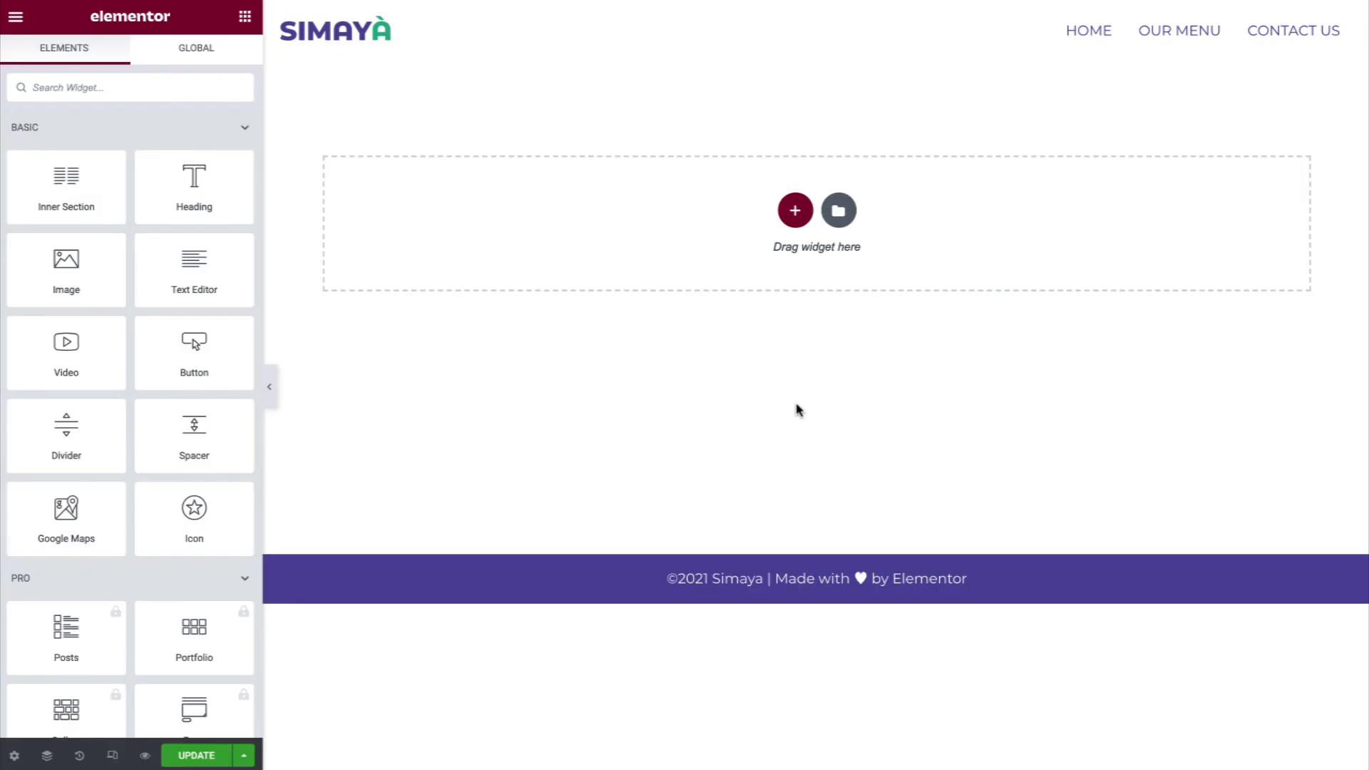
Add a single-column section to the page and place a two-column inner section inside it
{"action": "left_click", "coordinate": [796, 212]}
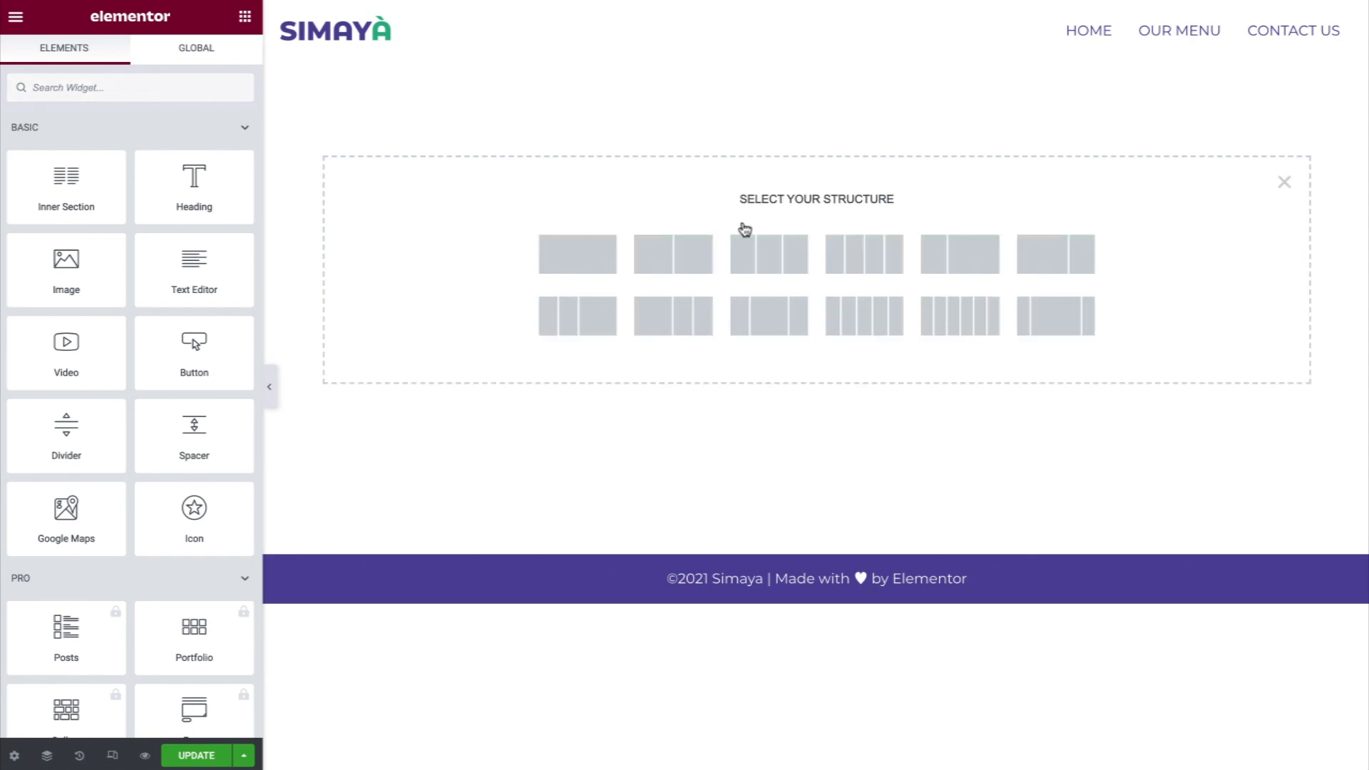
{"action": "left_click", "coordinate": [599, 256]}
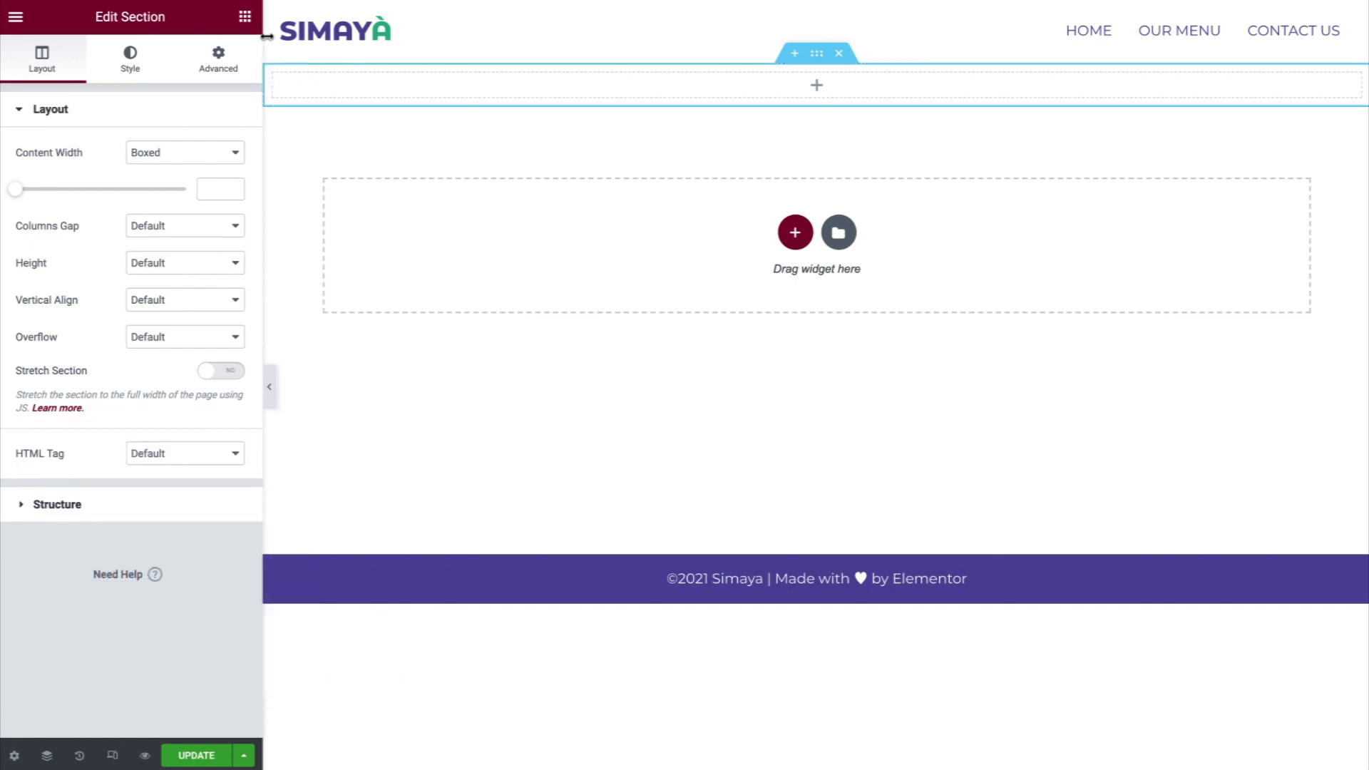
{"action": "left_click", "coordinate": [245, 18]}
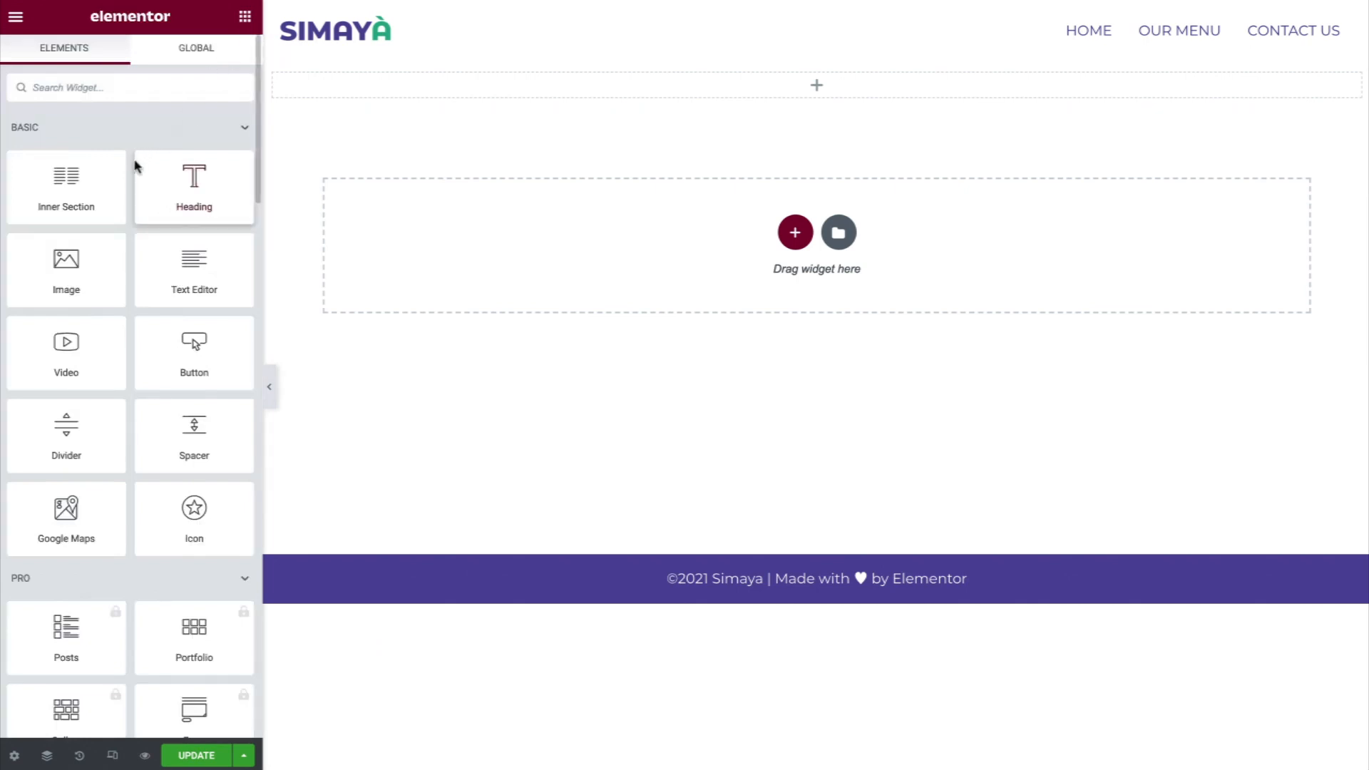
{"action": "left_click_drag", "start_coordinate": [91, 180], "coordinate": [683, 93]}
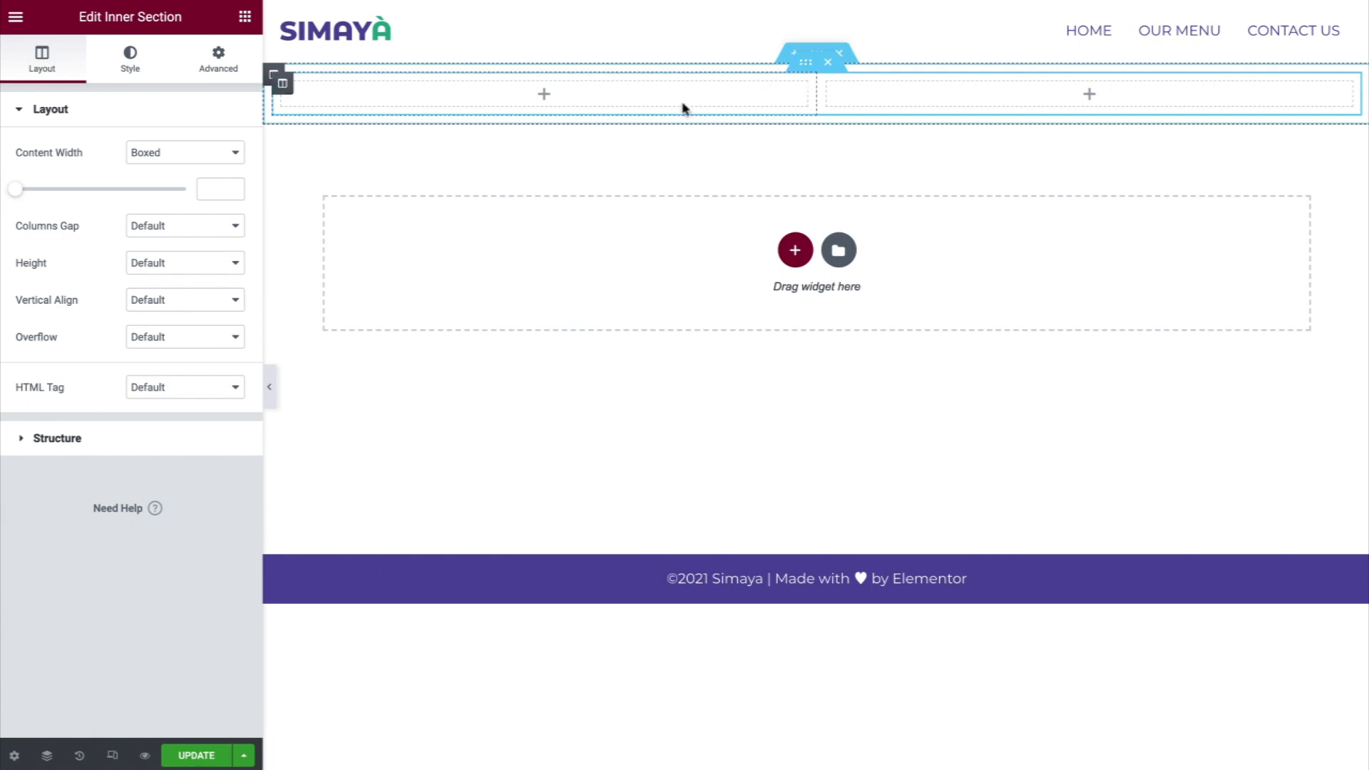
Set the inner section's height to Min Height with a minimum of 700 px
{"action": "left_click", "coordinate": [225, 267]}
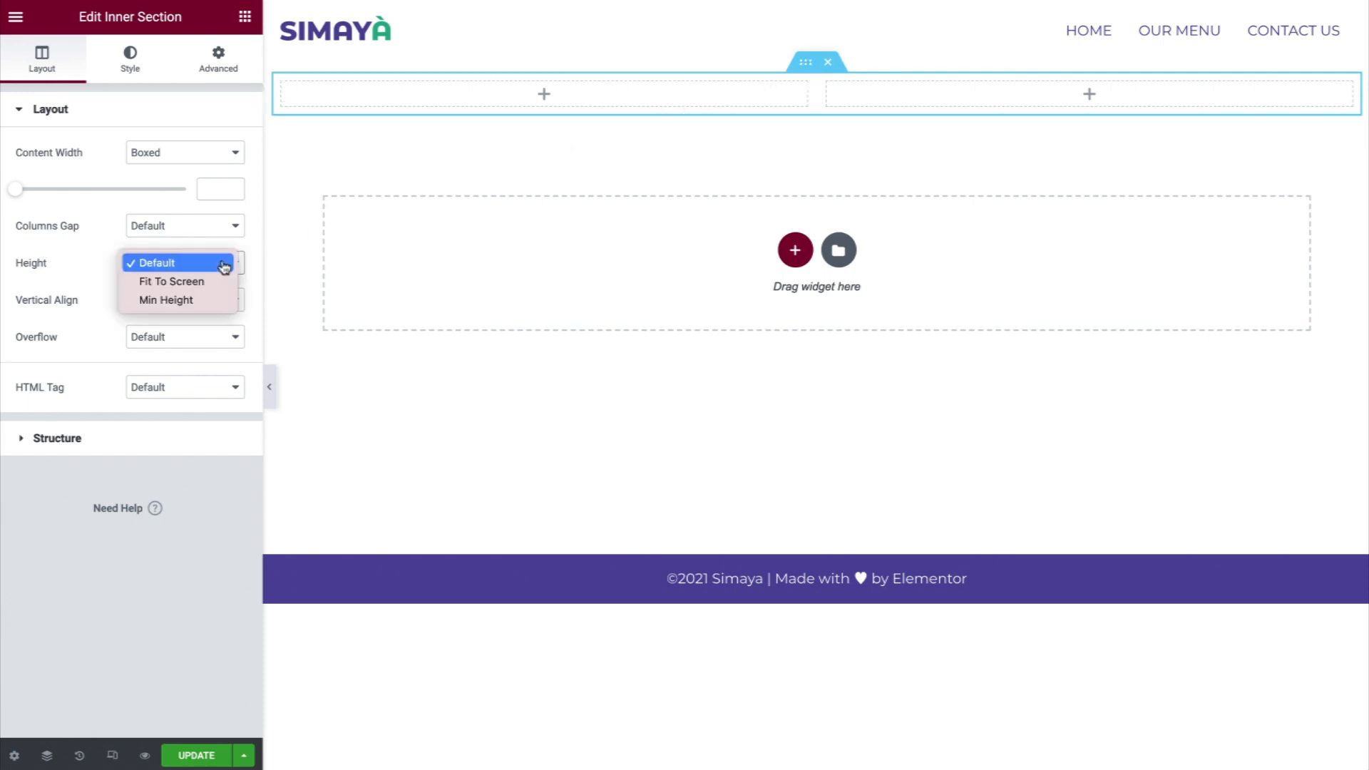
{"action": "left_click", "coordinate": [214, 300]}
{"action": "left_click", "coordinate": [222, 321]}
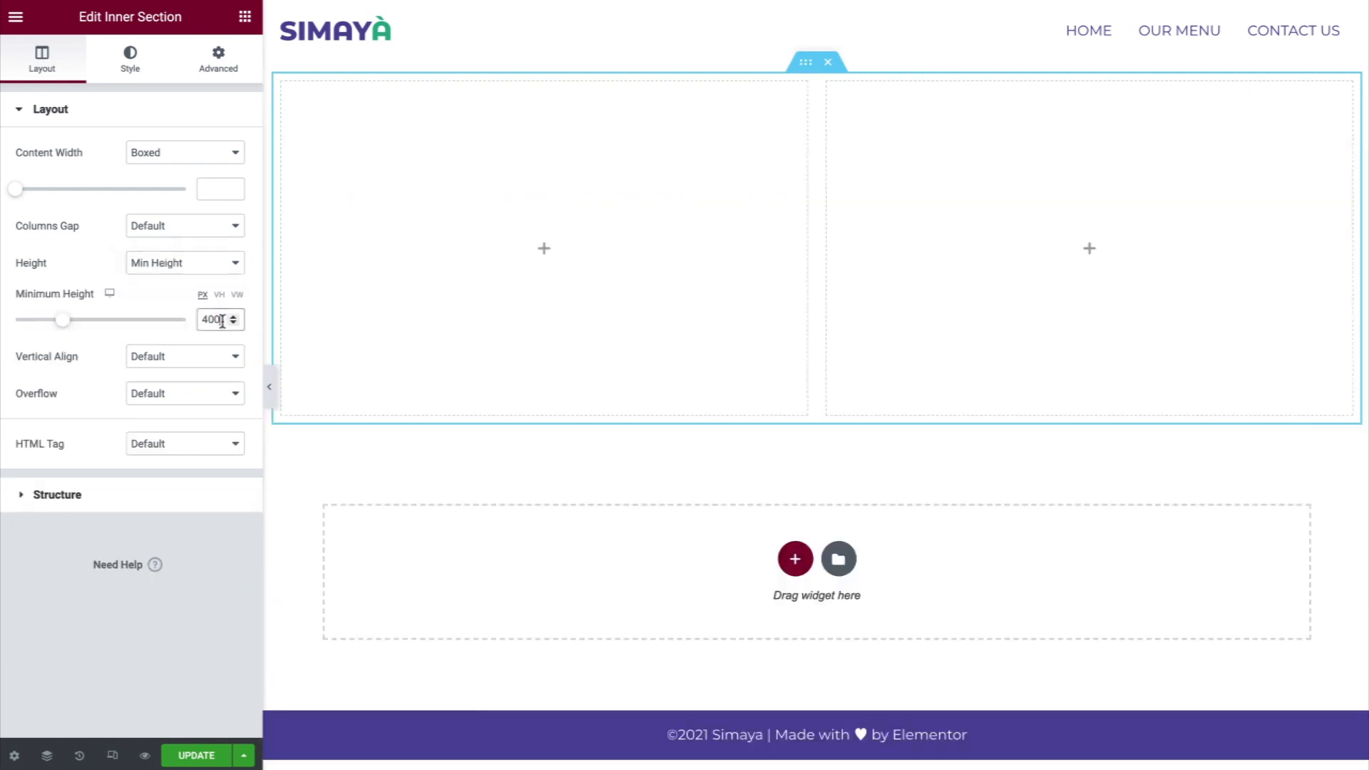
{"action": "double_click", "coordinate": [222, 321]}
{"action": "type", "text": "700"}
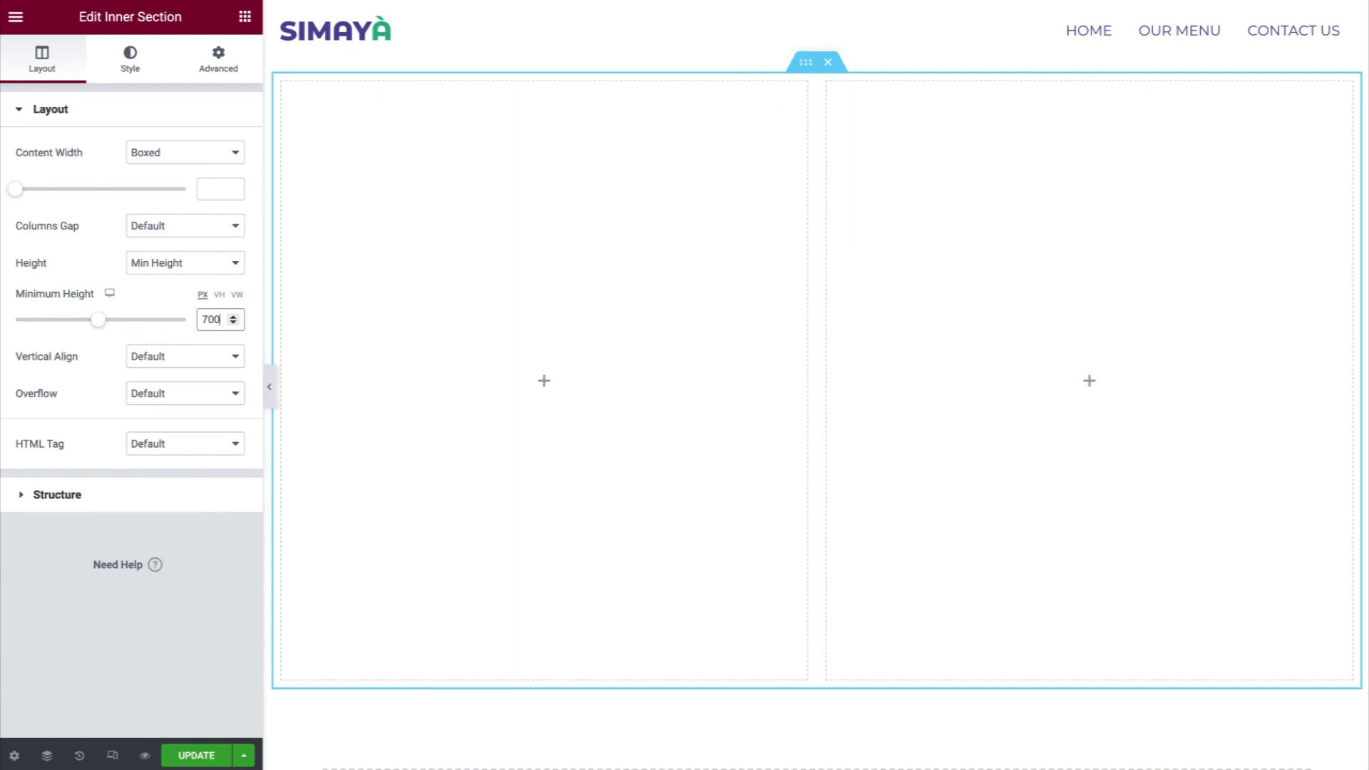
Give the inner section a Classic background in the global color Grape
{"action": "left_click", "coordinate": [144, 66]}
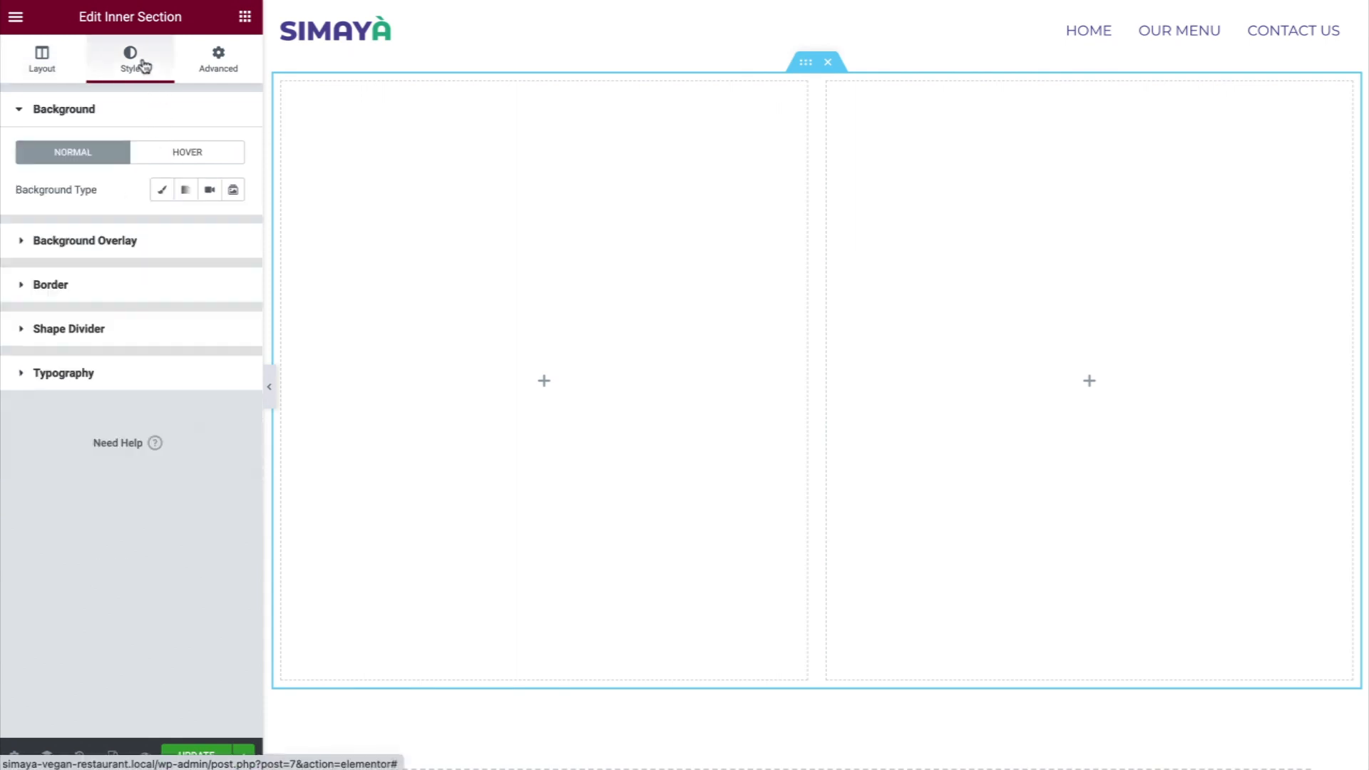
{"action": "left_click", "coordinate": [162, 191]}
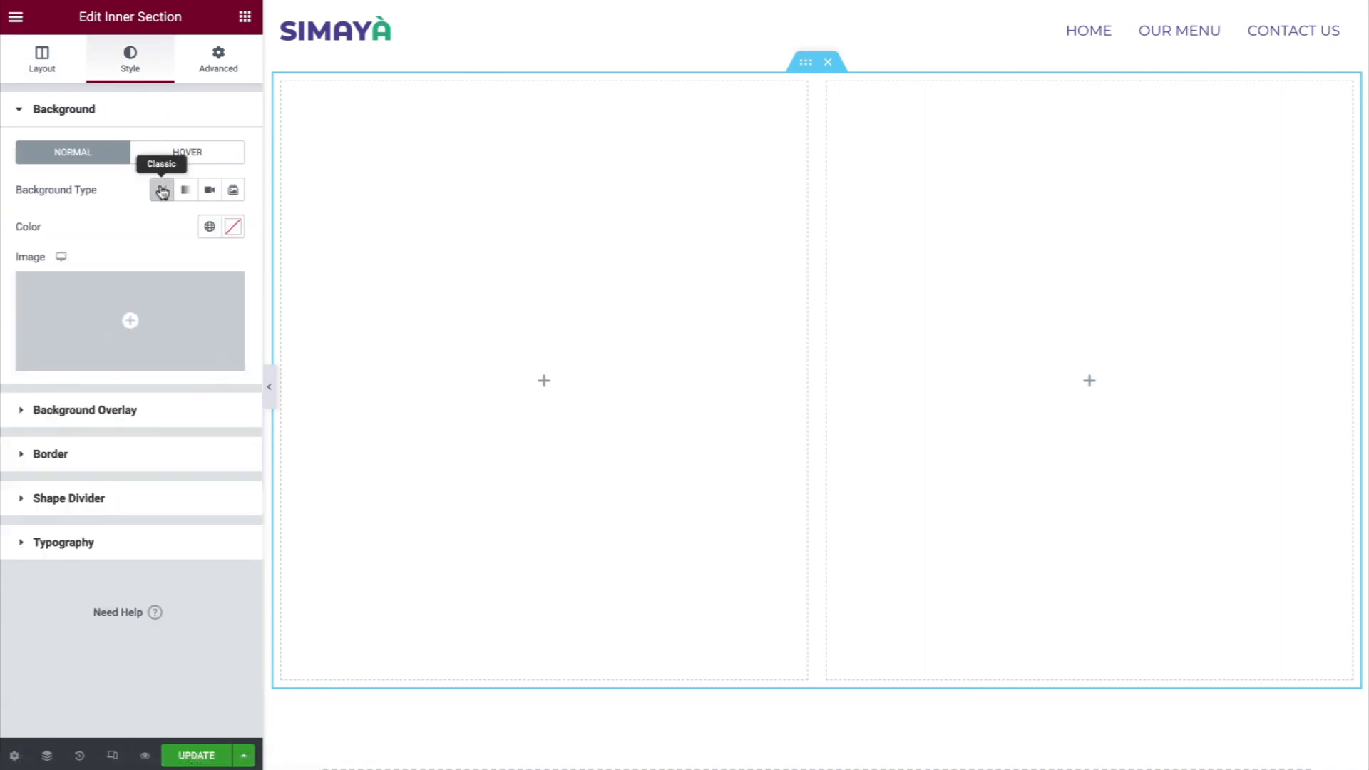
{"action": "left_click", "coordinate": [210, 228]}
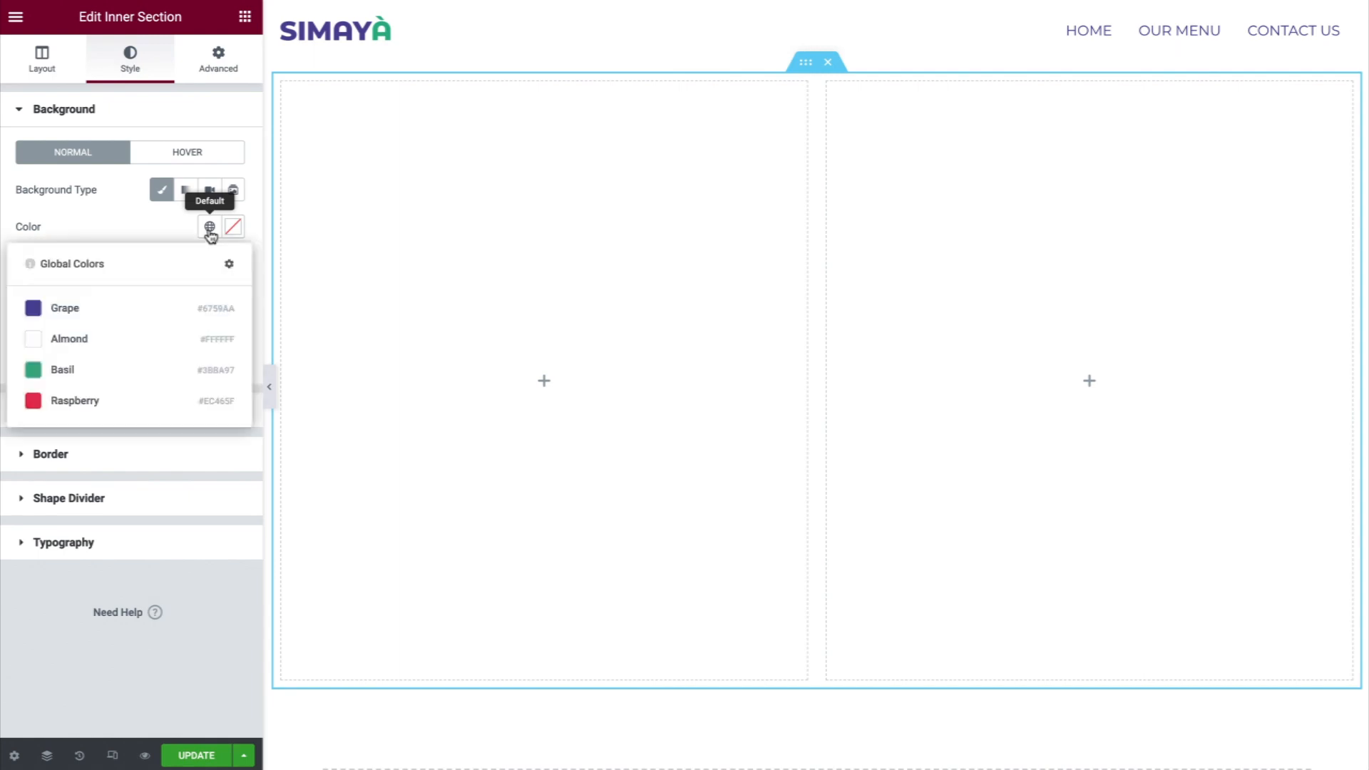
{"action": "left_click", "coordinate": [174, 316]}
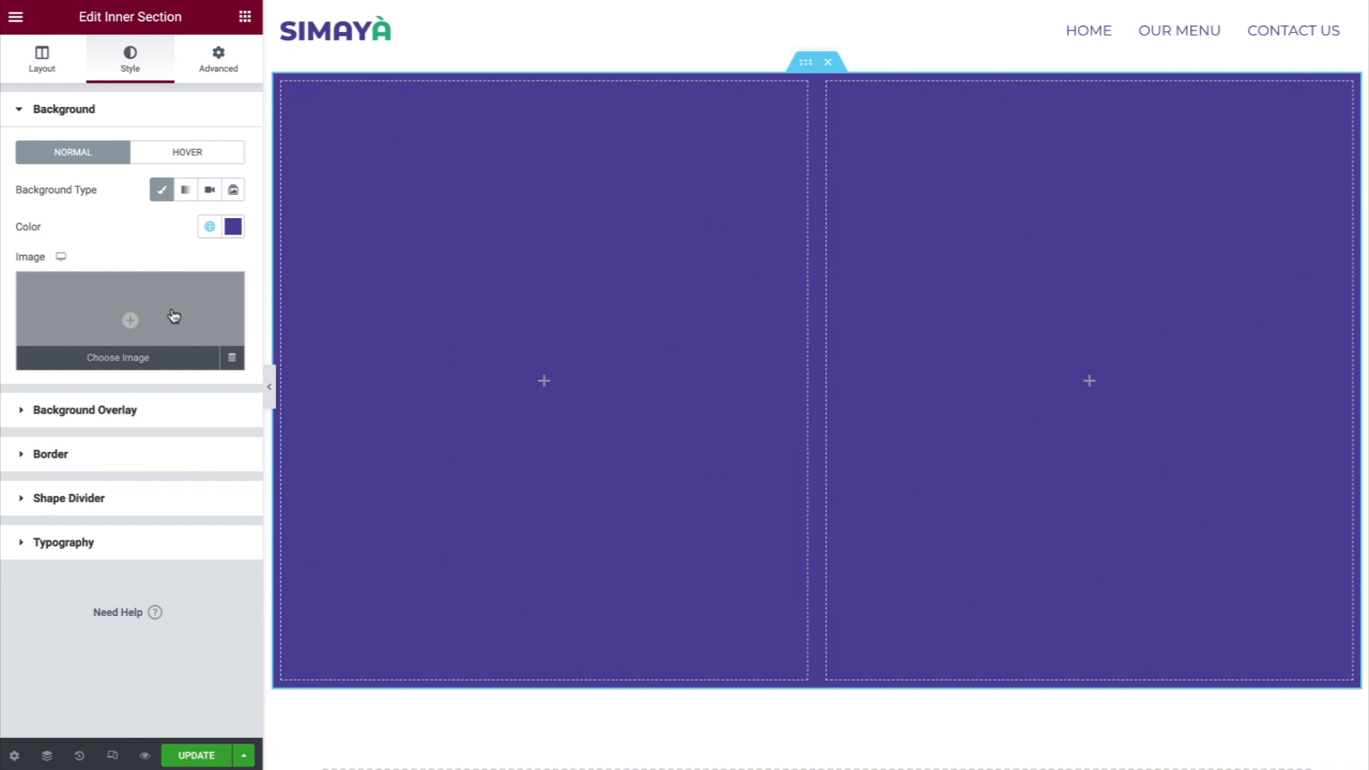
Add a heading to the inner section's left column with the title "fresh and tasty"
{"action": "left_click", "coordinate": [248, 20]}
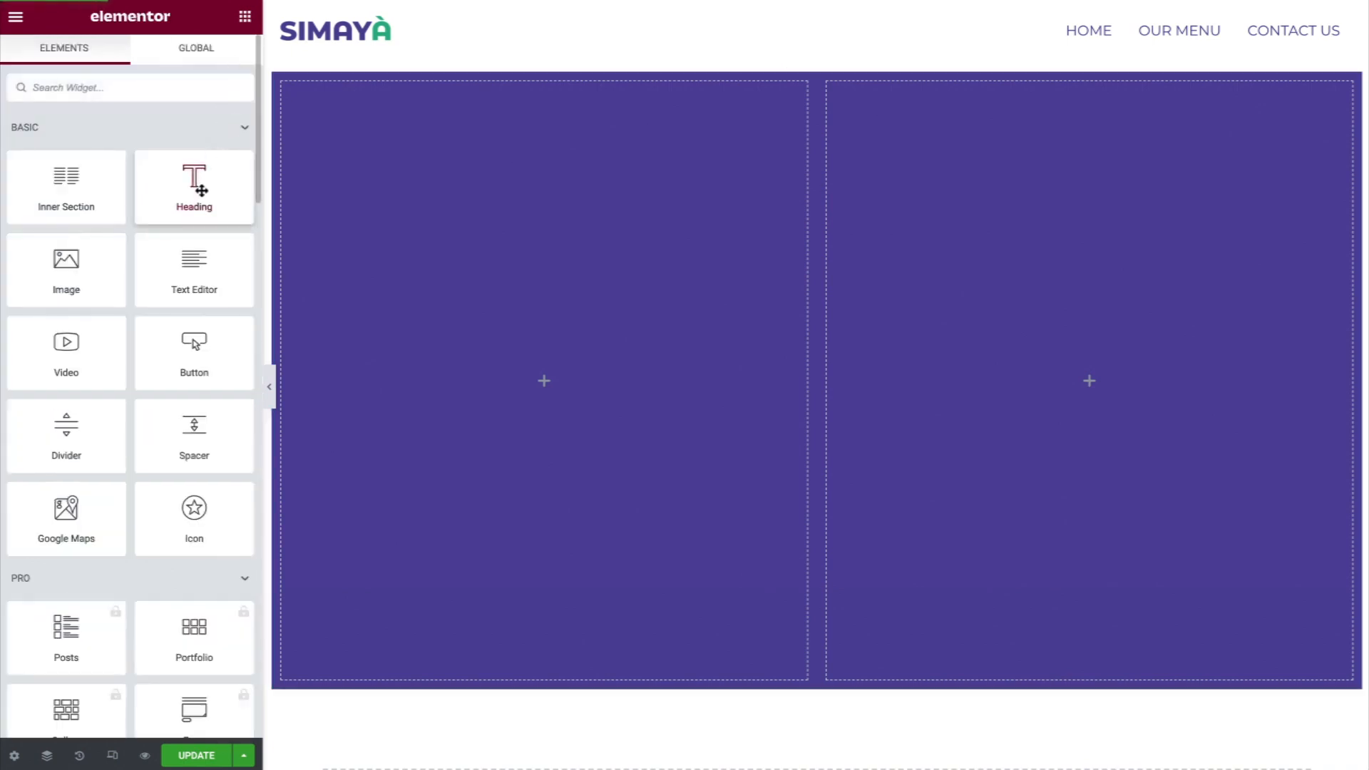
{"action": "left_click_drag", "start_coordinate": [202, 190], "coordinate": [413, 238]}
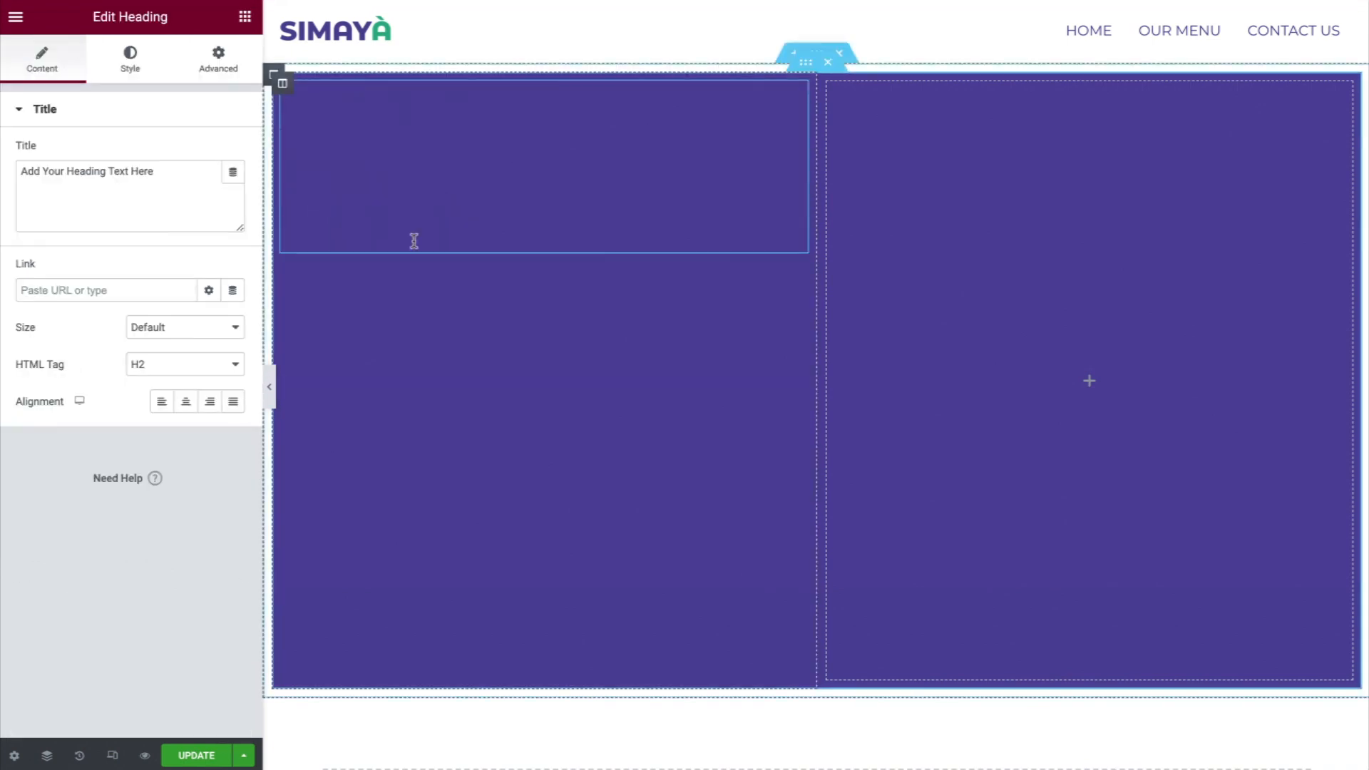
{"action": "left_click", "coordinate": [186, 174]}
{"action": "key", "text": "ctrl+a"}
{"action": "type", "text": "fresh and tasty"}
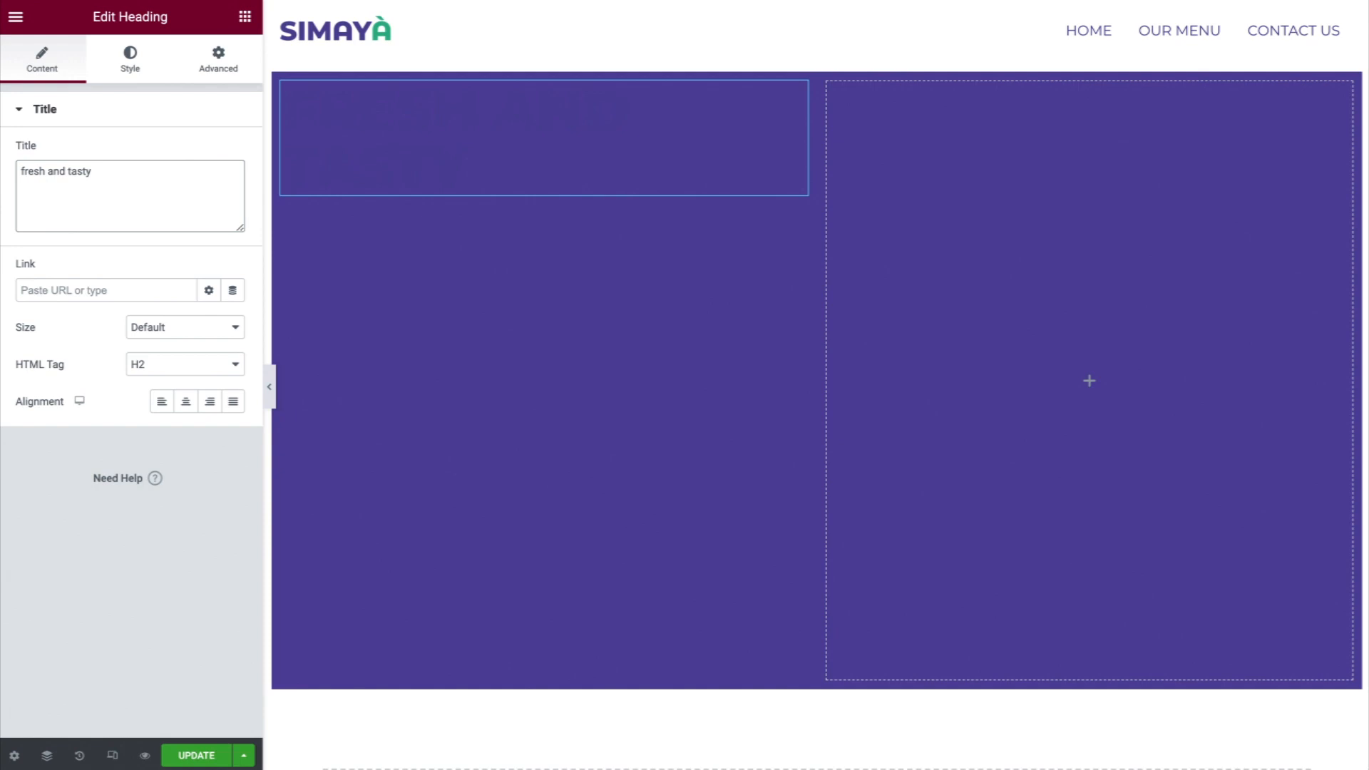
Set the heading's text color to the global color Almond
{"action": "left_click", "coordinate": [129, 63]}
{"action": "left_click", "coordinate": [209, 151]}
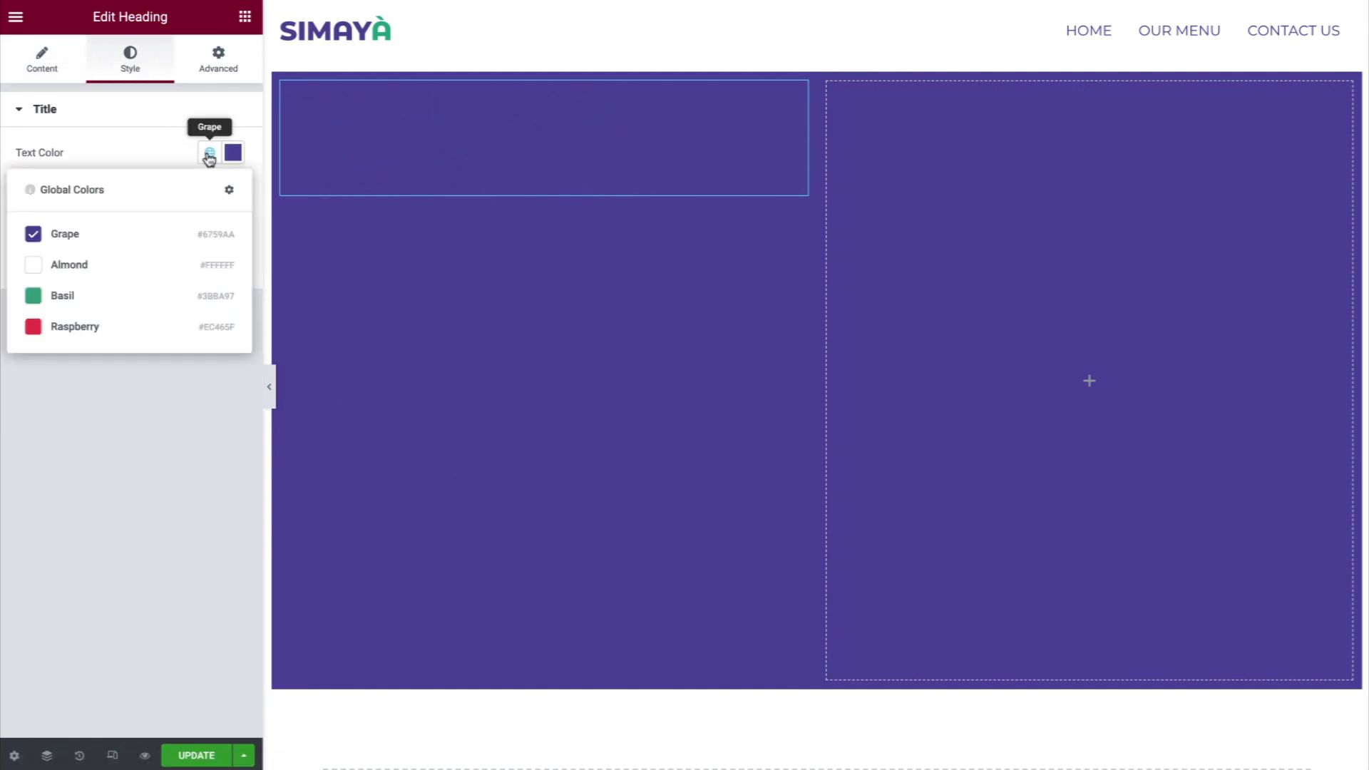
{"action": "left_click", "coordinate": [158, 269]}
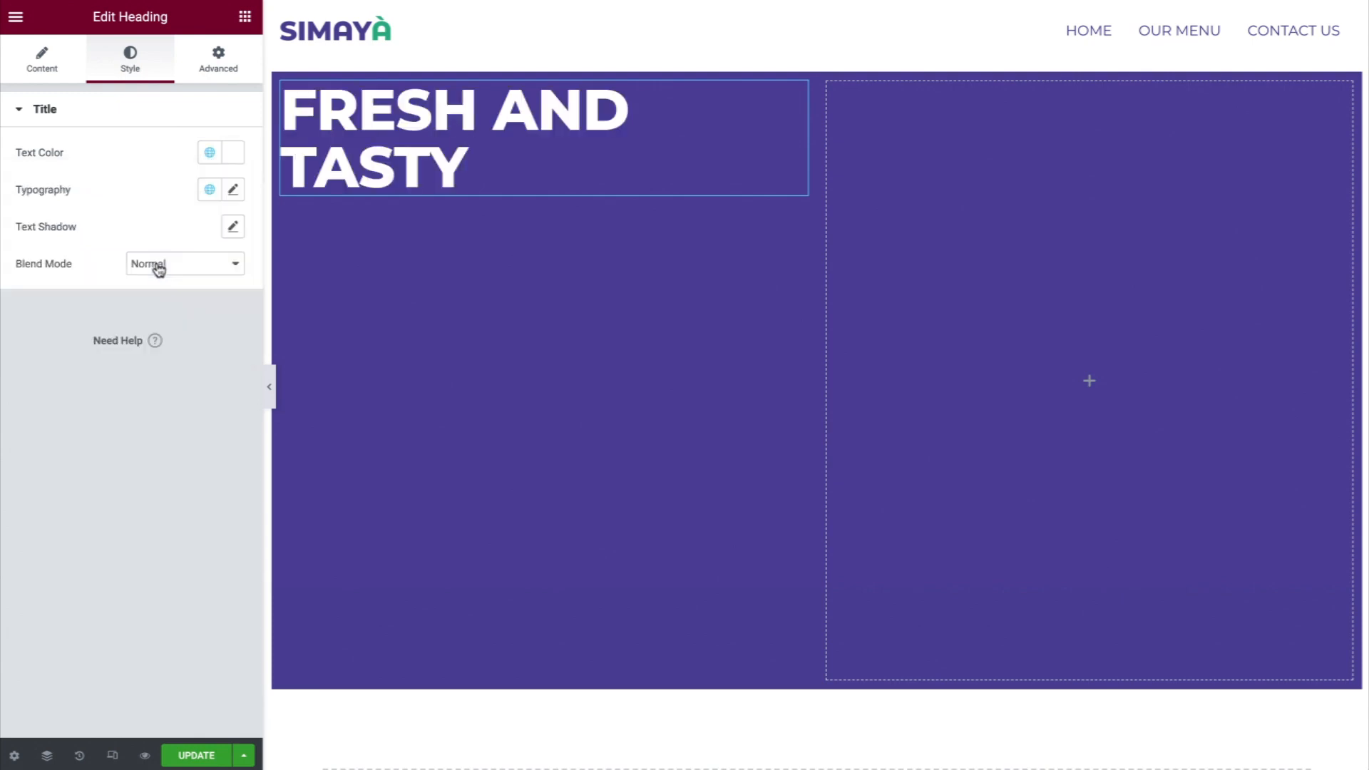
Customize the heading's typography with size 90 px, line height 1.1 em and letter spacing -2.5
{"action": "left_click", "coordinate": [233, 190]}
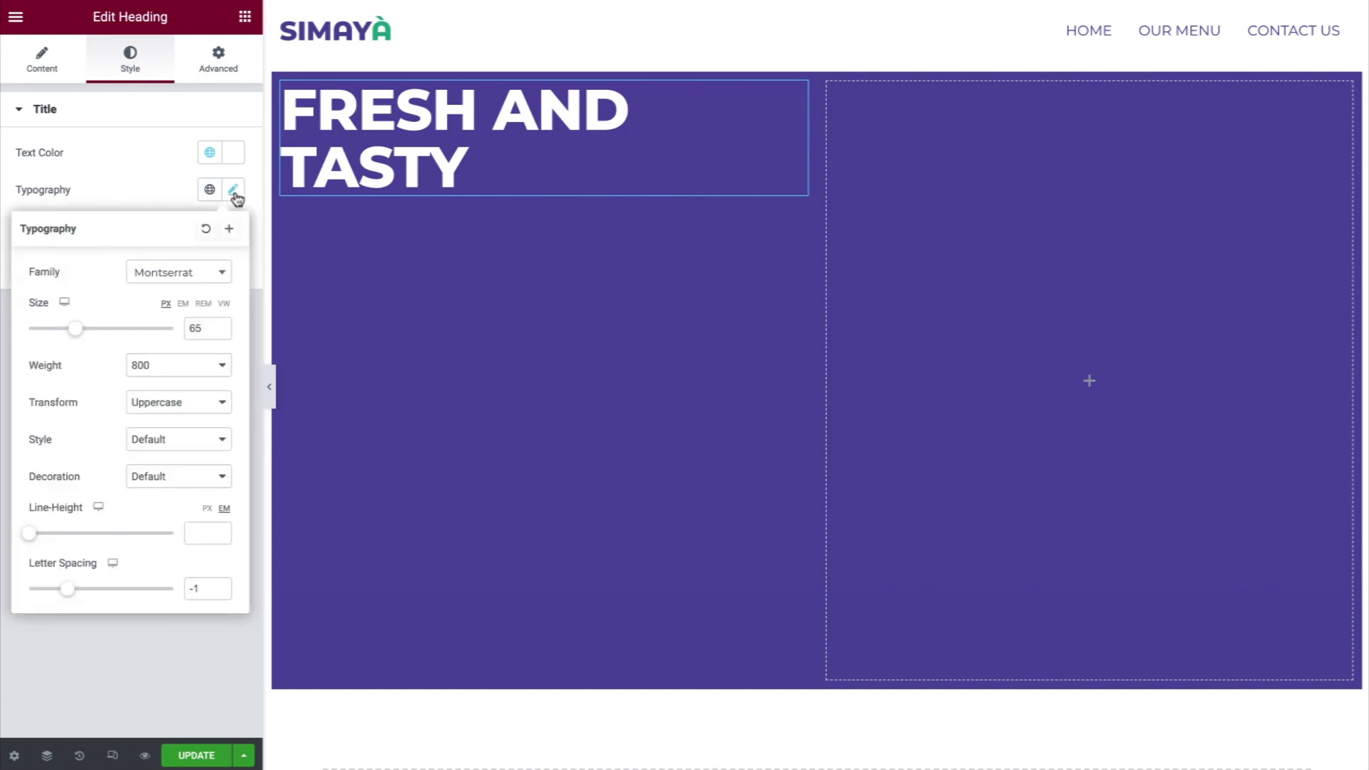
{"action": "left_click", "coordinate": [204, 330]}
{"action": "type", "text": "90"}
{"action": "left_click", "coordinate": [205, 533]}
{"action": "type", "text": "1.1"}
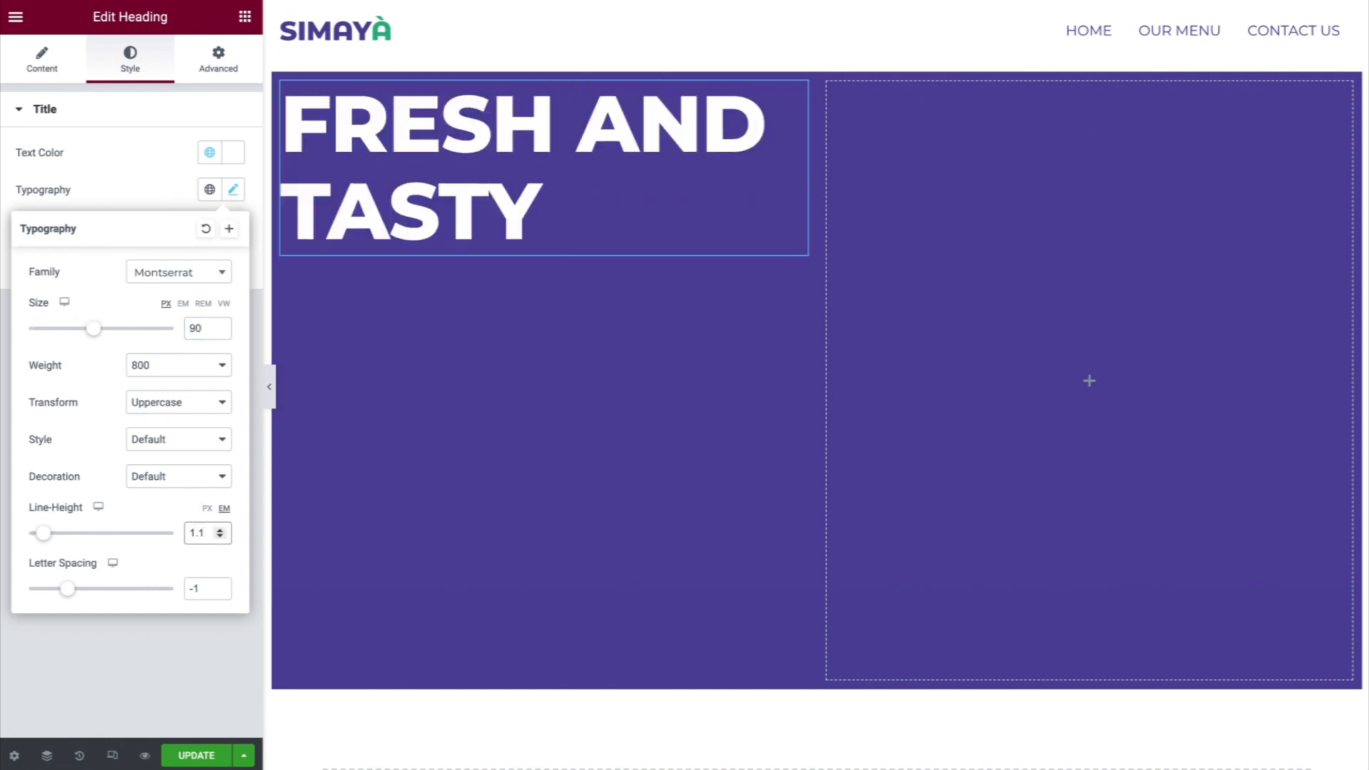
{"action": "left_click", "coordinate": [199, 588]}
{"action": "key", "text": "BackSpace"}
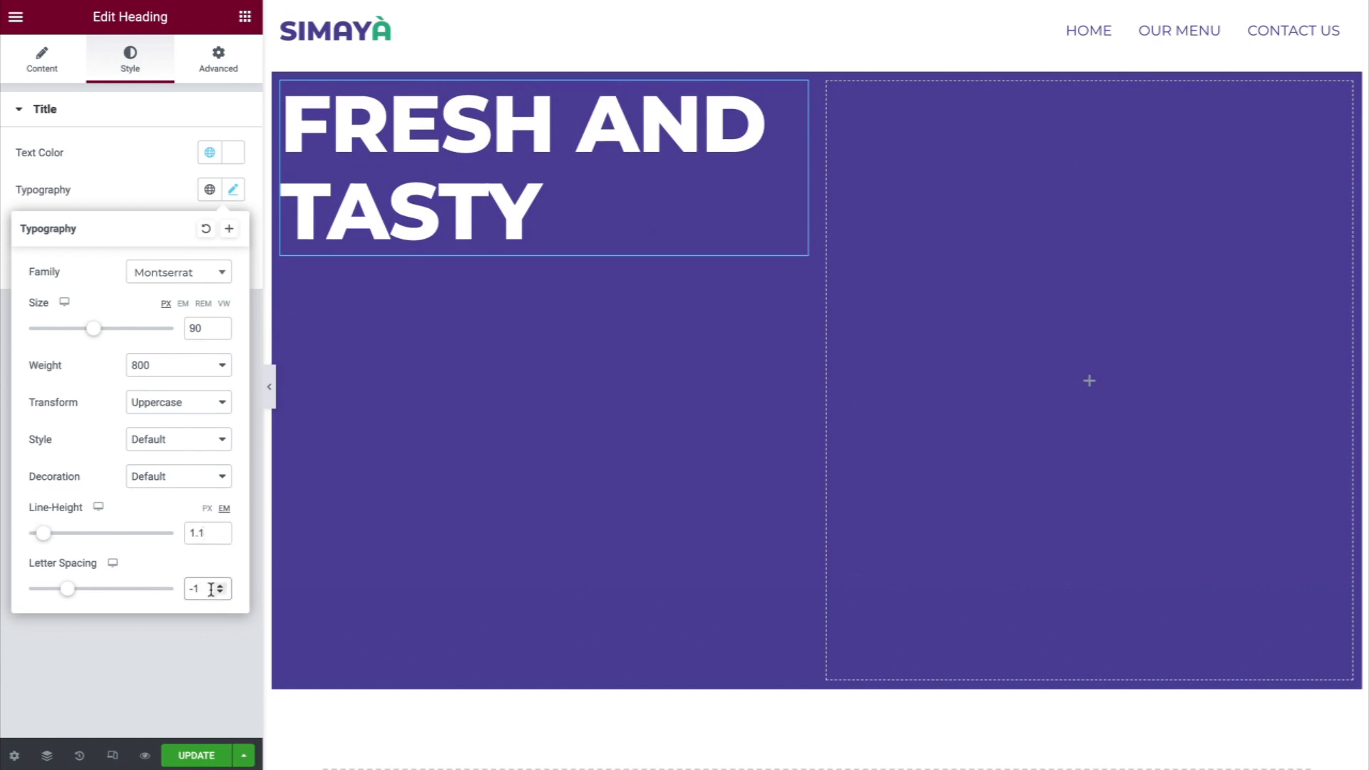
{"action": "type", "text": "2.5"}
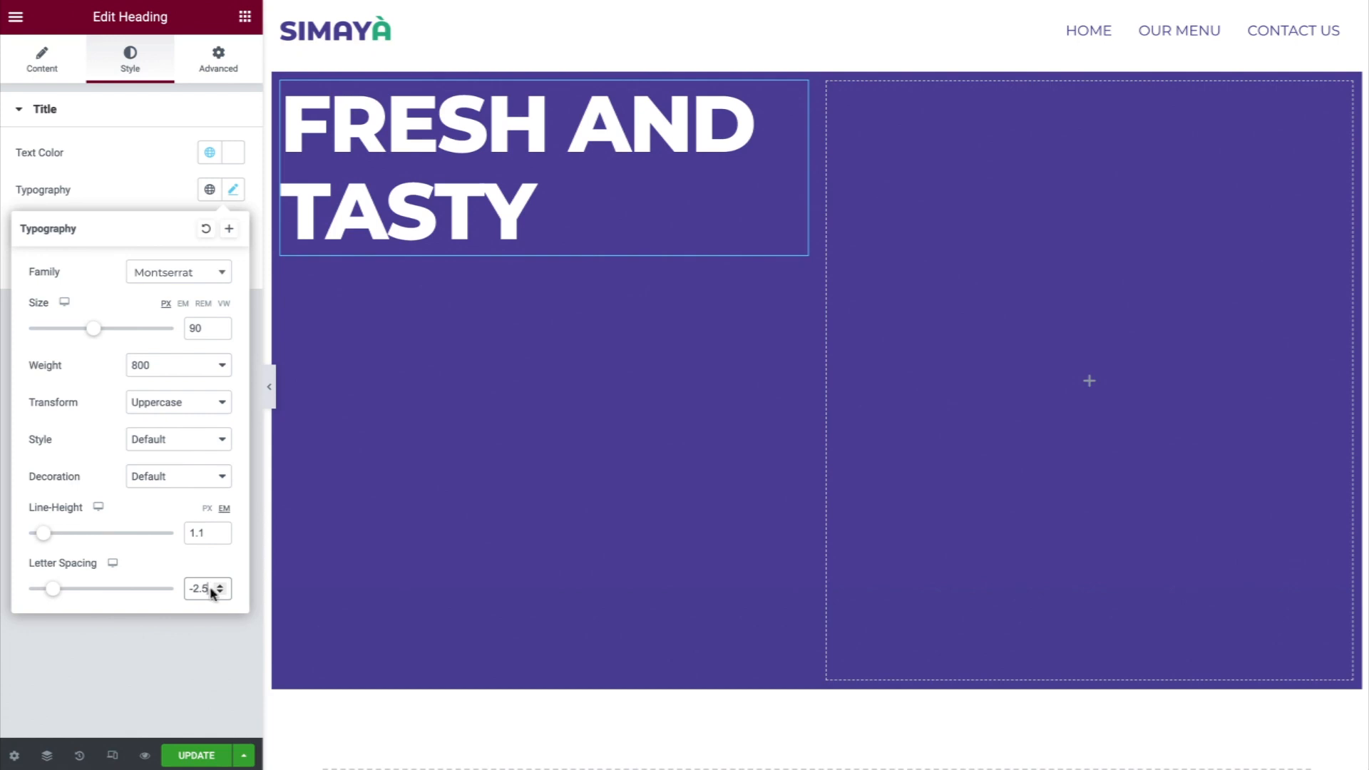
{"action": "left_click", "coordinate": [233, 191]}
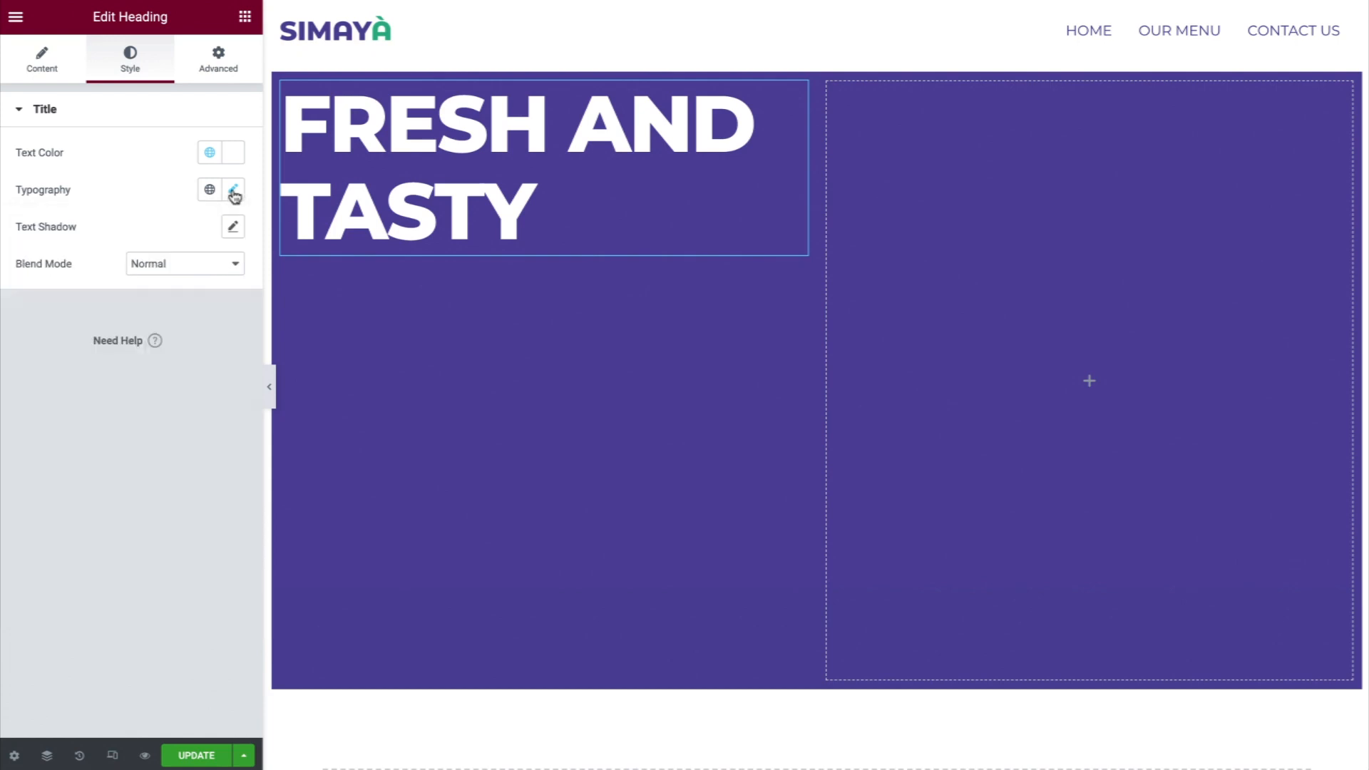
Center the "fresh and tasty" heading and duplicate it within the column
{"action": "left_click", "coordinate": [63, 69]}
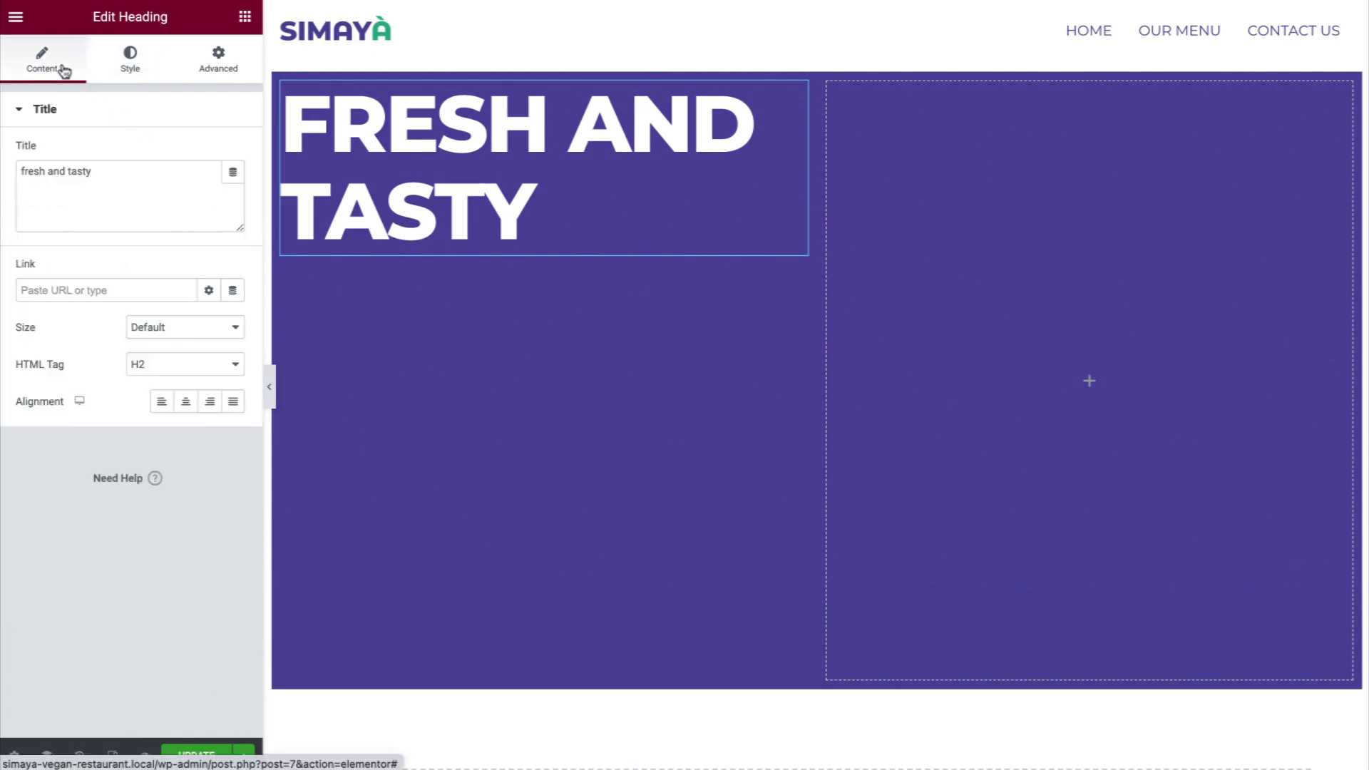
{"action": "left_click", "coordinate": [186, 404]}
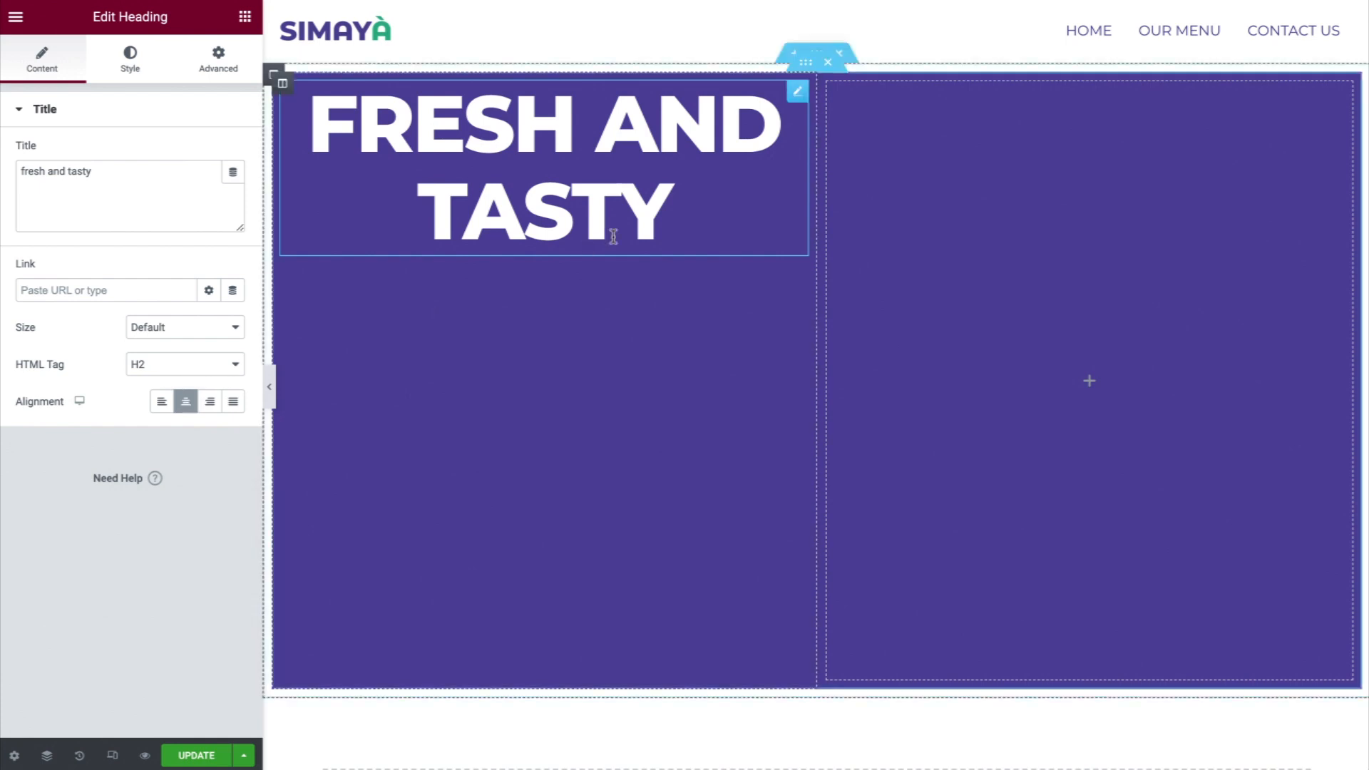
{"action": "right_click", "coordinate": [730, 187]}
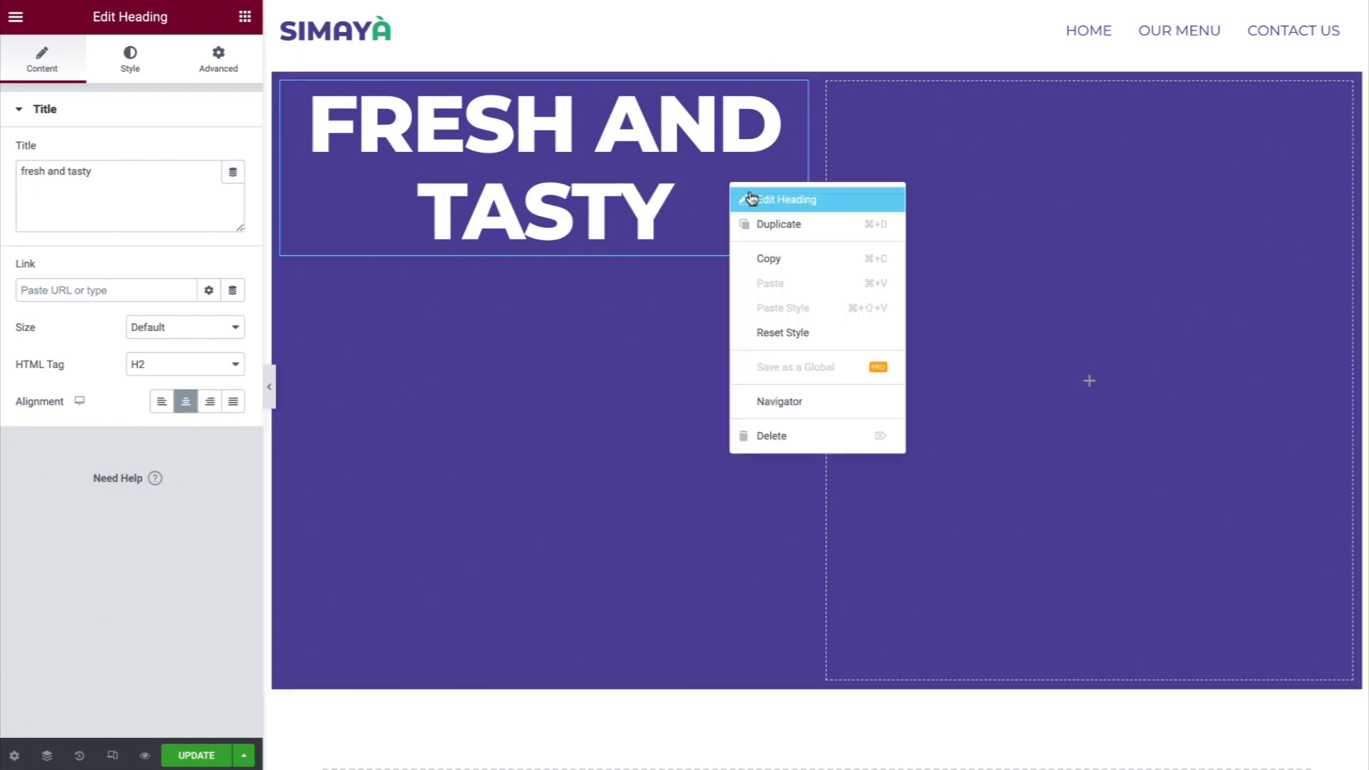
{"action": "left_click", "coordinate": [833, 238]}
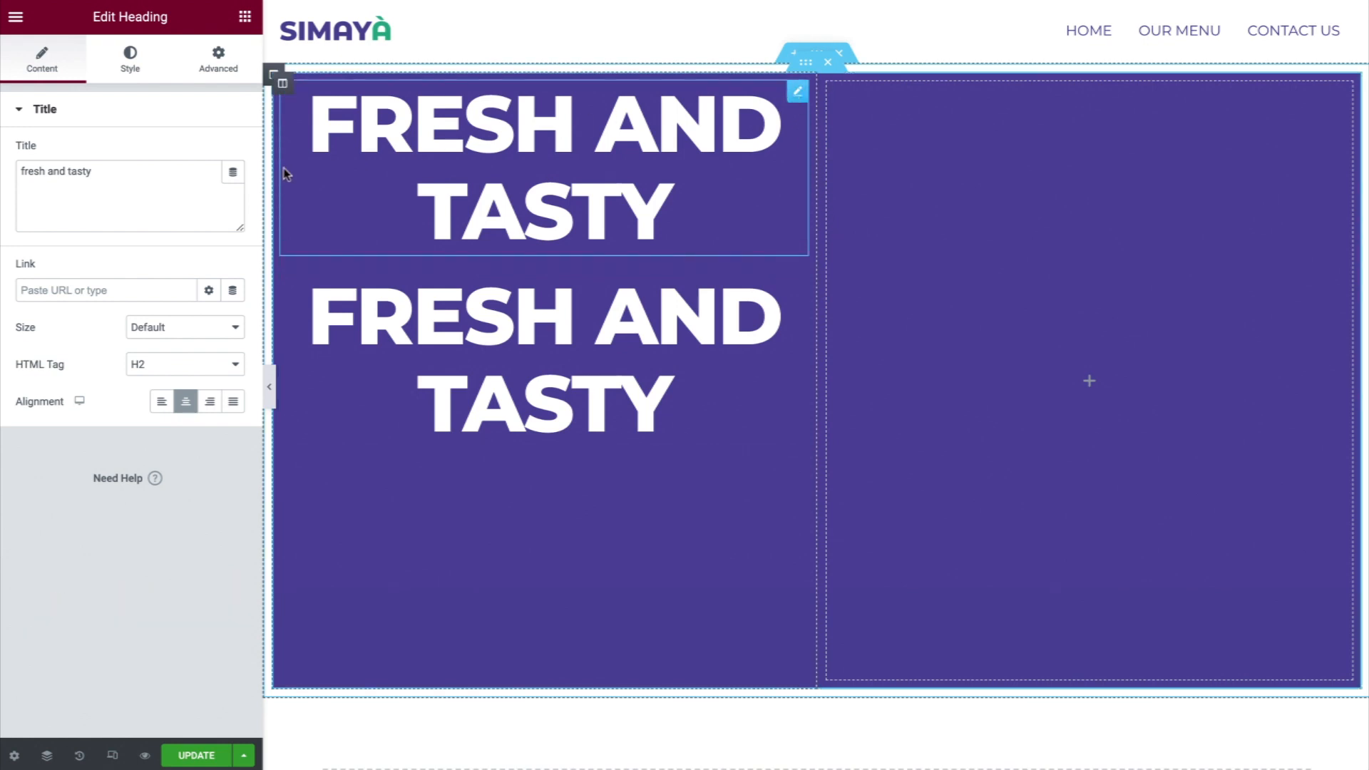
Change the upper heading's title to "· Plant Based ·" and its HTML tag to H3
{"action": "left_click", "coordinate": [107, 172]}
{"action": "key", "text": "ctrl+a"}
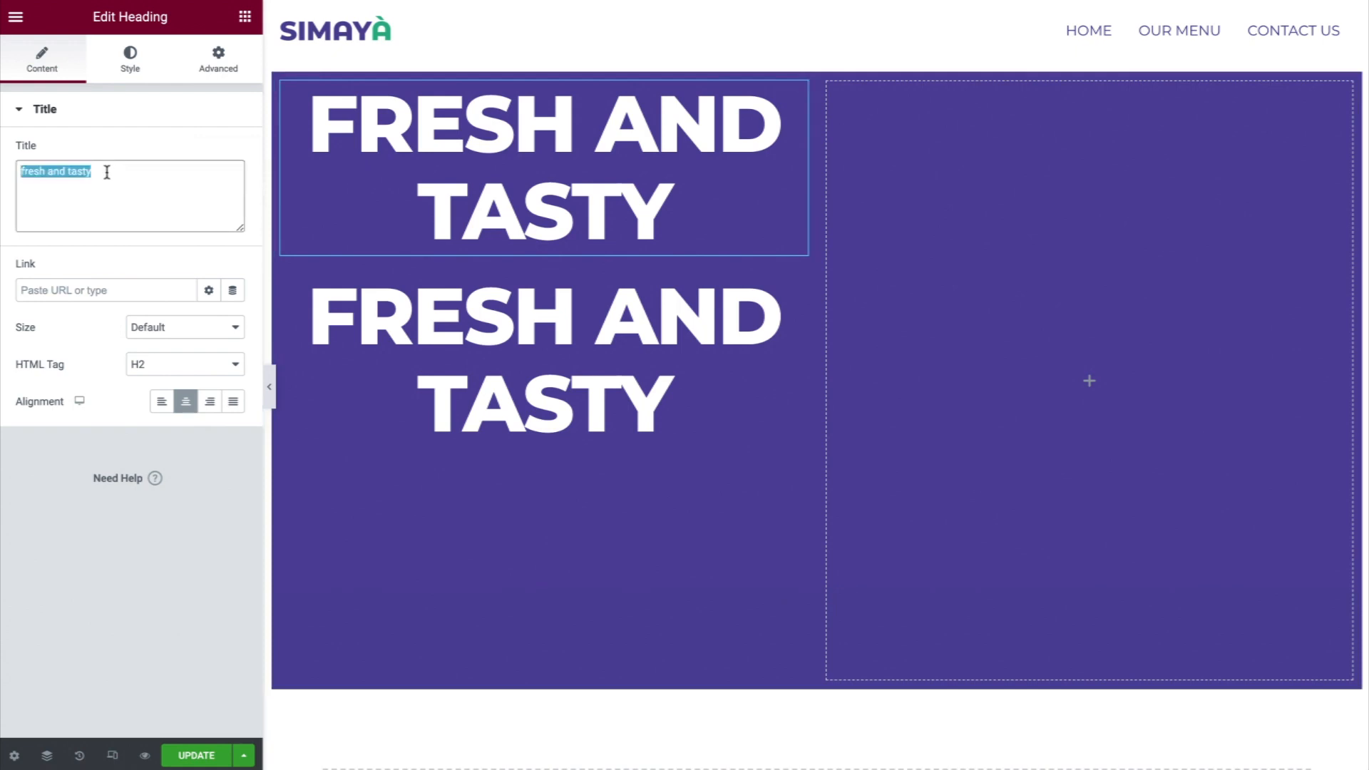
{"action": "type", "text": "· Plant Based ·"}
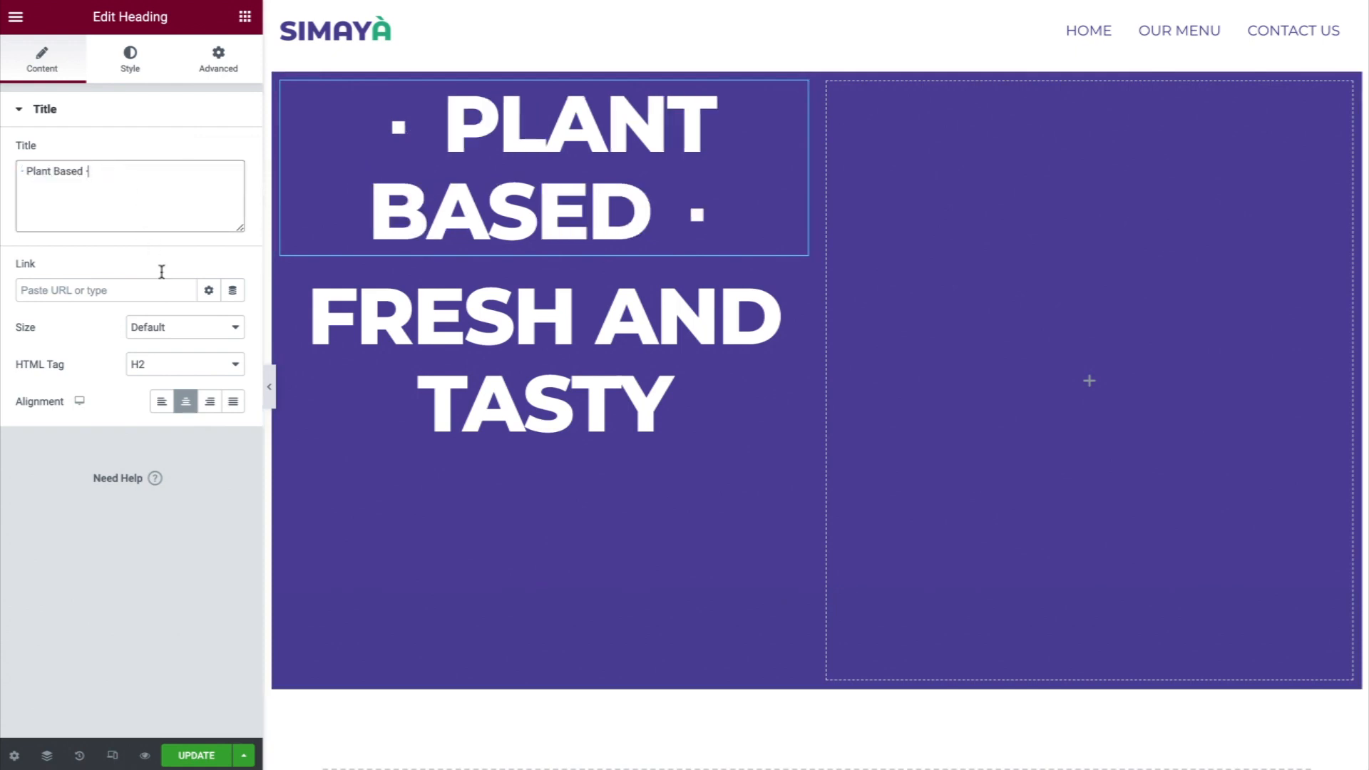
{"action": "left_click", "coordinate": [192, 375]}
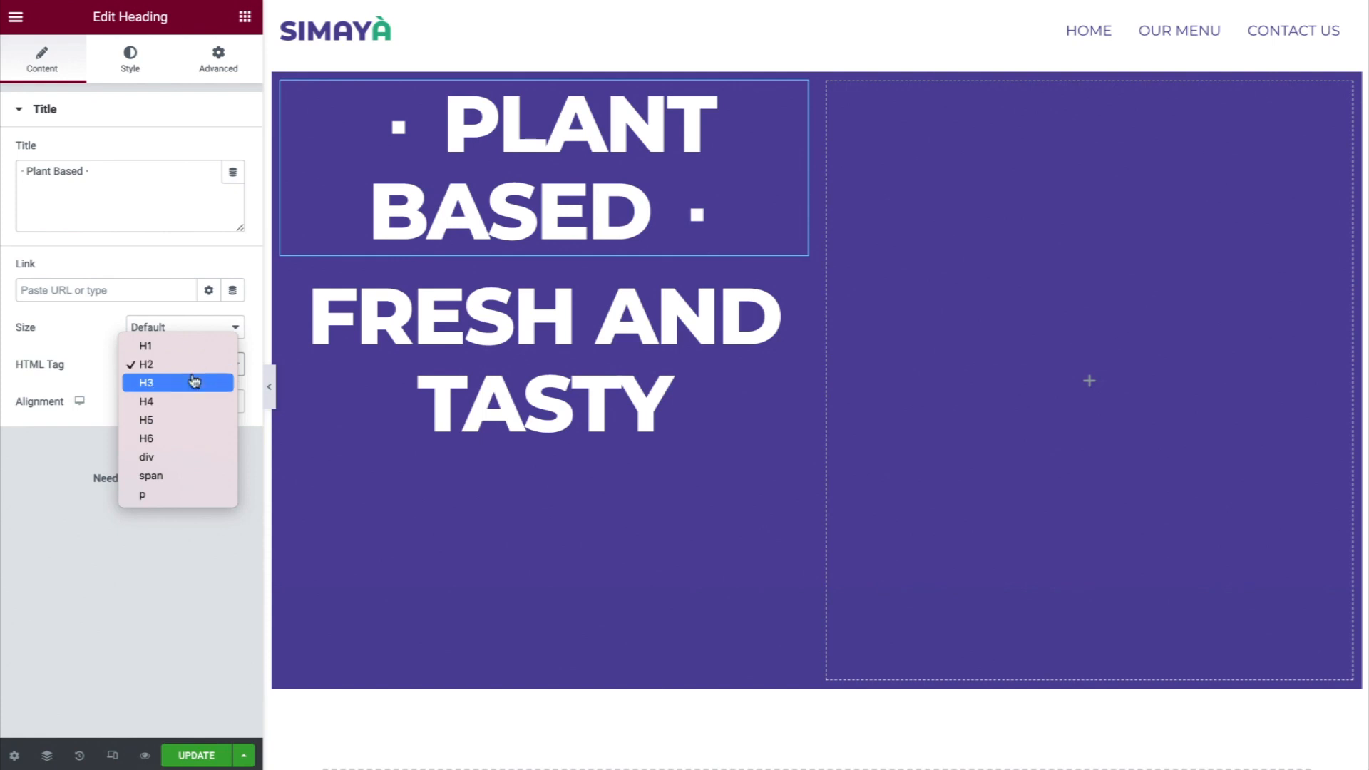
{"action": "left_click", "coordinate": [195, 383]}
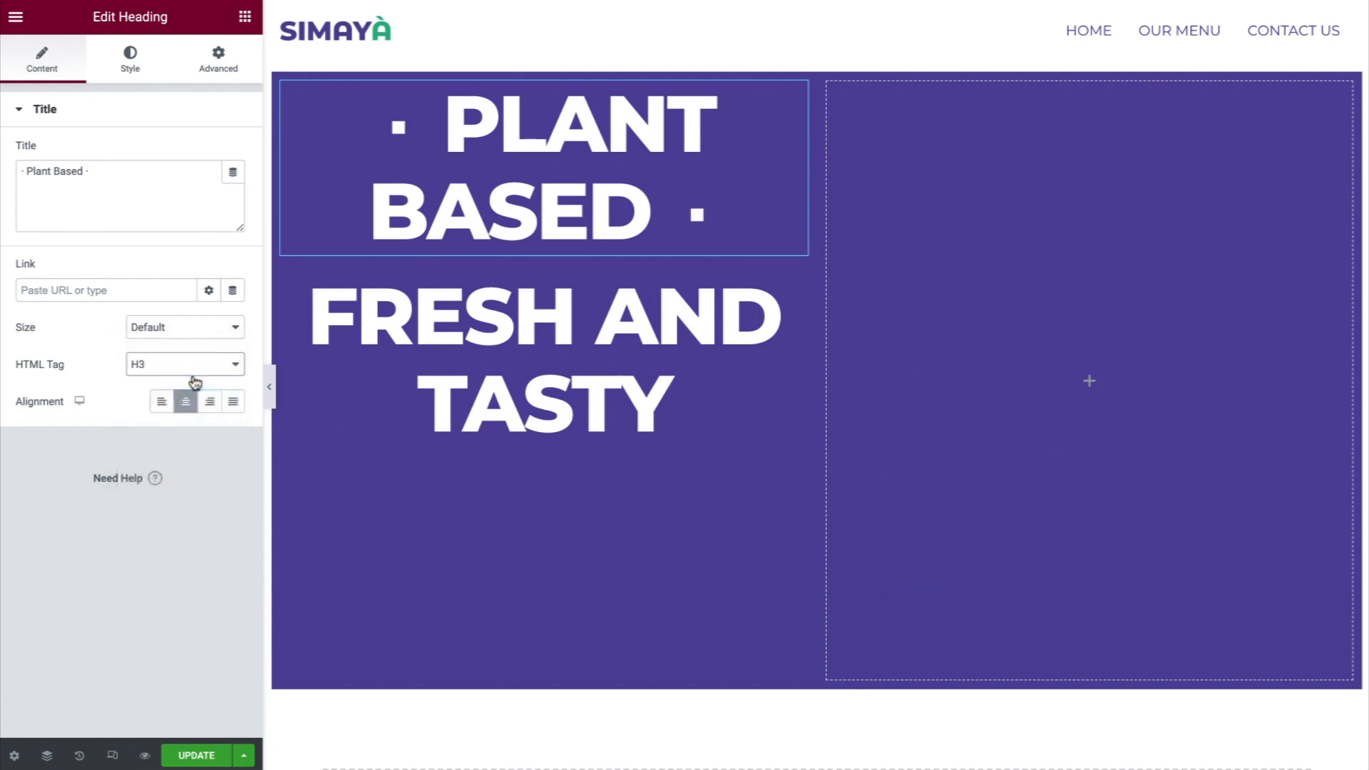
Apply the Secondary global font to the "· Plant Based ·" heading
{"action": "left_click", "coordinate": [136, 69]}
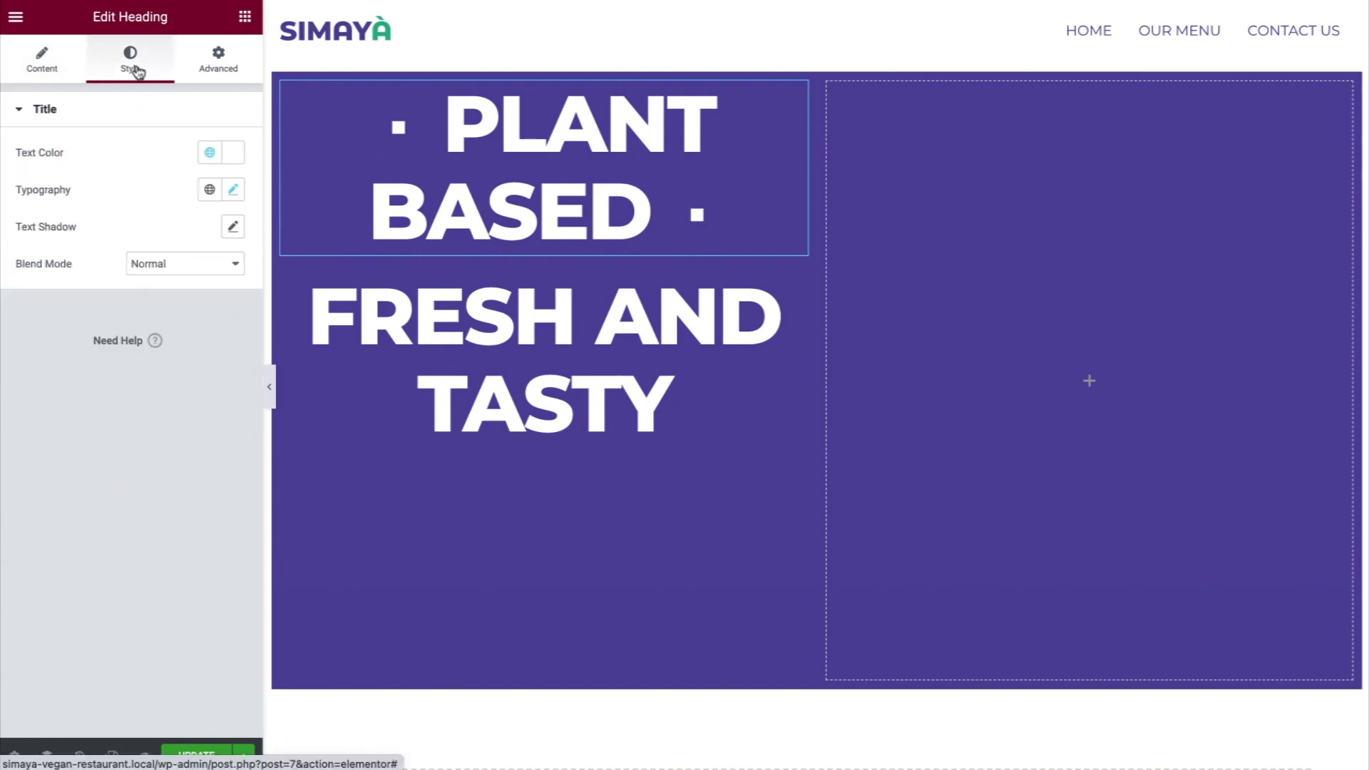
{"action": "left_click", "coordinate": [209, 191]}
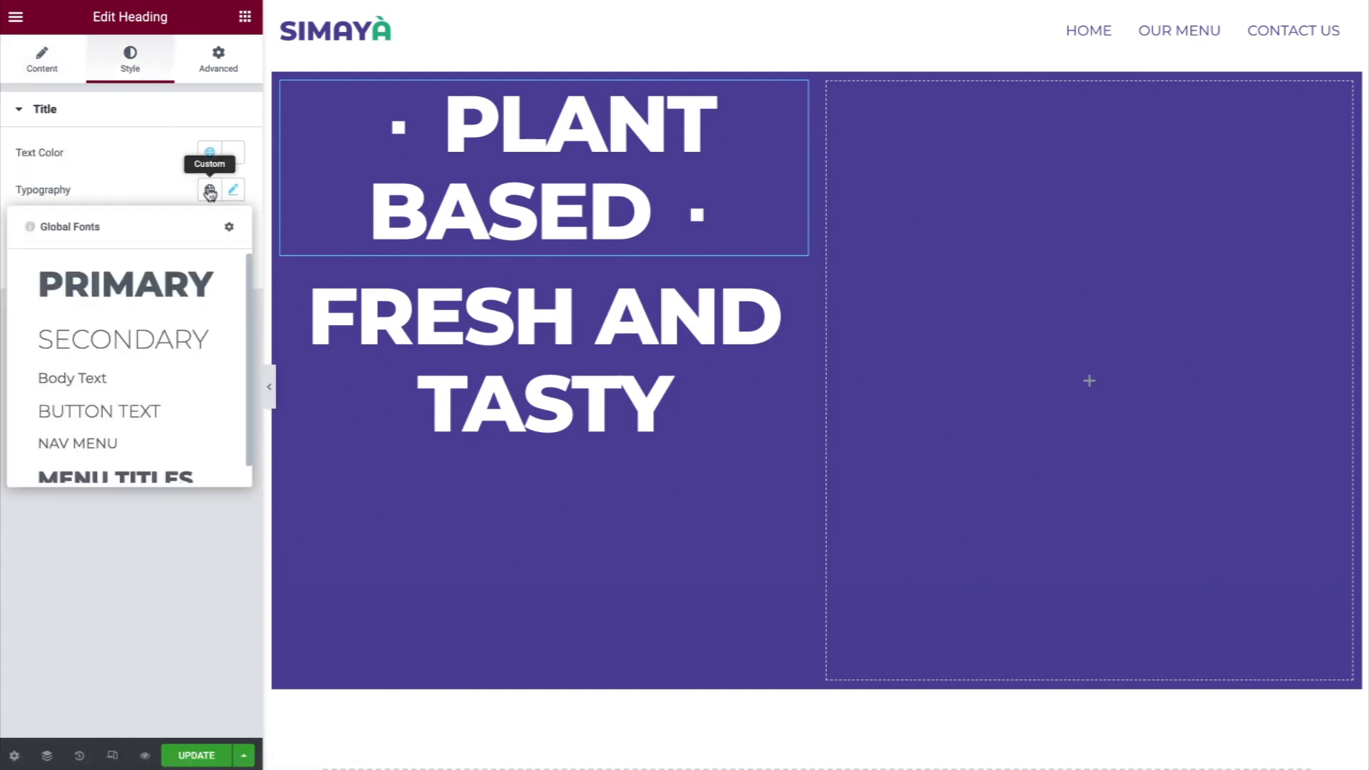
{"action": "left_click", "coordinate": [175, 336]}
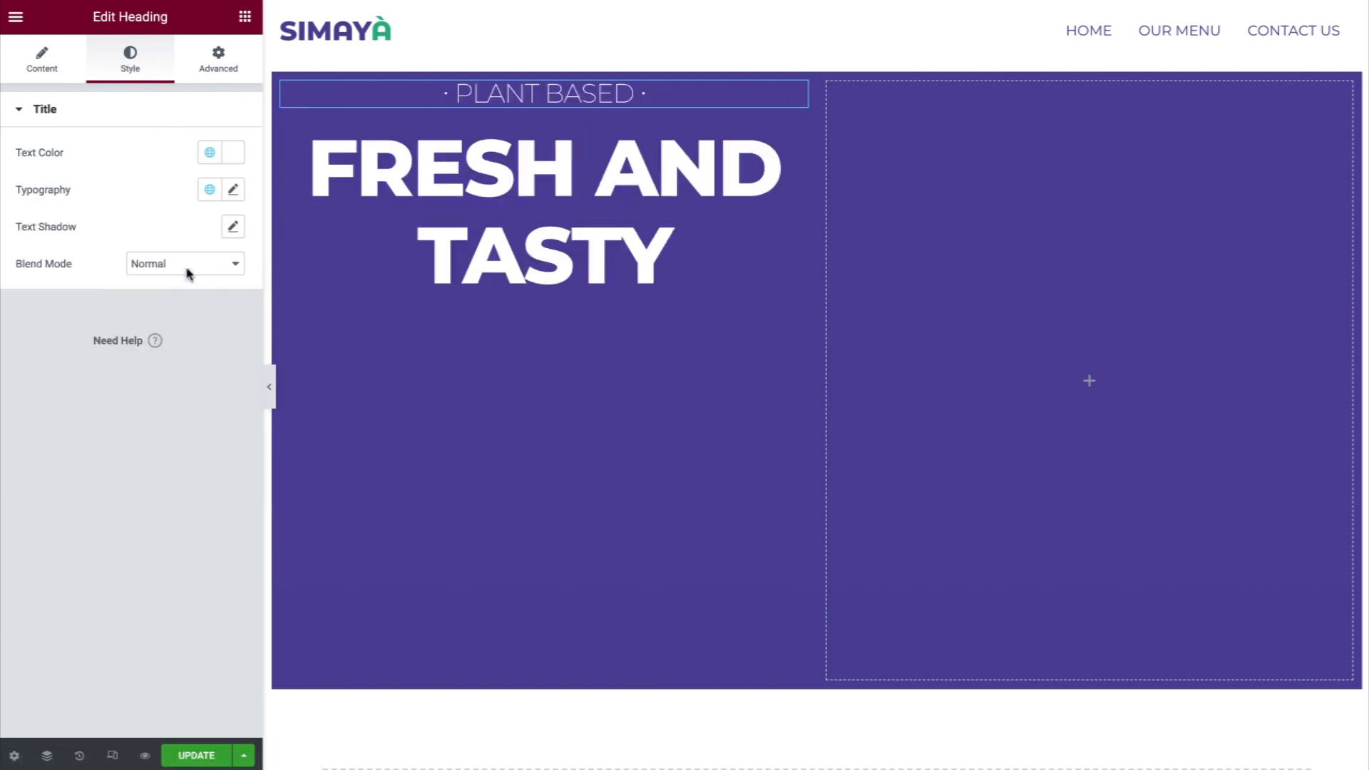
Add a button below the "fresh and tasty" heading with the text "Our Menu"
{"action": "left_click", "coordinate": [246, 17]}
{"action": "left_click_drag", "start_coordinate": [194, 345], "coordinate": [504, 285]}
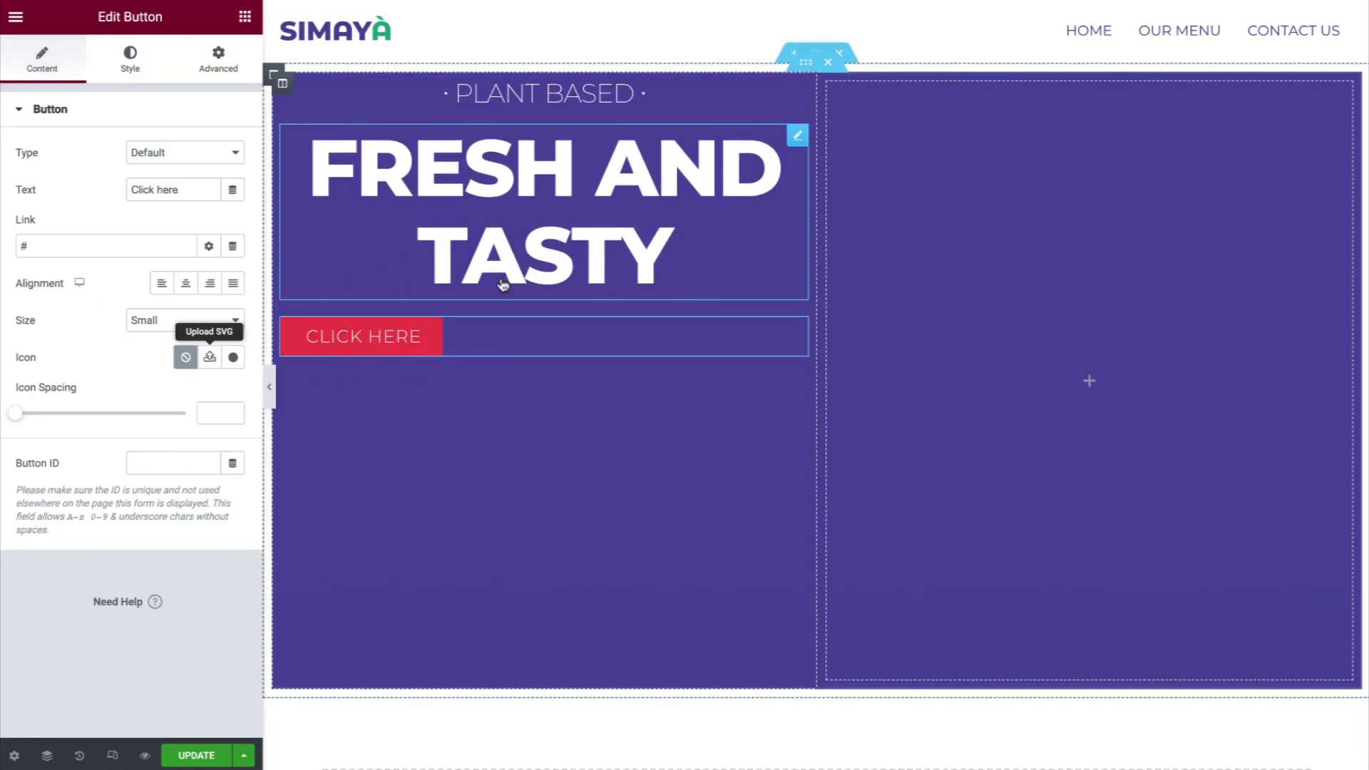
{"action": "left_click", "coordinate": [192, 189]}
{"action": "triple_click", "coordinate": [192, 189]}
{"action": "type", "text": "Ou"}
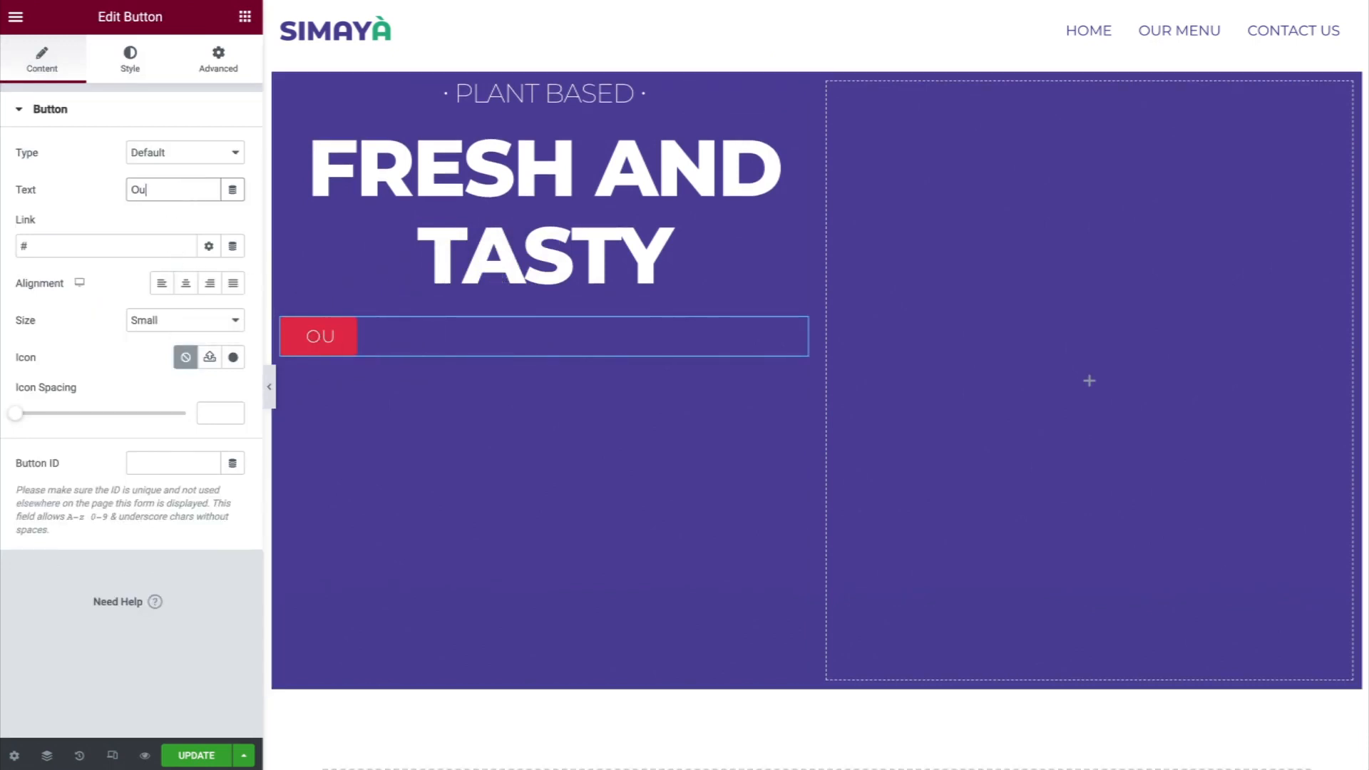
{"action": "type", "text": "r Menu"}
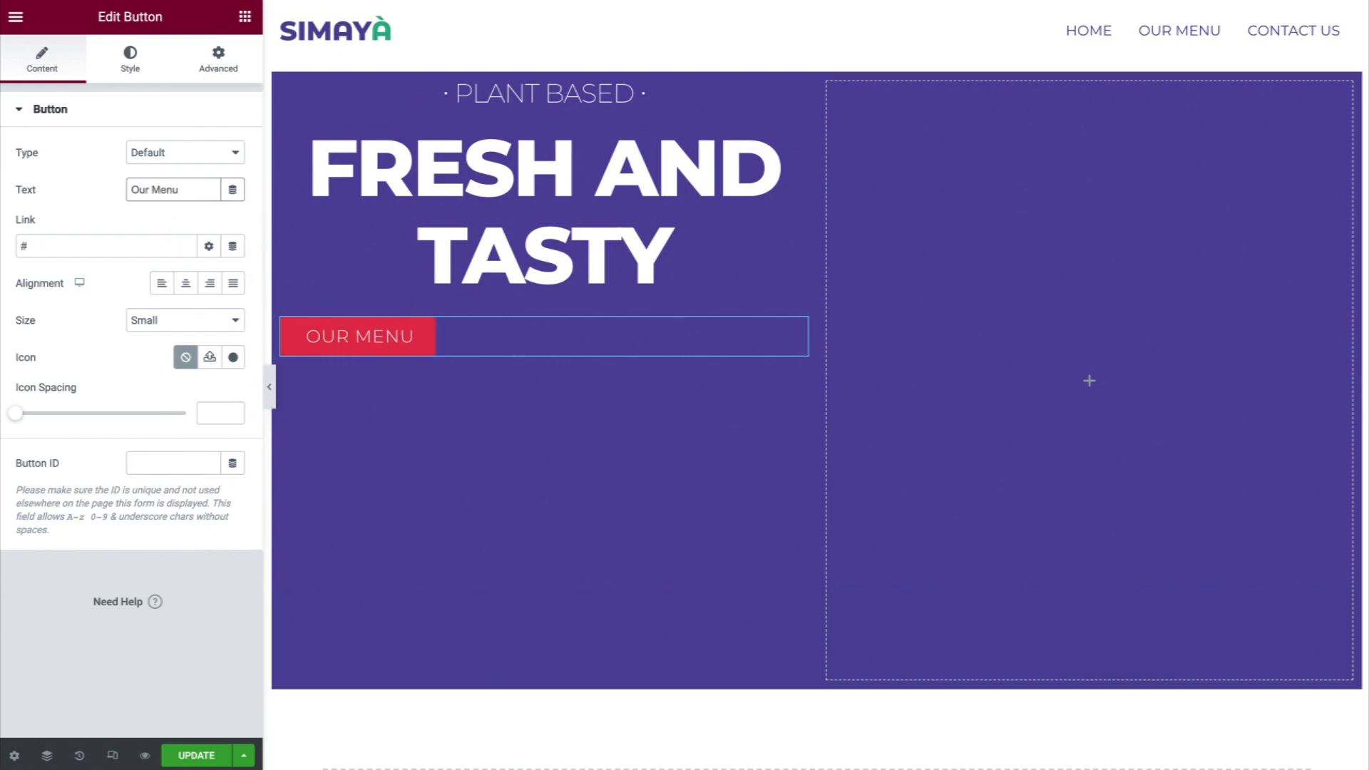
Center the "Our Menu" button and link it to the Our Menu page
{"action": "left_click", "coordinate": [185, 288]}
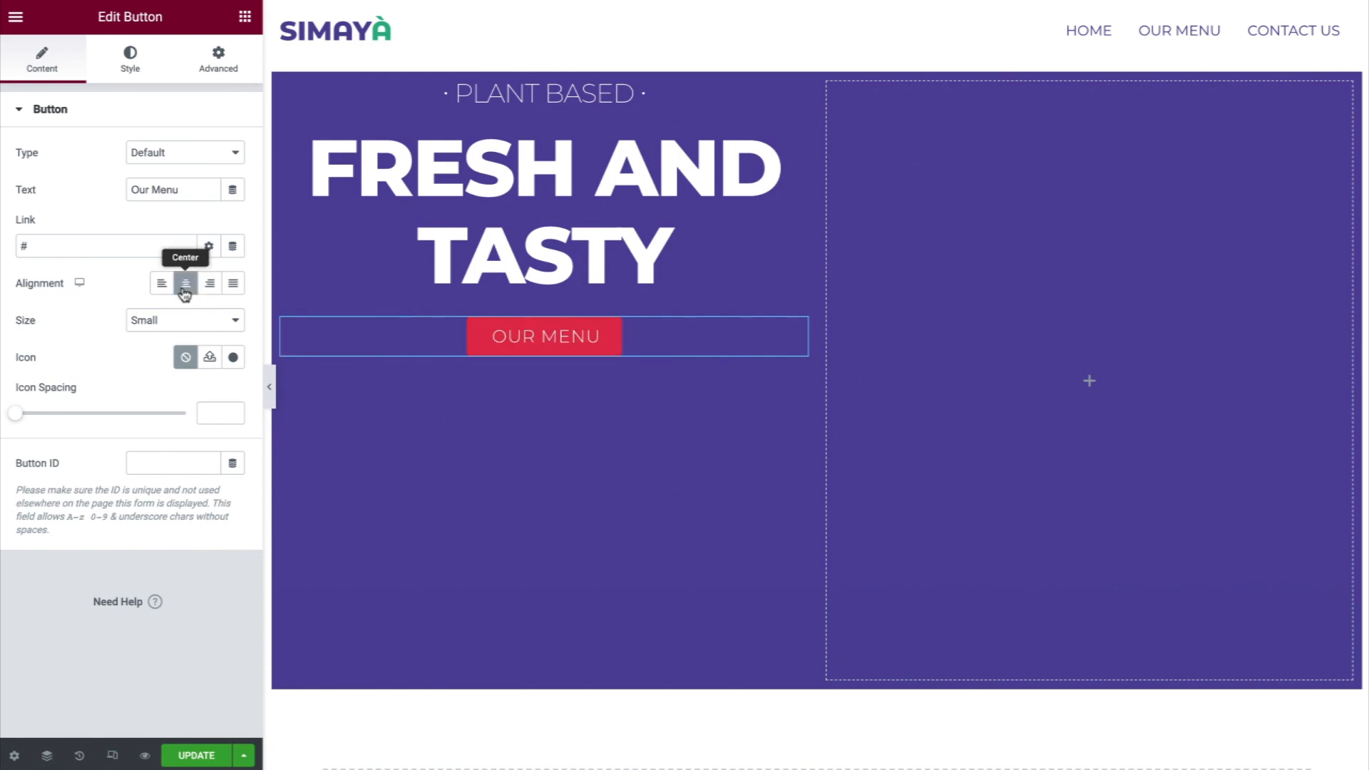
{"action": "left_click", "coordinate": [134, 244]}
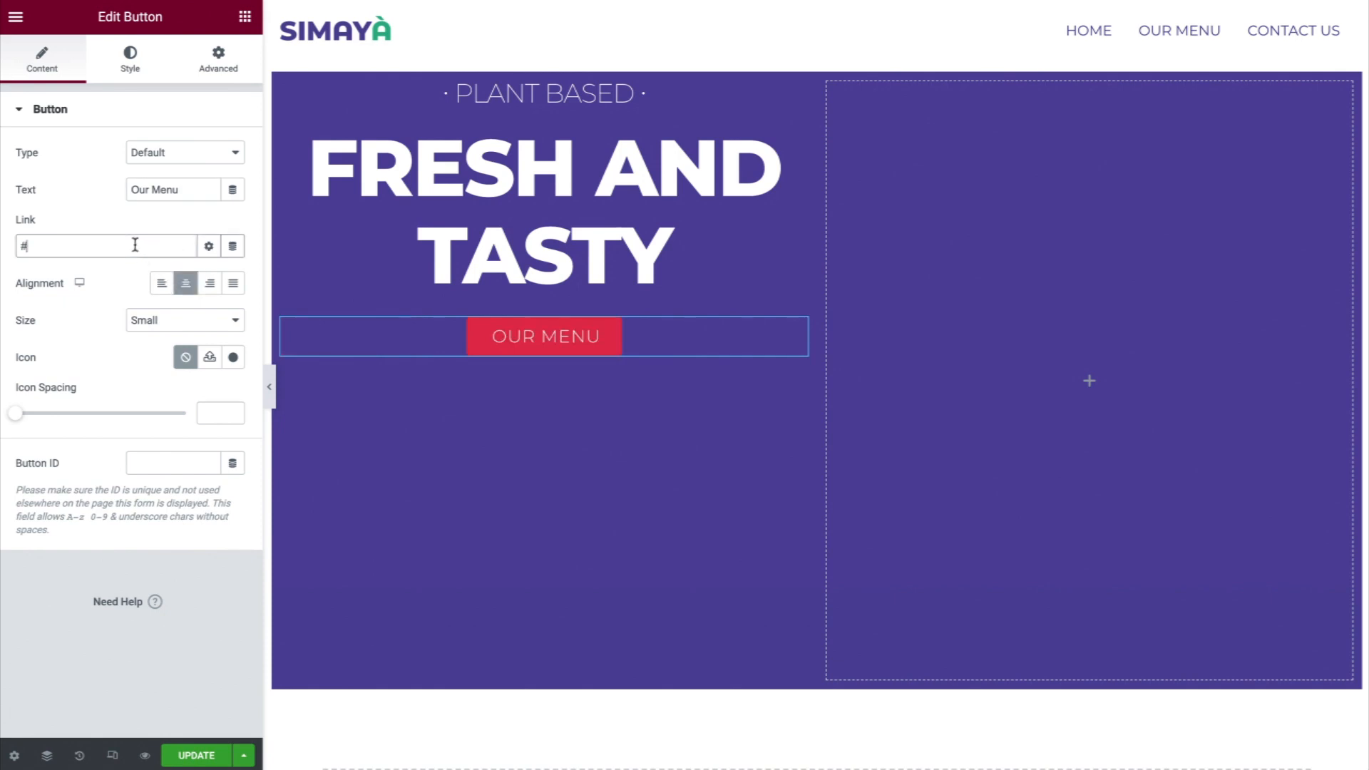
{"action": "key", "text": "BackSpace"}
{"action": "type", "text": "our m"}
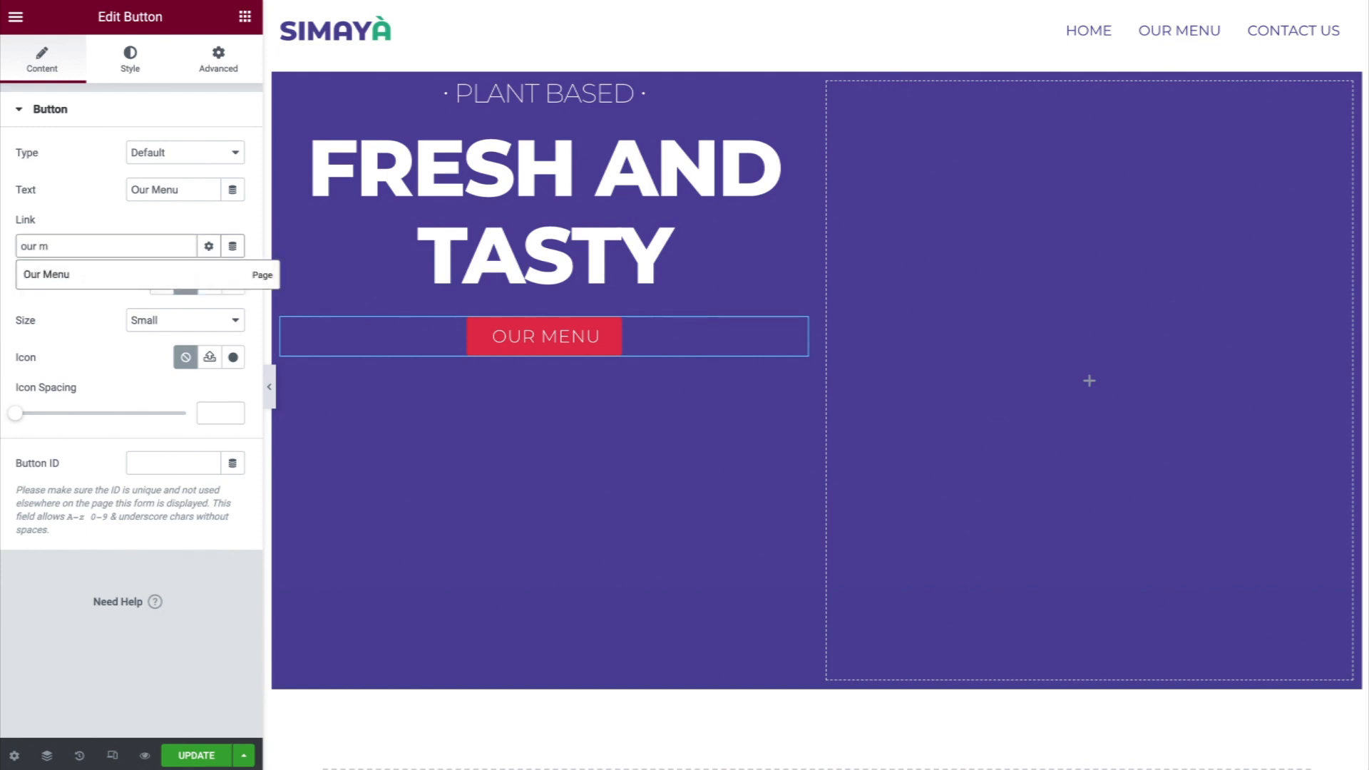
{"action": "left_click", "coordinate": [169, 276]}
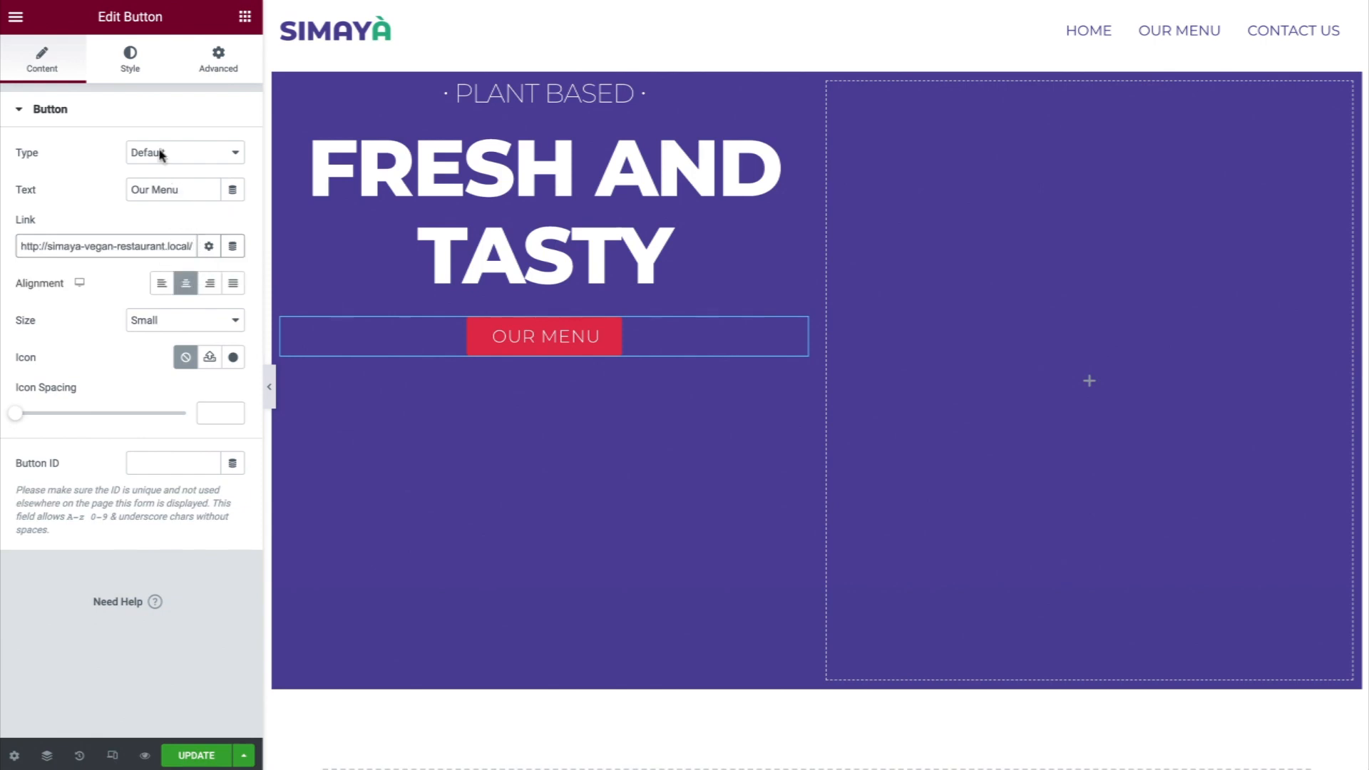
Apply the Button Text global font to the "Our Menu" button
{"action": "left_click", "coordinate": [144, 74]}
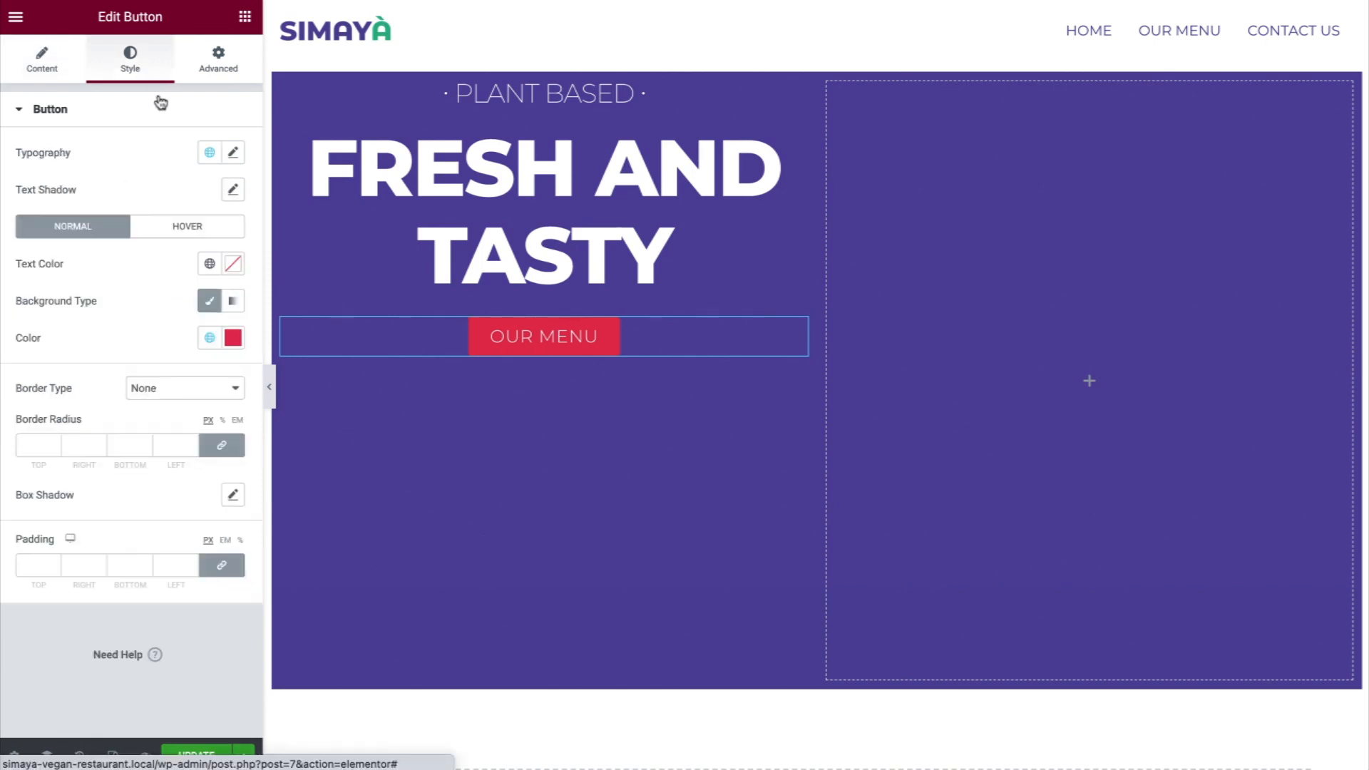
{"action": "left_click", "coordinate": [209, 154]}
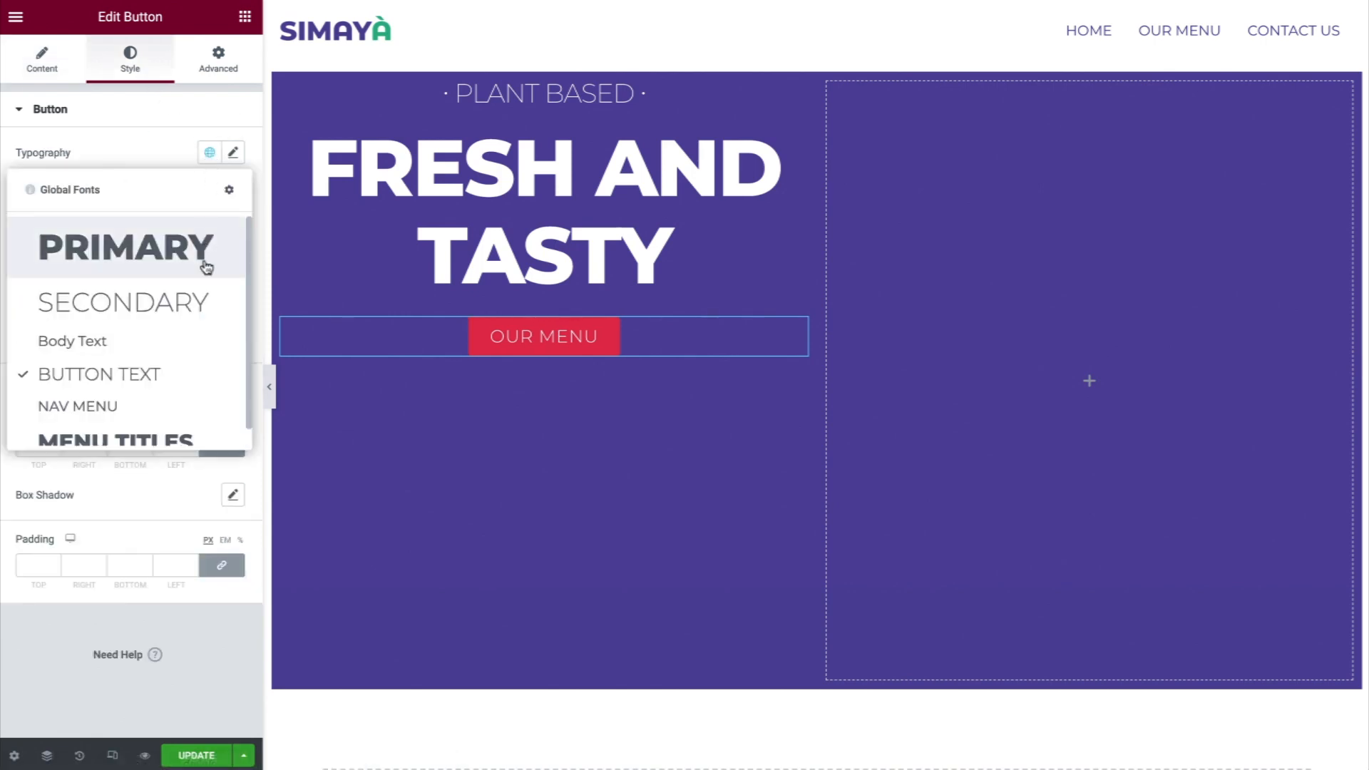
{"action": "left_click", "coordinate": [197, 378]}
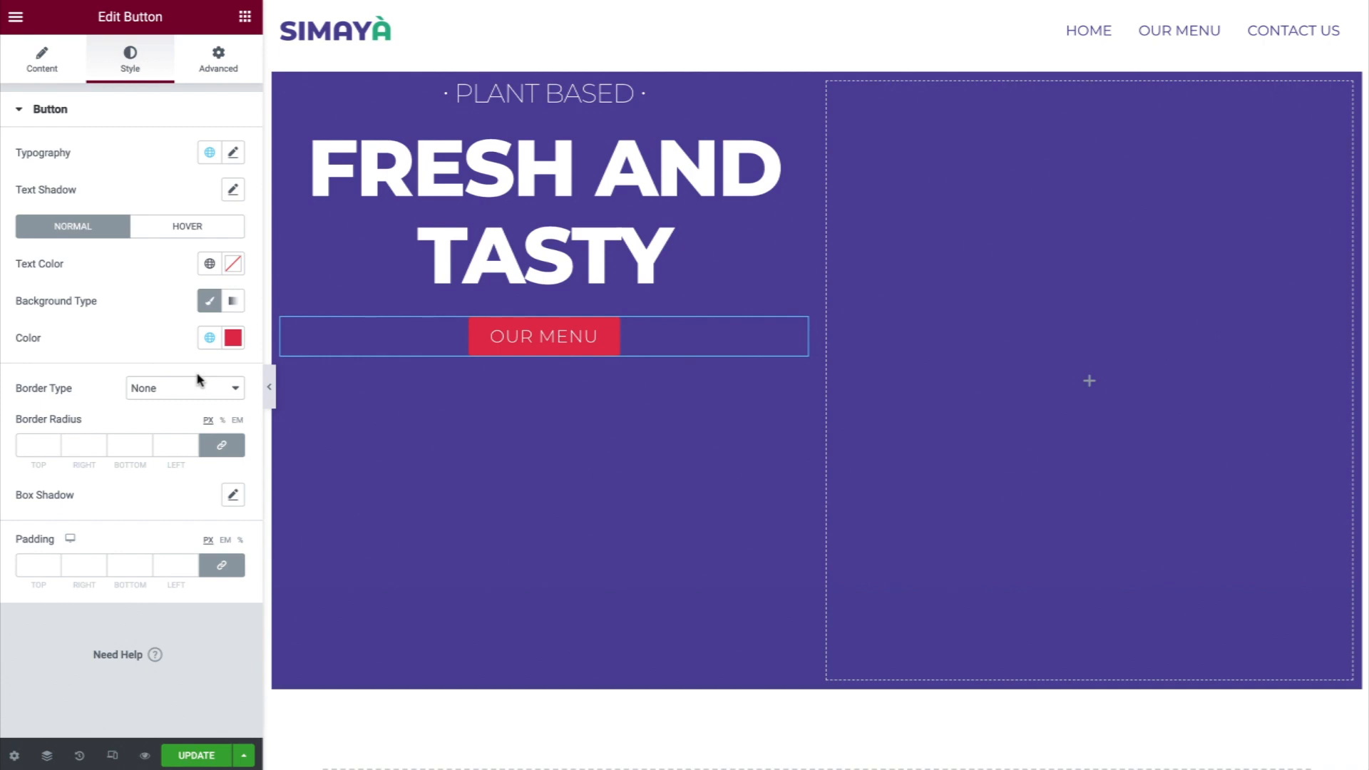
Make the button's background fully transparent, save that color as a global color named "Transparent" and apply it
{"action": "left_click", "coordinate": [232, 344]}
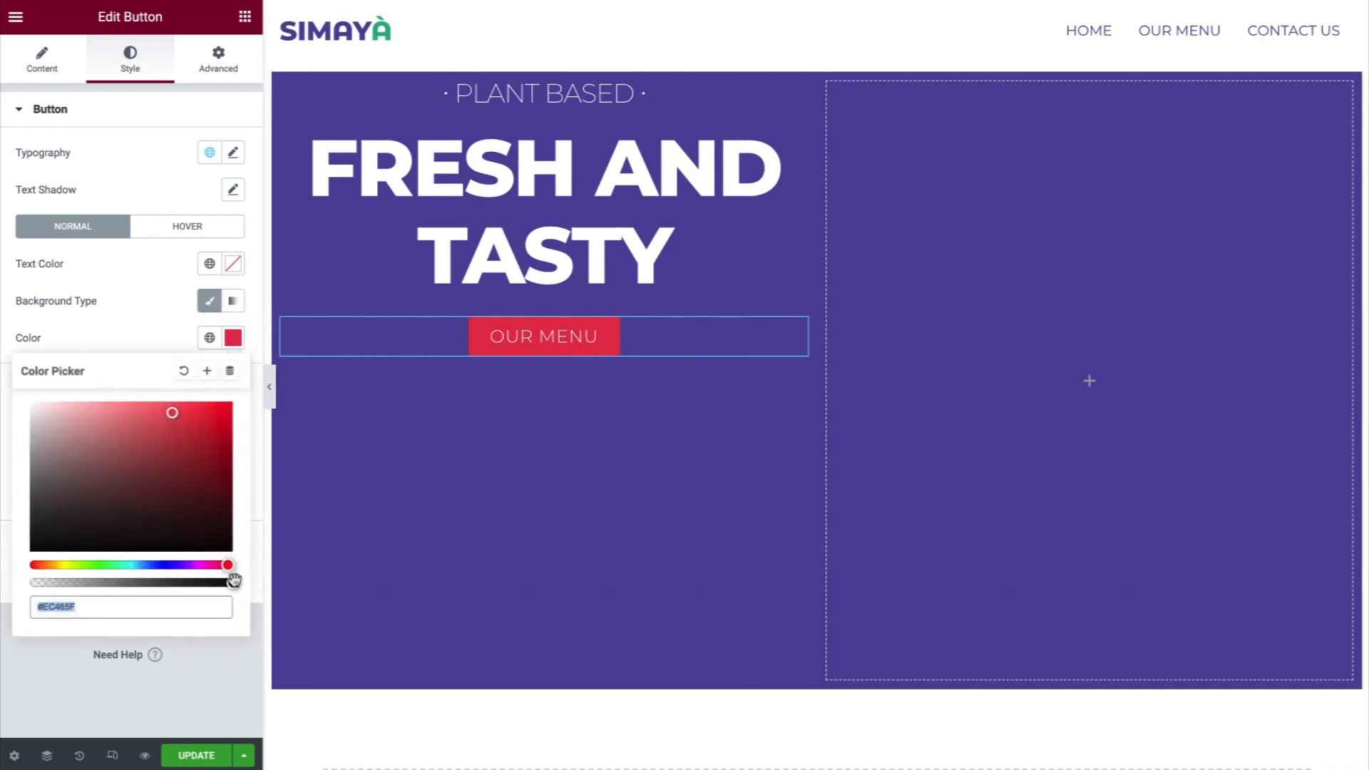
{"action": "left_click_drag", "start_coordinate": [234, 582], "coordinate": [17, 585]}
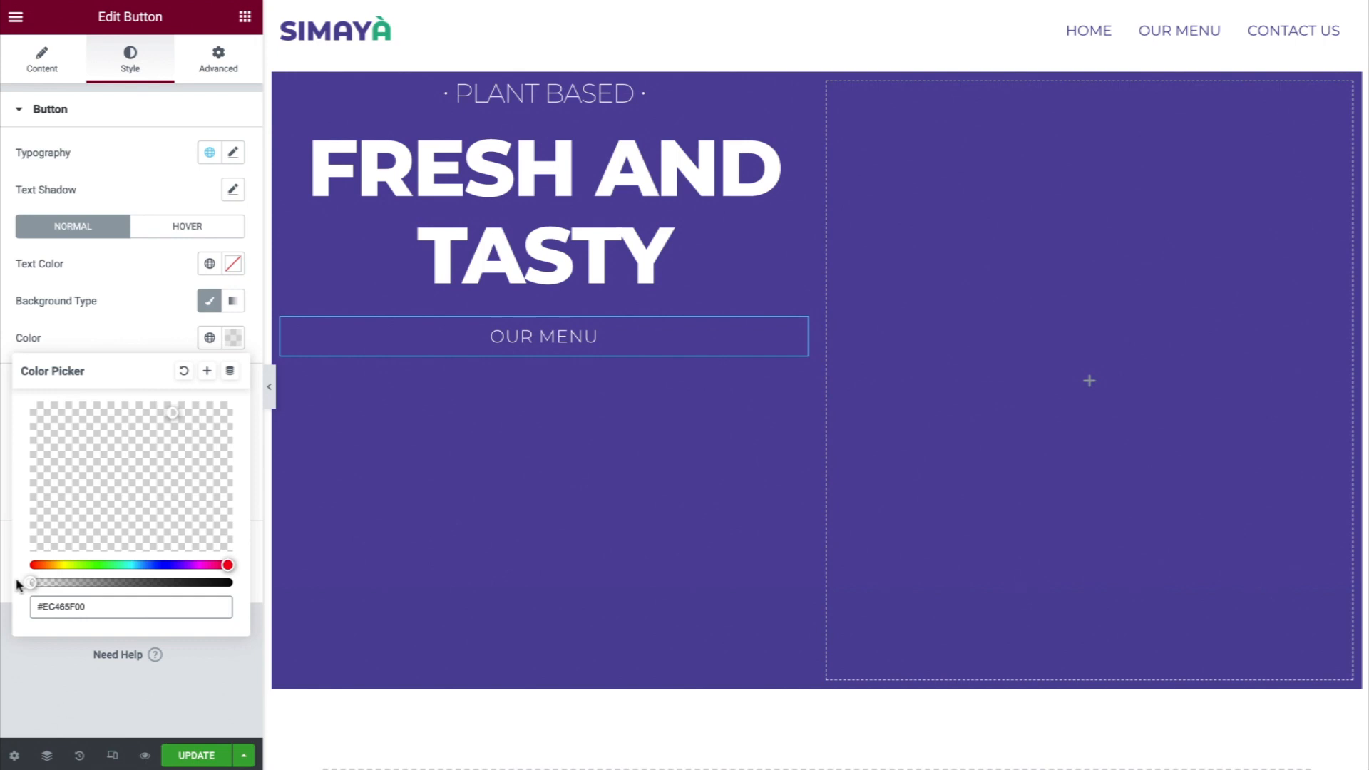
{"action": "left_click", "coordinate": [207, 371]}
{"action": "key", "text": "ctrl+a"}
{"action": "type", "text": "Transparent"}
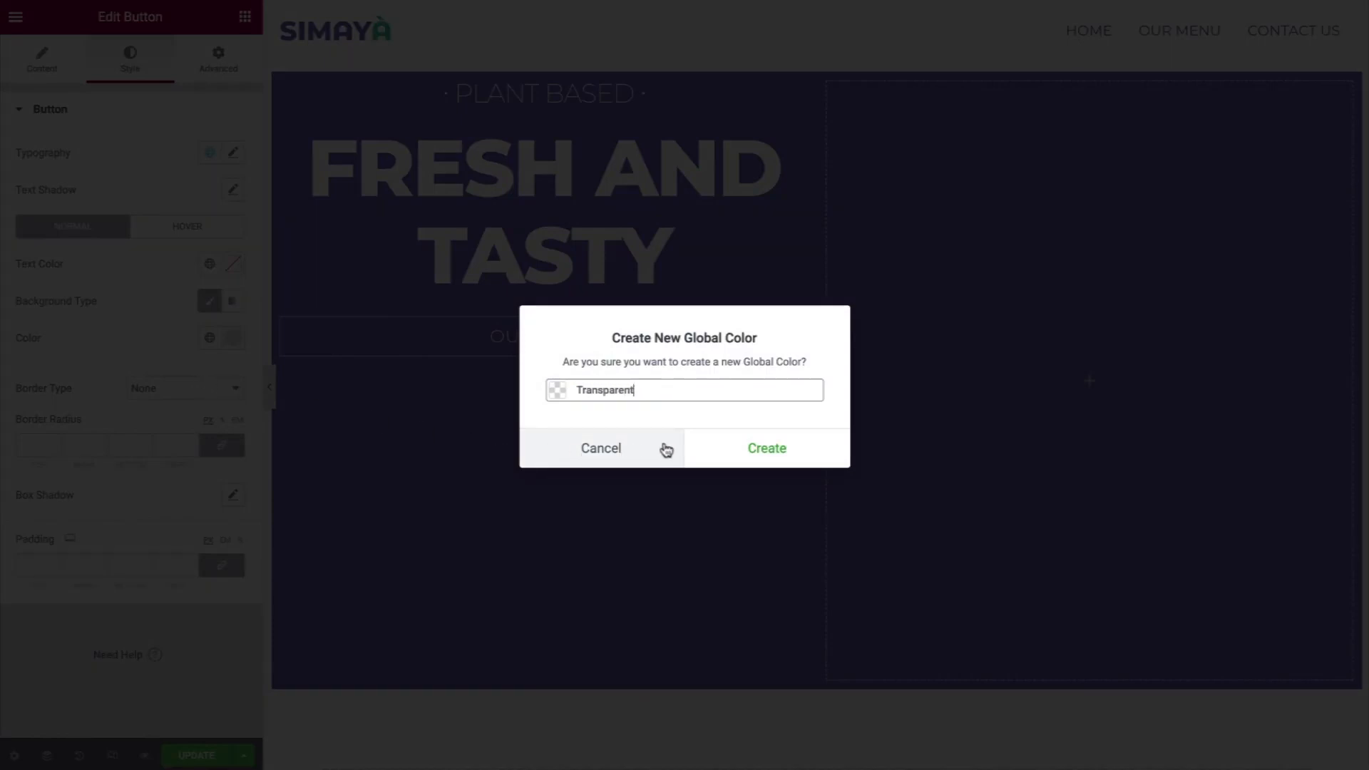
{"action": "left_click", "coordinate": [727, 447]}
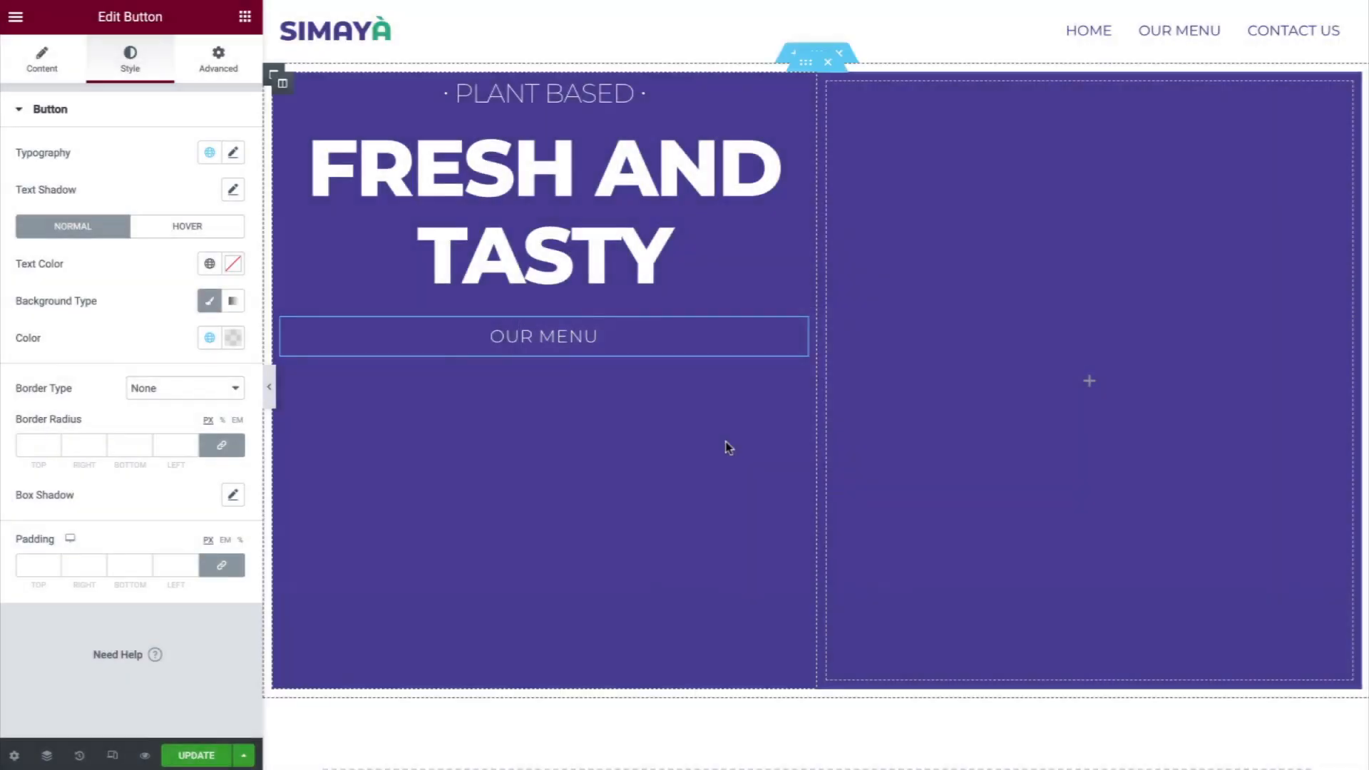
{"action": "left_click", "coordinate": [209, 338]}
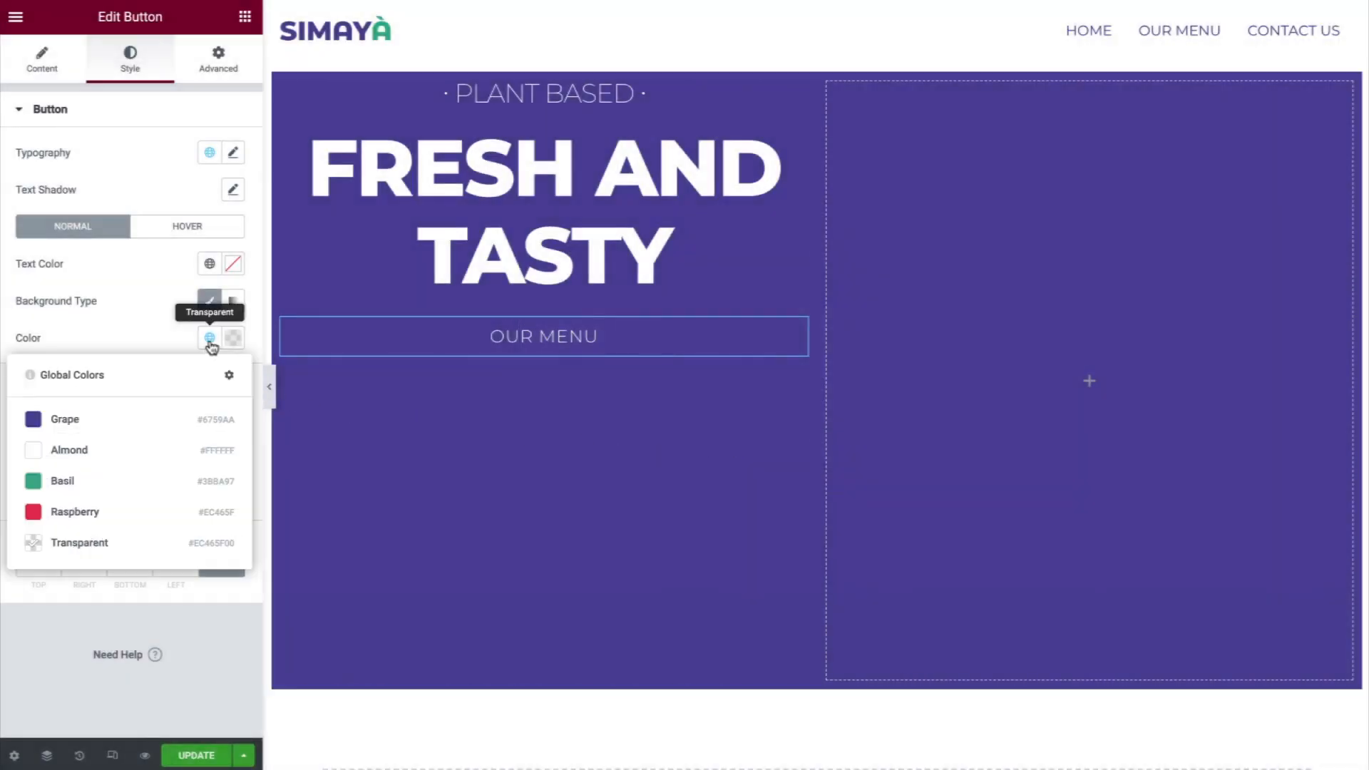
{"action": "left_click", "coordinate": [171, 545]}
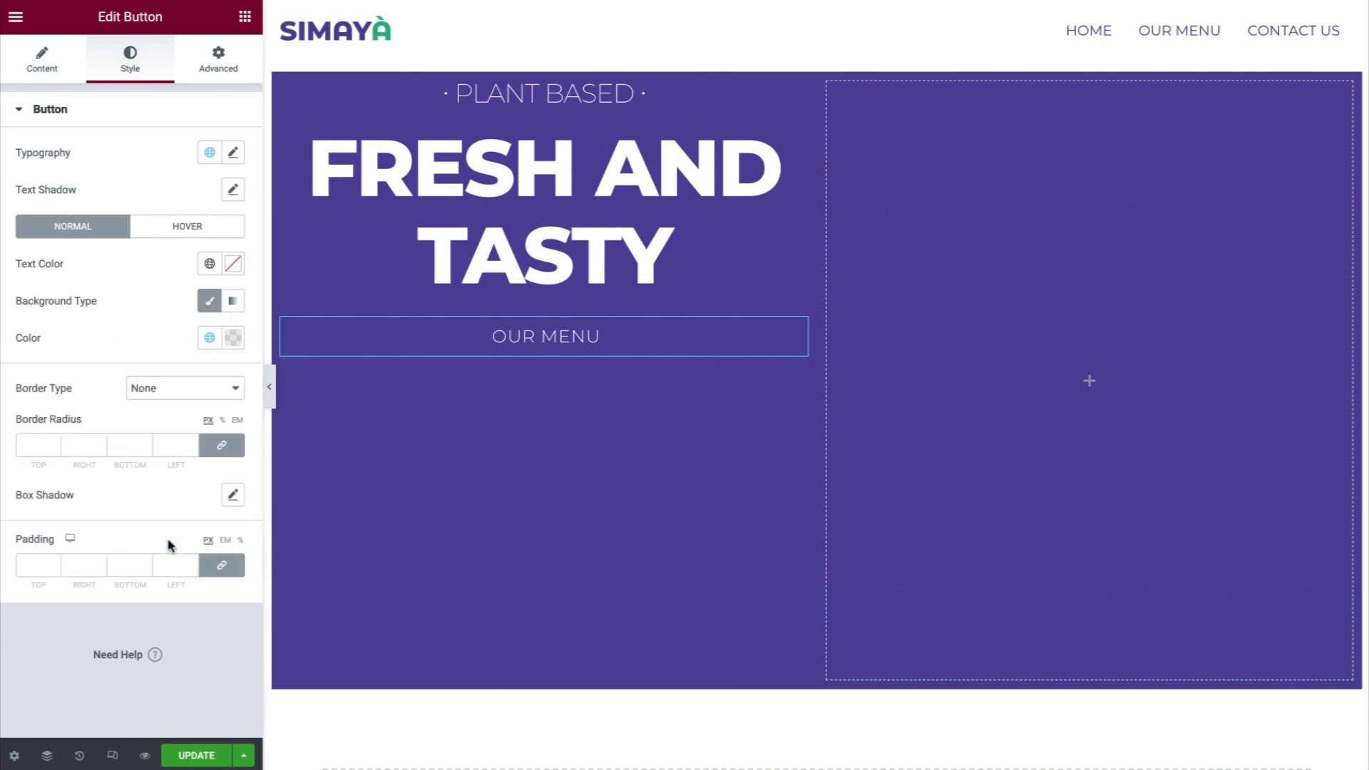
Give the button a solid 1 px border in the Almond global color with a border radius of 0
{"action": "left_click", "coordinate": [193, 387]}
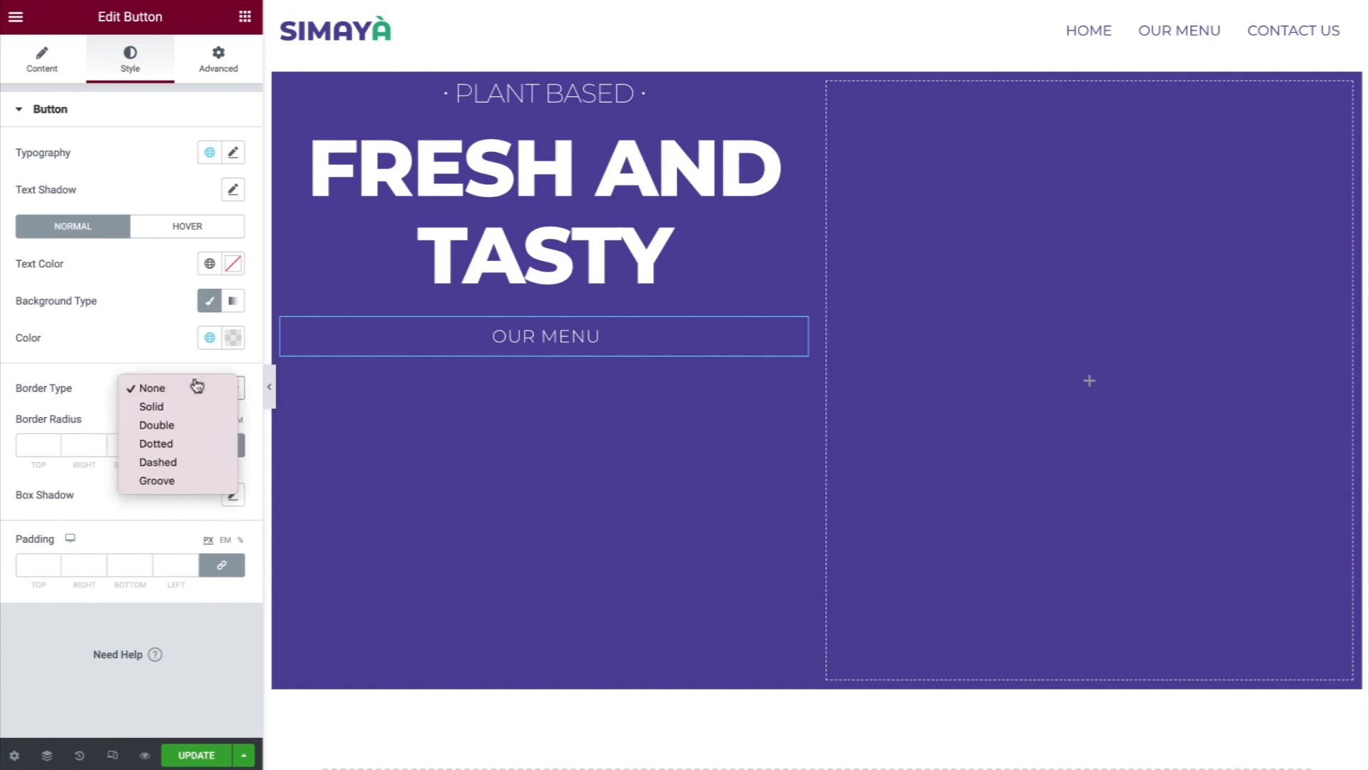
{"action": "left_click", "coordinate": [195, 408]}
{"action": "left_click", "coordinate": [181, 444]}
{"action": "type", "text": "1"}
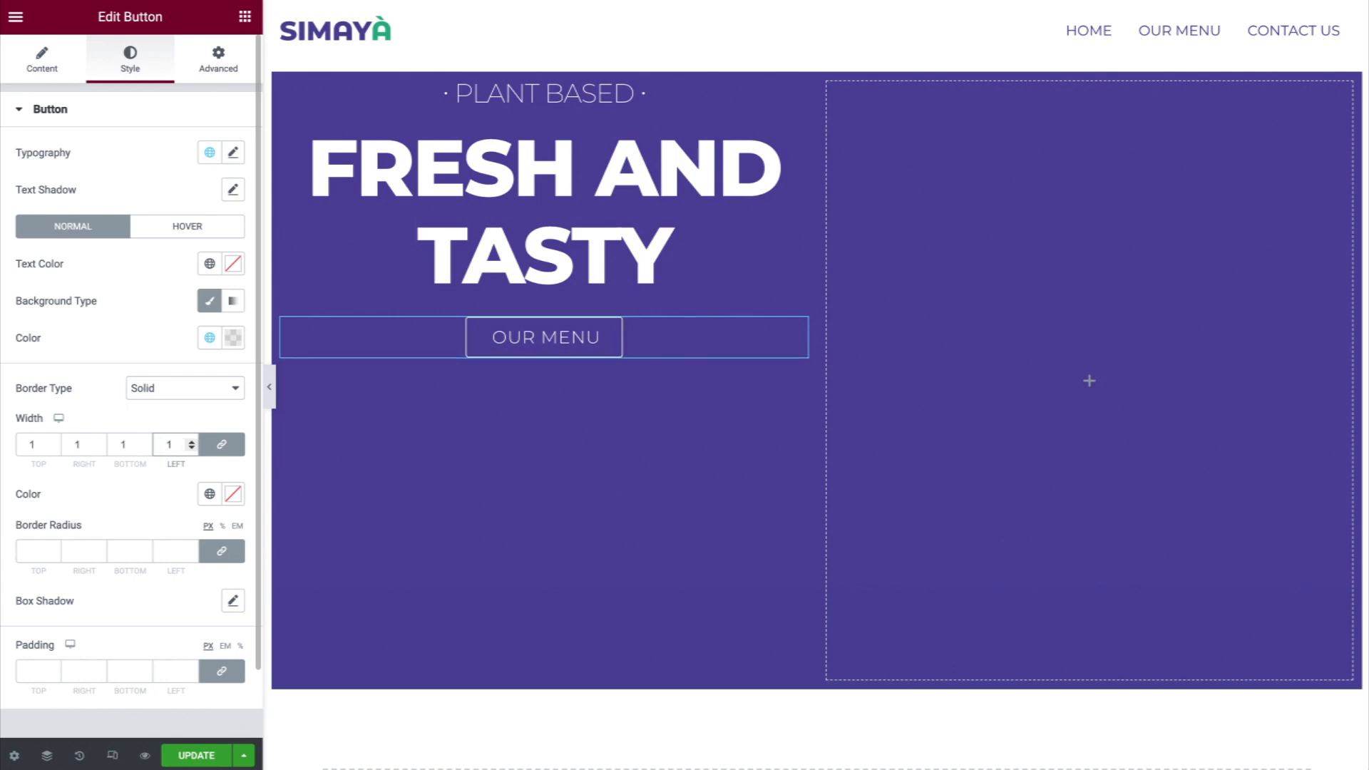
{"action": "left_click", "coordinate": [210, 493]}
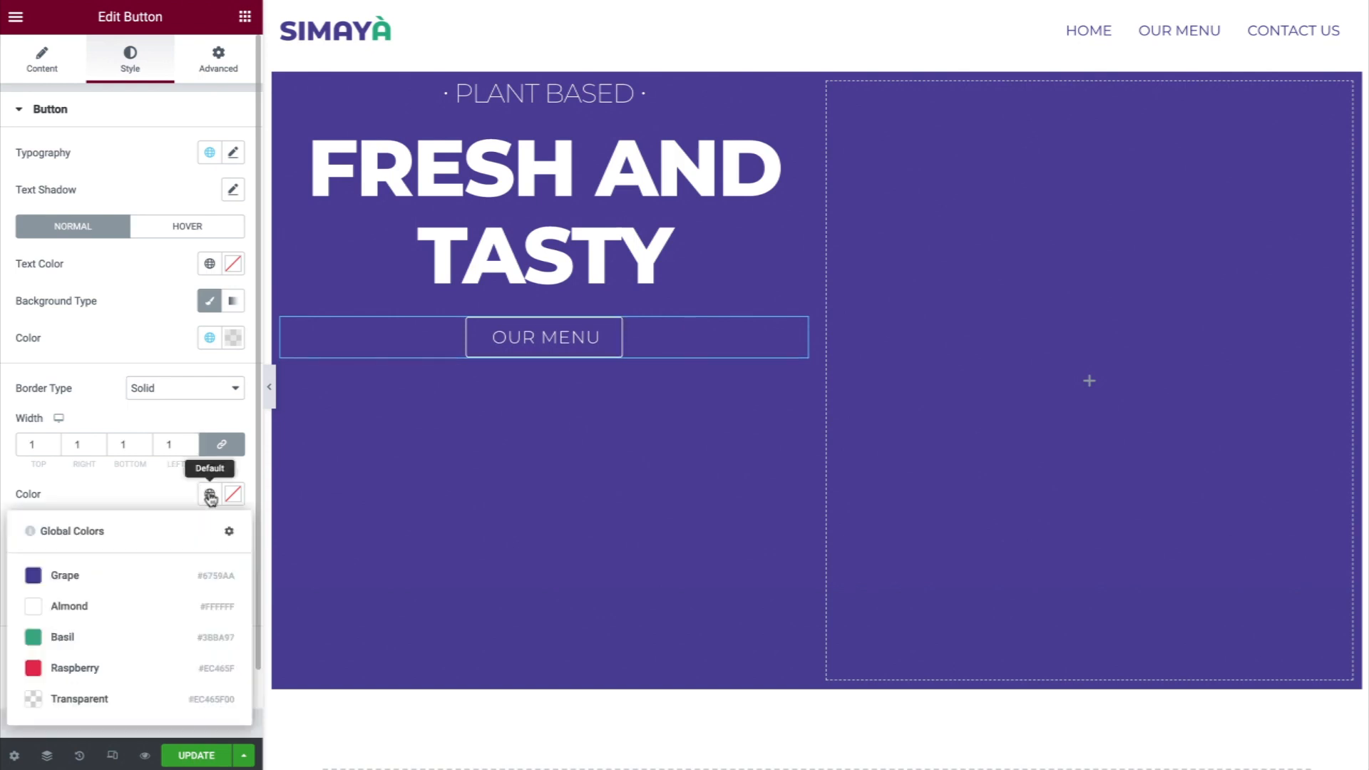
{"action": "left_click", "coordinate": [174, 606]}
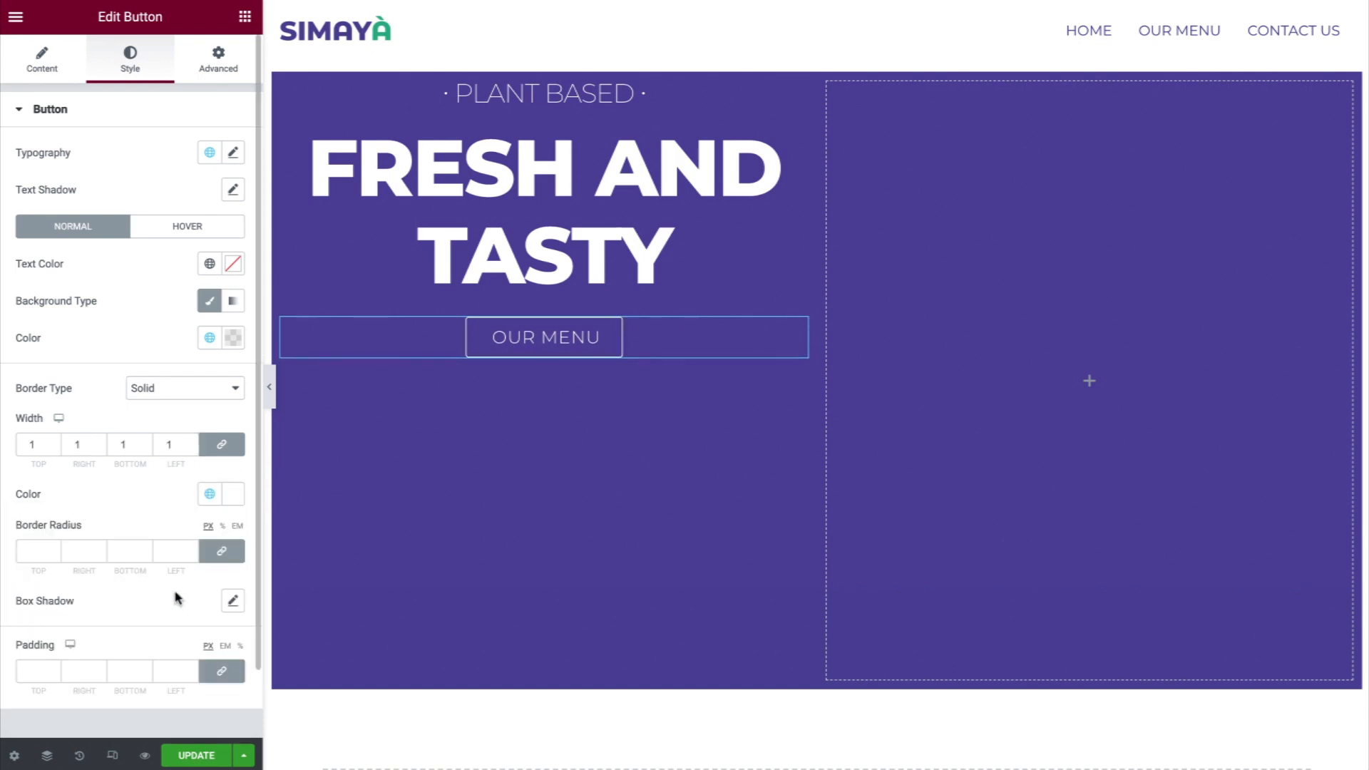
{"action": "left_click", "coordinate": [177, 553]}
{"action": "type", "text": "0"}
Unlink the button's padding values and set them to 20 px top and bottom and 30 px left and right
{"action": "left_click", "coordinate": [218, 672]}
{"action": "left_click", "coordinate": [218, 672]}
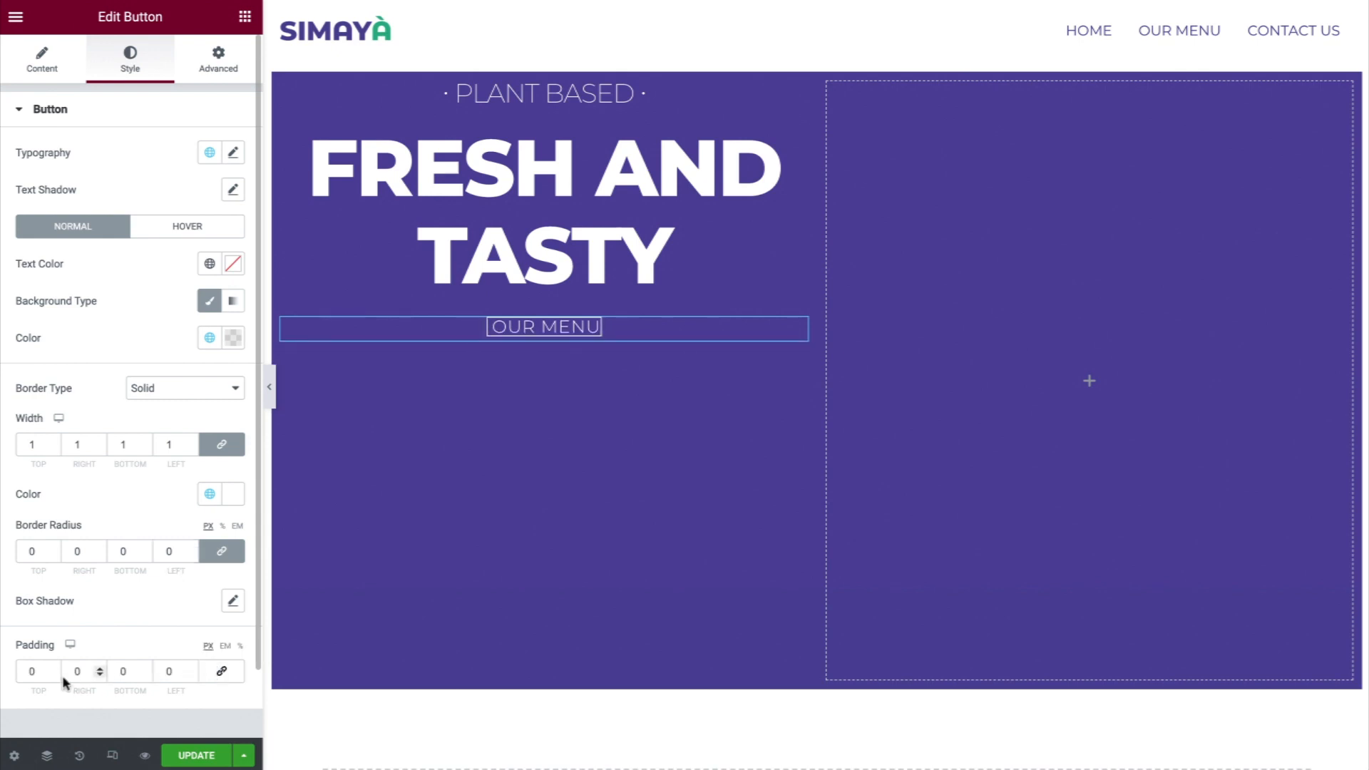
{"action": "left_click", "coordinate": [42, 670]}
{"action": "double_click", "coordinate": [42, 671]}
{"action": "type", "text": "20"}
{"action": "key", "text": "Tab"}
{"action": "type", "text": "30"}
{"action": "left_click", "coordinate": [122, 671]}
{"action": "type", "text": "20"}
{"action": "key", "text": "Tab"}
{"action": "type", "text": "30"}
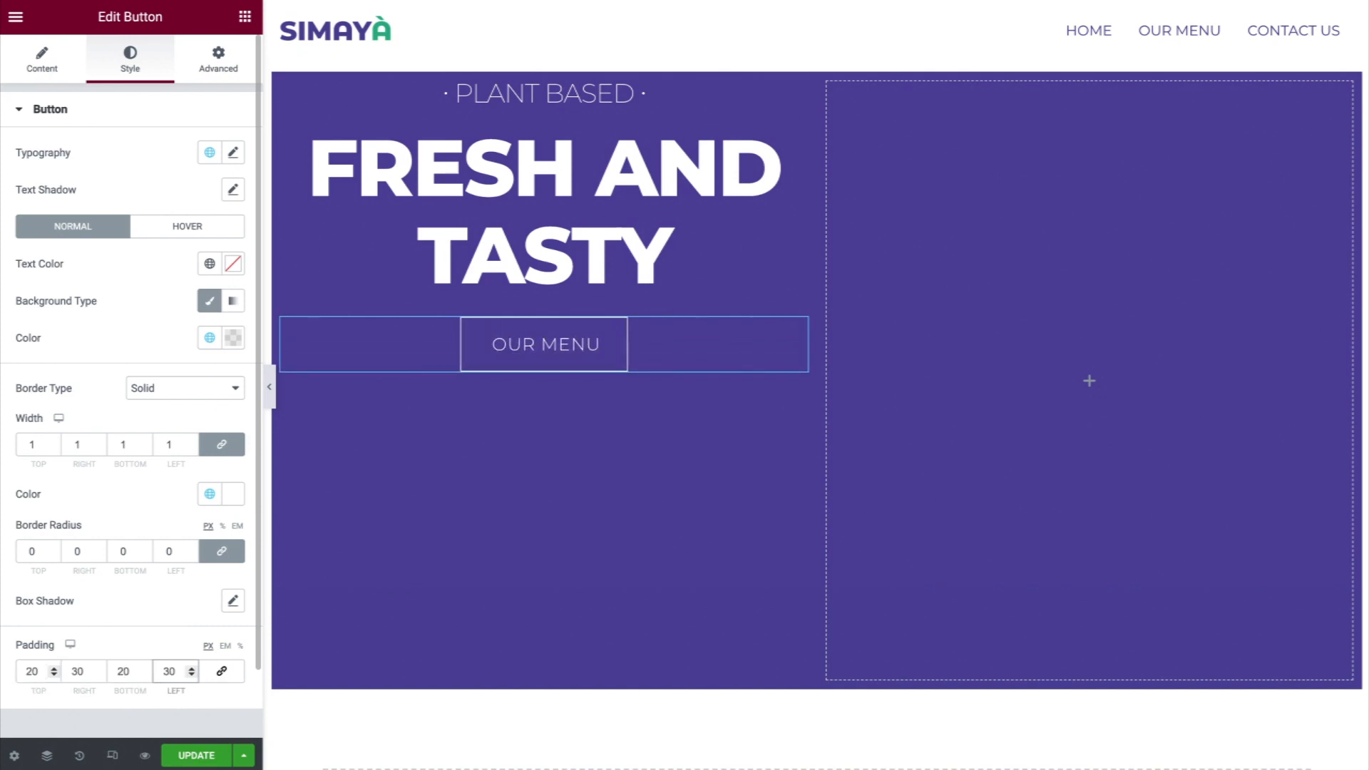
Style the button's hover state with Grape text, an Almond background and the Shrink animation
{"action": "scroll", "coordinate": [43, 675], "scroll_direction": "down", "scroll_amount": 1}
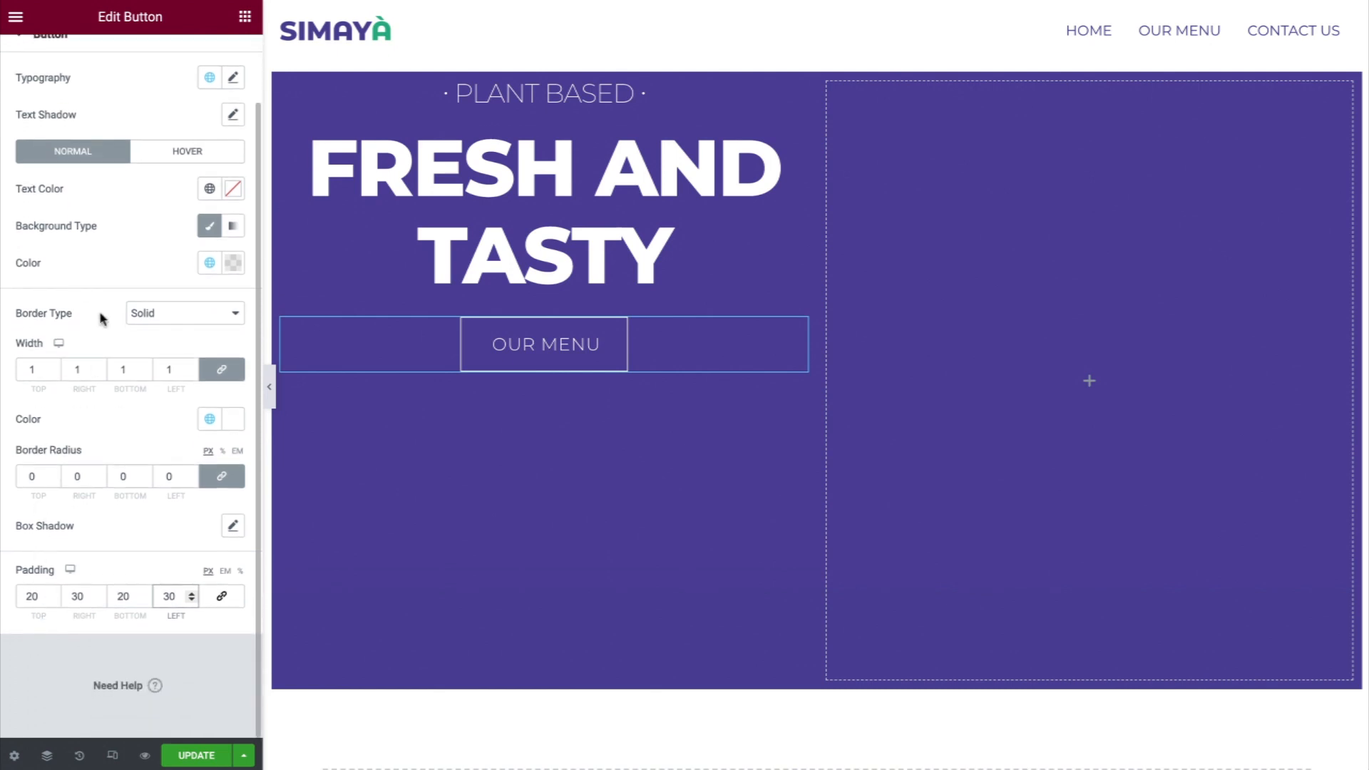
{"action": "left_click", "coordinate": [187, 161]}
{"action": "left_click", "coordinate": [209, 190]}
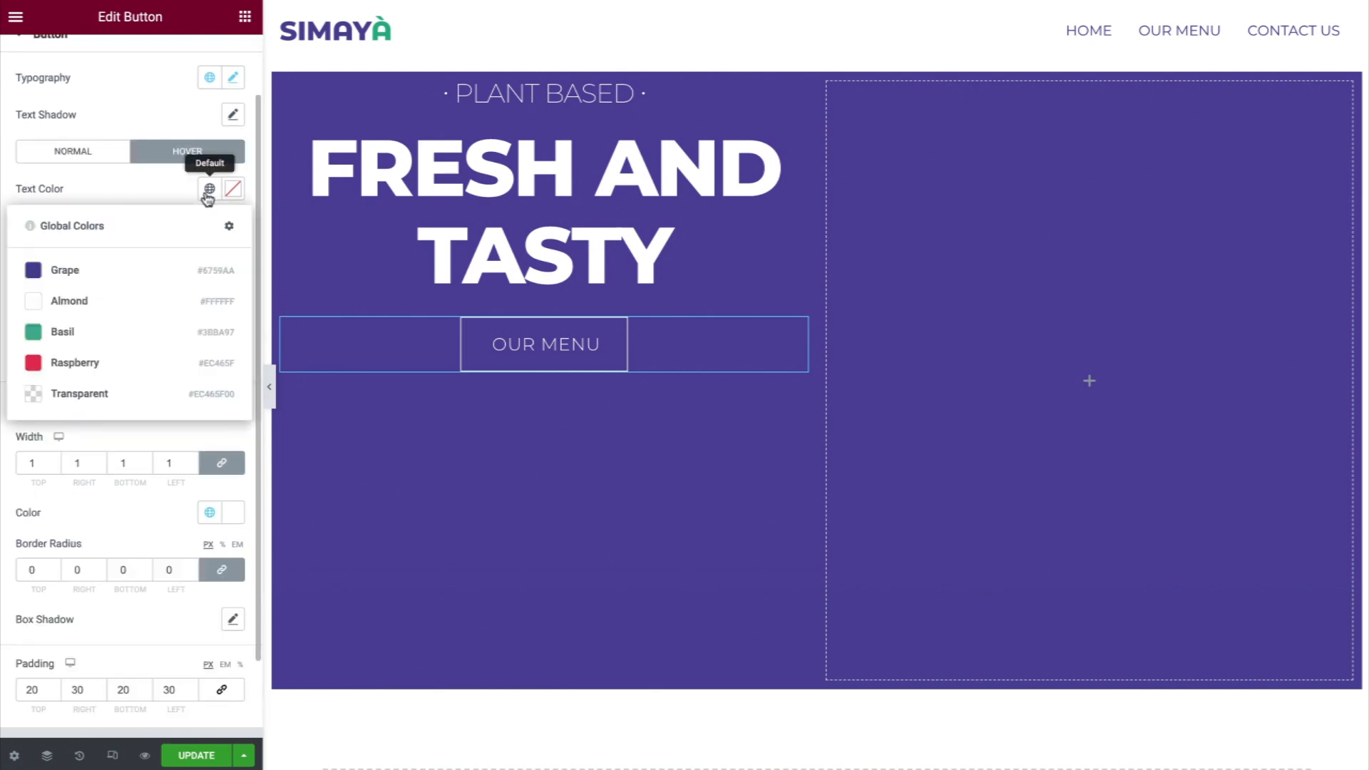
{"action": "left_click", "coordinate": [187, 271]}
{"action": "left_click", "coordinate": [209, 262]}
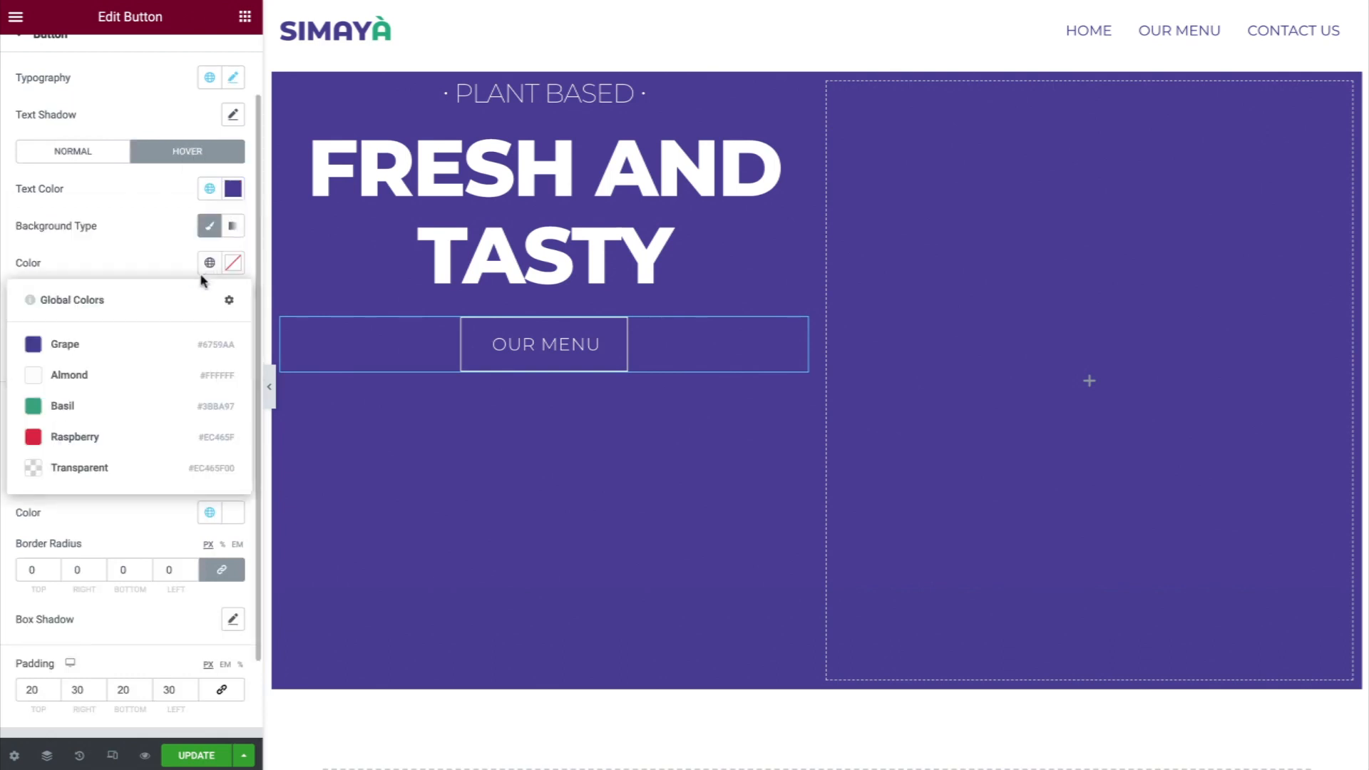
{"action": "left_click", "coordinate": [178, 378]}
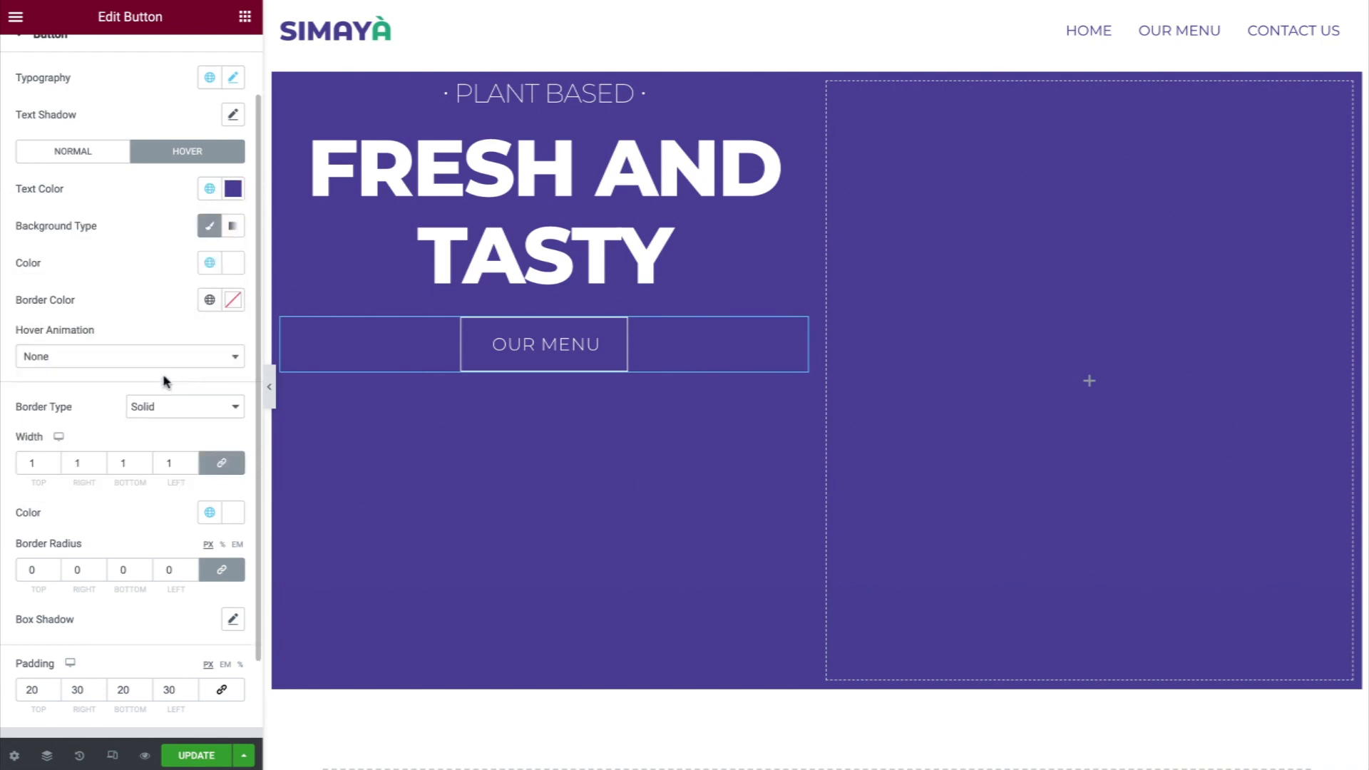
{"action": "left_click", "coordinate": [218, 360]}
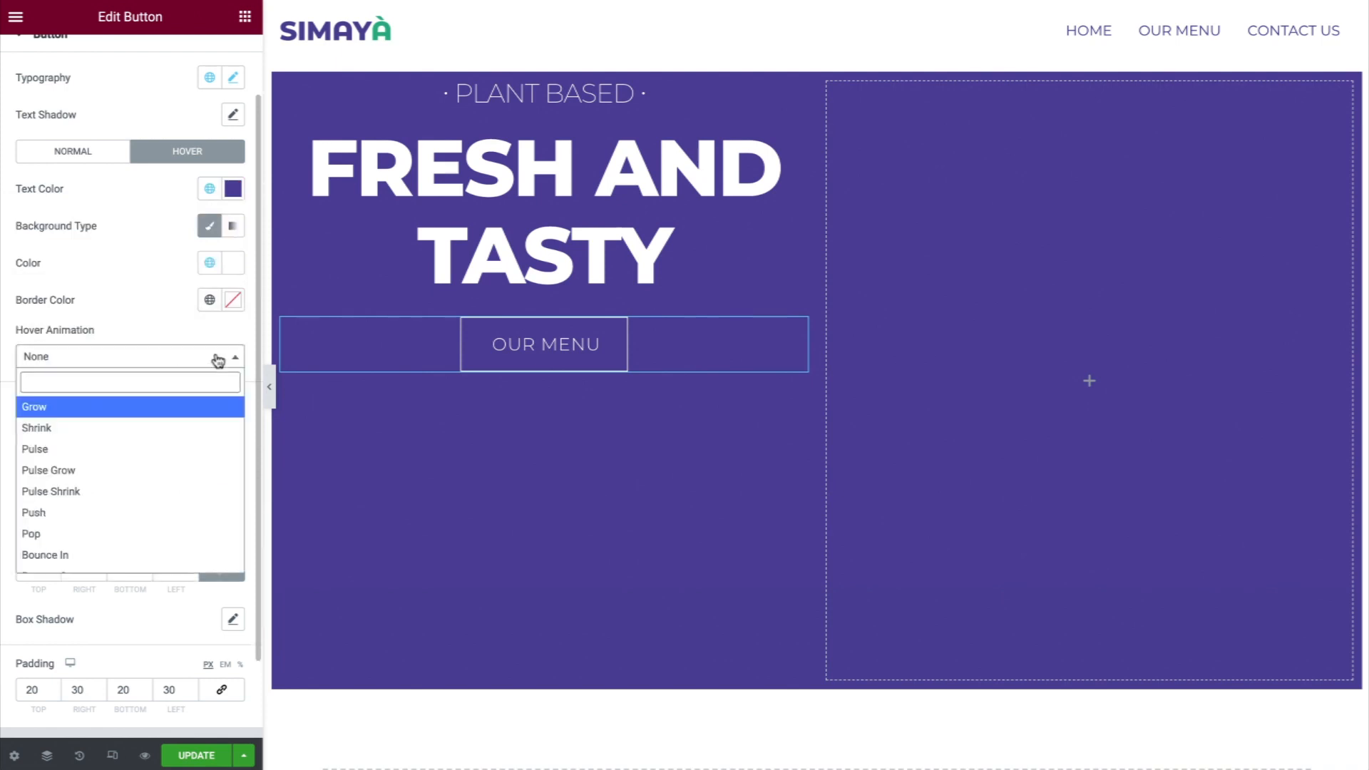
{"action": "left_click", "coordinate": [205, 432]}
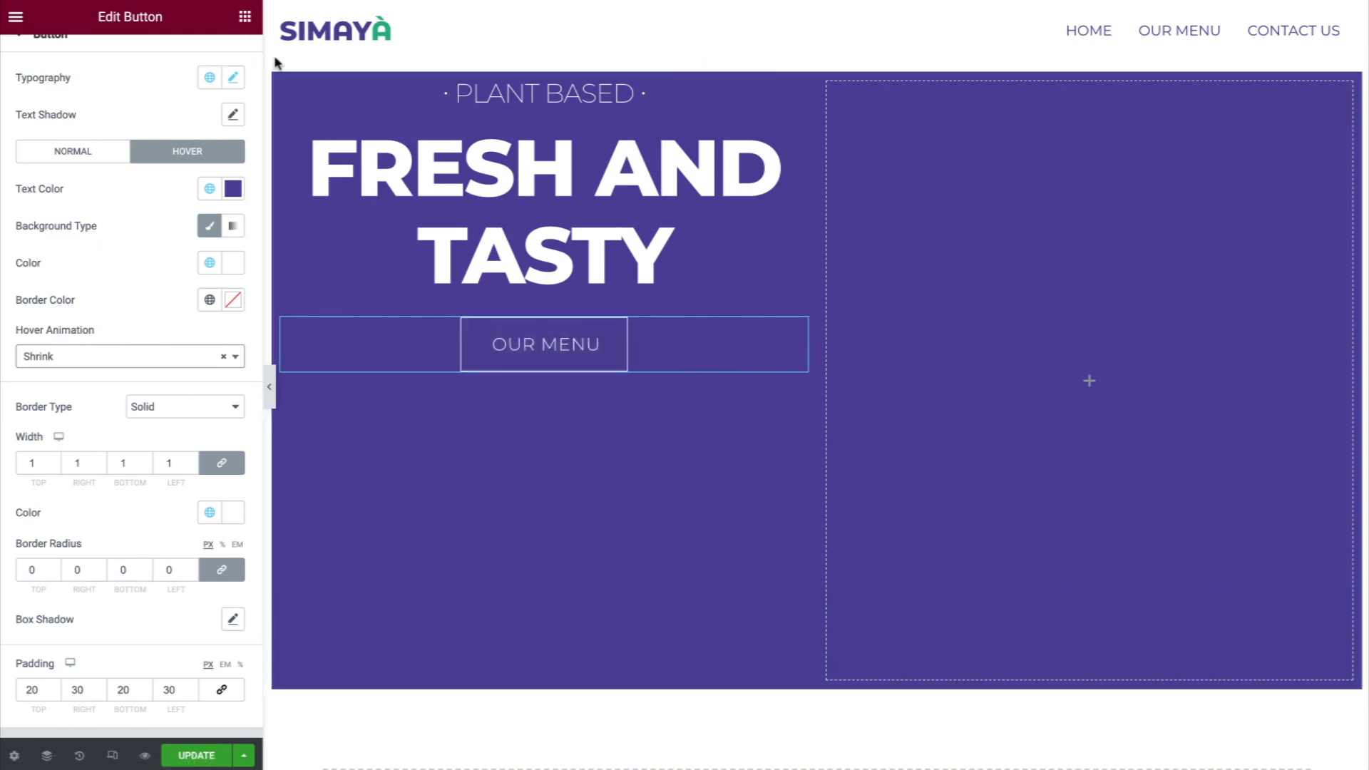
Add an Image widget to the empty right column and upload vegan-soup.jpg for it
{"action": "left_click", "coordinate": [246, 21]}
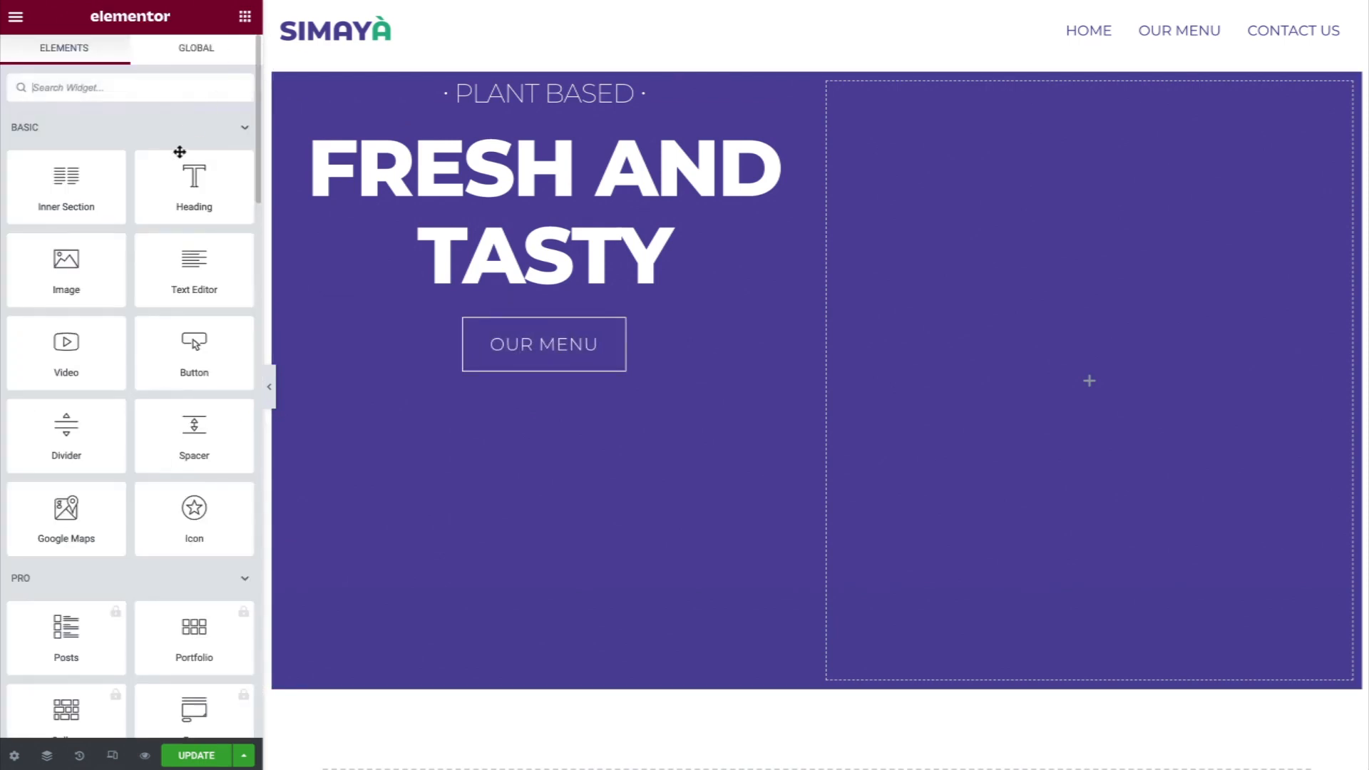
{"action": "left_click_drag", "start_coordinate": [99, 267], "coordinate": [1037, 305]}
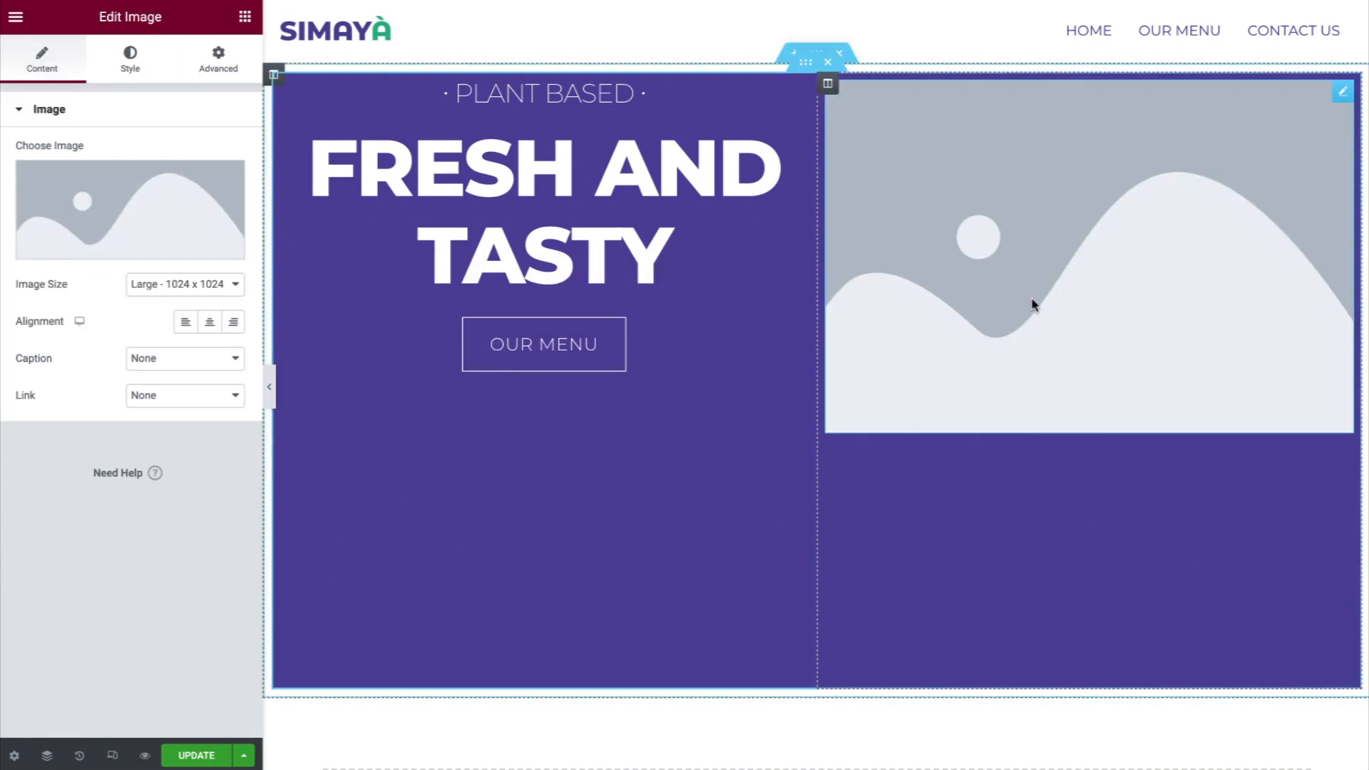
{"action": "left_click", "coordinate": [208, 223]}
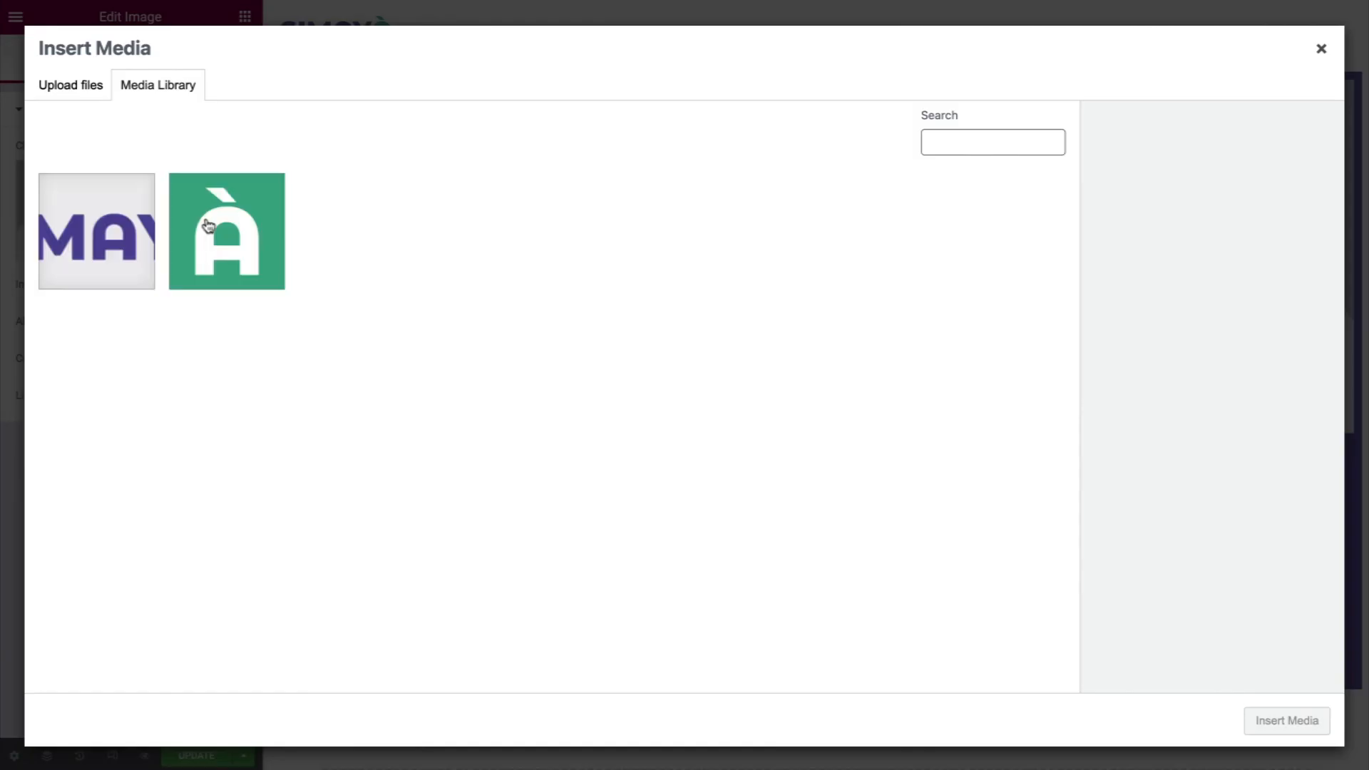
{"action": "left_click", "coordinate": [100, 99]}
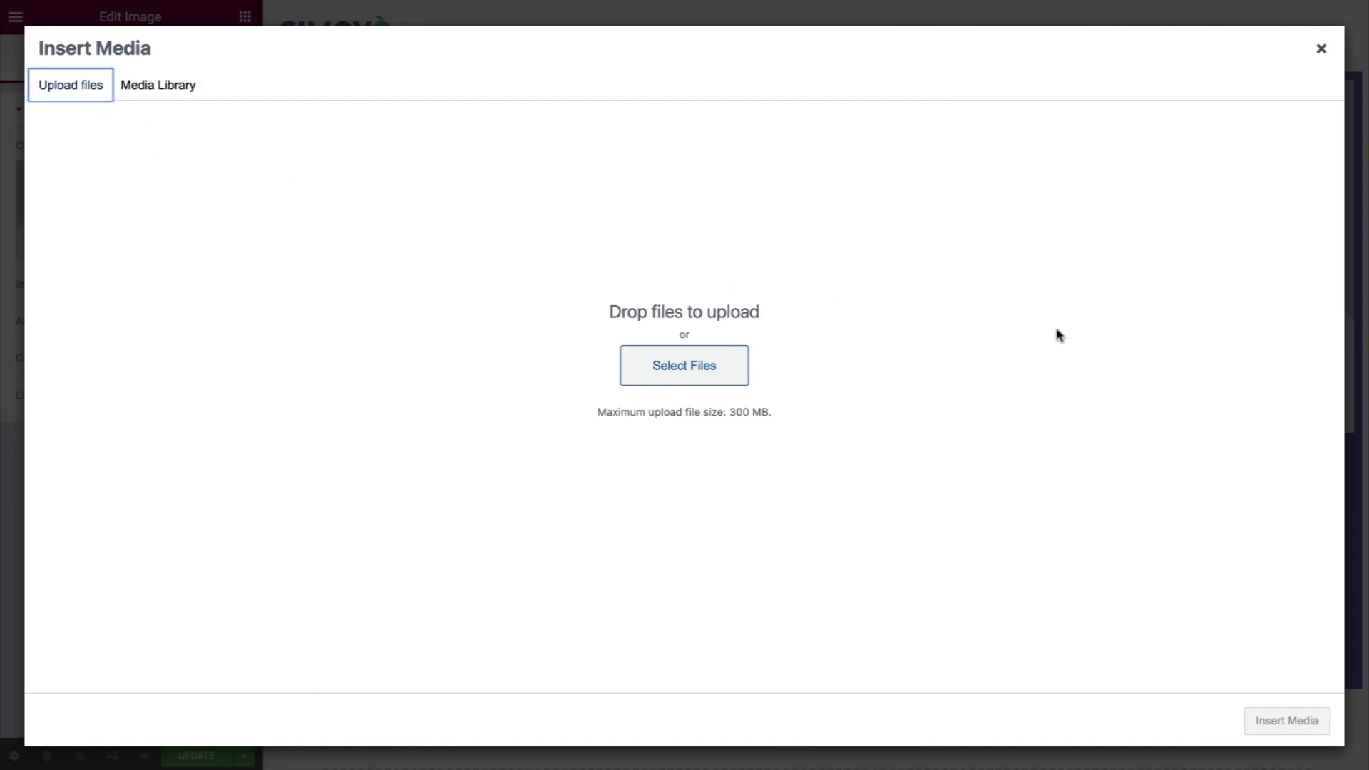
{"action": "left_click_drag", "start_coordinate": [1359, 489], "coordinate": [1008, 480]}
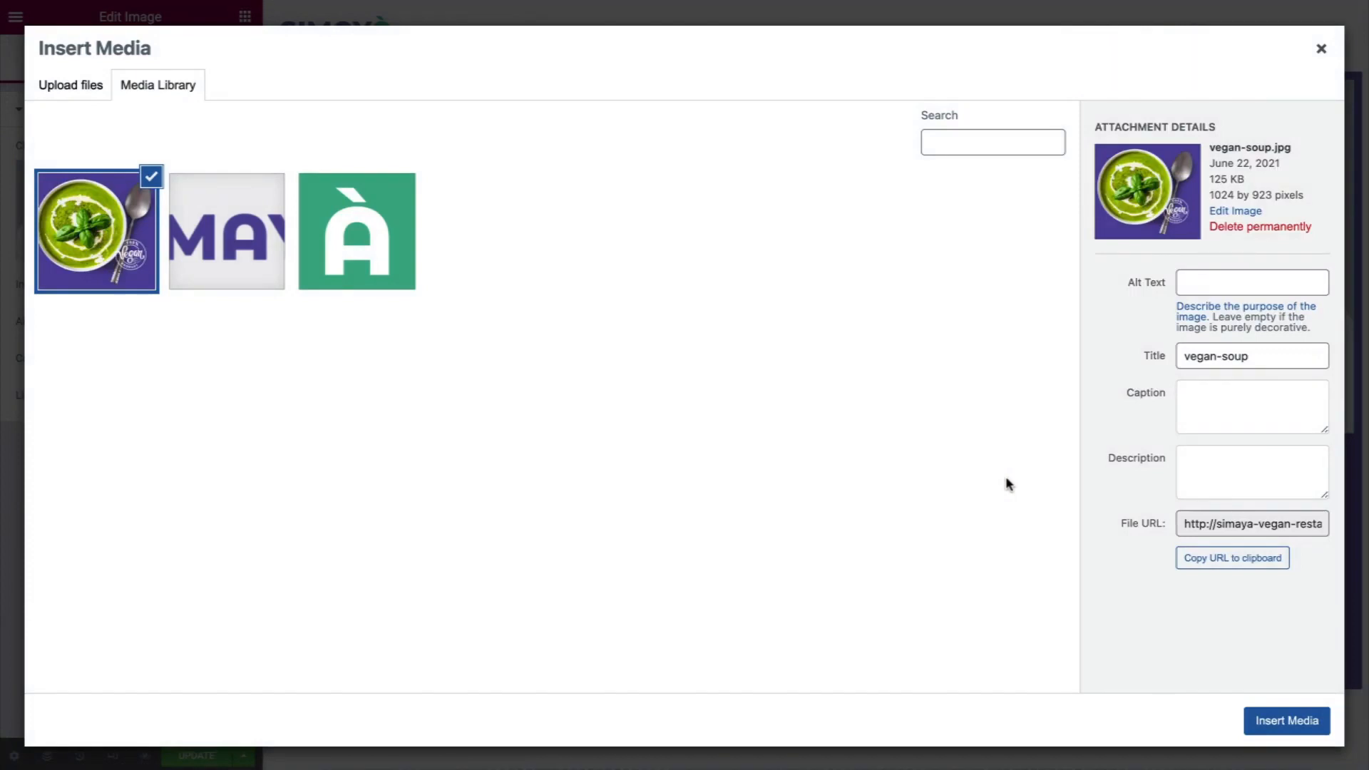
Set the soup image's title and alt text to "Vegan Soup Image" and insert it into the widget
{"action": "left_click", "coordinate": [1270, 355]}
{"action": "key", "text": "ctrl+a"}
{"action": "type", "text": "Vegan Soup Image"}
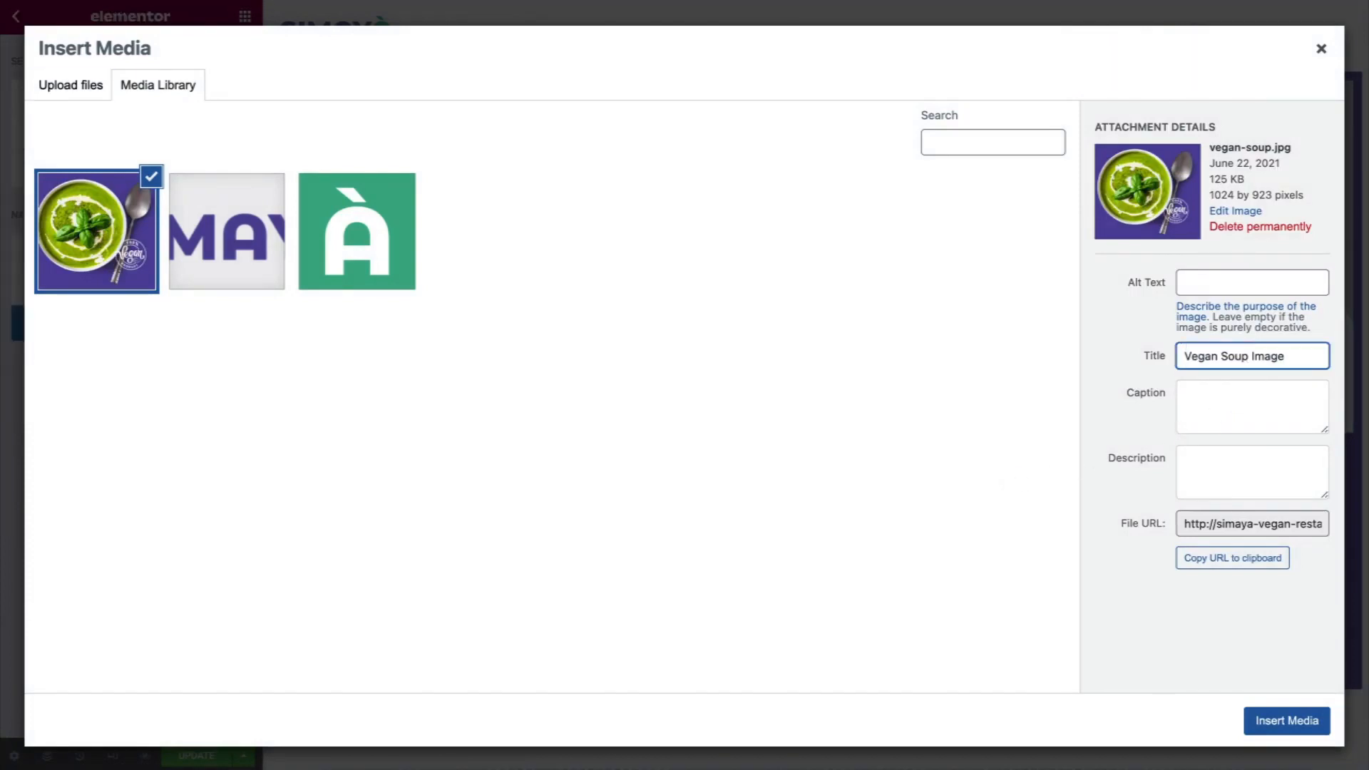
{"action": "key", "text": "ctrl+a"}
{"action": "key", "text": "ctrl+c"}
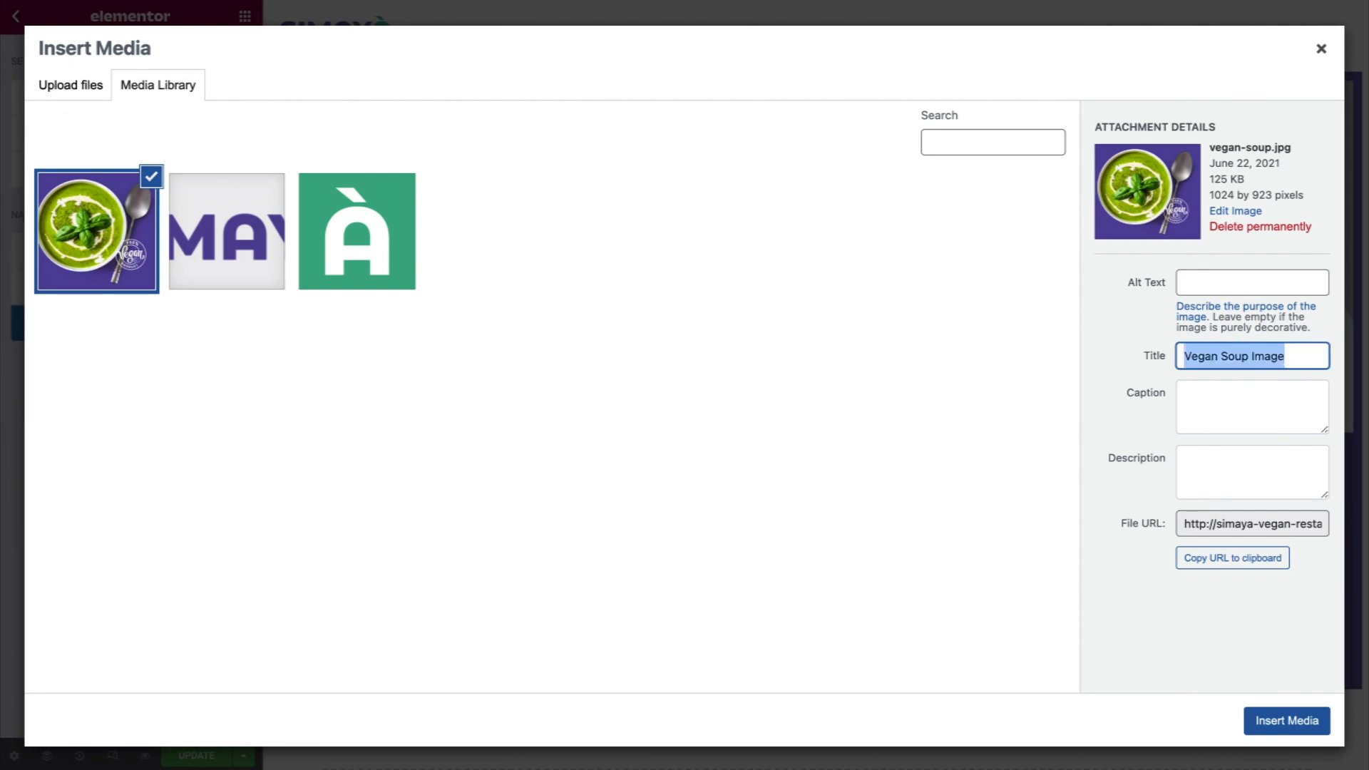
{"action": "left_click", "coordinate": [1294, 285]}
{"action": "key", "text": "ctrl+v"}
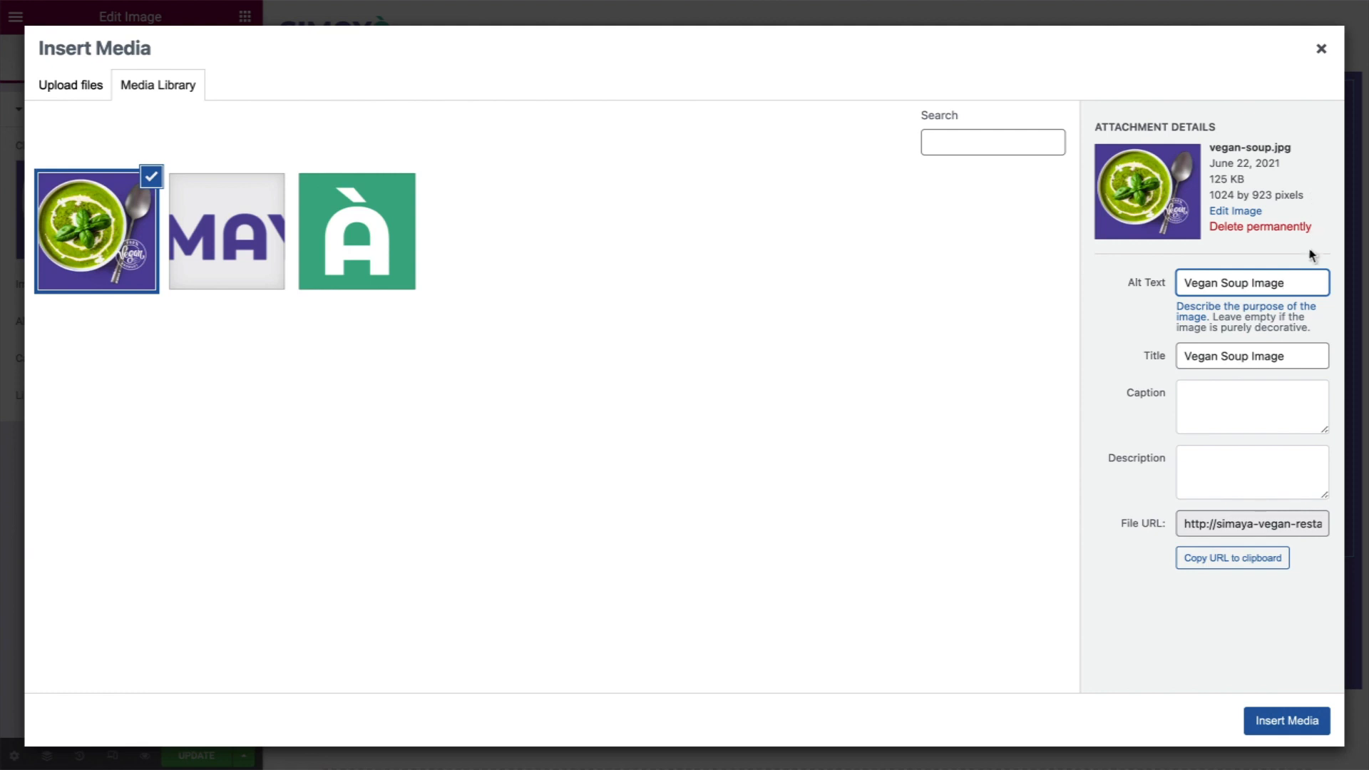
{"action": "left_click", "coordinate": [1297, 721]}
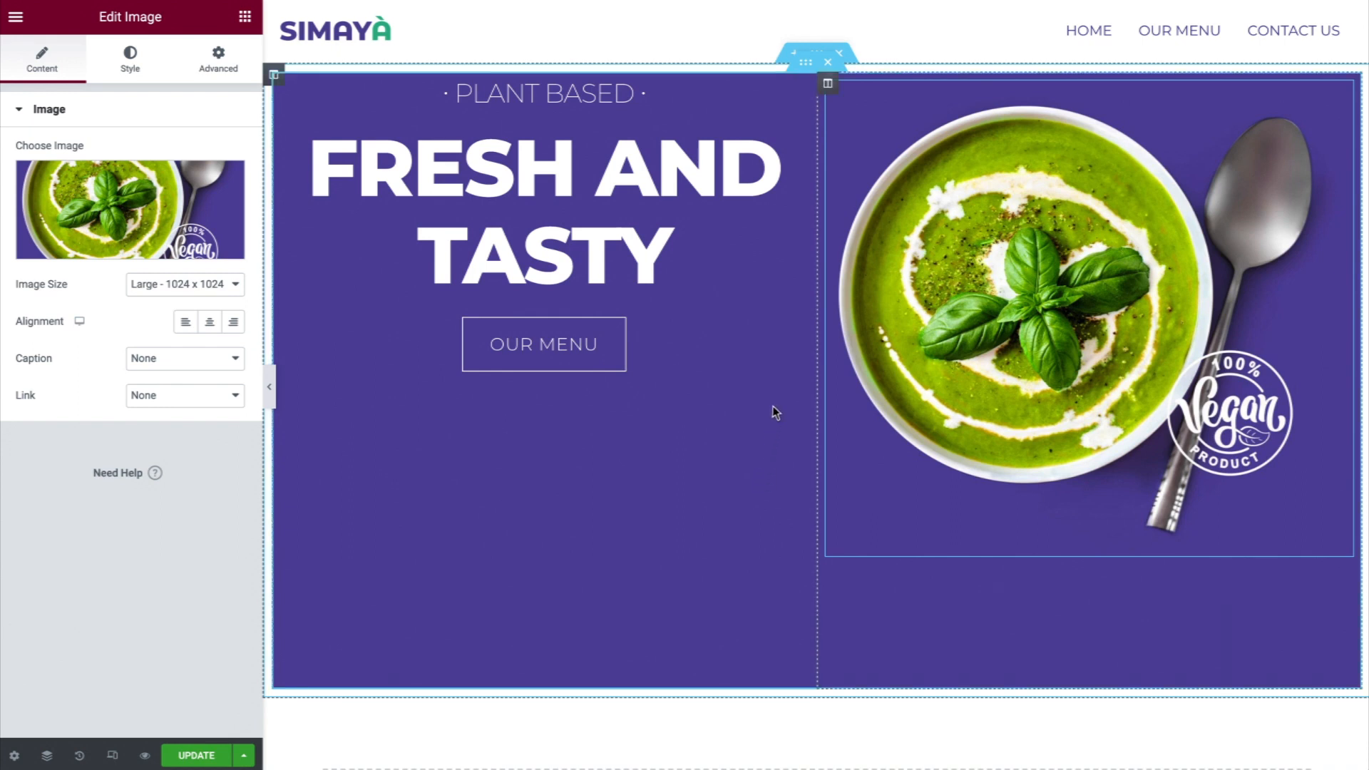
Add a third column after the soup image column and place a Social Icons widget in it
{"action": "right_click", "coordinate": [831, 86]}
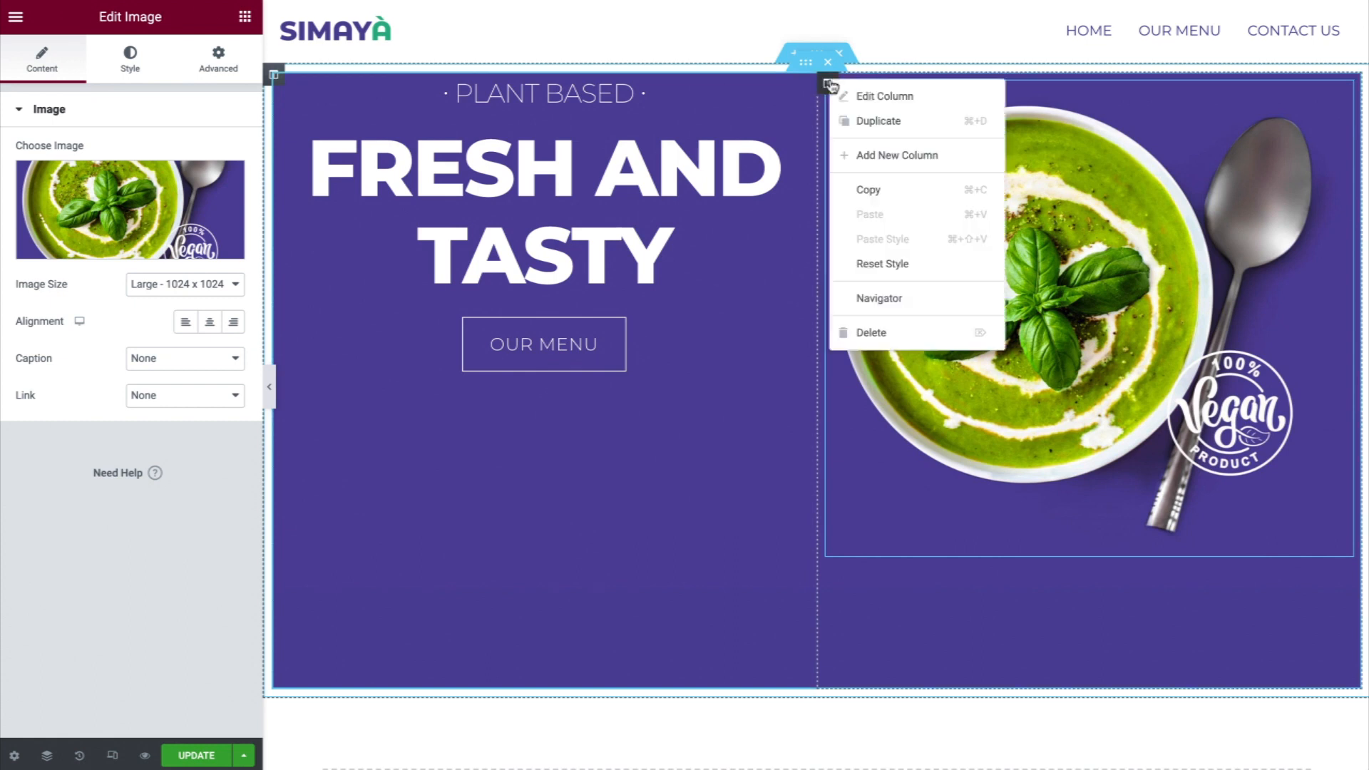
{"action": "left_click", "coordinate": [961, 158]}
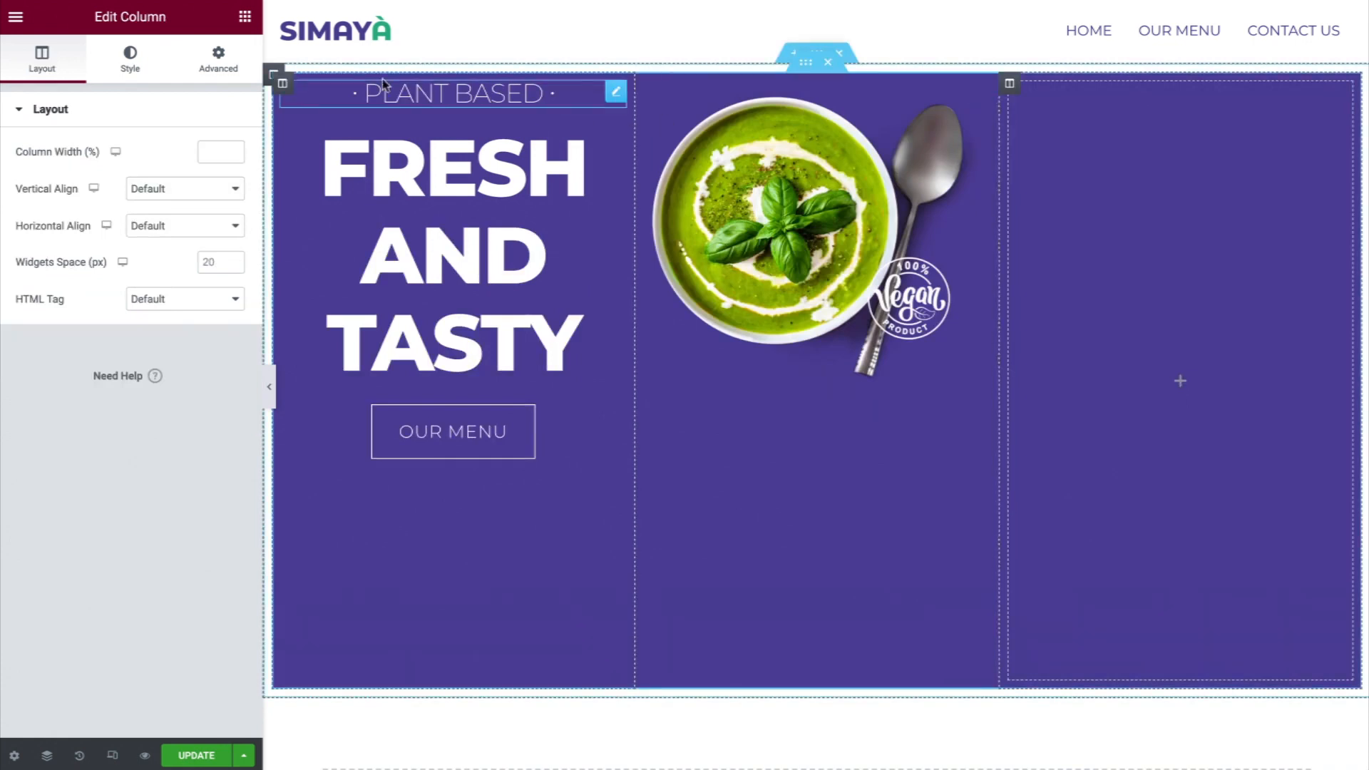
{"action": "left_click", "coordinate": [244, 17]}
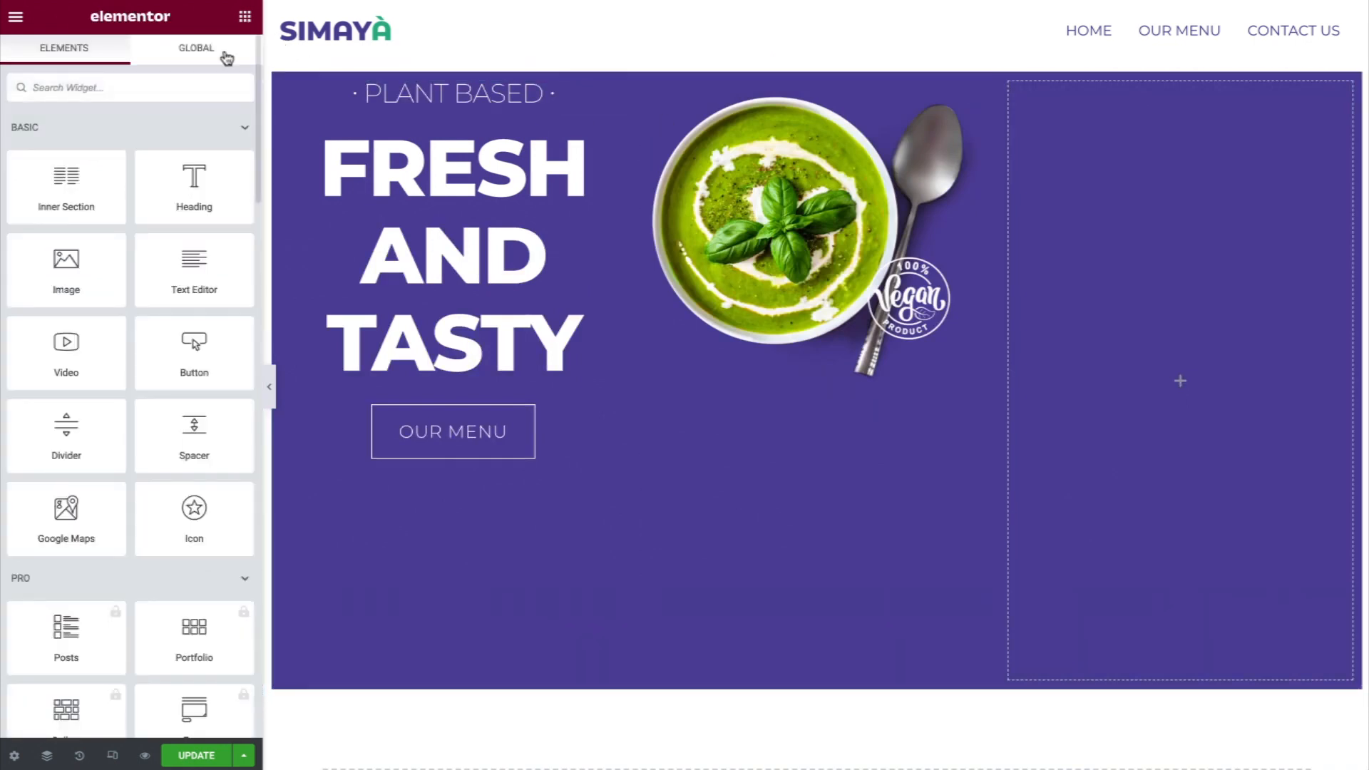
{"action": "type", "text": "social"}
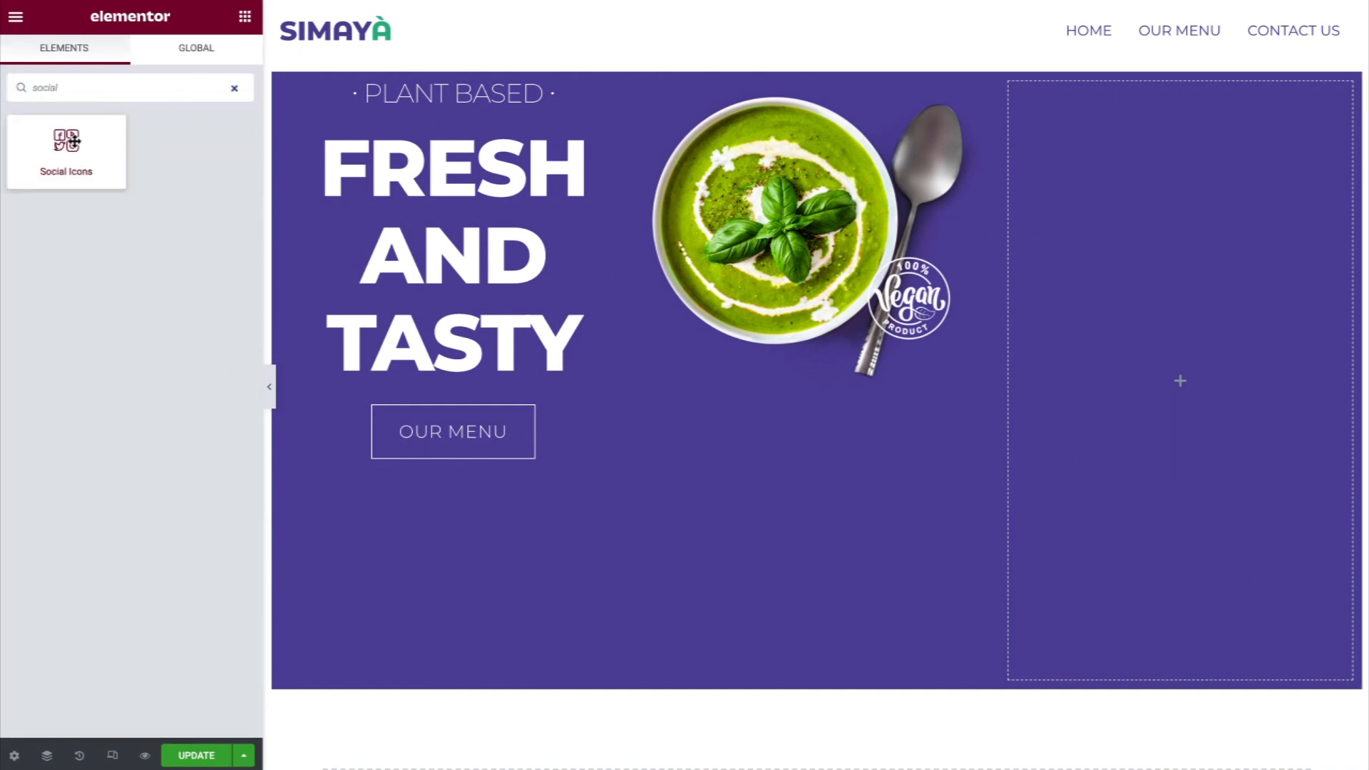
{"action": "left_click_drag", "start_coordinate": [75, 141], "coordinate": [1116, 247]}
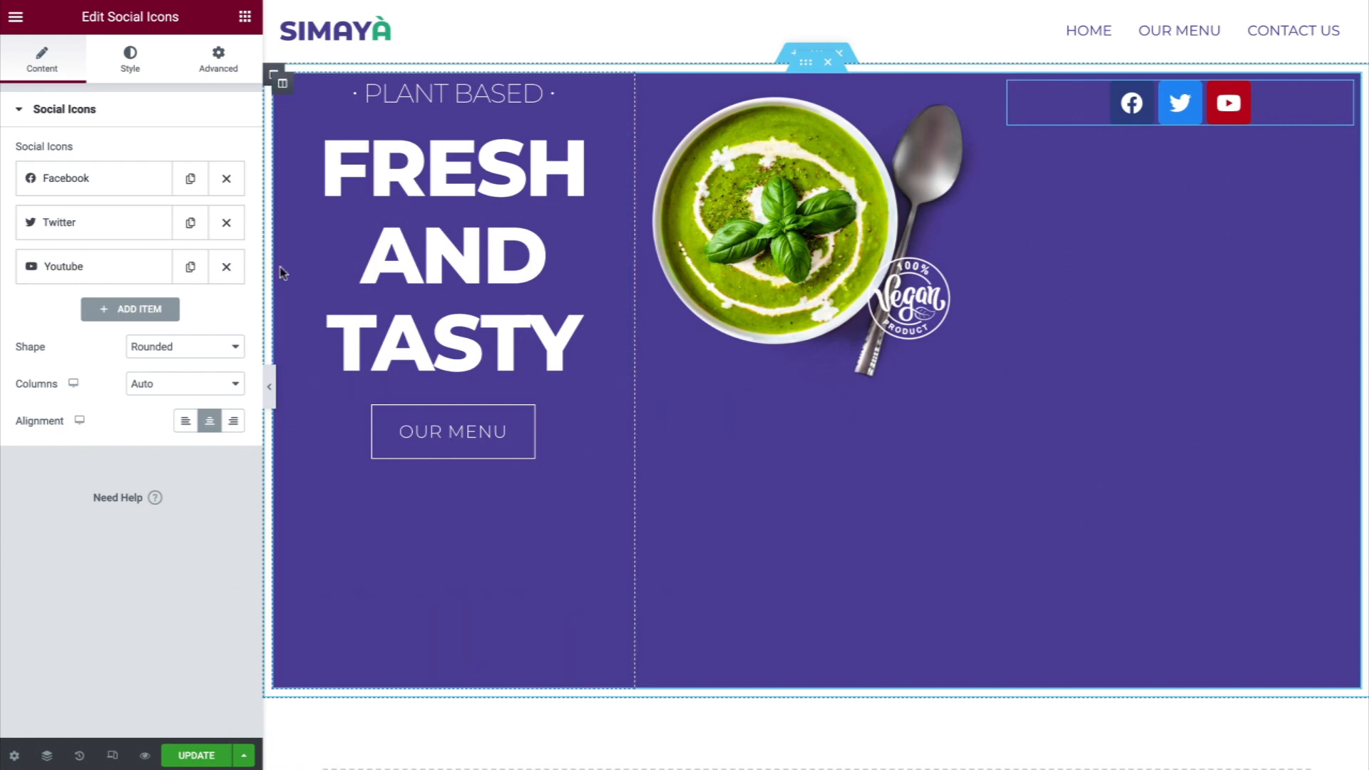
Replace the Youtube item's icon with the Instagram icon from the icon library
{"action": "left_click", "coordinate": [142, 267]}
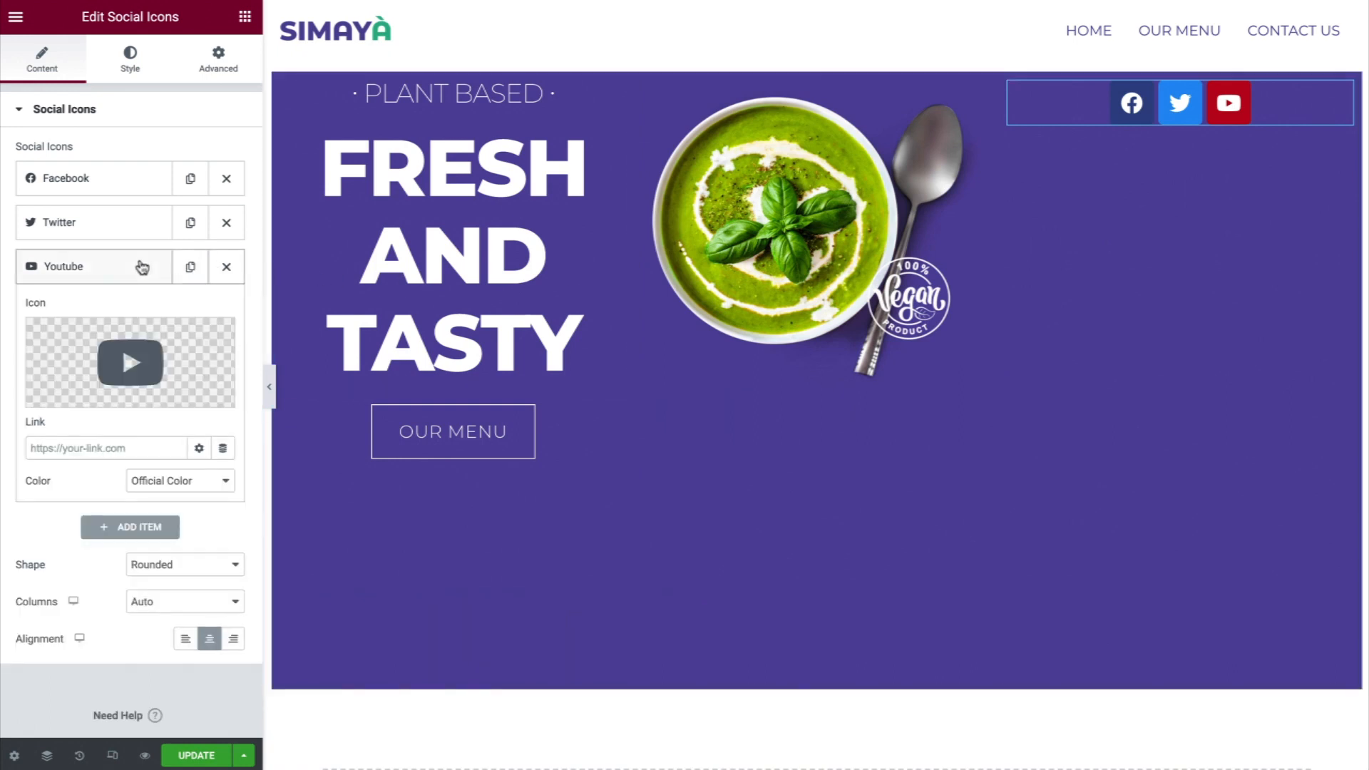
{"action": "left_click", "coordinate": [146, 366]}
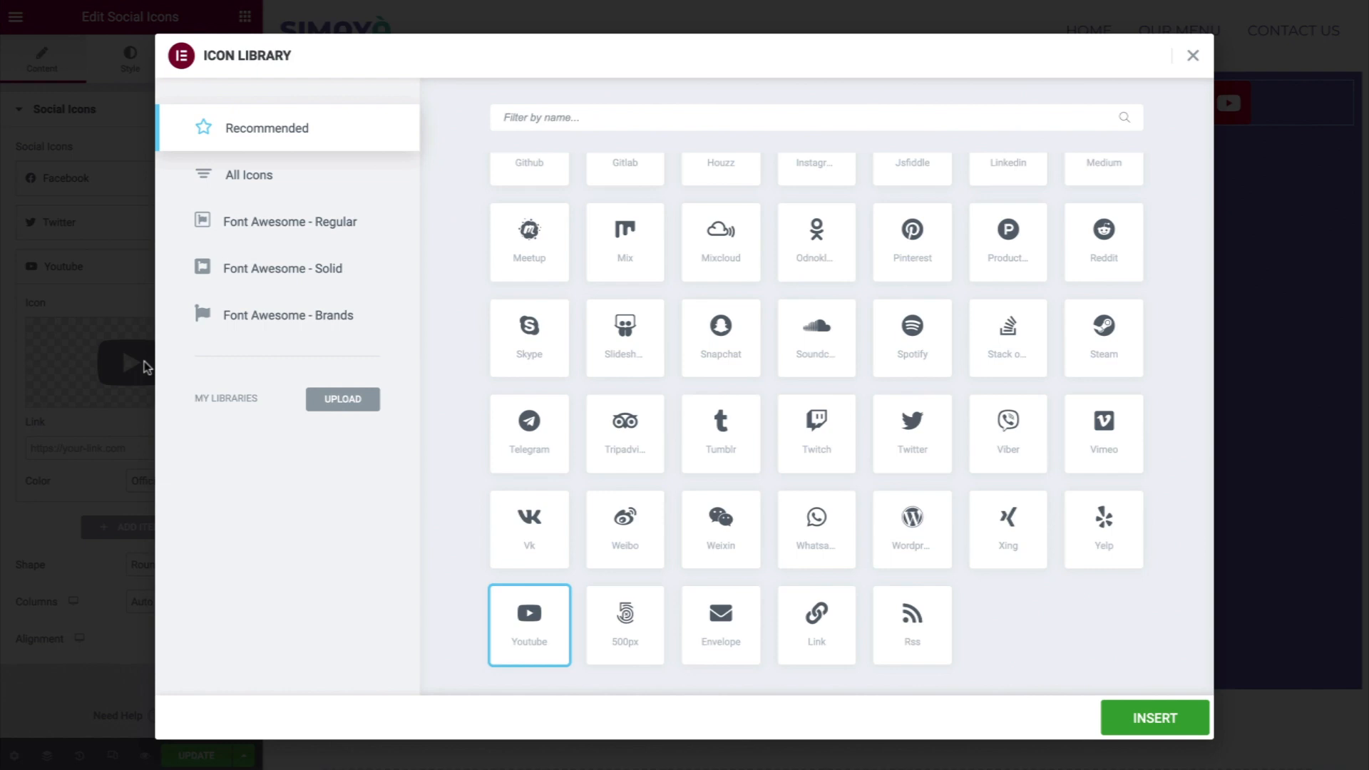
{"action": "left_click", "coordinate": [671, 120]}
{"action": "type", "text": "insta"}
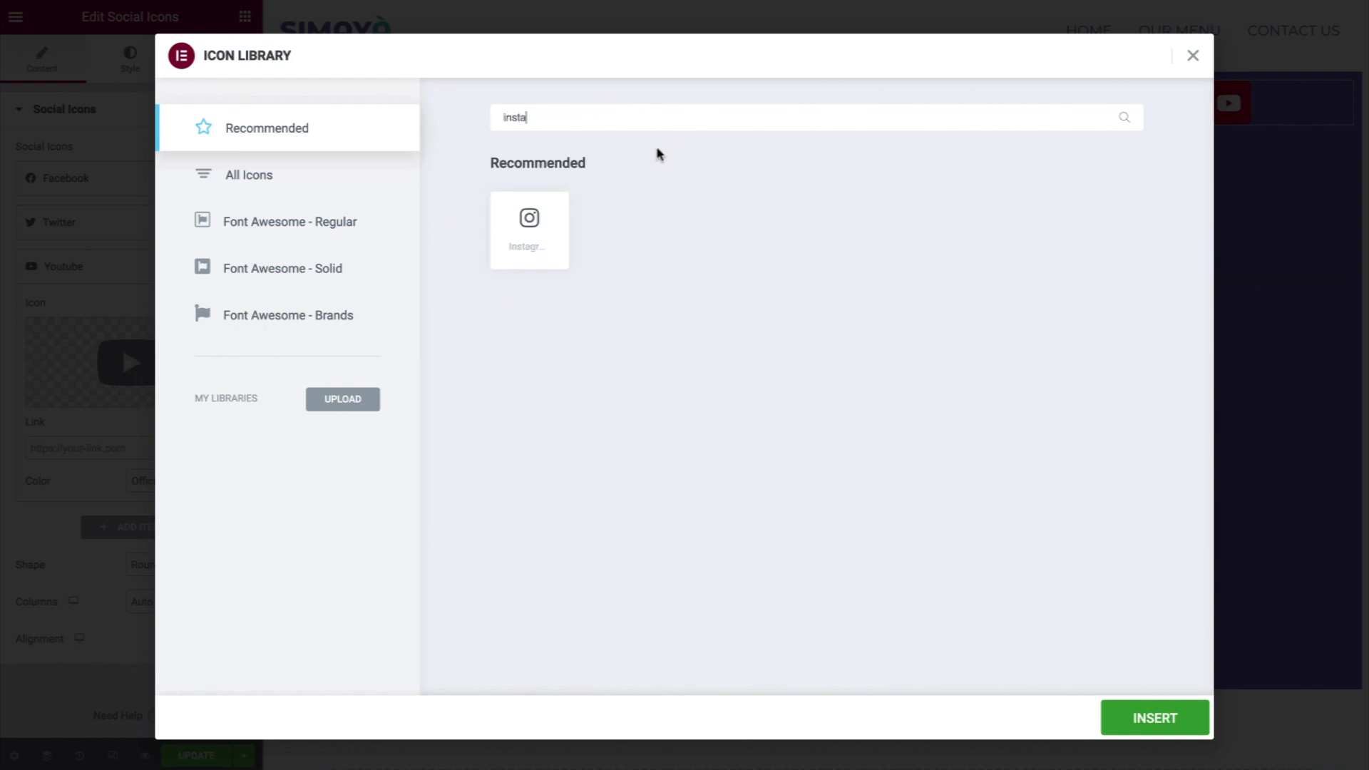
{"action": "left_click", "coordinate": [541, 218]}
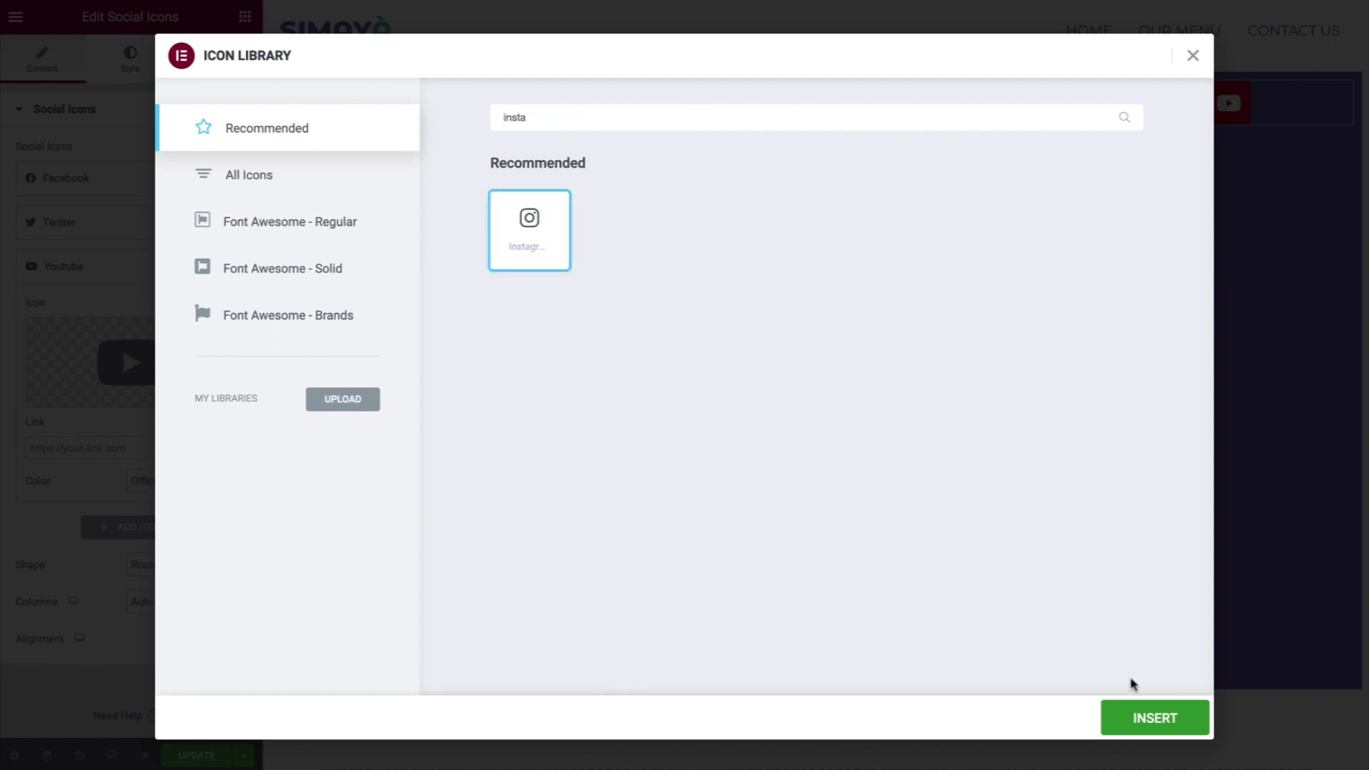
{"action": "left_click", "coordinate": [1152, 719]}
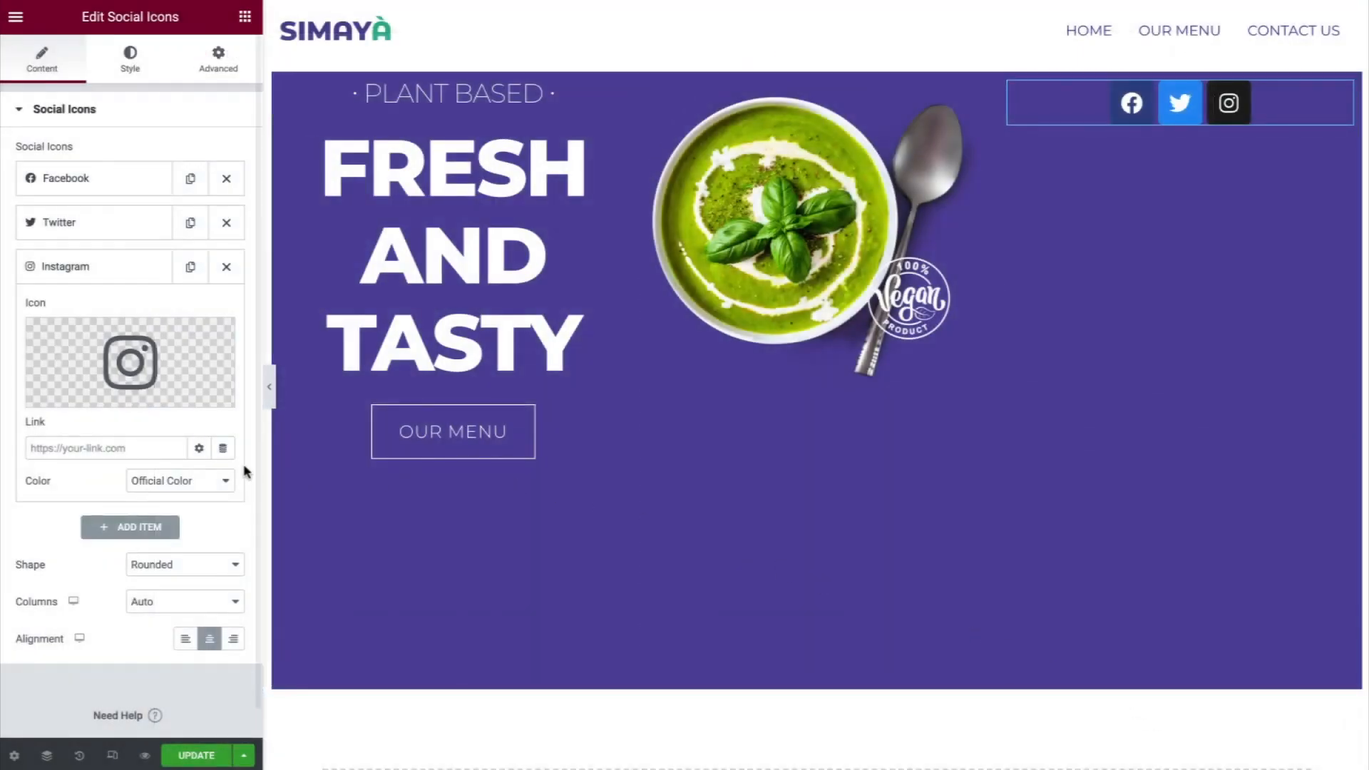
Link the social icons to instagram.com/profile, twitter.com/profile and facebook.com/profile respectively
{"action": "left_click", "coordinate": [174, 449]}
{"action": "type", "text": "instagram"}
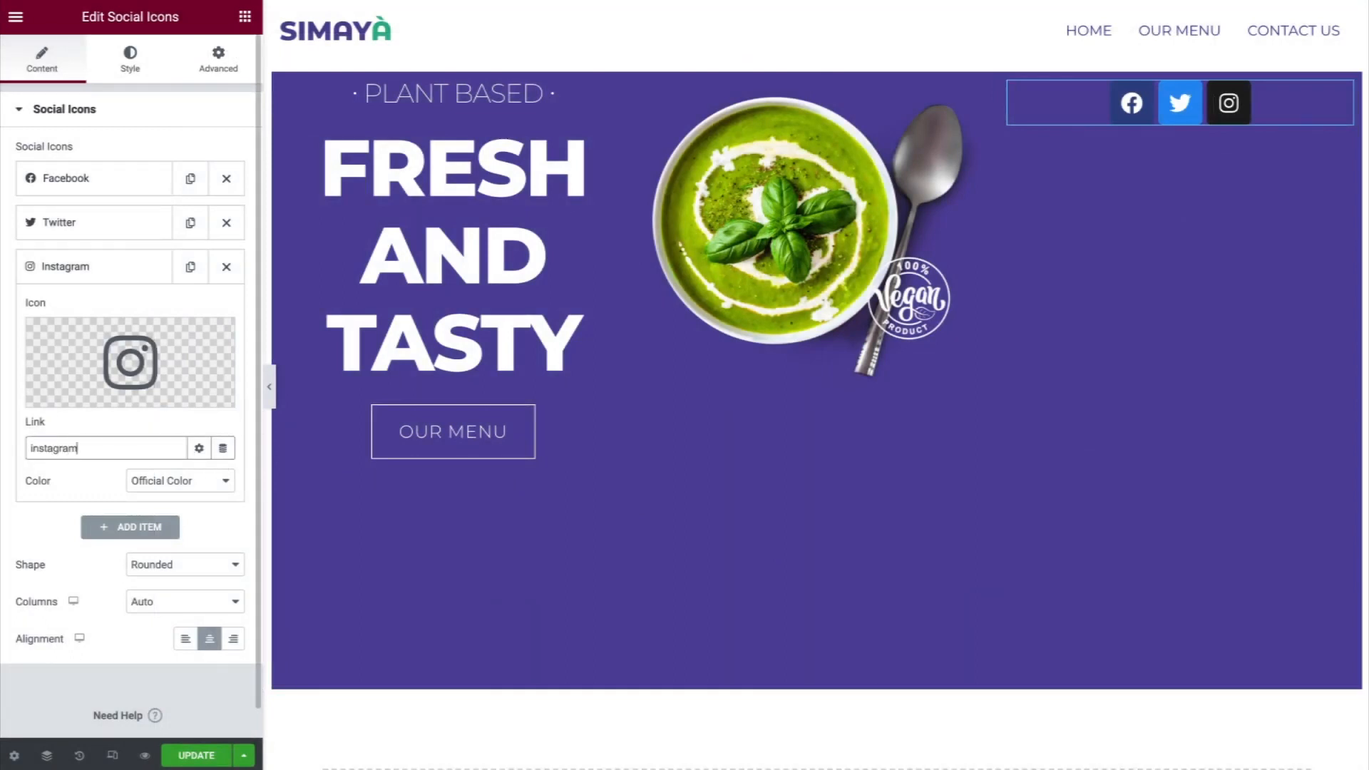
{"action": "type", "text": ".com/profile"}
{"action": "left_click", "coordinate": [135, 228]}
{"action": "left_click", "coordinate": [131, 404]}
{"action": "type", "text": "twitter.com/profile"}
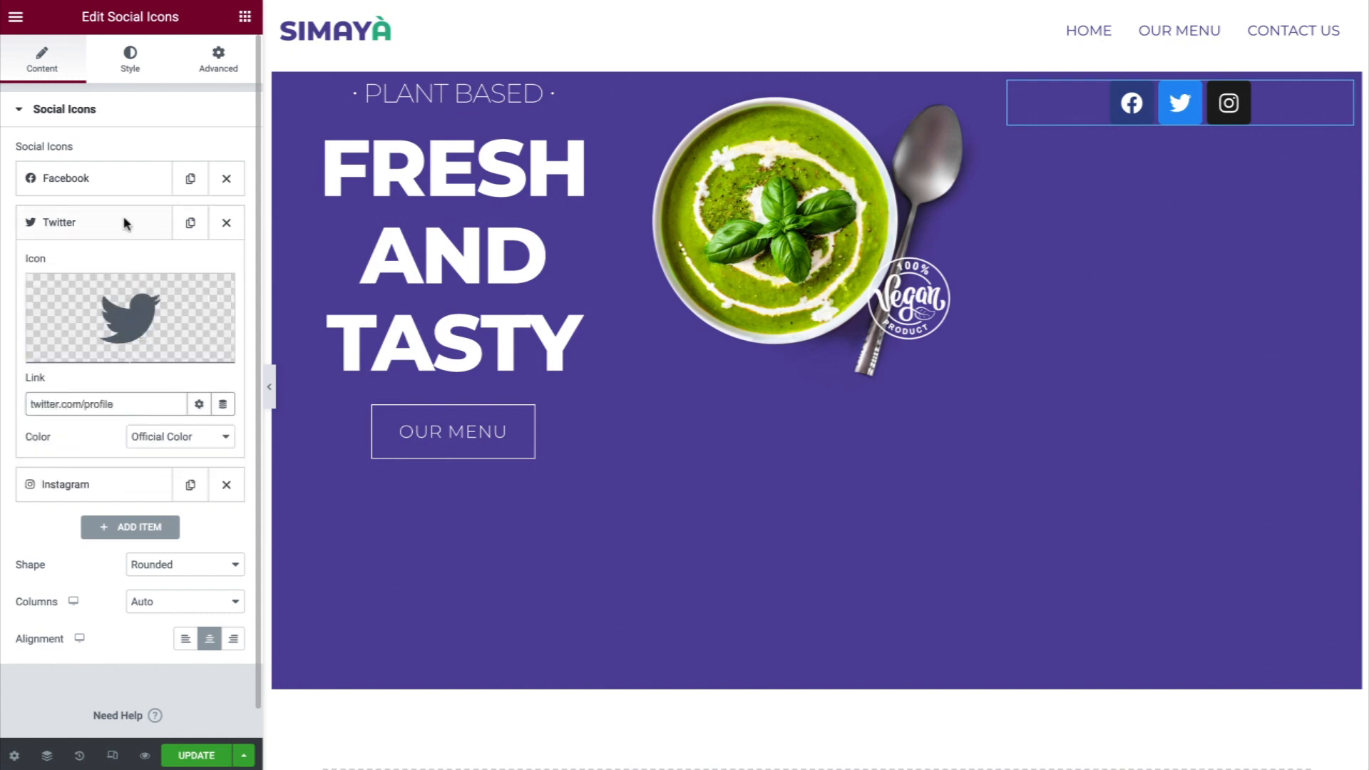
{"action": "left_click", "coordinate": [134, 183]}
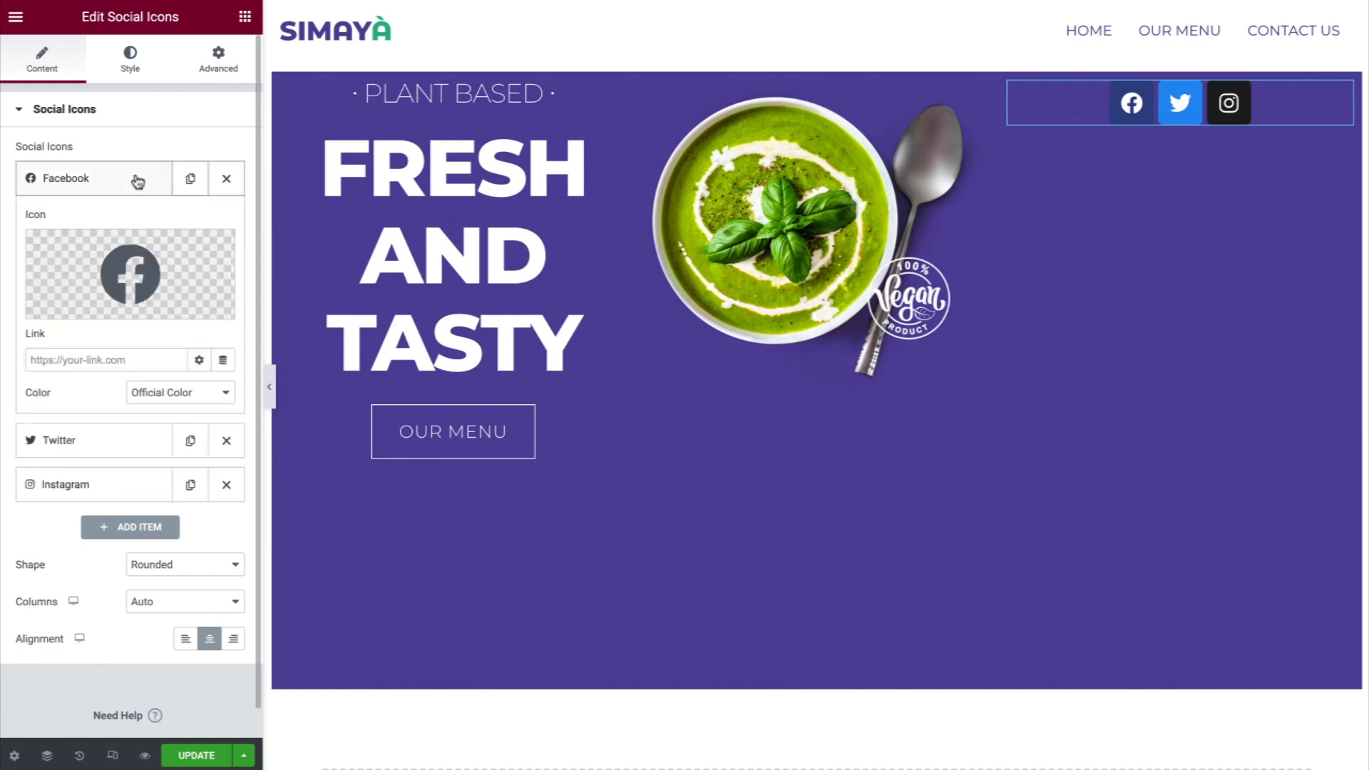
{"action": "left_click", "coordinate": [133, 360]}
{"action": "type", "text": "facebook.com/profile"}
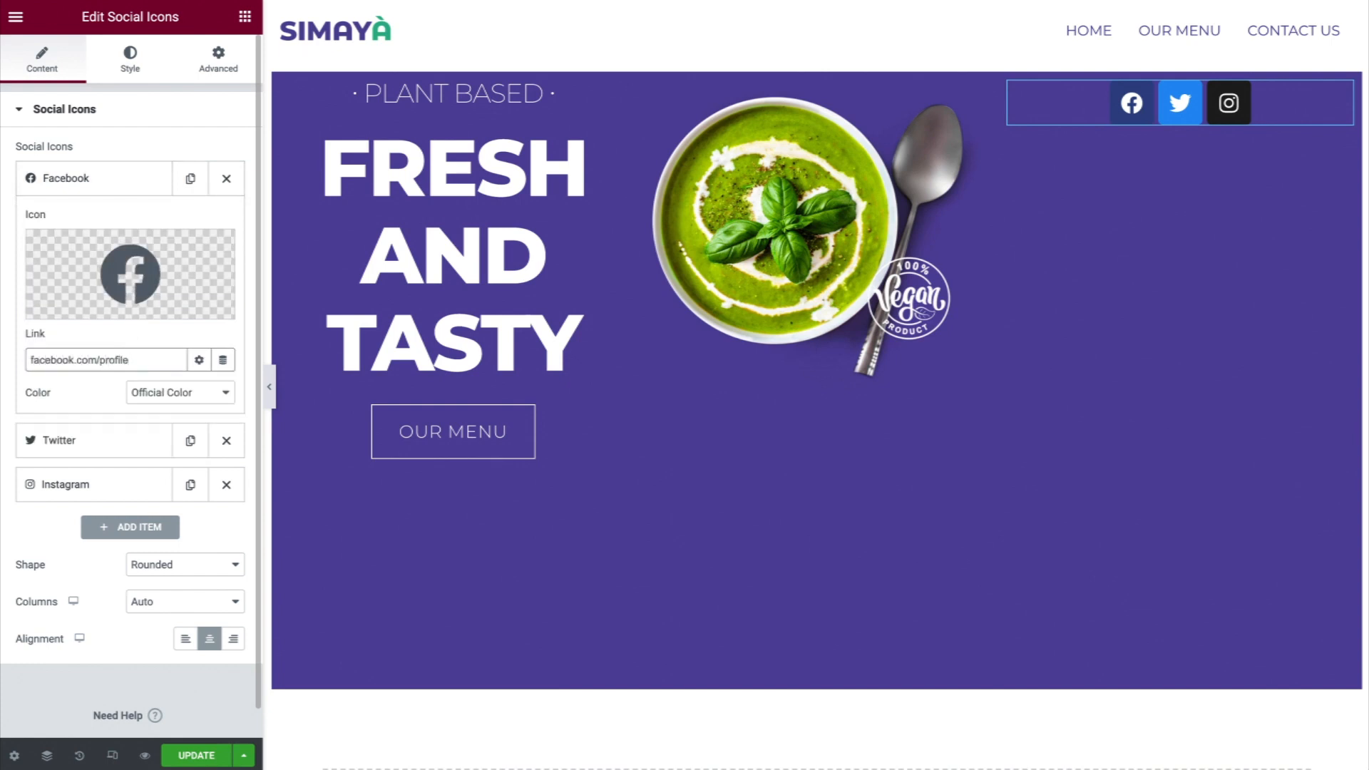
Set the social icons' shape to Square and arrange them in 1 column
{"action": "left_click", "coordinate": [206, 566]}
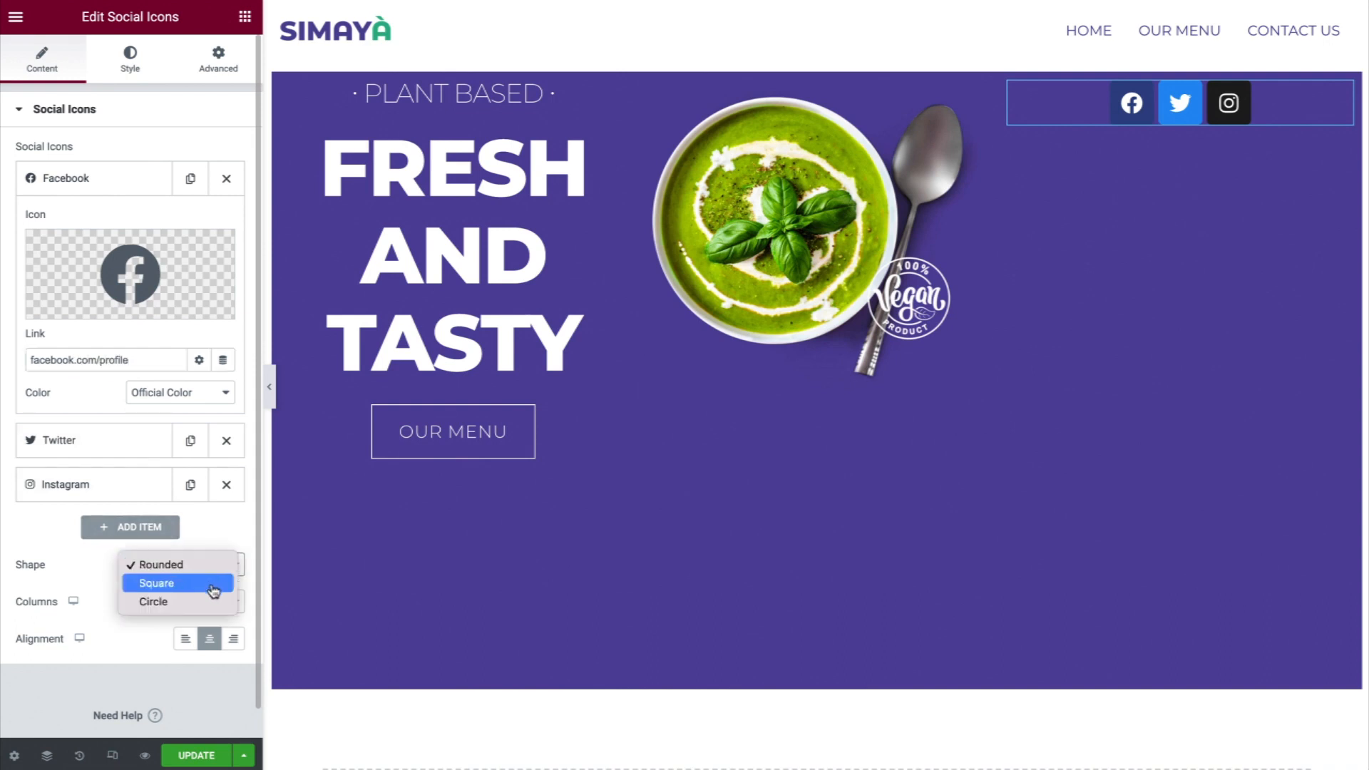
{"action": "left_click", "coordinate": [214, 590]}
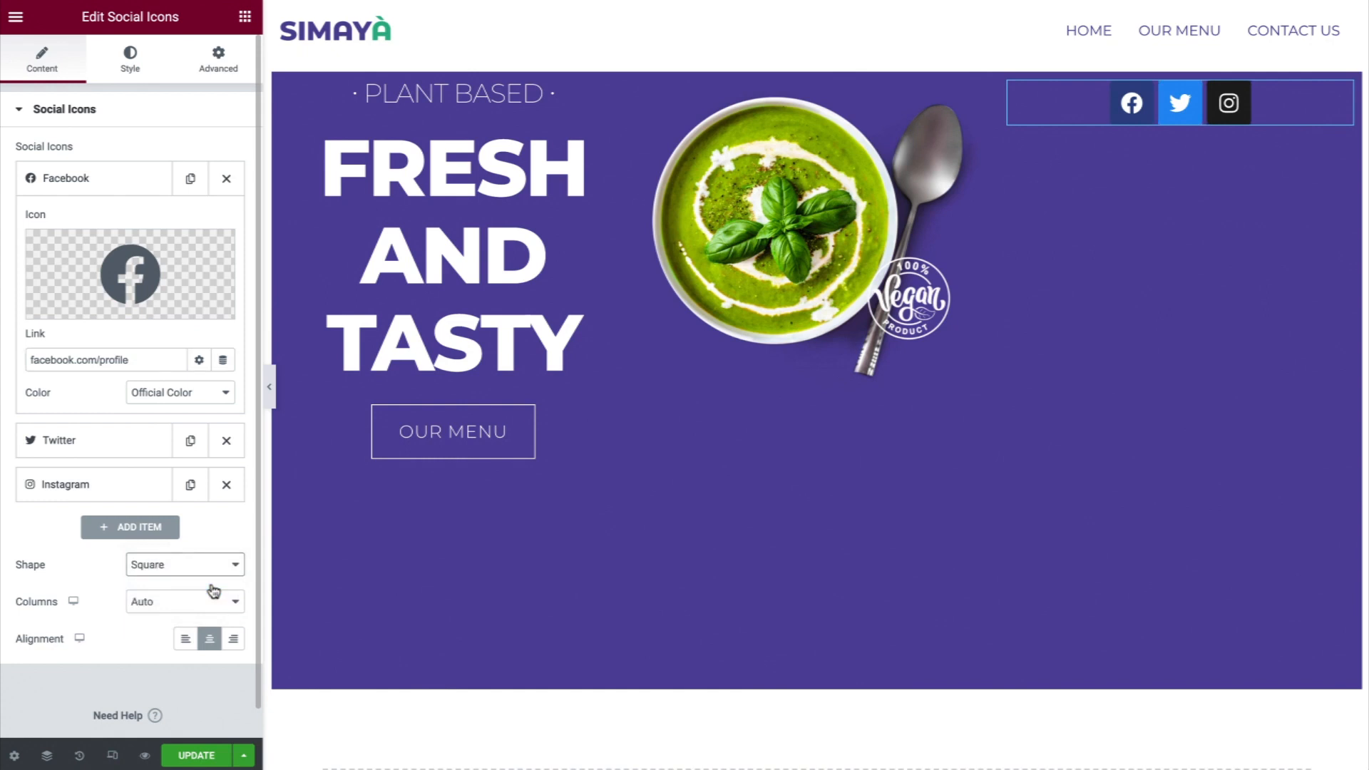
{"action": "left_click", "coordinate": [215, 603]}
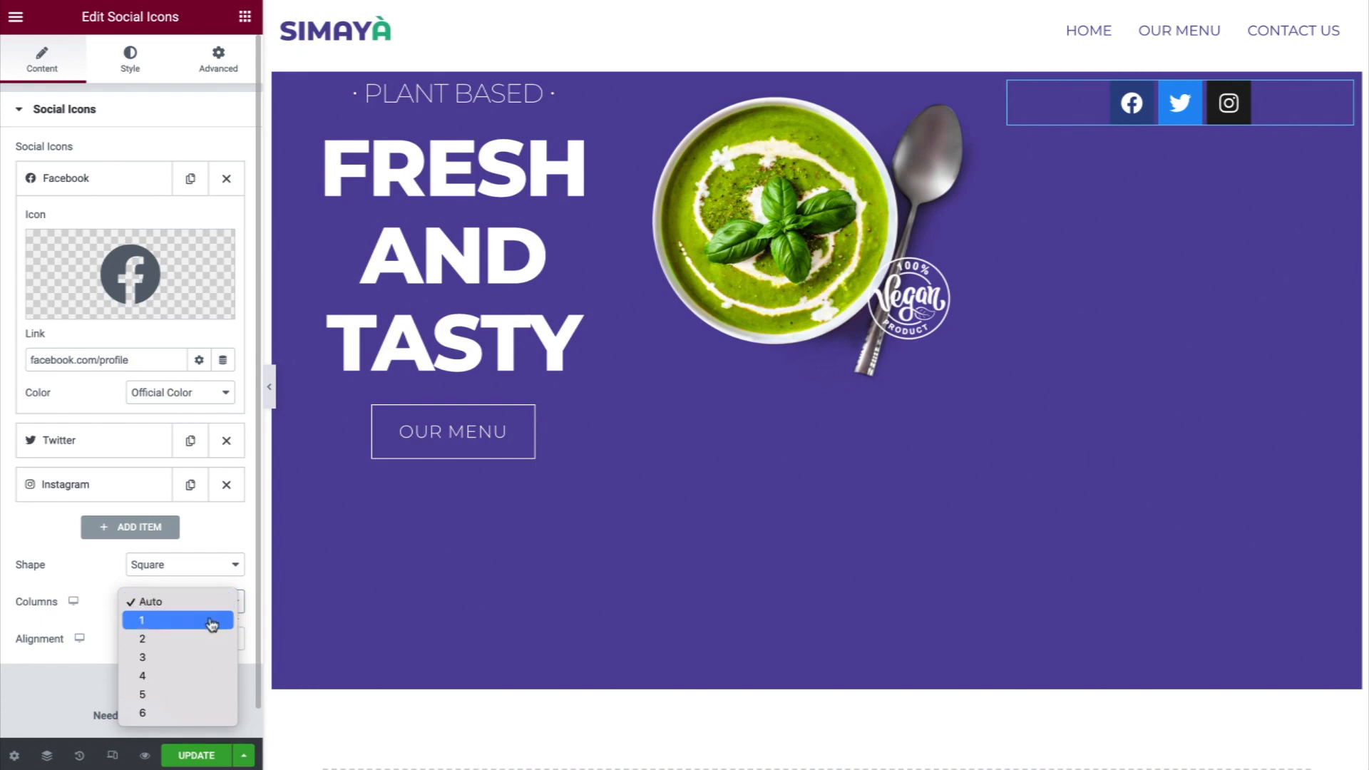
{"action": "left_click", "coordinate": [211, 625]}
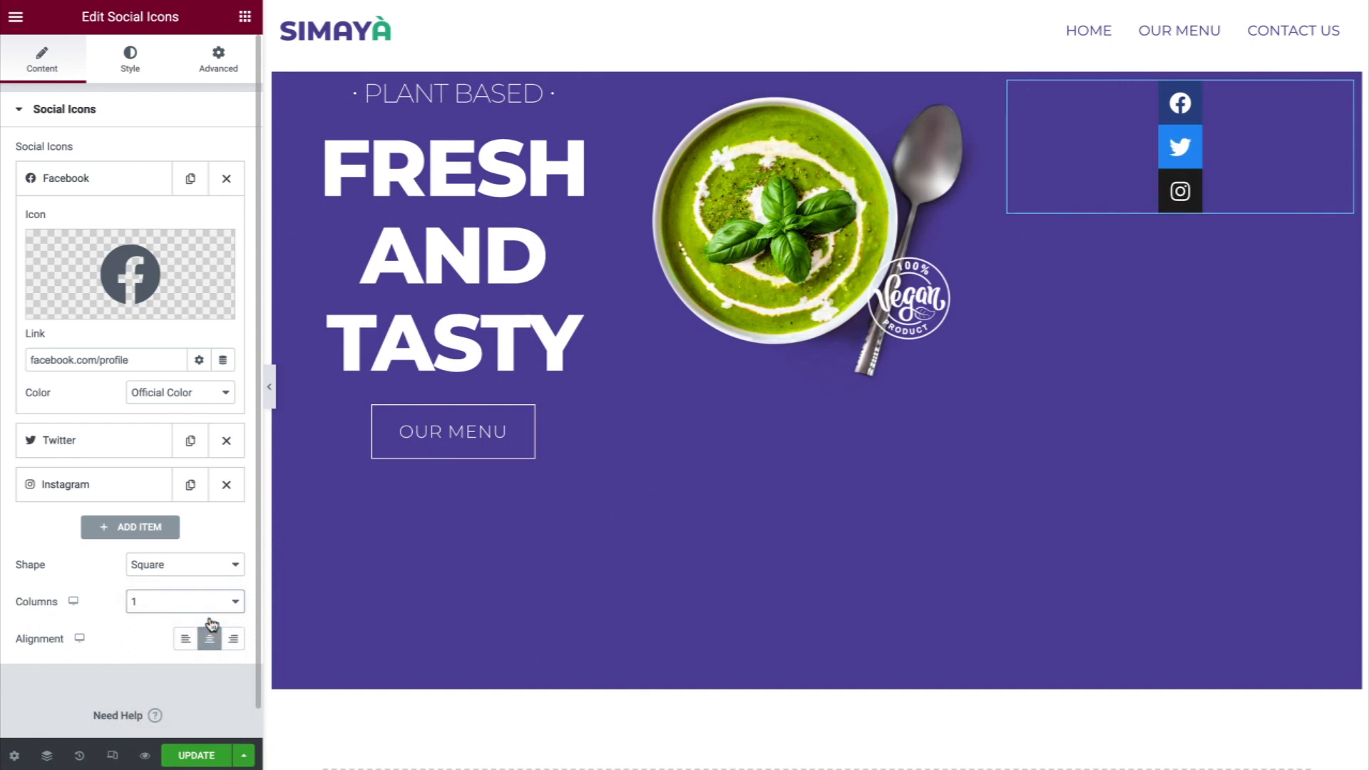
Give the social icons custom colors, with Transparent as primary and Almond as secondary
{"action": "left_click", "coordinate": [145, 75]}
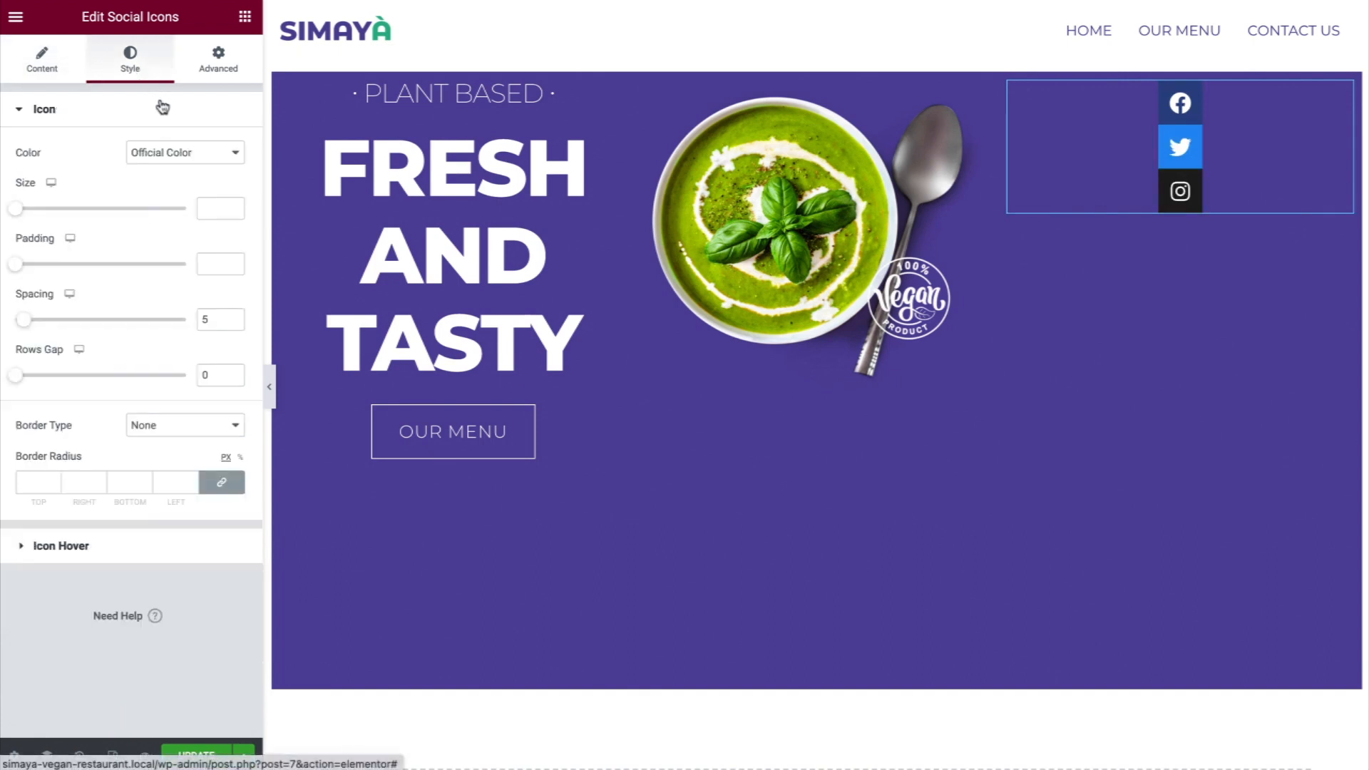
{"action": "left_click", "coordinate": [210, 153]}
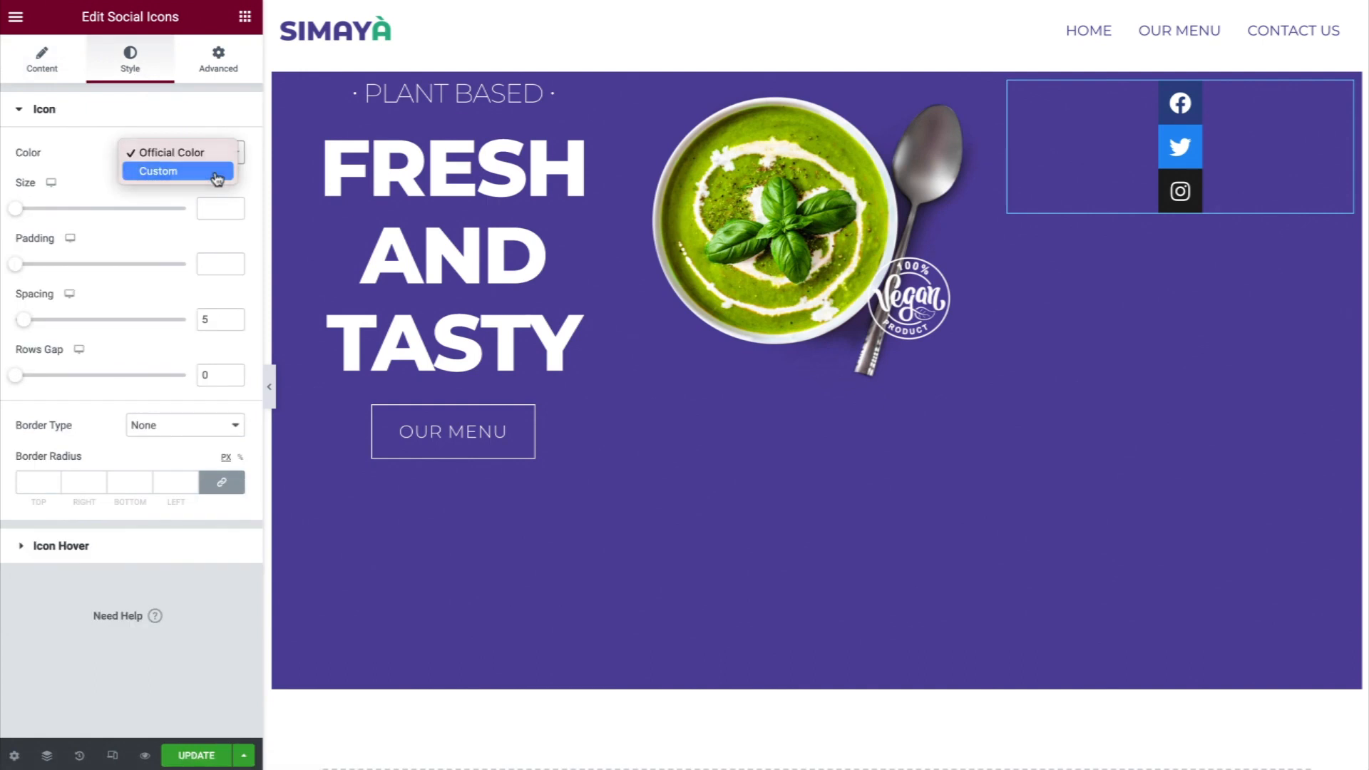
{"action": "left_click", "coordinate": [217, 171]}
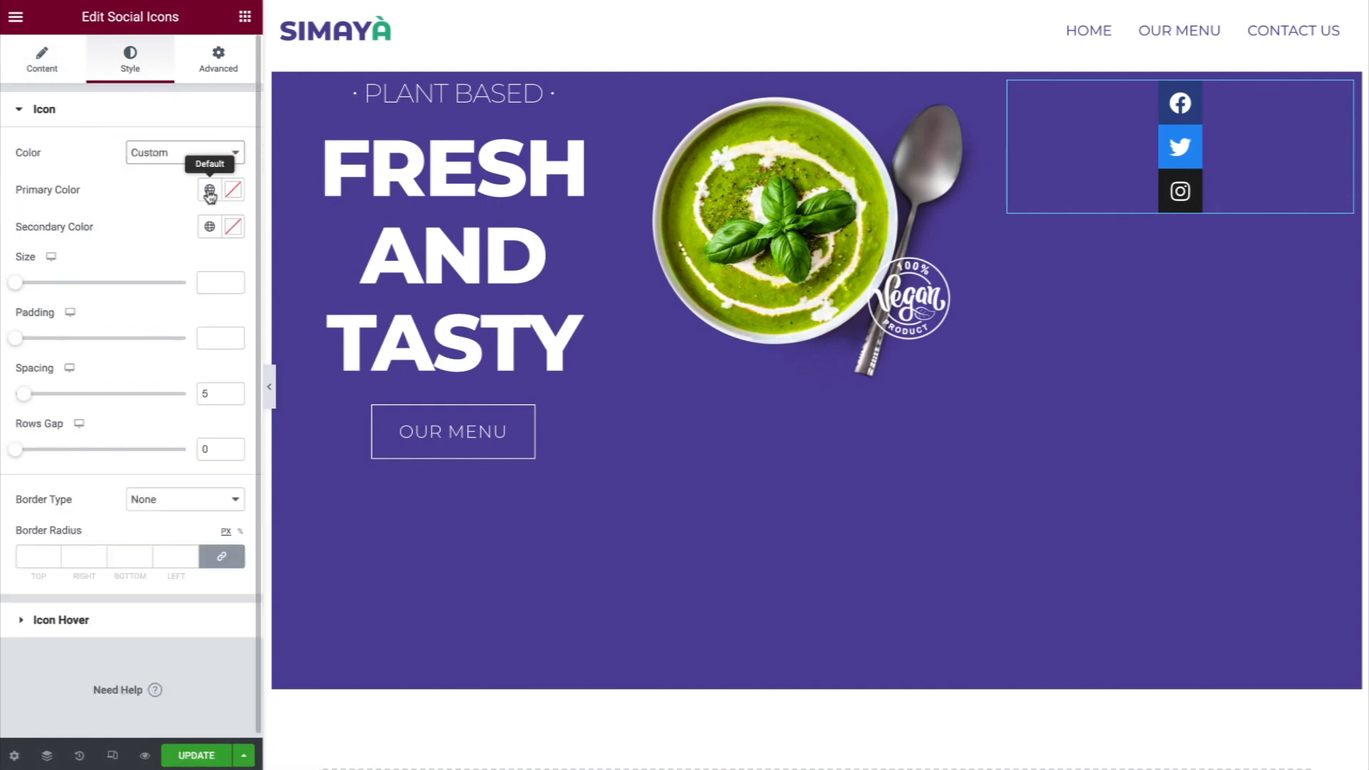
{"action": "left_click", "coordinate": [209, 190]}
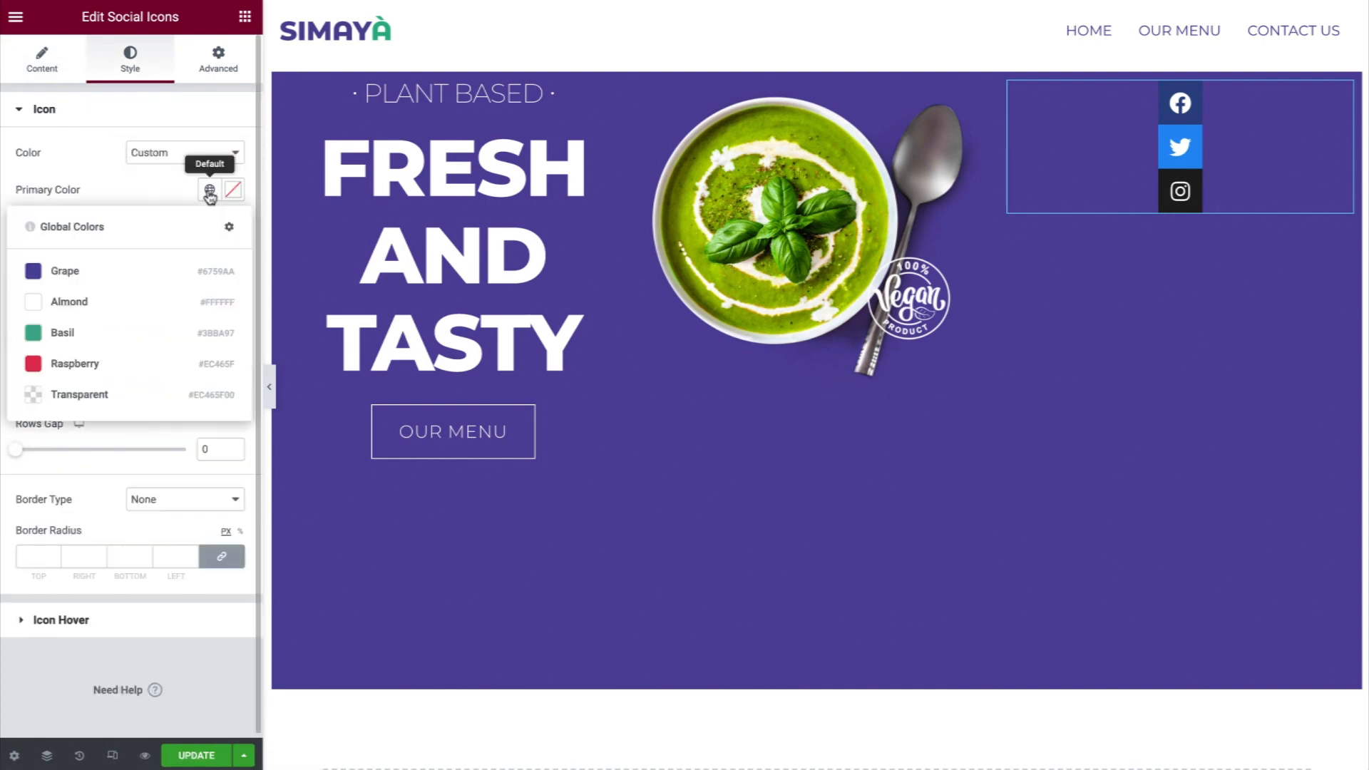
{"action": "left_click", "coordinate": [173, 400]}
{"action": "left_click", "coordinate": [211, 226]}
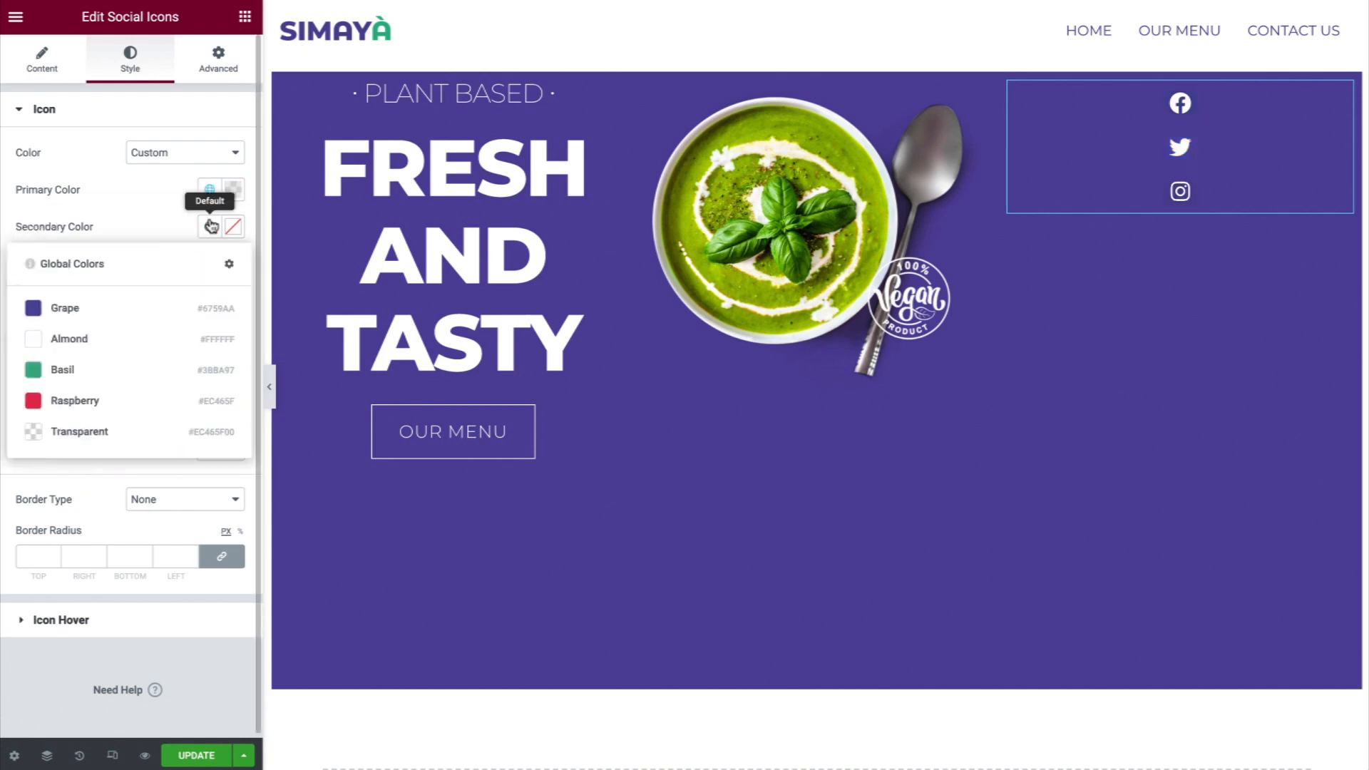
{"action": "left_click", "coordinate": [178, 344]}
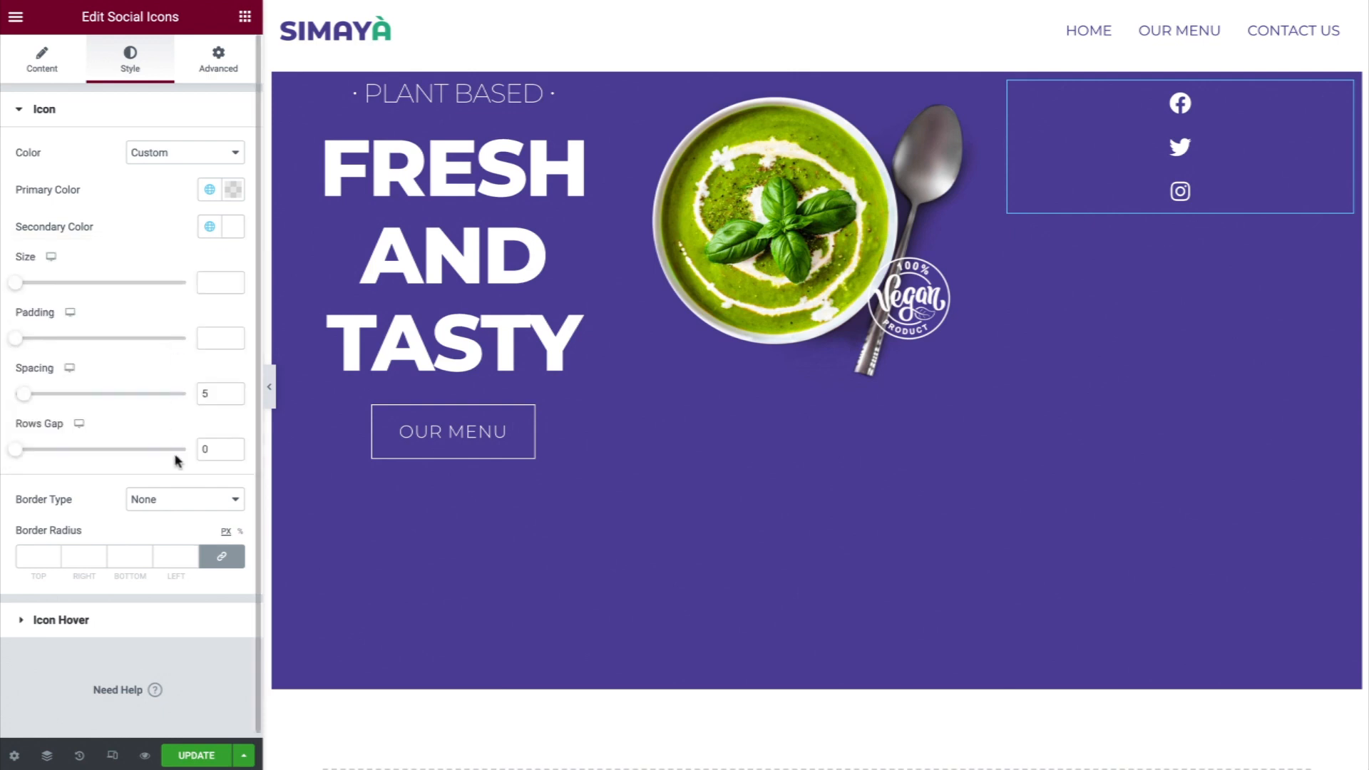
Style the social icons' hover state with Almond as primary color, Grape as secondary color and the Shrink animation
{"action": "left_click", "coordinate": [175, 619]}
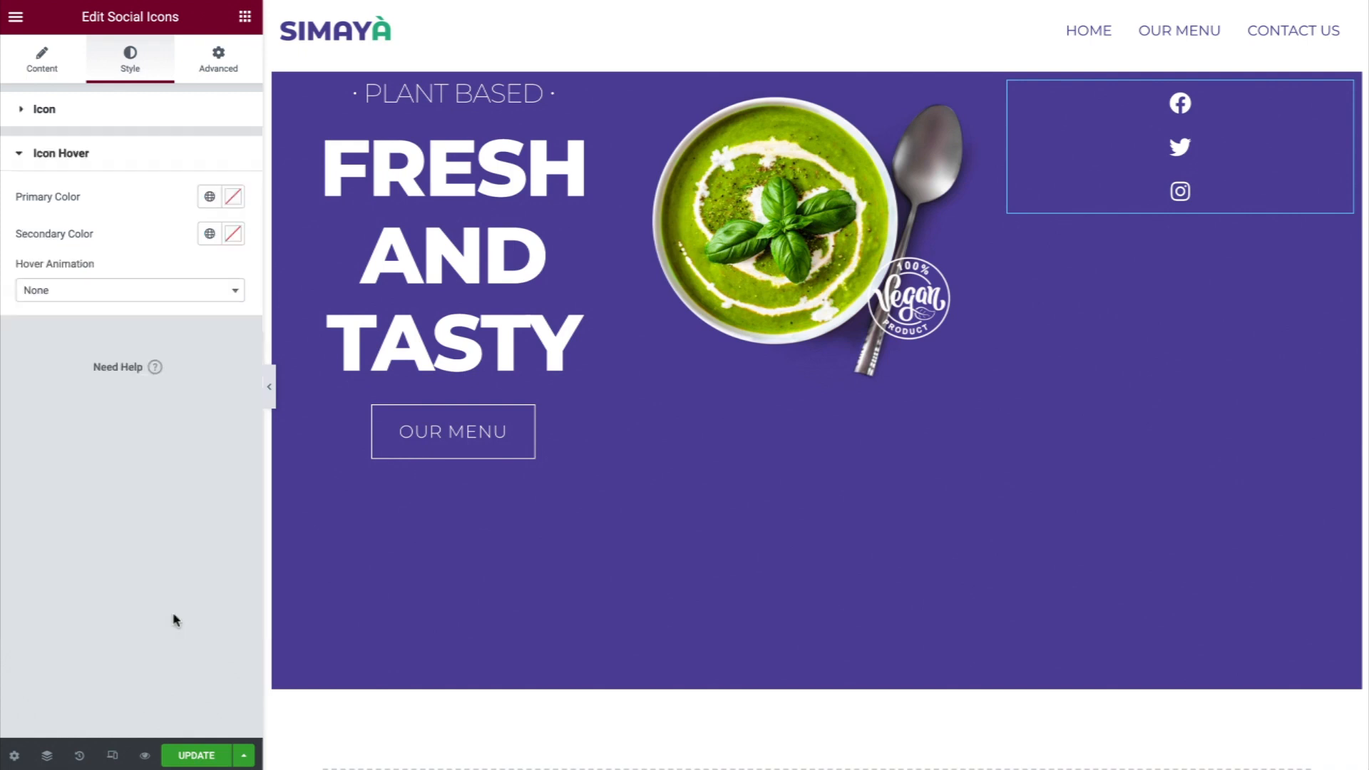
{"action": "left_click", "coordinate": [210, 198]}
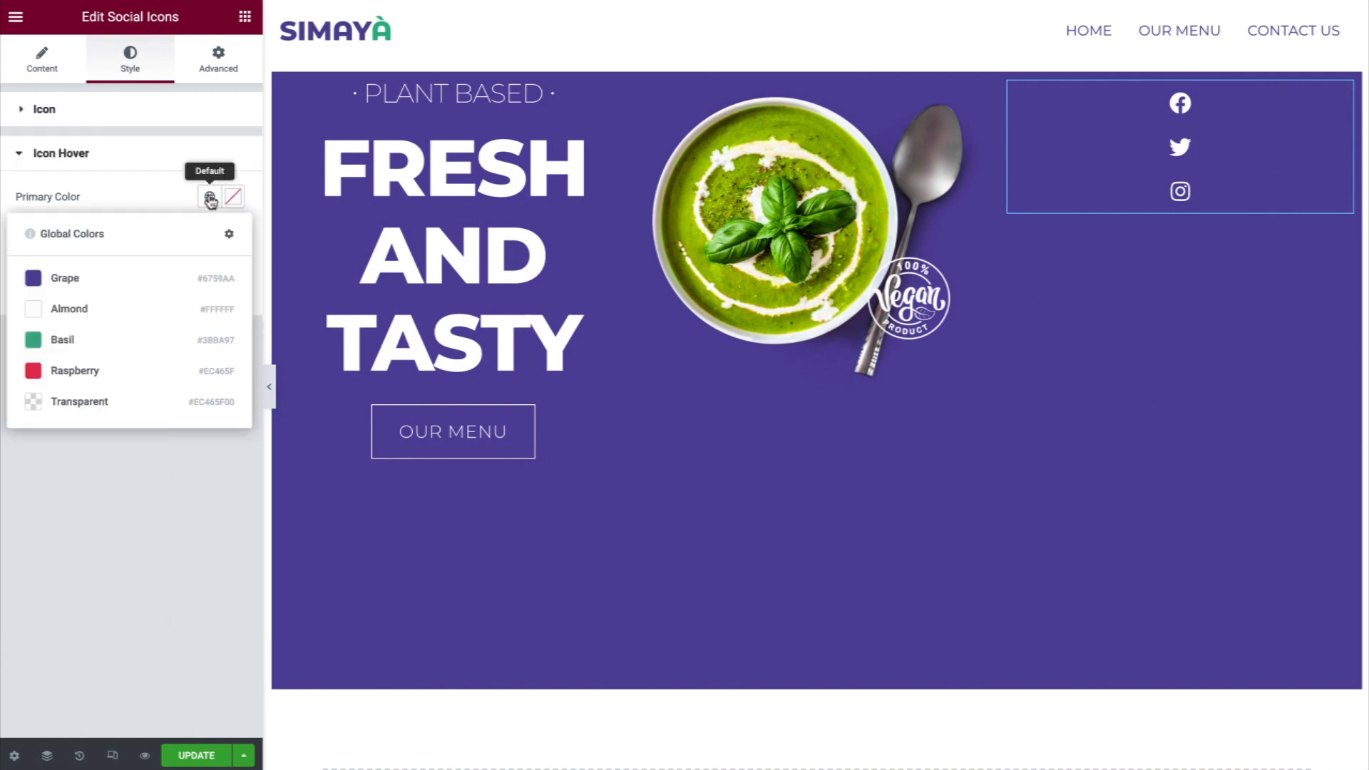
{"action": "left_click", "coordinate": [174, 310]}
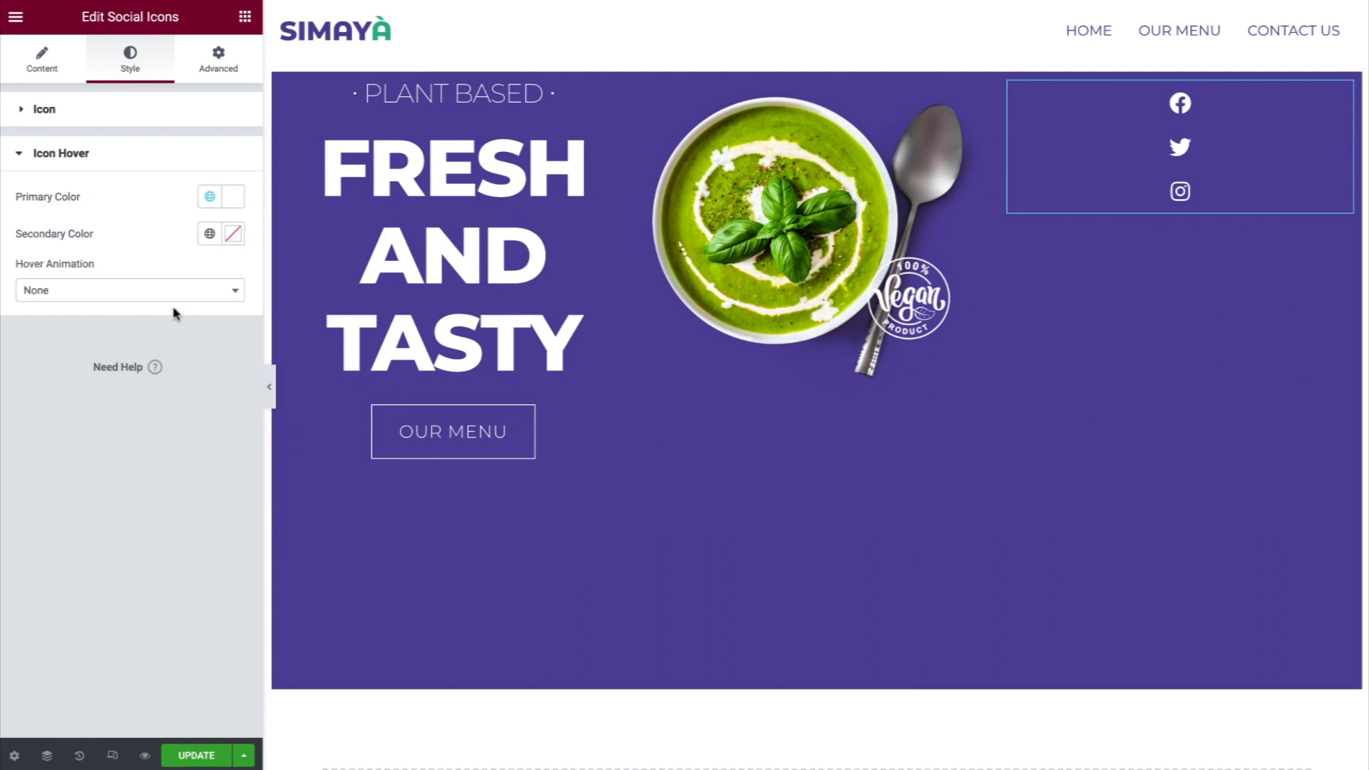
{"action": "left_click", "coordinate": [210, 233]}
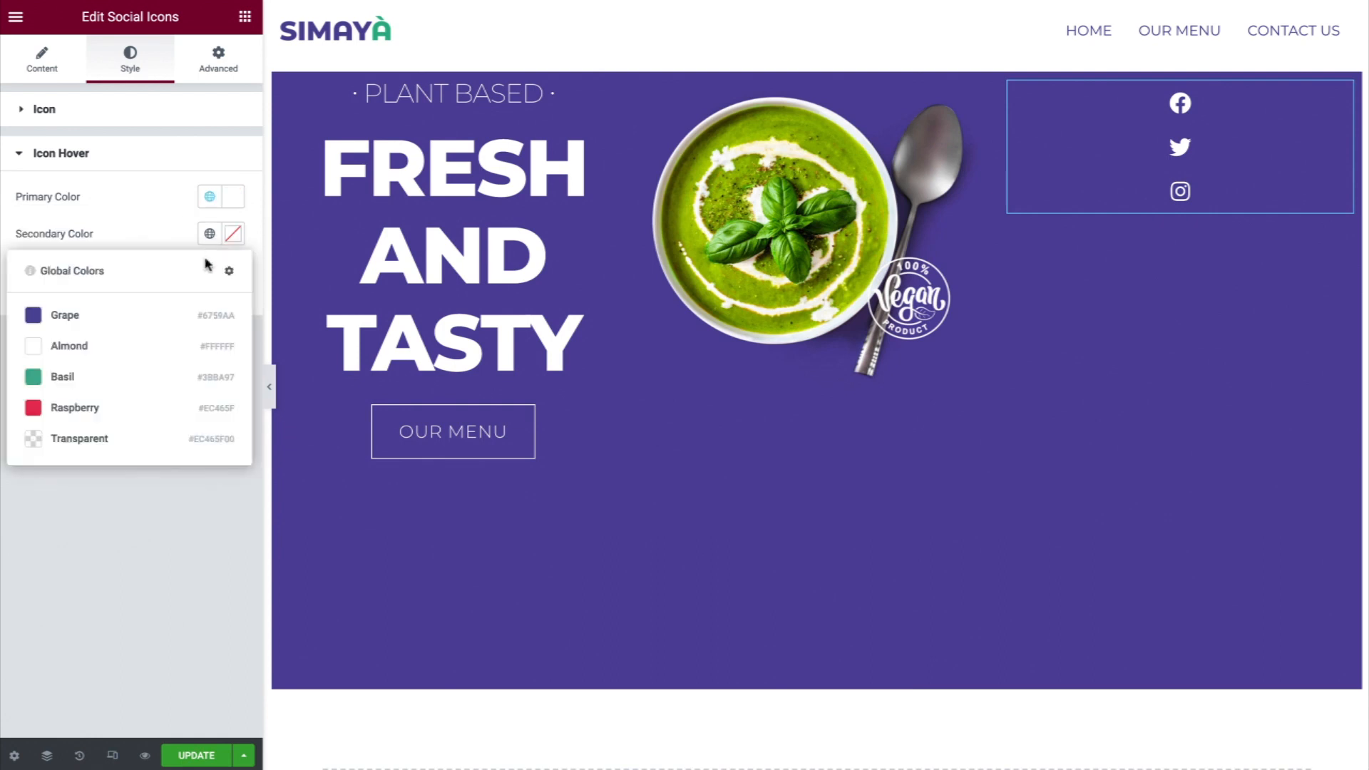
{"action": "left_click", "coordinate": [180, 322]}
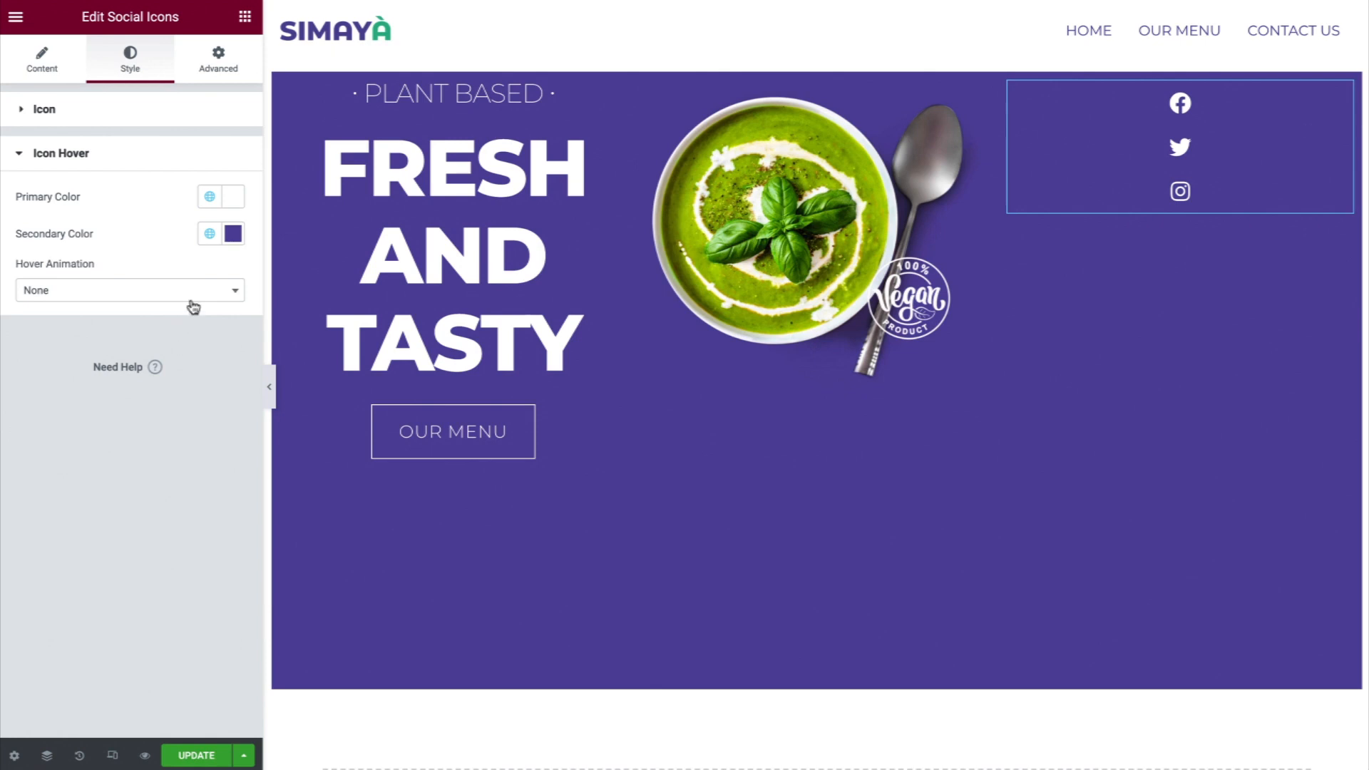
{"action": "left_click", "coordinate": [199, 298]}
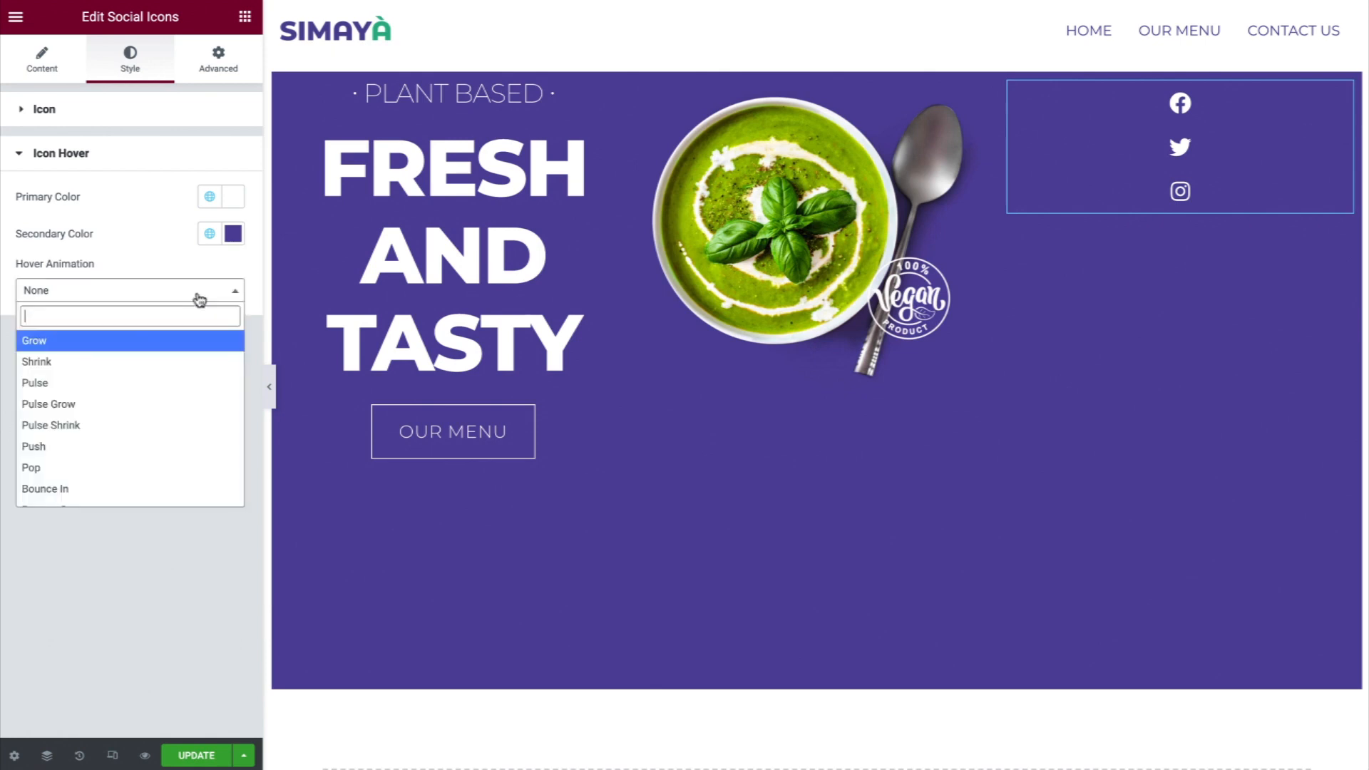
{"action": "left_click", "coordinate": [194, 362]}
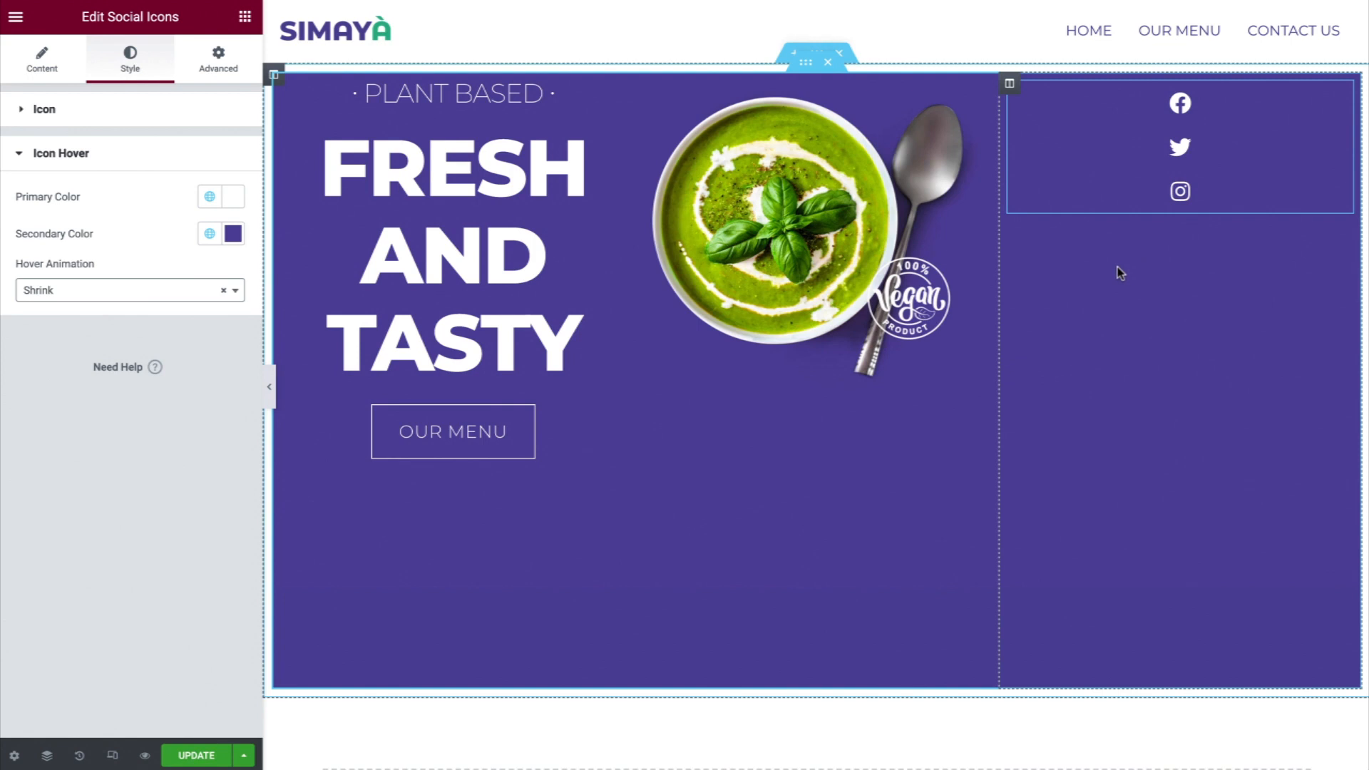
Narrow the social icons column to a width of 5%
{"action": "left_click_drag", "start_coordinate": [1000, 263], "coordinate": [1034, 270]}
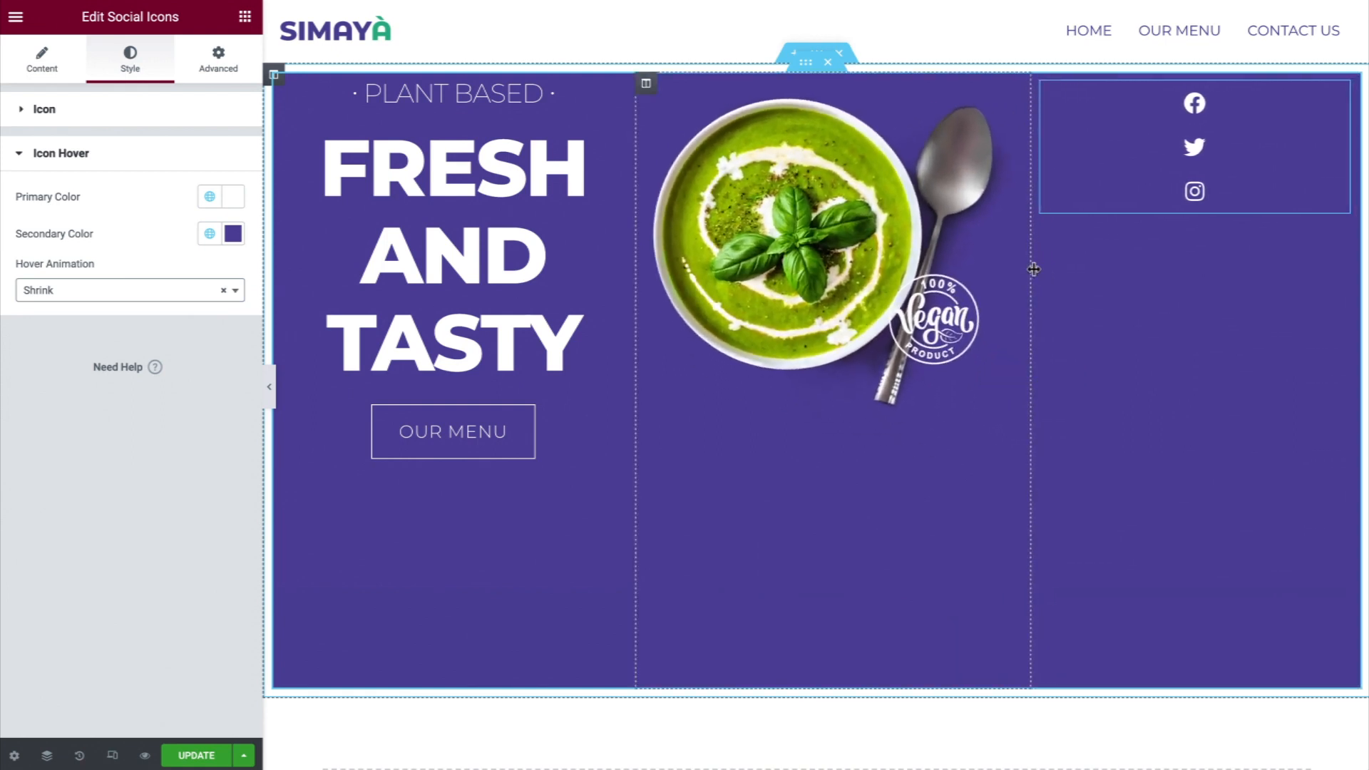
{"action": "left_click", "coordinate": [1042, 84]}
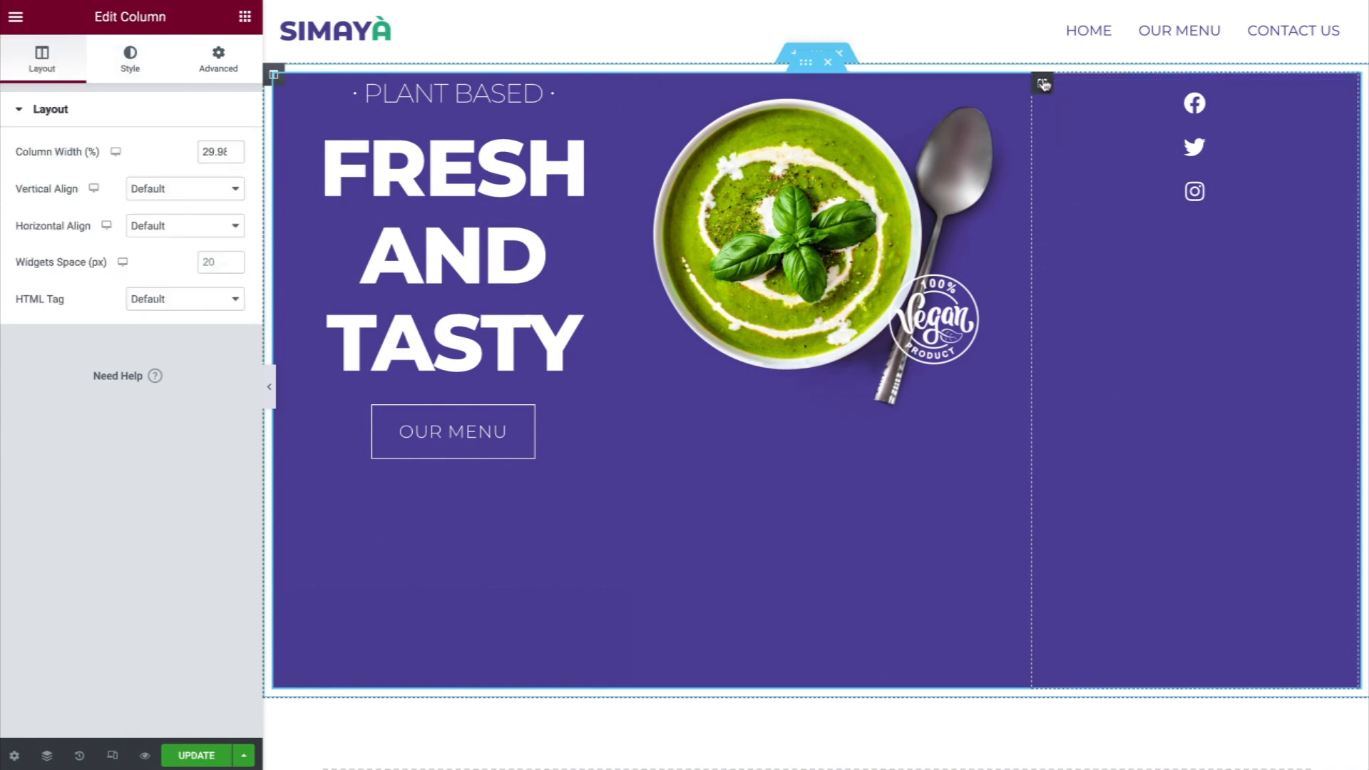
{"action": "left_click", "coordinate": [225, 152]}
{"action": "double_click", "coordinate": [224, 151]}
{"action": "type", "text": "5"}
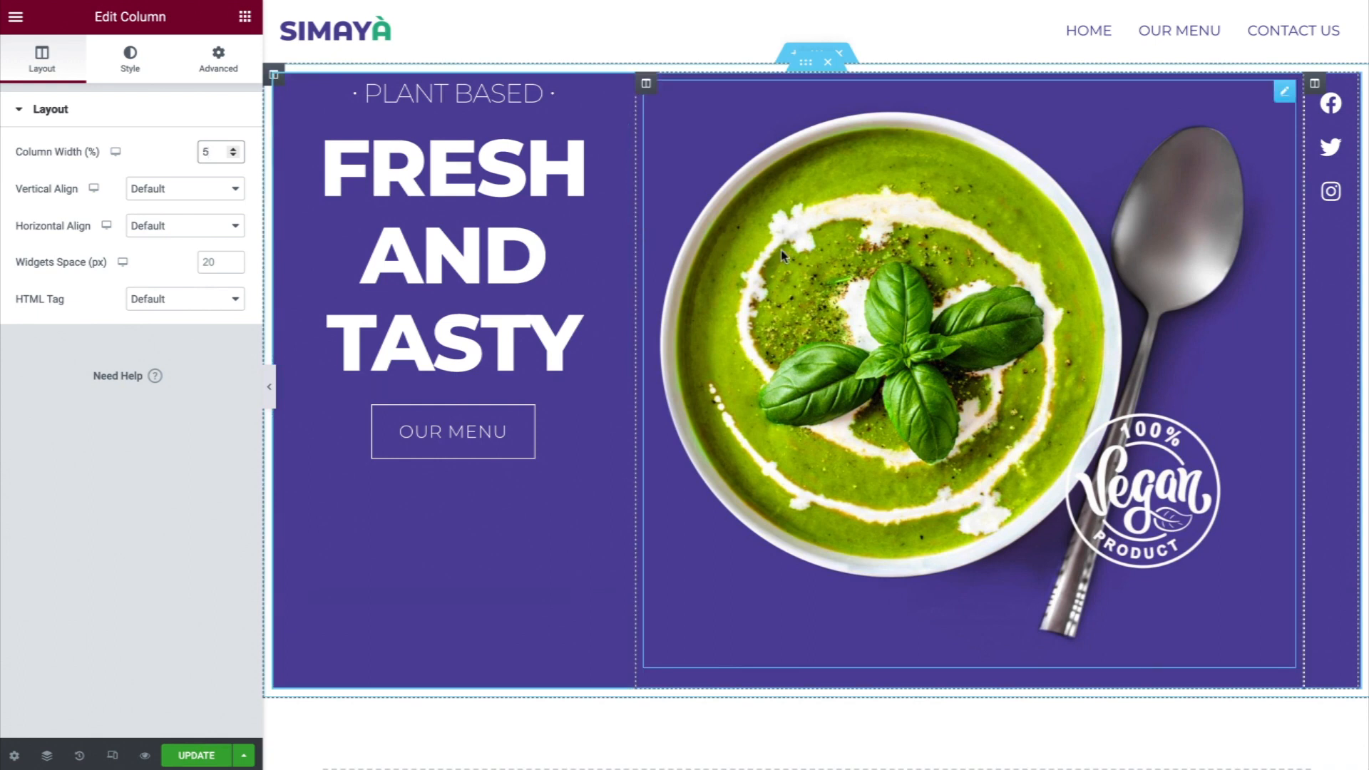
Set the vertical alignment of the purple hero inner section to Middle
{"action": "left_click", "coordinate": [807, 64]}
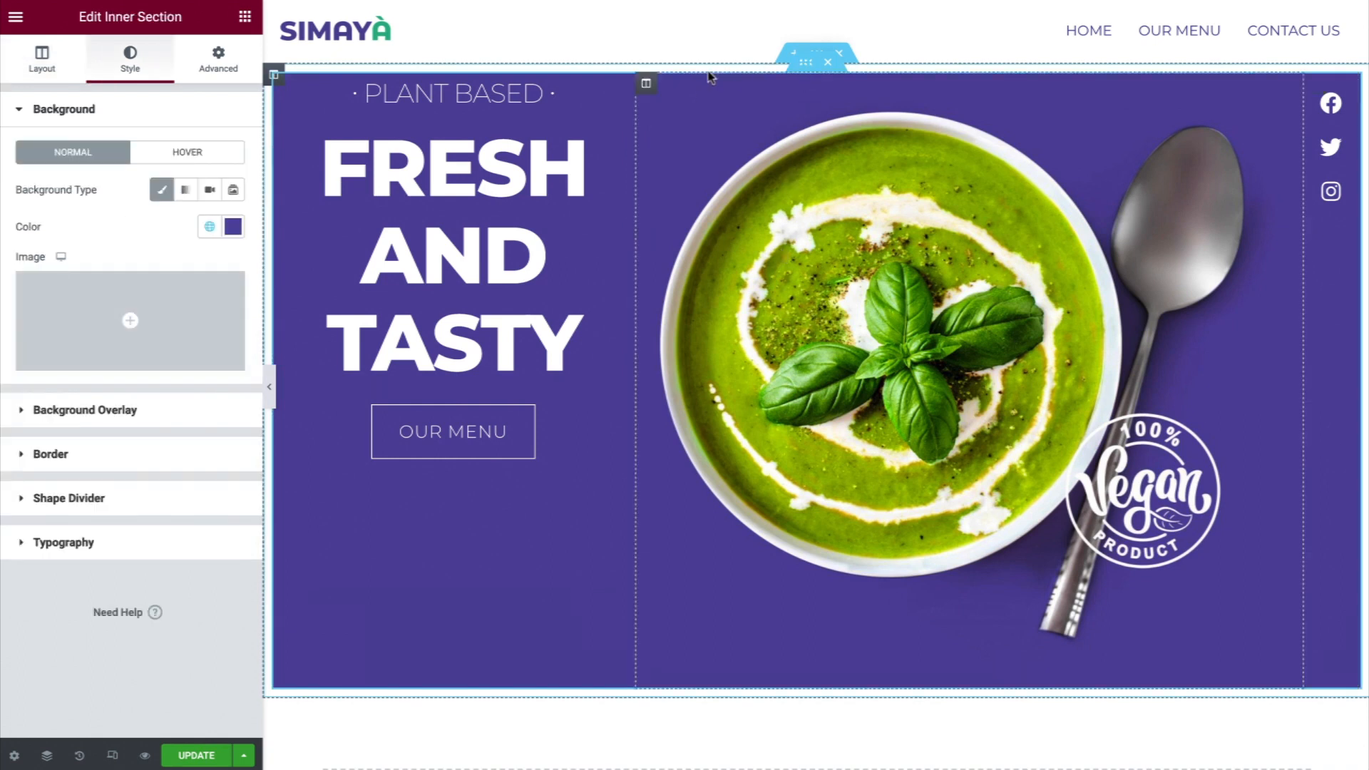
{"action": "left_click", "coordinate": [48, 61]}
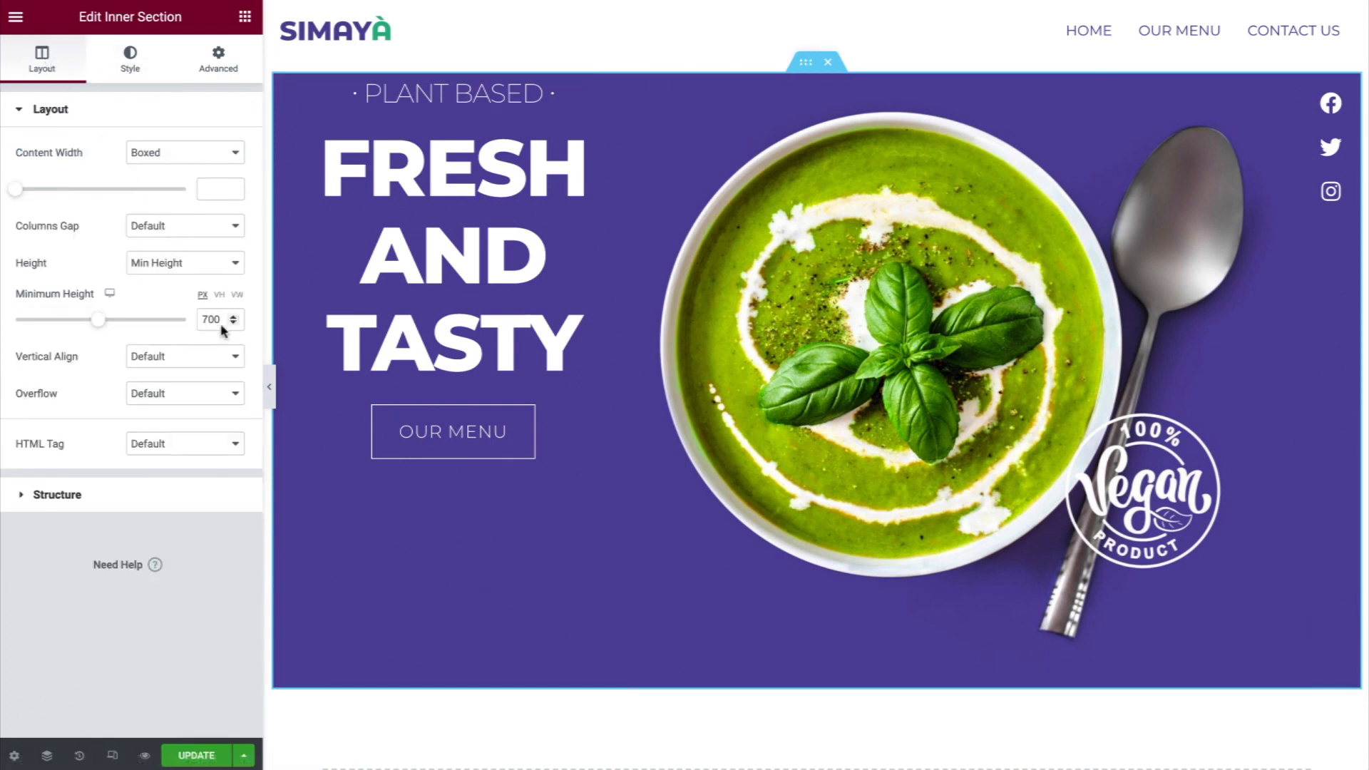
{"action": "left_click", "coordinate": [228, 361]}
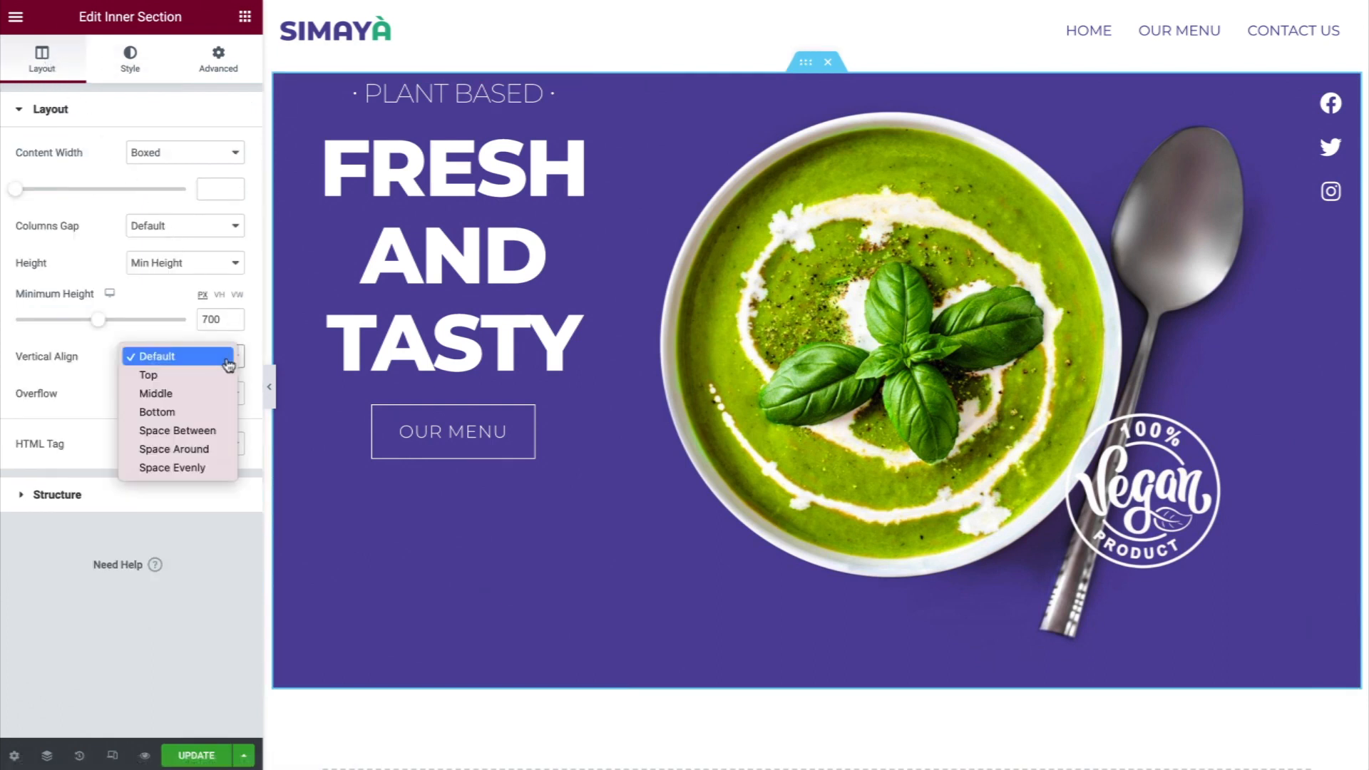
{"action": "left_click", "coordinate": [221, 393]}
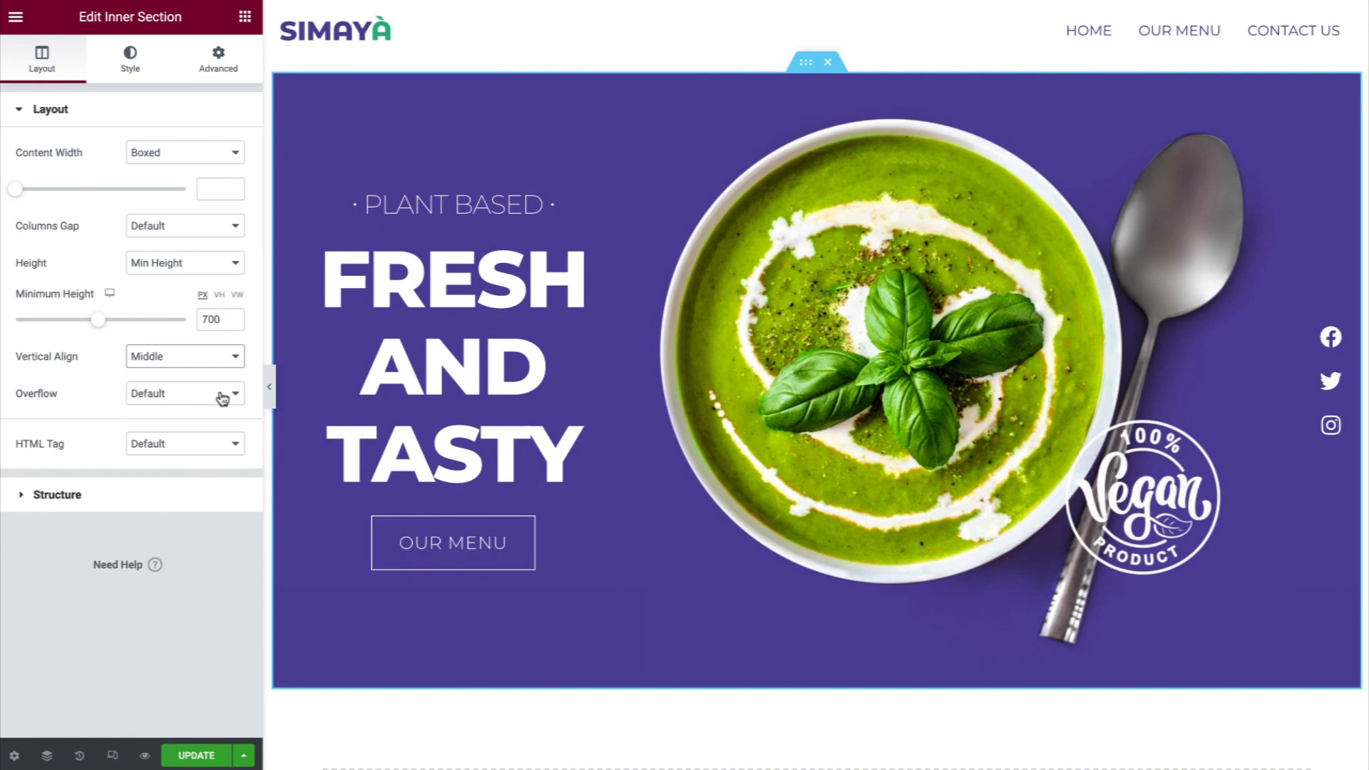
Add a new section with two equal columns below the hero section
{"action": "scroll", "coordinate": [632, 563], "scroll_direction": "down", "scroll_amount": 2}
{"action": "scroll", "coordinate": [633, 569], "scroll_direction": "down", "scroll_amount": 3}
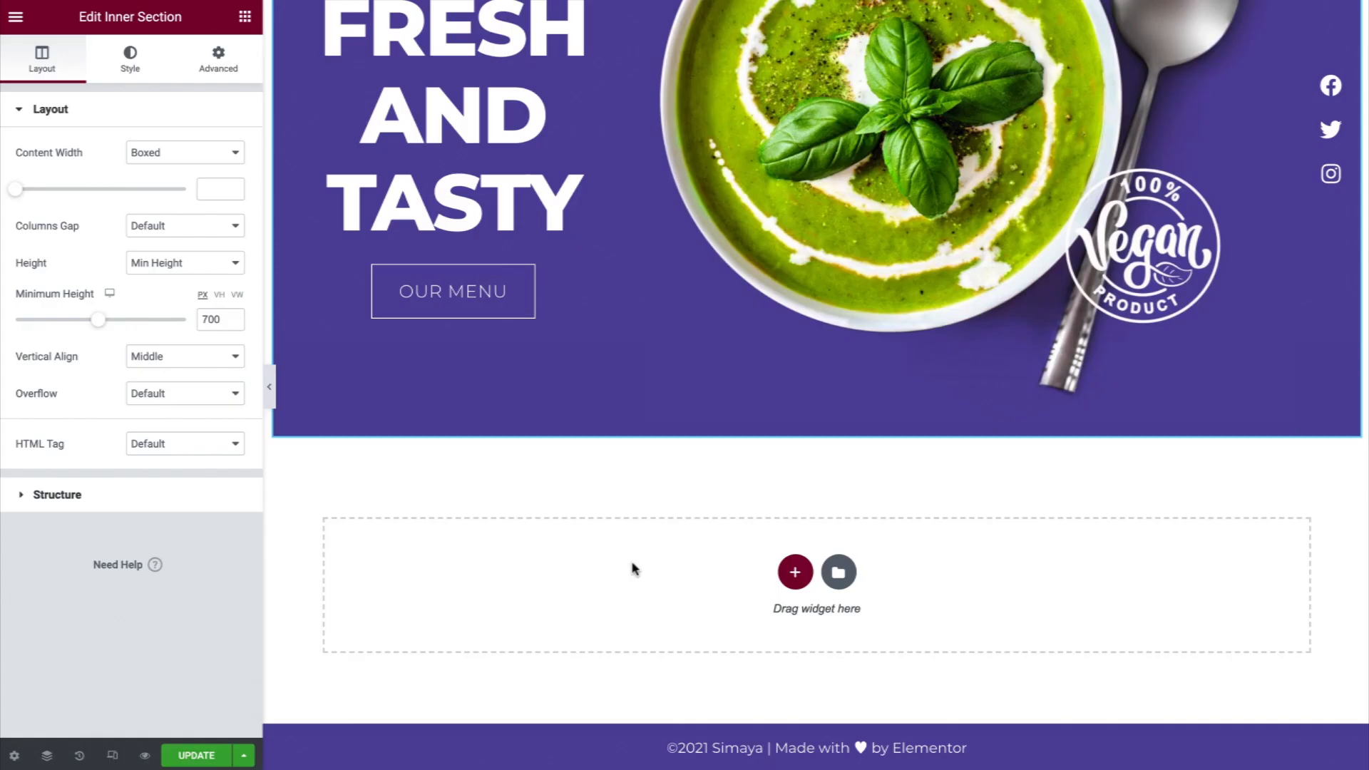
{"action": "left_click", "coordinate": [796, 574]}
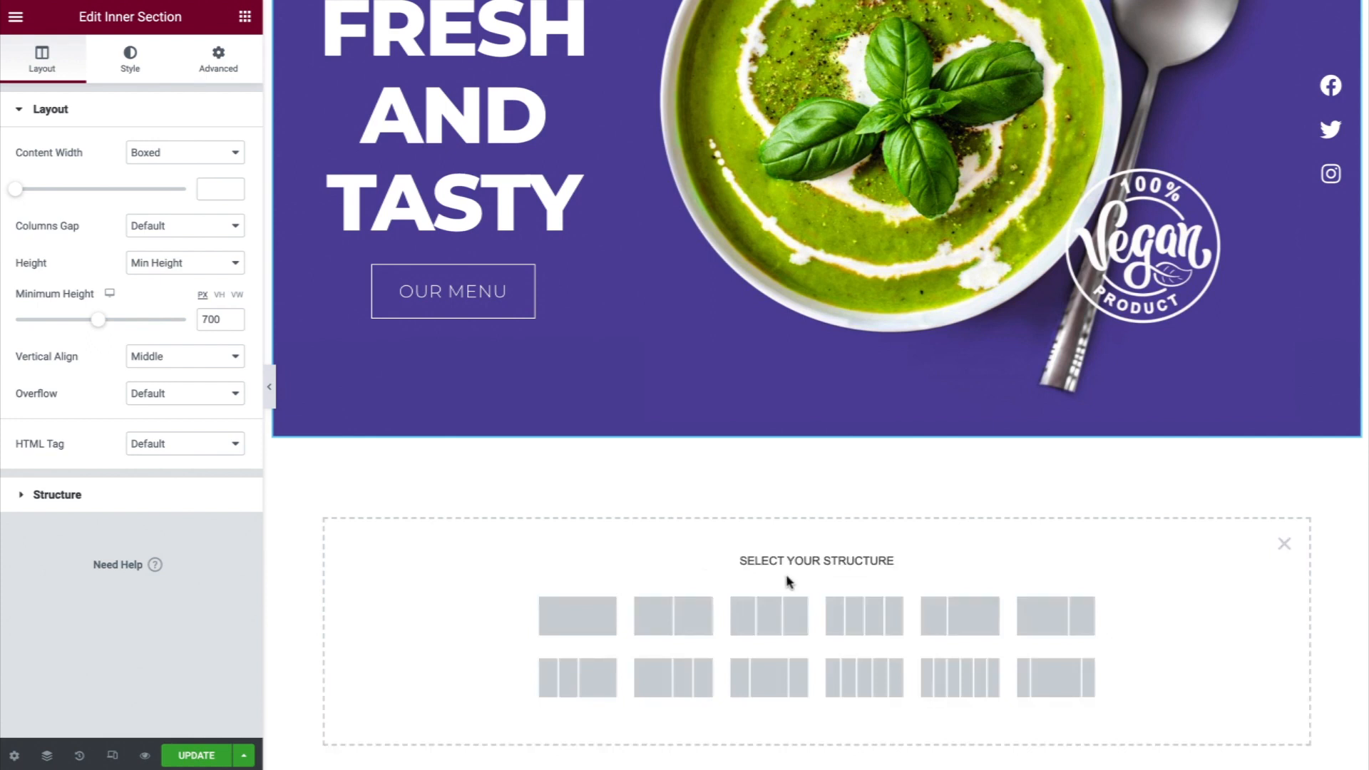
{"action": "left_click", "coordinate": [701, 623]}
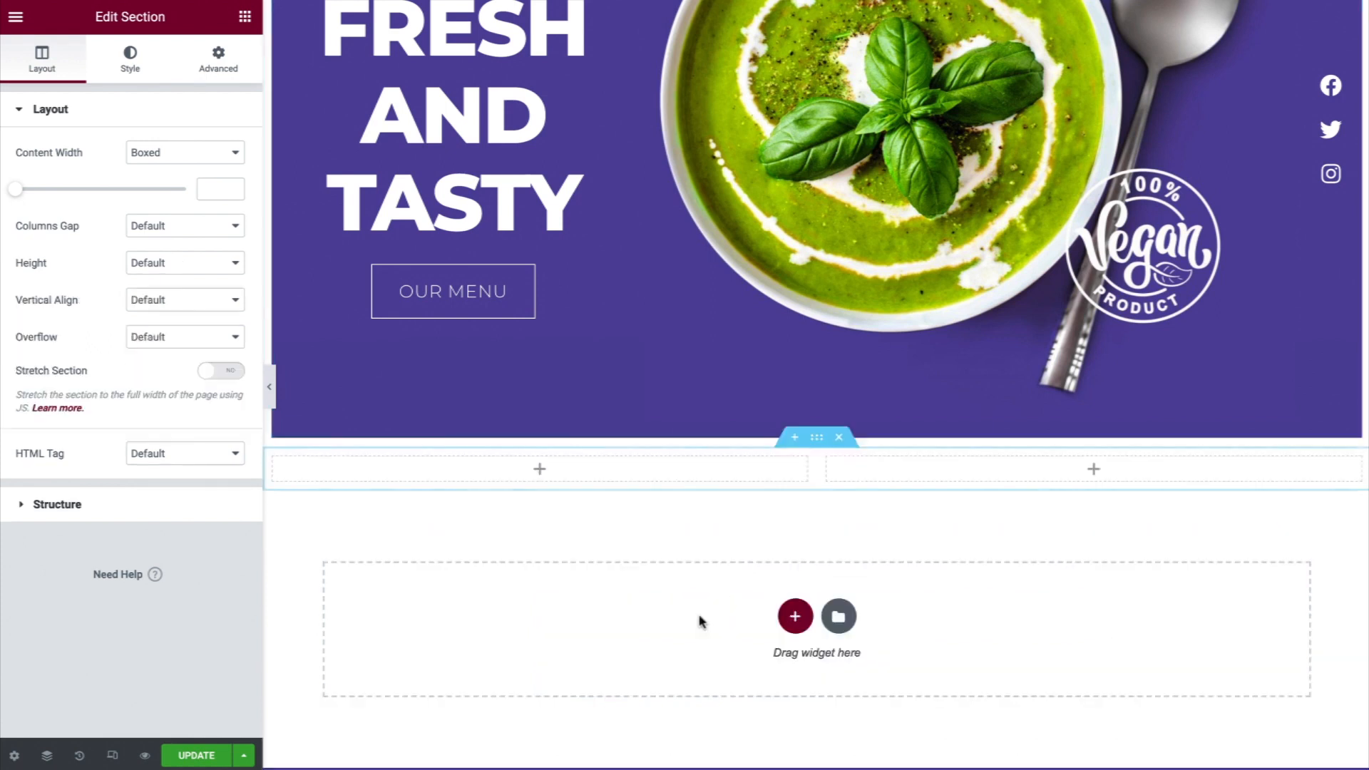
Give the new section a Min Height in VH units, trying 100 before setting it to 50
{"action": "left_click", "coordinate": [229, 263]}
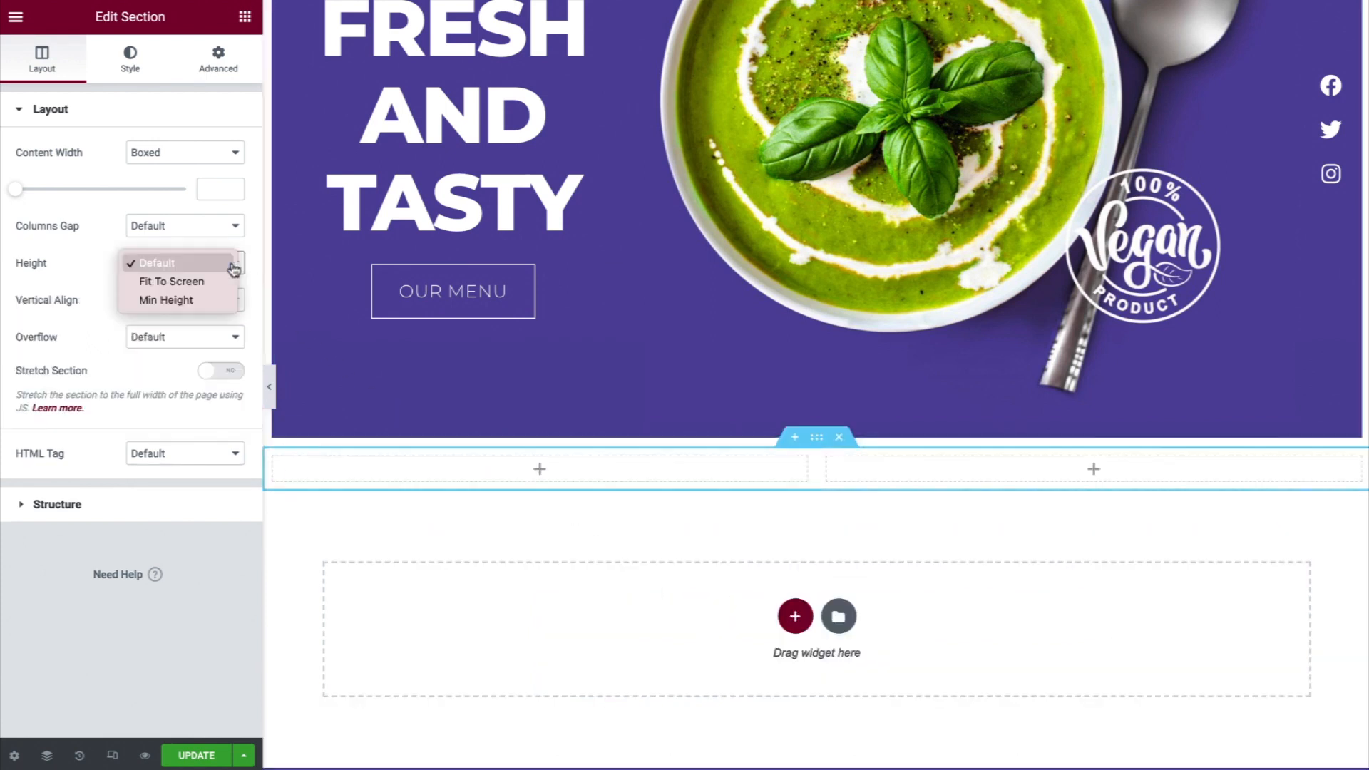
{"action": "left_click", "coordinate": [222, 300]}
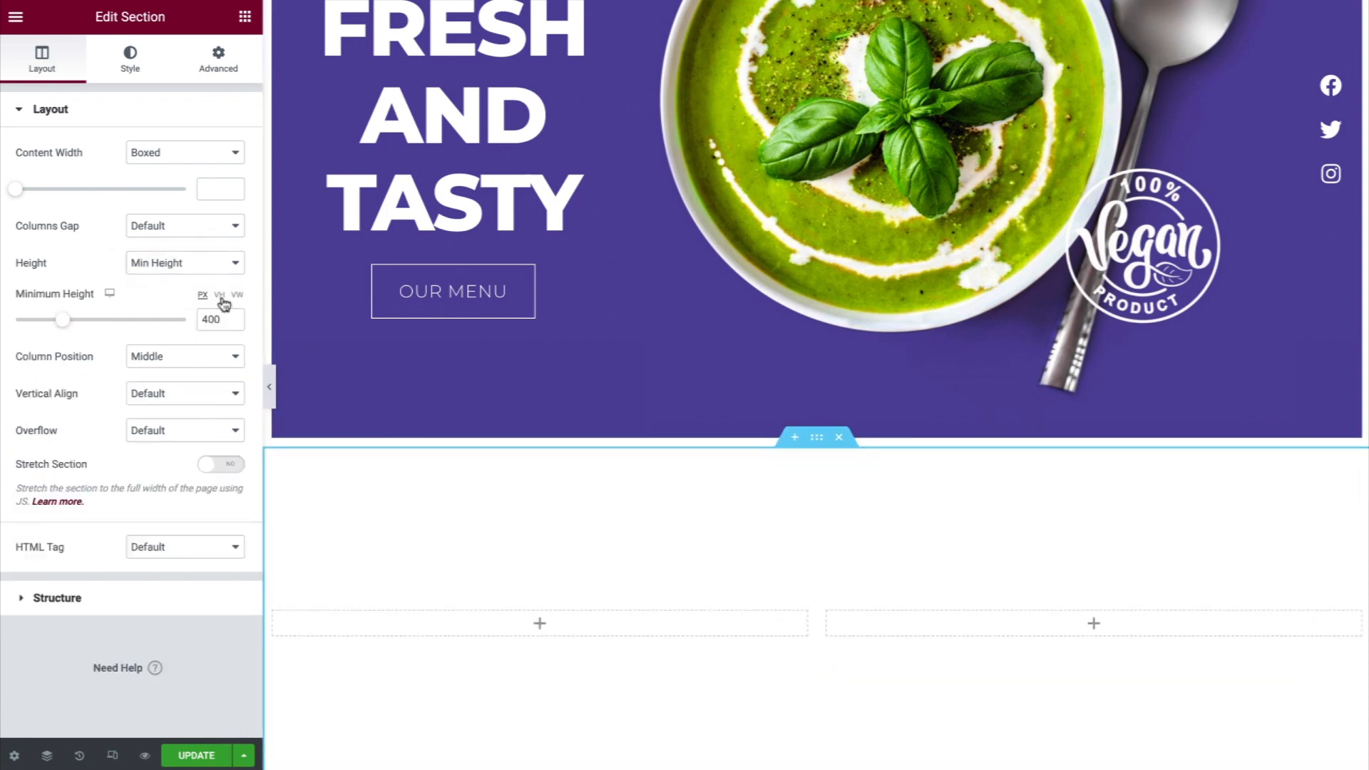
{"action": "left_click", "coordinate": [221, 299]}
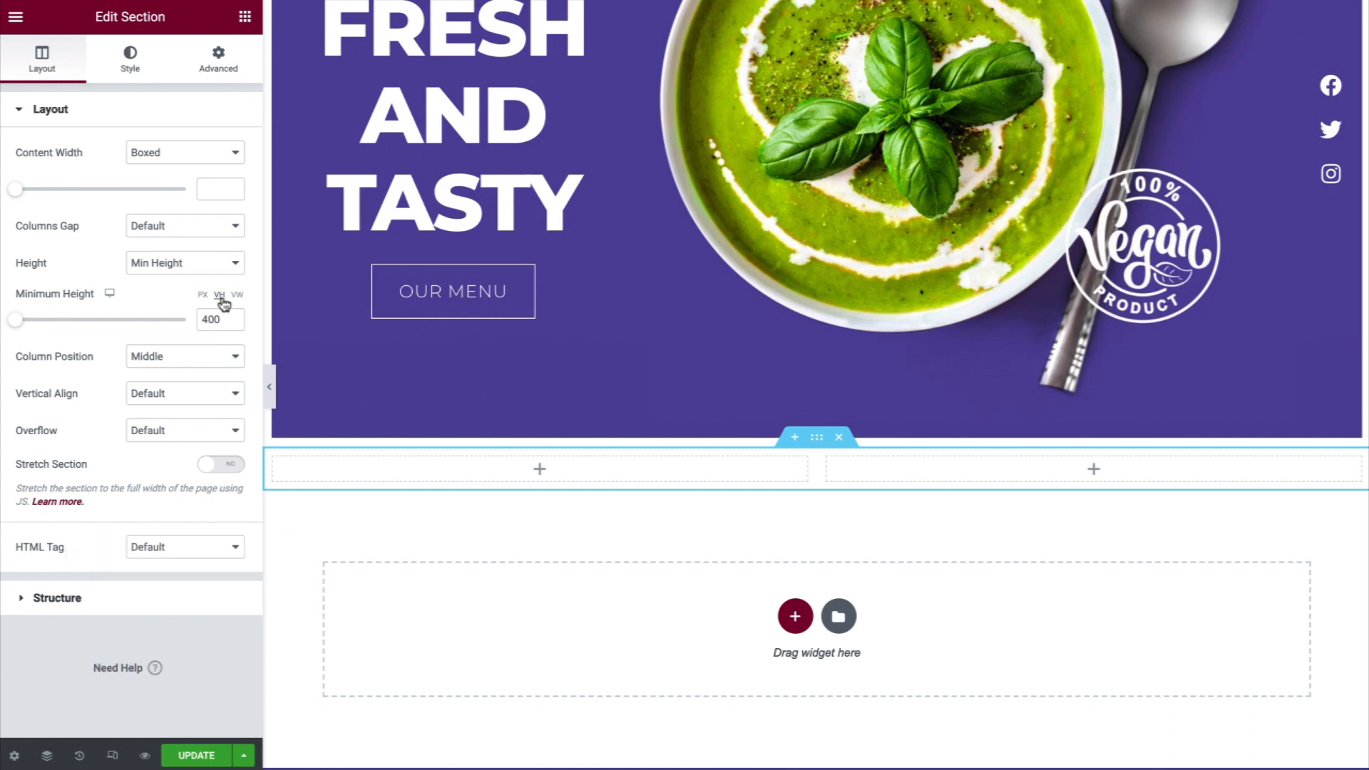
{"action": "left_click", "coordinate": [226, 319]}
{"action": "key", "text": "BackSpace"}
{"action": "key", "text": "BackSpace"}
{"action": "key", "text": "BackSpace"}
{"action": "type", "text": "100"}
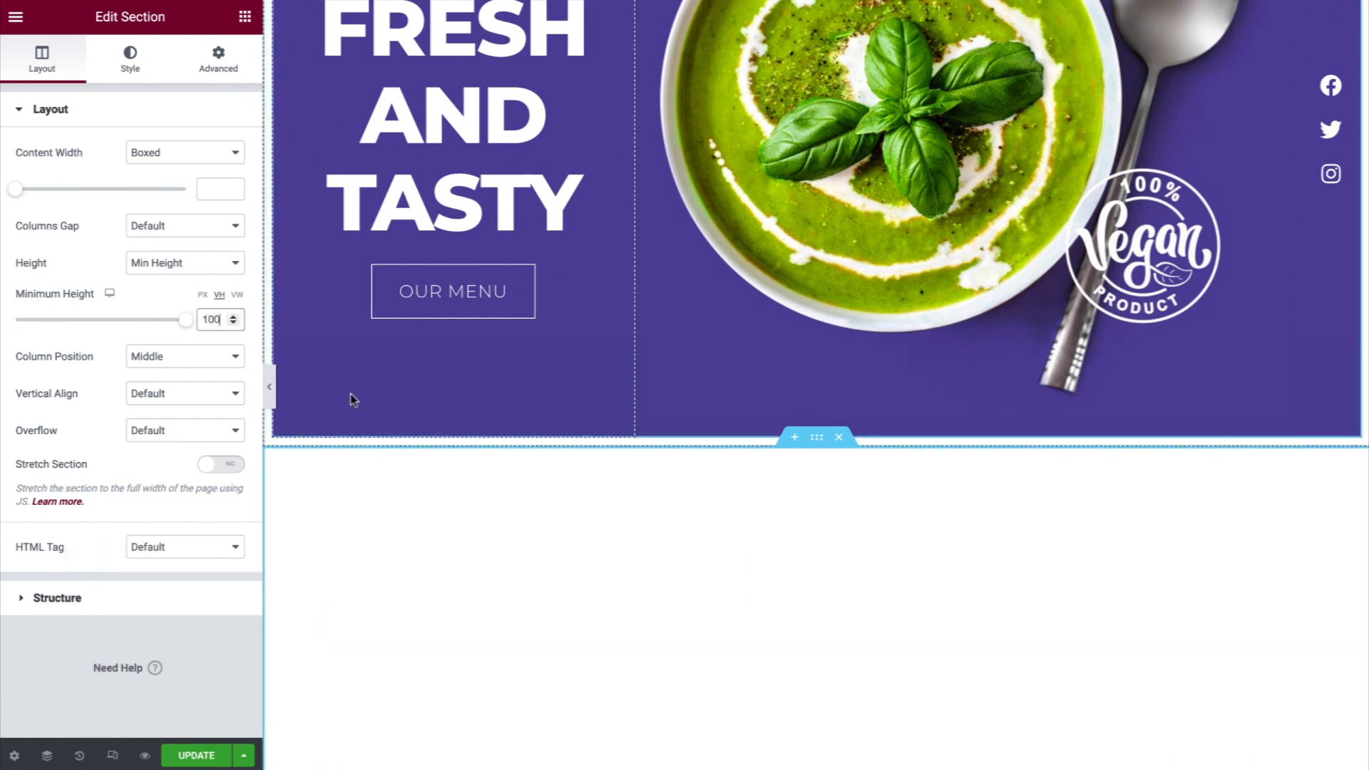
{"action": "scroll", "coordinate": [350, 398], "scroll_direction": "down", "scroll_amount": 6}
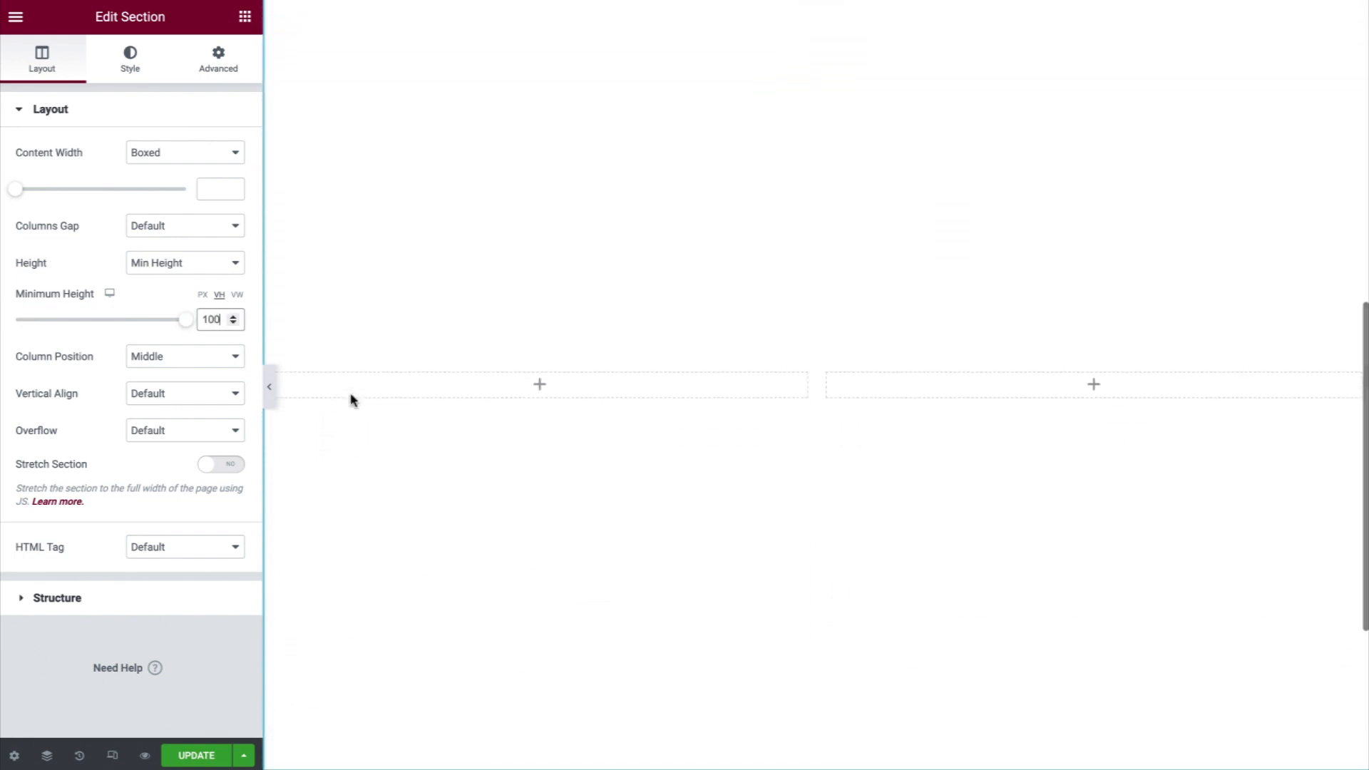
{"action": "double_click", "coordinate": [222, 319]}
{"action": "type", "text": "50"}
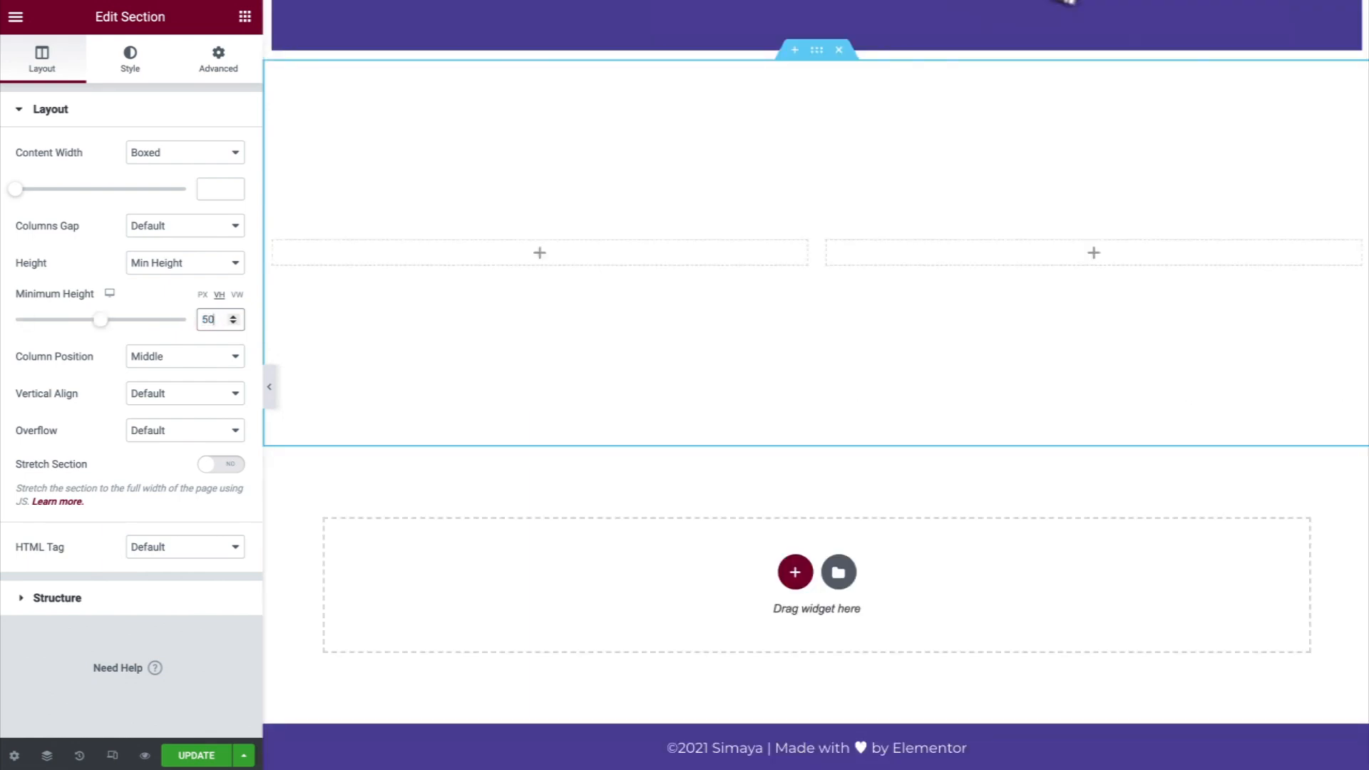
Set the new section's column position to Stretch and change its structure to 33, 66
{"action": "left_click", "coordinate": [233, 365]}
{"action": "left_click", "coordinate": [231, 319]}
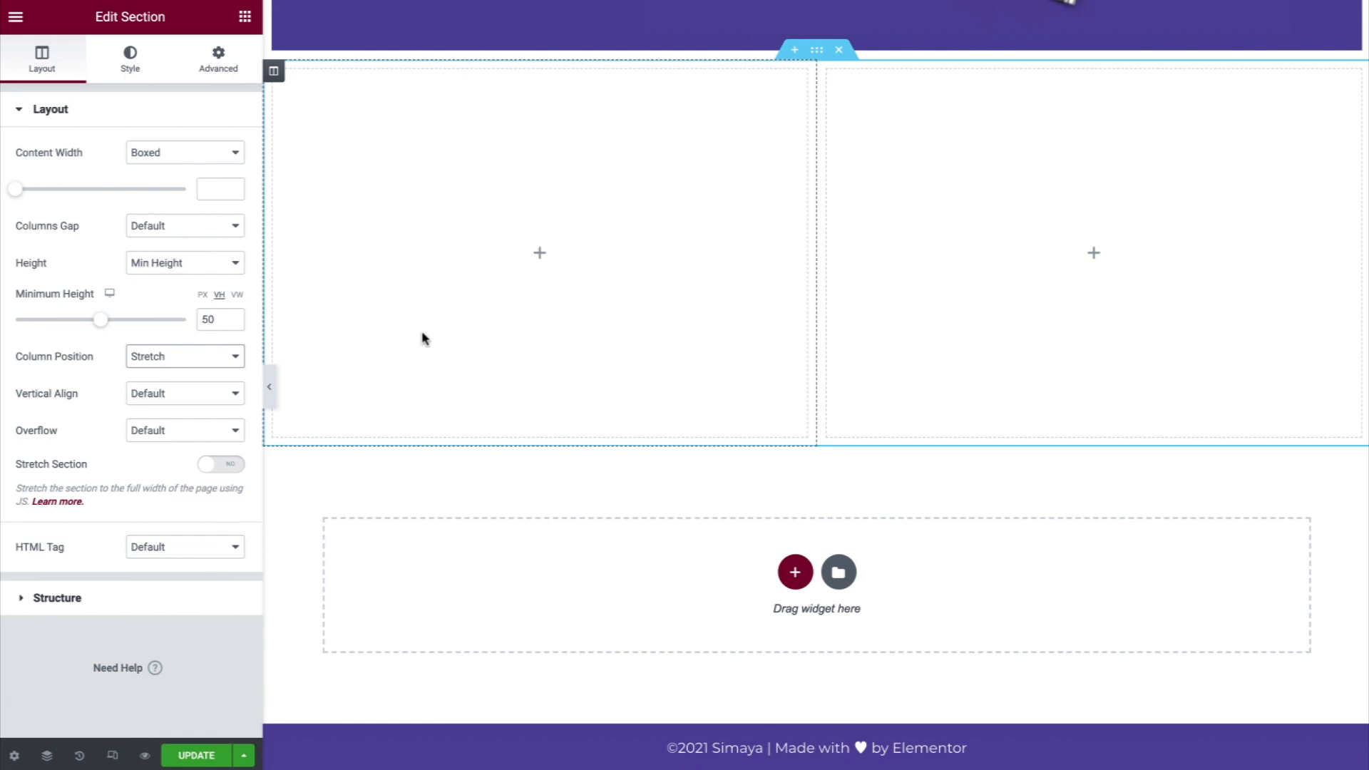
{"action": "left_click", "coordinate": [206, 599]}
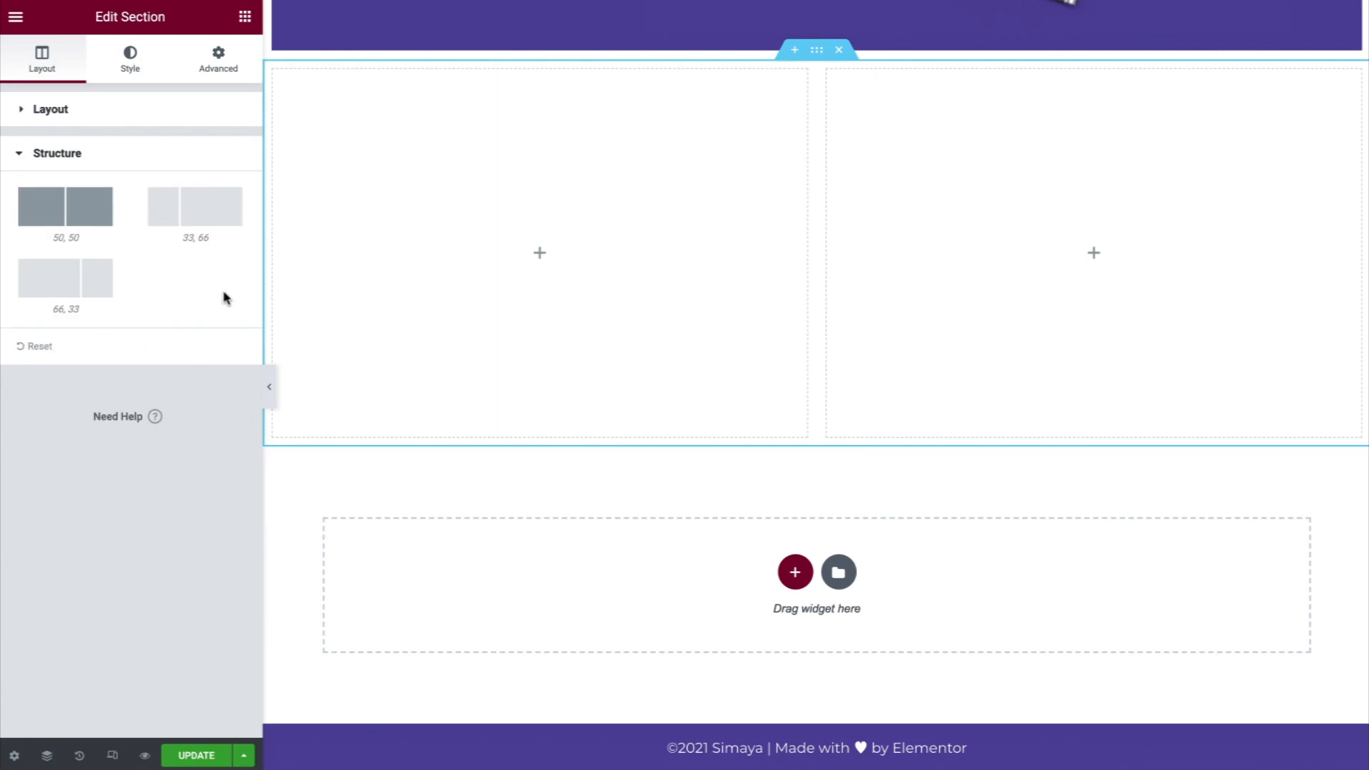
{"action": "left_click", "coordinate": [215, 223]}
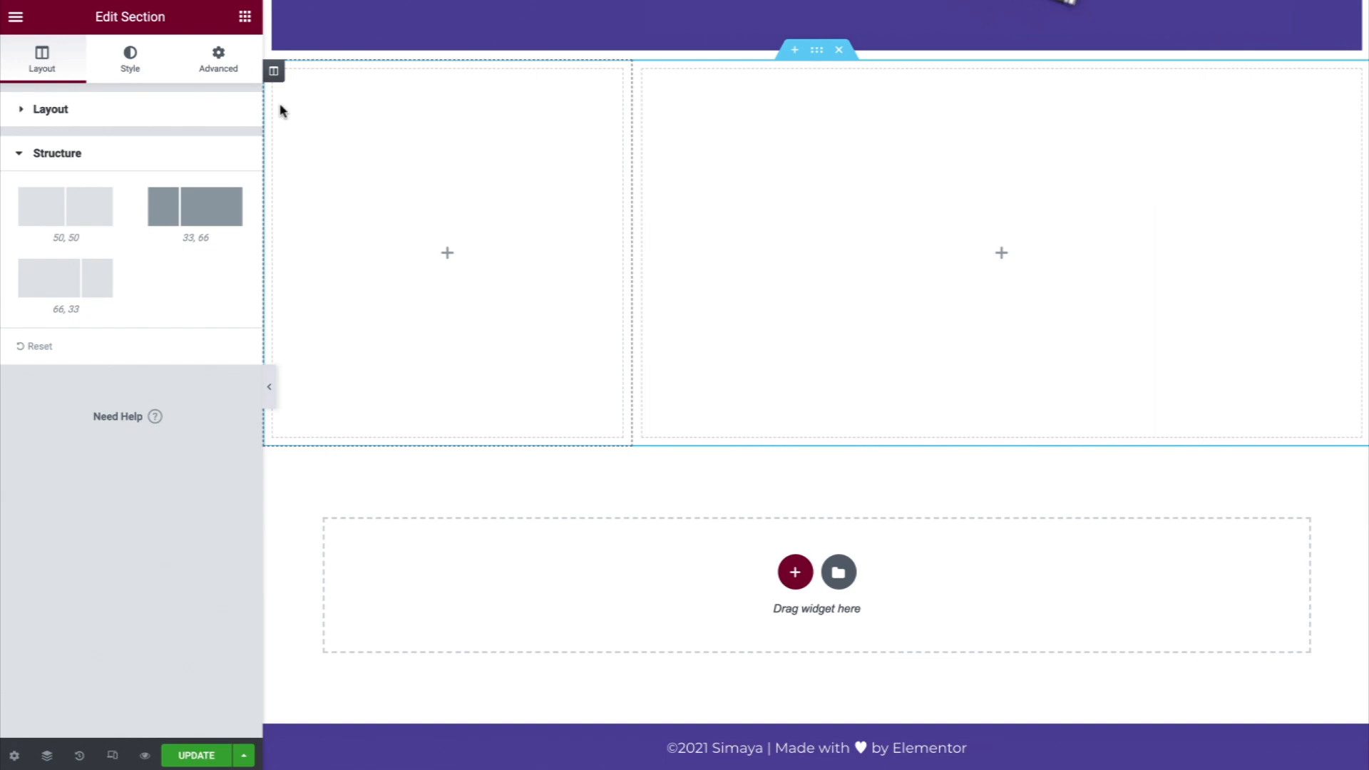
Upload the icon and photo files to the media library and use pasta-1024x678-1.jpg as the narrow column's Classic background image
{"action": "left_click", "coordinate": [280, 78]}
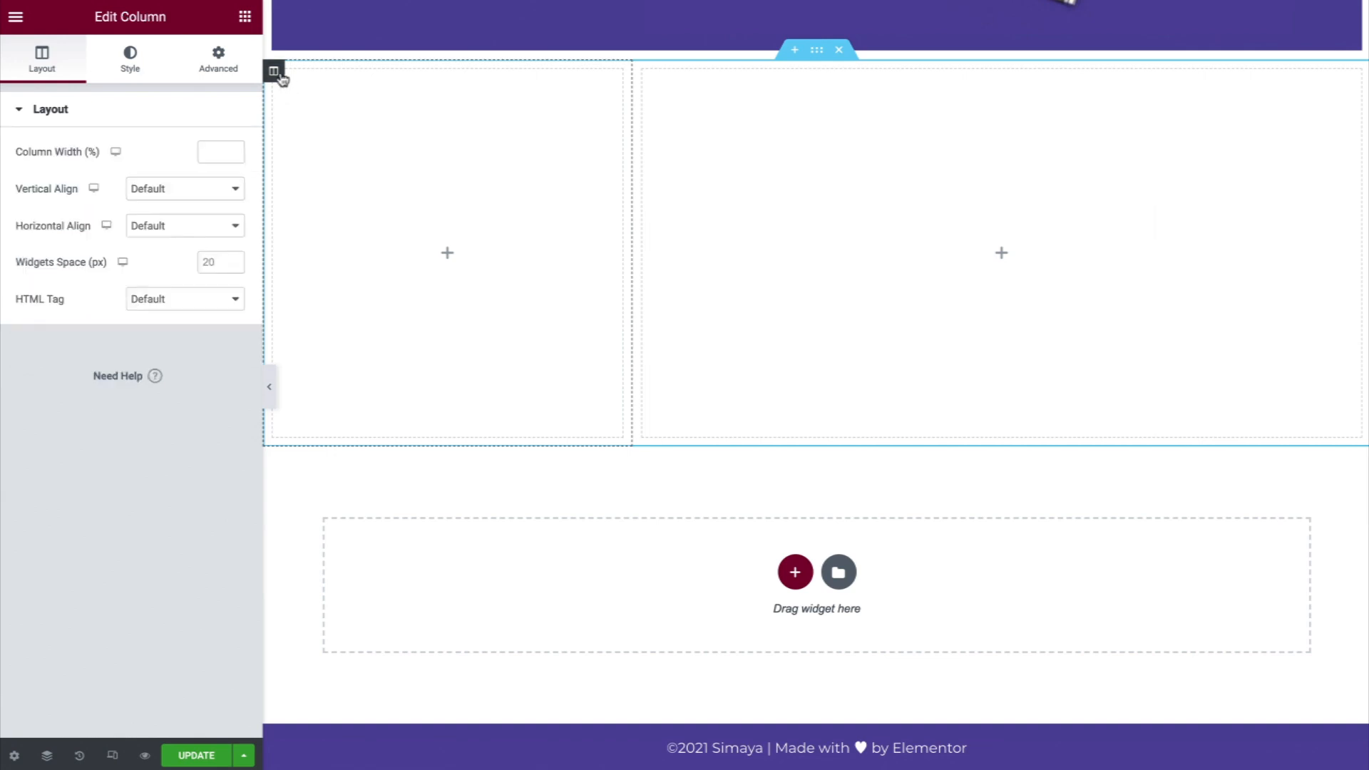
{"action": "left_click", "coordinate": [134, 61]}
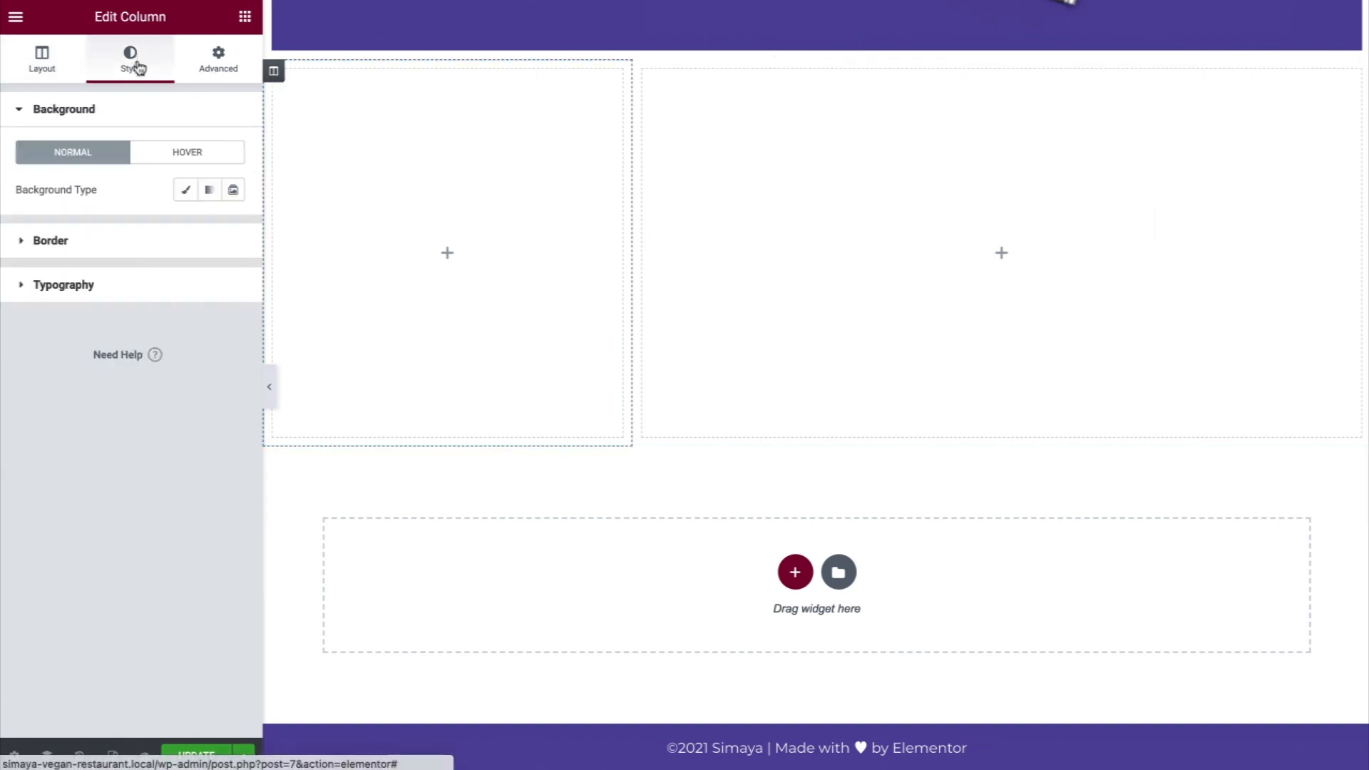
{"action": "left_click", "coordinate": [184, 190]}
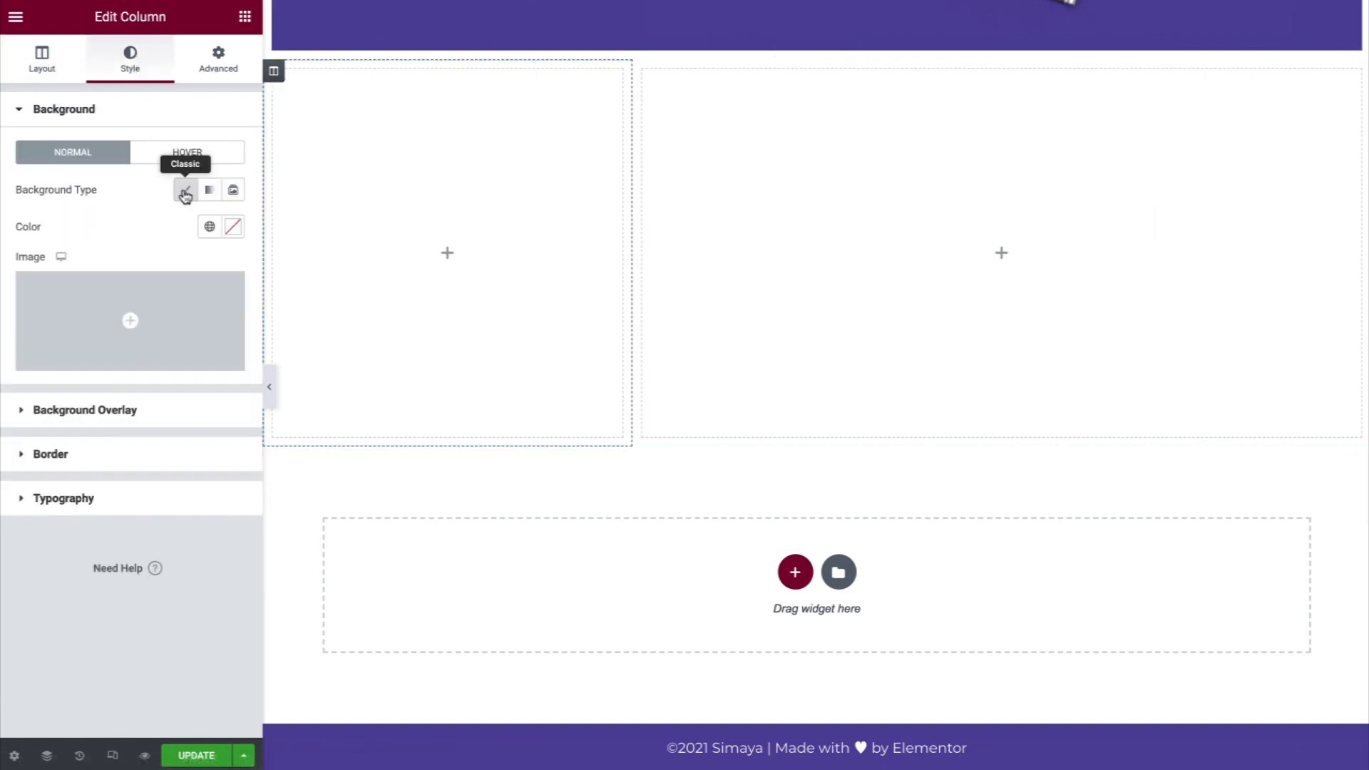
{"action": "left_click", "coordinate": [184, 308]}
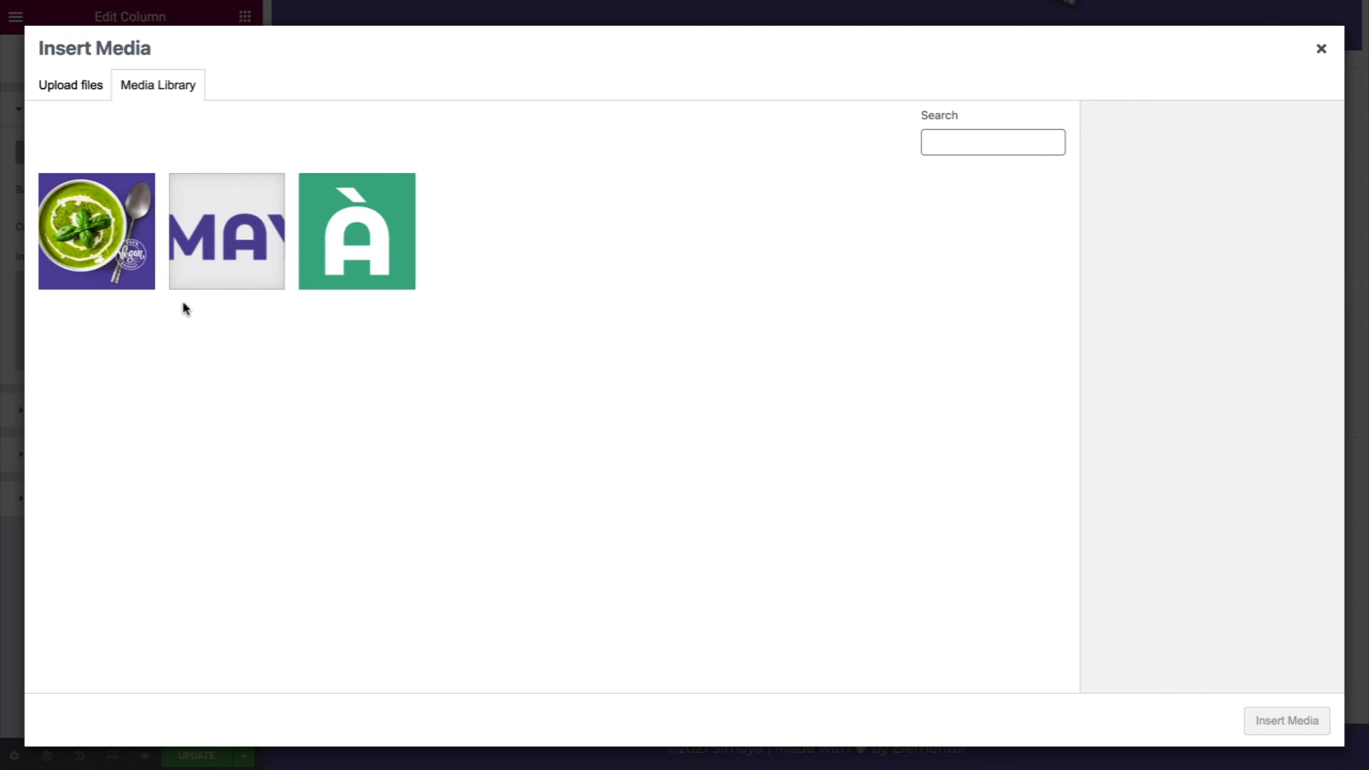
{"action": "left_click_drag", "start_coordinate": [1365, 442], "coordinate": [879, 409]}
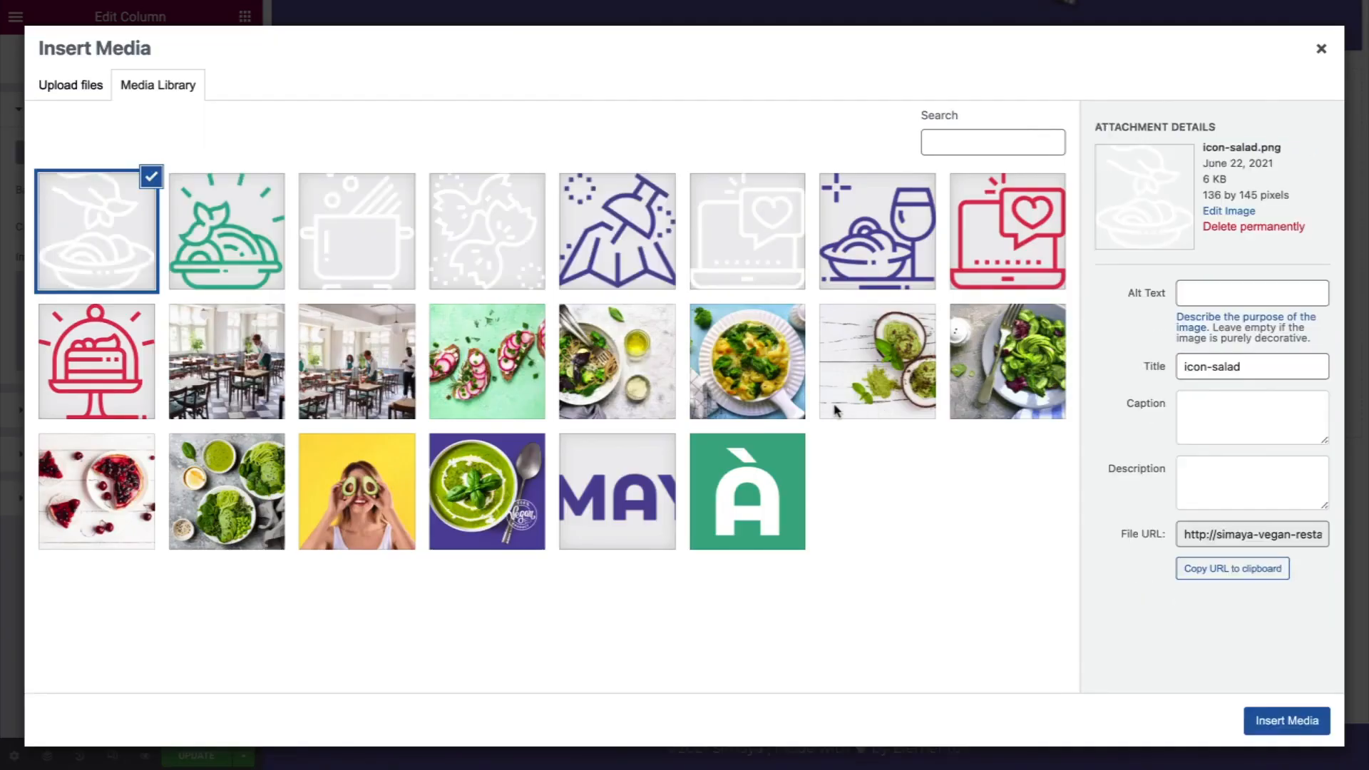
{"action": "left_click", "coordinate": [648, 378]}
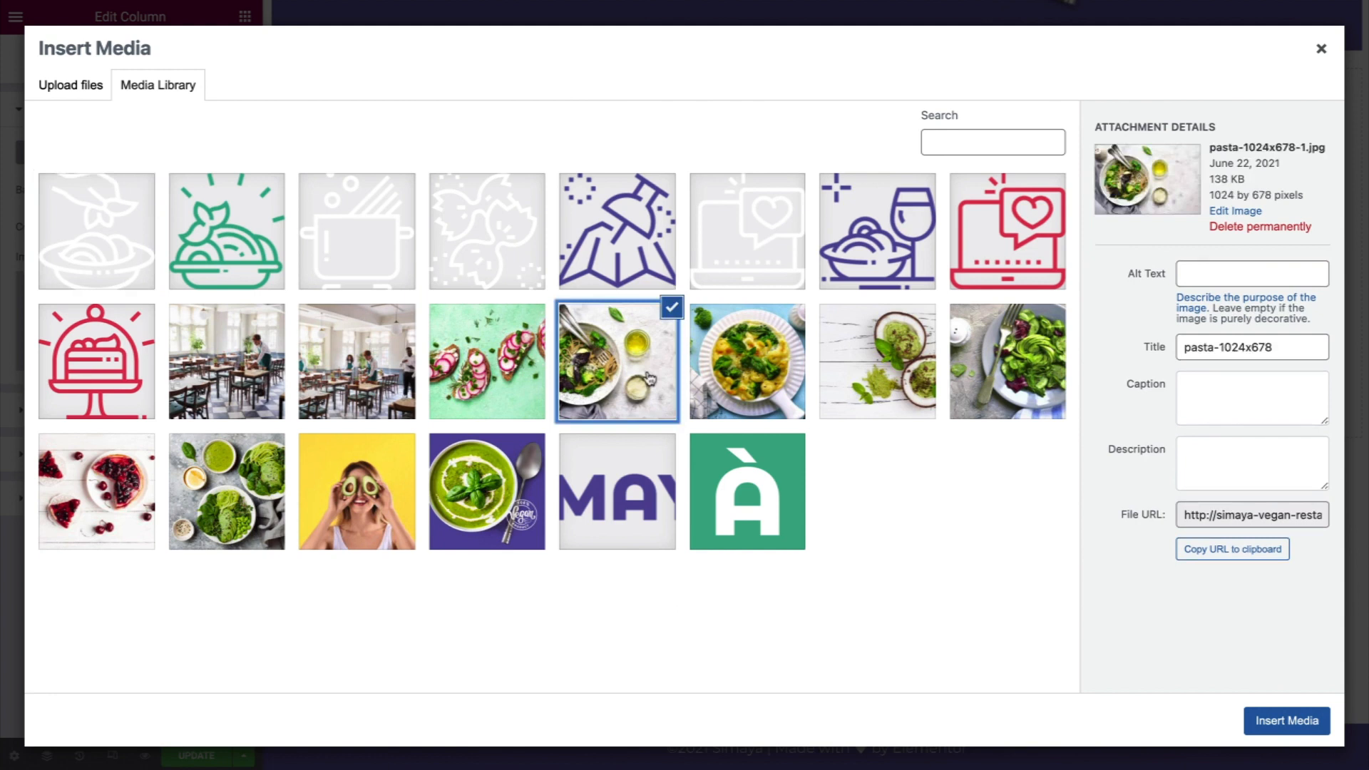
{"action": "left_click", "coordinate": [1284, 723]}
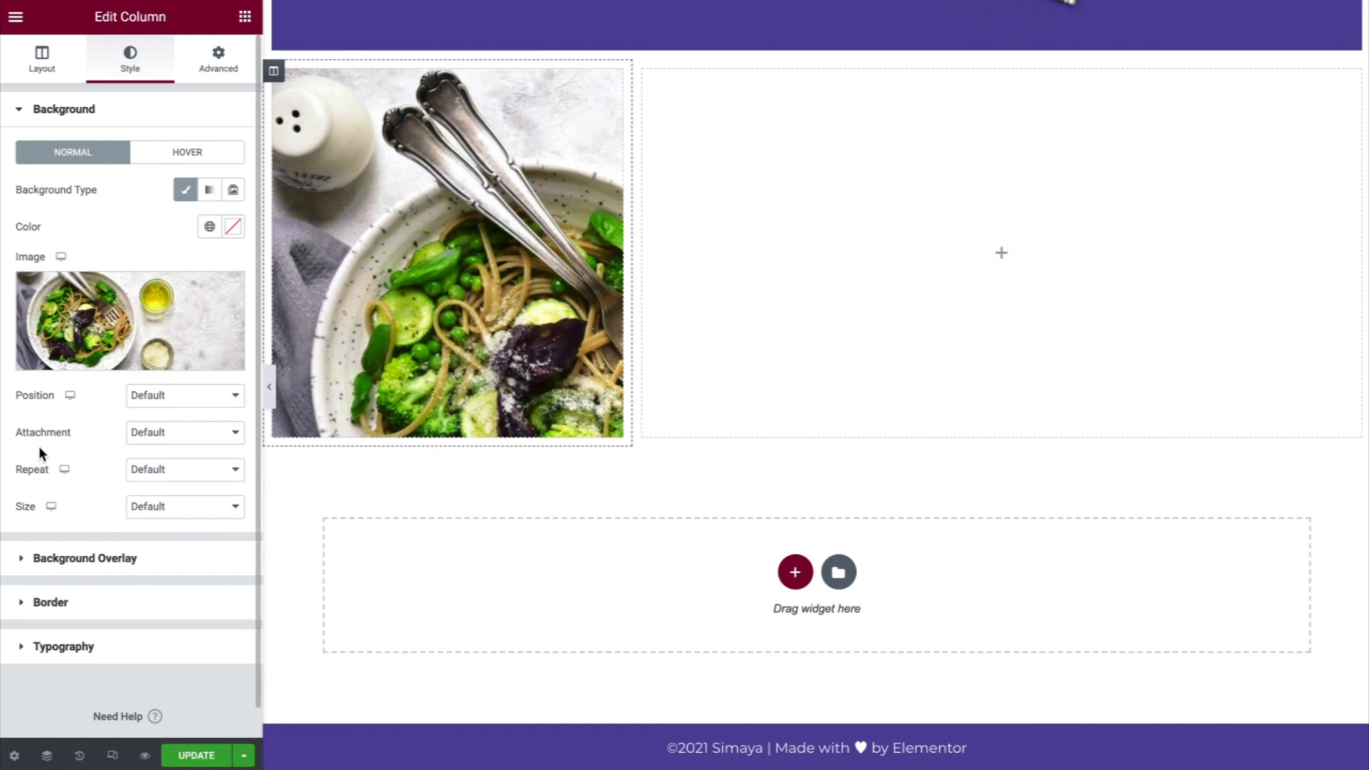
Try the Scroll attachment on the column's background image and check its effect while scrolling the page
{"action": "left_click", "coordinate": [225, 438]}
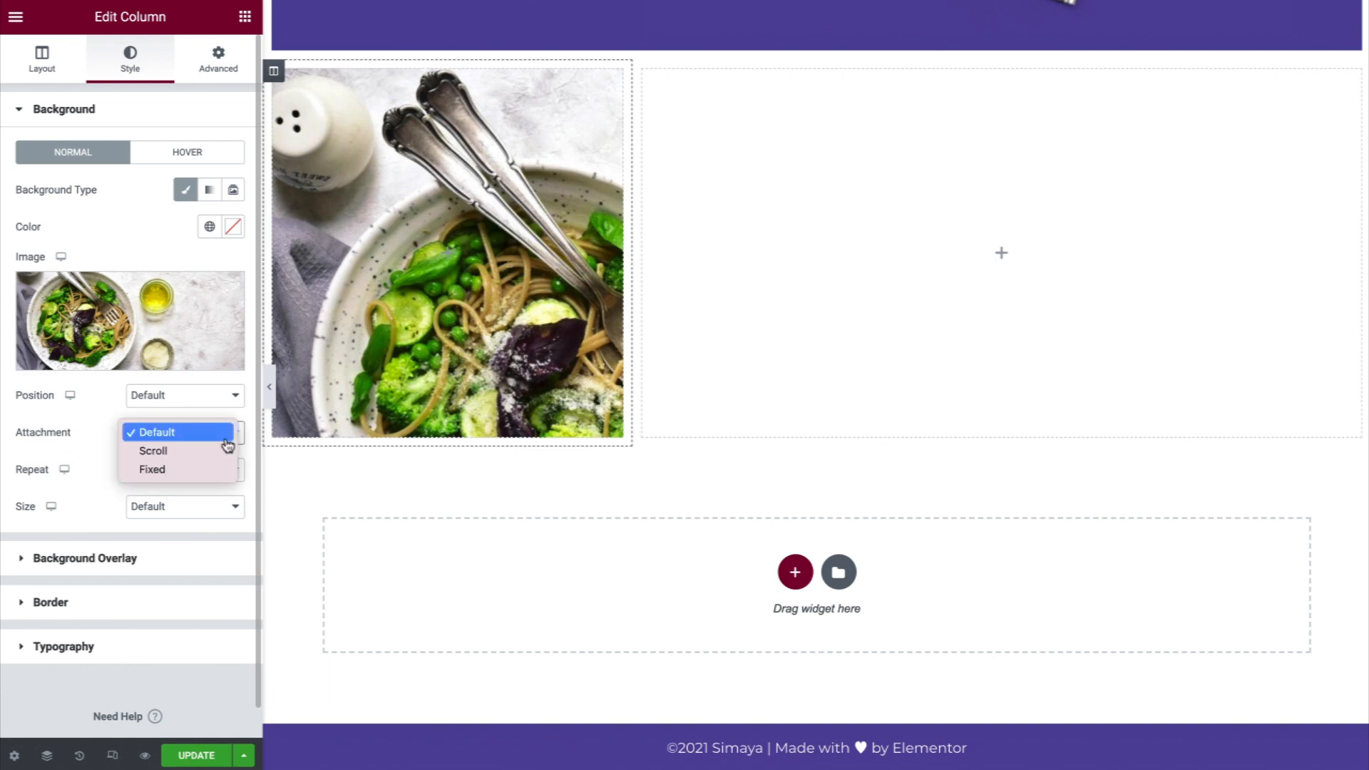
{"action": "left_click", "coordinate": [225, 451]}
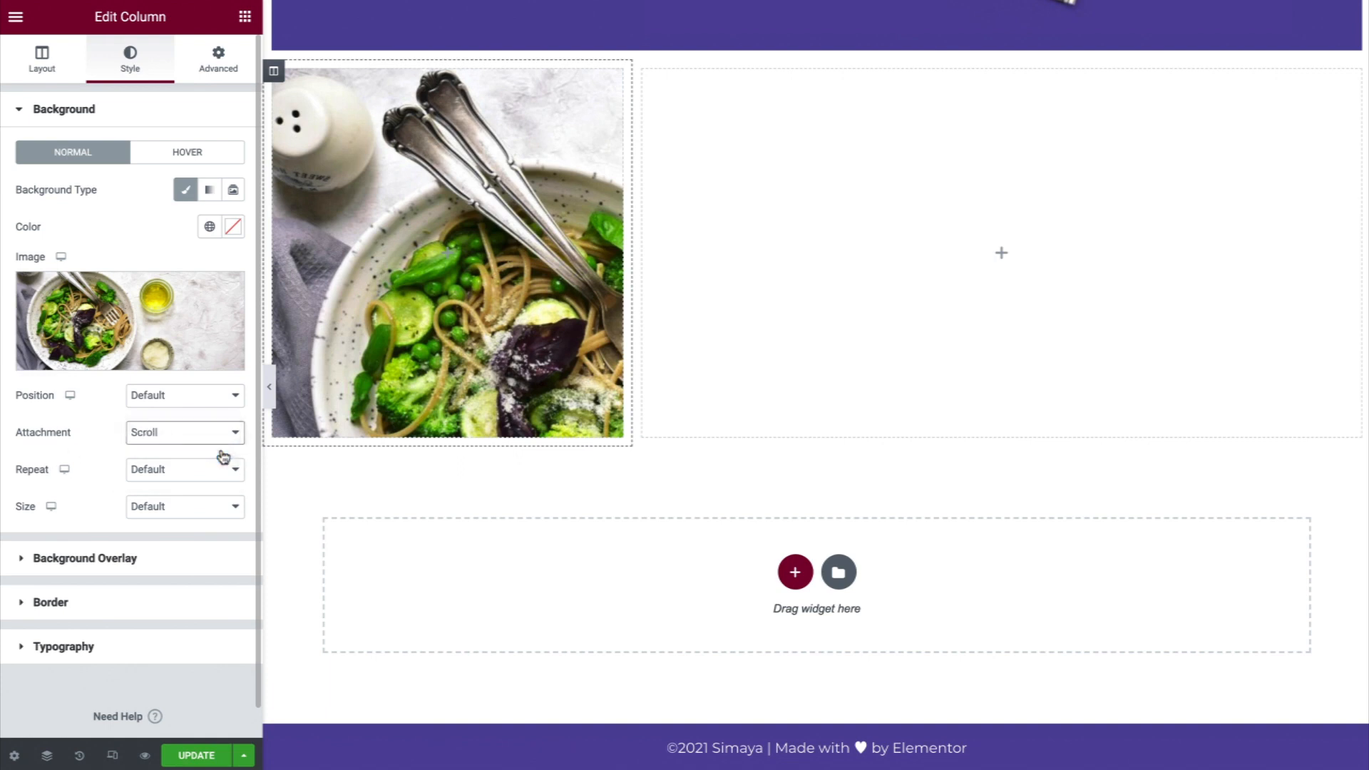
{"action": "scroll", "coordinate": [718, 356], "scroll_direction": "up", "scroll_amount": 3}
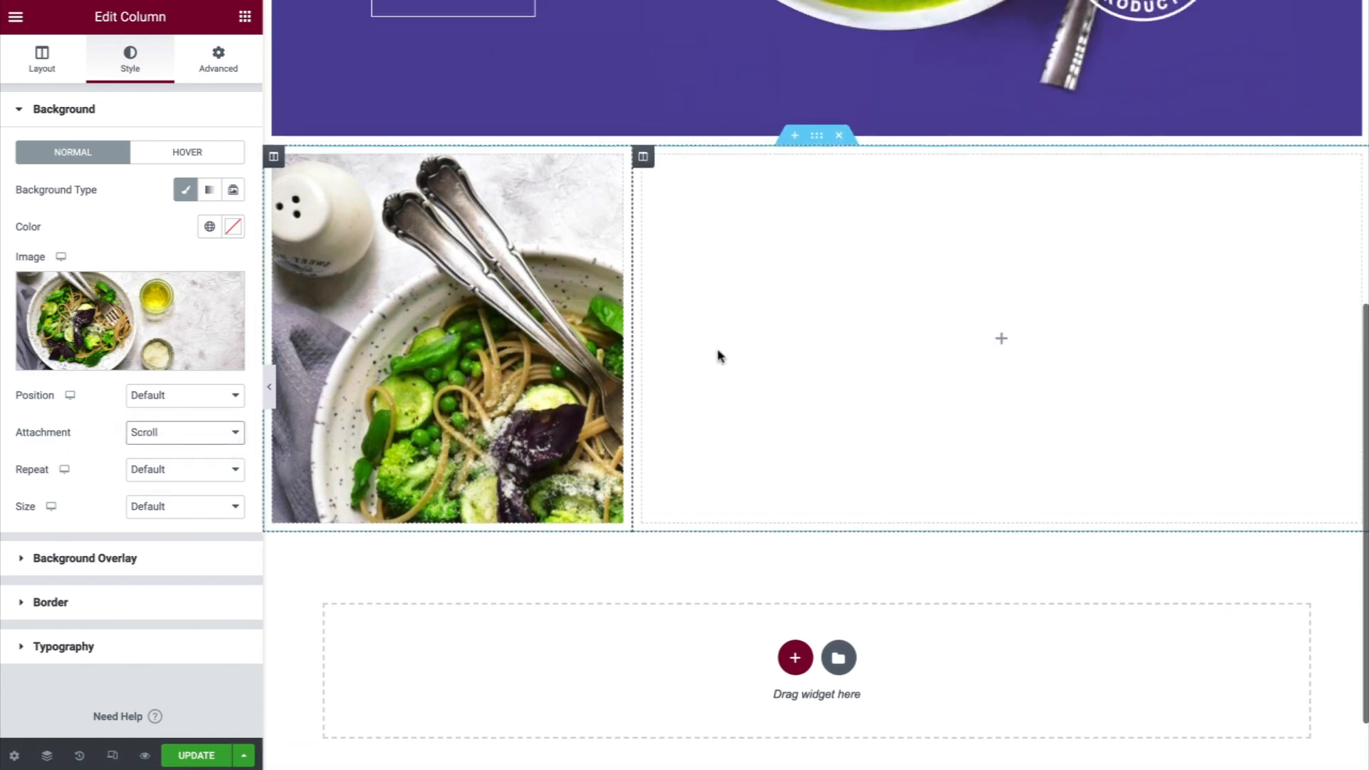
{"action": "scroll", "coordinate": [718, 355], "scroll_direction": "down", "scroll_amount": 3}
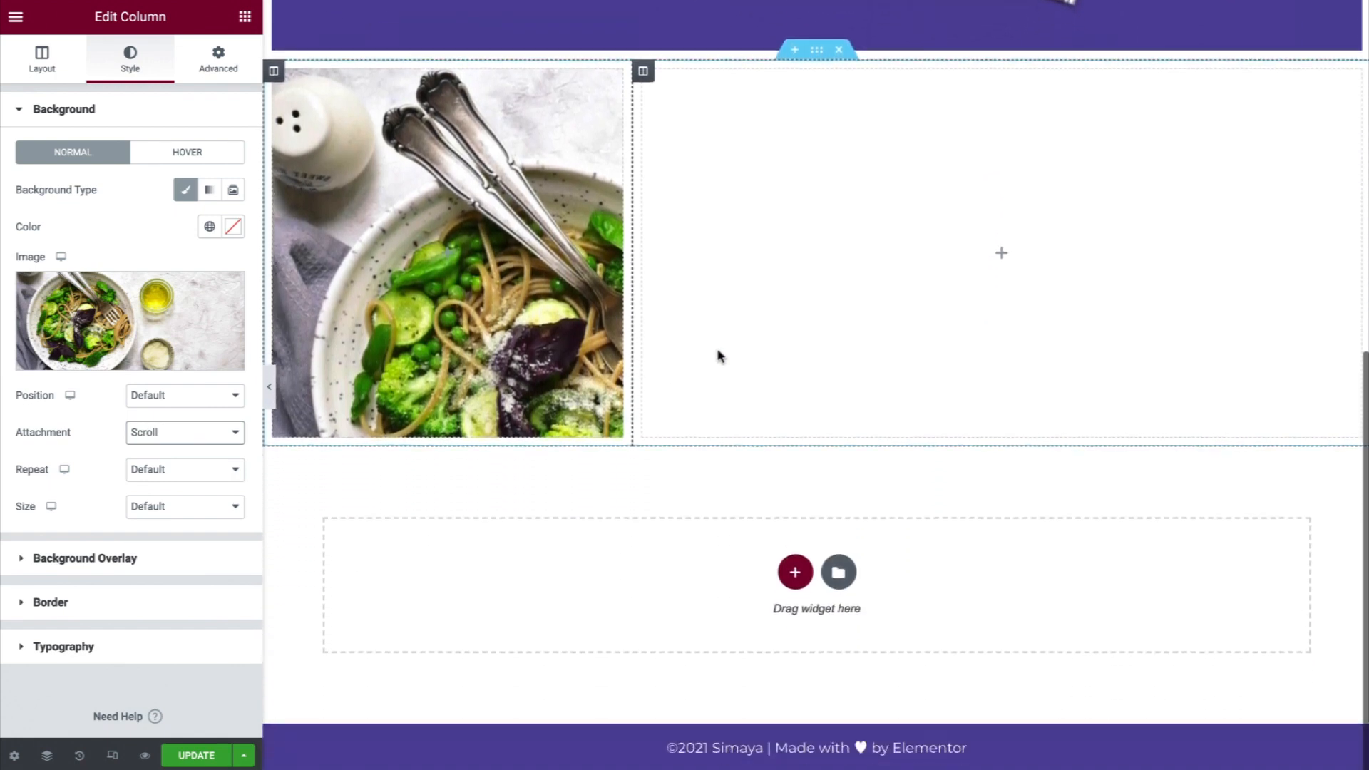
Set the column's background image to Fixed attachment, check it on the page, and set its size to Cover
{"action": "left_click", "coordinate": [229, 434]}
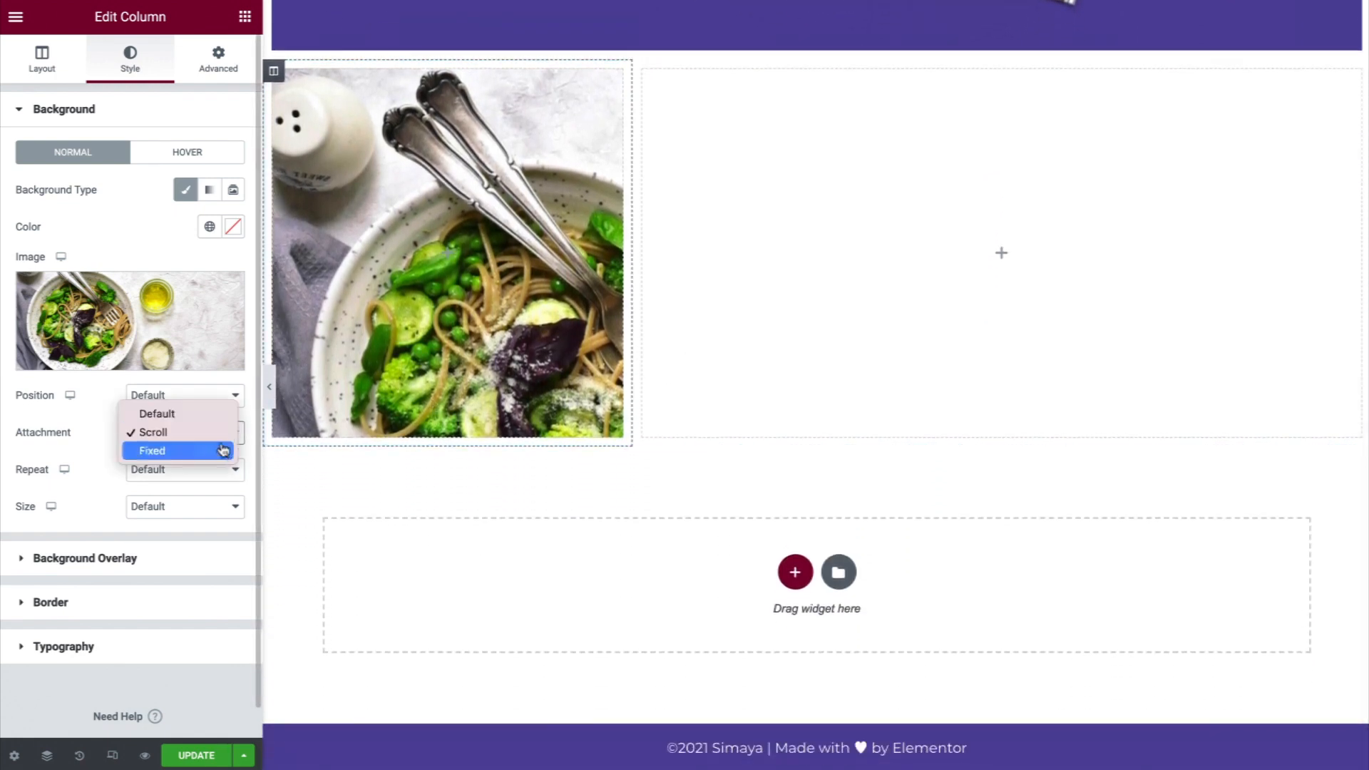
{"action": "left_click", "coordinate": [221, 449]}
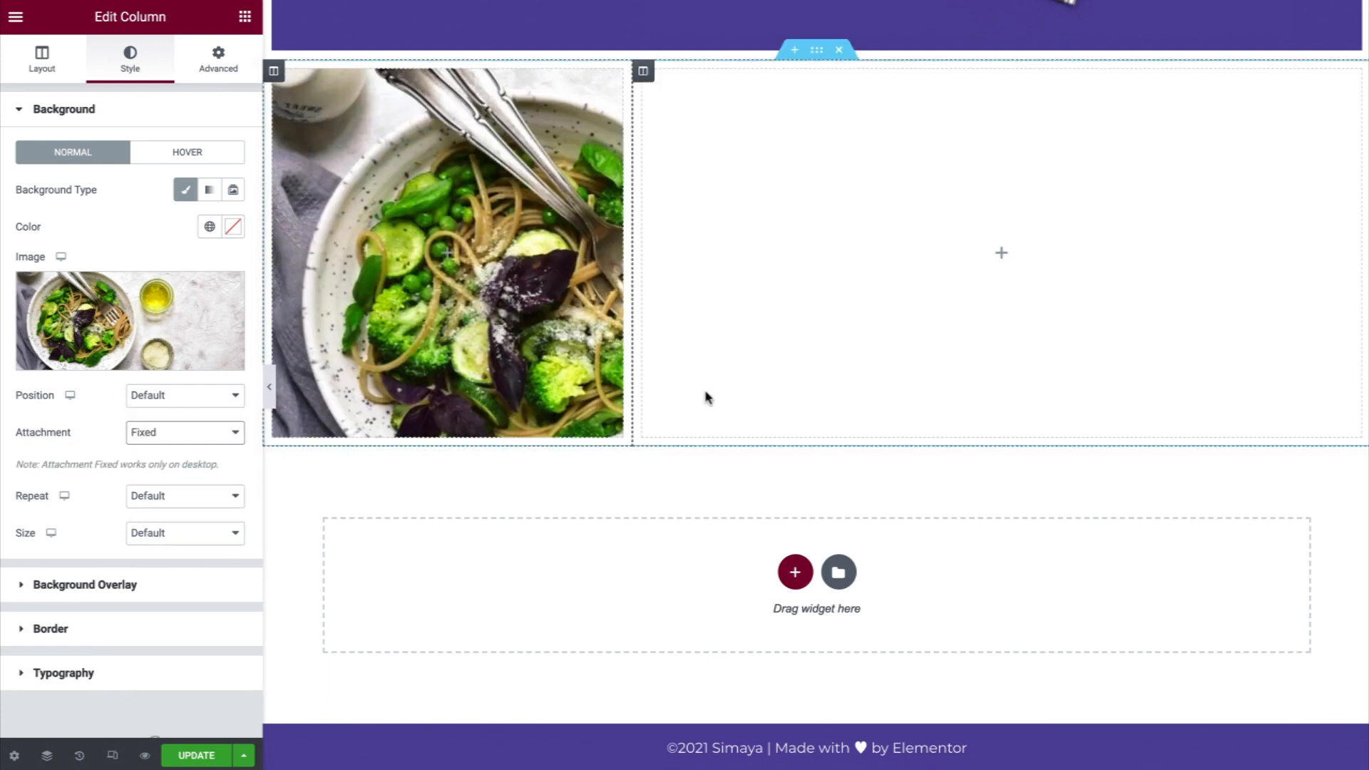
{"action": "scroll", "coordinate": [719, 392], "scroll_direction": "up", "scroll_amount": 3}
{"action": "scroll", "coordinate": [719, 391], "scroll_direction": "down", "scroll_amount": 4}
{"action": "left_click", "coordinate": [229, 536]}
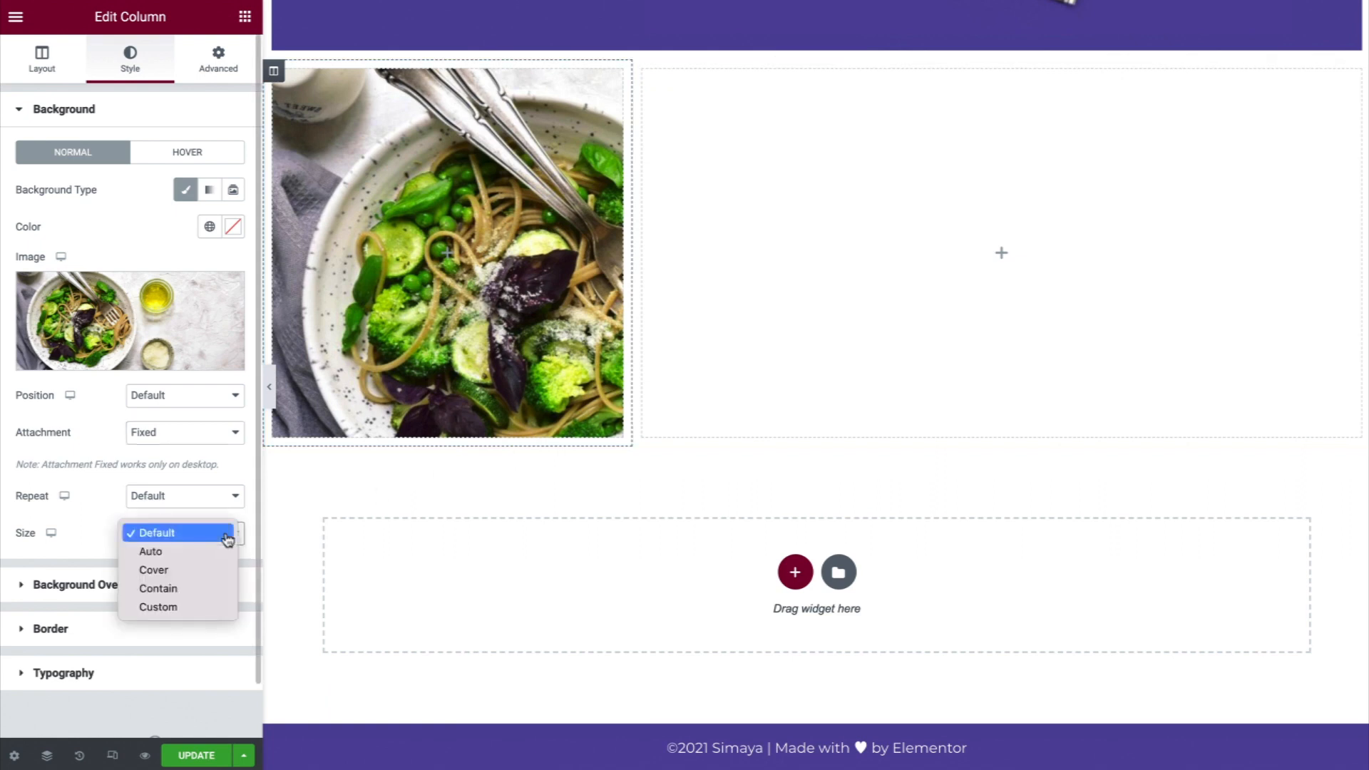
{"action": "left_click", "coordinate": [204, 576]}
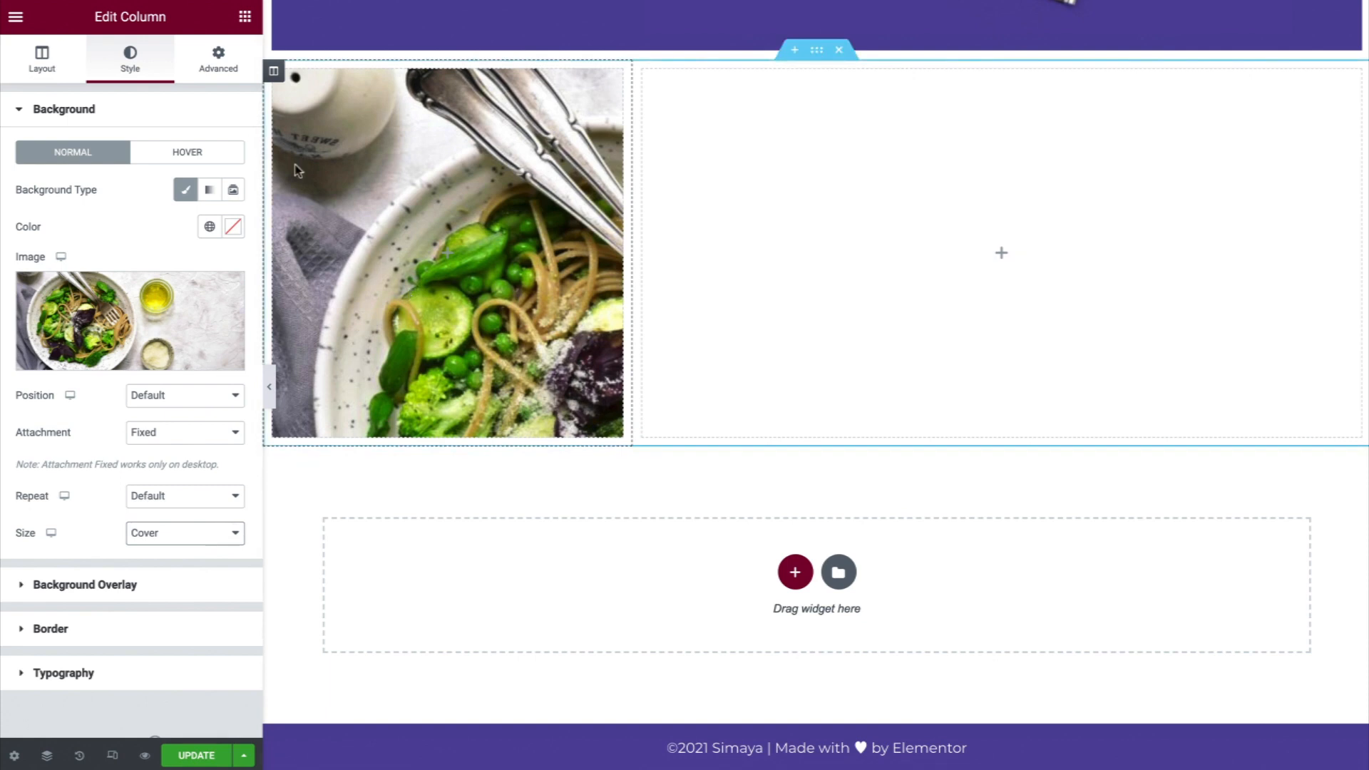
Add a Spacer widget to the pasta image column and set its space to 300 px
{"action": "left_click", "coordinate": [229, 72]}
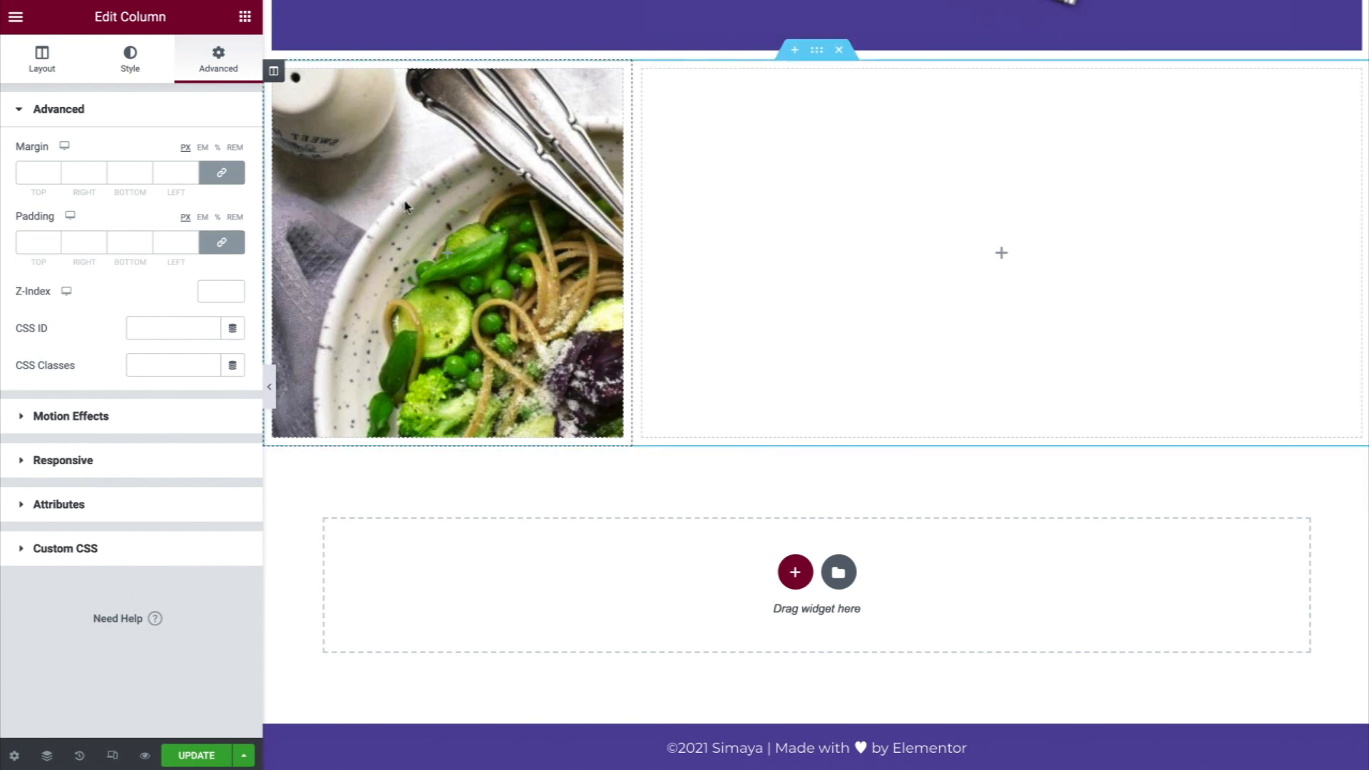
{"action": "left_click", "coordinate": [245, 16]}
{"action": "left_click_drag", "start_coordinate": [199, 447], "coordinate": [380, 297]}
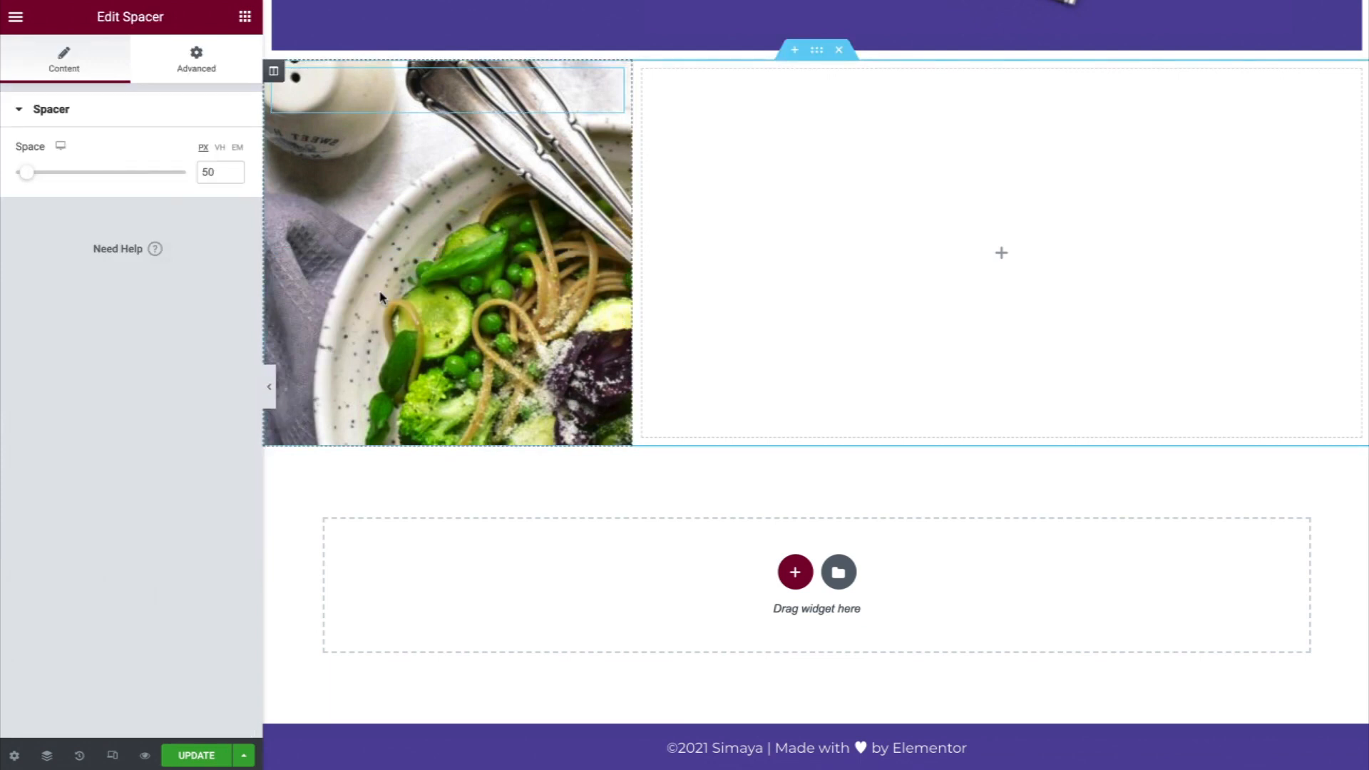
{"action": "left_click", "coordinate": [212, 172]}
{"action": "double_click", "coordinate": [208, 172]}
{"action": "type", "text": "300"}
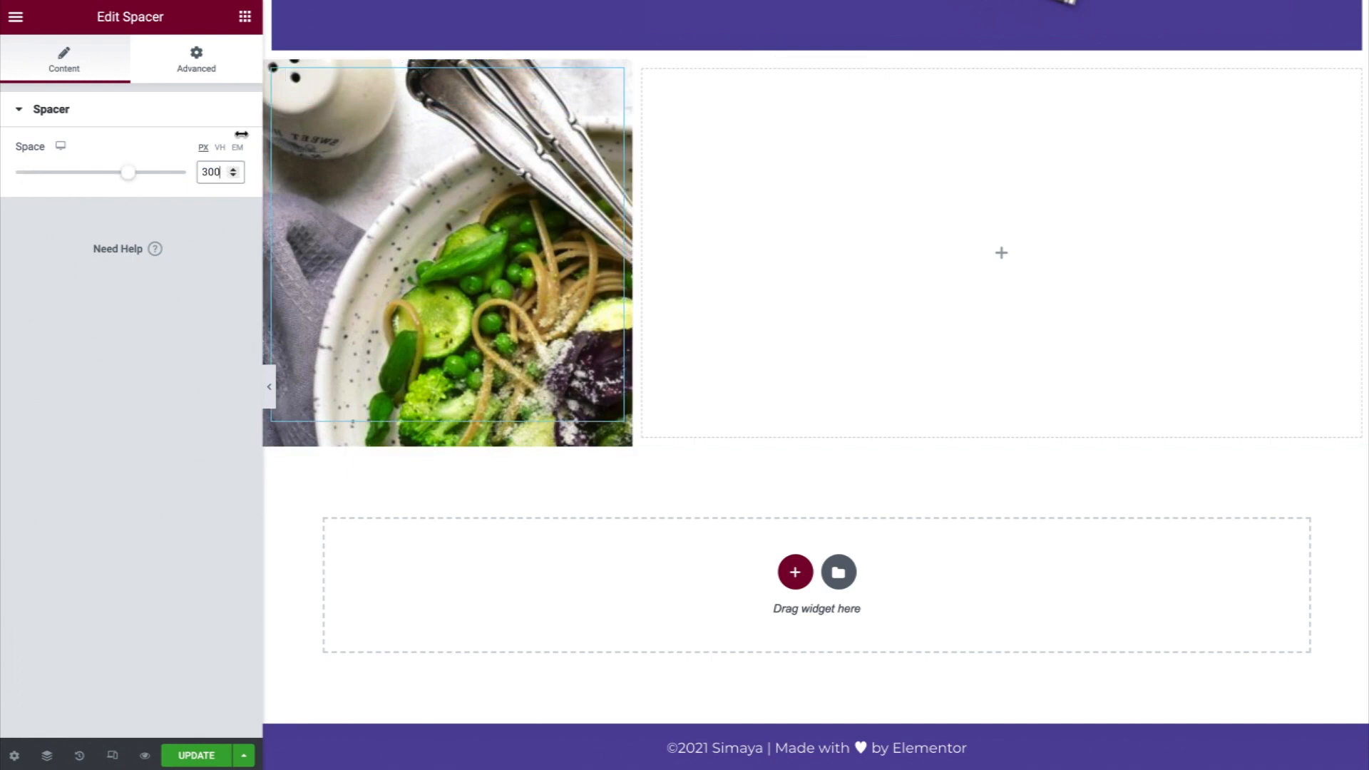
Try a 30 px margin on all sides of the pasta image column and clear it again
{"action": "left_click", "coordinate": [275, 73]}
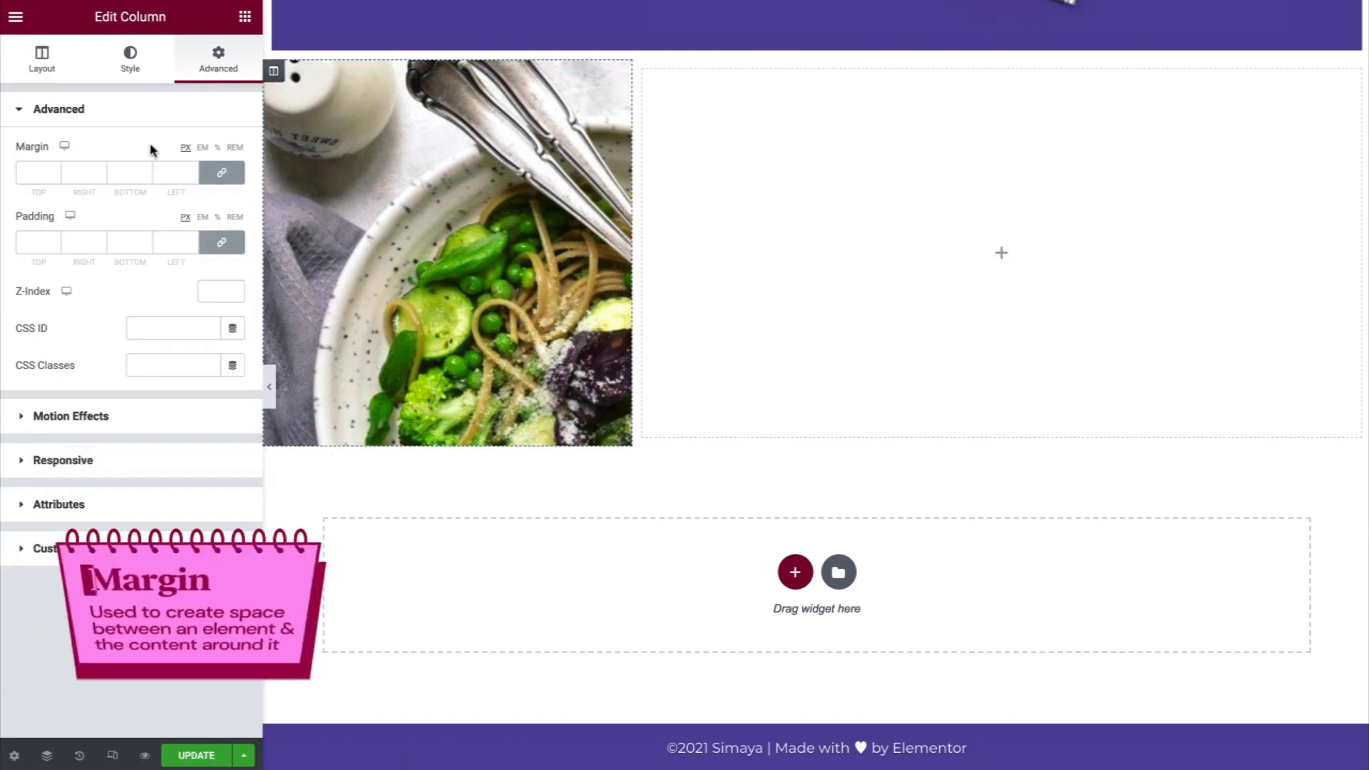
{"action": "left_click", "coordinate": [191, 170]}
{"action": "left_click_drag", "start_coordinate": [191, 171], "coordinate": [191, 170]}
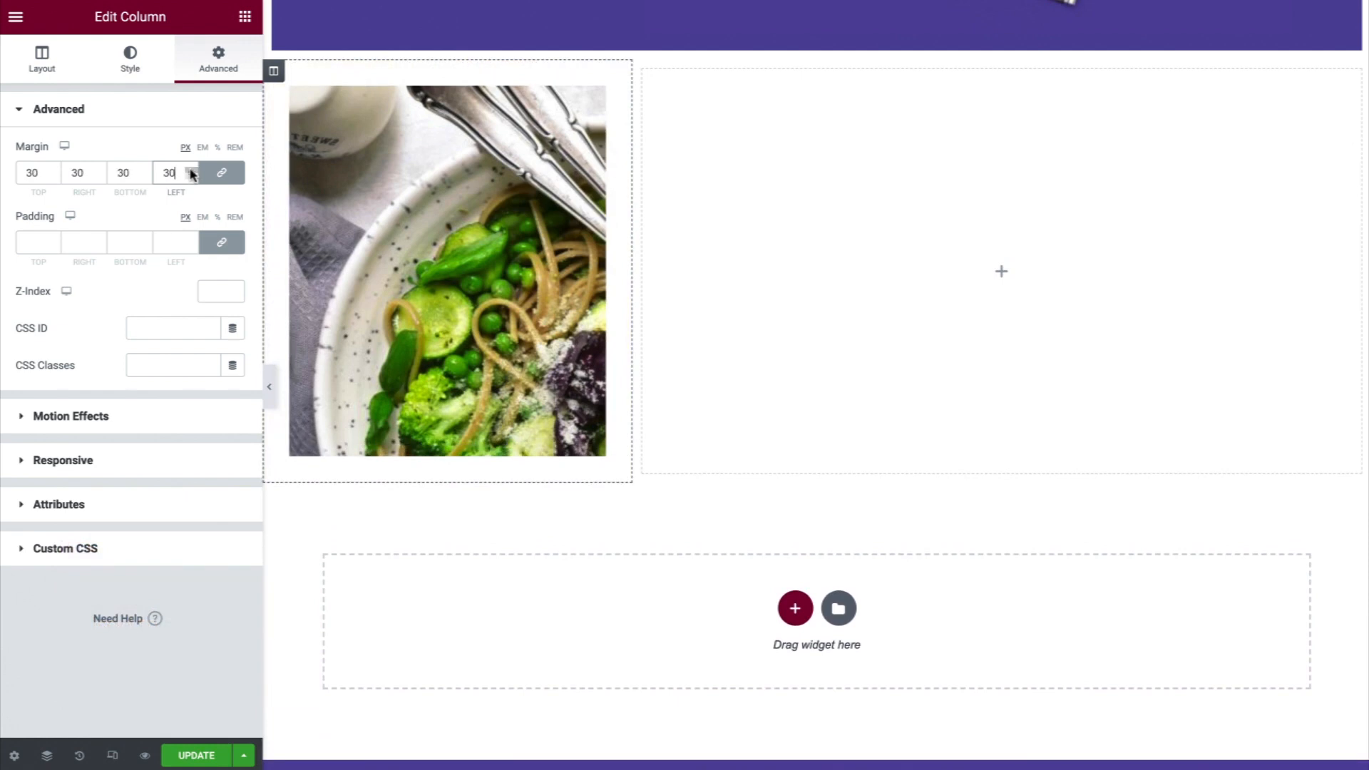
{"action": "key", "text": "BackSpace"}
{"action": "key", "text": "BackSpace"}
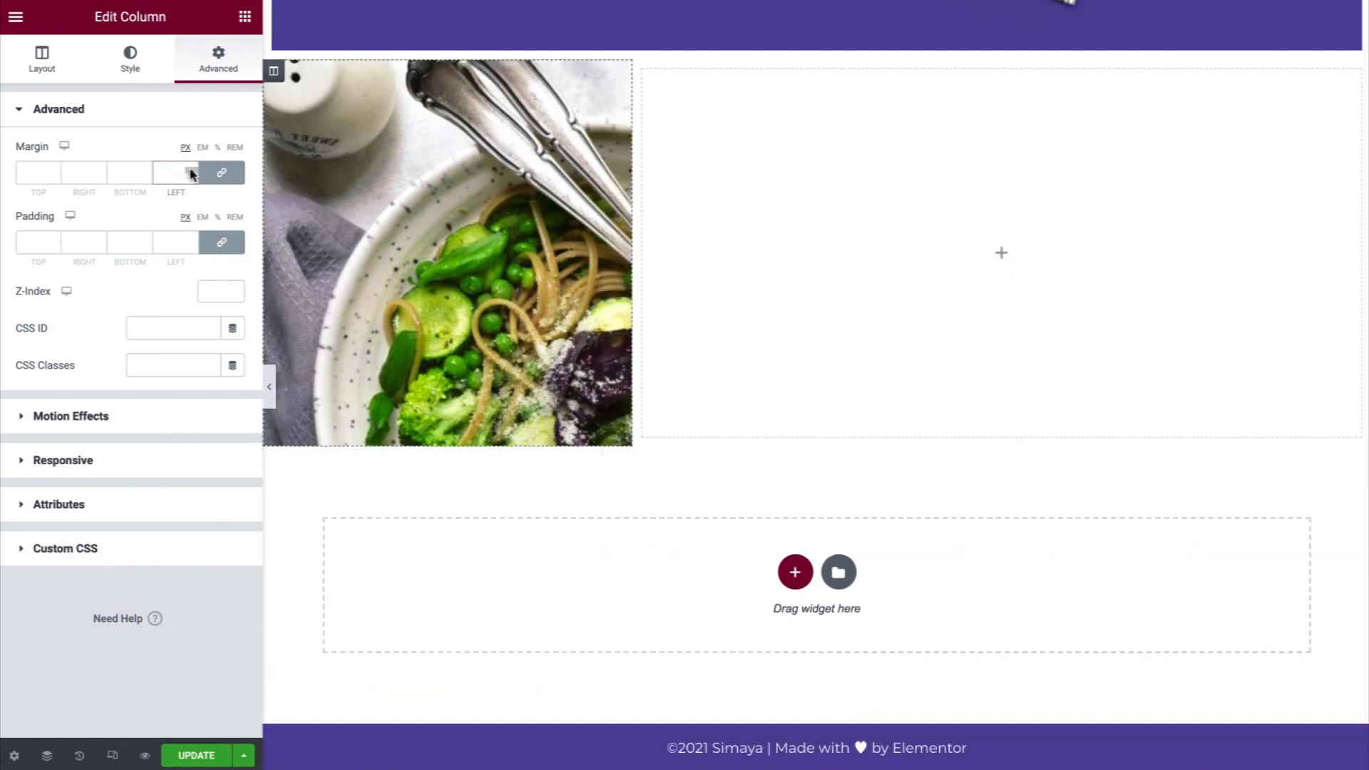
Try increasing amounts of padding on all sides of the pasta image column and clear the value again
{"action": "left_click", "coordinate": [150, 220]}
{"action": "left_click", "coordinate": [175, 242]}
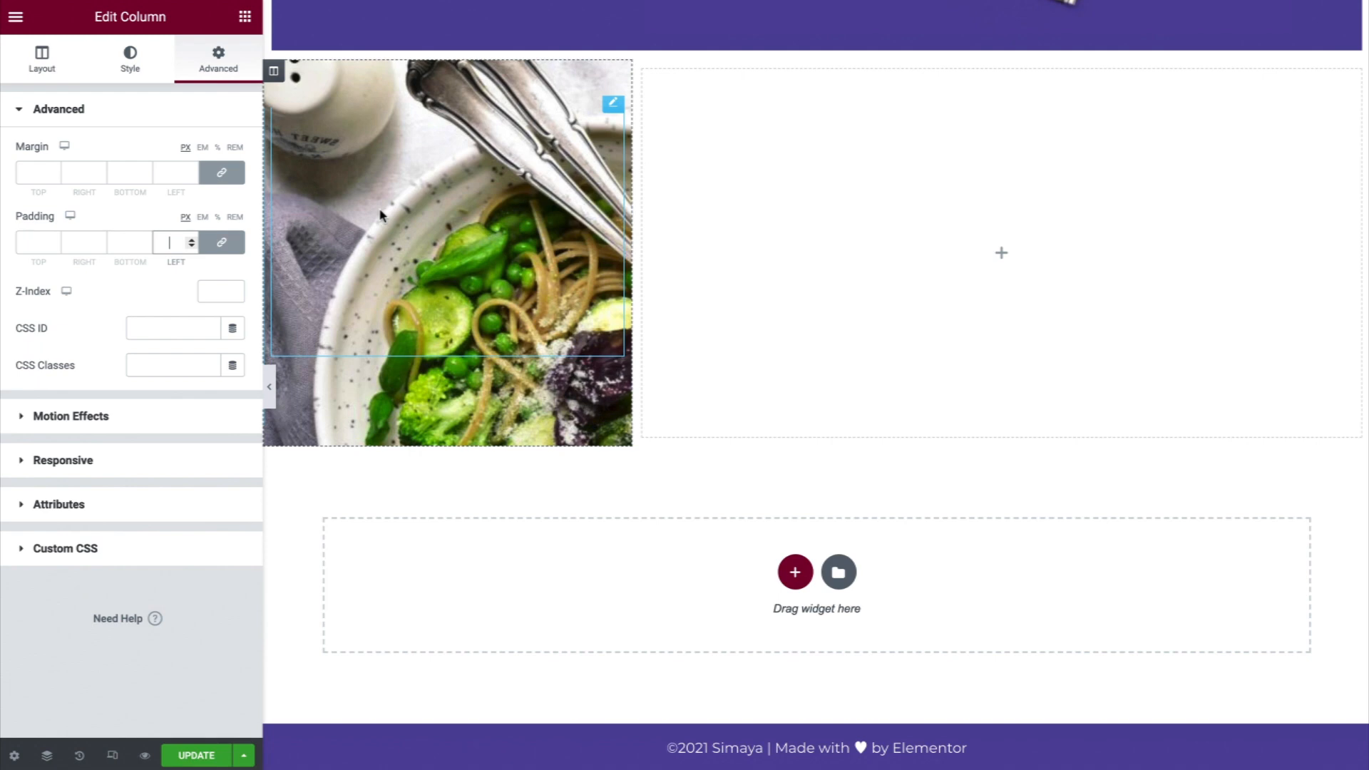
{"action": "type", "text": "32"}
{"action": "key", "text": "Up"}
{"action": "key", "text": "Up"}
{"action": "key", "text": "Up"}
{"action": "key", "text": "Up"}
{"action": "key", "text": "Up"}
{"action": "key", "text": "Up"}
{"action": "key", "text": "Up"}
{"action": "key", "text": "Up"}
{"action": "key", "text": "Up"}
{"action": "key", "text": "Up"}
{"action": "key", "text": "Up"}
{"action": "key", "text": "Up"}
{"action": "key", "text": "Up"}
{"action": "key", "text": "Up"}
{"action": "key", "text": "Up"}
{"action": "key", "text": "Up"}
{"action": "key", "text": "Up"}
{"action": "key", "text": "Up"}
{"action": "key", "text": "Up"}
{"action": "key", "text": "Up"}
{"action": "key", "text": "Up"}
{"action": "key", "text": "Up"}
{"action": "key", "text": "Up"}
{"action": "key", "text": "Up"}
{"action": "key", "text": "BackSpace"}
{"action": "key", "text": "BackSpace"}
Set the pasta image column's margin to 10 px on all sides
{"action": "left_click", "coordinate": [174, 171]}
{"action": "type", "text": "10"}
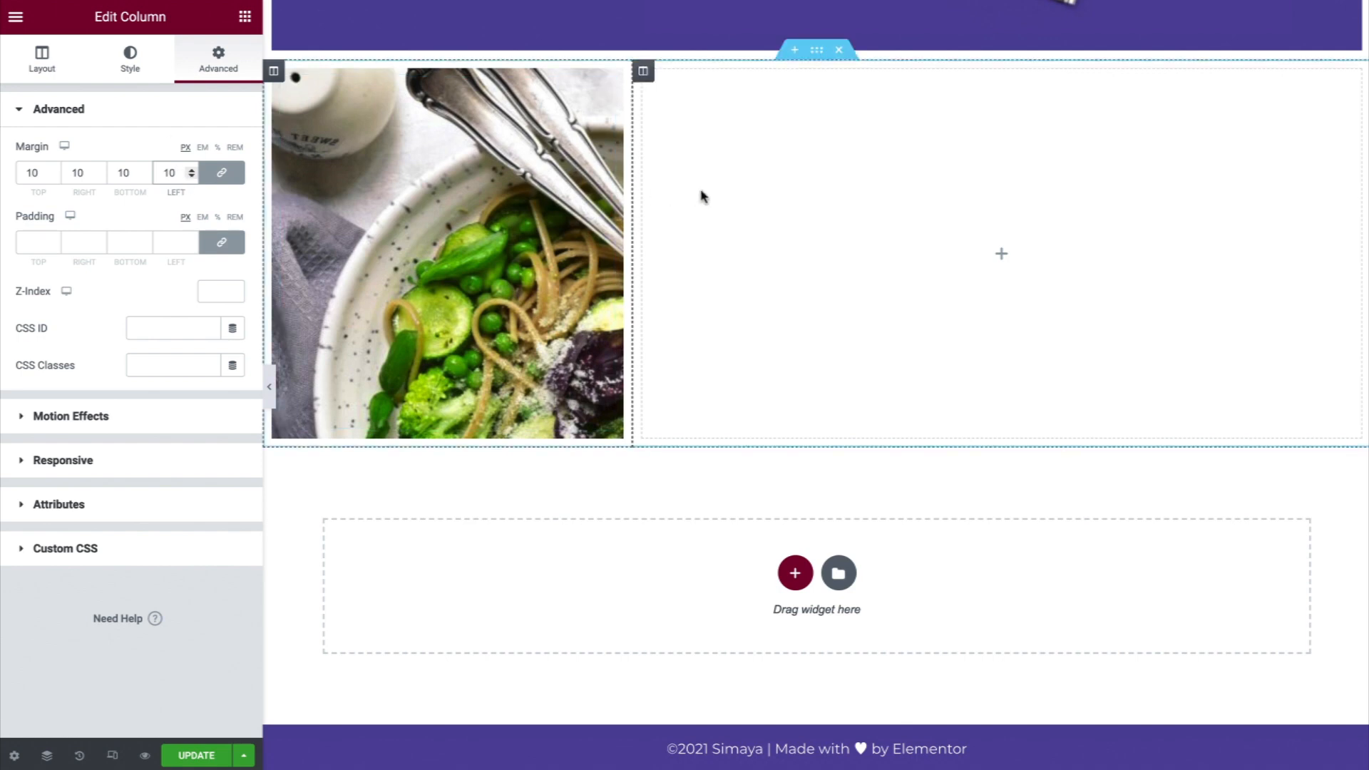
Add a Heading widget to the empty column beside the pasta image with the title "· FRESH & BIO ·"
{"action": "left_click", "coordinate": [245, 17]}
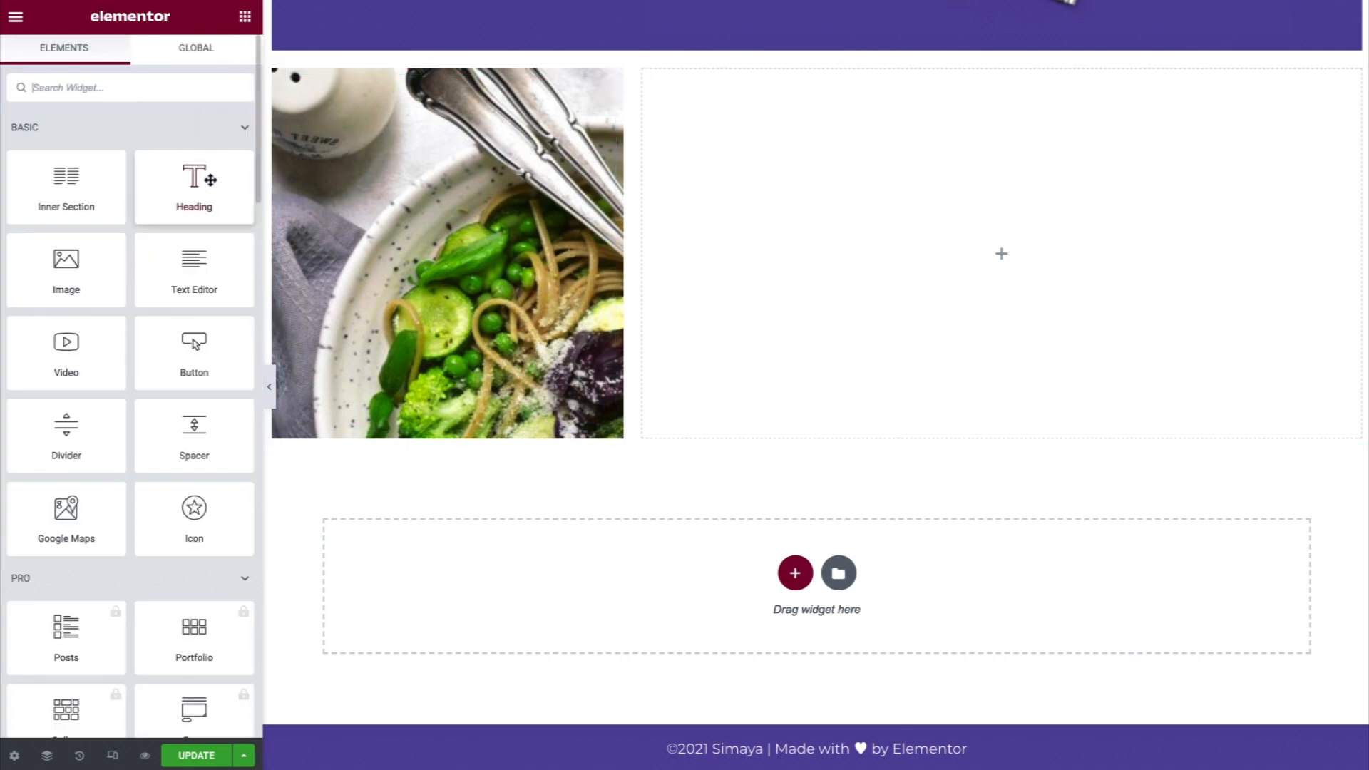
{"action": "mouse_move", "coordinate": [198, 183]}
{"action": "left_mouse_down"}
{"action": "mouse_move", "coordinate": [357, 221]}
{"action": "mouse_move", "coordinate": [828, 265]}
{"action": "left_mouse_up"}
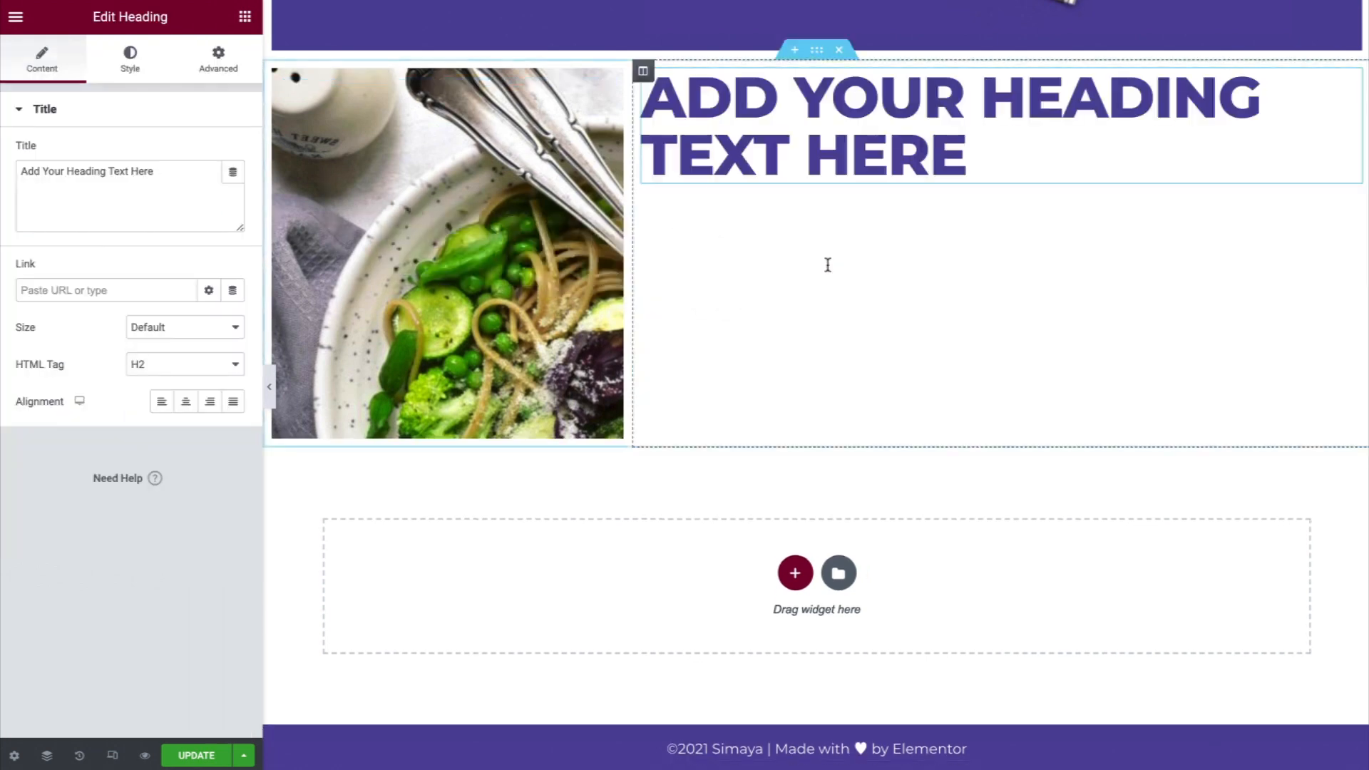
{"action": "left_click", "coordinate": [186, 173]}
{"action": "key", "text": "ctrl+a"}
{"action": "type", "text": "· FRESH & BIO ·"}
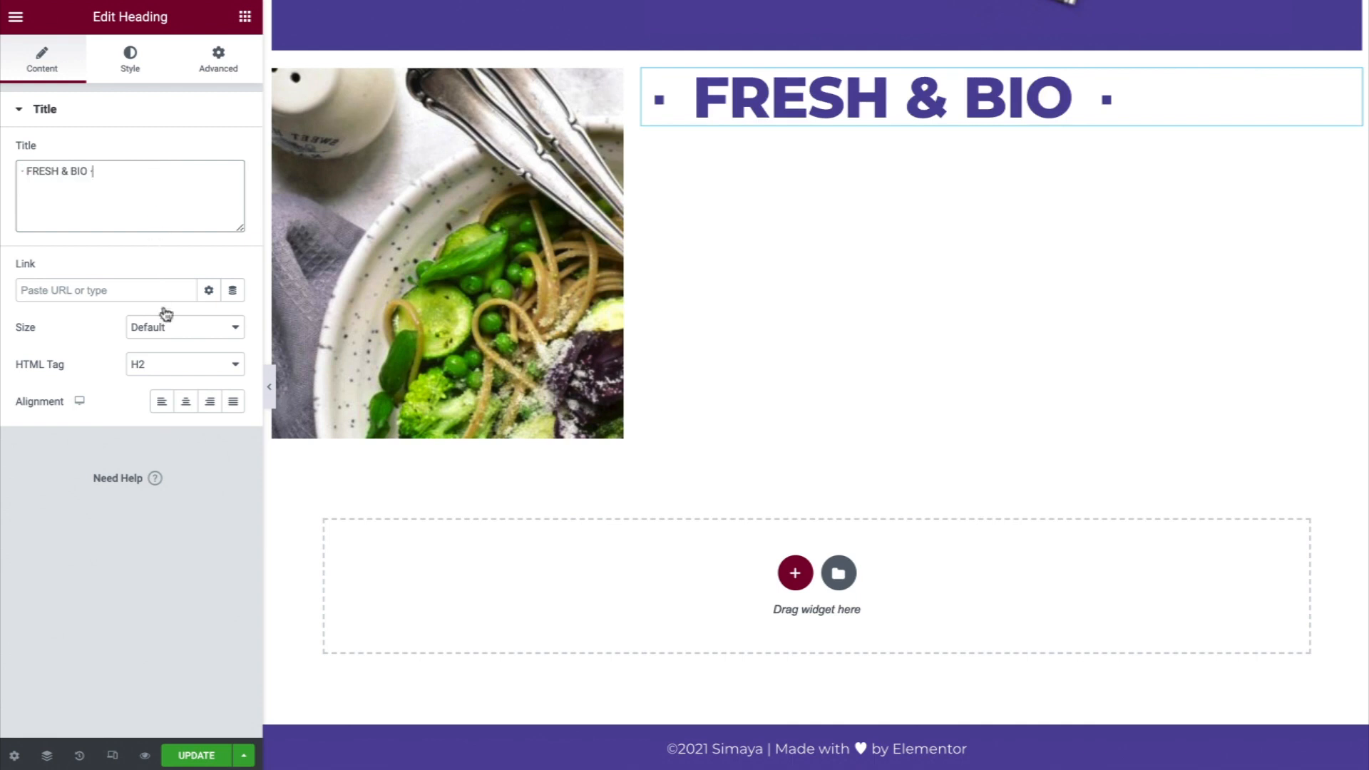
Set the "· FRESH & BIO ·" heading's HTML tag to H3 and apply the Secondary global font
{"action": "left_click", "coordinate": [177, 364]}
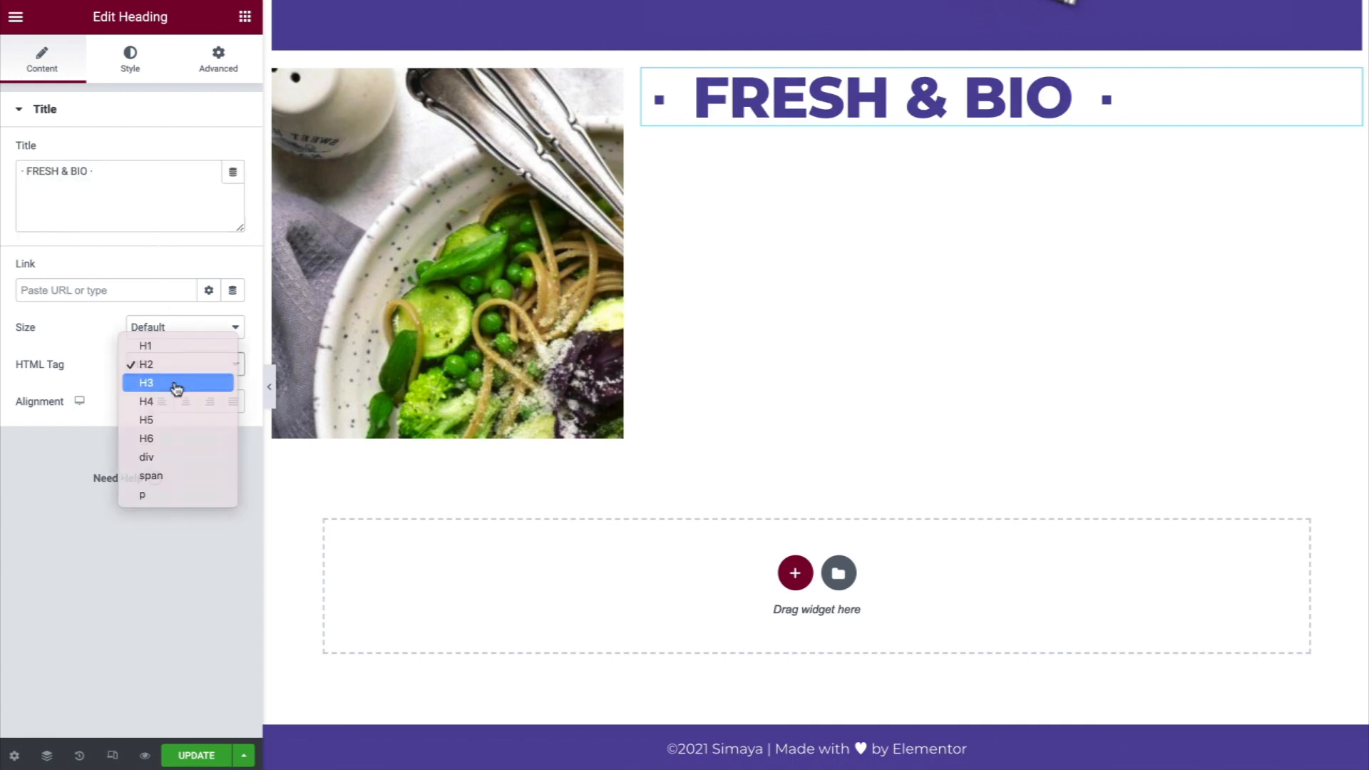
{"action": "left_click", "coordinate": [177, 385]}
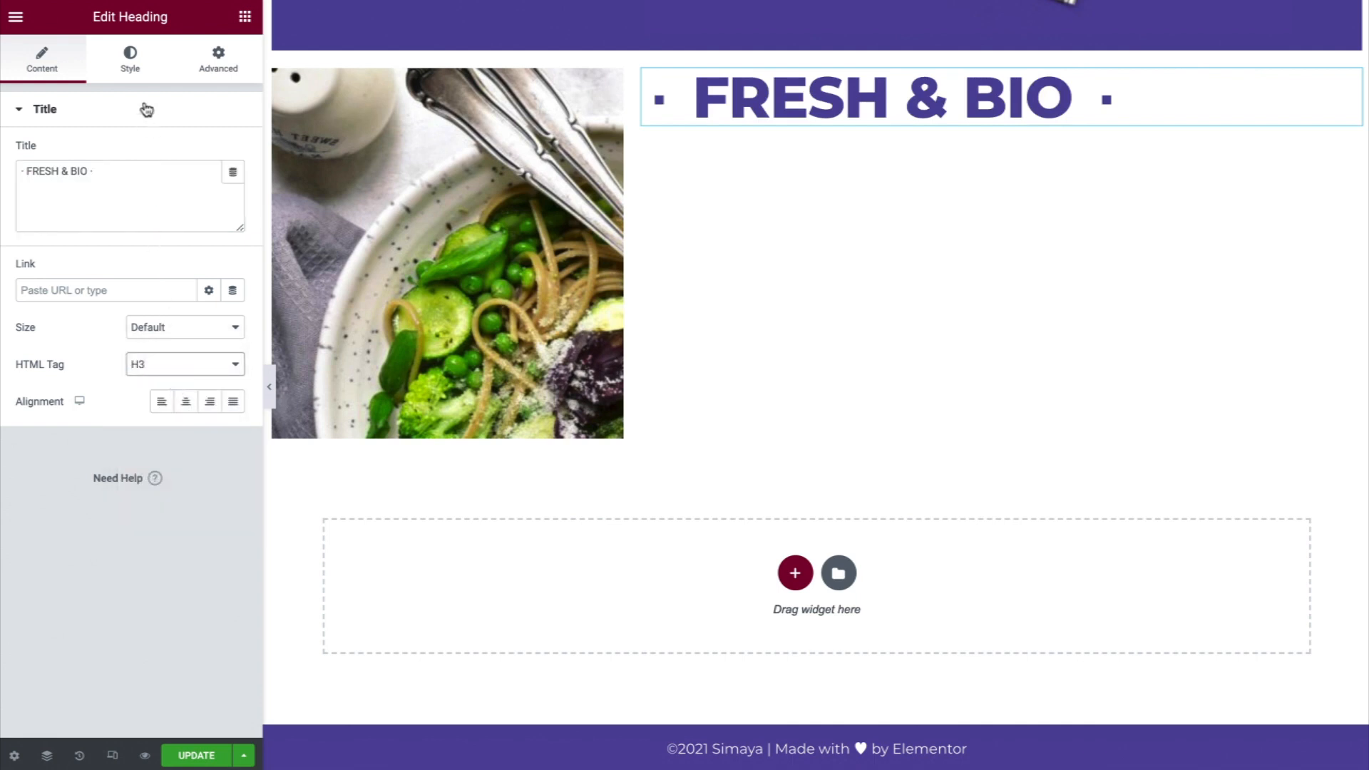
{"action": "left_click", "coordinate": [135, 78]}
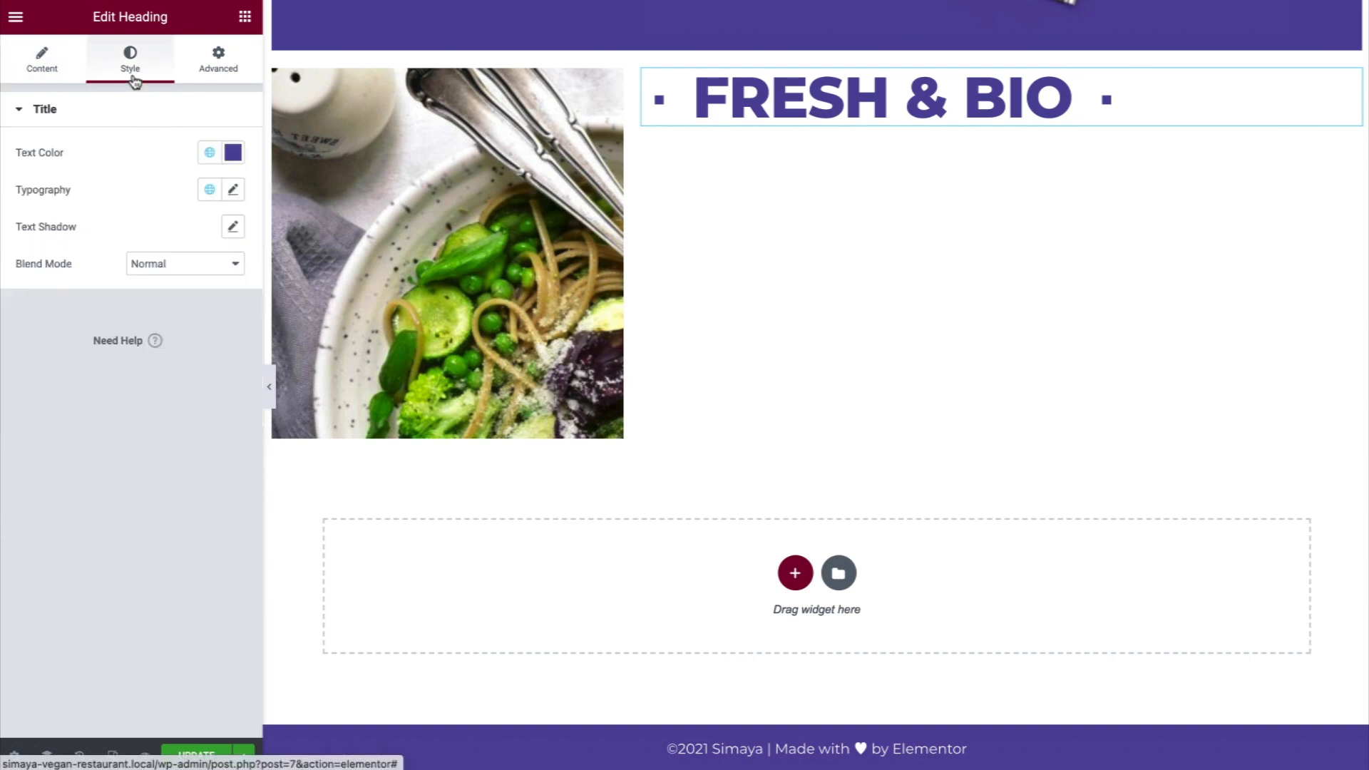
{"action": "left_click", "coordinate": [209, 189]}
{"action": "left_click", "coordinate": [185, 329]}
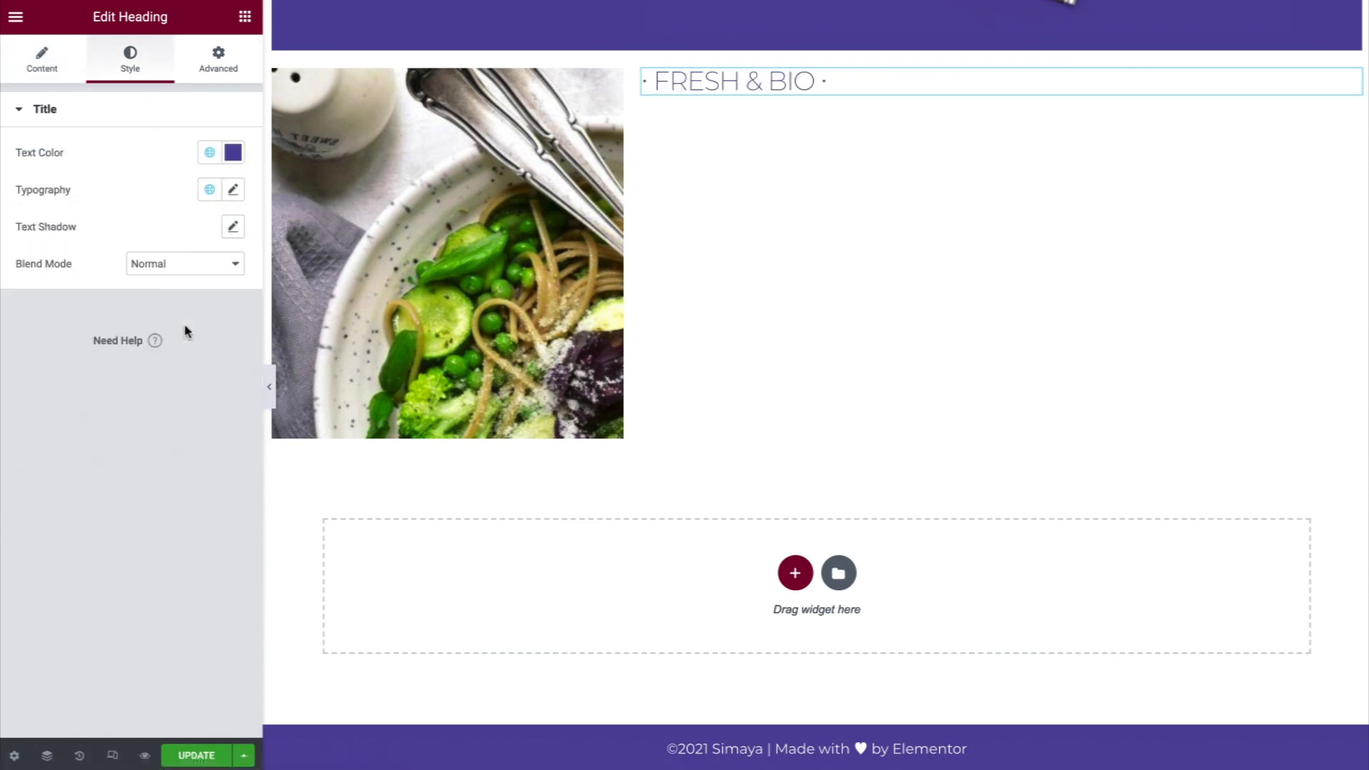
Add a second Heading widget below "· FRESH & BIO ·" with the title "veganism is a joy"
{"action": "left_click", "coordinate": [244, 17]}
{"action": "left_click_drag", "start_coordinate": [199, 178], "coordinate": [742, 107]}
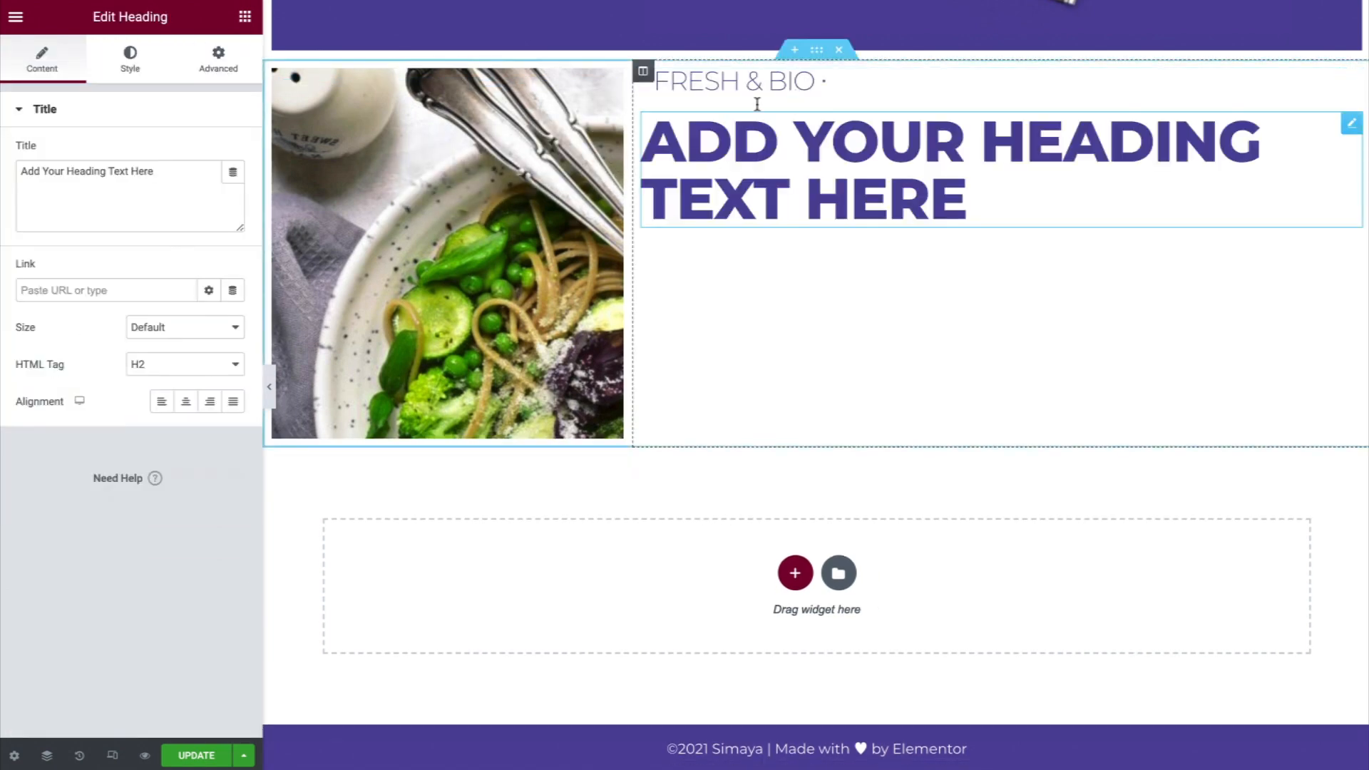
{"action": "left_click", "coordinate": [167, 178]}
{"action": "key", "text": "ctrl+a"}
{"action": "type", "text": "veganism is a joy"}
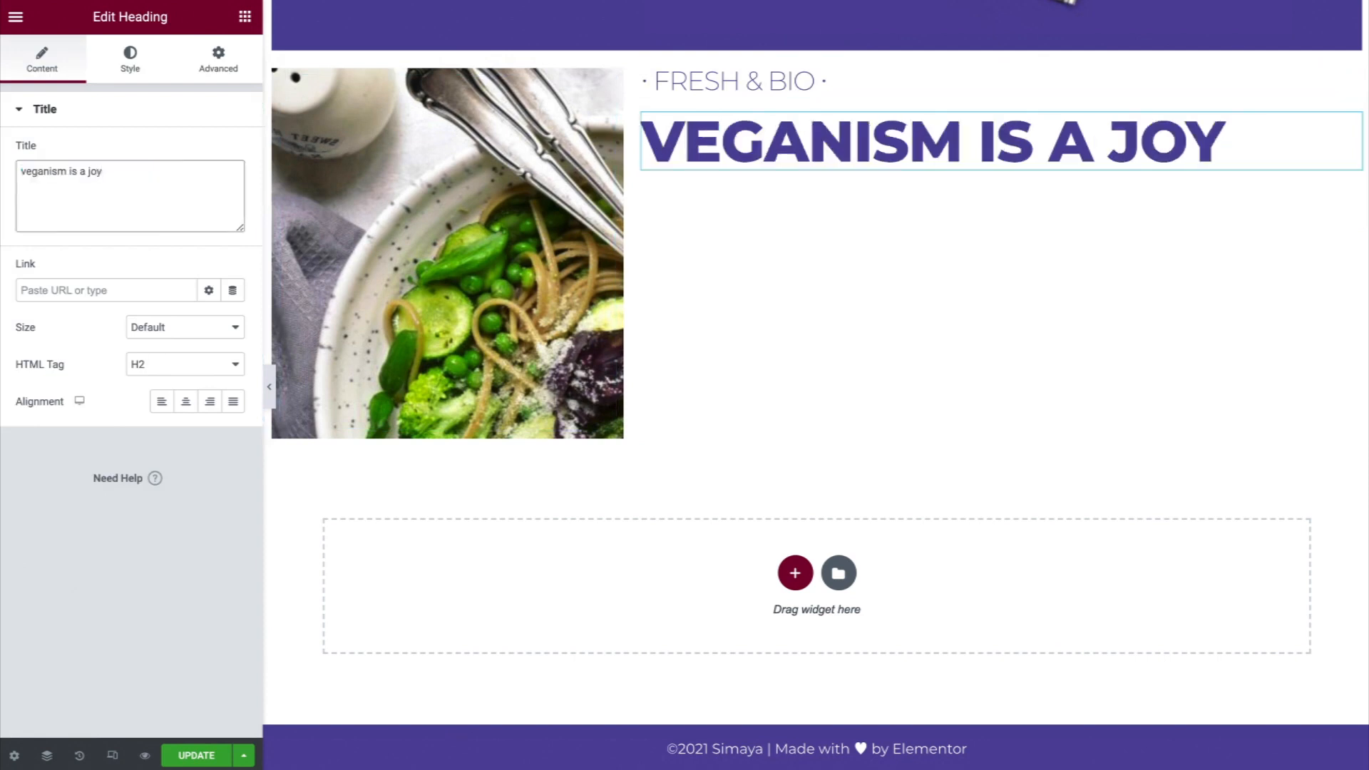
Set the "veganism is a joy" heading's typography to size 40 px and letter spacing -2
{"action": "left_click", "coordinate": [149, 68]}
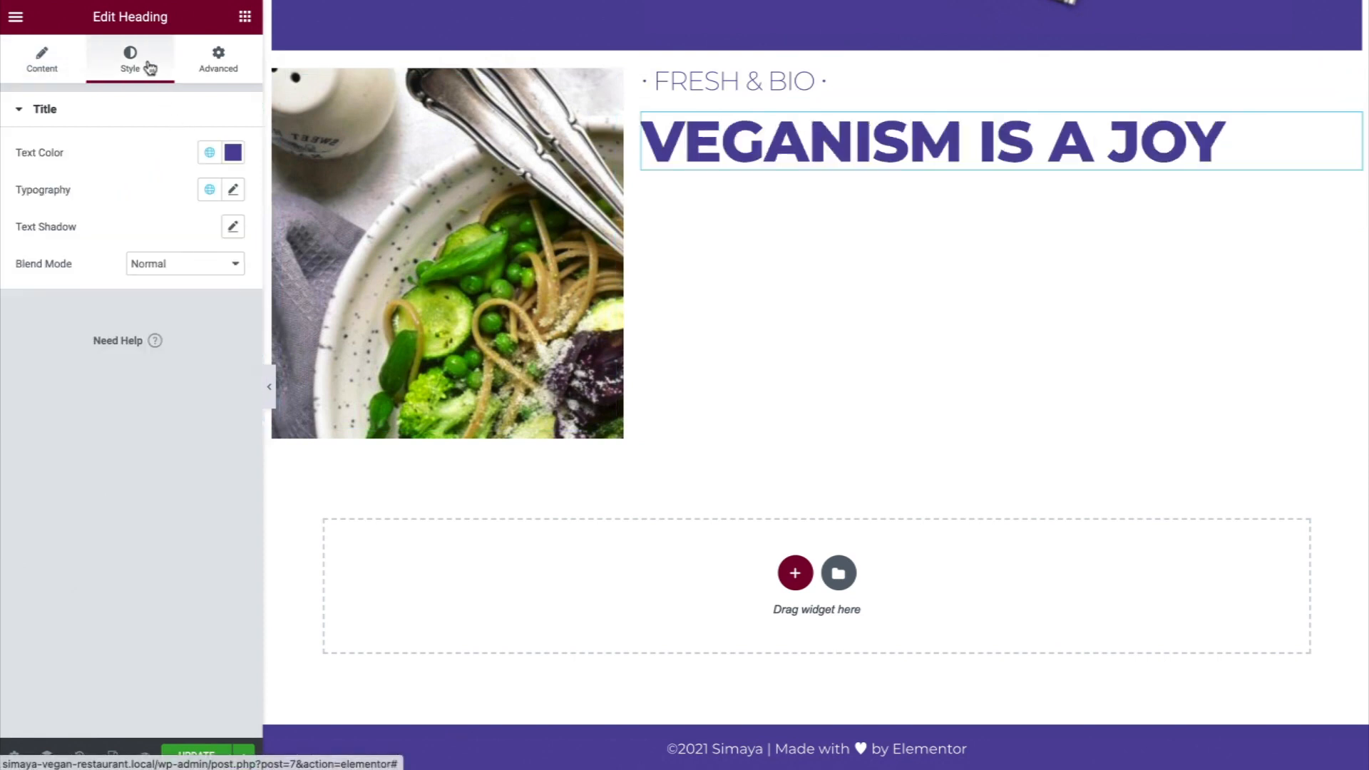
{"action": "left_click", "coordinate": [232, 190]}
{"action": "double_click", "coordinate": [195, 328]}
{"action": "type", "text": "40"}
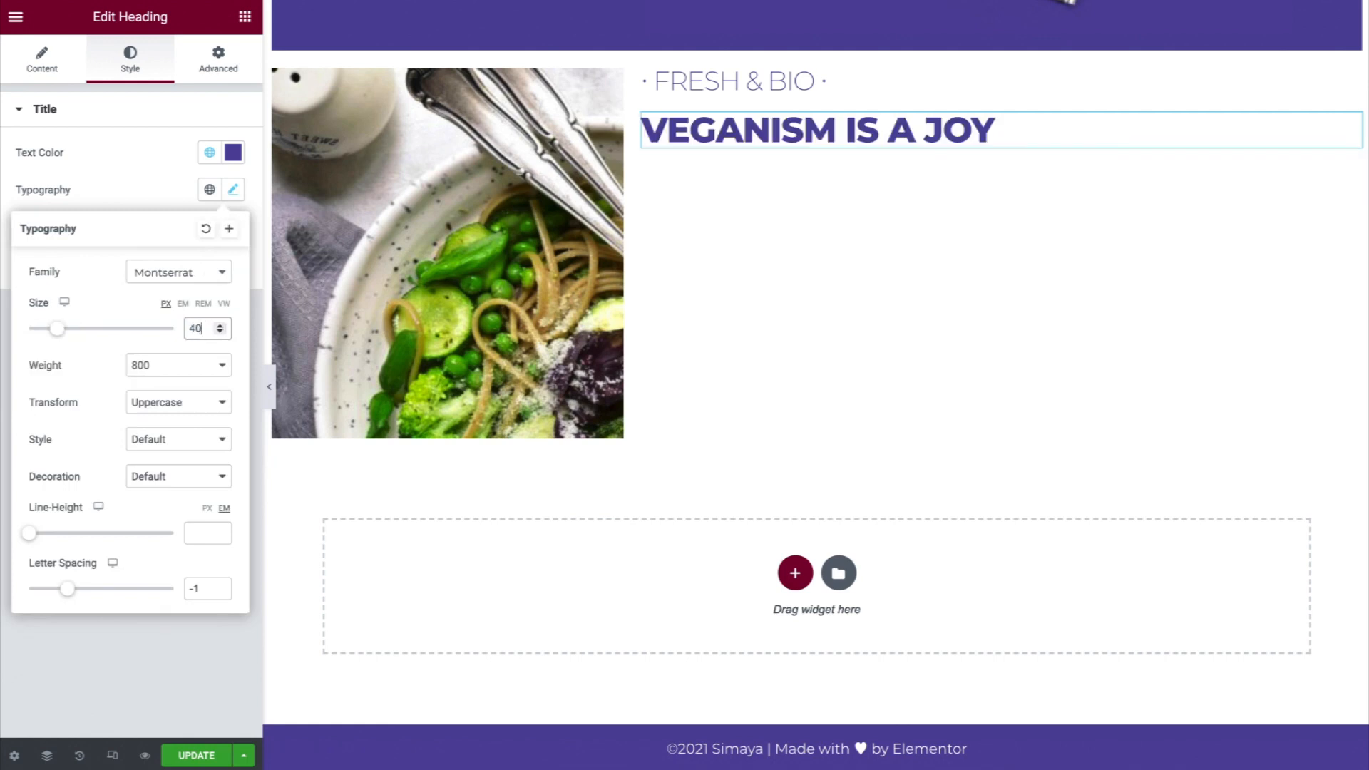
{"action": "left_click", "coordinate": [209, 586]}
{"action": "key", "text": "BackSpace"}
{"action": "type", "text": "2"}
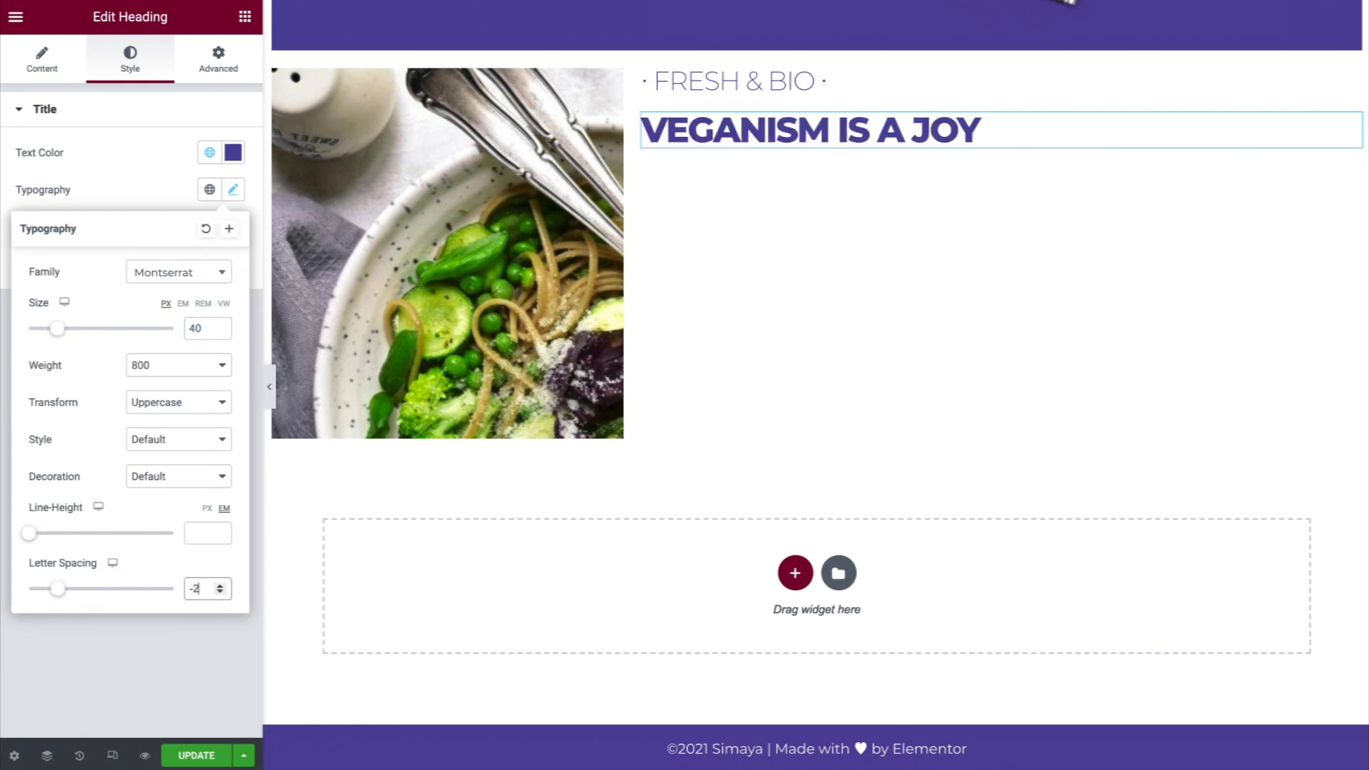
Save the heading's typography as a new global font named "Section Text" and select it from the global fonts
{"action": "left_click", "coordinate": [229, 229]}
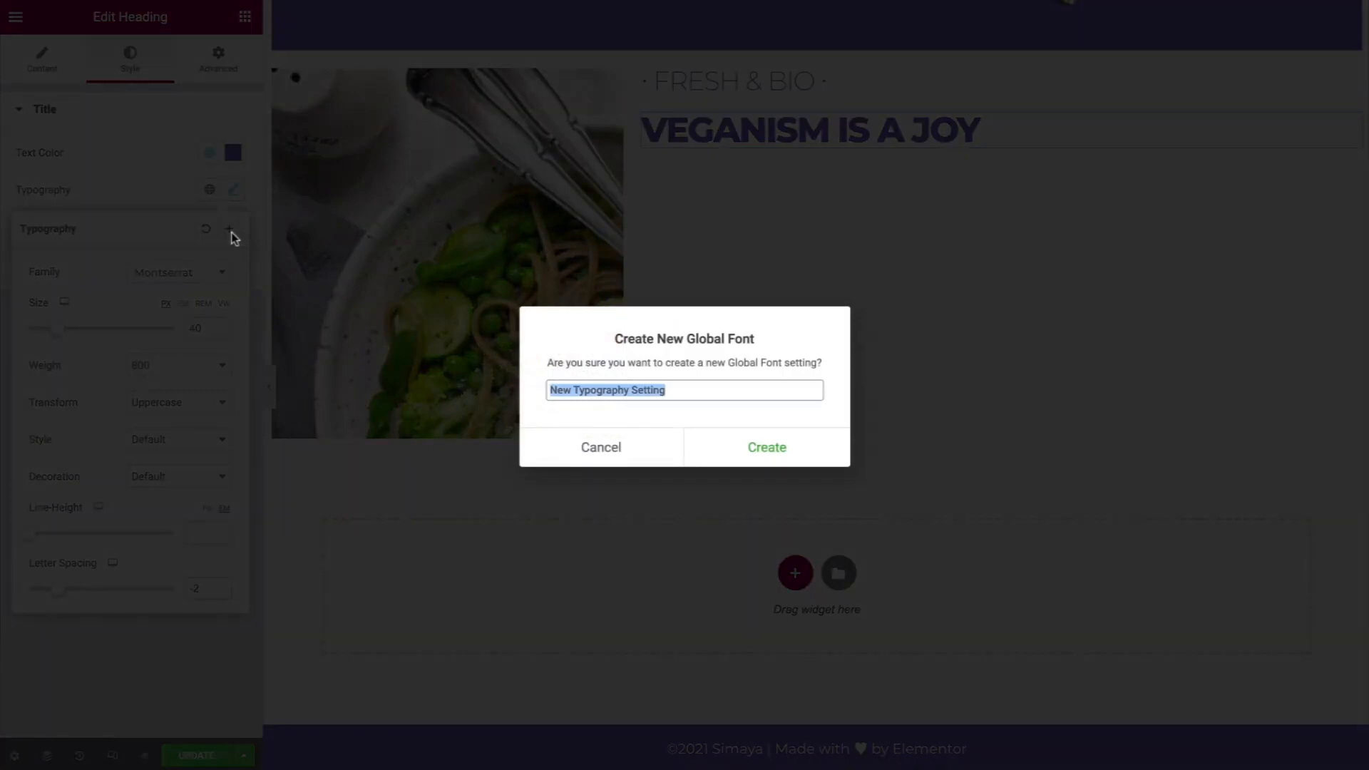
{"action": "type", "text": "Section Text"}
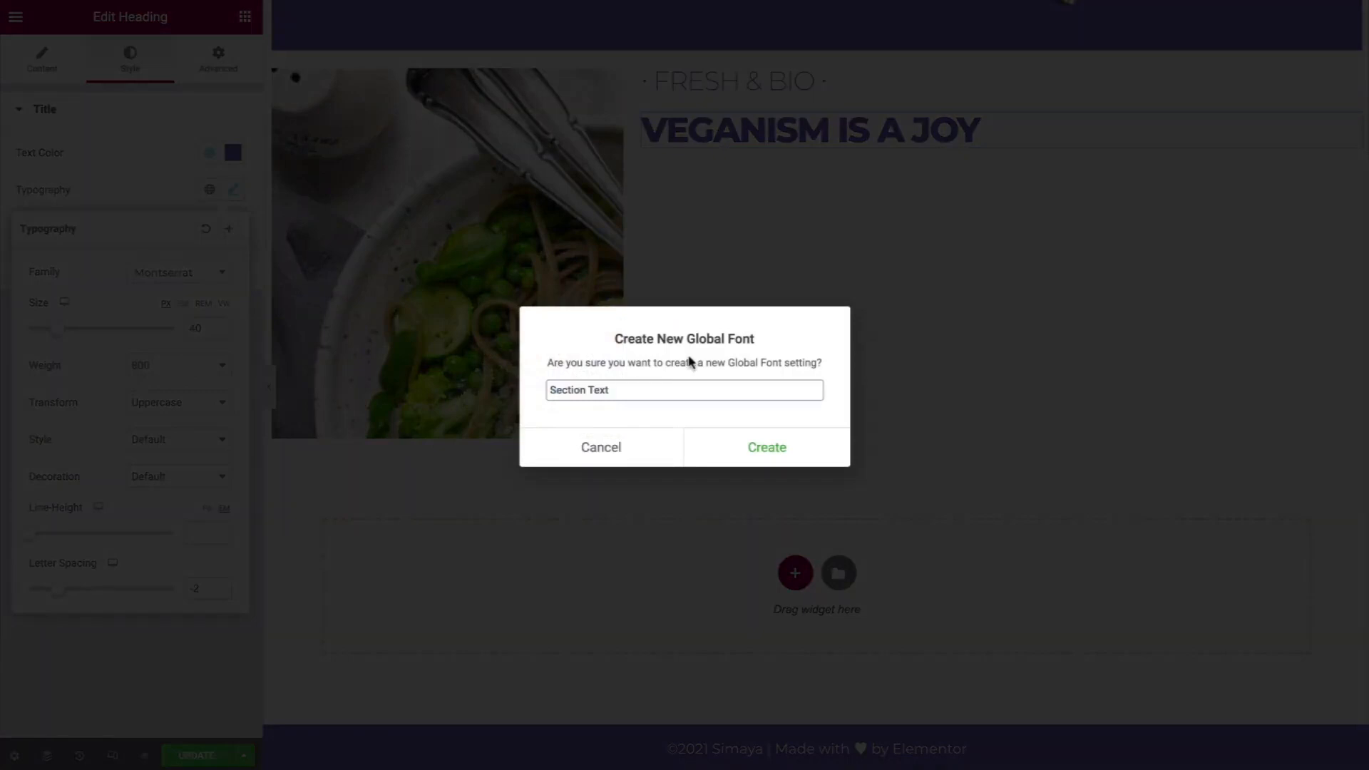
{"action": "left_click", "coordinate": [755, 446]}
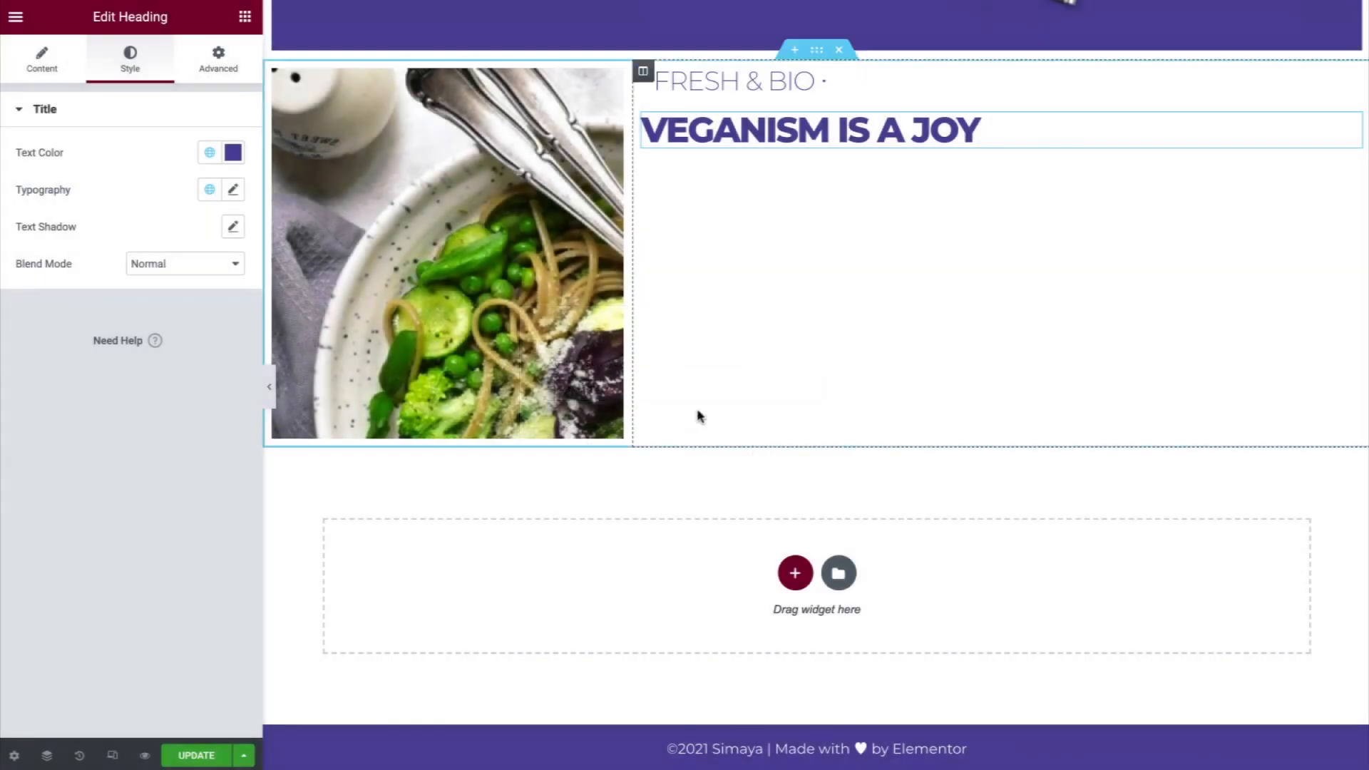
{"action": "left_click", "coordinate": [210, 190]}
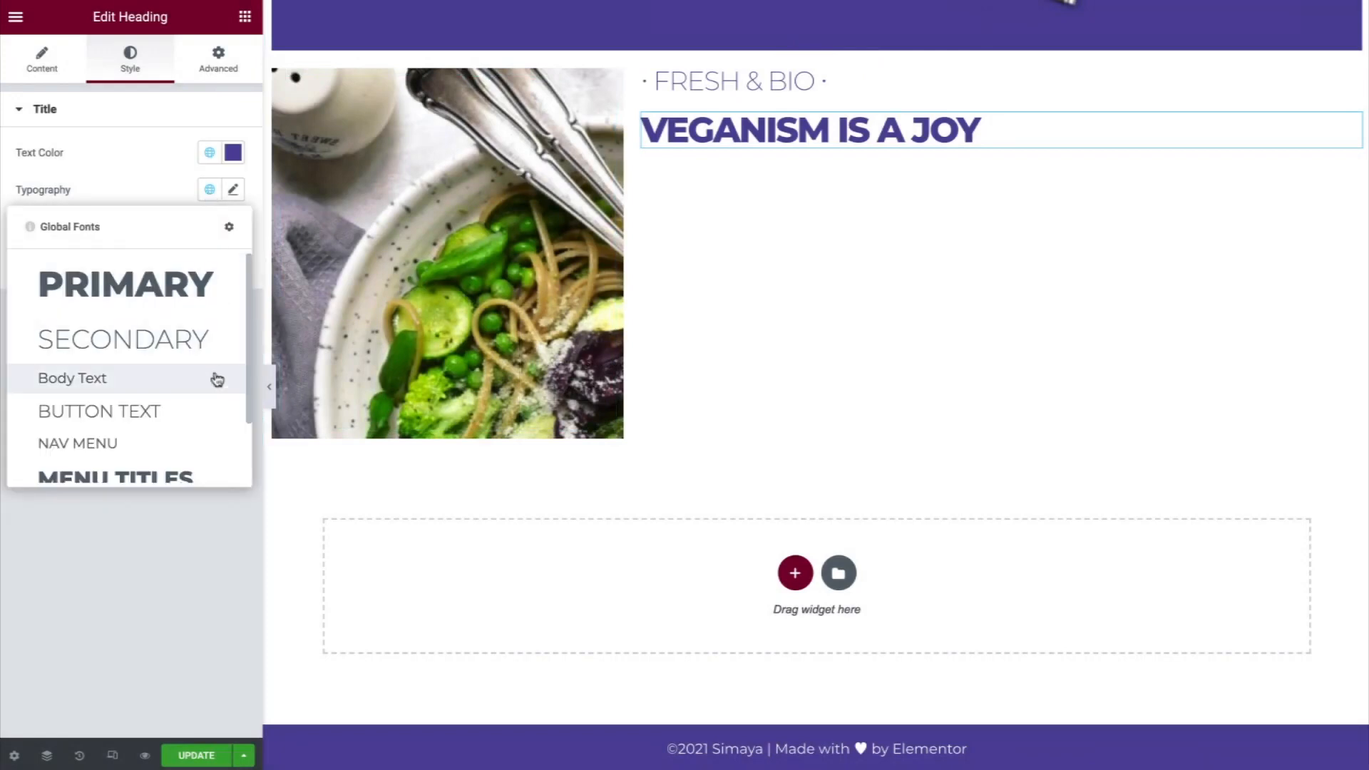
{"action": "scroll", "coordinate": [209, 460], "scroll_direction": "down", "scroll_amount": 2}
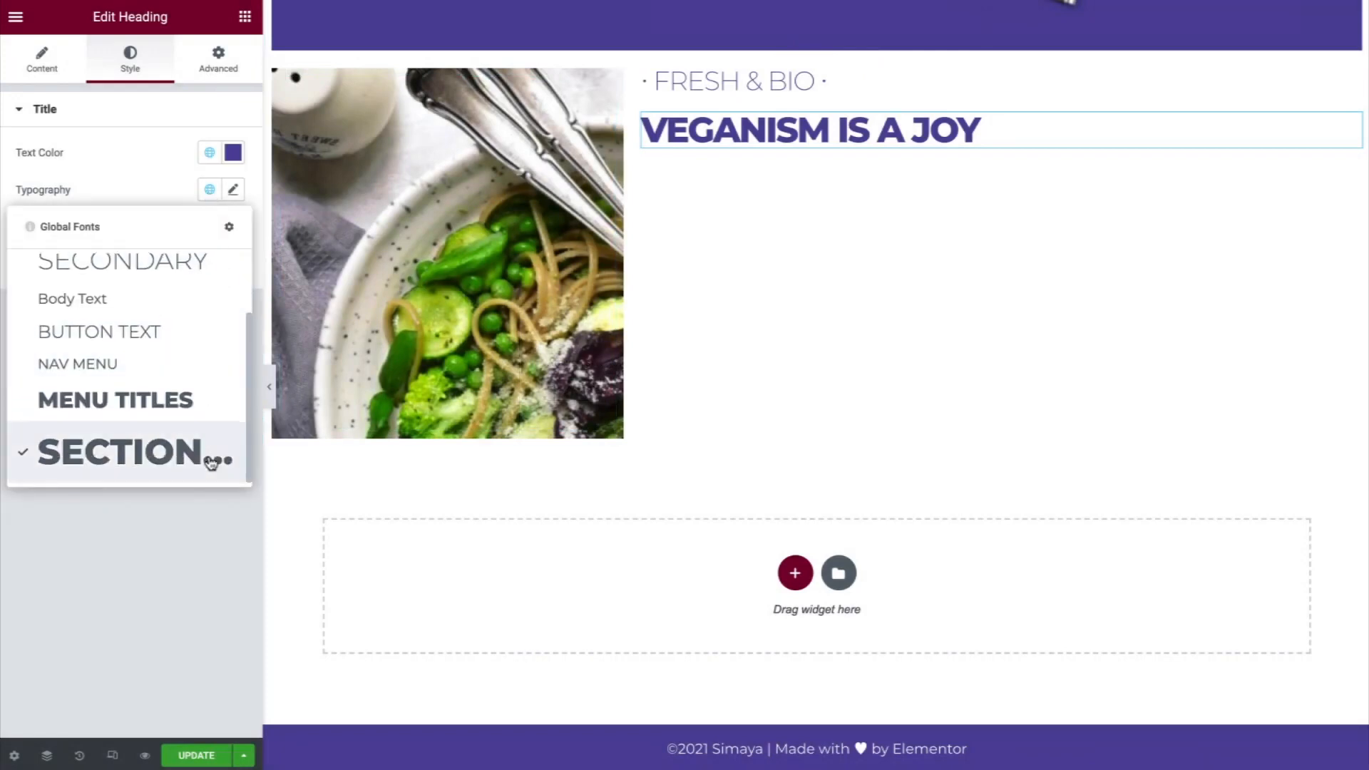
{"action": "left_click", "coordinate": [211, 462]}
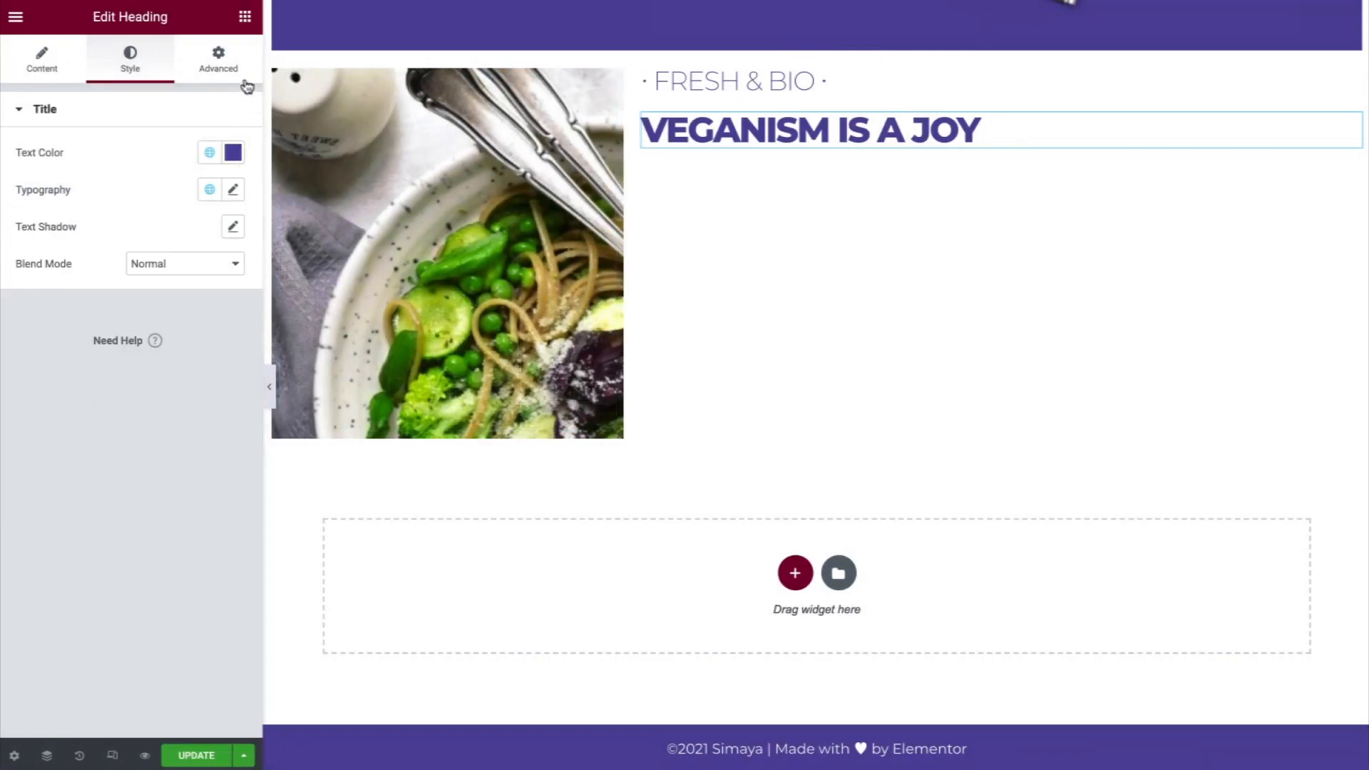
Add a Text Editor widget below the "veganism is a joy" heading and replace its placeholder with the copied Simaya vegan cuisine text
{"action": "left_click", "coordinate": [245, 18]}
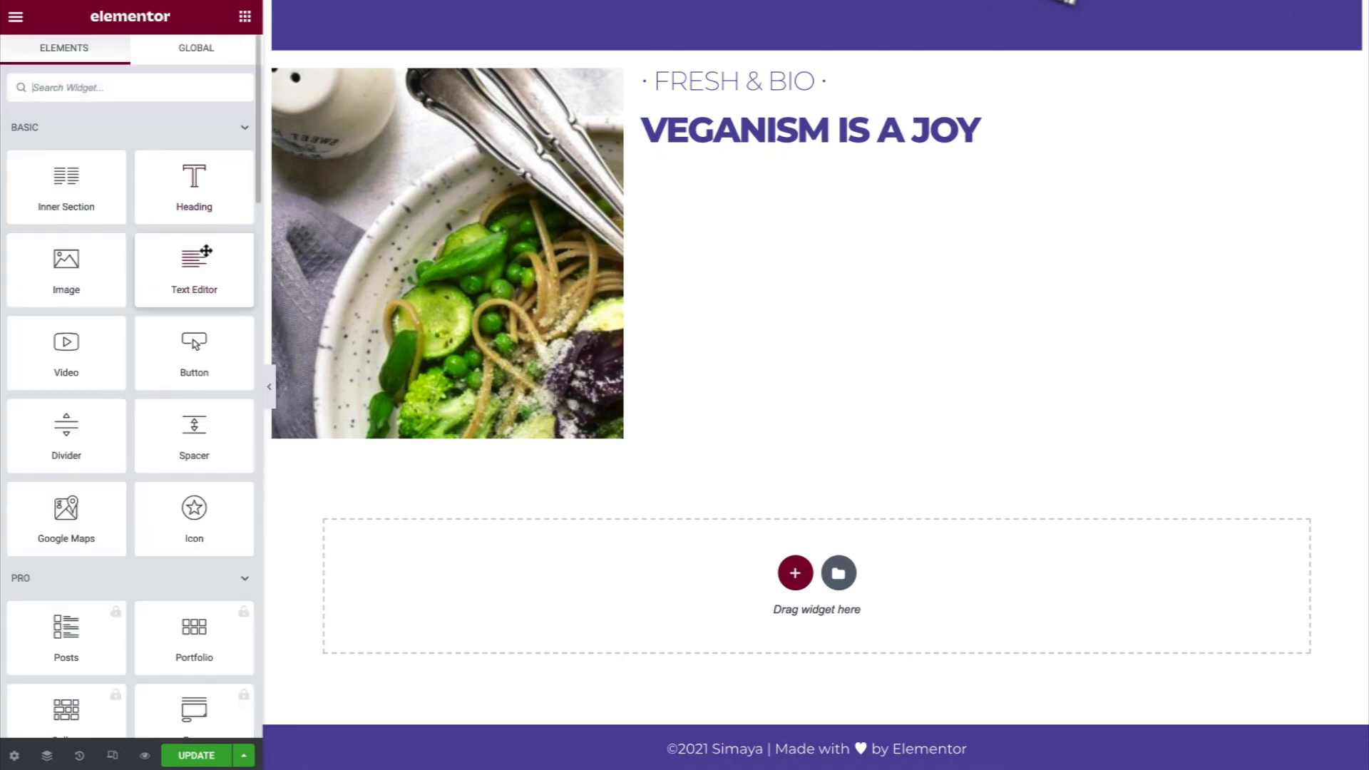
{"action": "left_click_drag", "start_coordinate": [200, 271], "coordinate": [836, 148]}
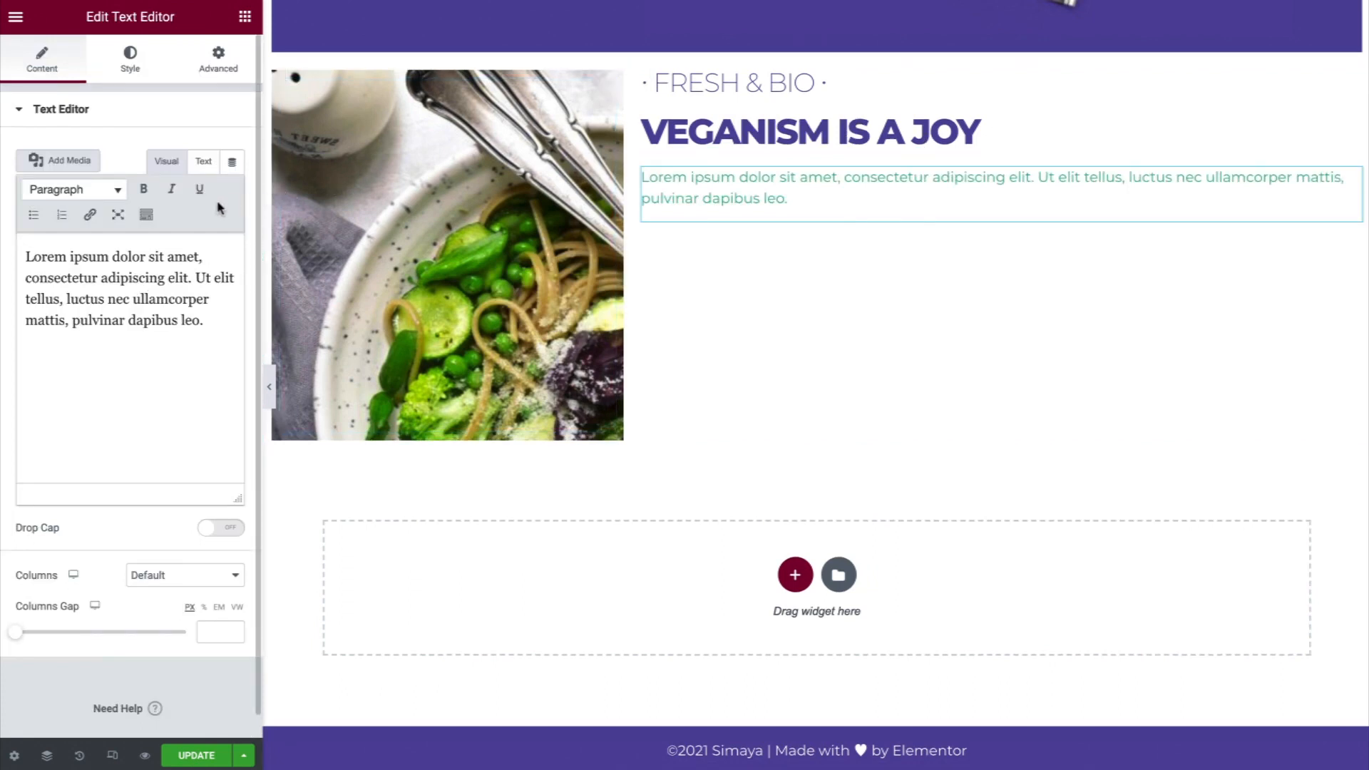
{"action": "left_click", "coordinate": [206, 256]}
{"action": "key", "text": "ctrl+a"}
{"action": "key", "text": "ctrl+v"}
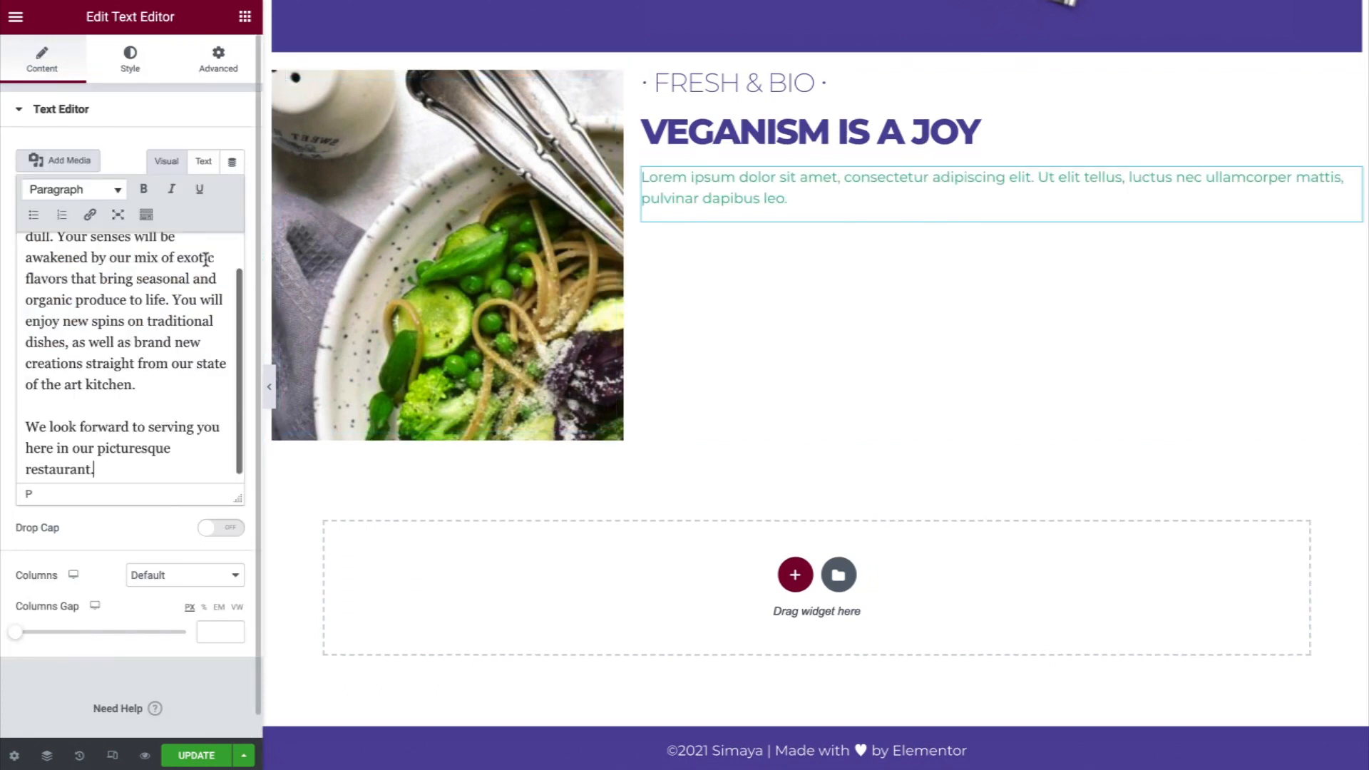
Set the Simaya paragraph's text color to the global color Grape
{"action": "left_click", "coordinate": [152, 73]}
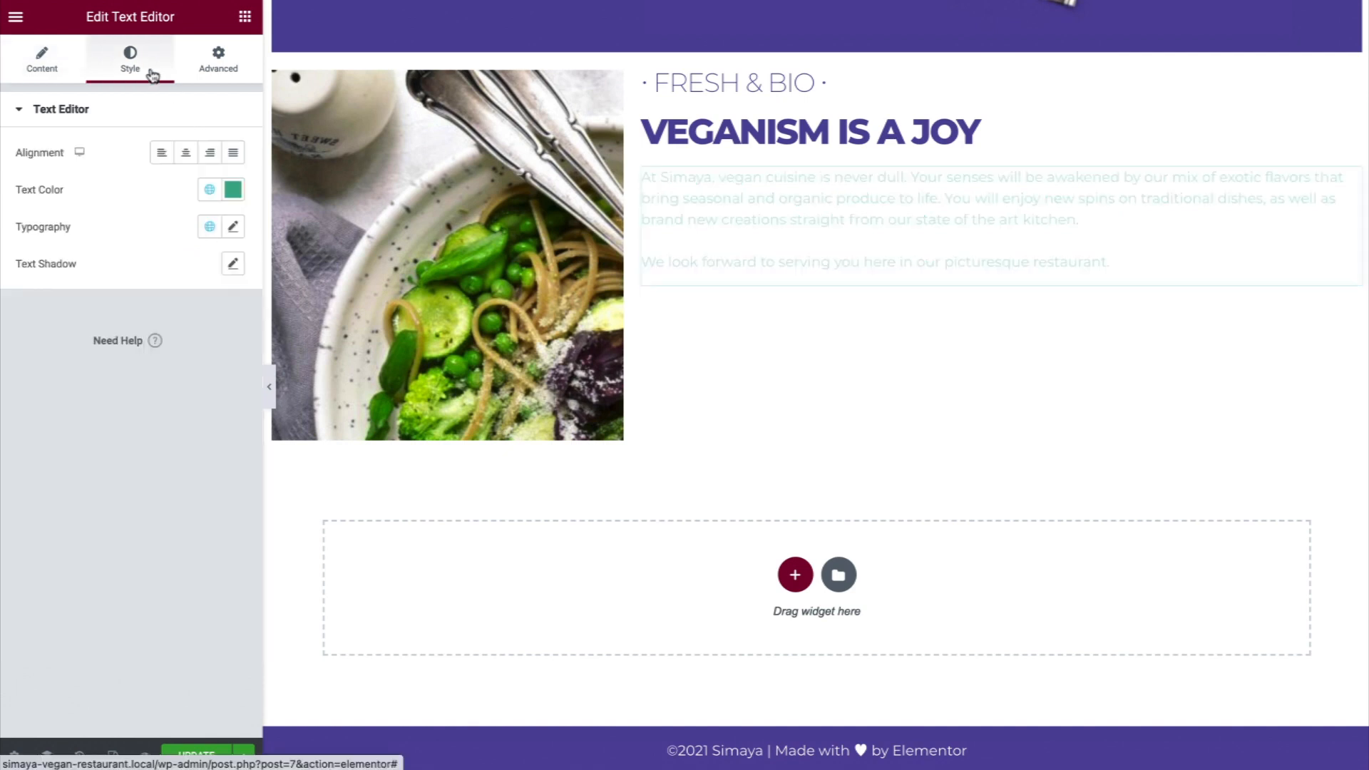
{"action": "left_click", "coordinate": [209, 189]}
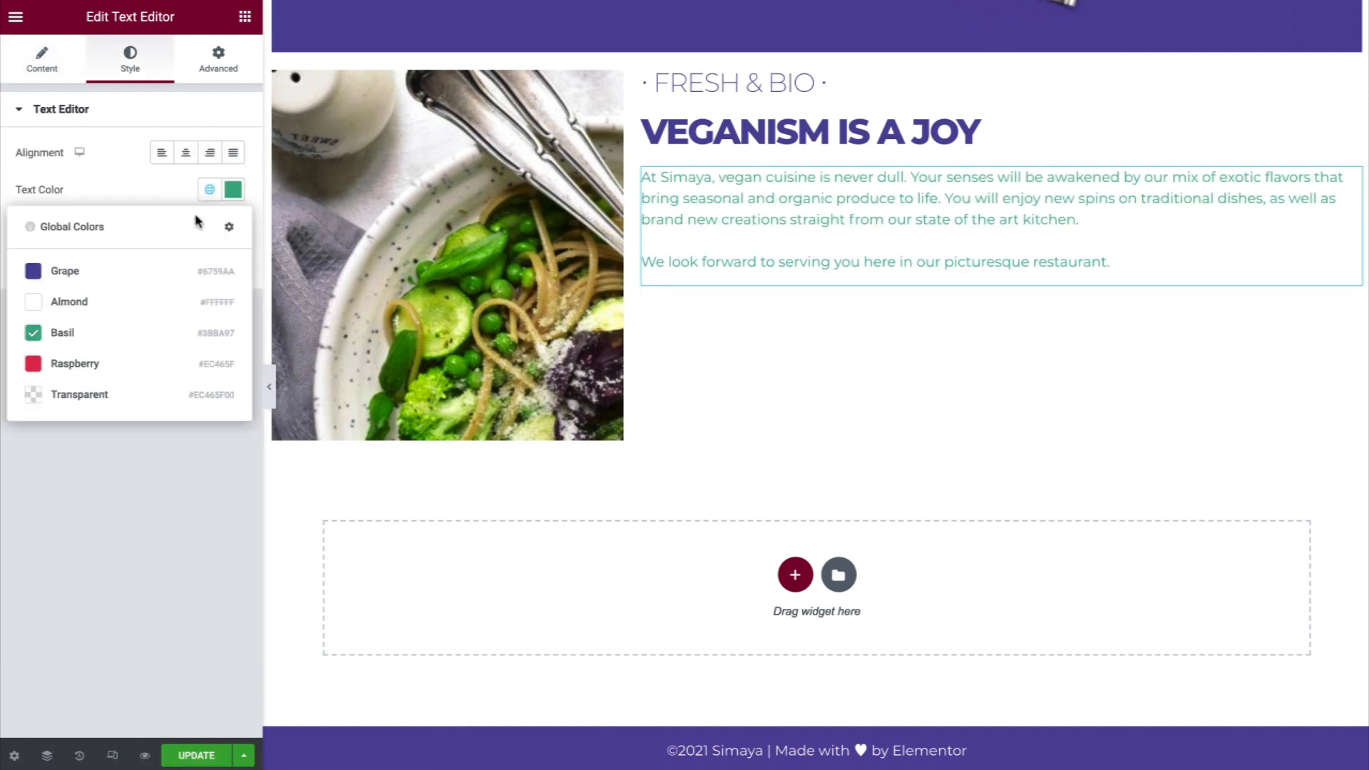
{"action": "left_click", "coordinate": [169, 277]}
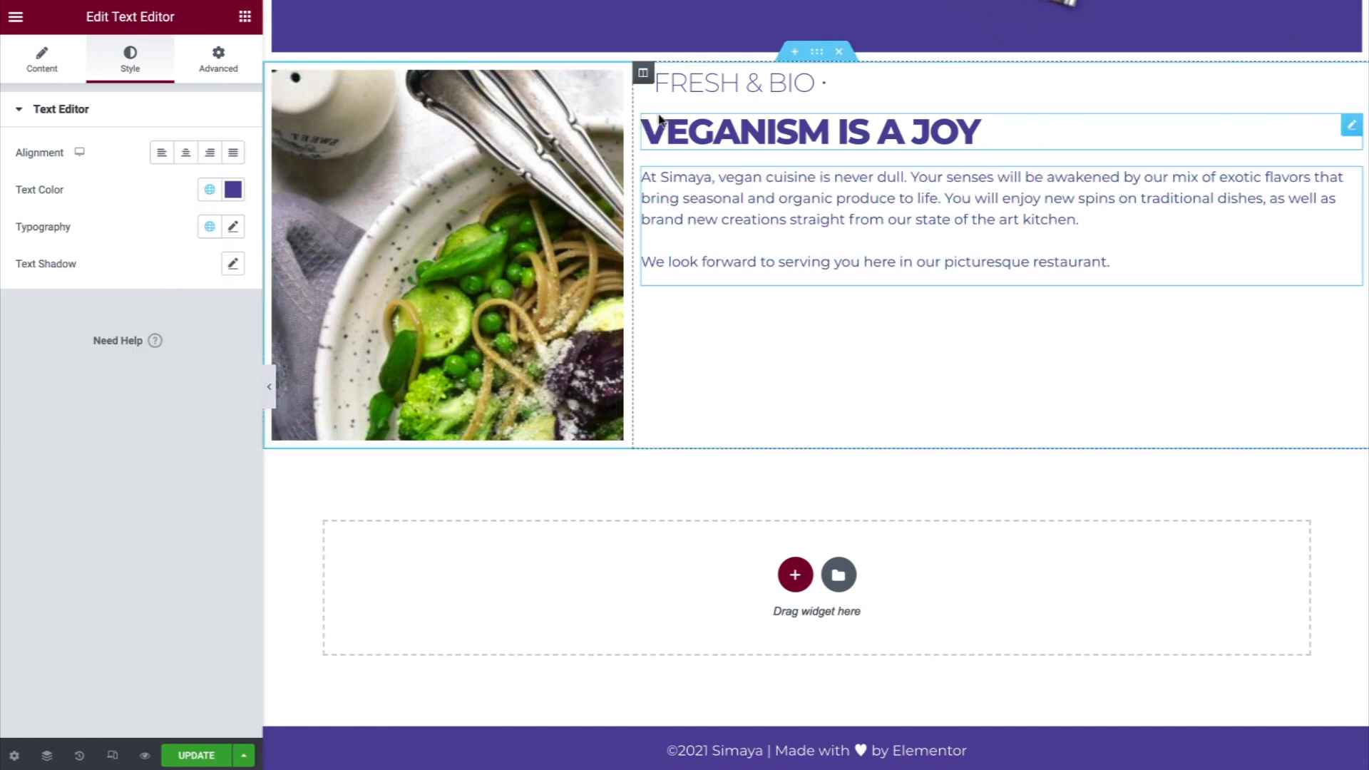
Vertically align the text column's content to Middle and set the column's padding to 10% on all sides
{"action": "left_click", "coordinate": [642, 74]}
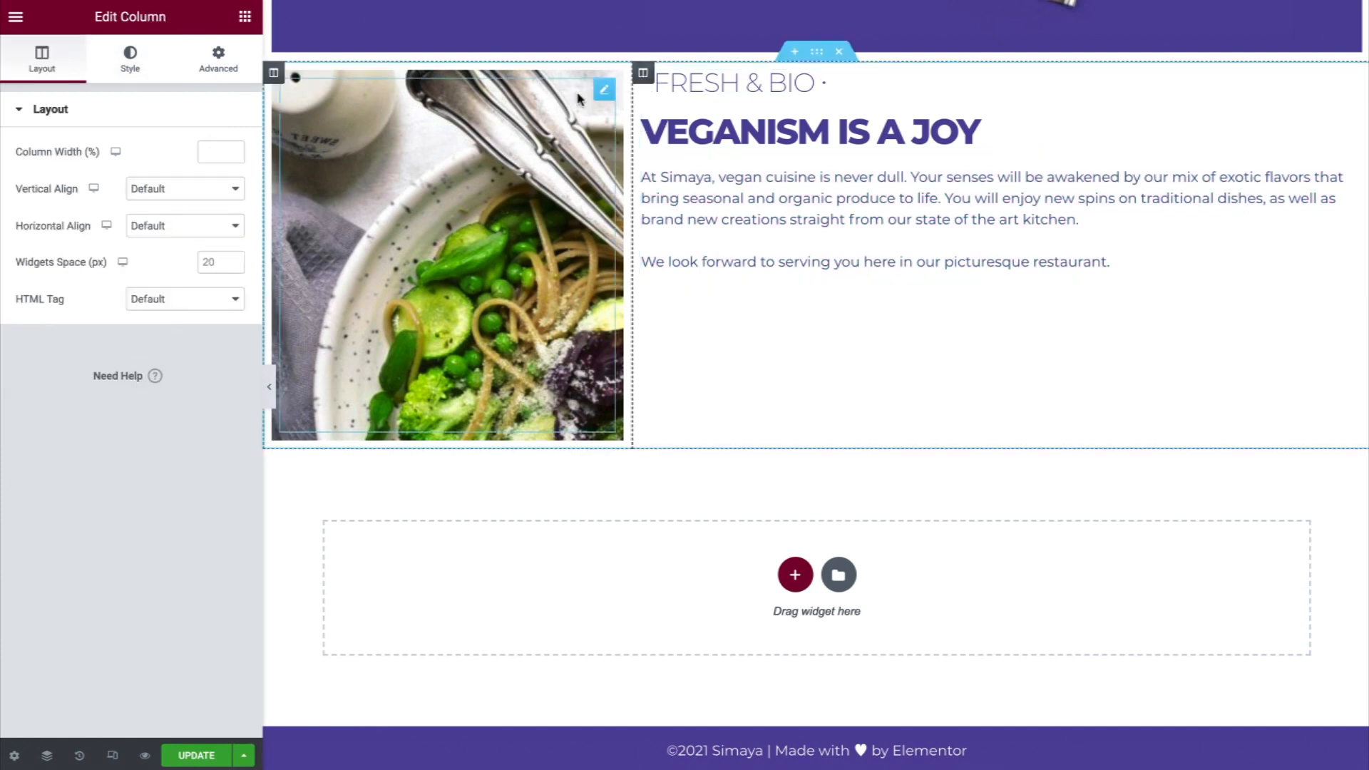
{"action": "left_click", "coordinate": [221, 190]}
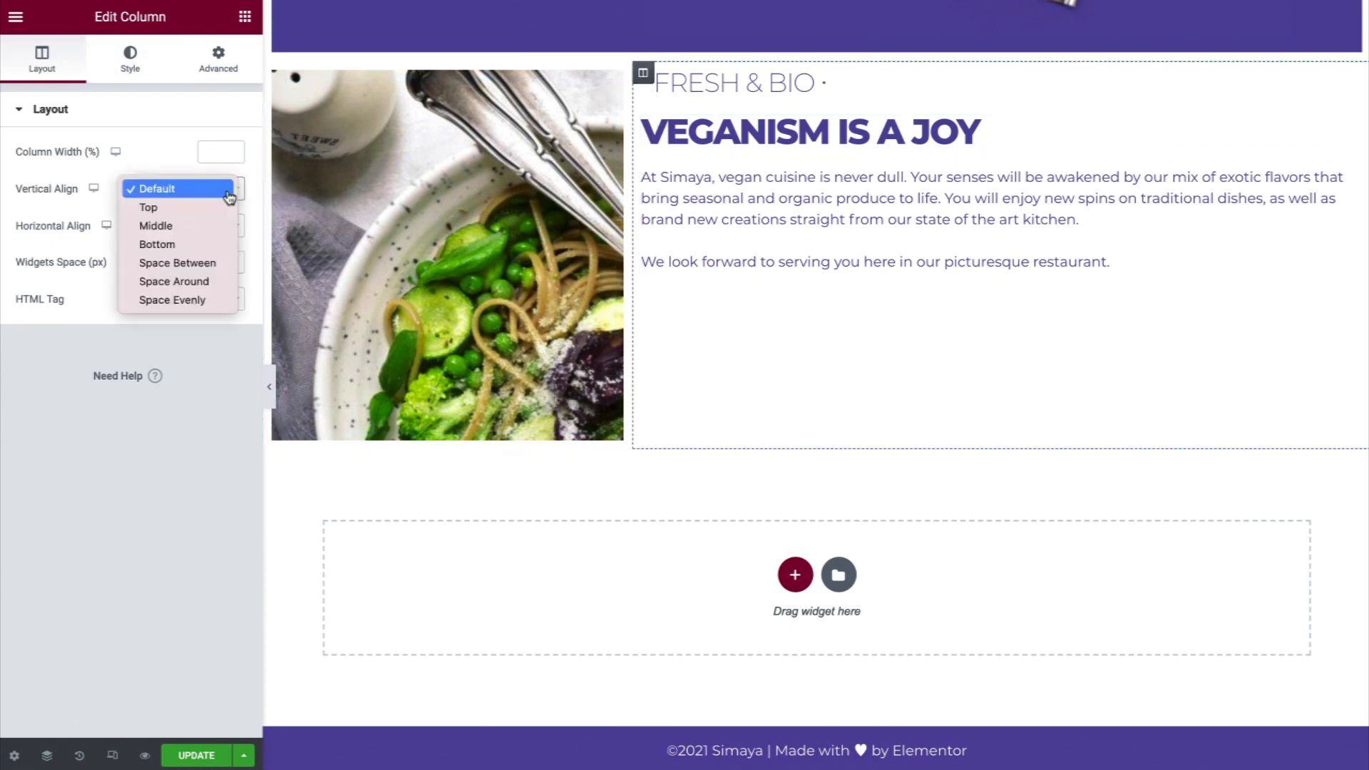
{"action": "left_click", "coordinate": [208, 229]}
{"action": "left_click", "coordinate": [223, 67]}
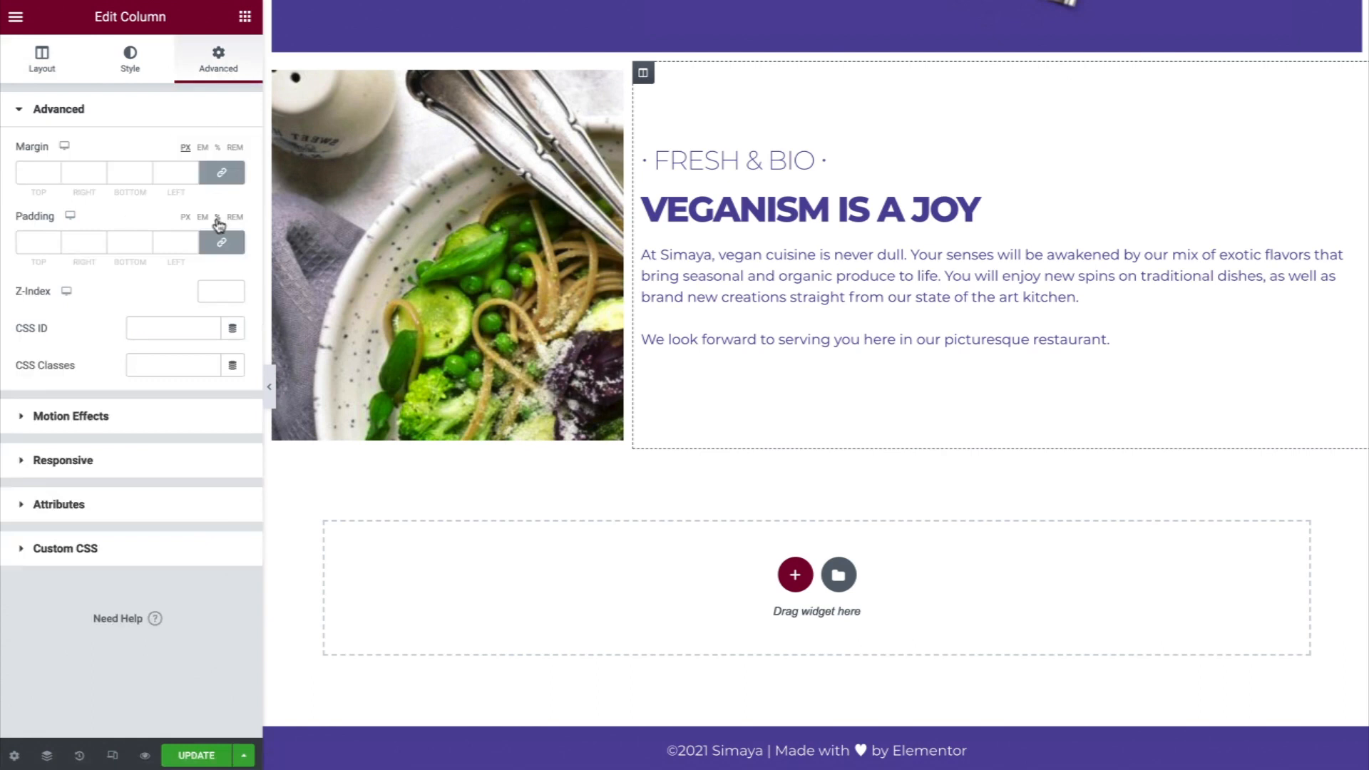
{"action": "left_click", "coordinate": [171, 243]}
{"action": "type", "text": "10"}
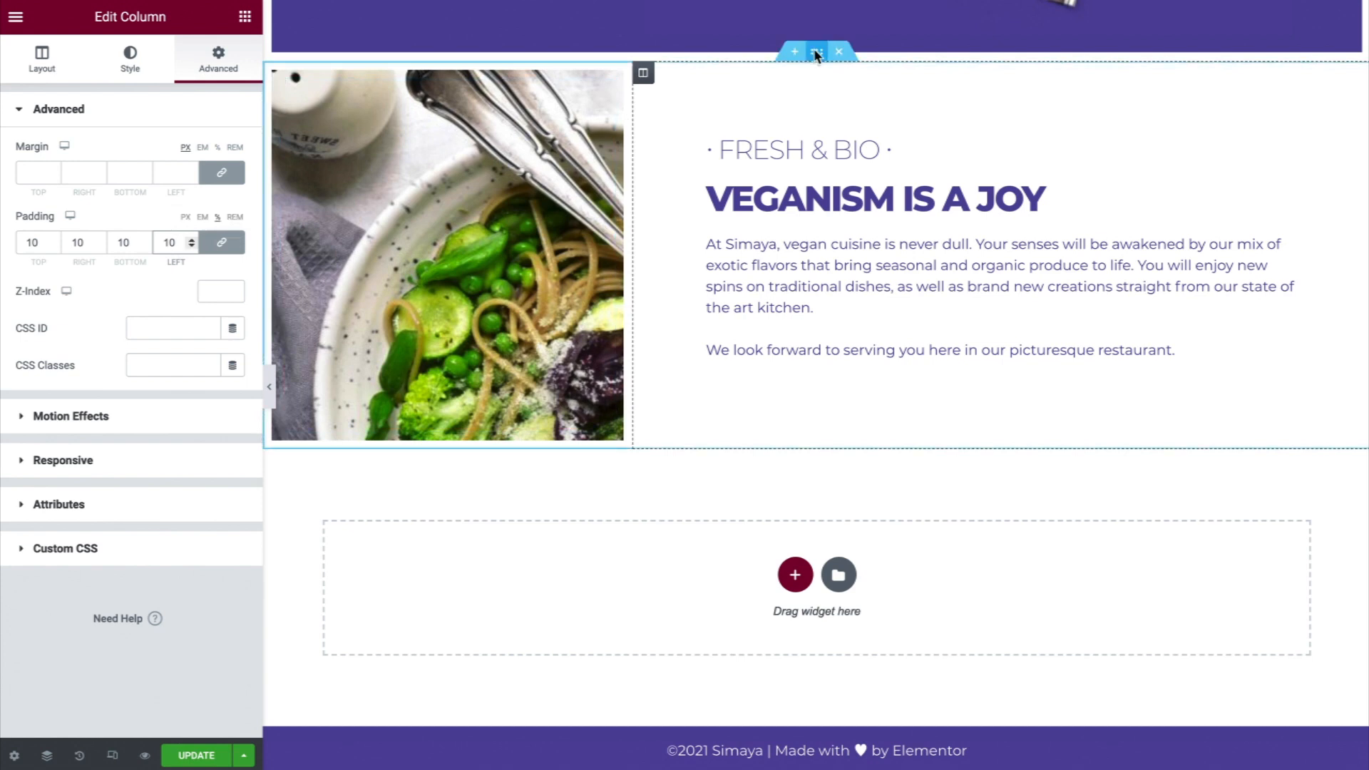
Duplicate the two-column section with the pasta image and the "veganism is a joy" text
{"action": "right_click", "coordinate": [818, 54]}
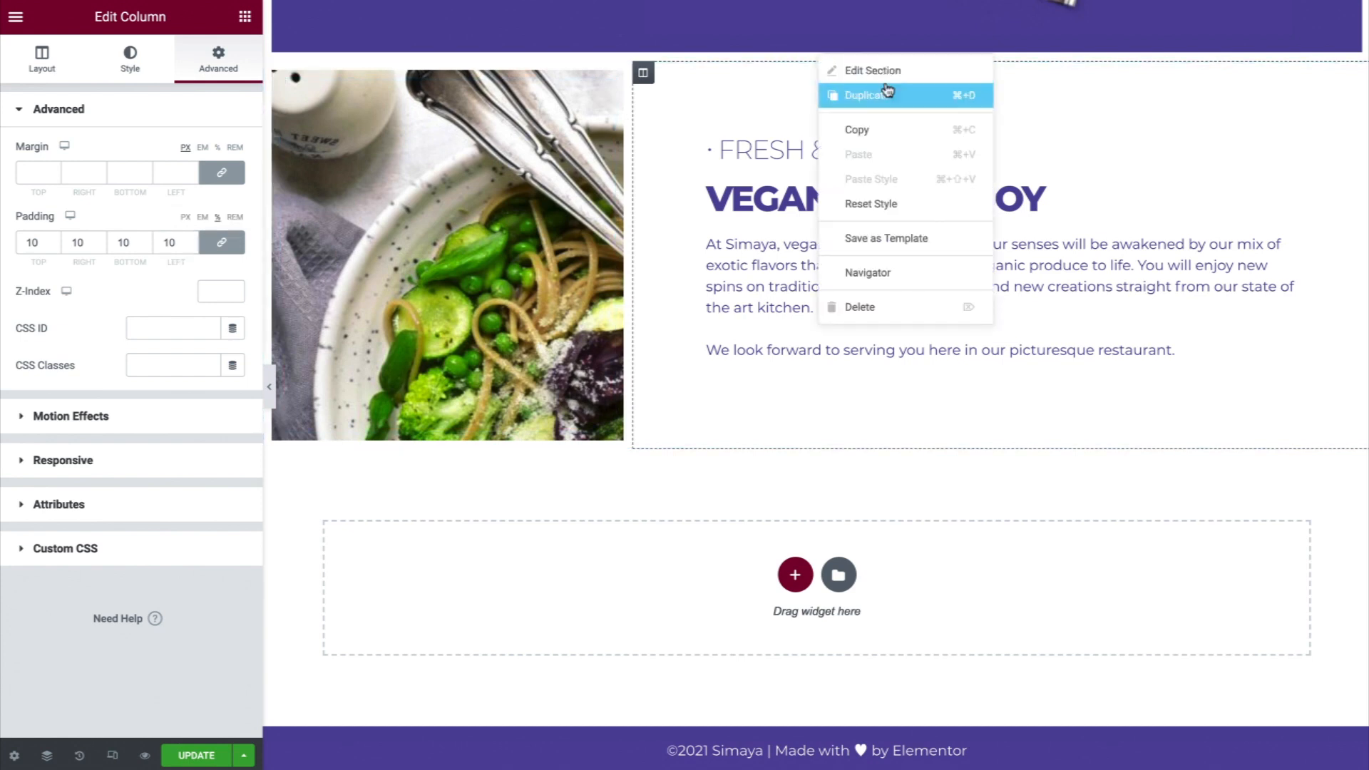
{"action": "left_click", "coordinate": [921, 96]}
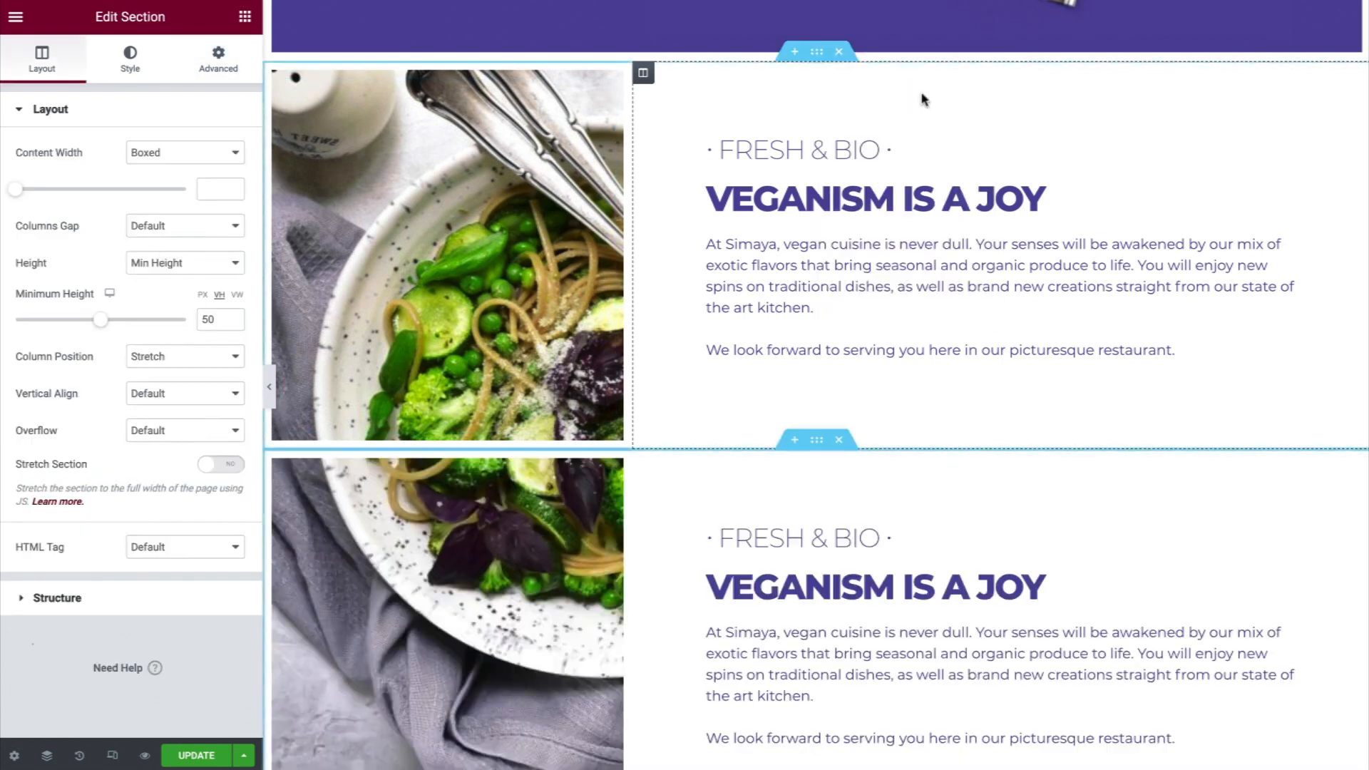
Add a new column to the duplicated section and move its text column in front of the pasta image column
{"action": "scroll", "coordinate": [921, 98], "scroll_direction": "down", "scroll_amount": 4}
{"action": "scroll", "coordinate": [921, 99], "scroll_direction": "down", "scroll_amount": 2}
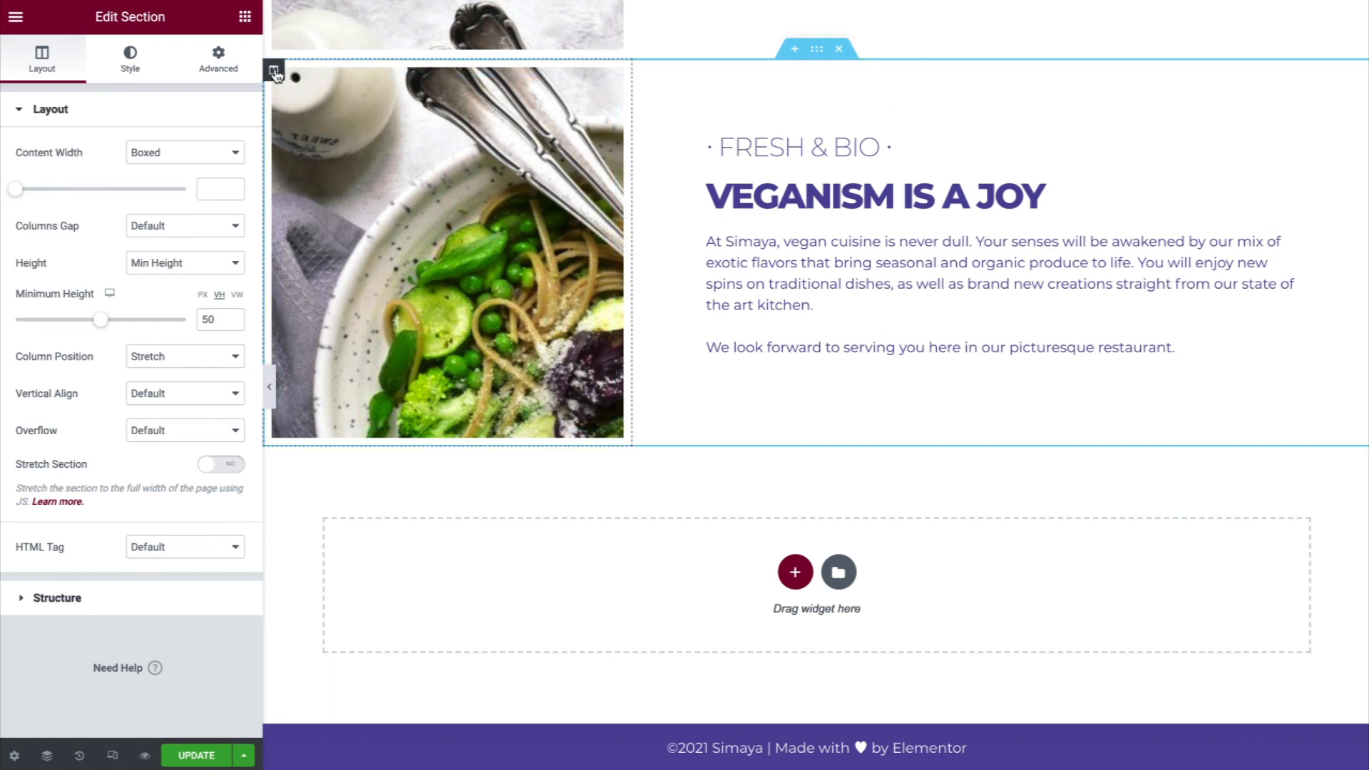
{"action": "right_click", "coordinate": [277, 73]}
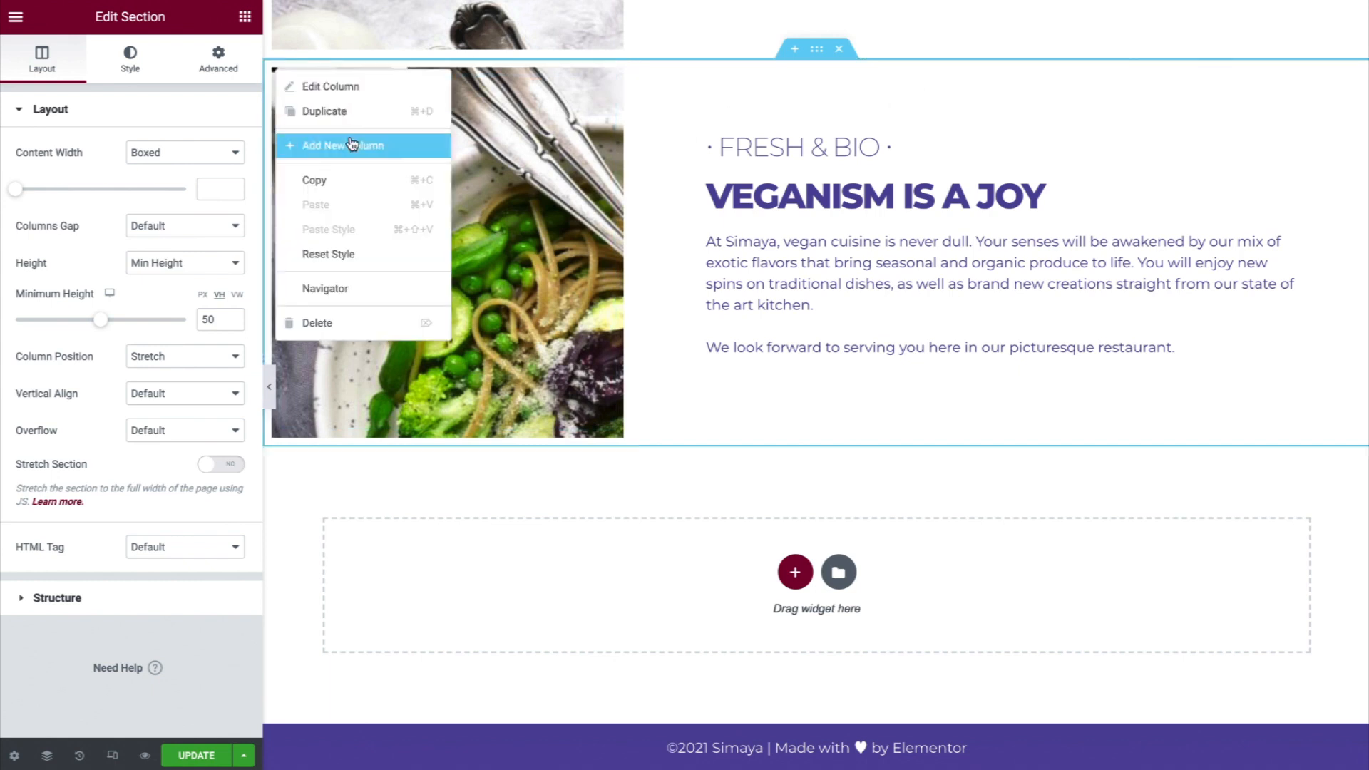
{"action": "left_click", "coordinate": [414, 149]}
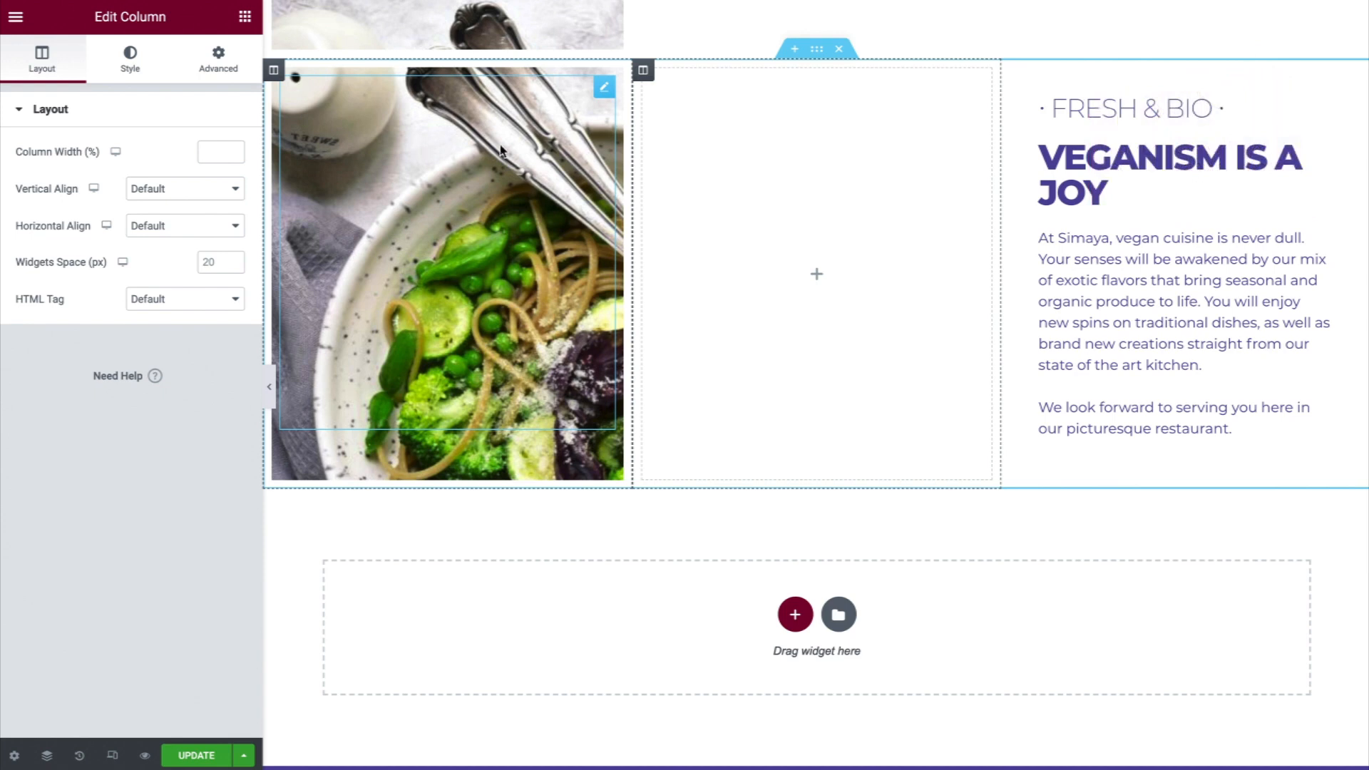
{"action": "left_click_drag", "start_coordinate": [1012, 69], "coordinate": [314, 112]}
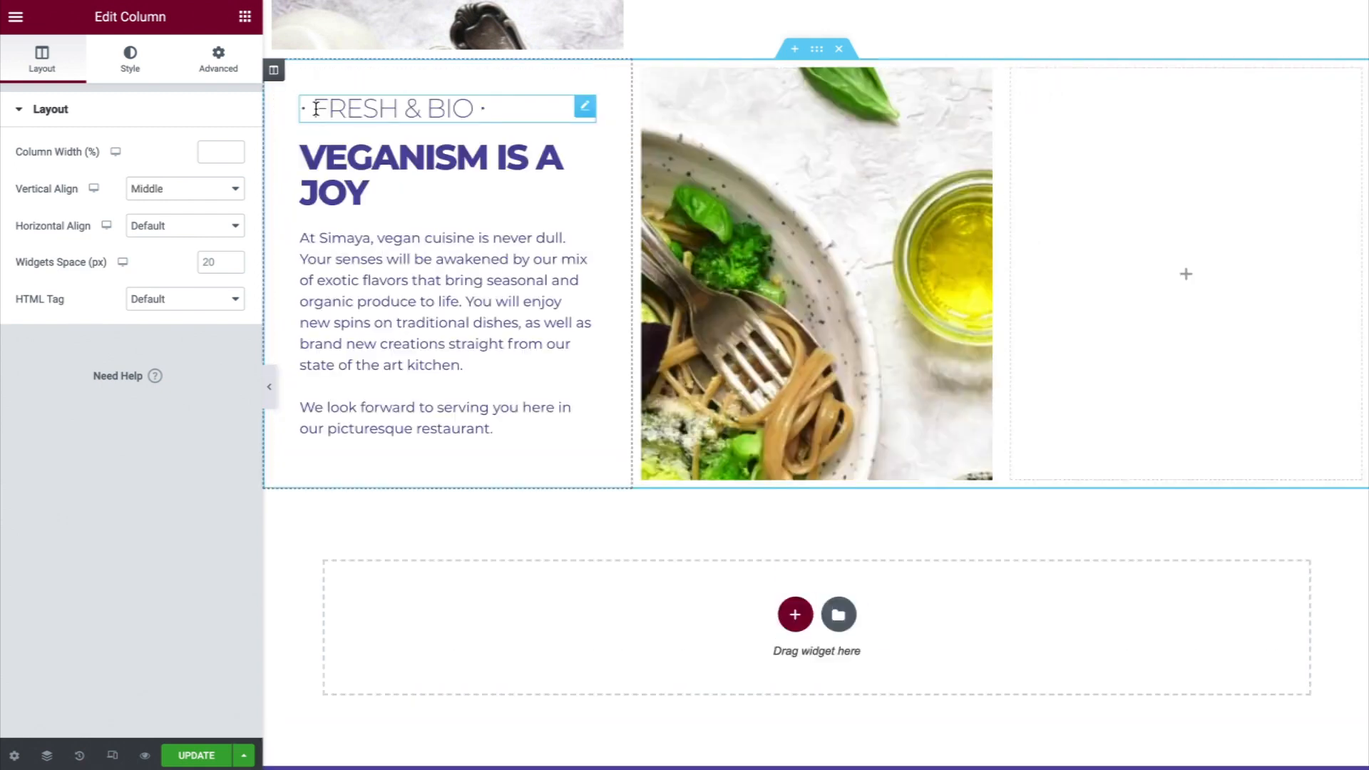
Delete the "Fresh & Bio" heading from the duplicated text column and move the "veganism is a joy" heading into the empty column
{"action": "right_click", "coordinate": [586, 110]}
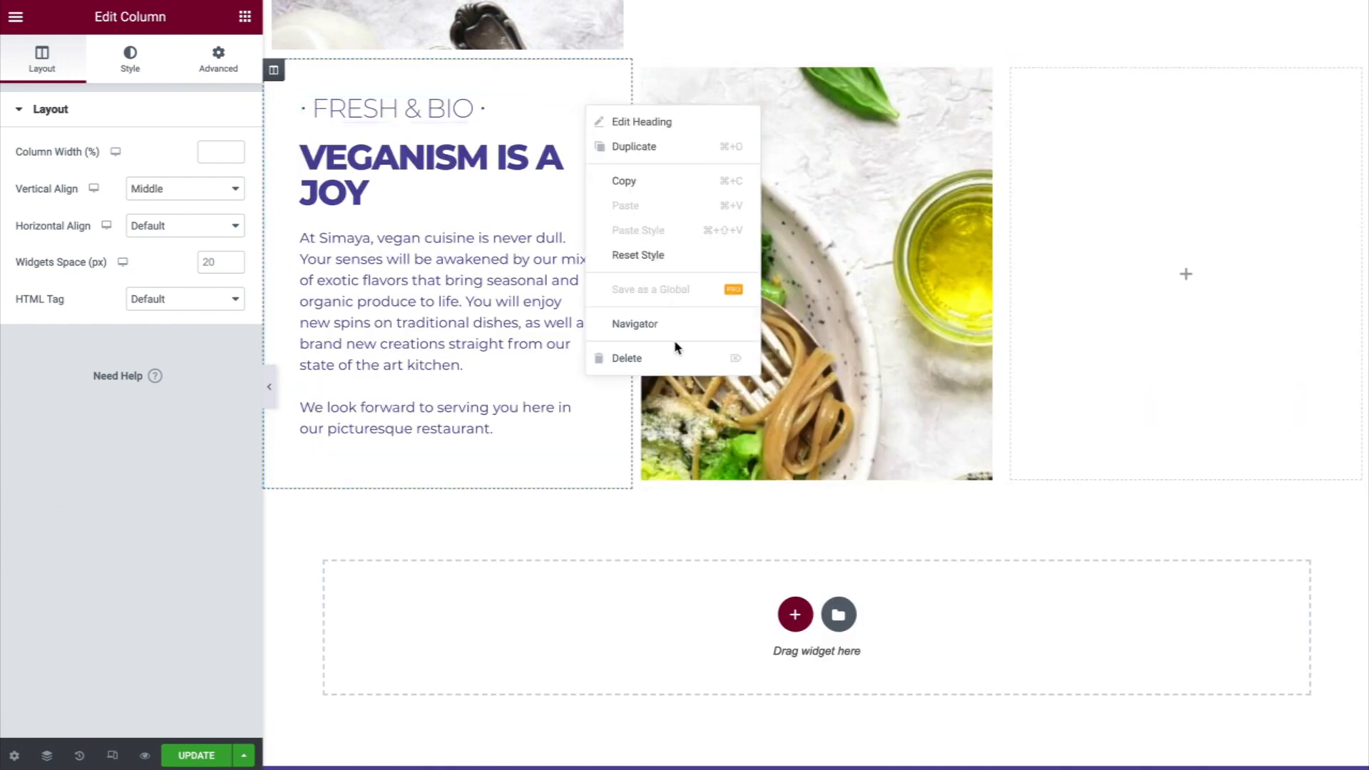
{"action": "left_click", "coordinate": [681, 358]}
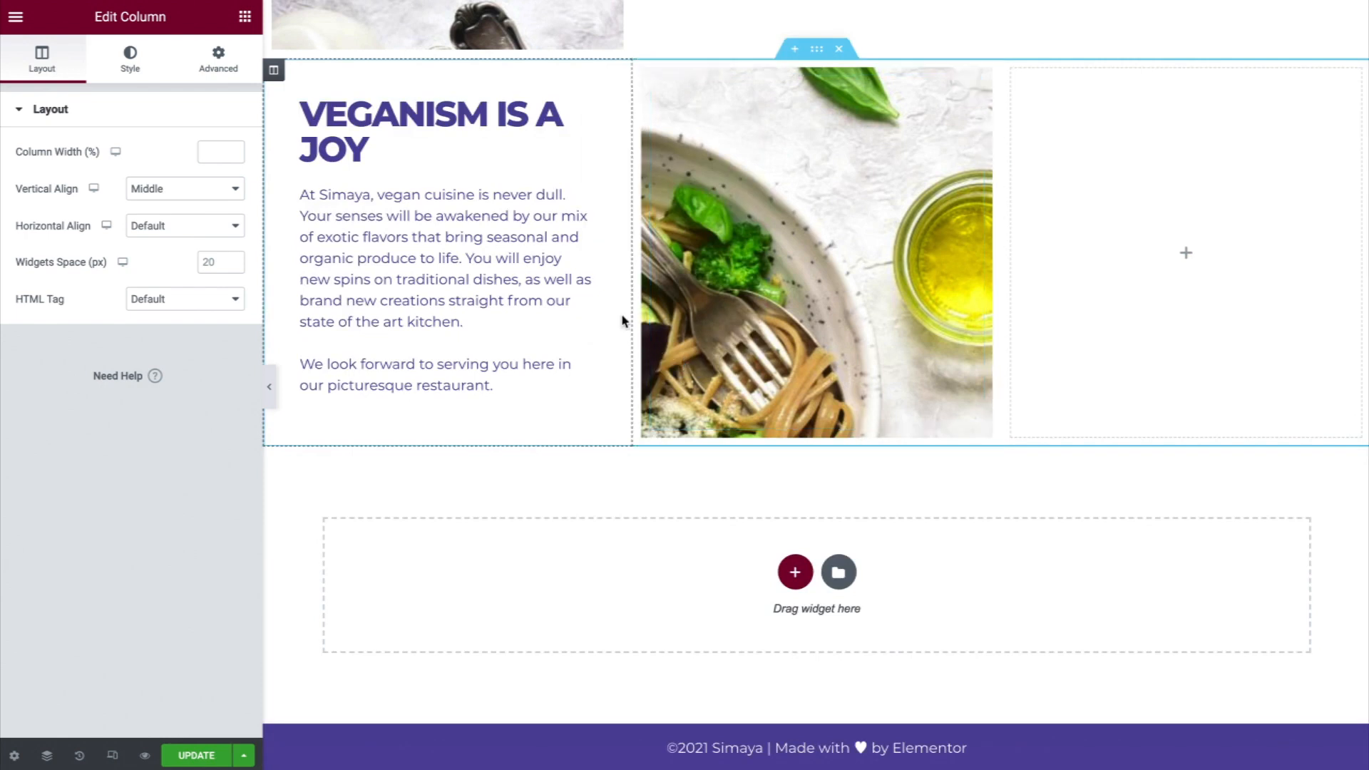
{"action": "left_click_drag", "start_coordinate": [582, 110], "coordinate": [1098, 211]}
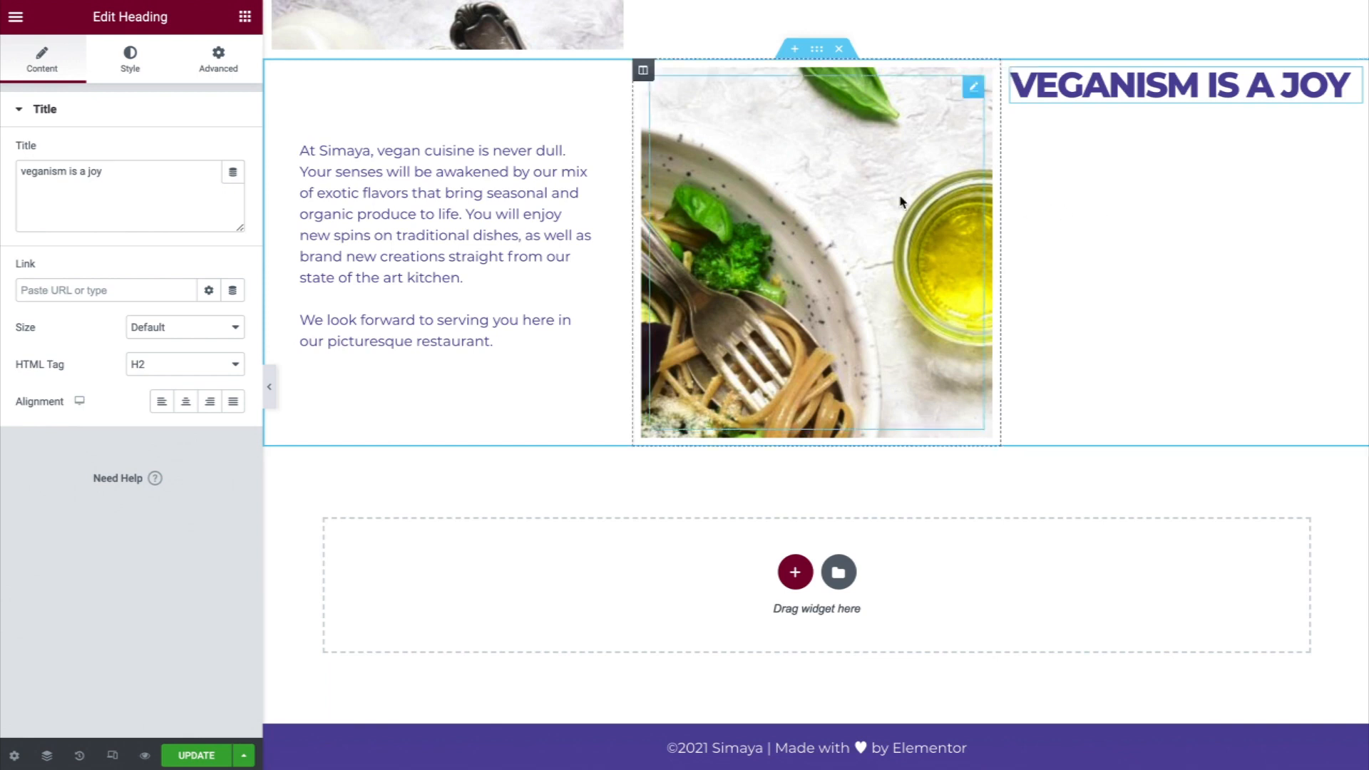
Replace the duplicated Simaya paragraph with the quote "People eat meat and think they will become as strong as an ox…" credited to Pino Caruso
{"action": "left_click", "coordinate": [585, 154]}
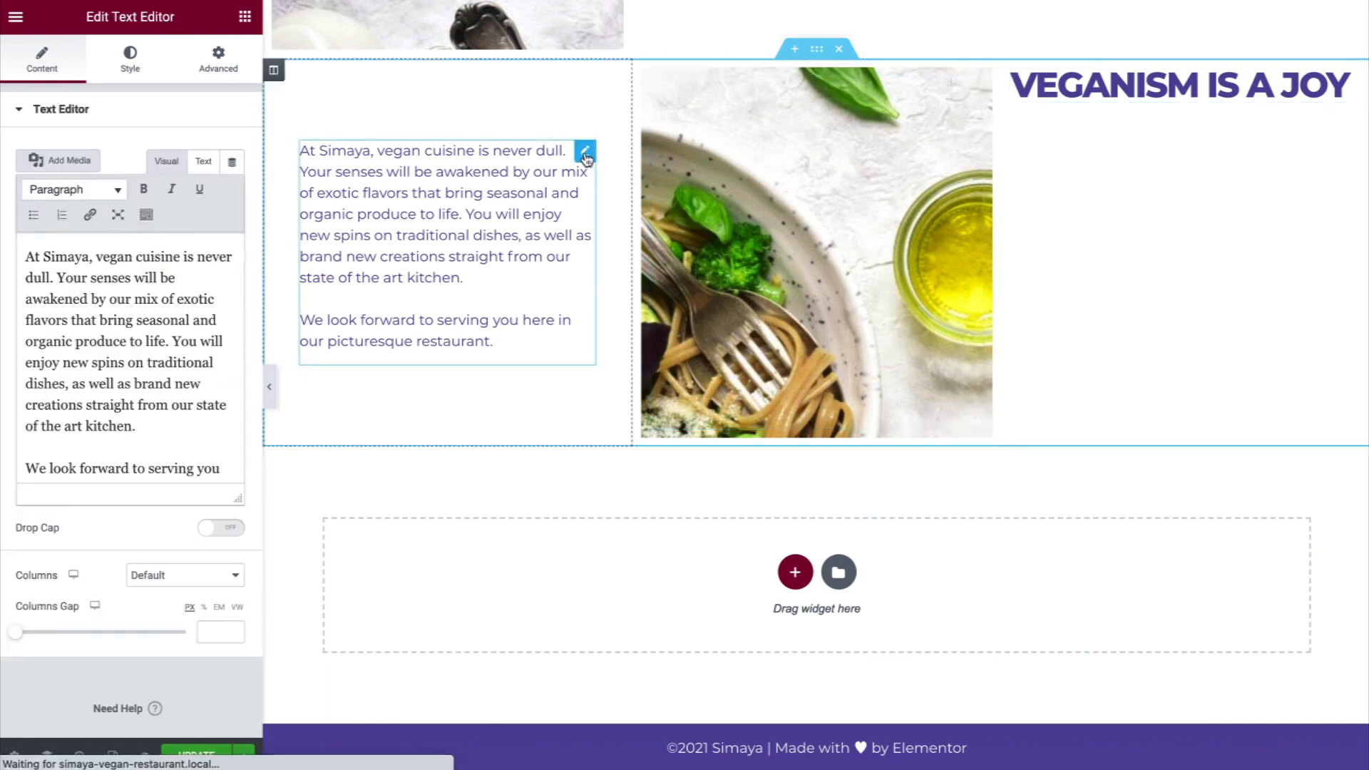
{"action": "left_click", "coordinate": [198, 257]}
{"action": "key", "text": "ctrl+a"}
{"action": "type", "text": "\"People eat meat and think they will become as strong as an ox, forgetting that the ox eats grass.\"  – Pino Caruso –"}
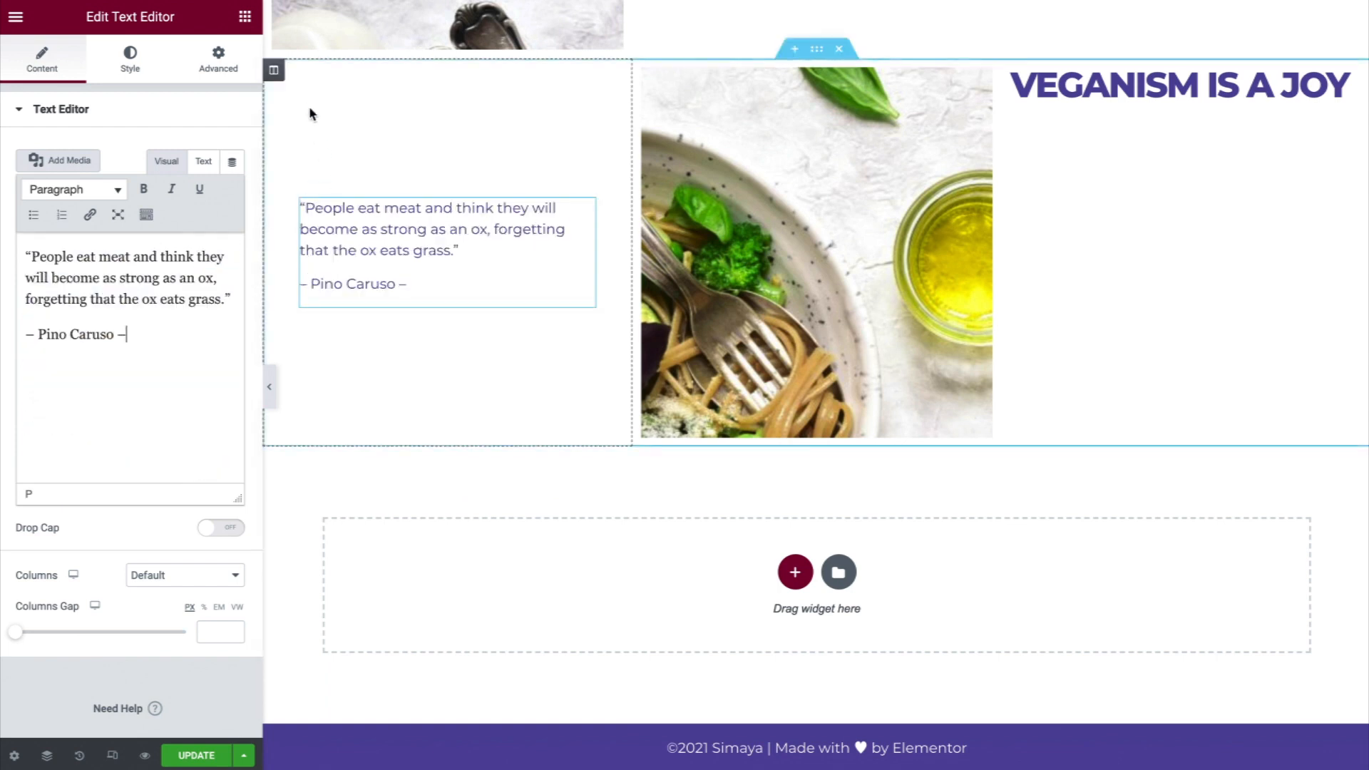
Set the quote column's padding to 20% on all sides
{"action": "left_click", "coordinate": [276, 75]}
{"action": "left_click", "coordinate": [235, 68]}
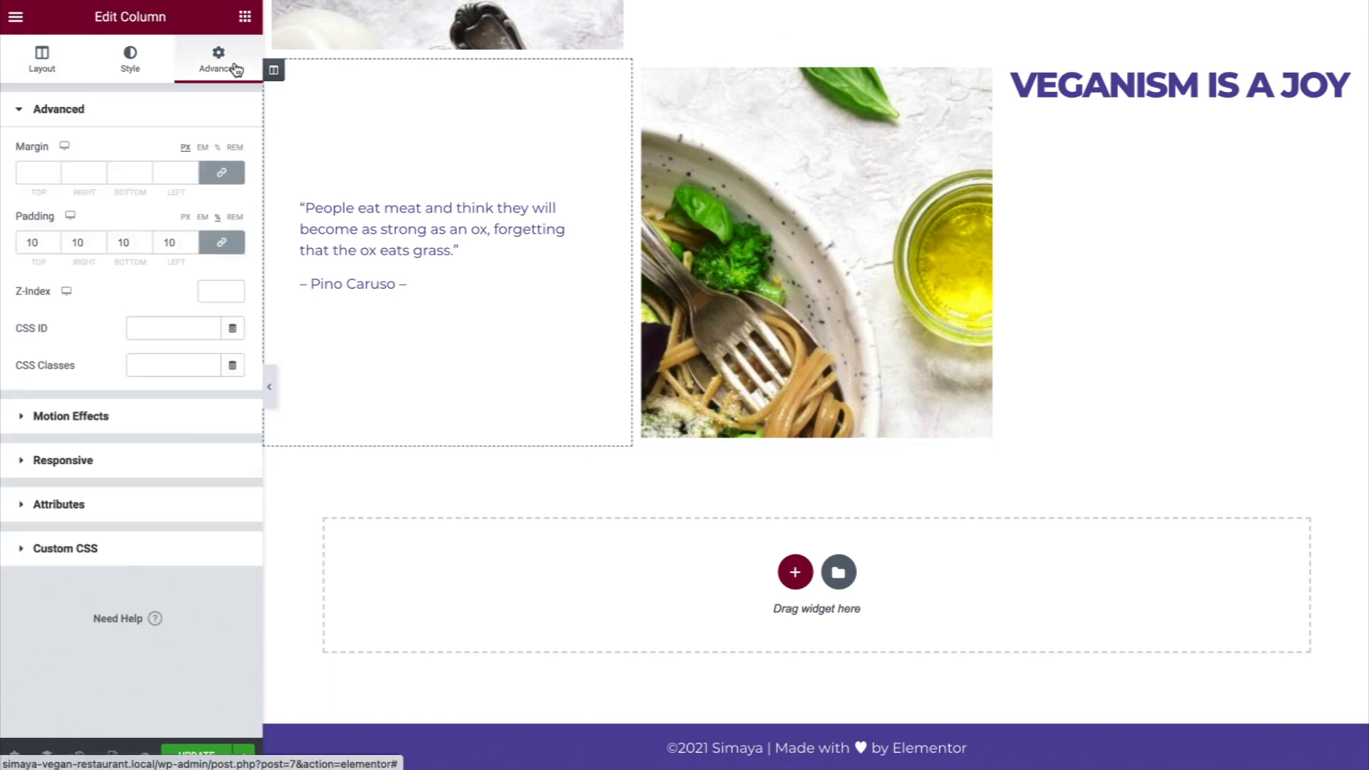
{"action": "double_click", "coordinate": [171, 242]}
{"action": "type", "text": "20"}
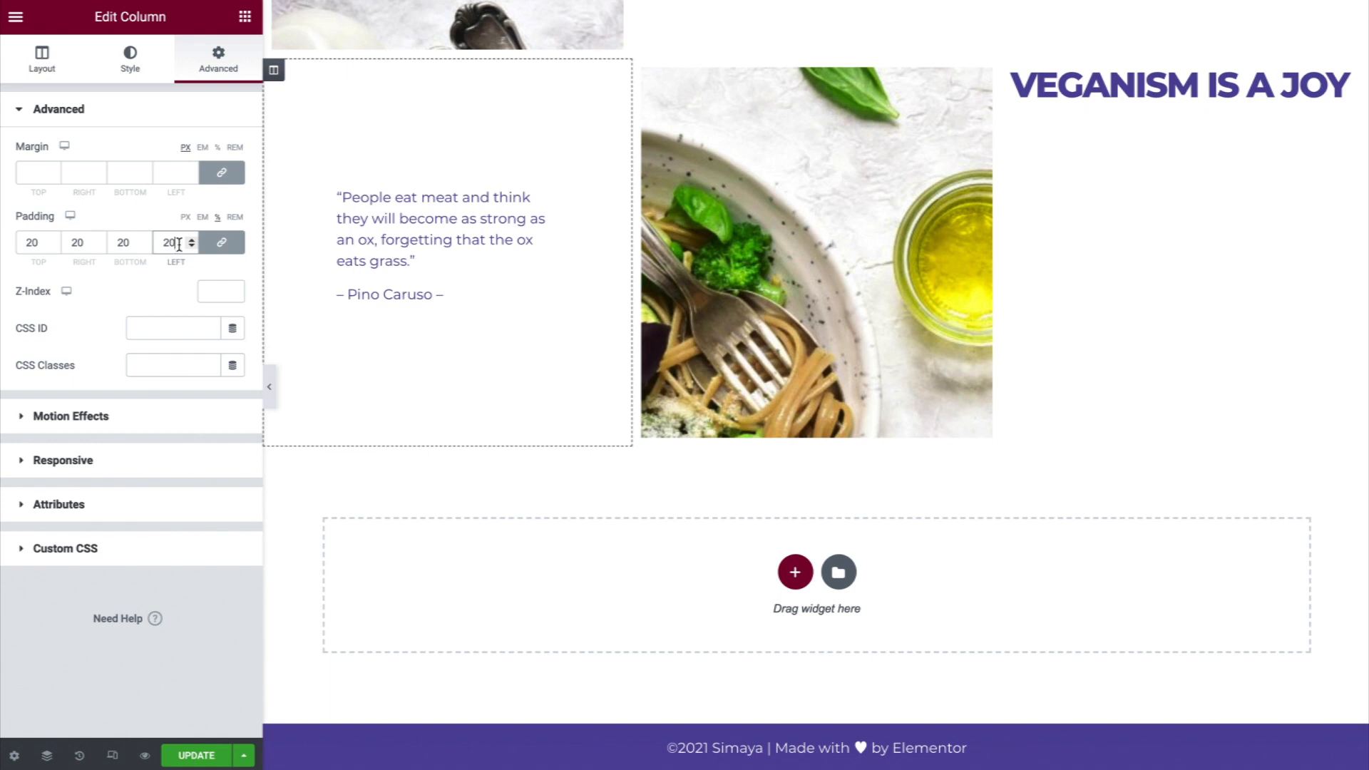
Replace the middle column's background image with avo-eyes-scaled and set its position to Center Center
{"action": "left_click", "coordinate": [644, 71]}
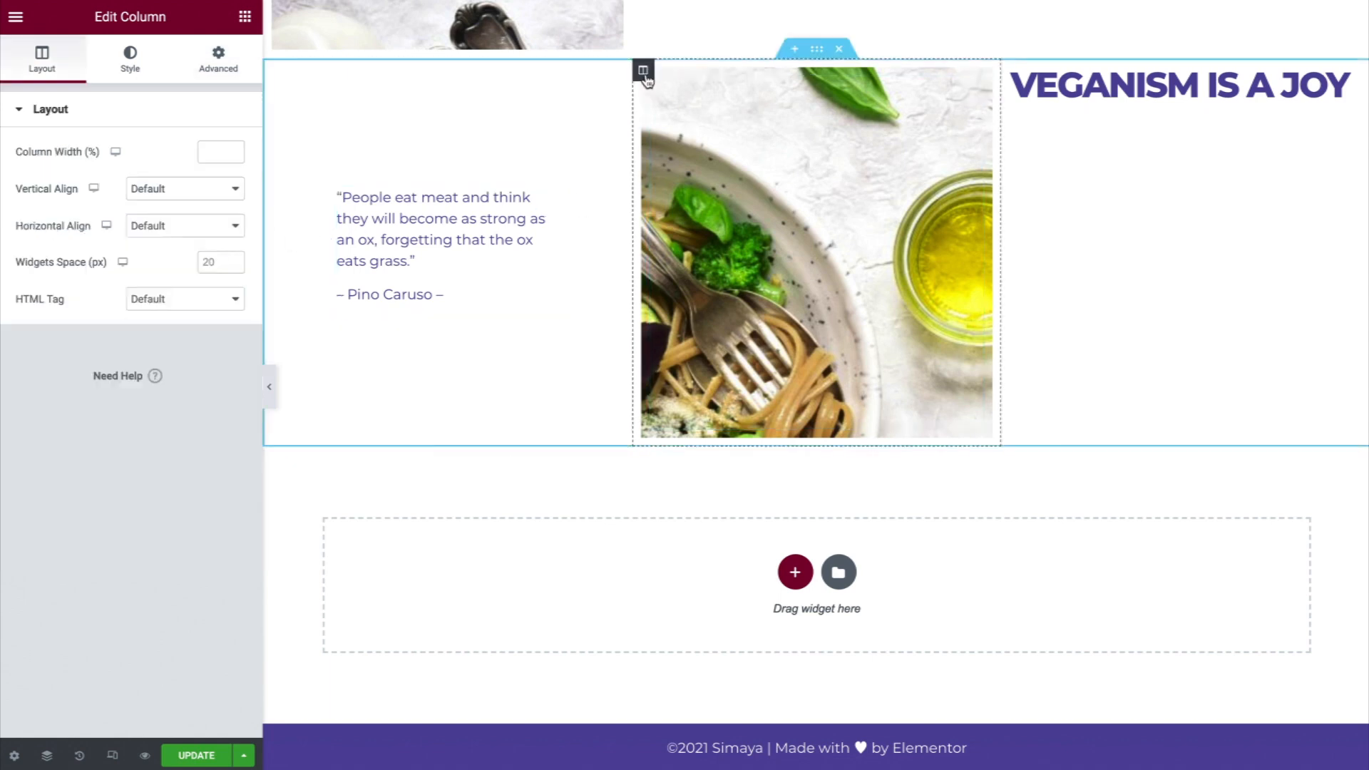
{"action": "left_click", "coordinate": [144, 63]}
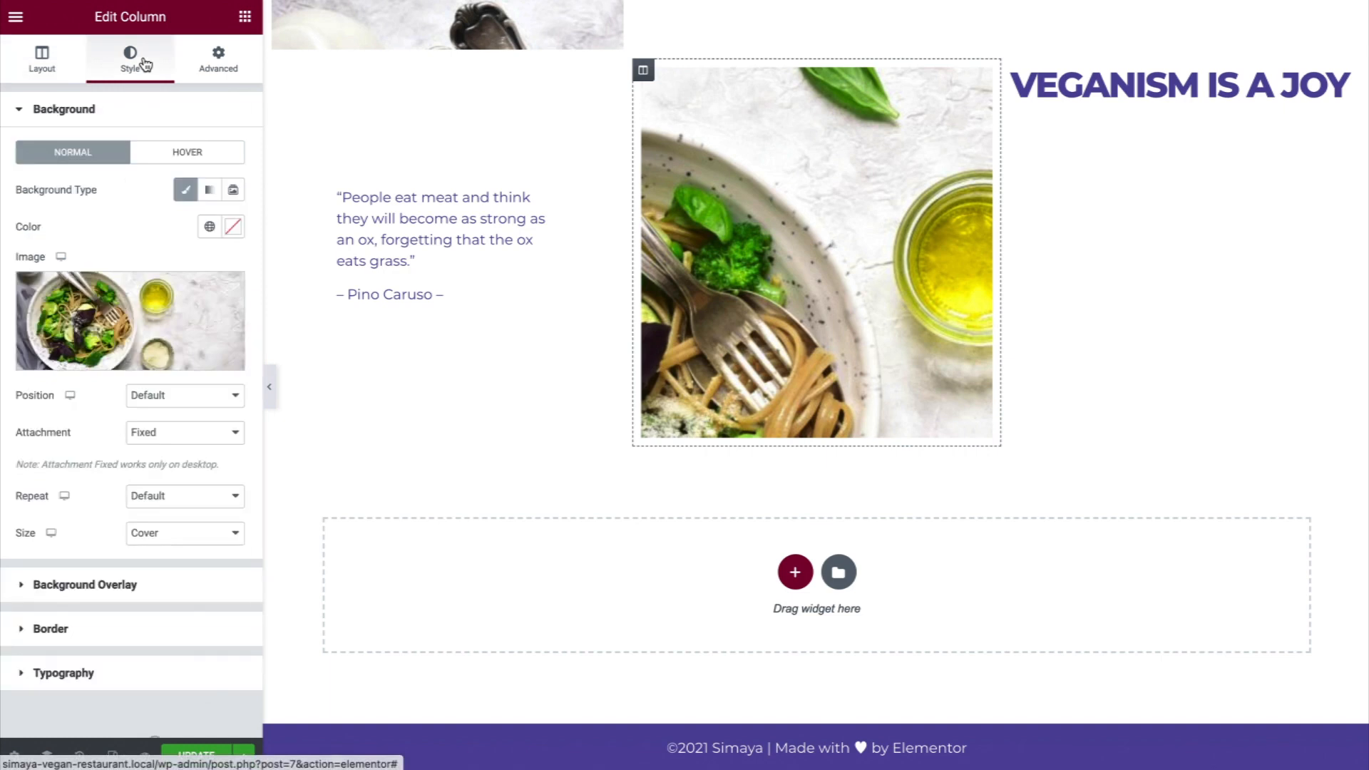
{"action": "left_click", "coordinate": [171, 303]}
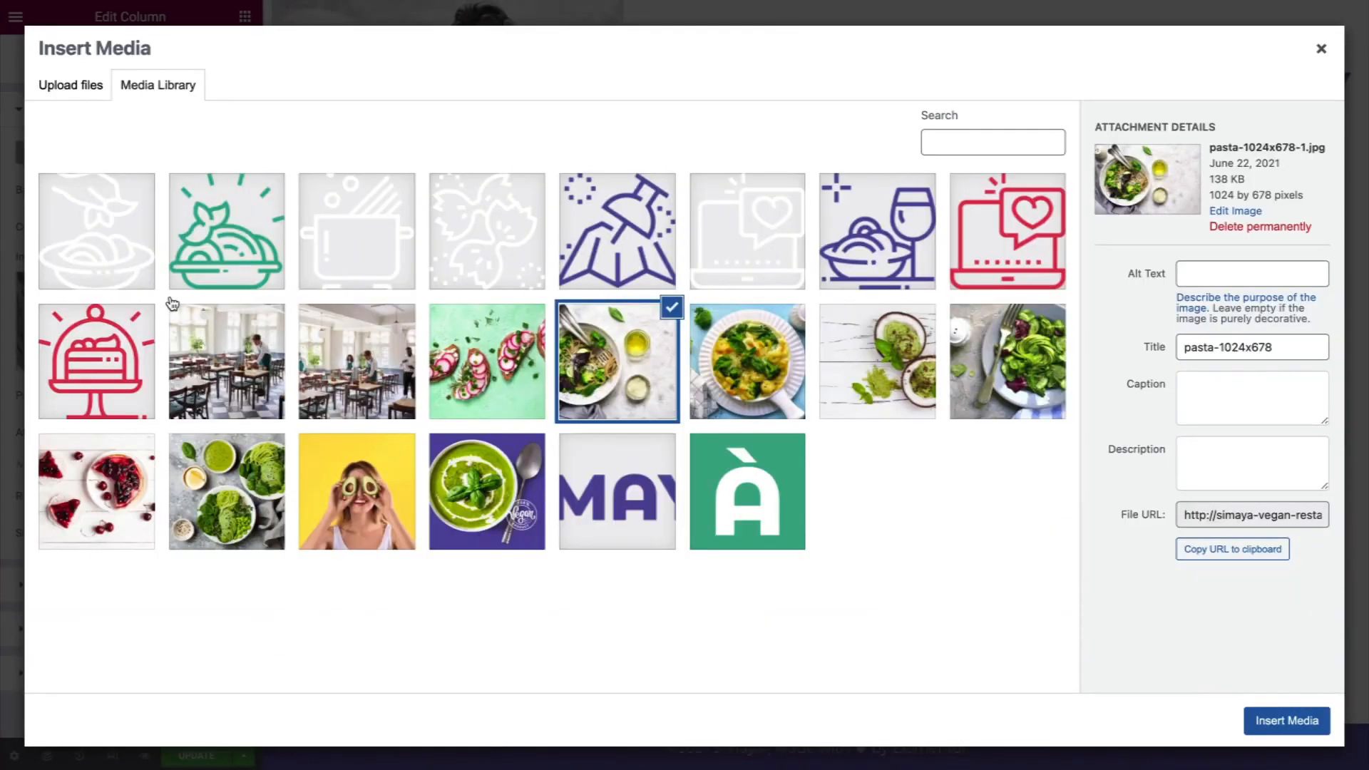
{"action": "left_click", "coordinate": [347, 465]}
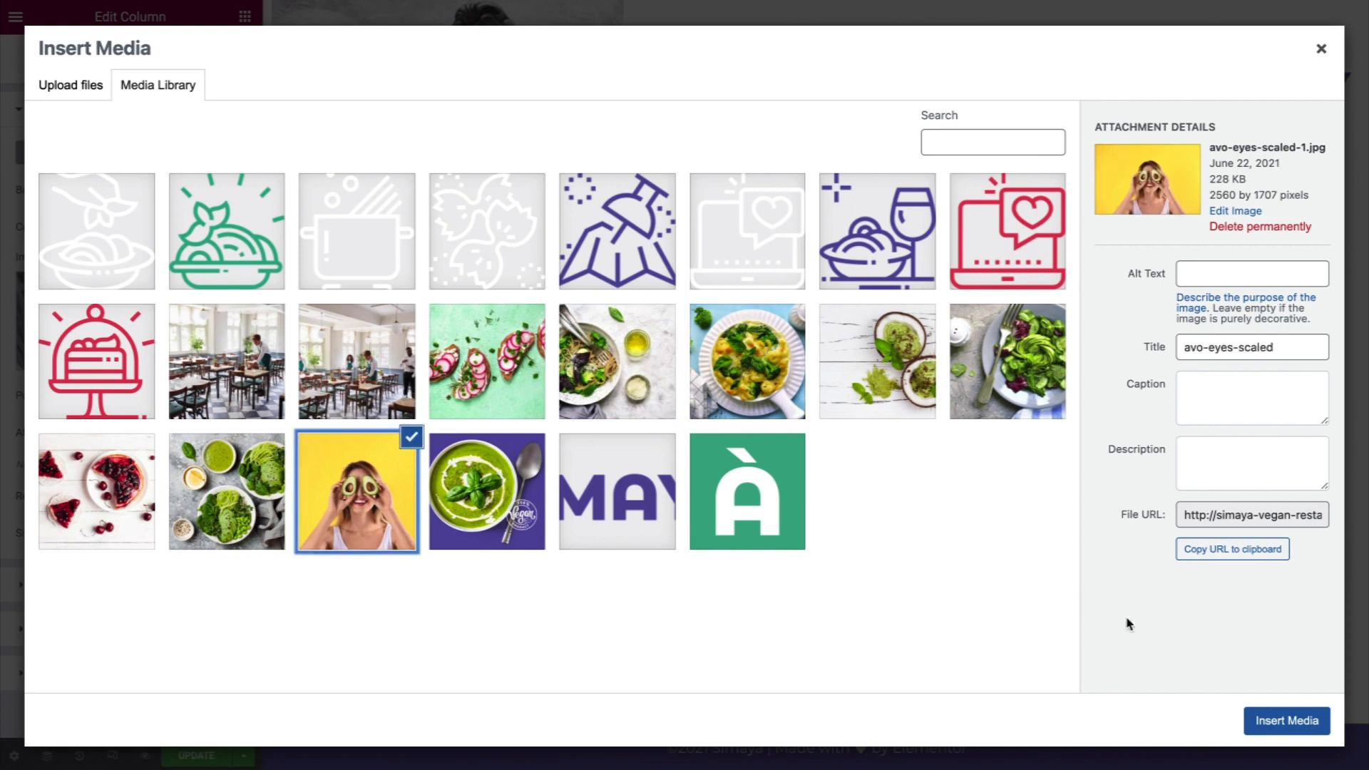
{"action": "left_click", "coordinate": [1278, 734]}
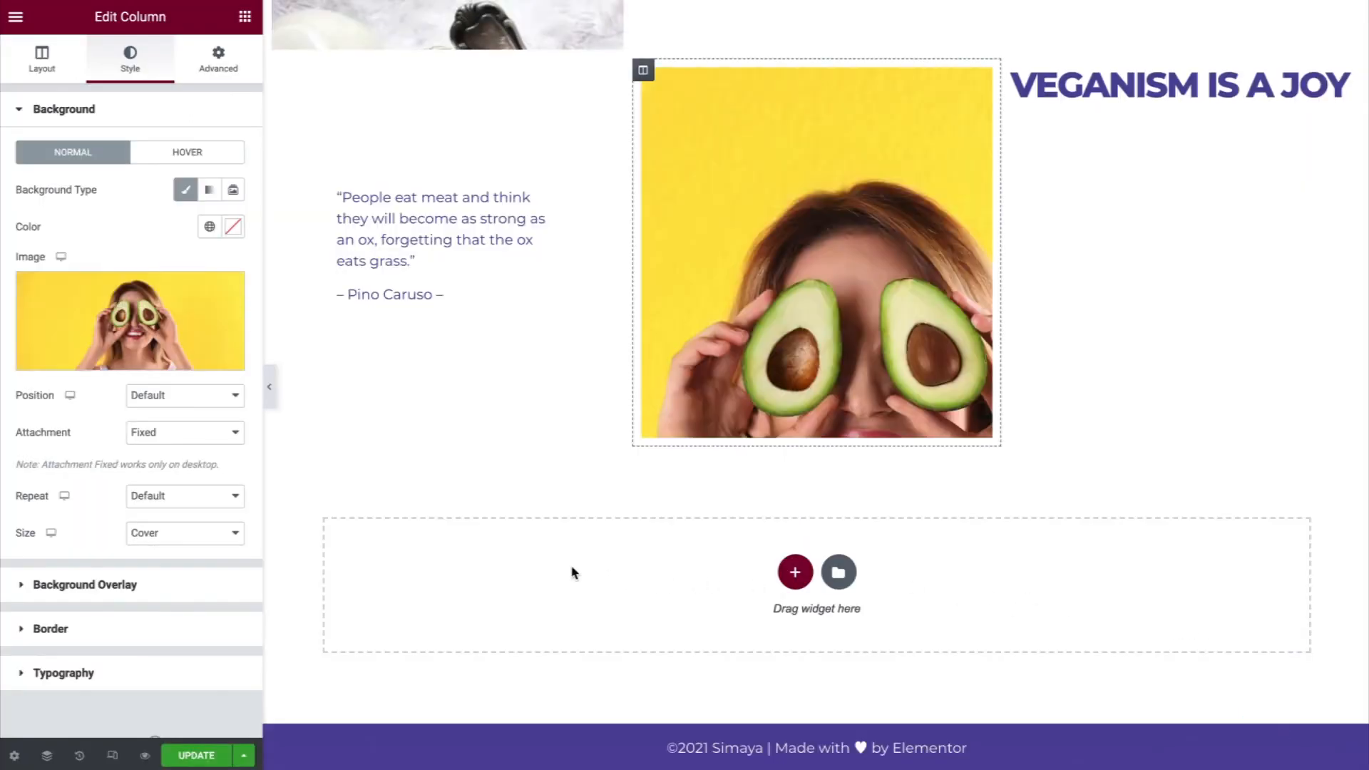
{"action": "left_click", "coordinate": [232, 395]}
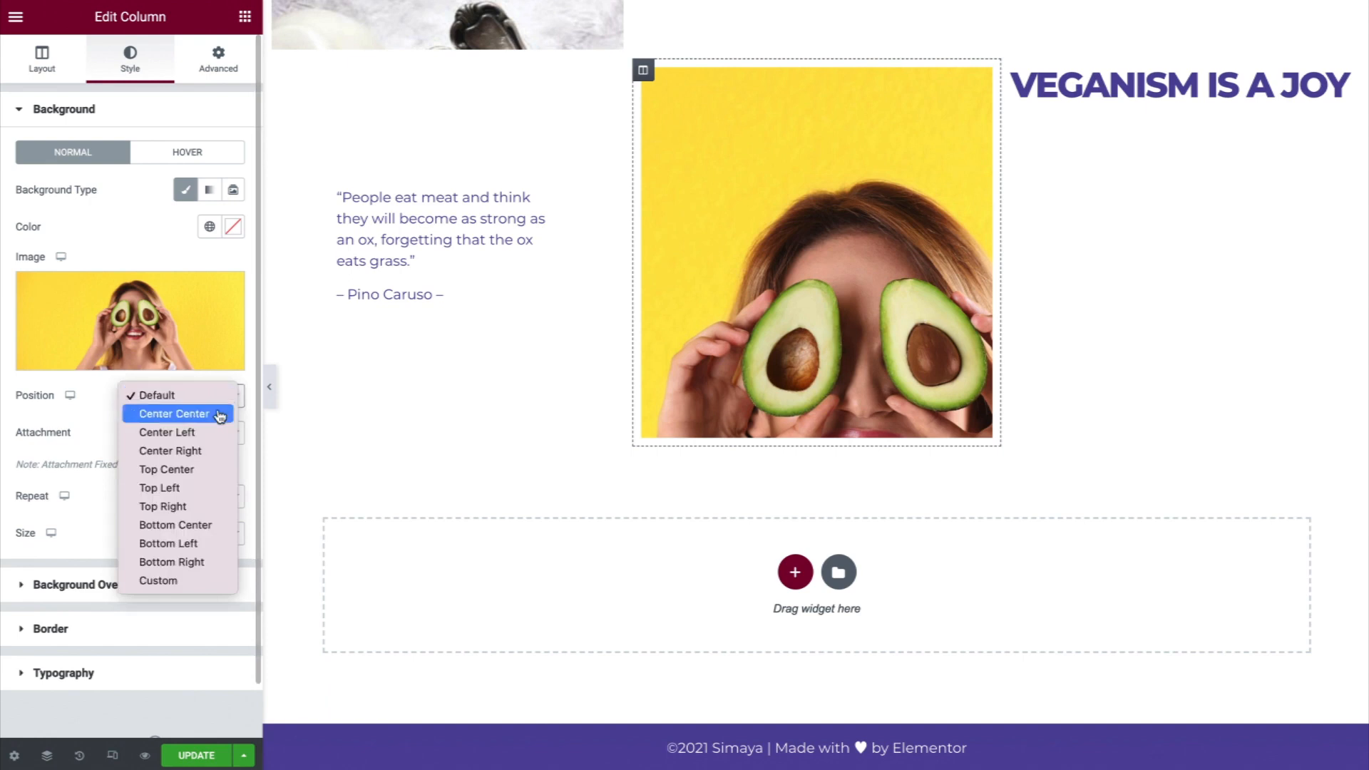
{"action": "left_click", "coordinate": [219, 414]}
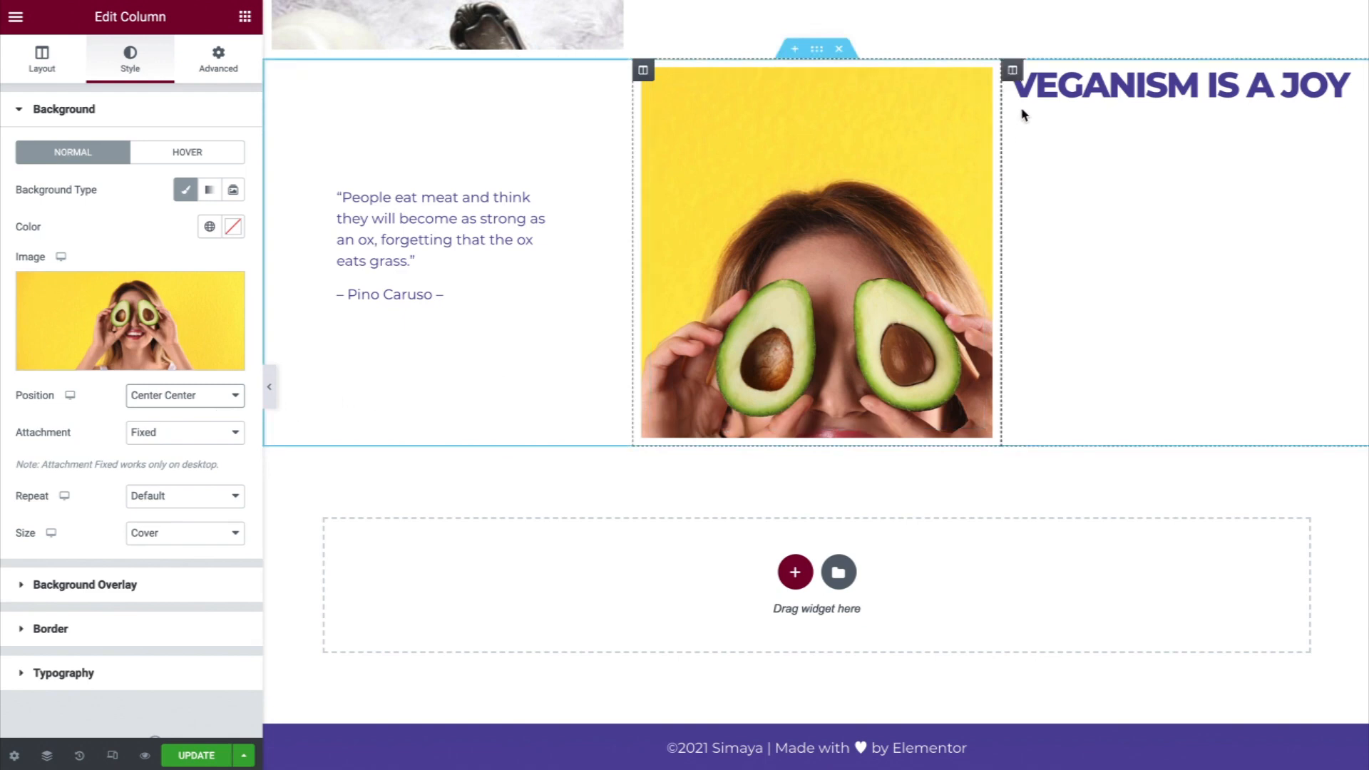
Vertically align the "veganism is a joy" heading's column to Middle and set its background color to the global color Grape
{"action": "left_click", "coordinate": [1013, 72]}
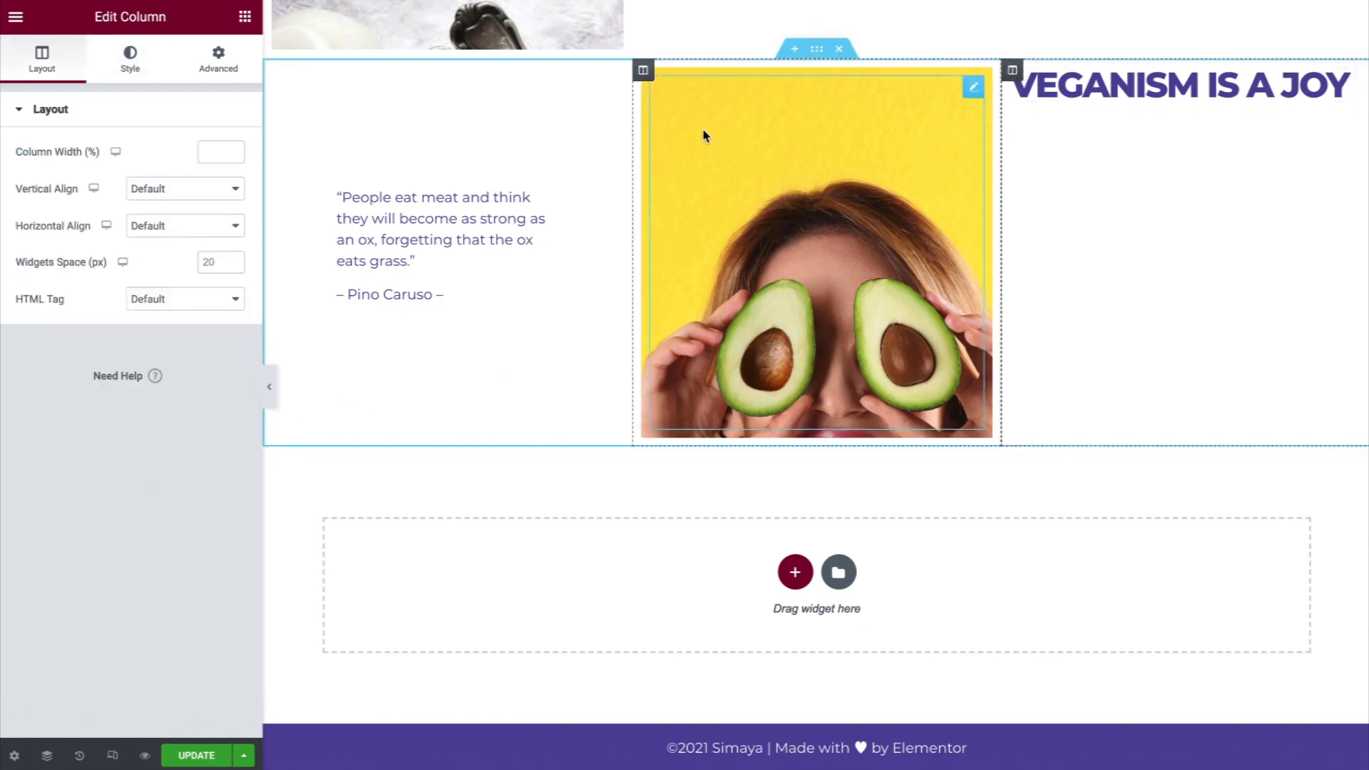
{"action": "left_click", "coordinate": [214, 190]}
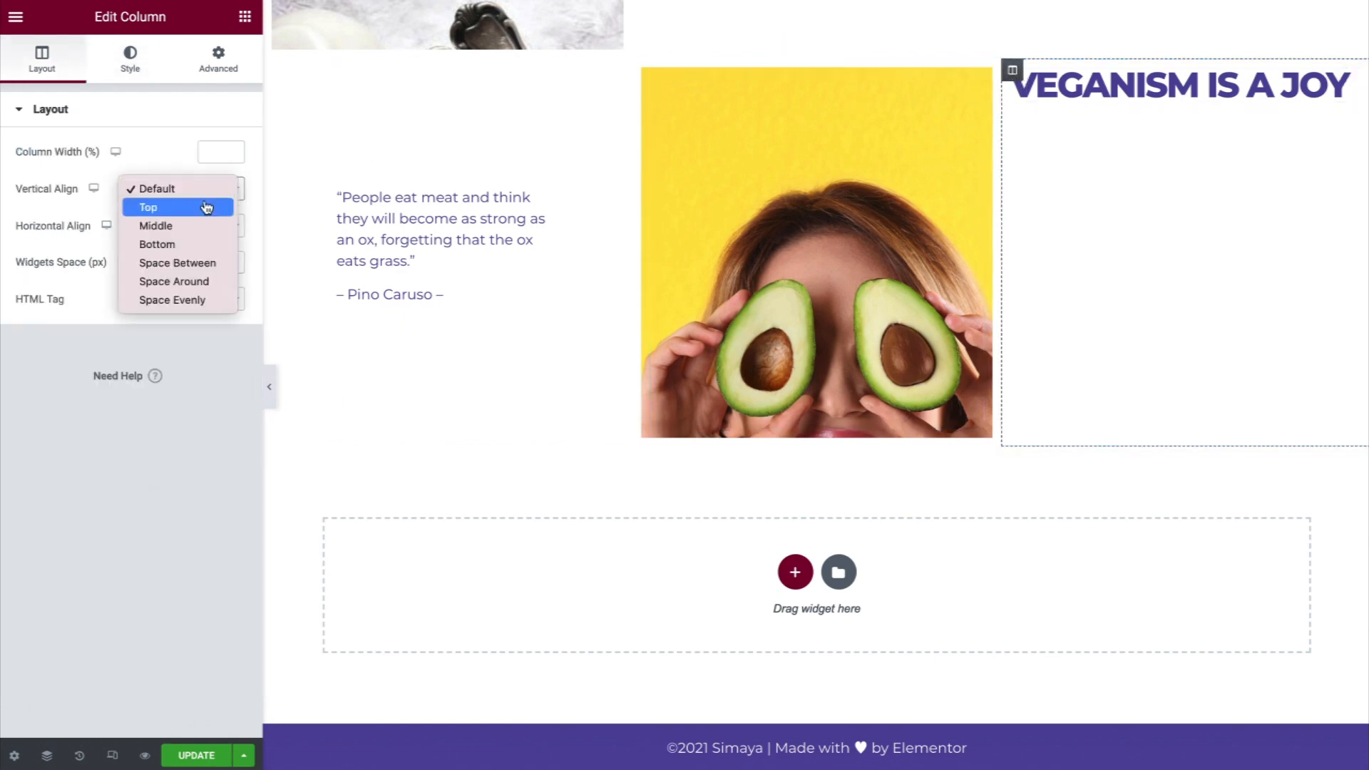
{"action": "left_click", "coordinate": [202, 227]}
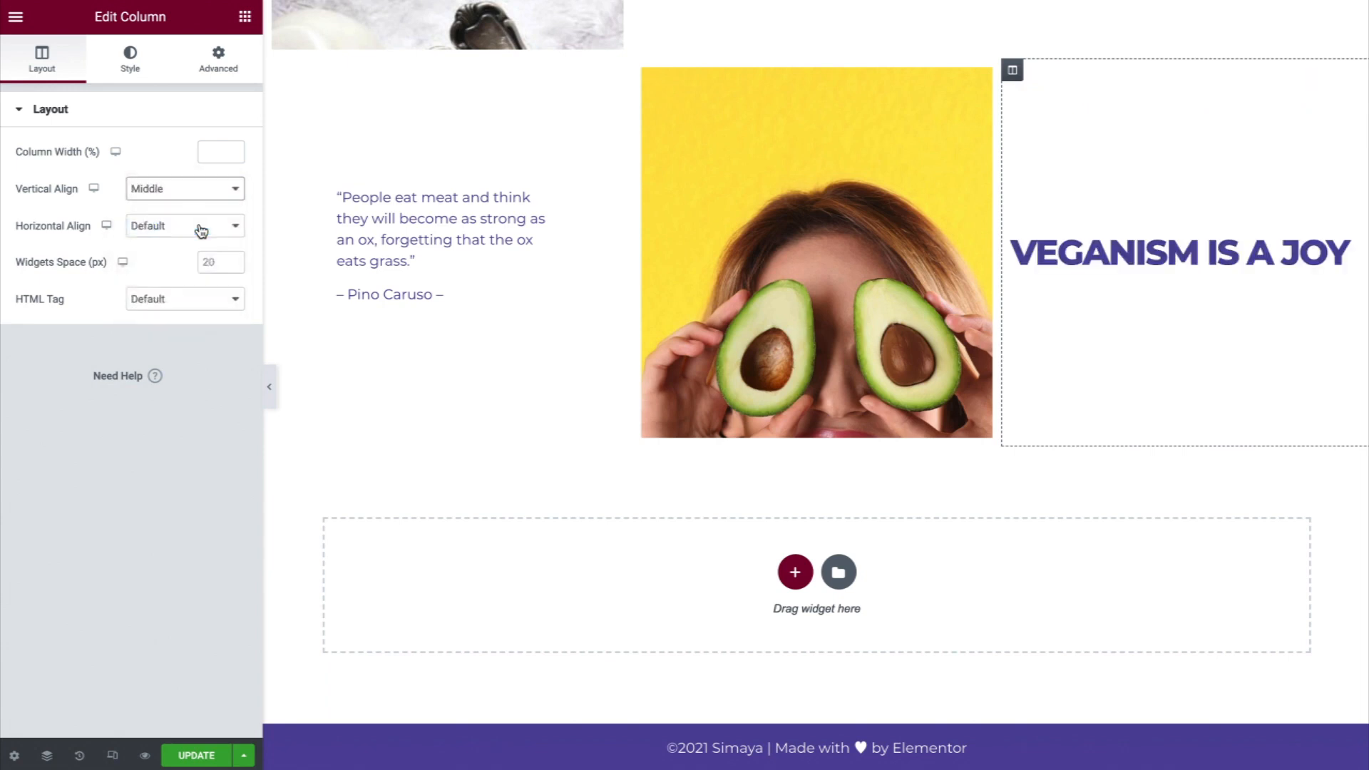
{"action": "left_click", "coordinate": [136, 75]}
{"action": "left_click", "coordinate": [185, 190]}
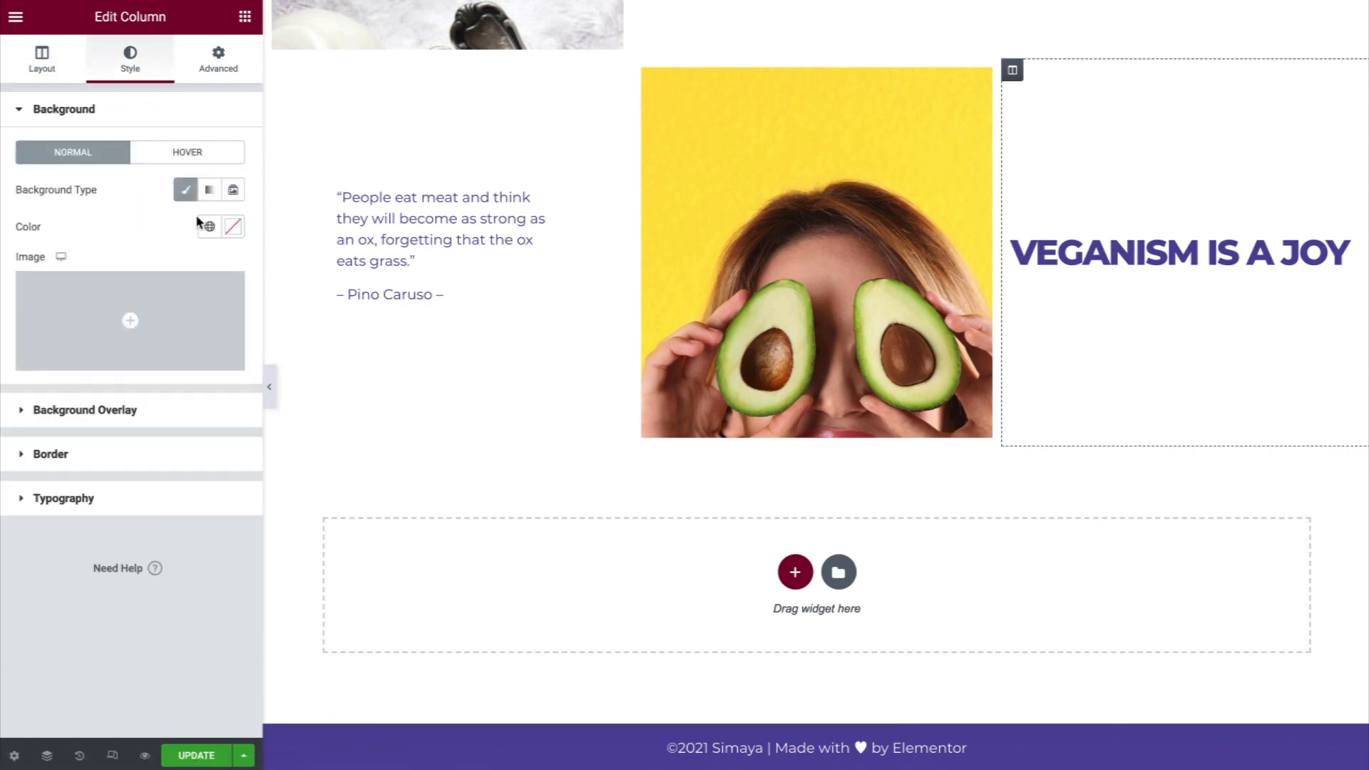
{"action": "left_click", "coordinate": [209, 226]}
{"action": "left_click", "coordinate": [169, 308]}
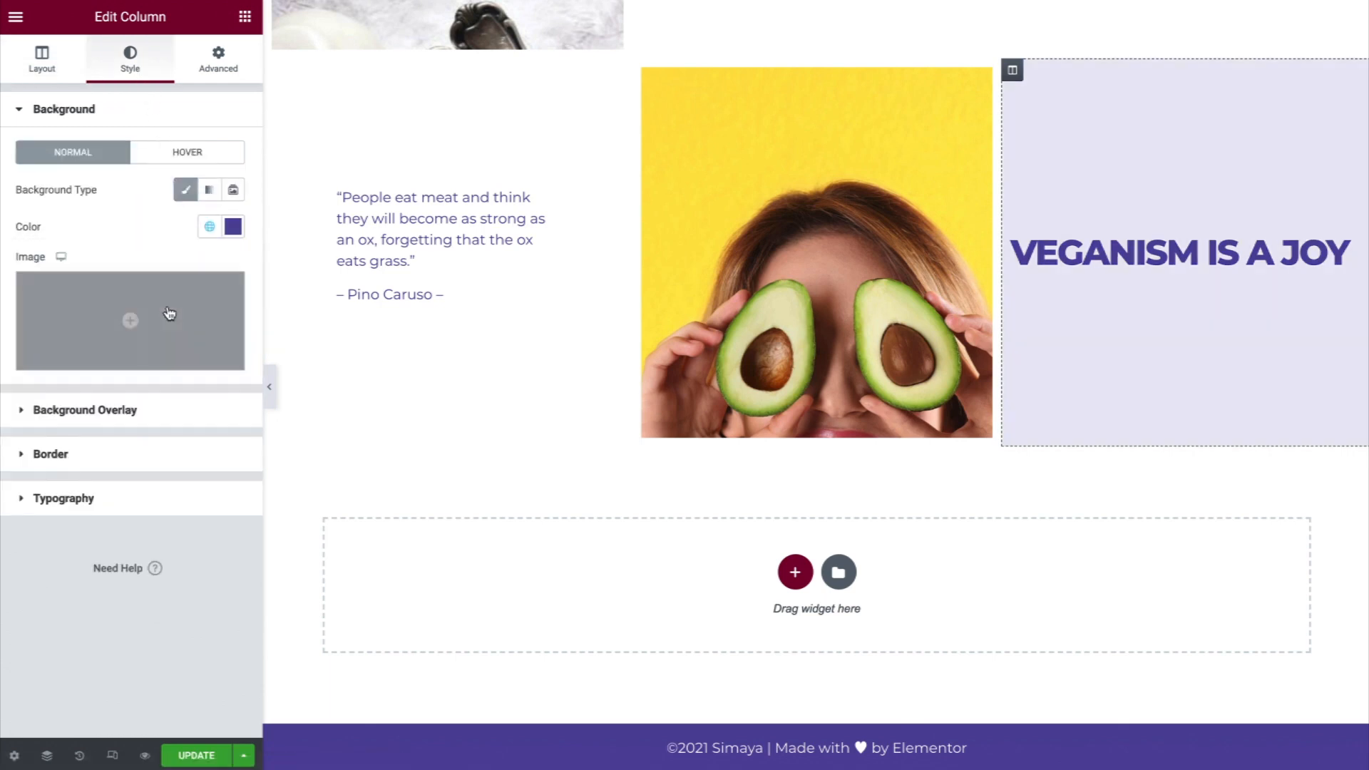
Set the Grape column's margin to 10 px on all sides
{"action": "left_click", "coordinate": [234, 72]}
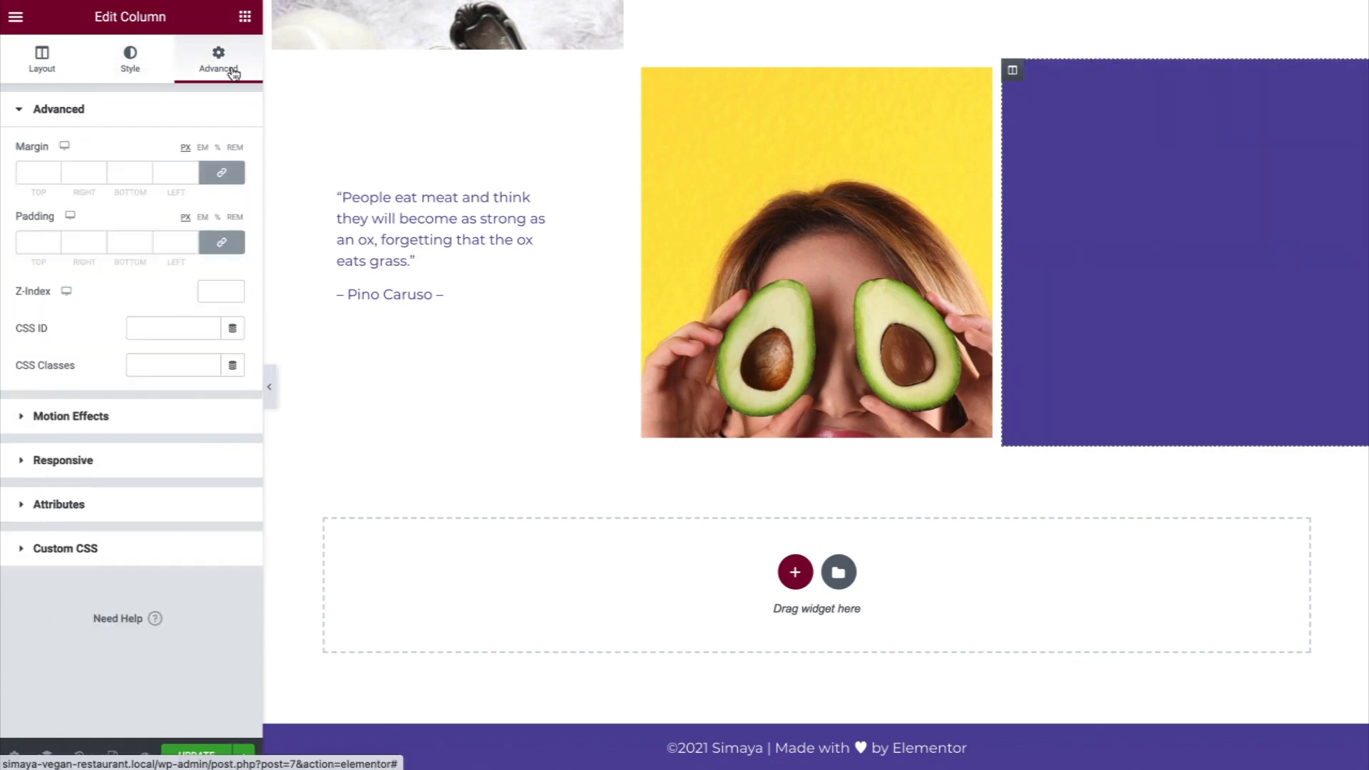
{"action": "left_click", "coordinate": [182, 172]}
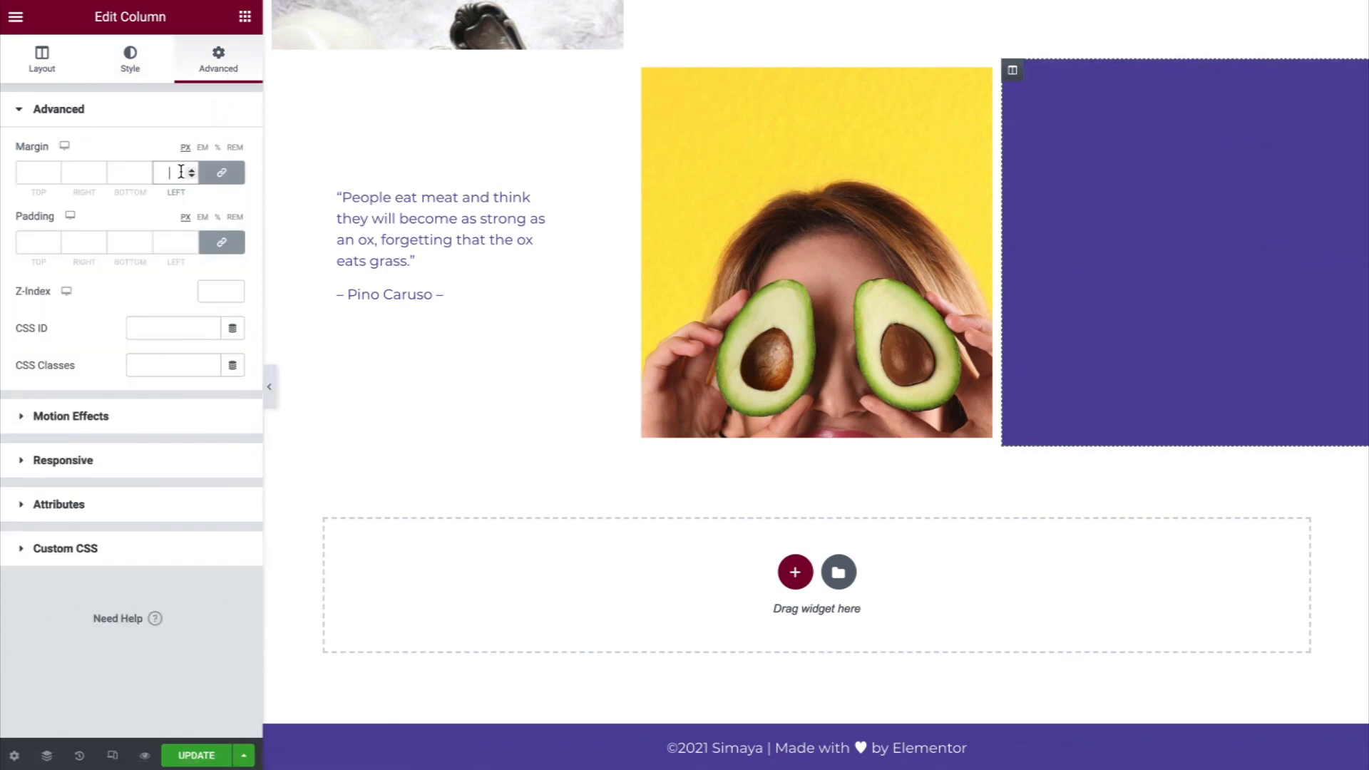
{"action": "type", "text": "10"}
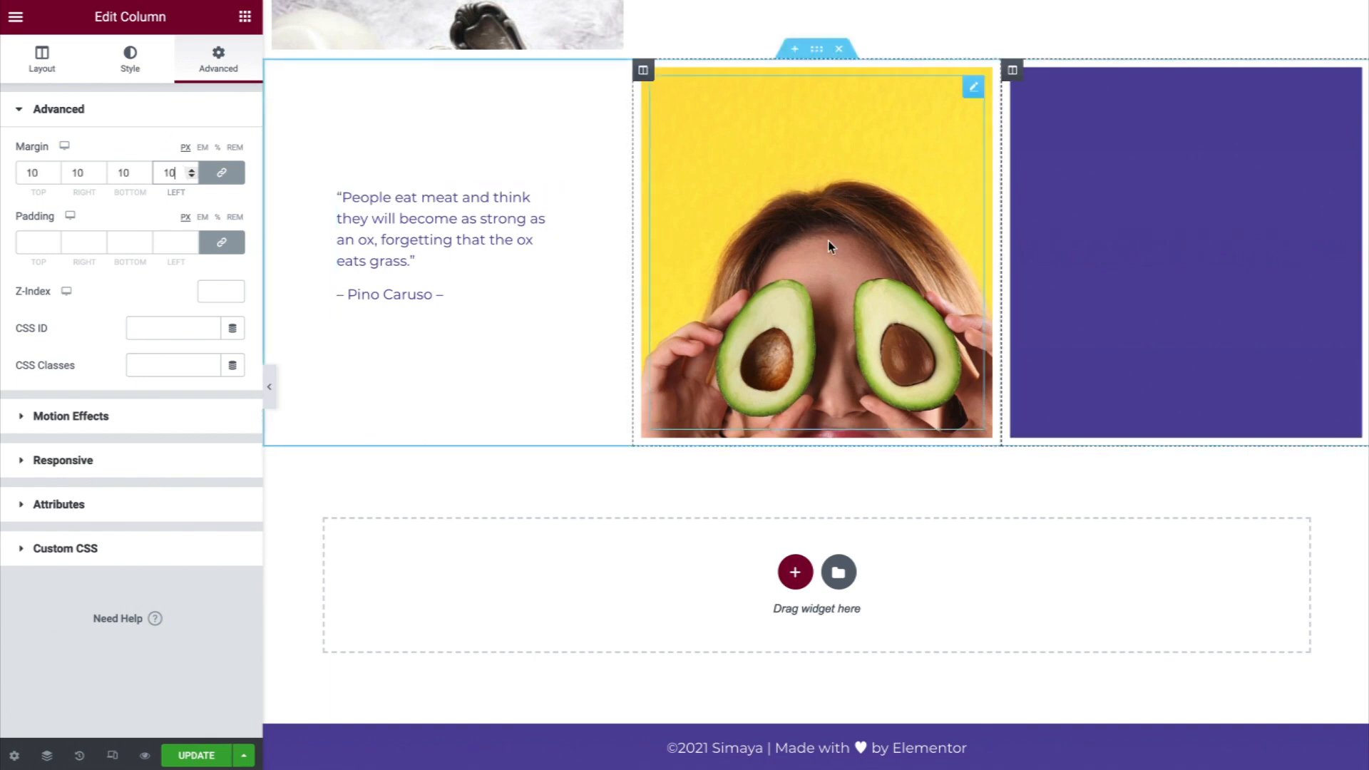
Set the text color of the heading in the Grape column to the global color Almond
{"action": "left_click", "coordinate": [1121, 247]}
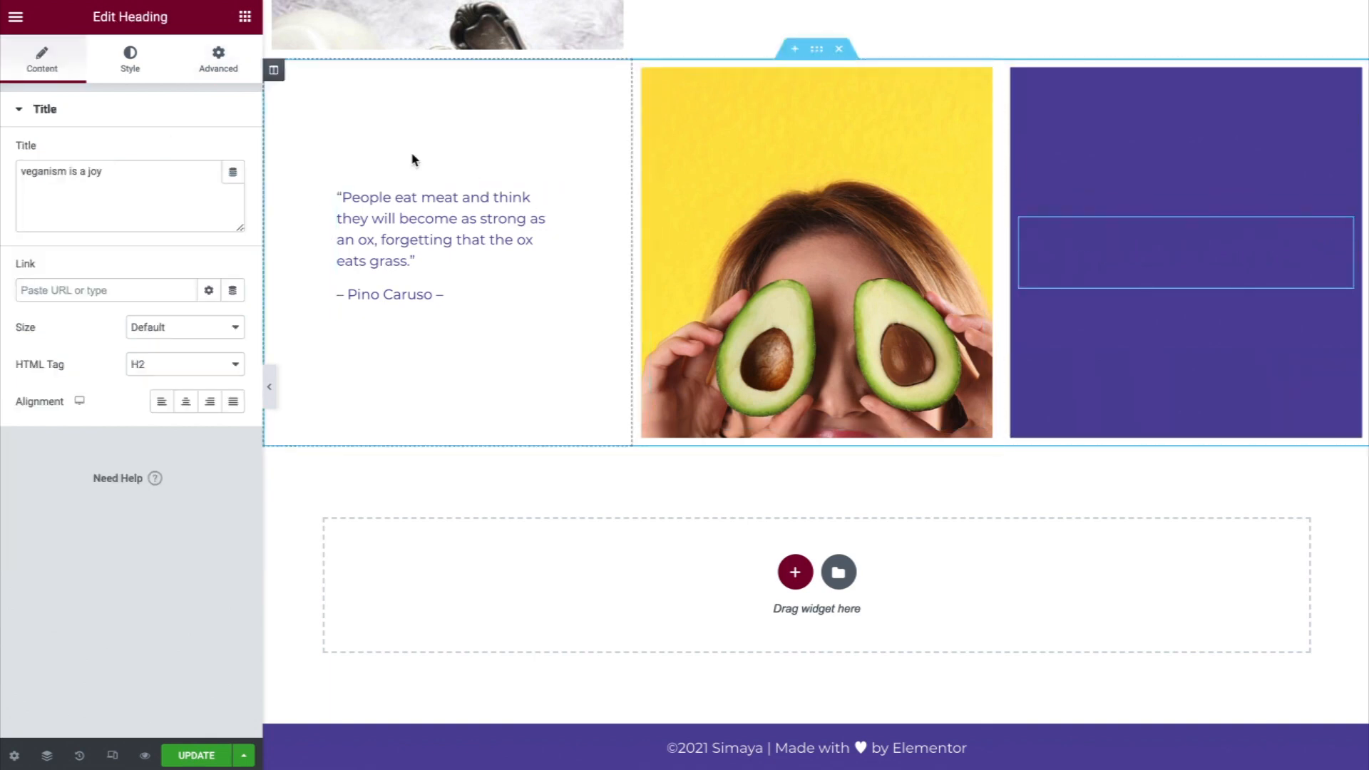
{"action": "left_click", "coordinate": [152, 69]}
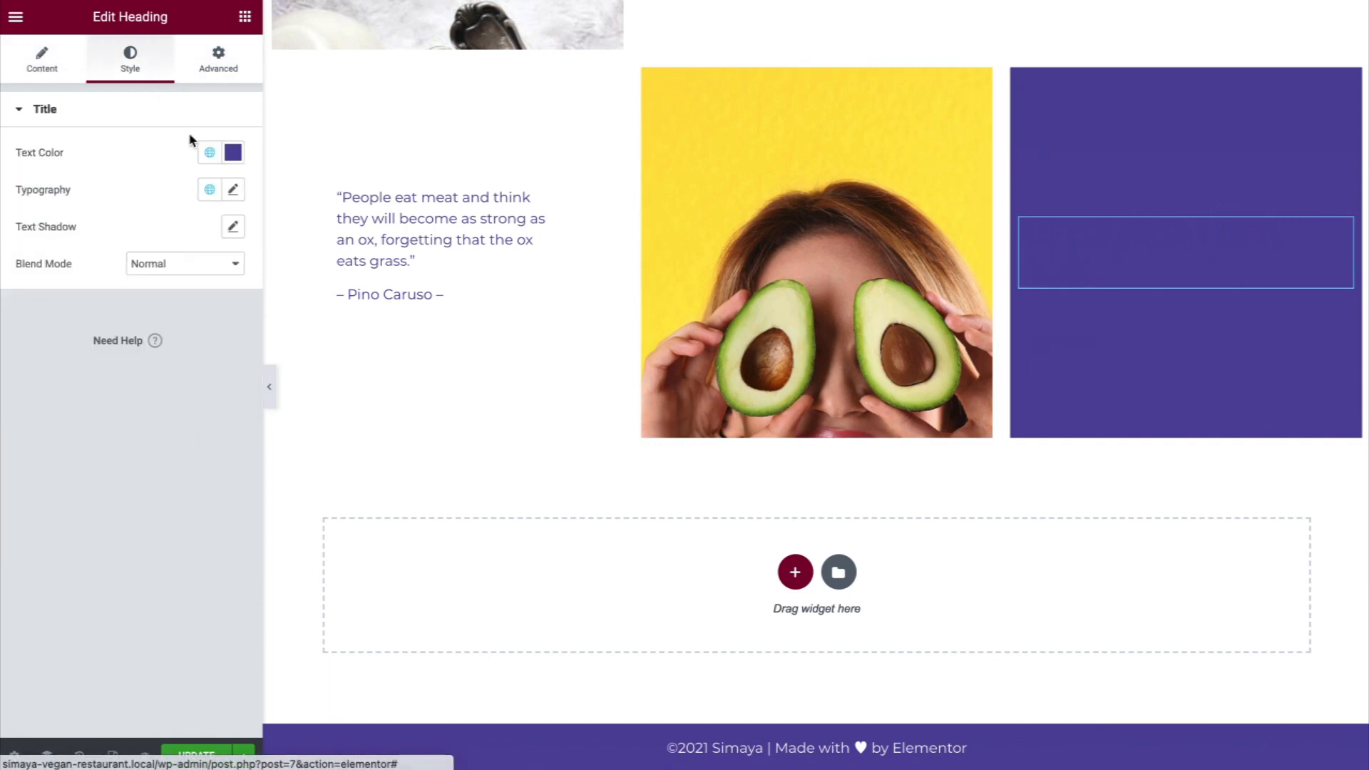
{"action": "left_click", "coordinate": [210, 153]}
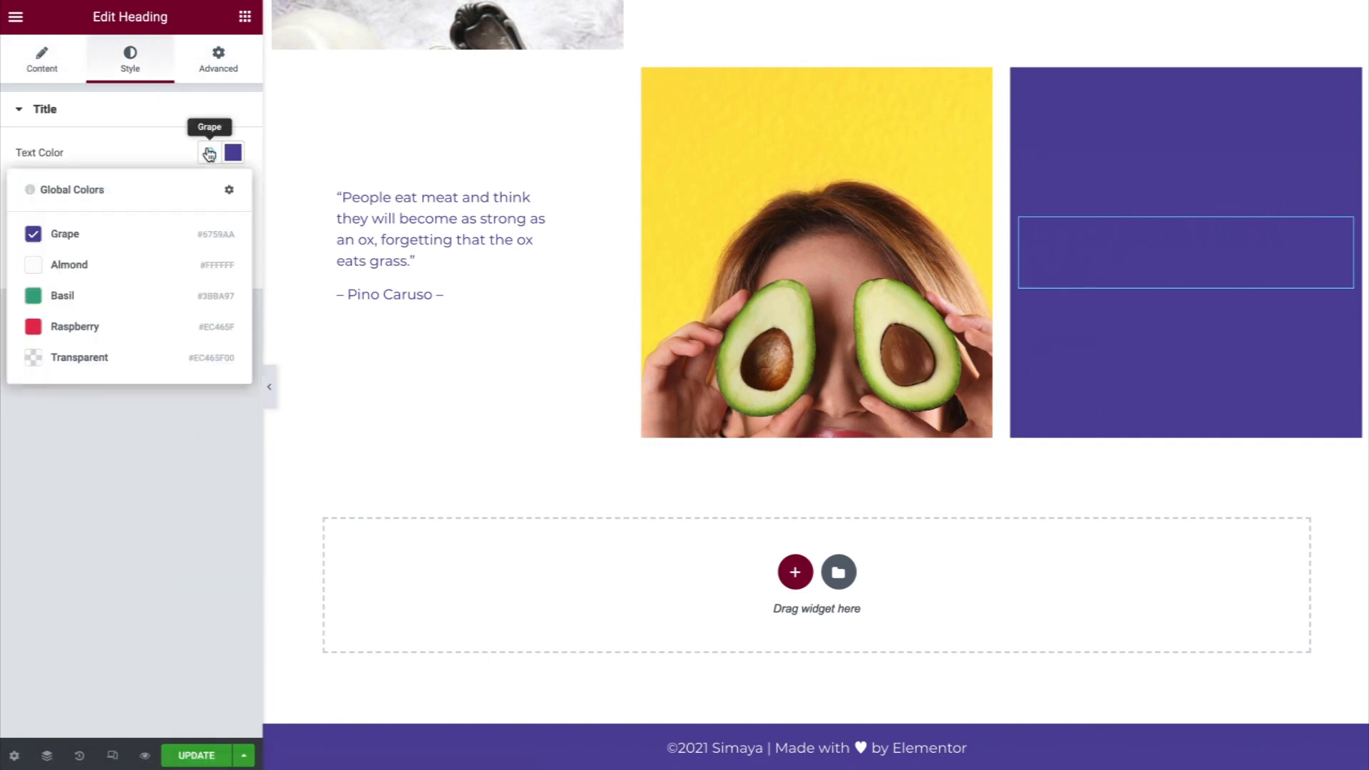
{"action": "left_click", "coordinate": [163, 266]}
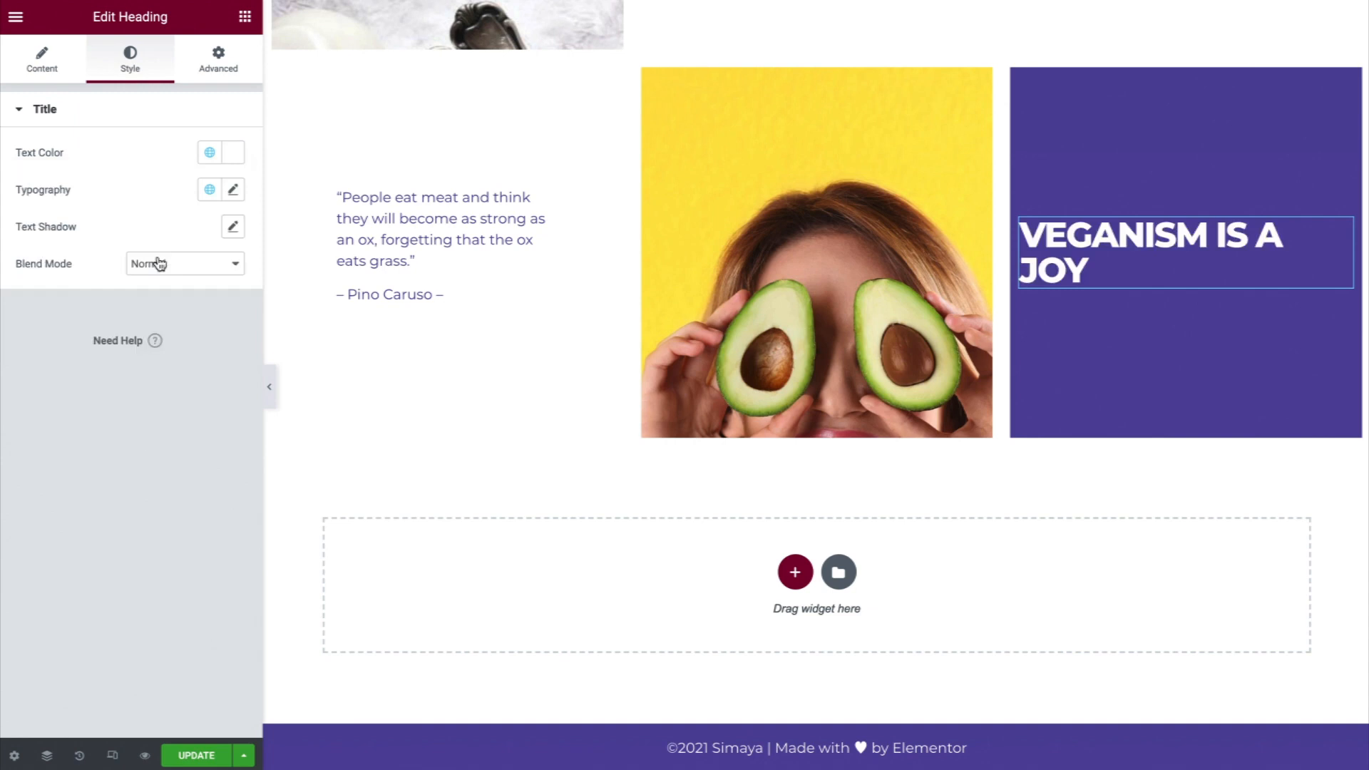
Change the heading in the Grape column to "since 1998" and center-align it
{"action": "left_click", "coordinate": [69, 76]}
{"action": "left_click", "coordinate": [112, 169]}
{"action": "key", "text": "ctrl+a"}
{"action": "type", "text": "since 1998"}
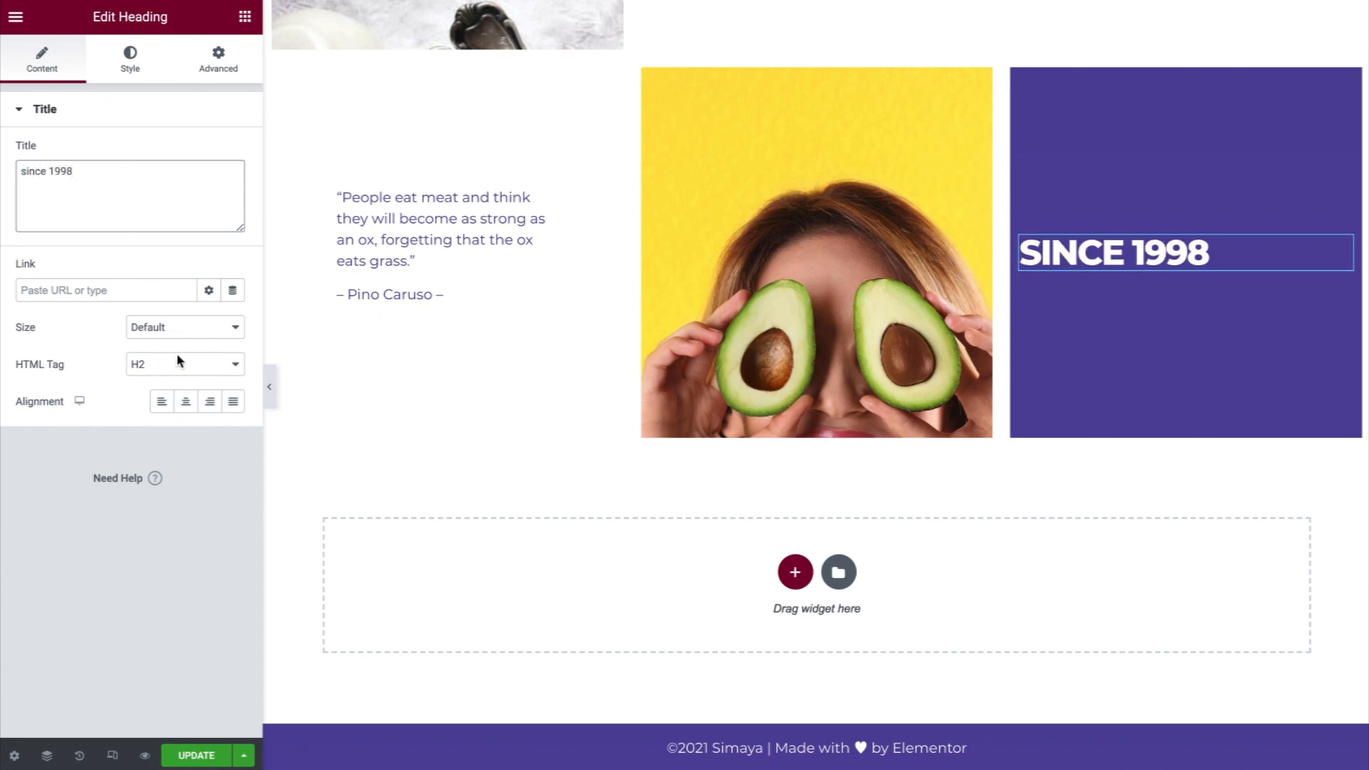
{"action": "left_click", "coordinate": [187, 403]}
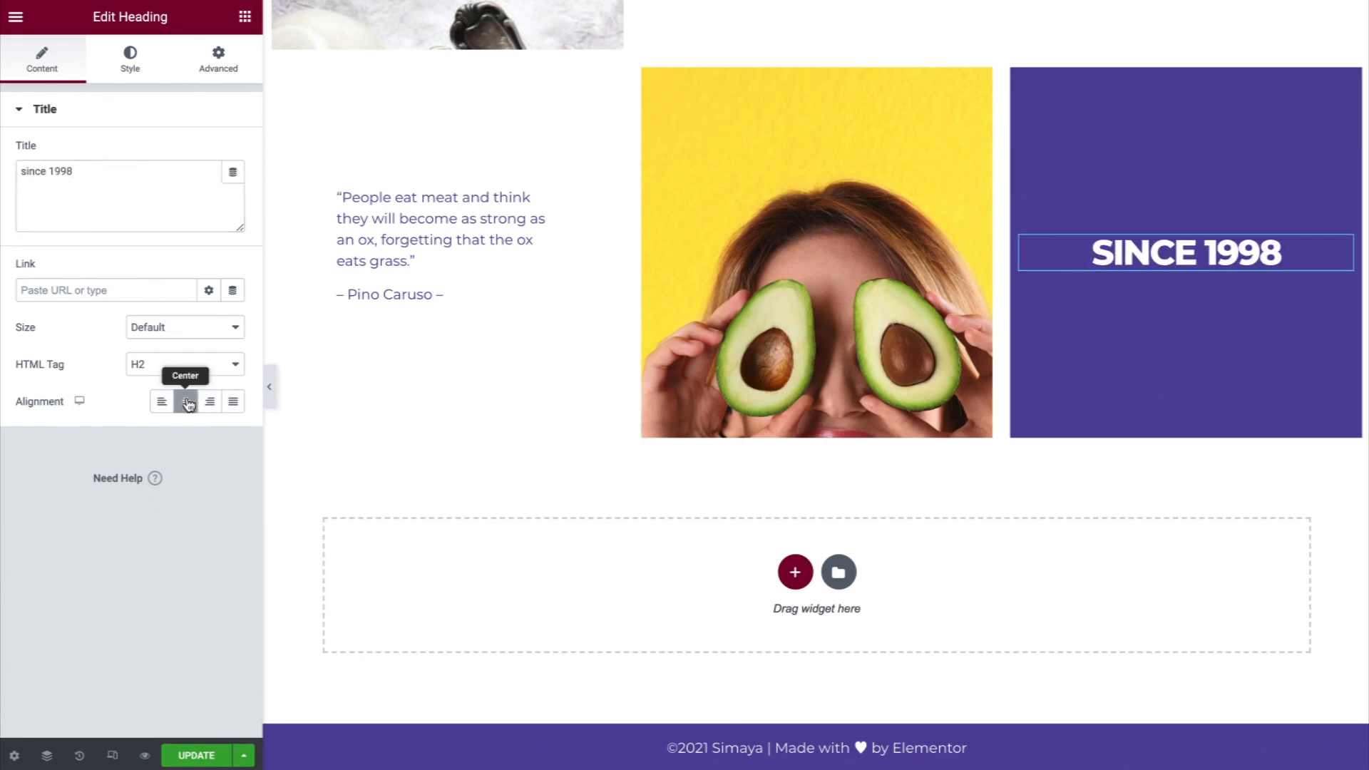
Unlink the "since 1998" heading's padding values and set its right and left padding to 30%
{"action": "left_click", "coordinate": [224, 62]}
{"action": "left_click", "coordinate": [221, 242]}
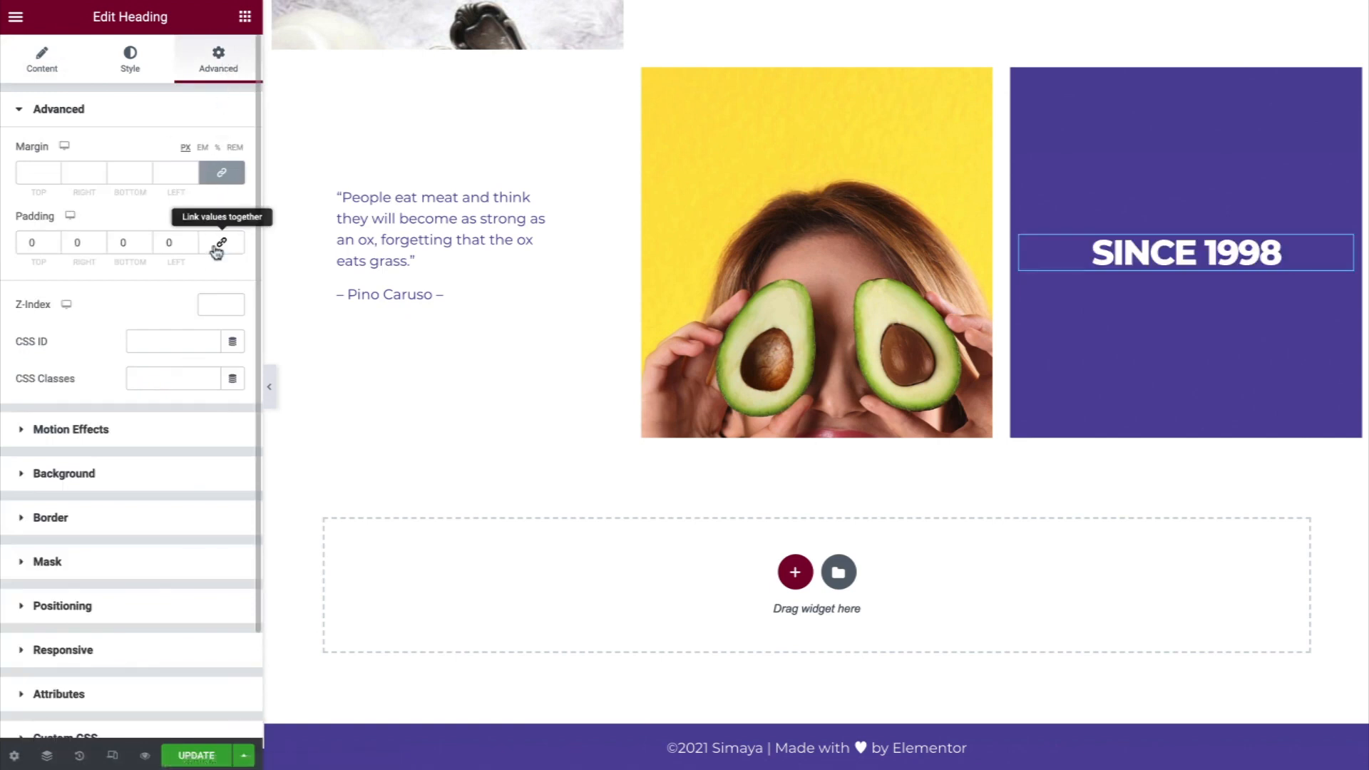
{"action": "left_click", "coordinate": [217, 218]}
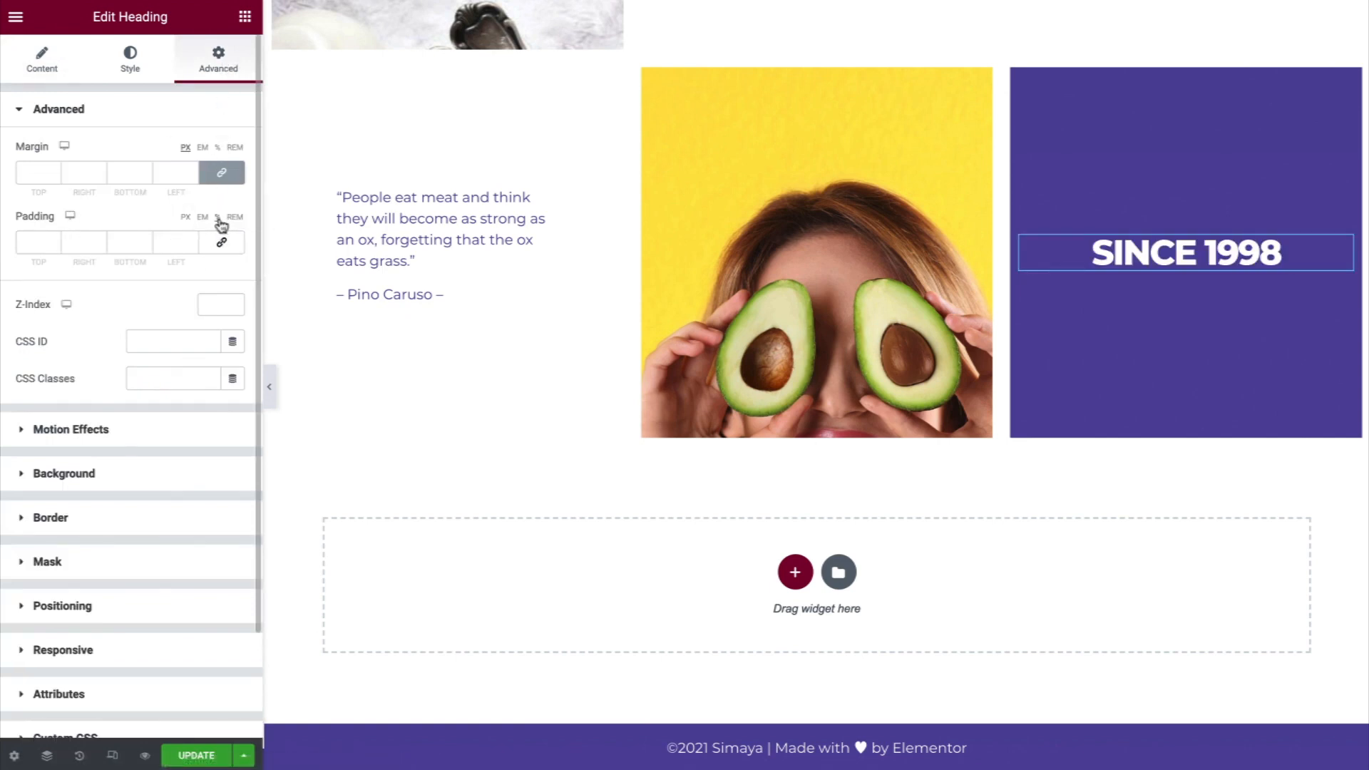
{"action": "left_click", "coordinate": [85, 235]}
{"action": "type", "text": "30"}
{"action": "key", "text": "Tab"}
{"action": "key", "text": "Tab"}
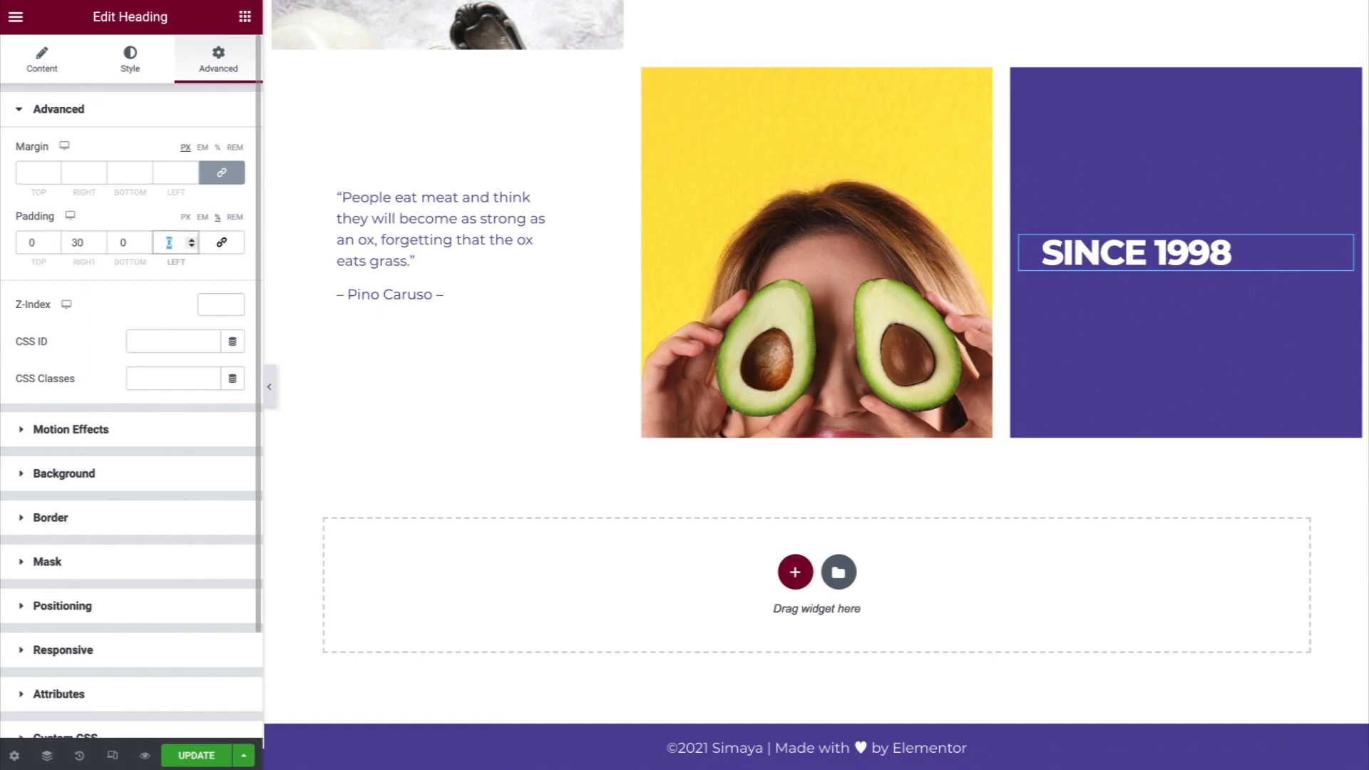
{"action": "type", "text": "30"}
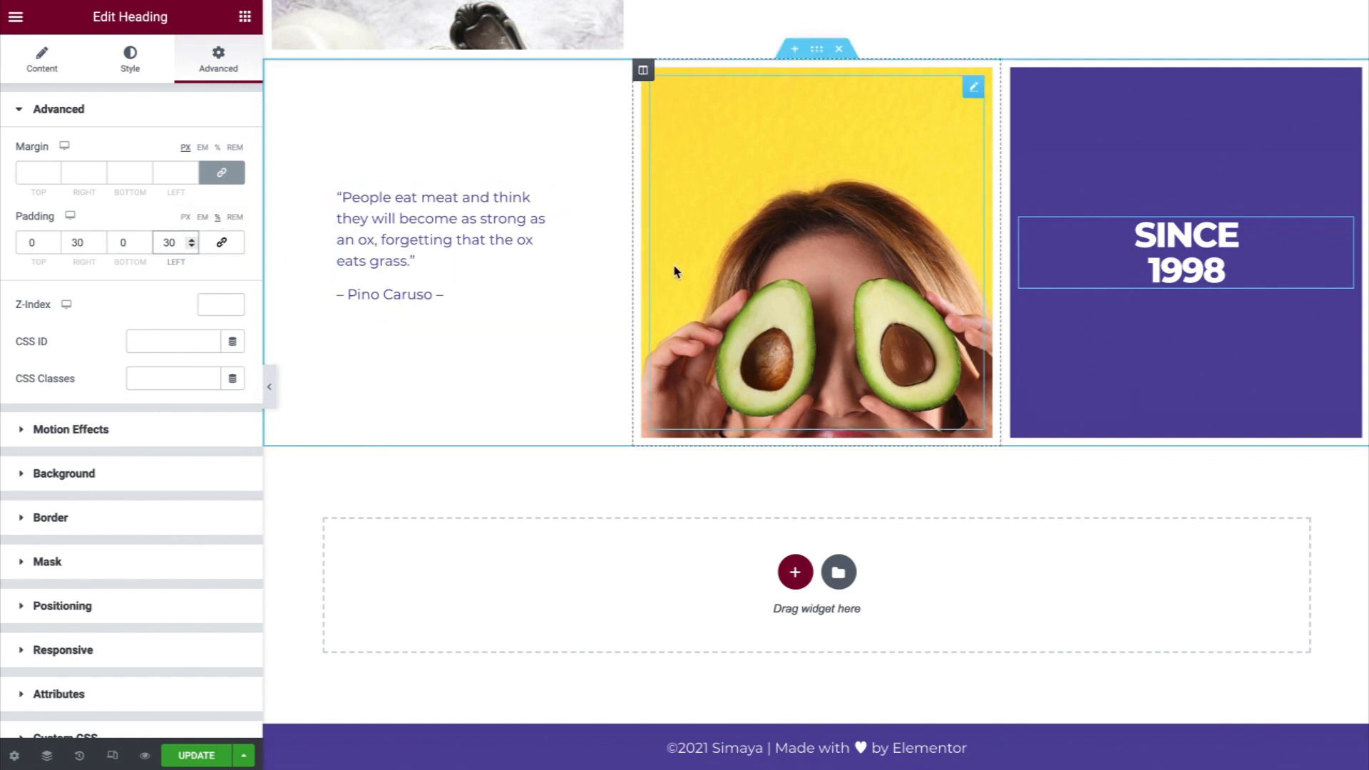
Copy the hero section's "Our Menu" button below the "since 1998" heading and change the copy's text to "Our Story"
{"action": "scroll", "coordinate": [676, 271], "scroll_direction": "up", "scroll_amount": 2}
{"action": "scroll", "coordinate": [675, 271], "scroll_direction": "up", "scroll_amount": 8}
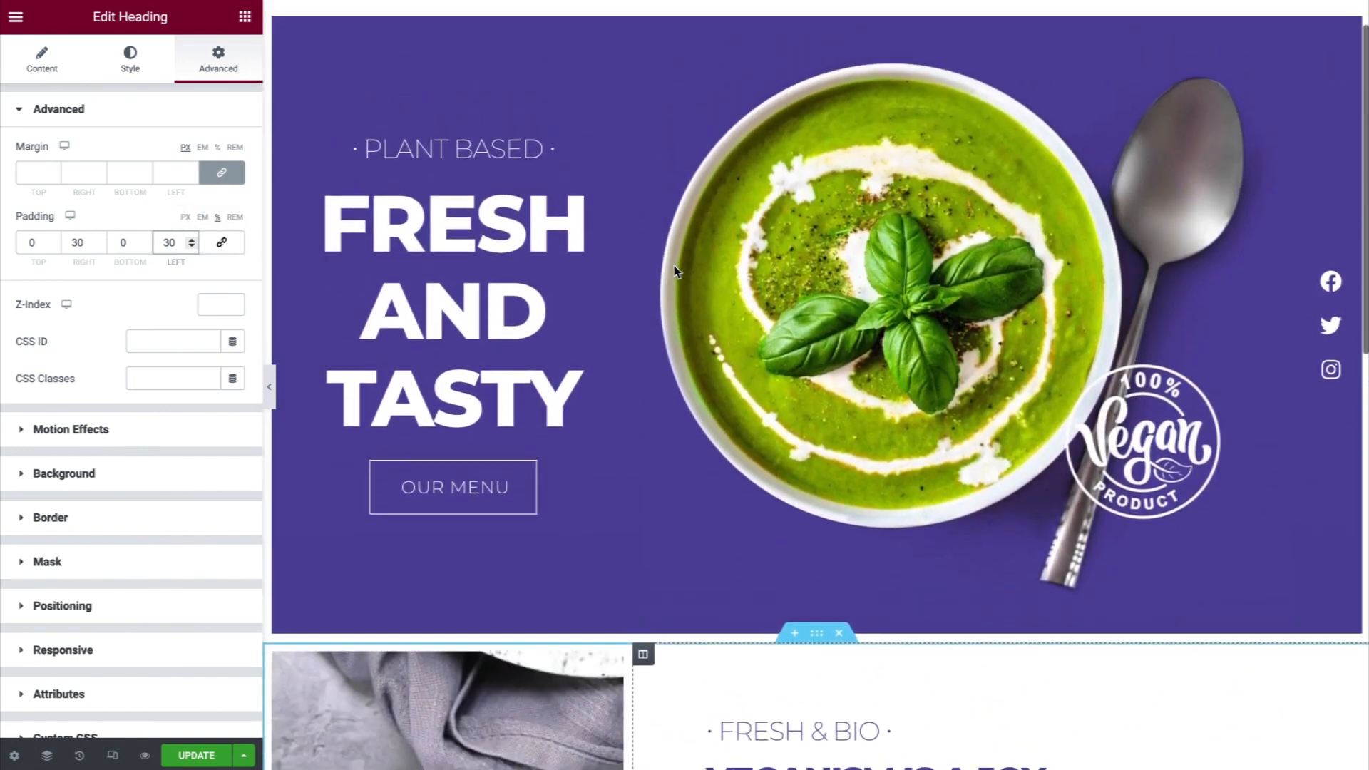
{"action": "right_click", "coordinate": [507, 473]}
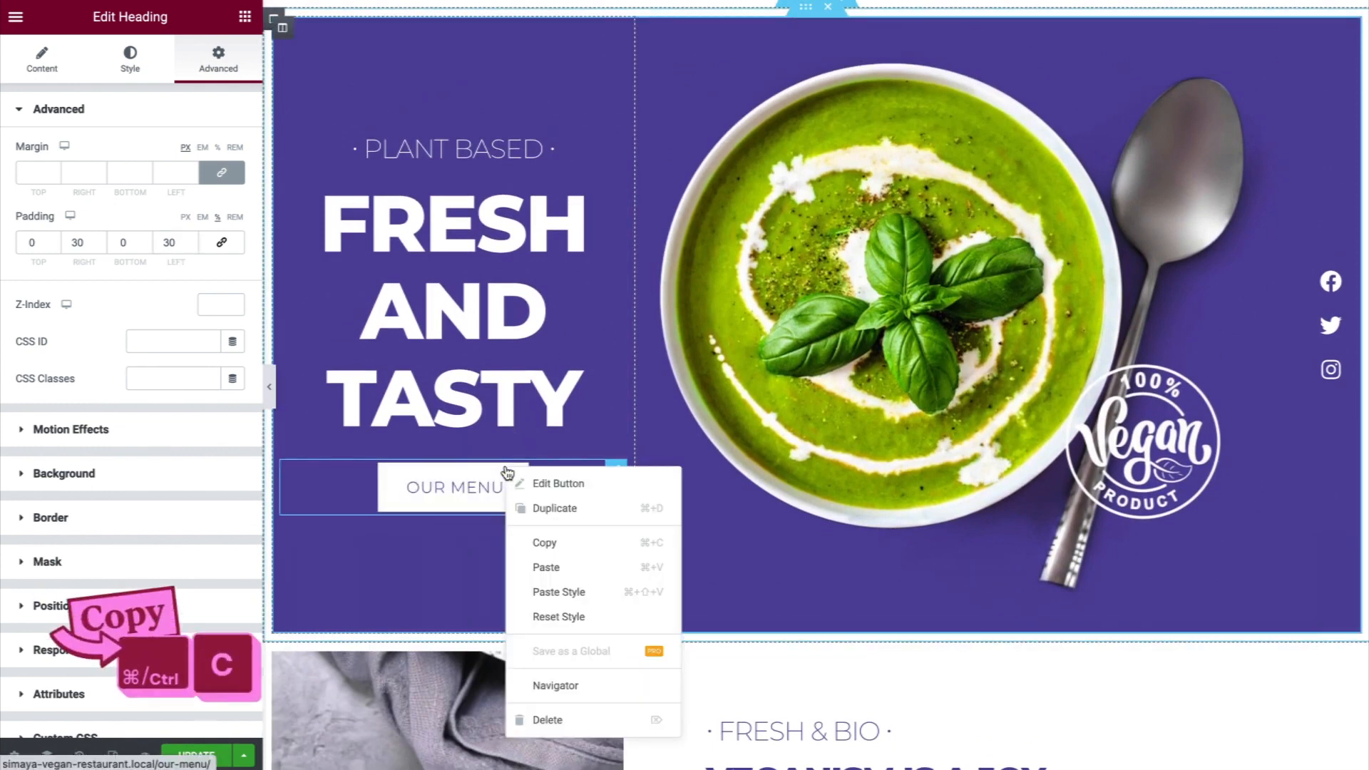
{"action": "left_click", "coordinate": [610, 546]}
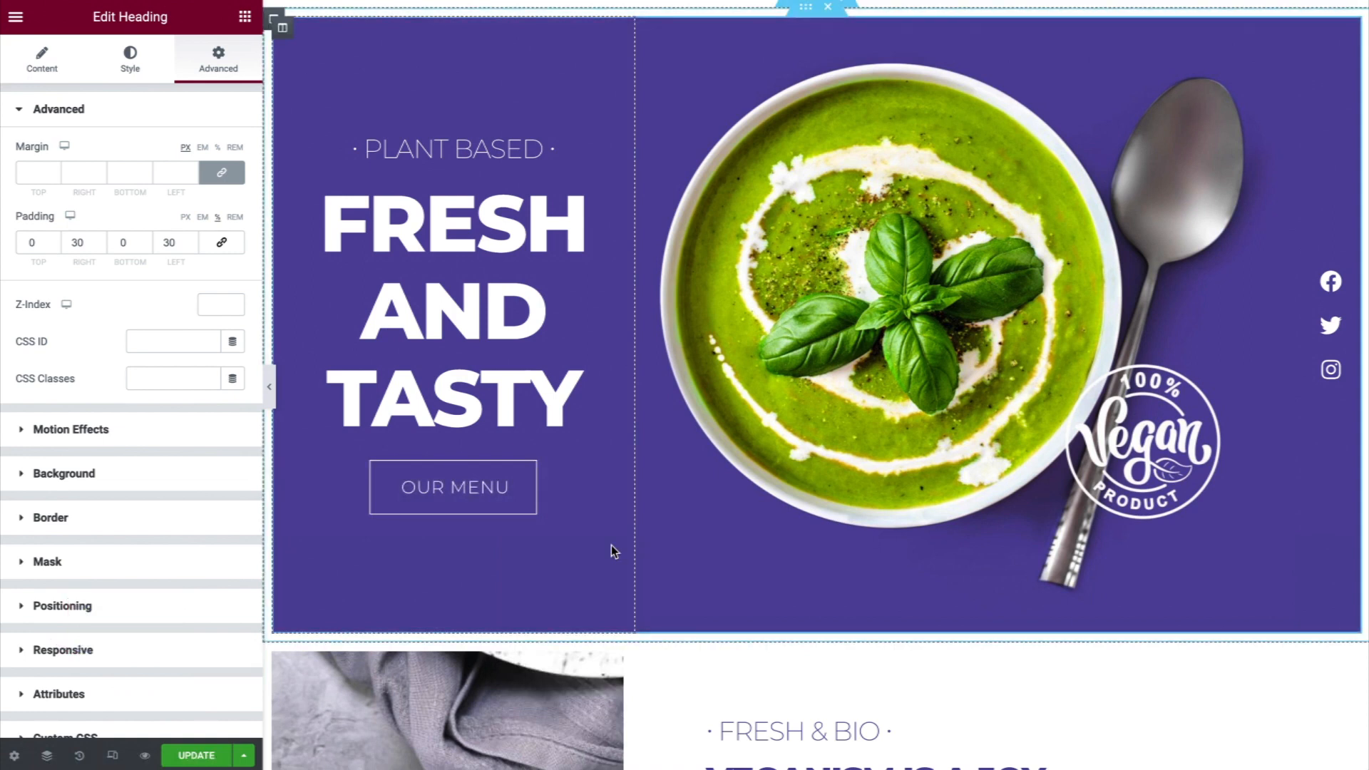
{"action": "scroll", "coordinate": [610, 544], "scroll_direction": "down", "scroll_amount": 10}
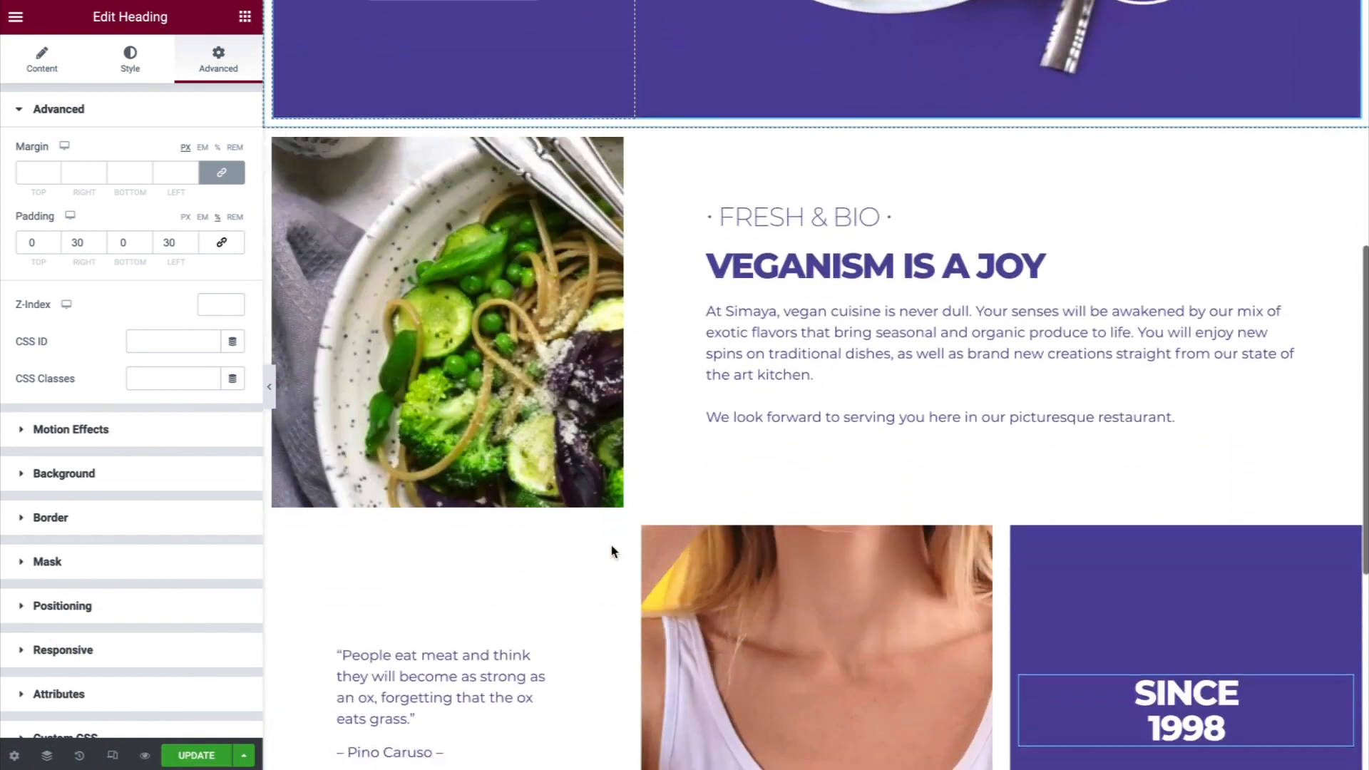
{"action": "scroll", "coordinate": [611, 551], "scroll_direction": "down", "scroll_amount": 4}
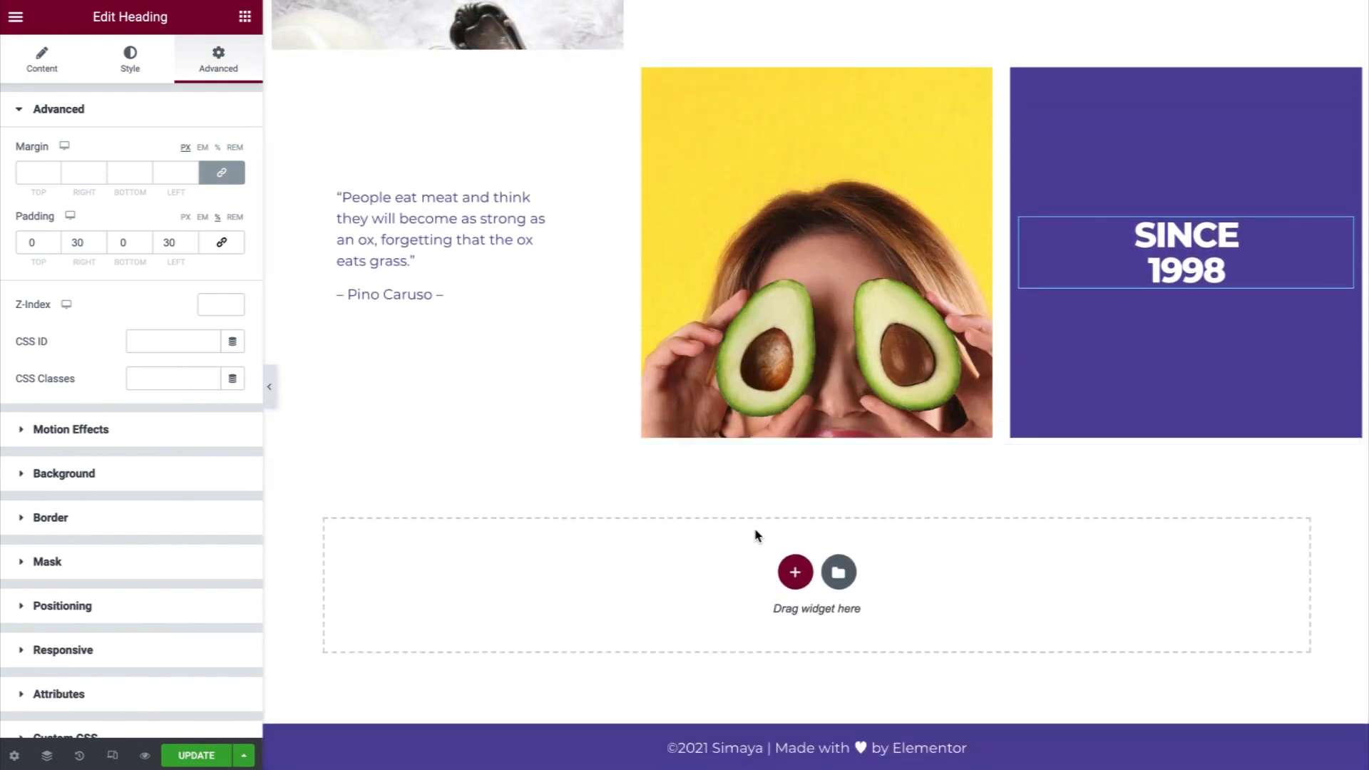
{"action": "right_click", "coordinate": [1197, 268]}
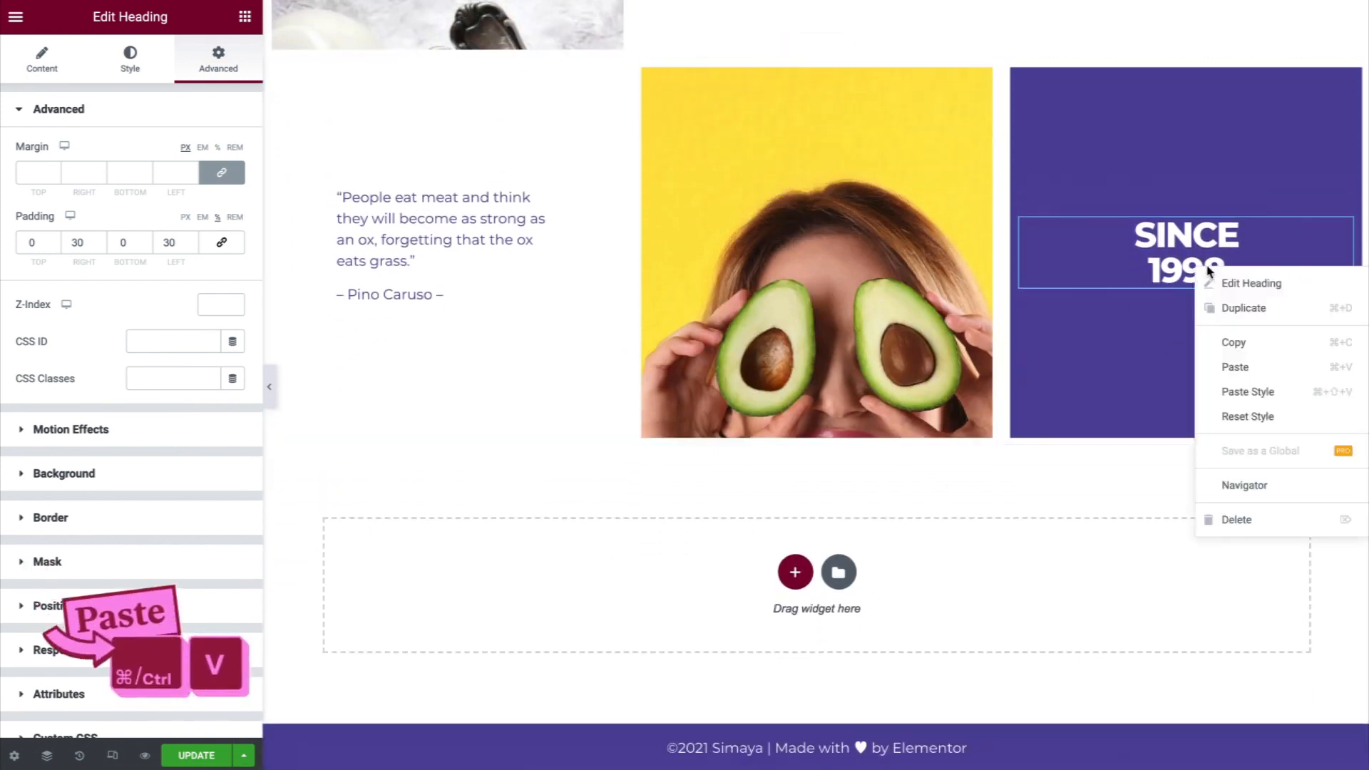
{"action": "left_click", "coordinate": [1291, 367]}
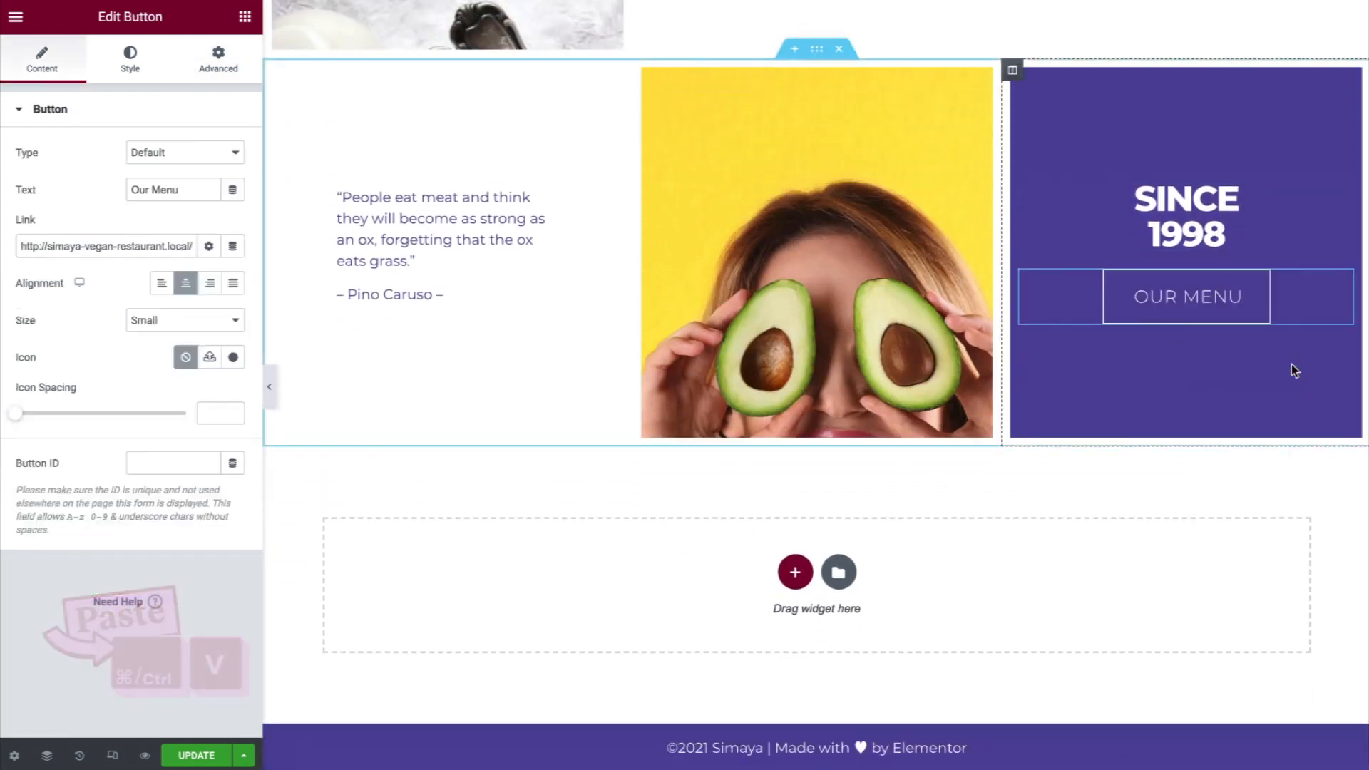
{"action": "triple_click", "coordinate": [209, 189]}
{"action": "type", "text": "Our Story"}
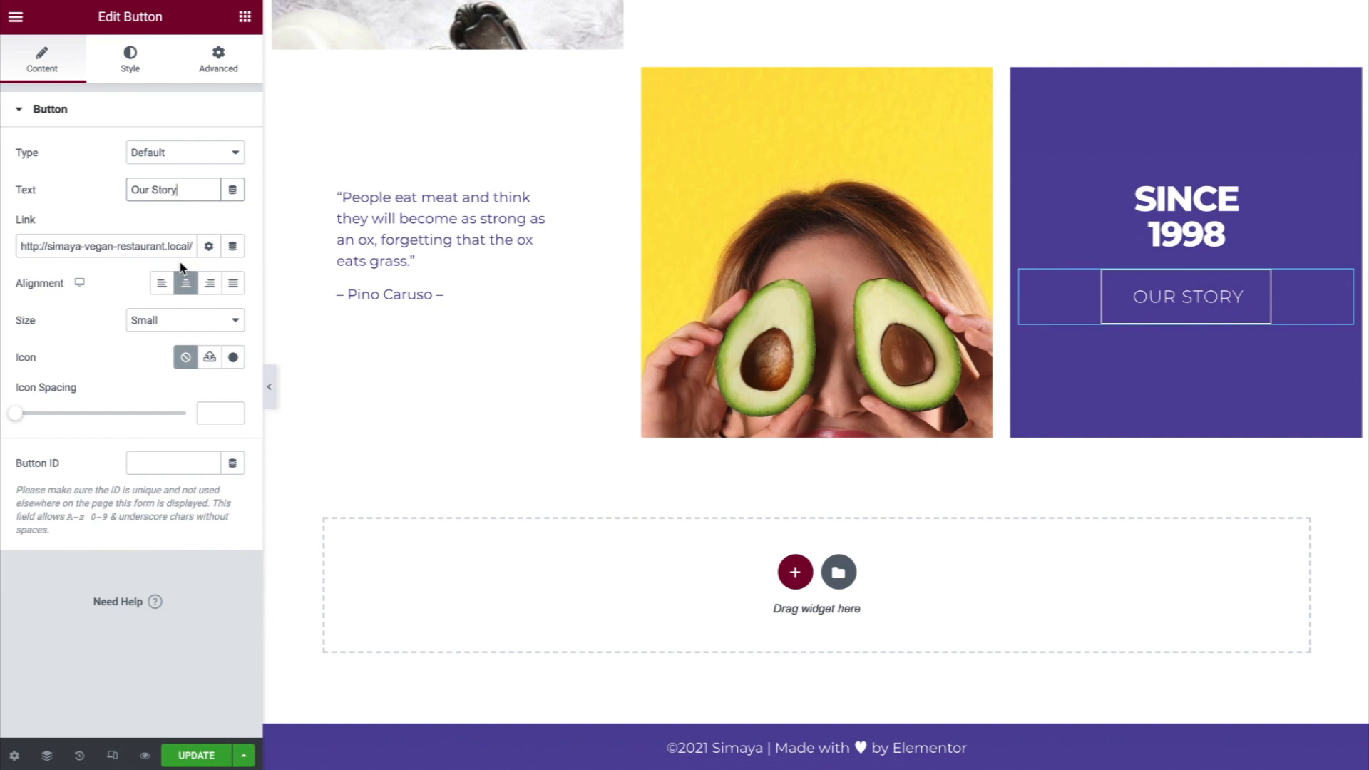
Add an Image widget above the "since 1998" heading and insert icon-pot.png from the media library
{"action": "left_click", "coordinate": [245, 16]}
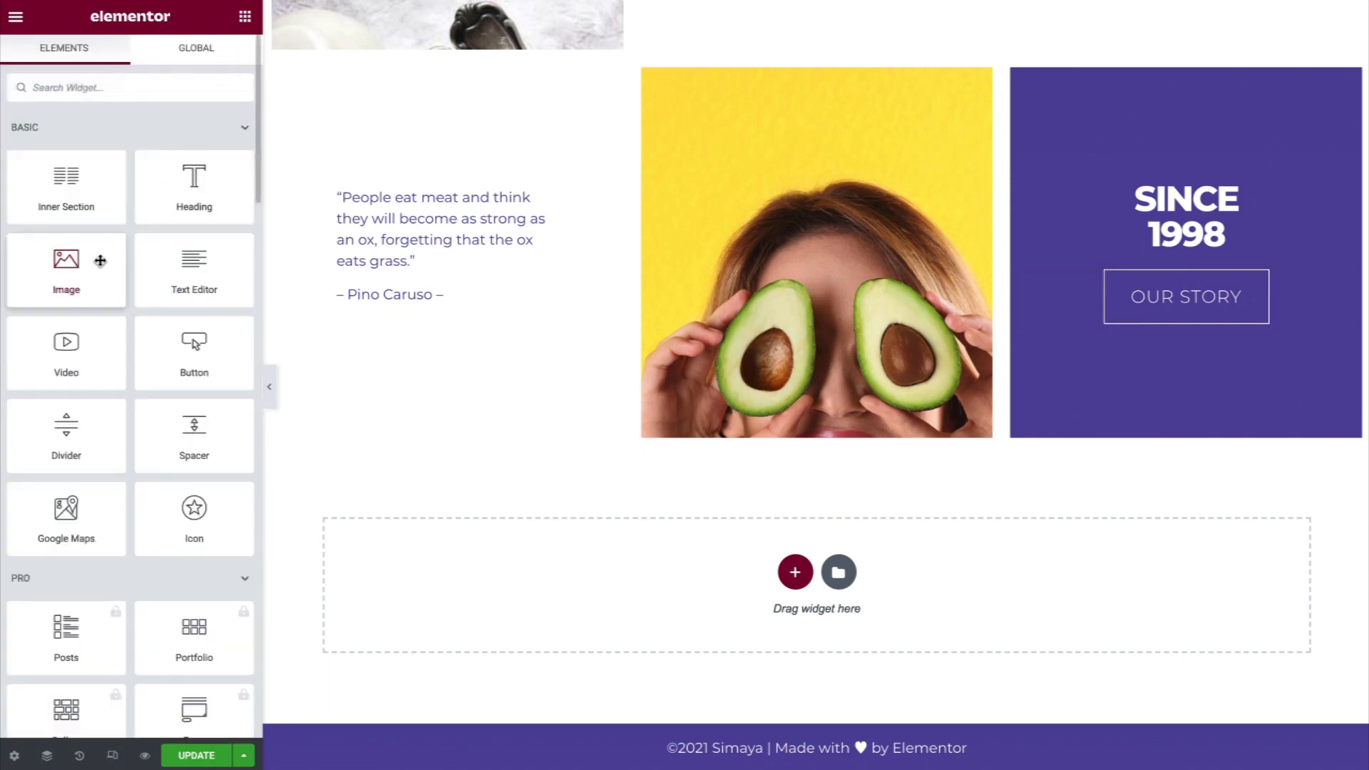
{"action": "left_click_drag", "start_coordinate": [100, 261], "coordinate": [1160, 207]}
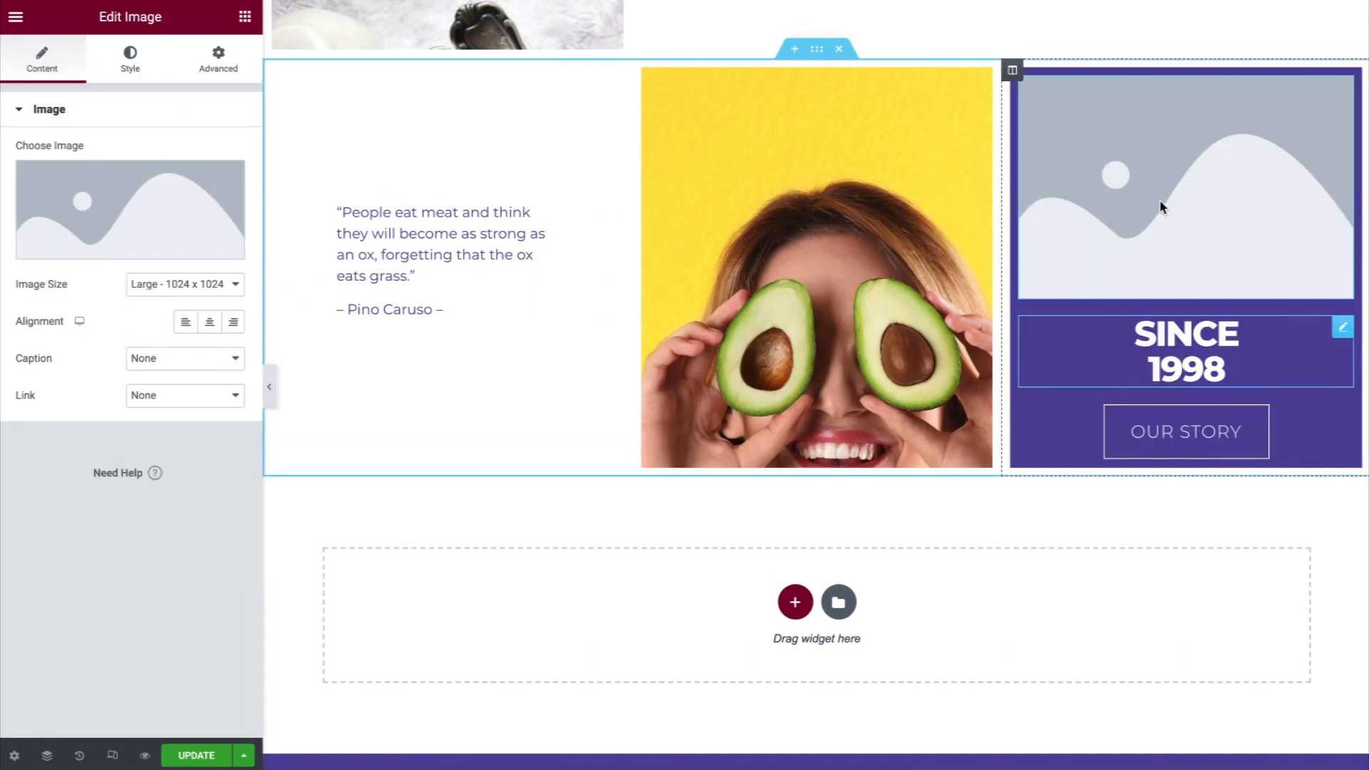
{"action": "left_click", "coordinate": [186, 218]}
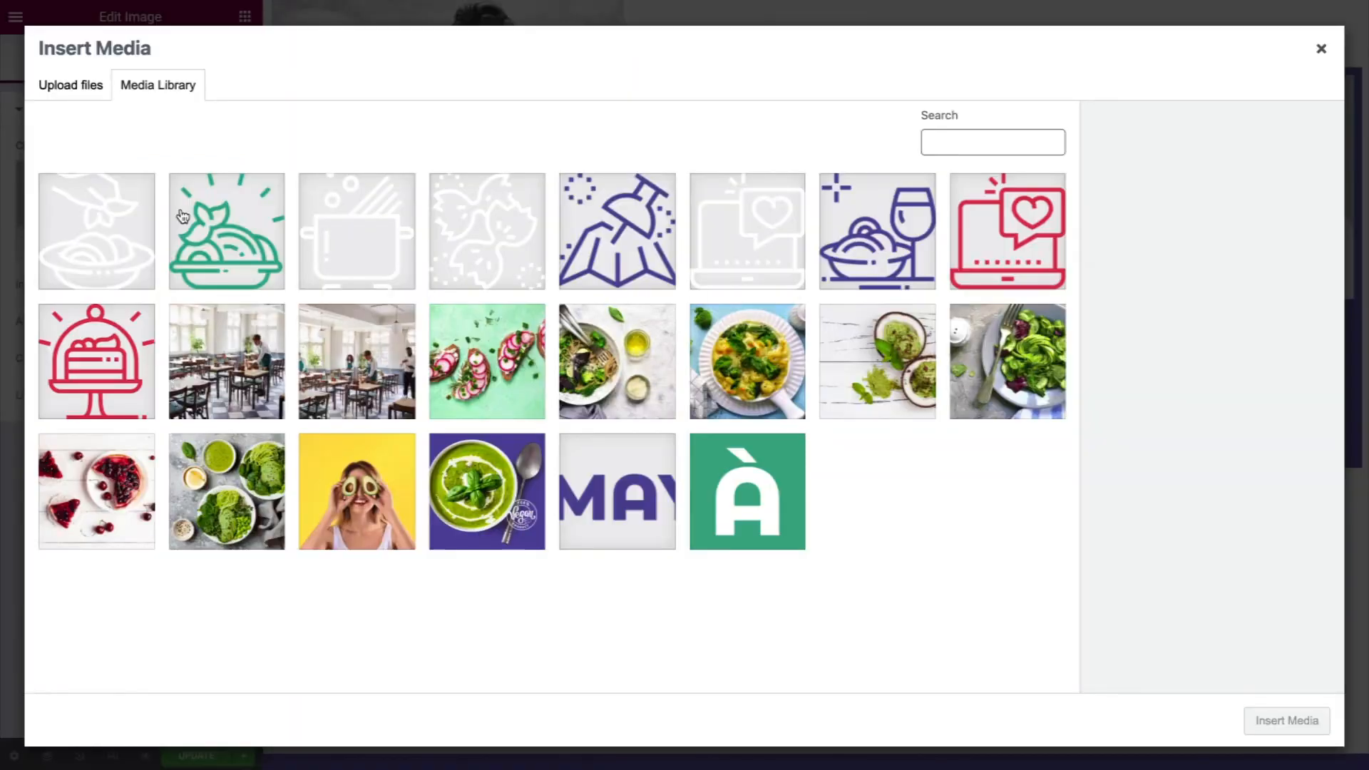
{"action": "left_click", "coordinate": [356, 229]}
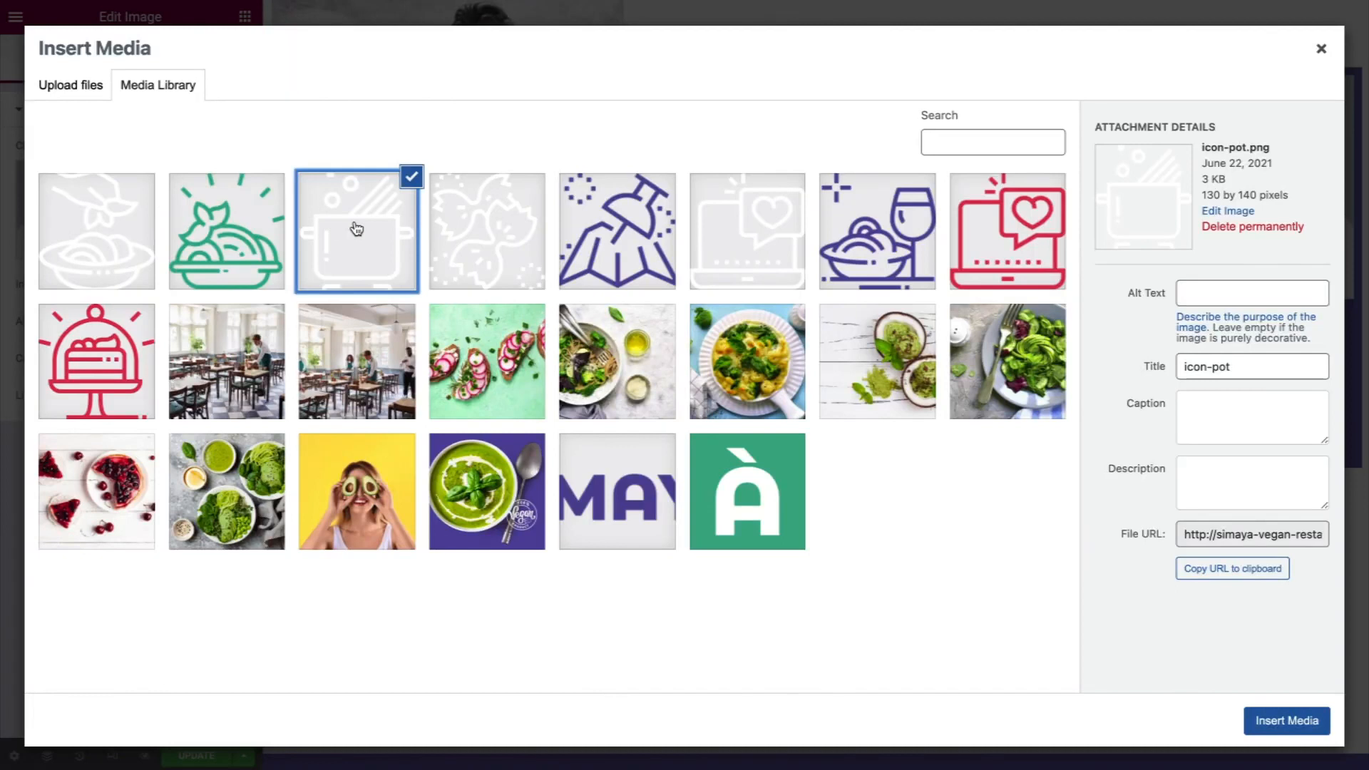
{"action": "left_click", "coordinate": [1269, 734]}
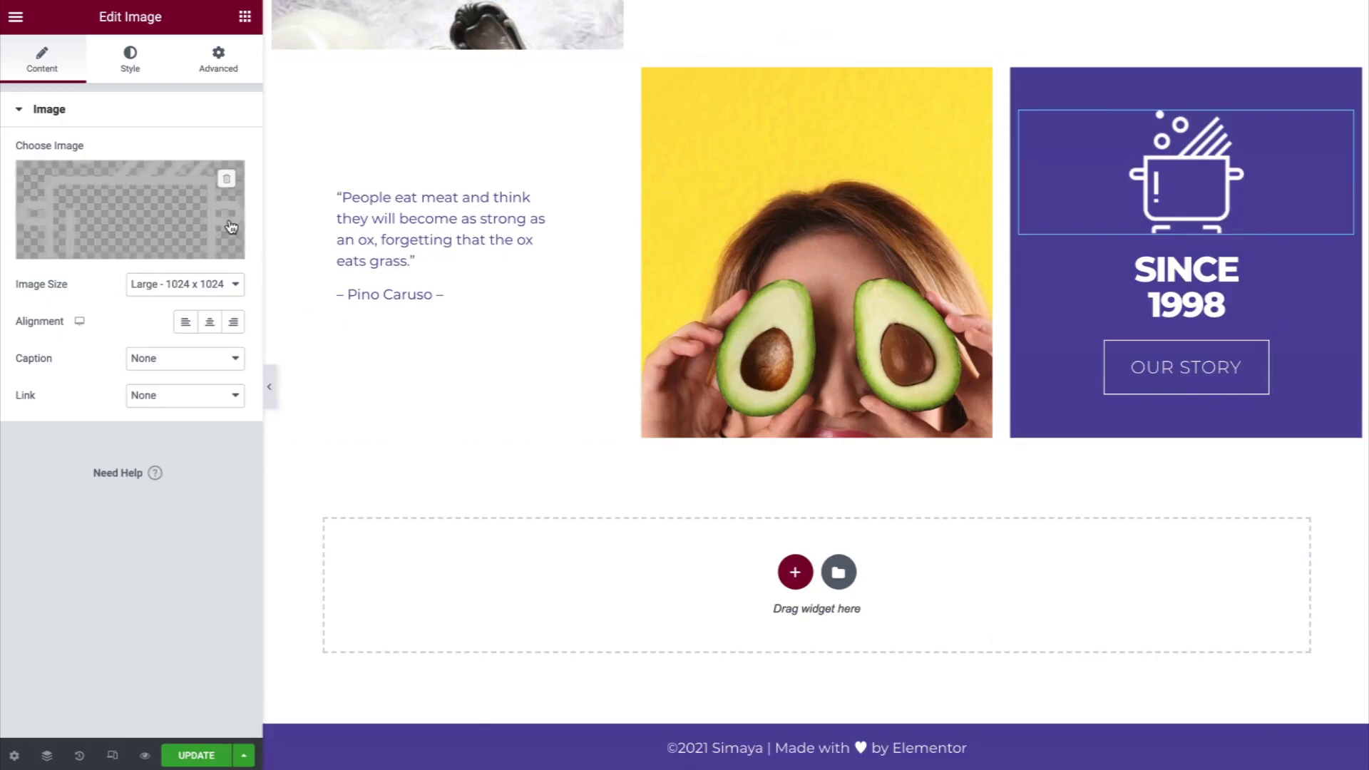
Set the width of the pot icon image above the "since 1998" heading to 20%
{"action": "left_click", "coordinate": [150, 71]}
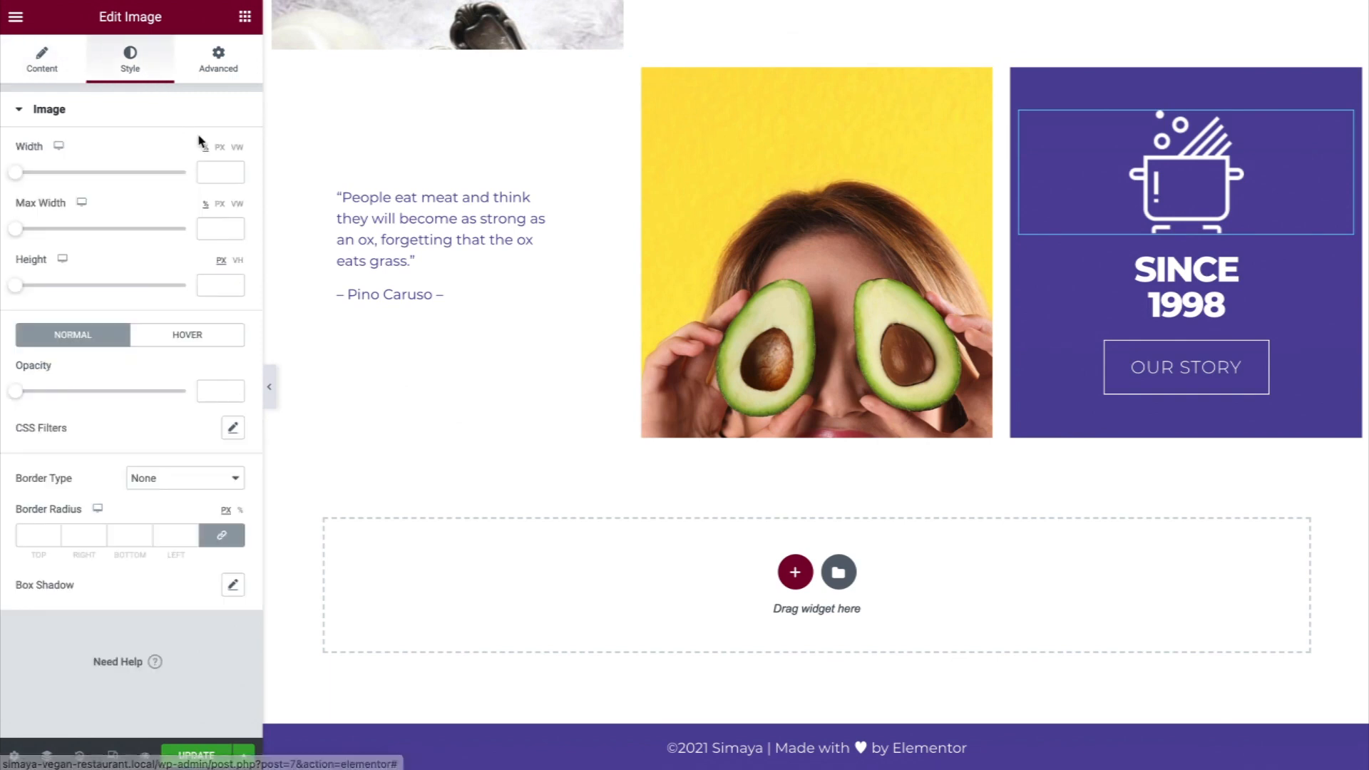
{"action": "left_click", "coordinate": [219, 173]}
{"action": "type", "text": "20"}
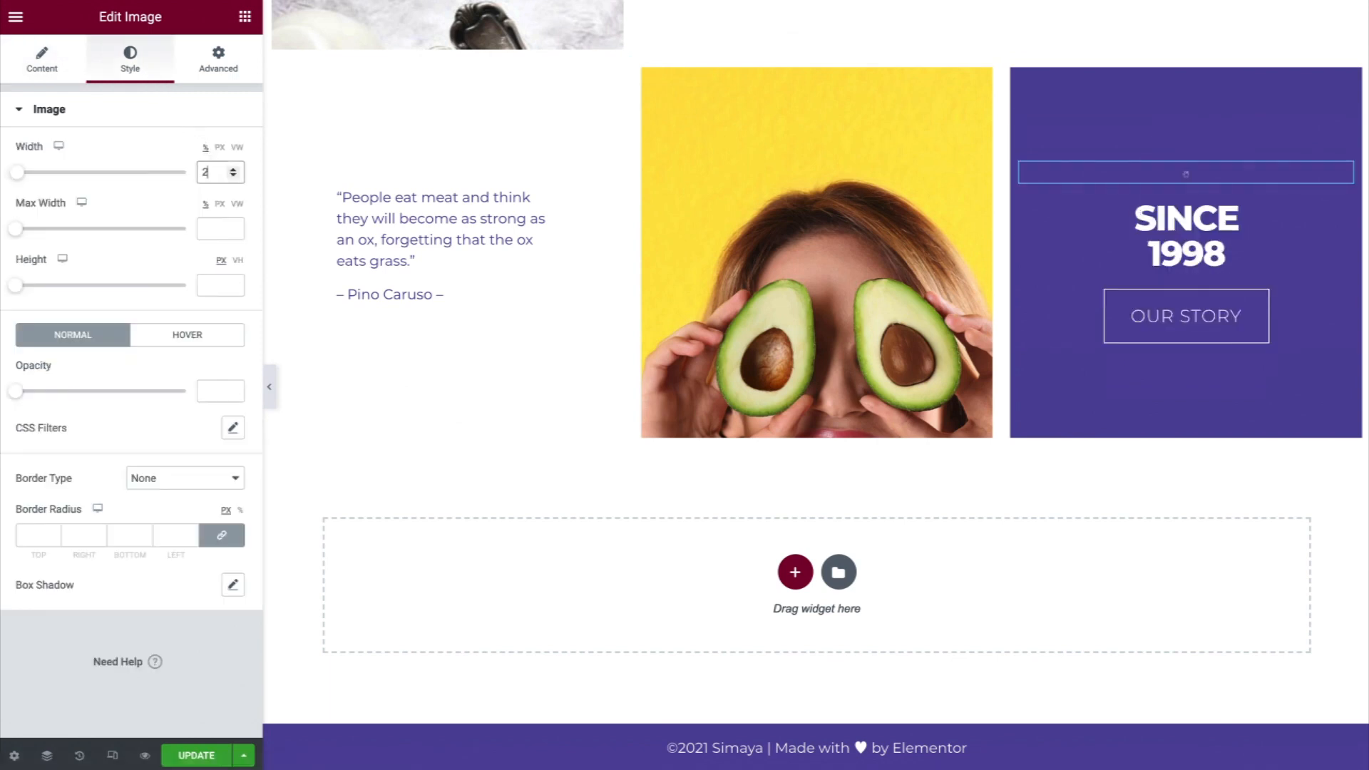
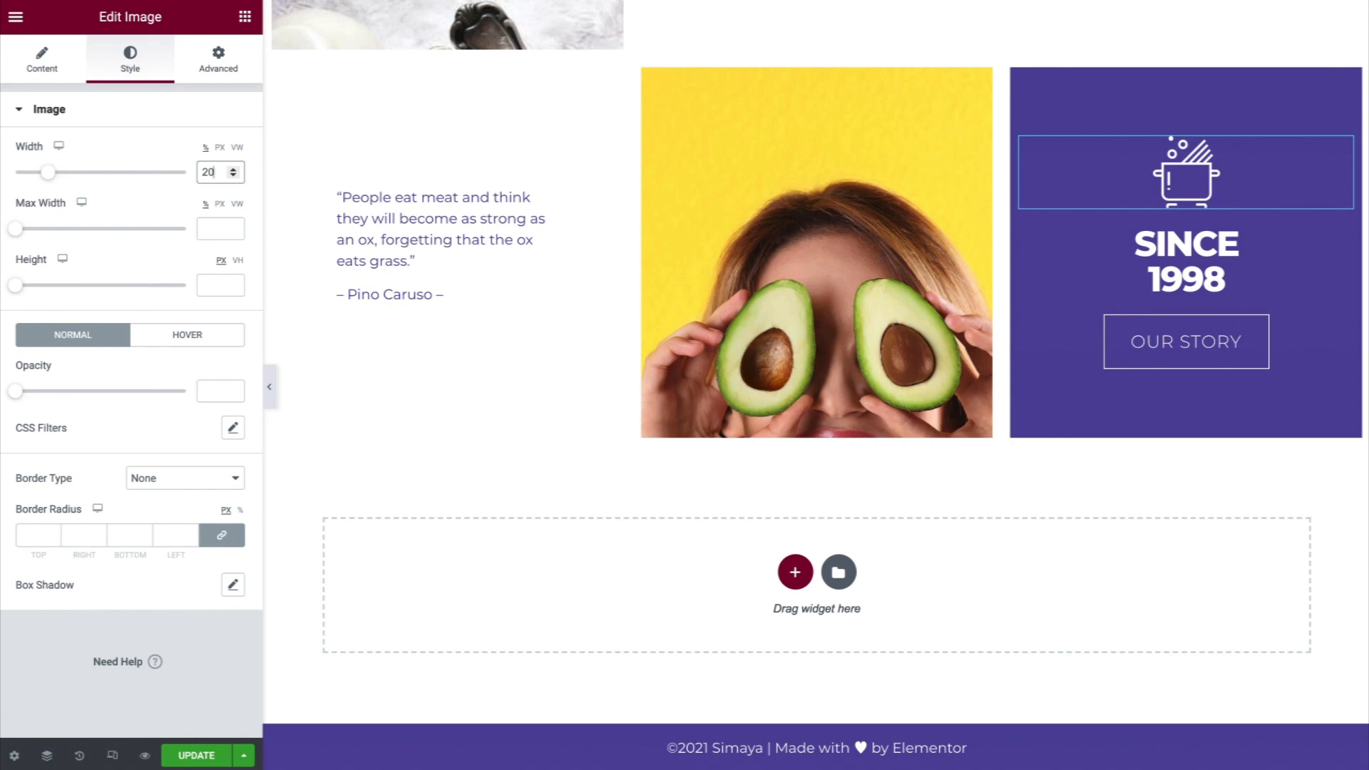
Open the Navigator, collapse Section 3, and rename Section 1 as "Hero"
{"action": "left_click", "coordinate": [47, 762]}
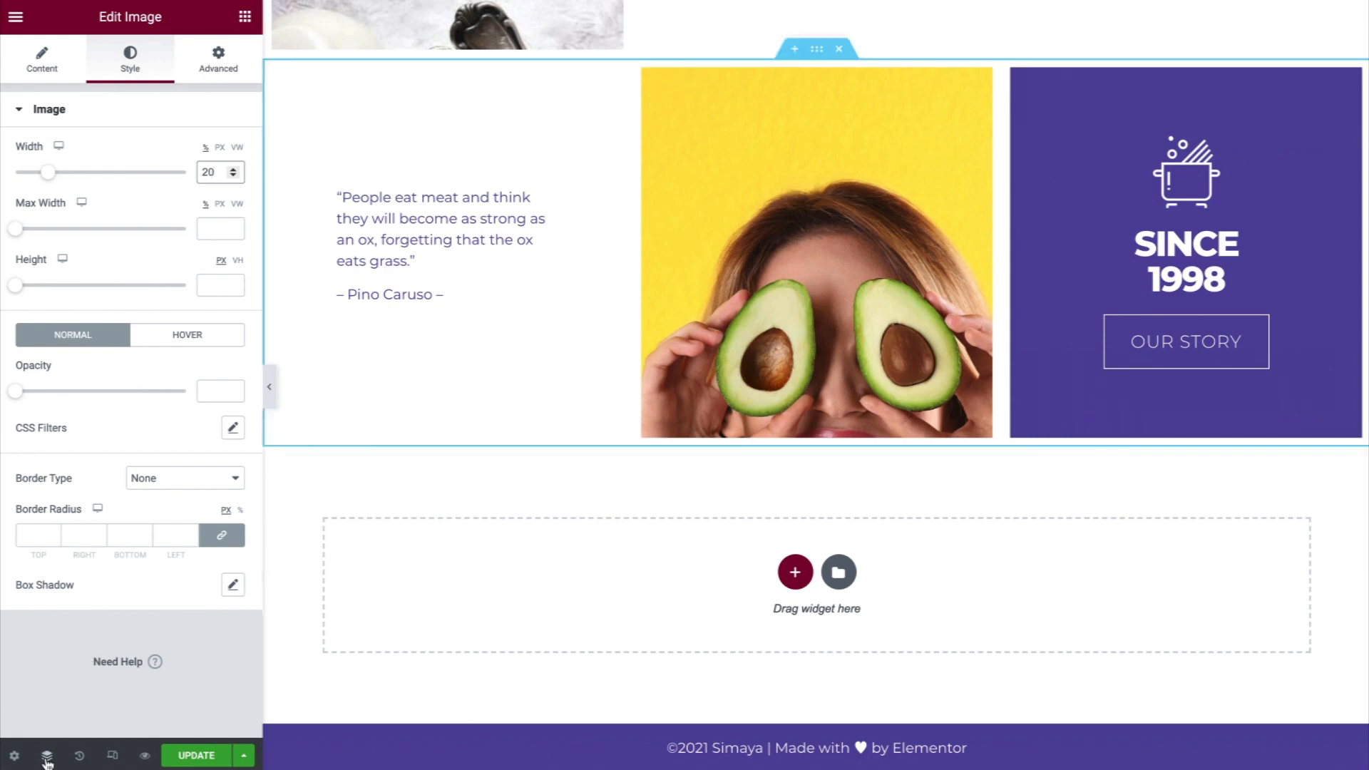
{"action": "left_click", "coordinate": [47, 762]}
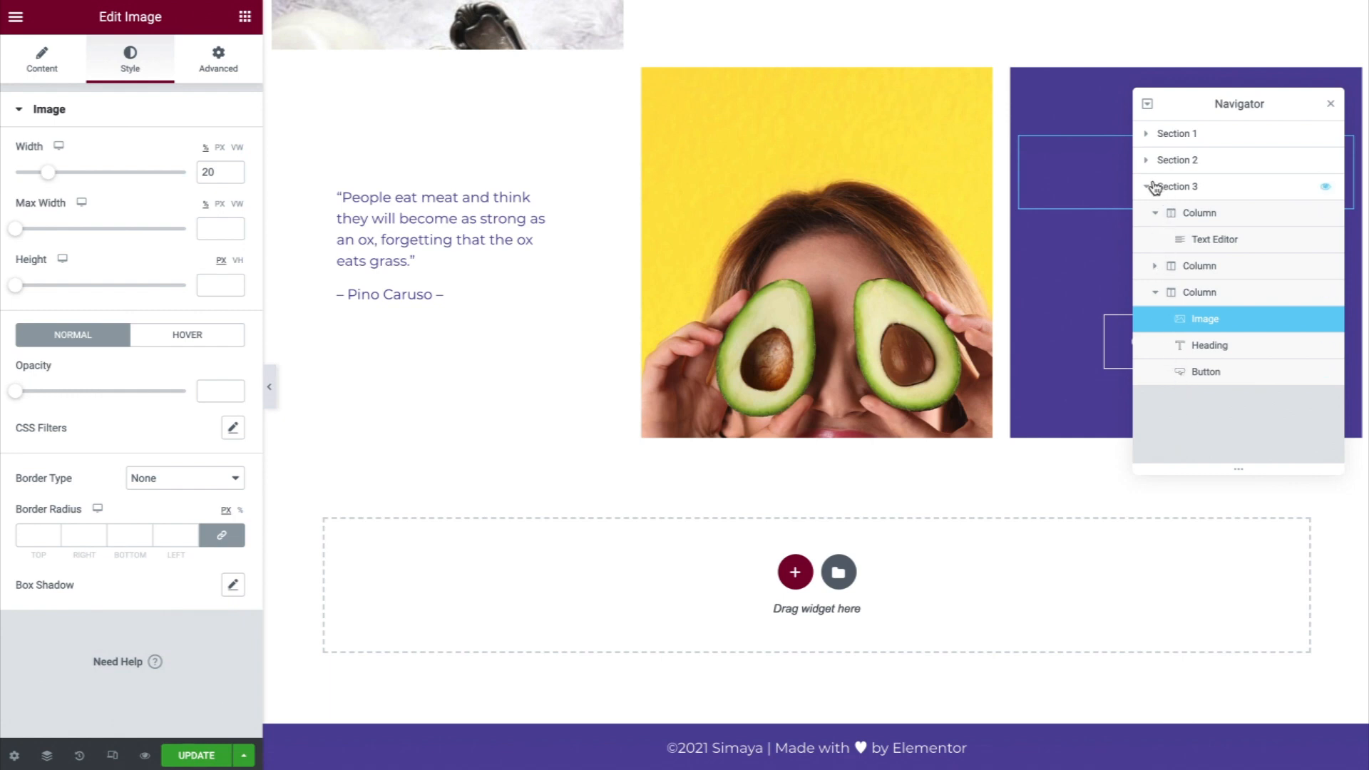
{"action": "left_click", "coordinate": [1156, 267]}
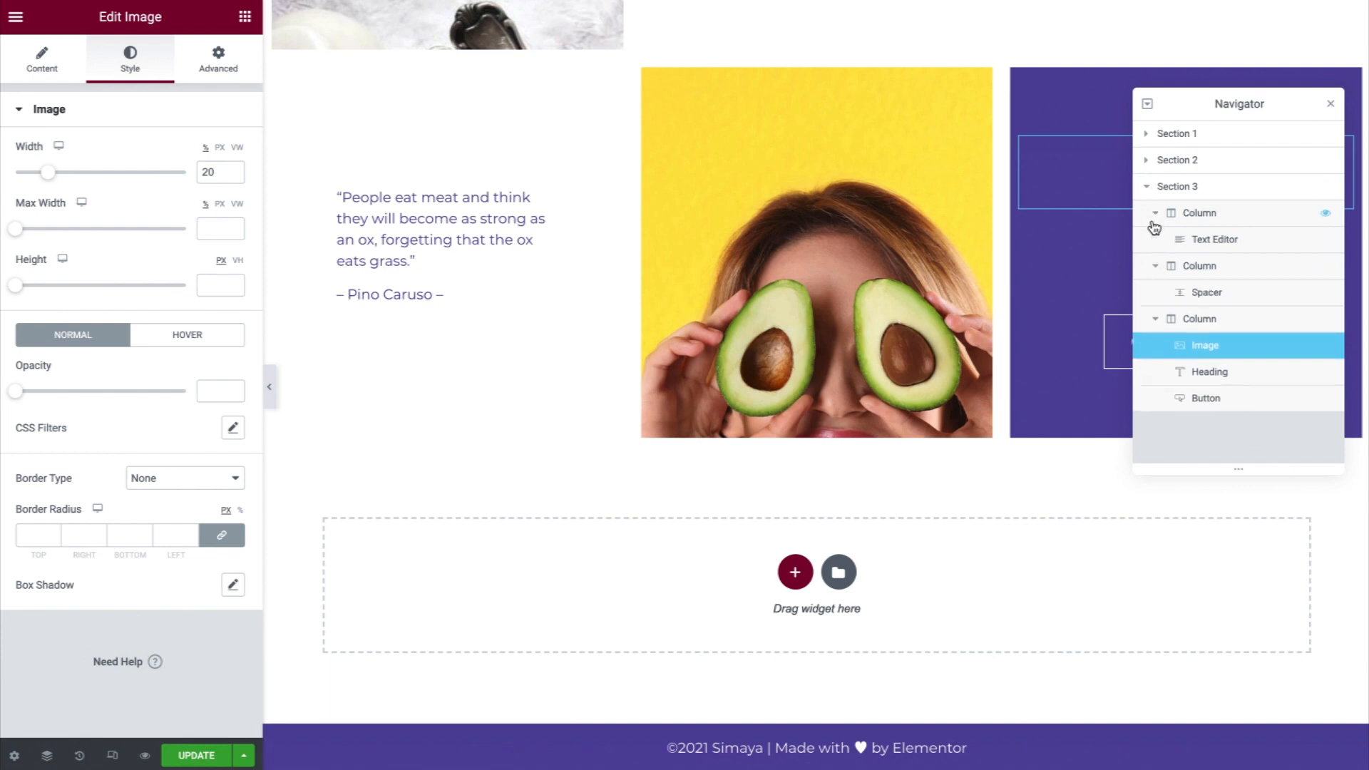
{"action": "left_click", "coordinate": [1147, 187]}
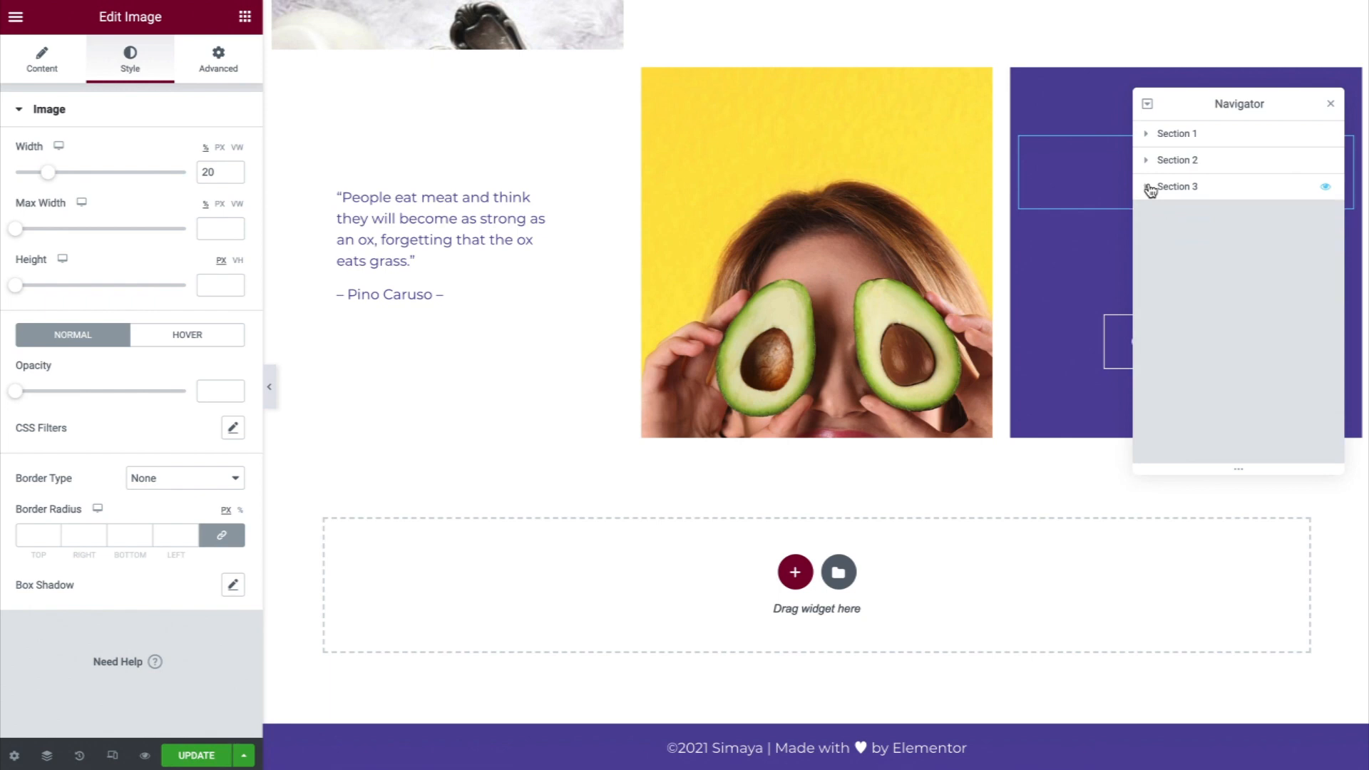
{"action": "left_click", "coordinate": [1239, 136]}
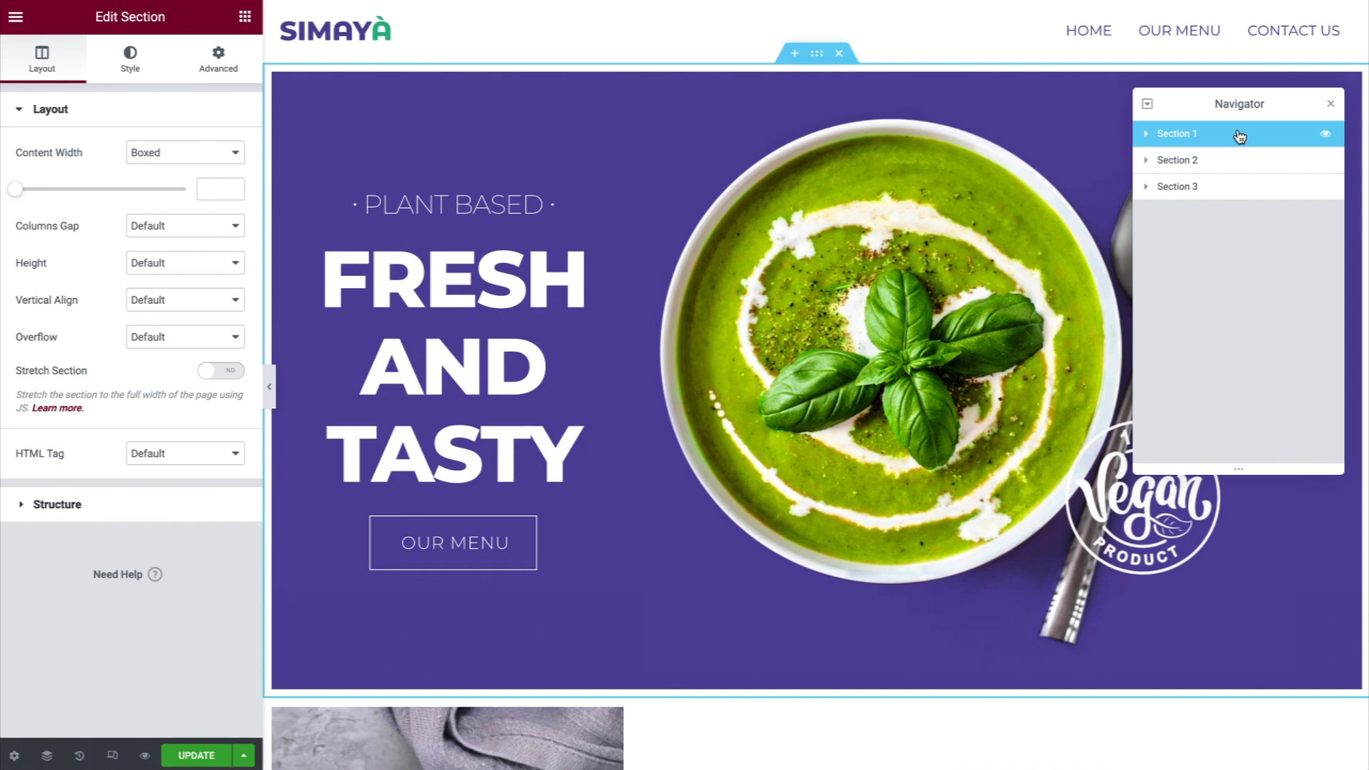
{"action": "mouse_move", "coordinate": [1239, 136]}
{"action": "left_mouse_down"}
{"action": "mouse_move", "coordinate": [1238, 174]}
{"action": "mouse_move", "coordinate": [1237, 140]}
{"action": "left_mouse_up"}
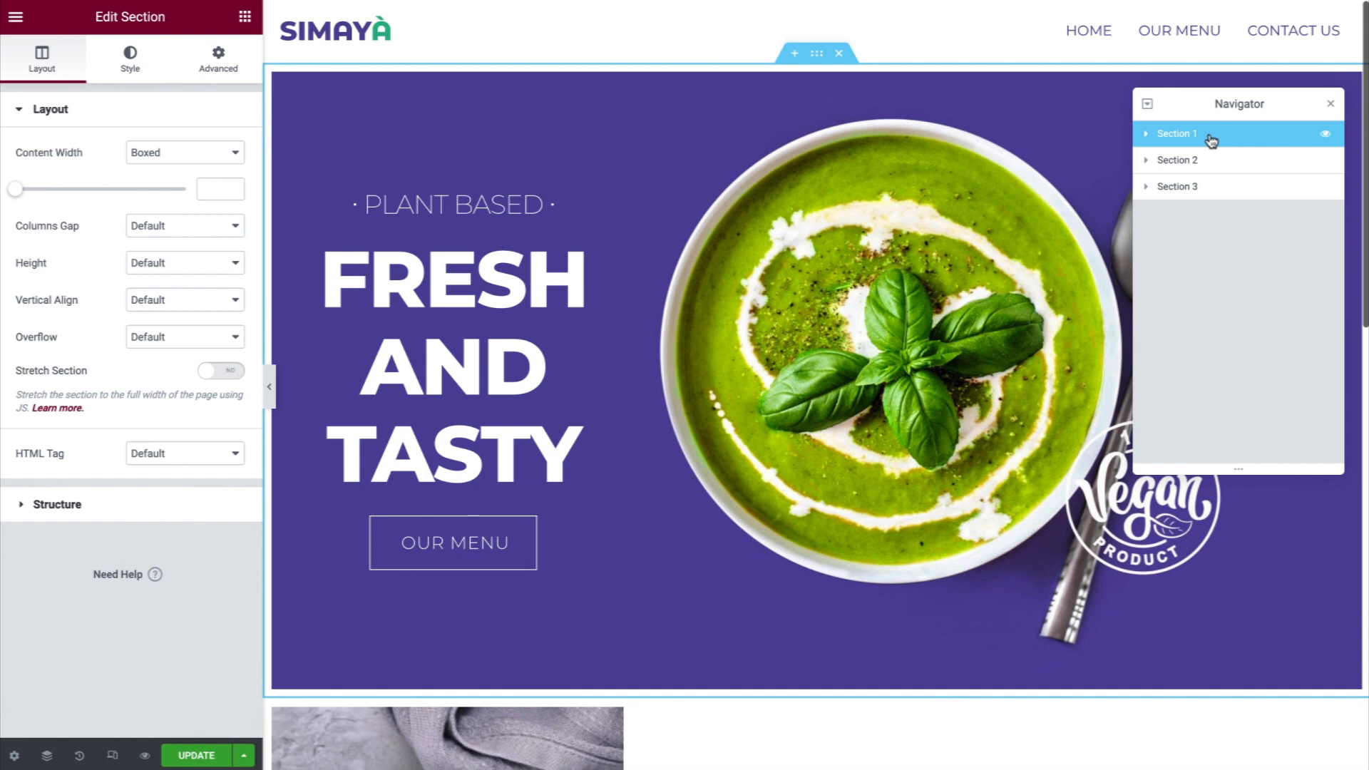
{"action": "double_click", "coordinate": [1187, 136]}
{"action": "type", "text": "Hero"}
{"action": "key", "text": "Return"}
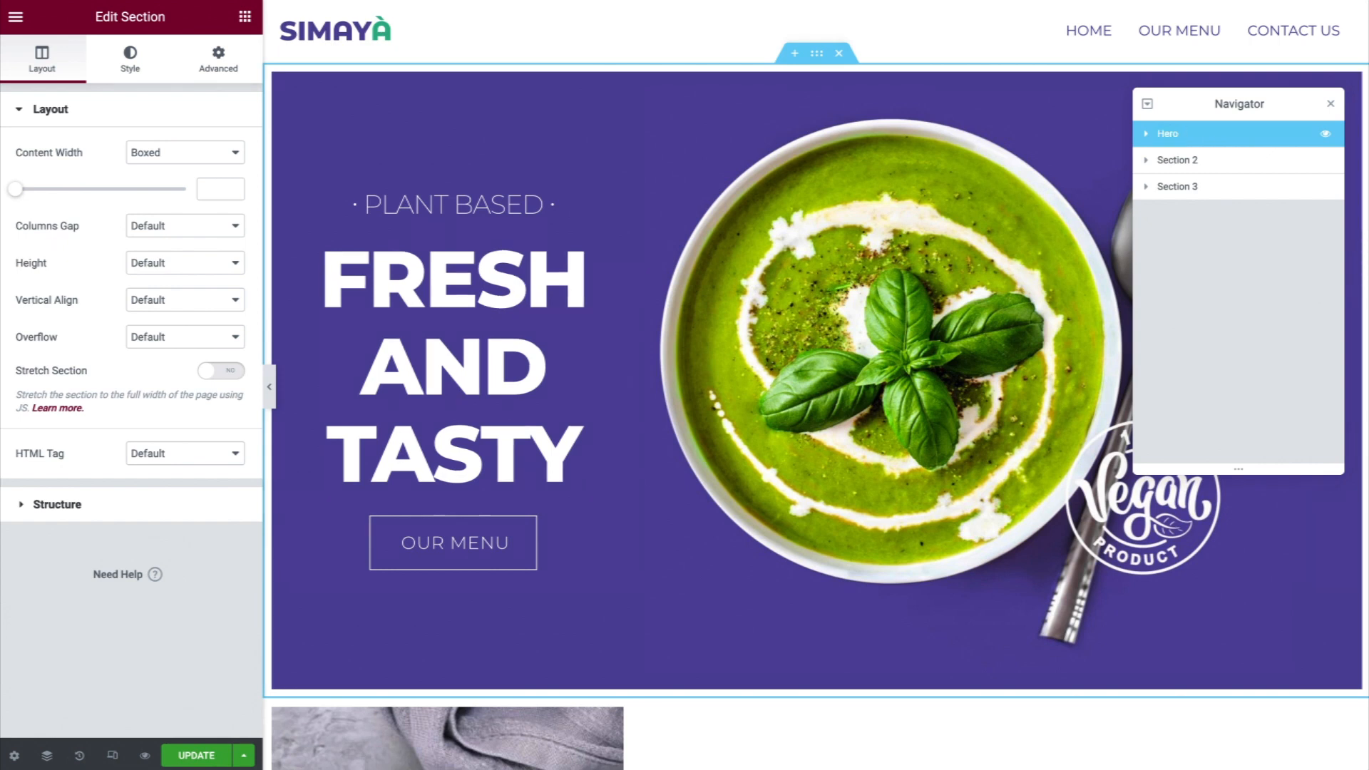
Rename Section 2 as "Veganism" and Section 3 as "Since 1998" in the Navigator
{"action": "double_click", "coordinate": [1188, 160]}
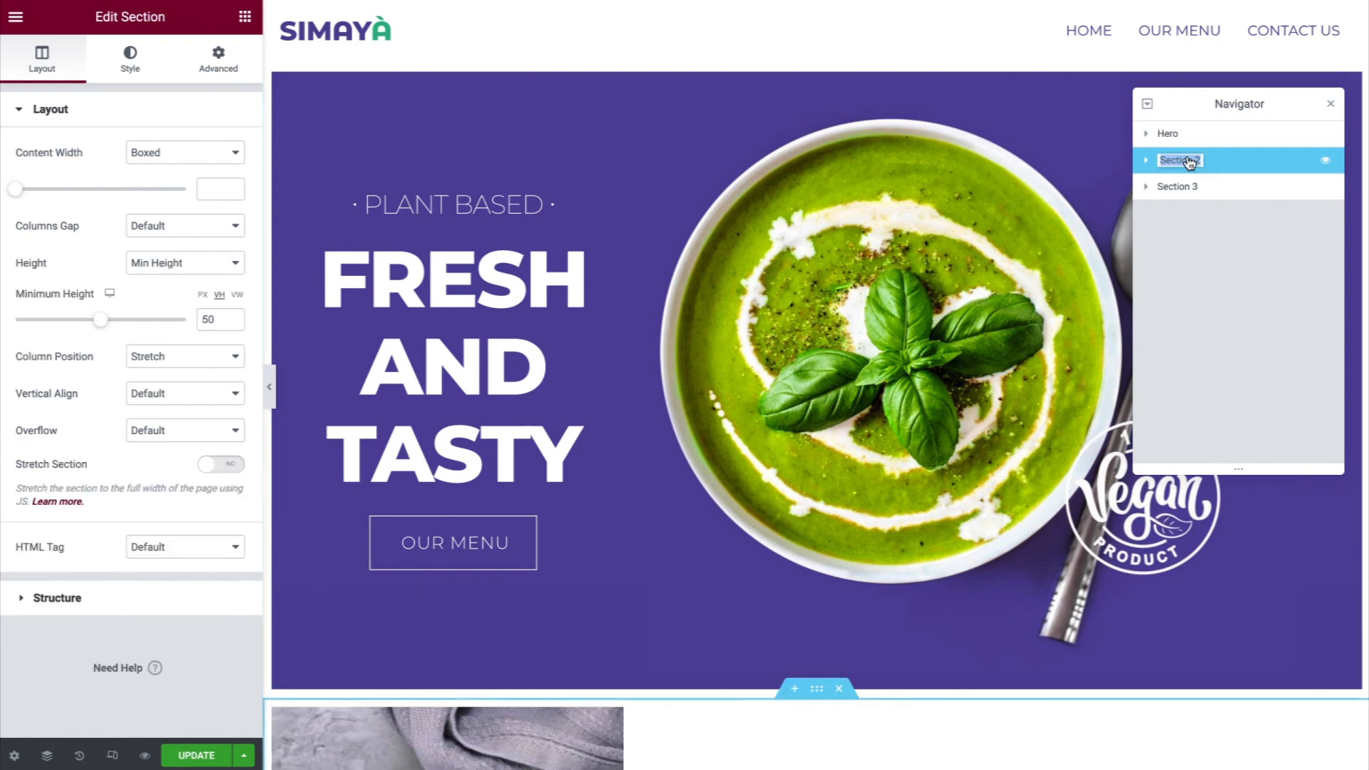
{"action": "type", "text": "Veganism"}
{"action": "key", "text": "Return"}
{"action": "double_click", "coordinate": [1190, 187]}
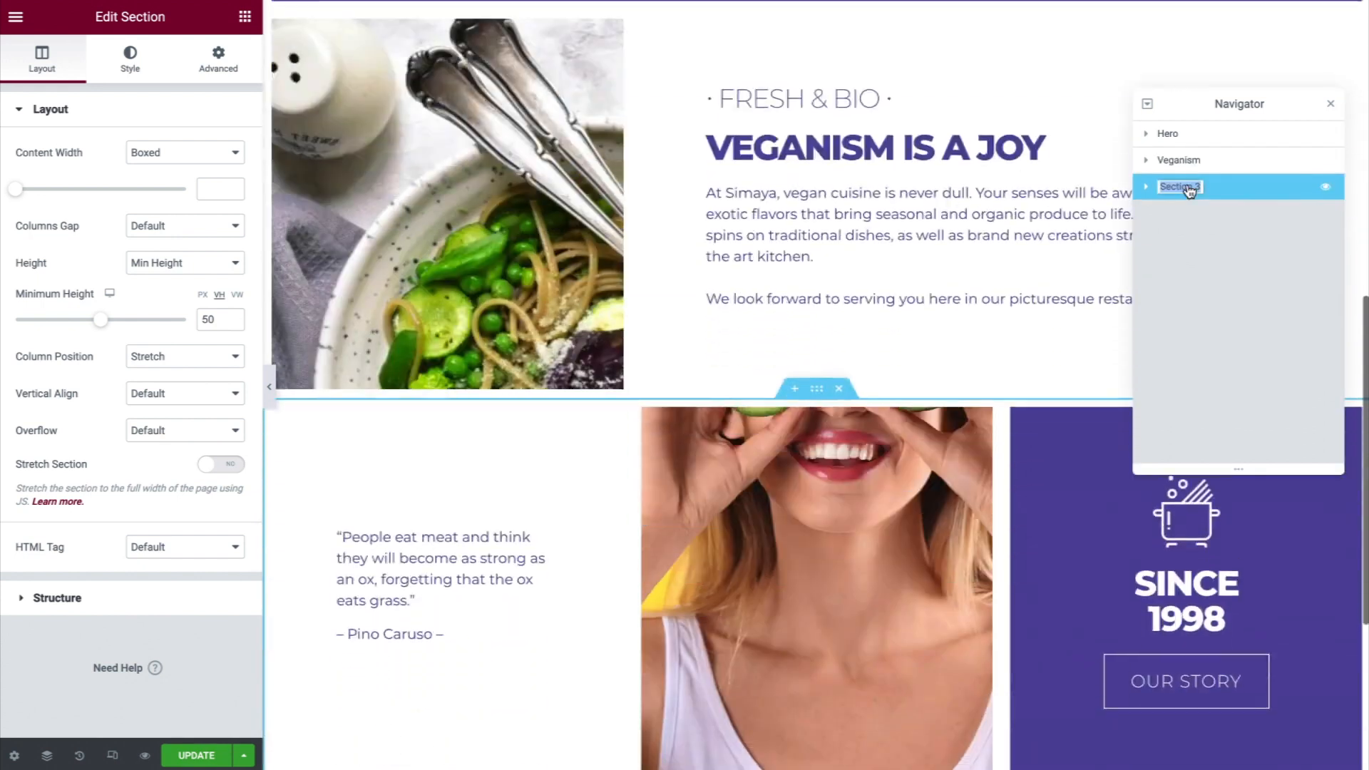
{"action": "type", "text": "Since 1998"}
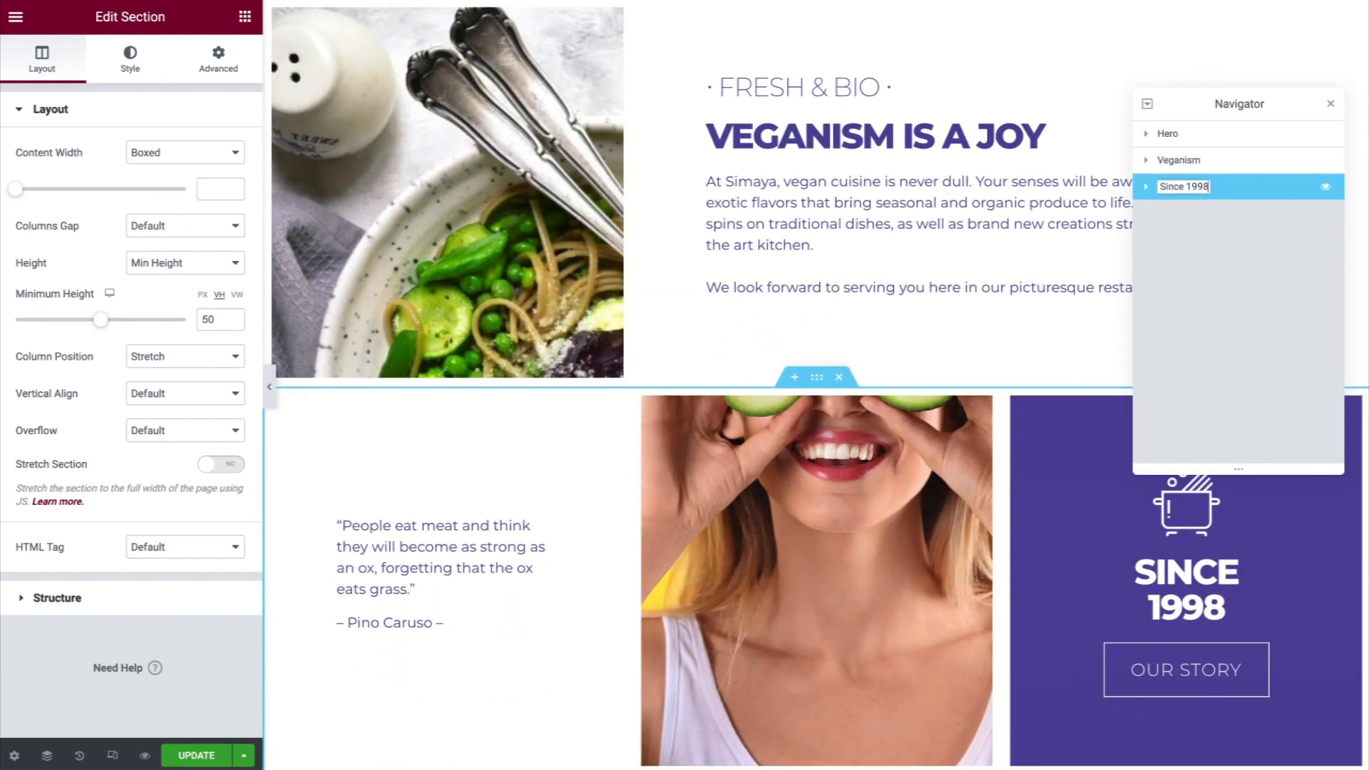
{"action": "key", "text": "Return"}
Duplicate the "Since 1998" section, rename the copy as "Fresh Daily", and close the Navigator
{"action": "right_click", "coordinate": [1253, 192]}
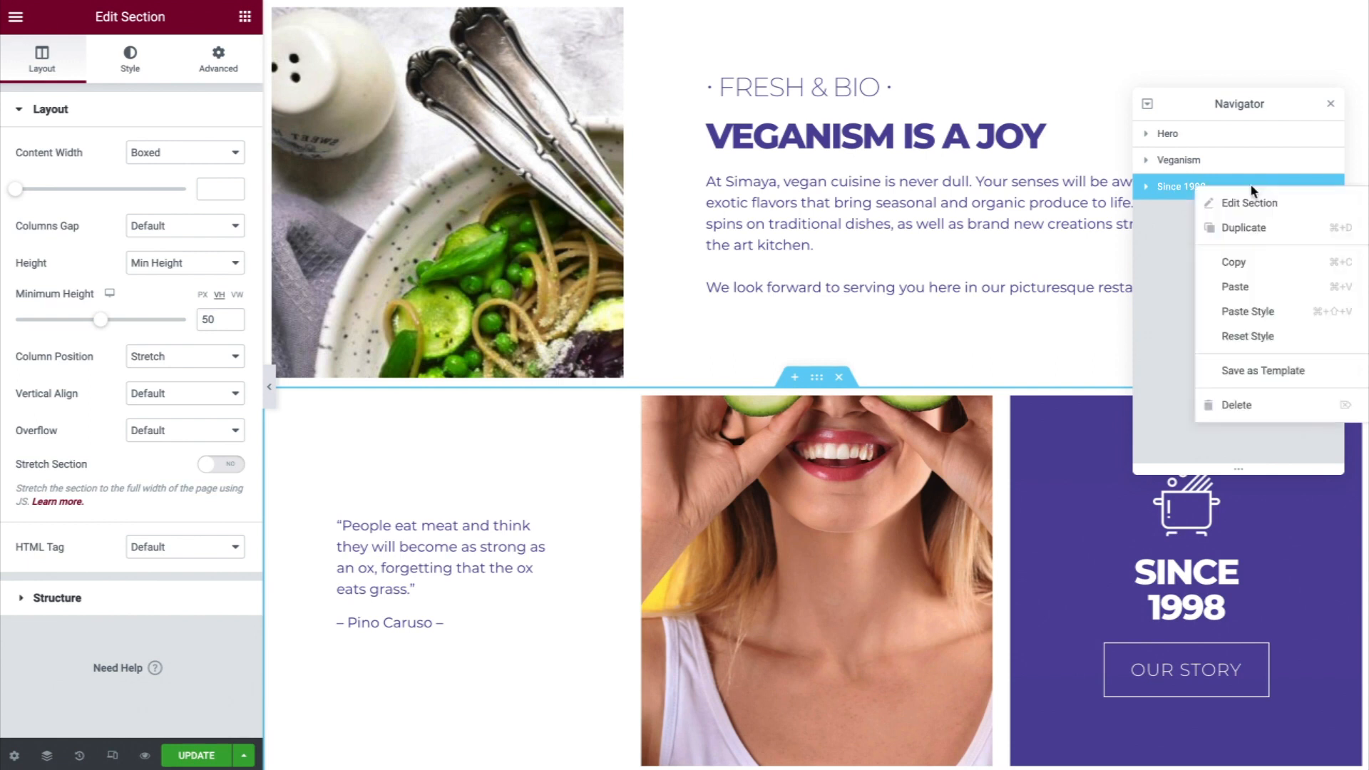
{"action": "left_click", "coordinate": [1286, 232]}
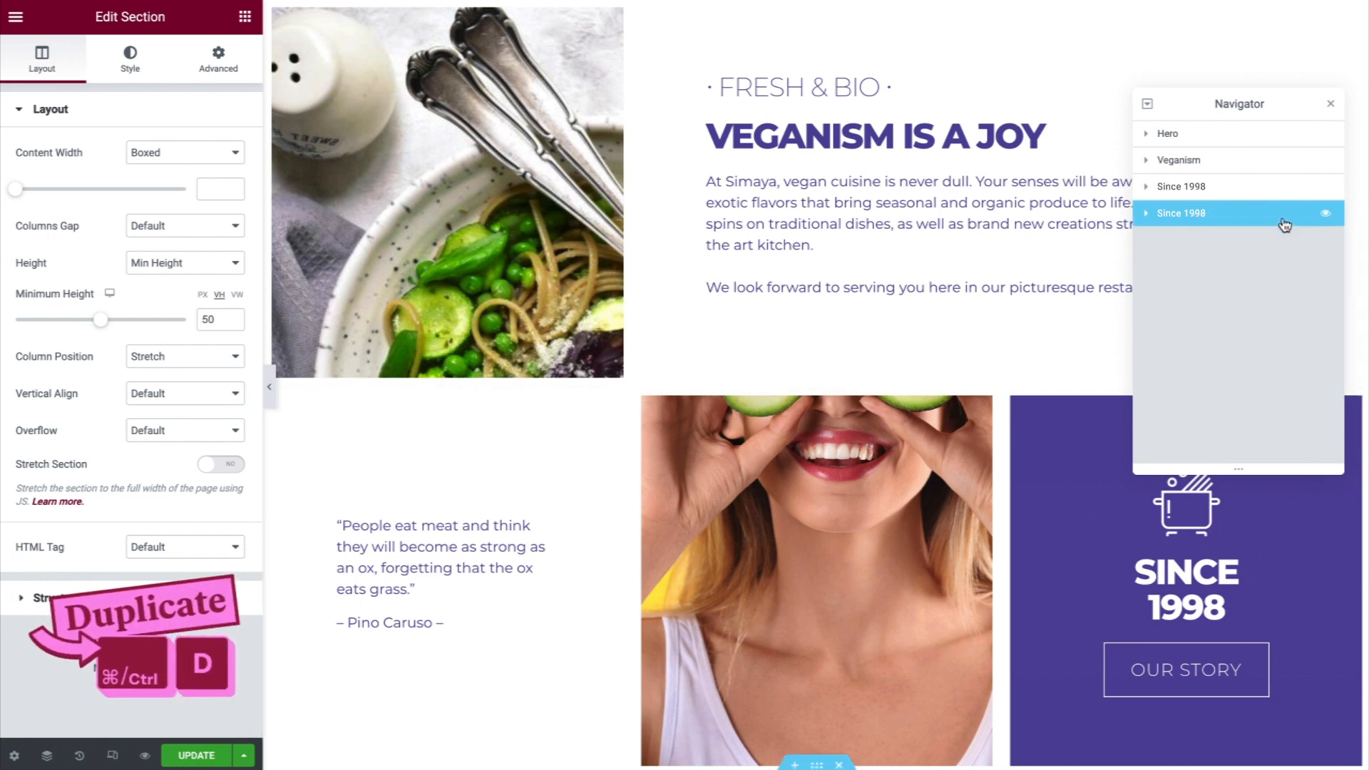
{"action": "double_click", "coordinate": [1202, 218]}
{"action": "type", "text": "Fresh Daily"}
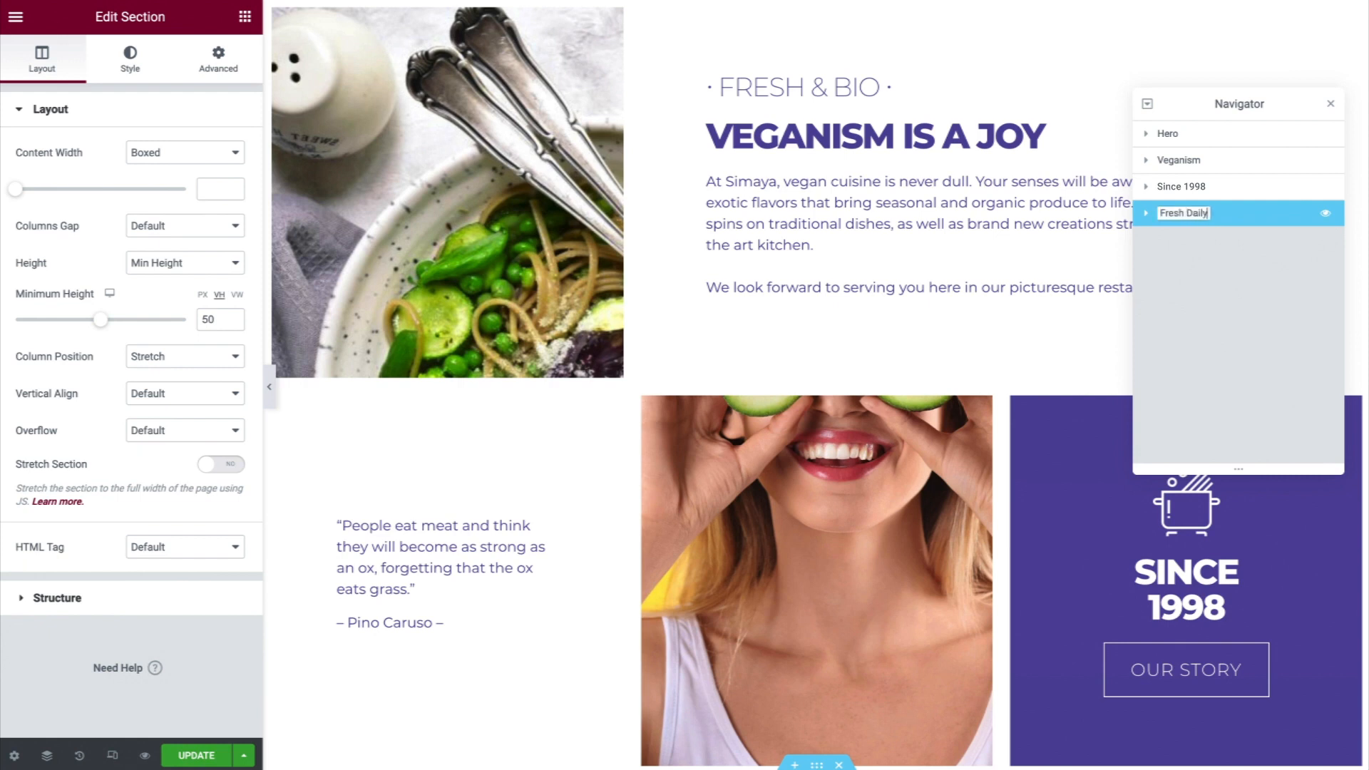
{"action": "key", "text": "Return"}
{"action": "left_click", "coordinate": [1331, 107]}
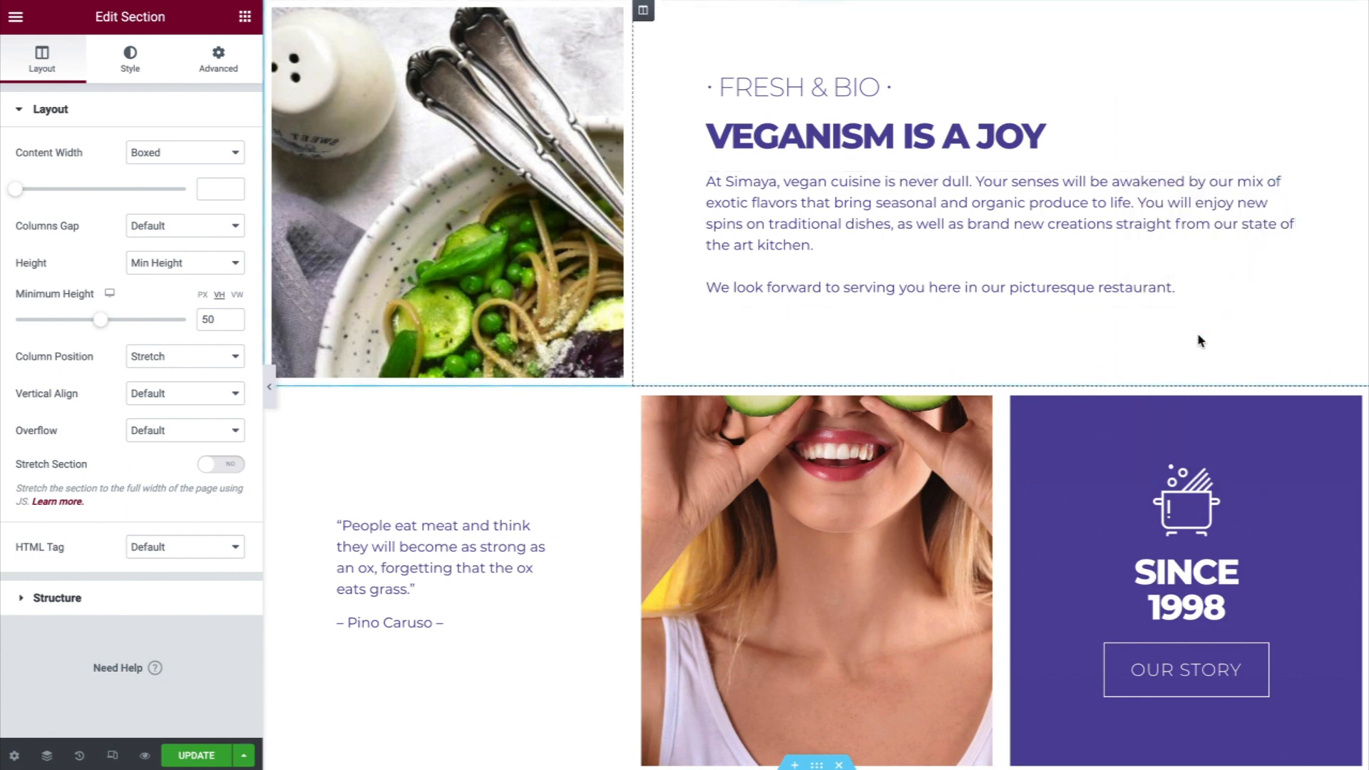
{"action": "scroll", "coordinate": [1197, 340], "scroll_direction": "down", "scroll_amount": 10}
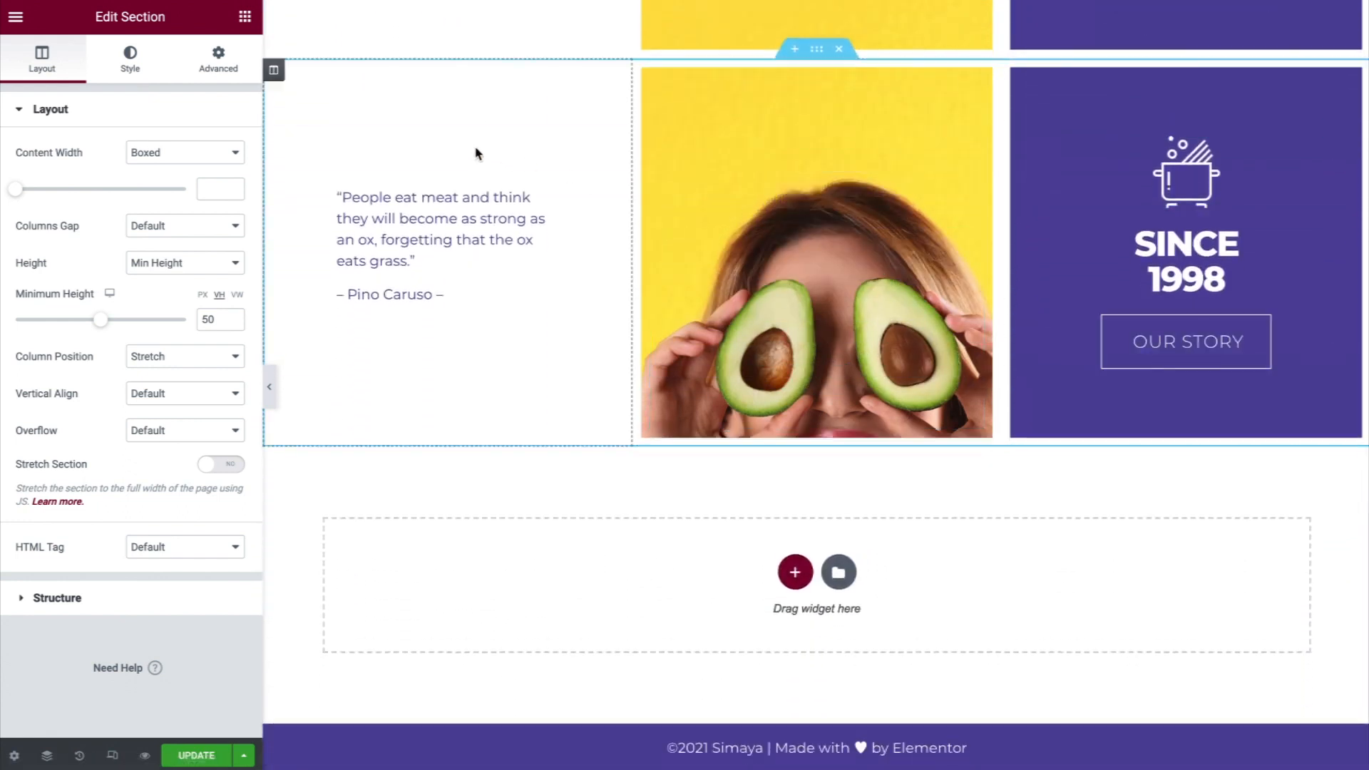
Delete the quote column from the Fresh Daily section and move the purple "Since 1998" column before the avocado photo column
{"action": "right_click", "coordinate": [275, 77]}
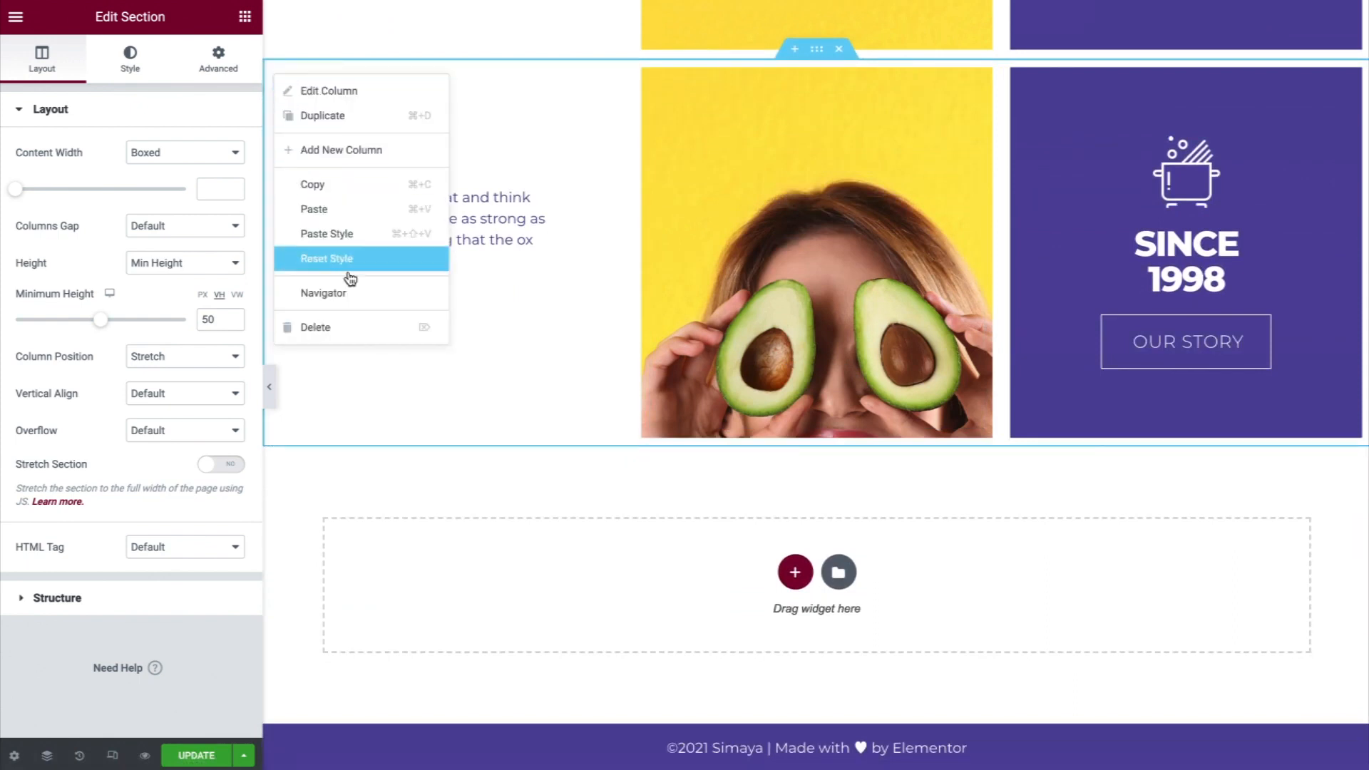
{"action": "left_click", "coordinate": [381, 329]}
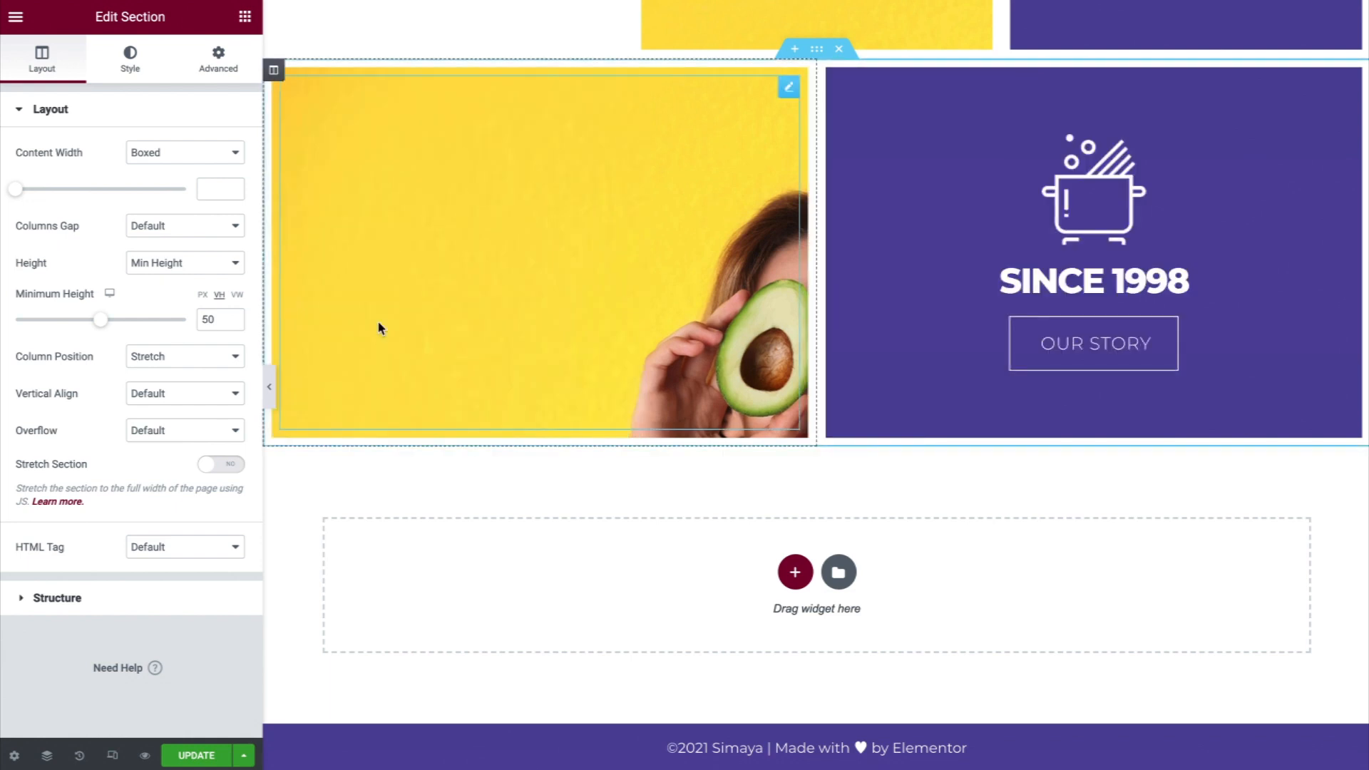
{"action": "left_click_drag", "start_coordinate": [828, 71], "coordinate": [292, 136]}
Set the purple column's width to 33.33% and its background to the global color Basil
{"action": "left_click", "coordinate": [221, 153]}
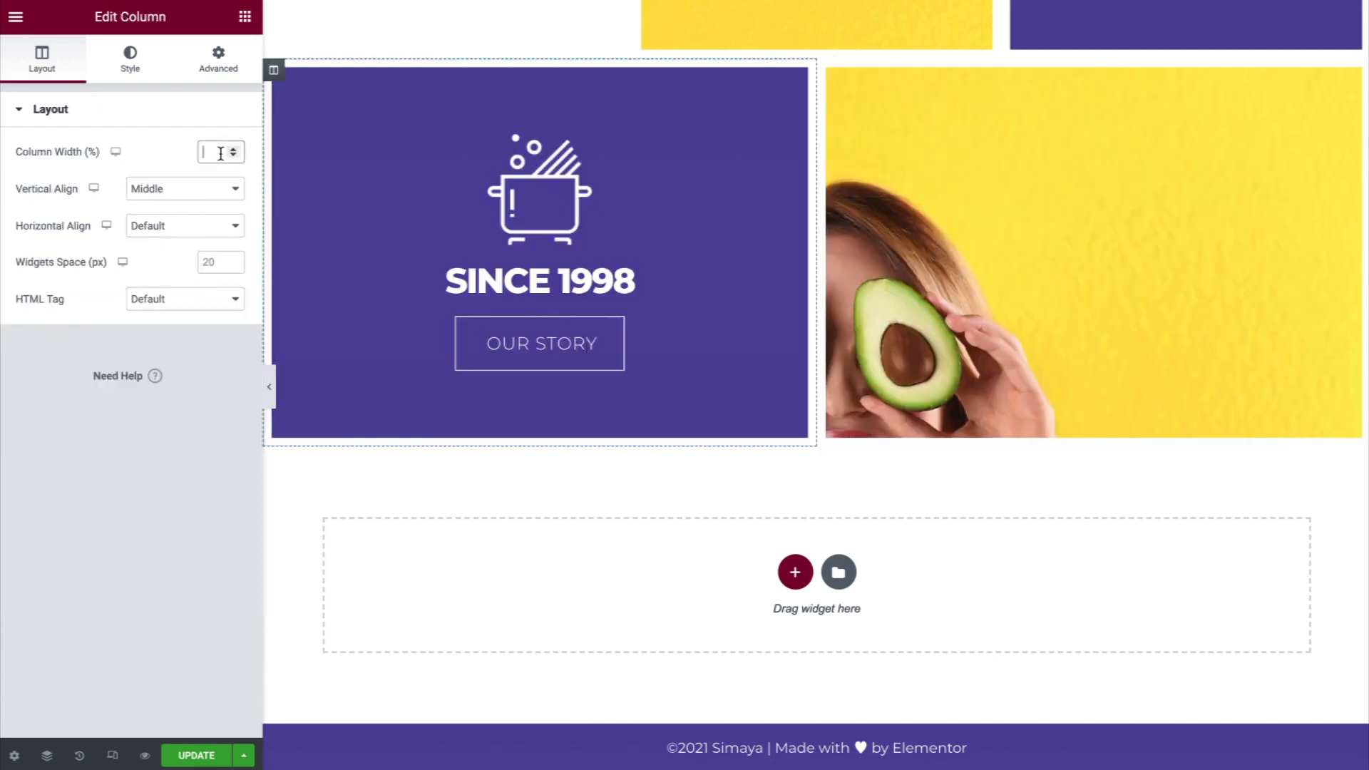
{"action": "type", "text": "33.33"}
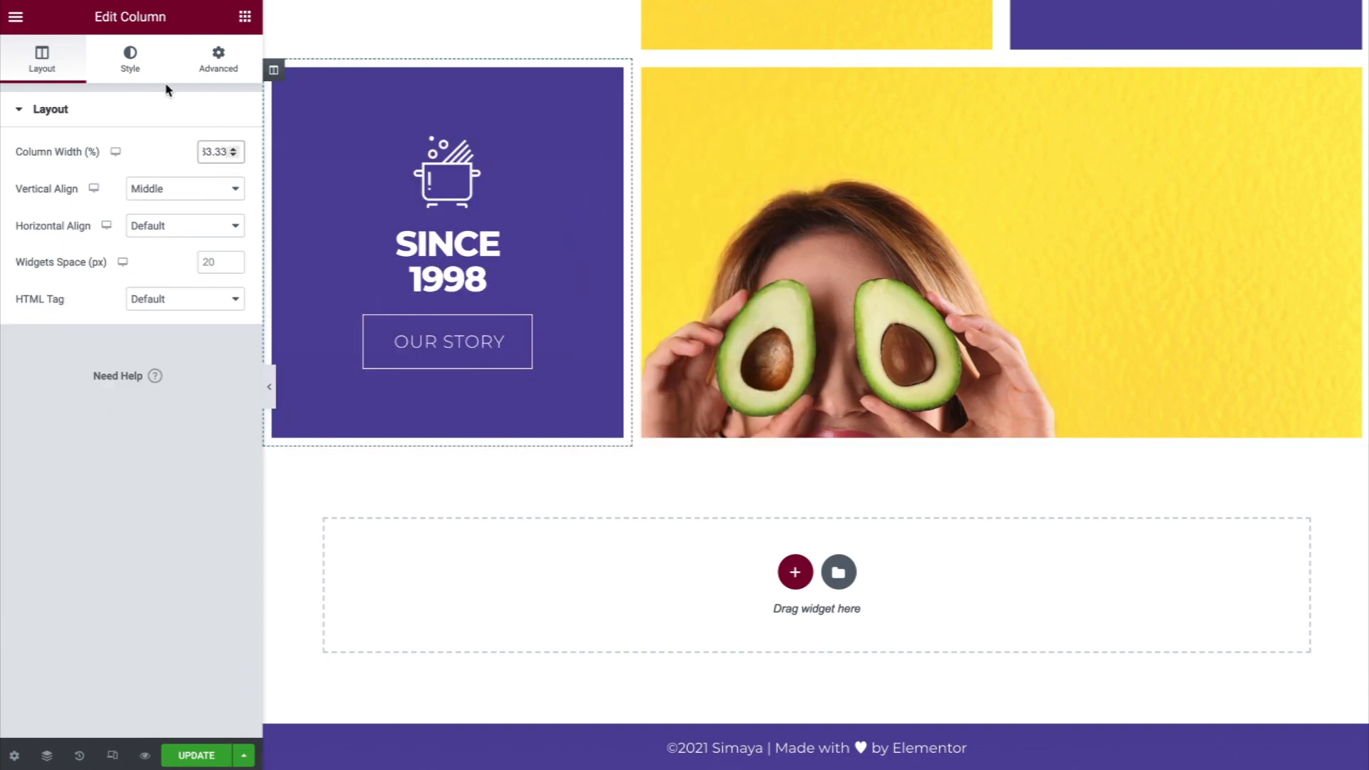
{"action": "left_click", "coordinate": [149, 70]}
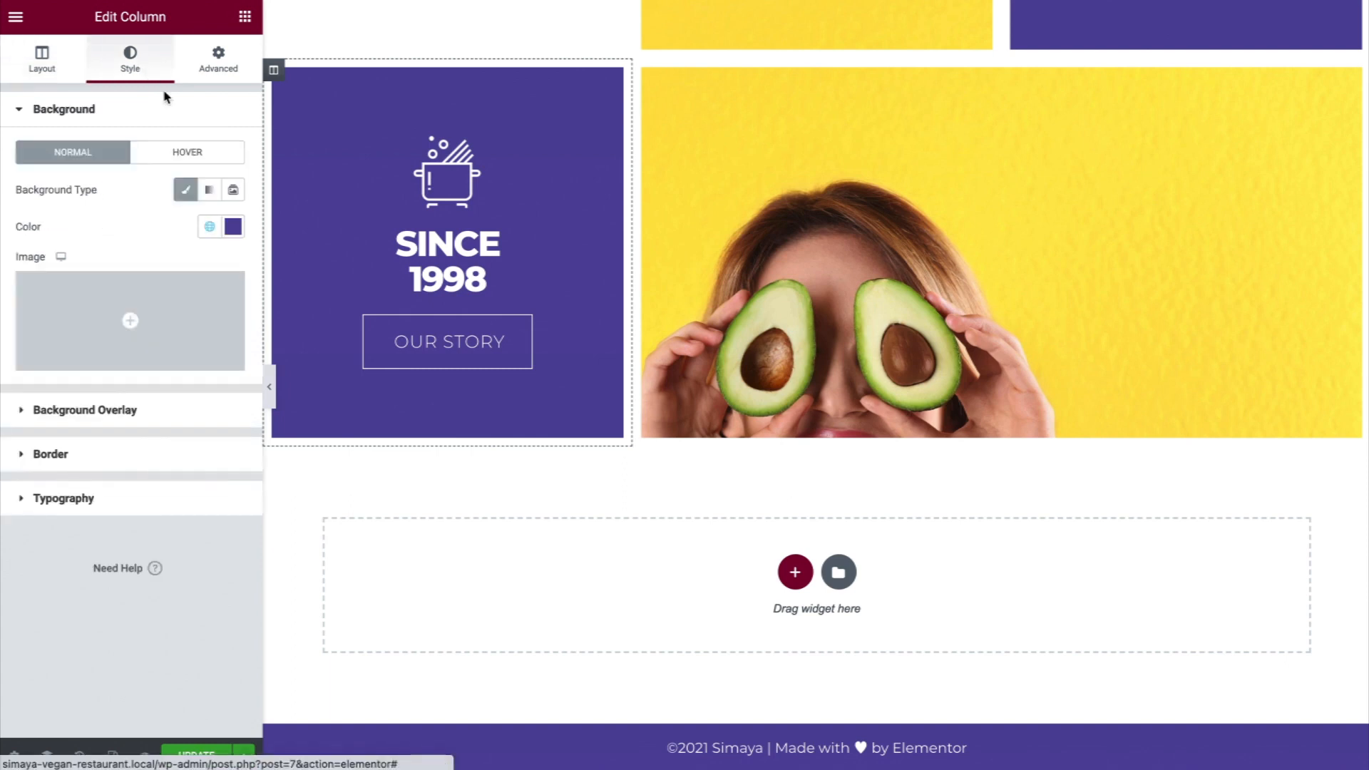
{"action": "left_click", "coordinate": [210, 230]}
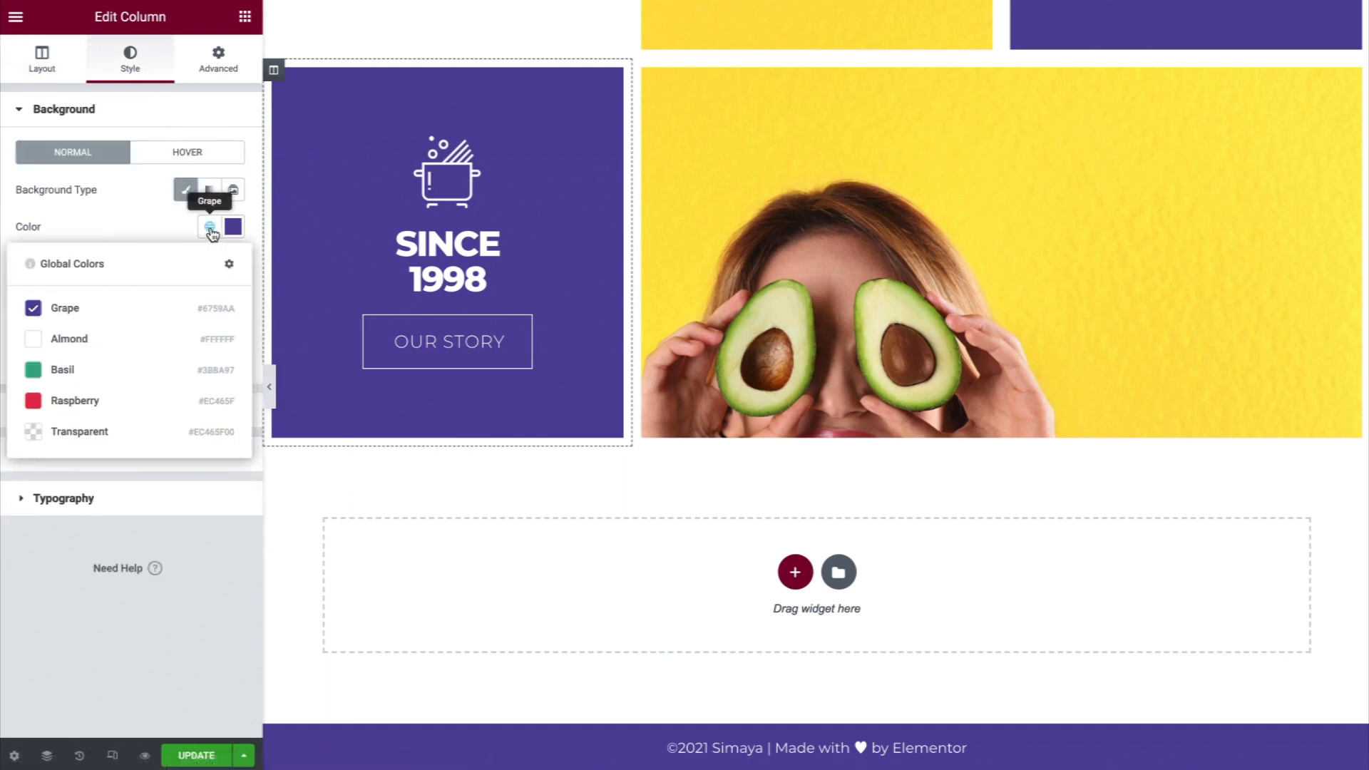
{"action": "left_click", "coordinate": [162, 368]}
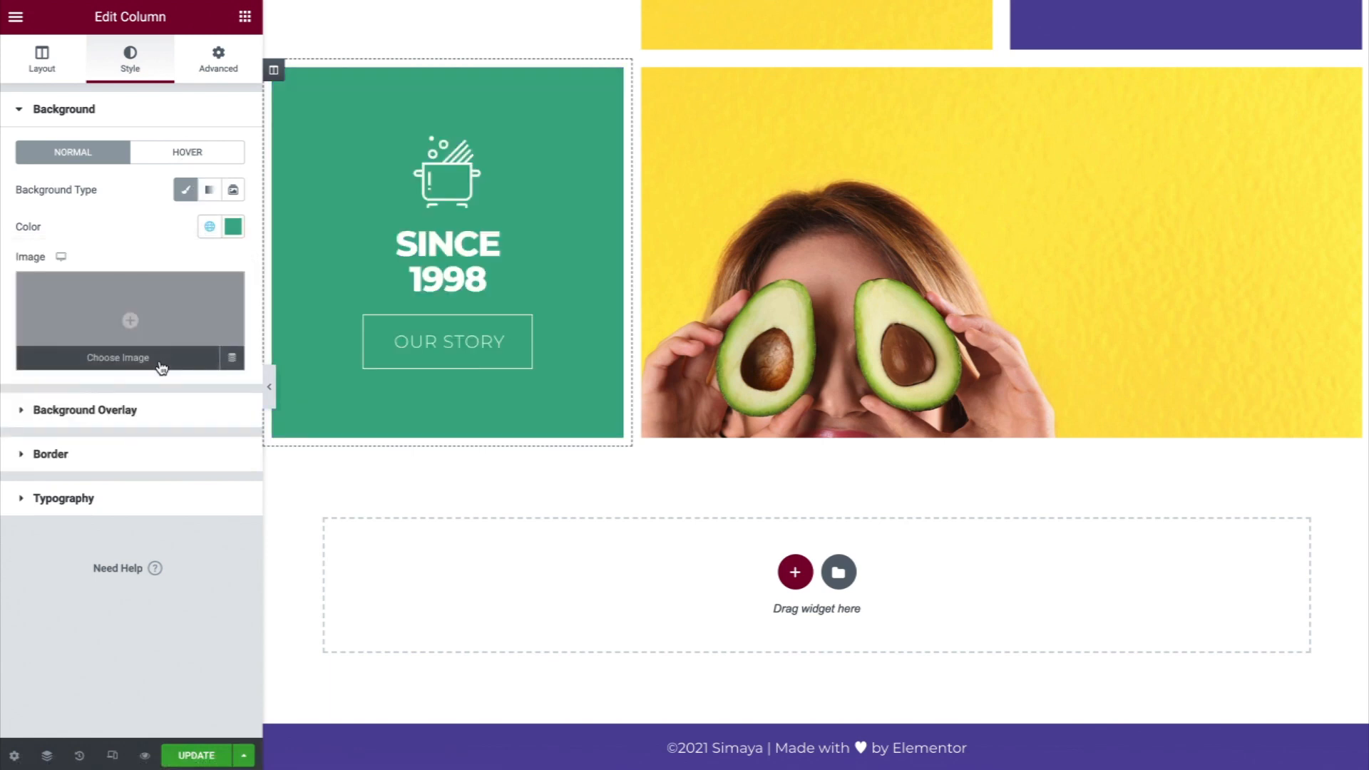
Replace the pot icon in the green column with the icon-salad.png image from the media library
{"action": "left_click", "coordinate": [432, 190]}
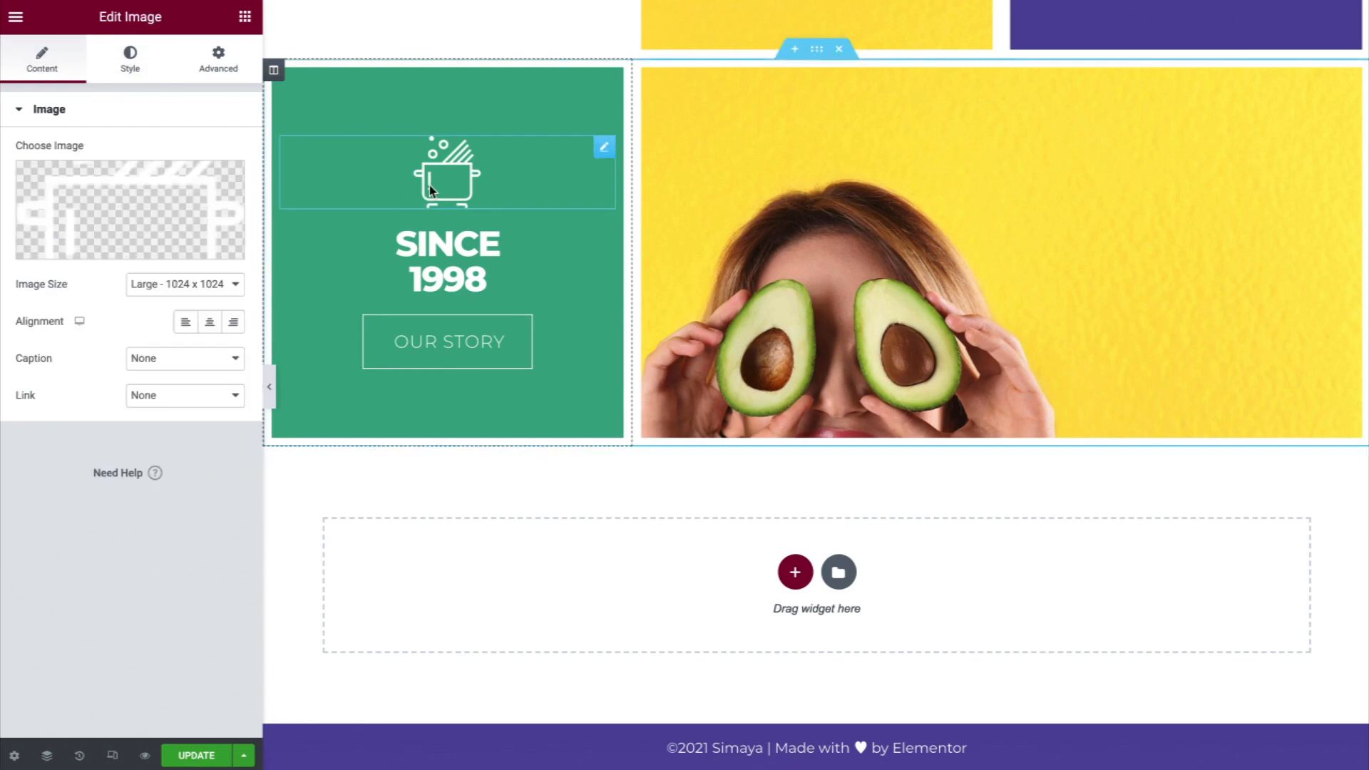
{"action": "left_click", "coordinate": [201, 202]}
{"action": "left_click", "coordinate": [120, 220]}
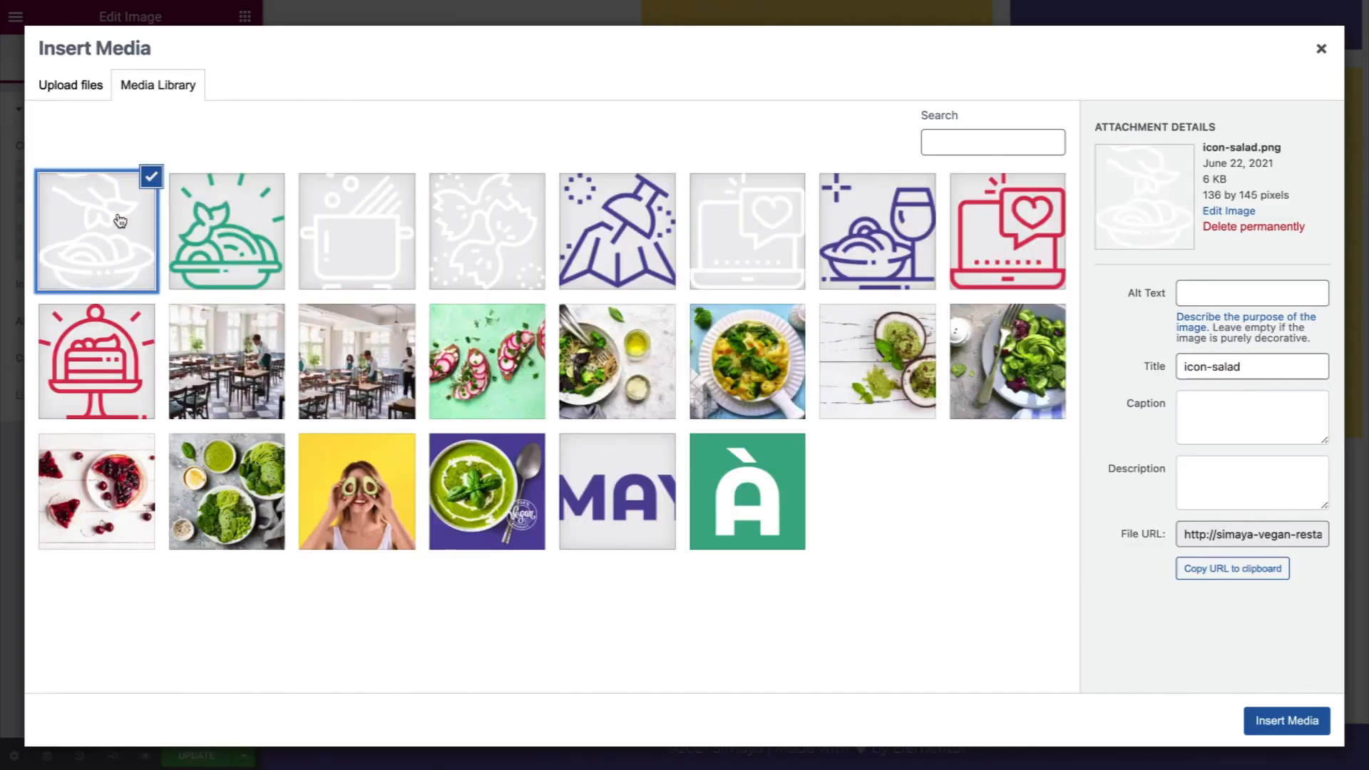
{"action": "left_click", "coordinate": [1279, 723]}
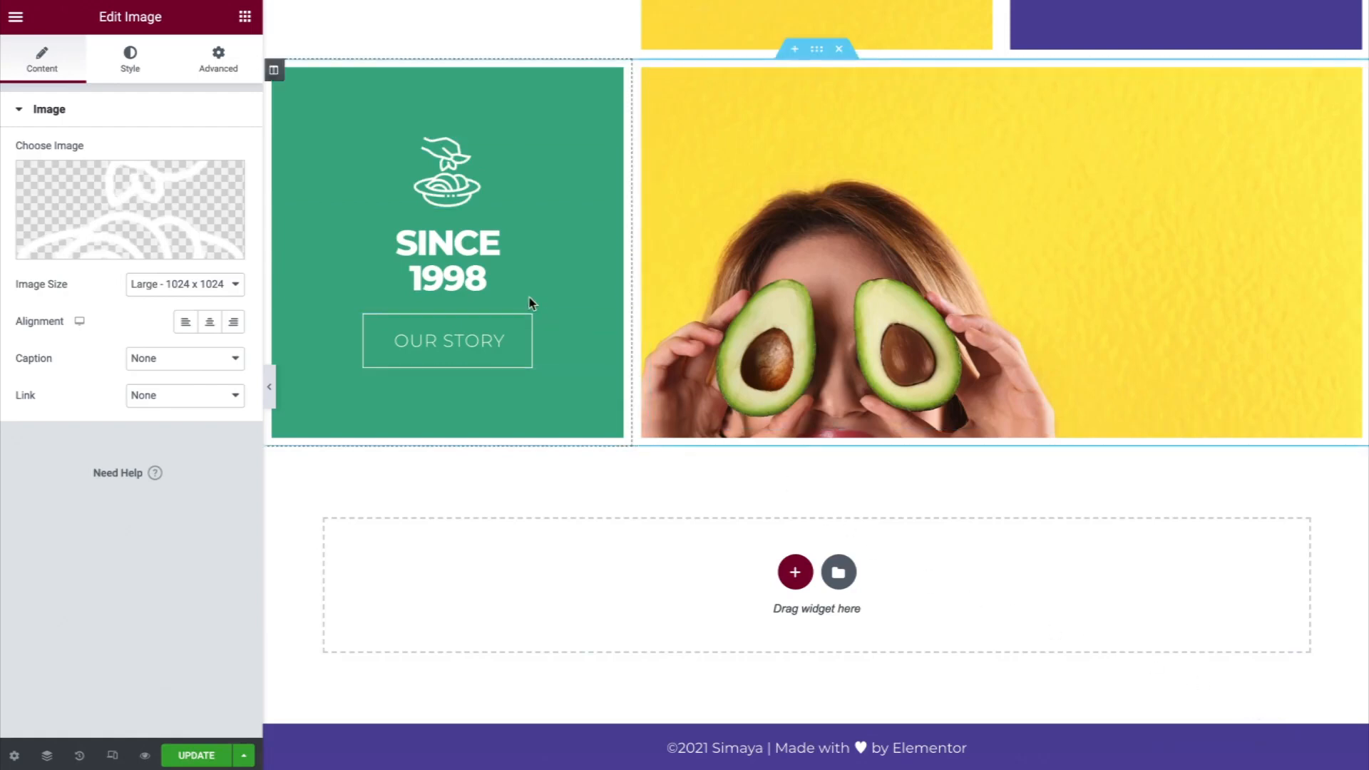
Change the green column's heading text to "Fresh Daily"
{"action": "left_click", "coordinate": [482, 238]}
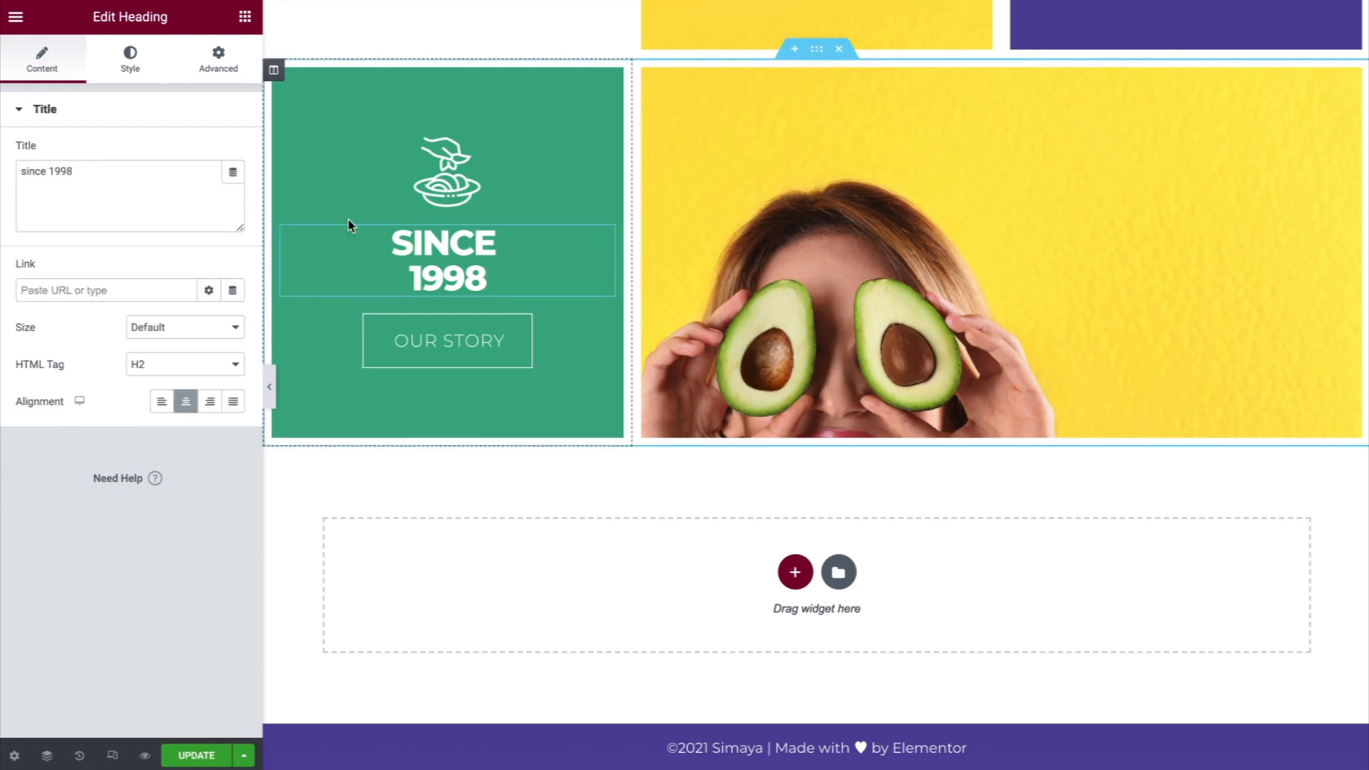
{"action": "triple_click", "coordinate": [159, 177]}
{"action": "type", "text": "Fresh Daily"}
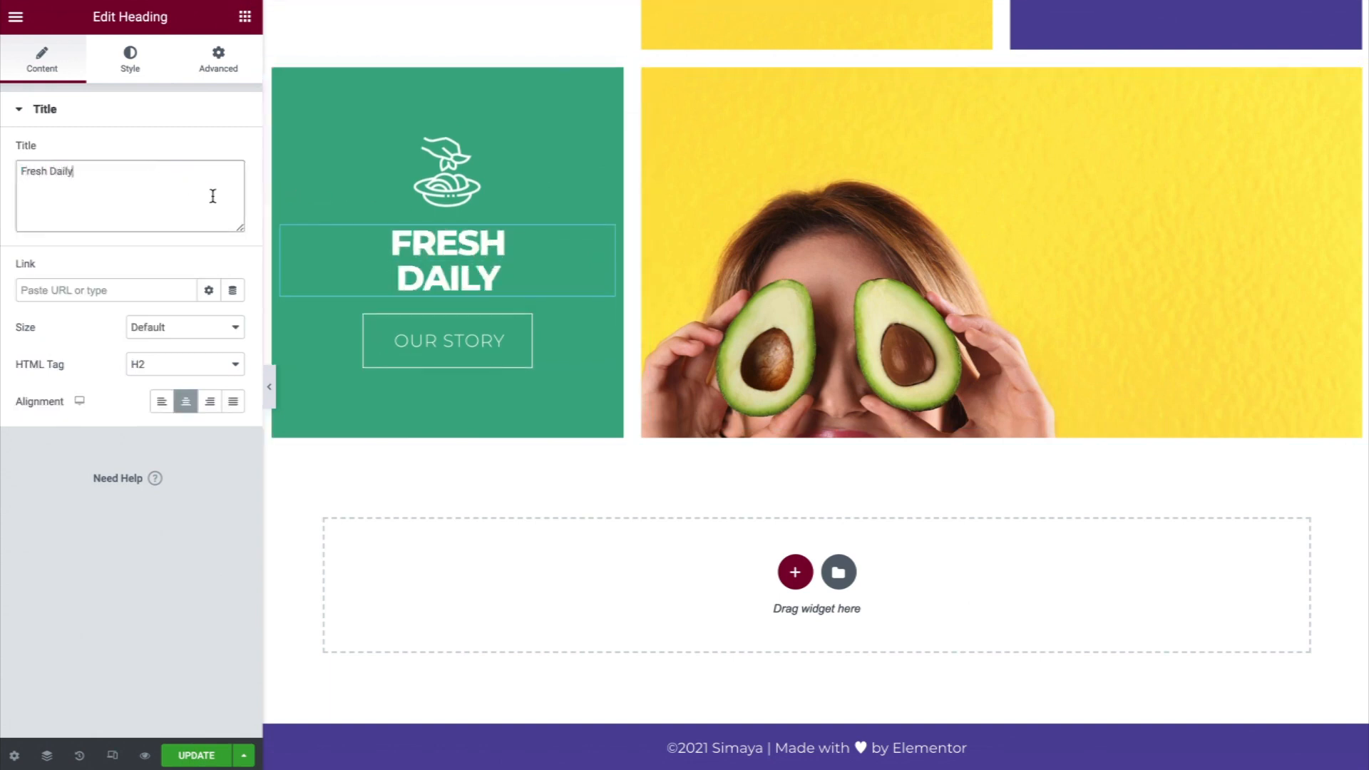
Change the green column's button text to "View Menu" and set its hover text color to the global color Basil
{"action": "left_click", "coordinate": [420, 352]}
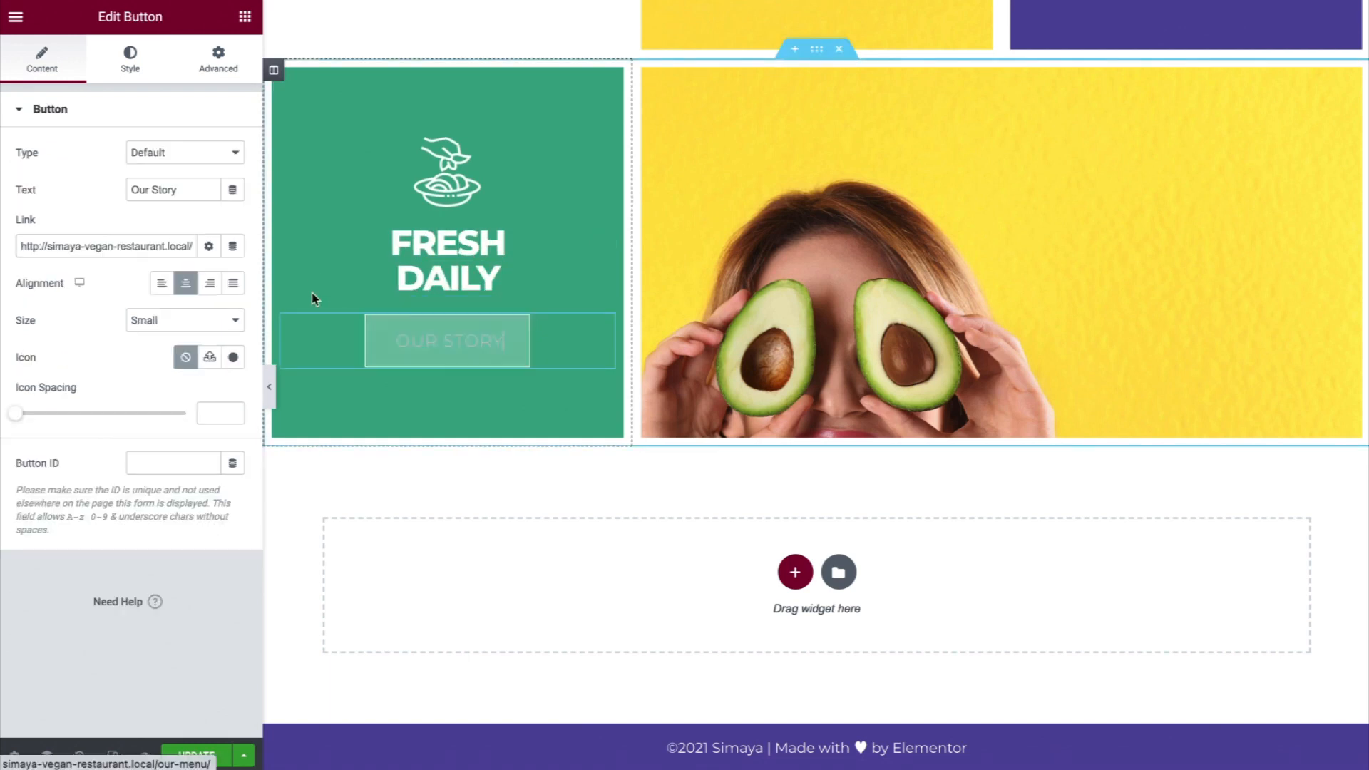
{"action": "triple_click", "coordinate": [192, 191]}
{"action": "type", "text": "View Menu"}
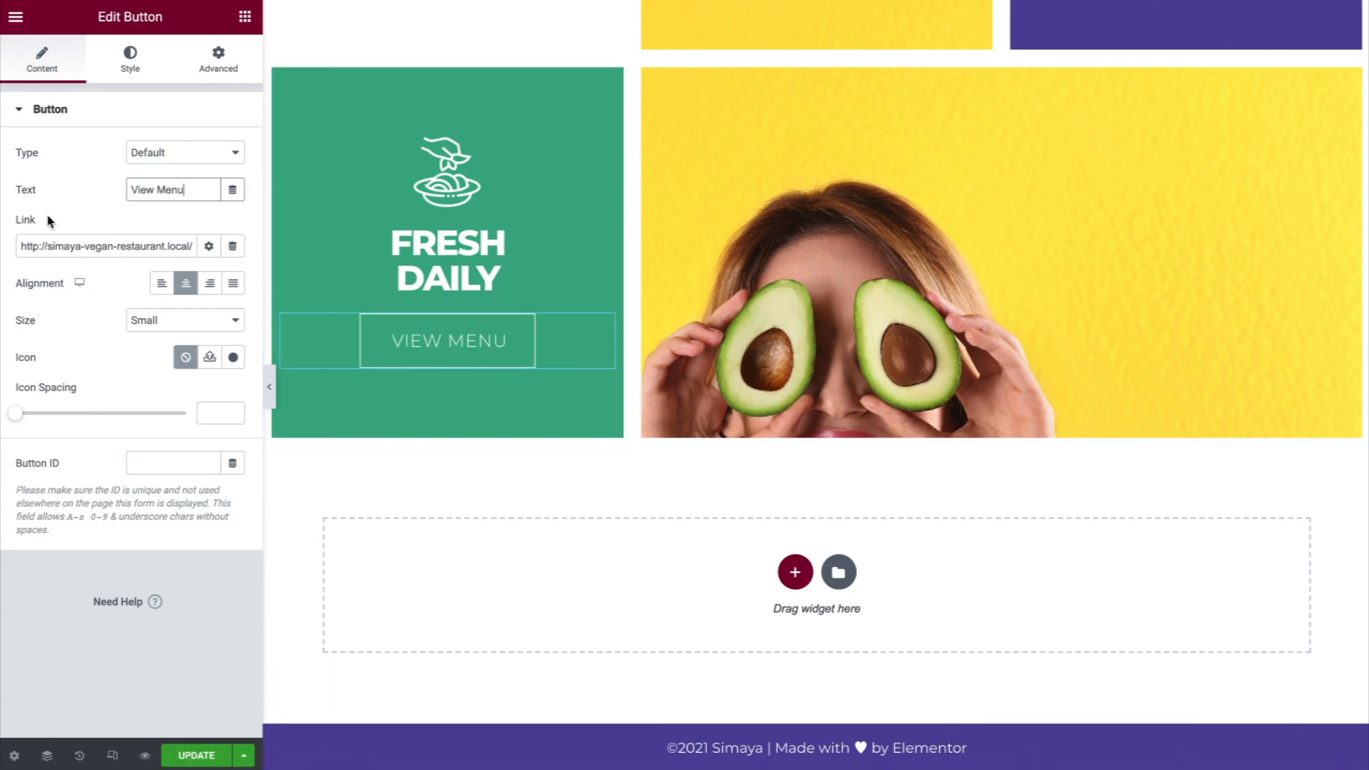
{"action": "left_click", "coordinate": [128, 60]}
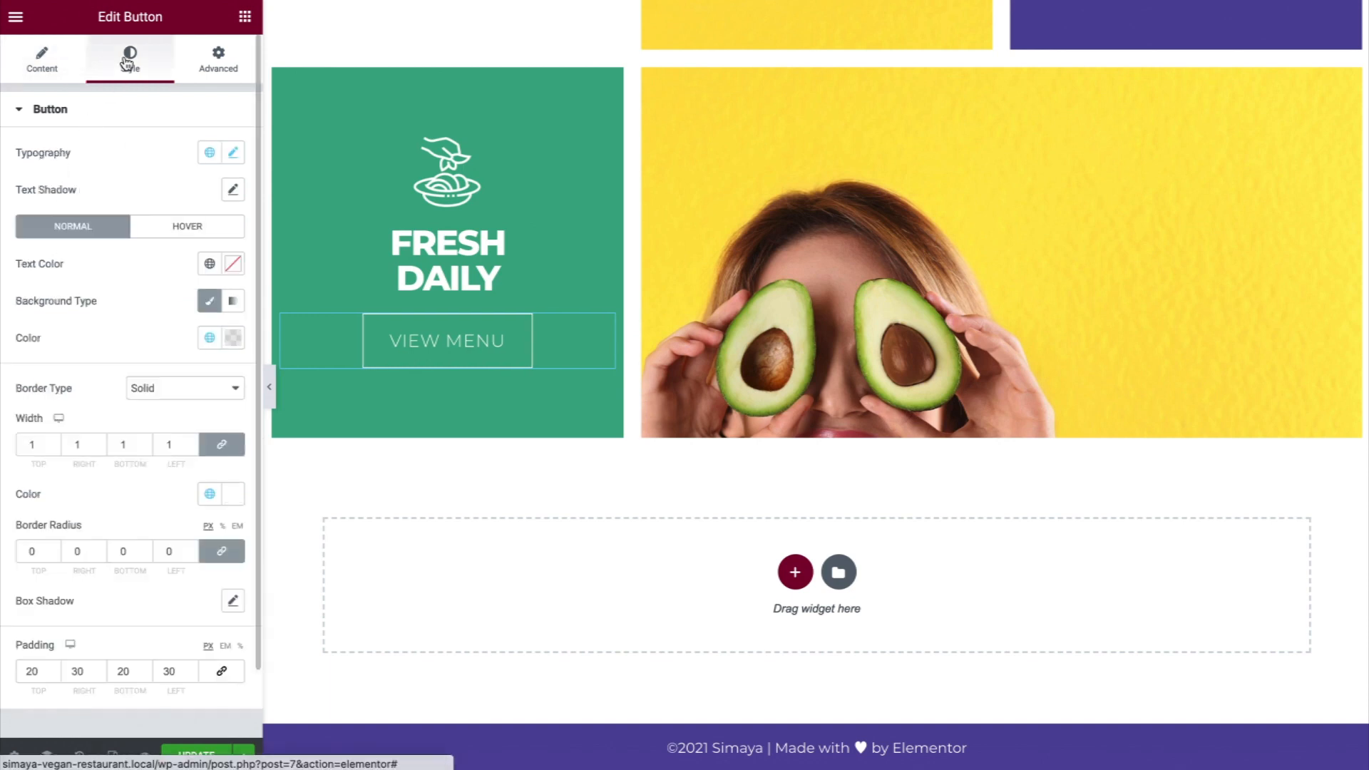
{"action": "left_click", "coordinate": [191, 227]}
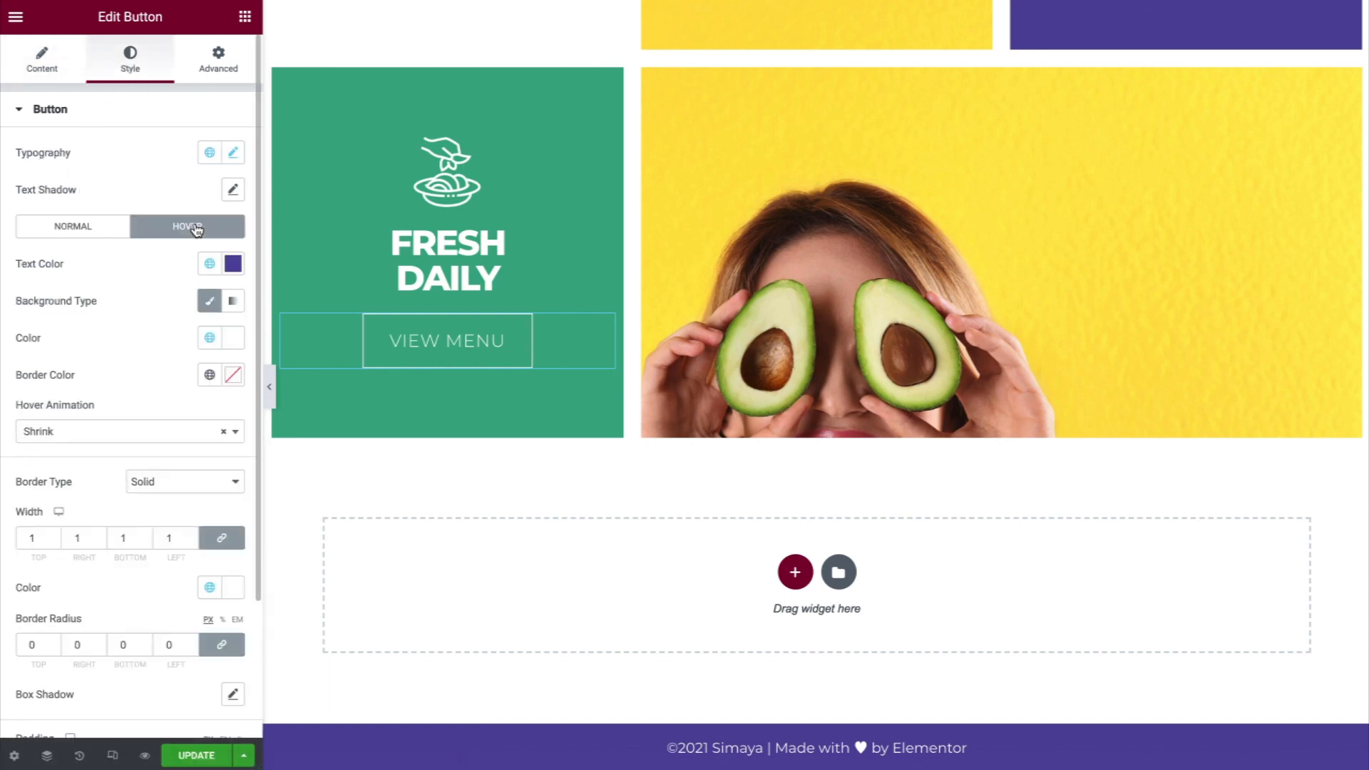
{"action": "left_click", "coordinate": [209, 264]}
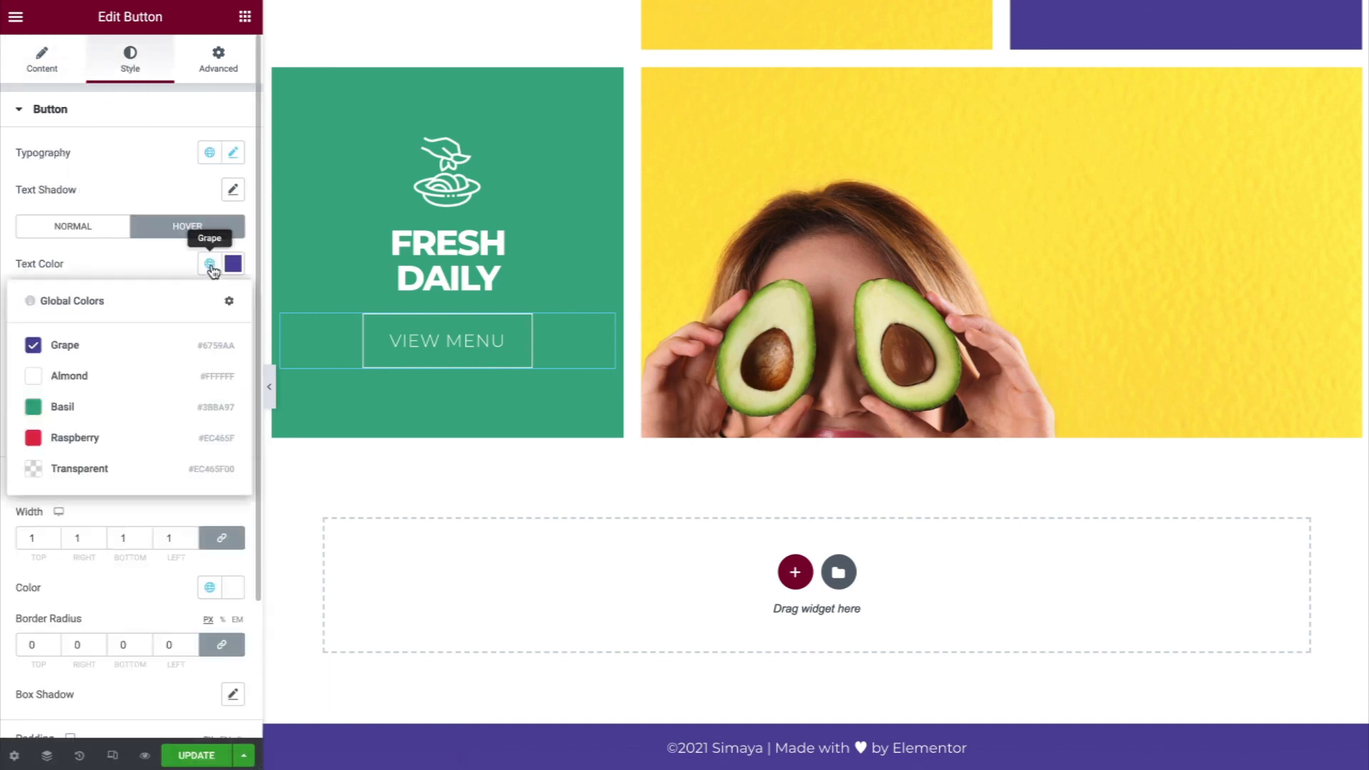
{"action": "left_click", "coordinate": [156, 407]}
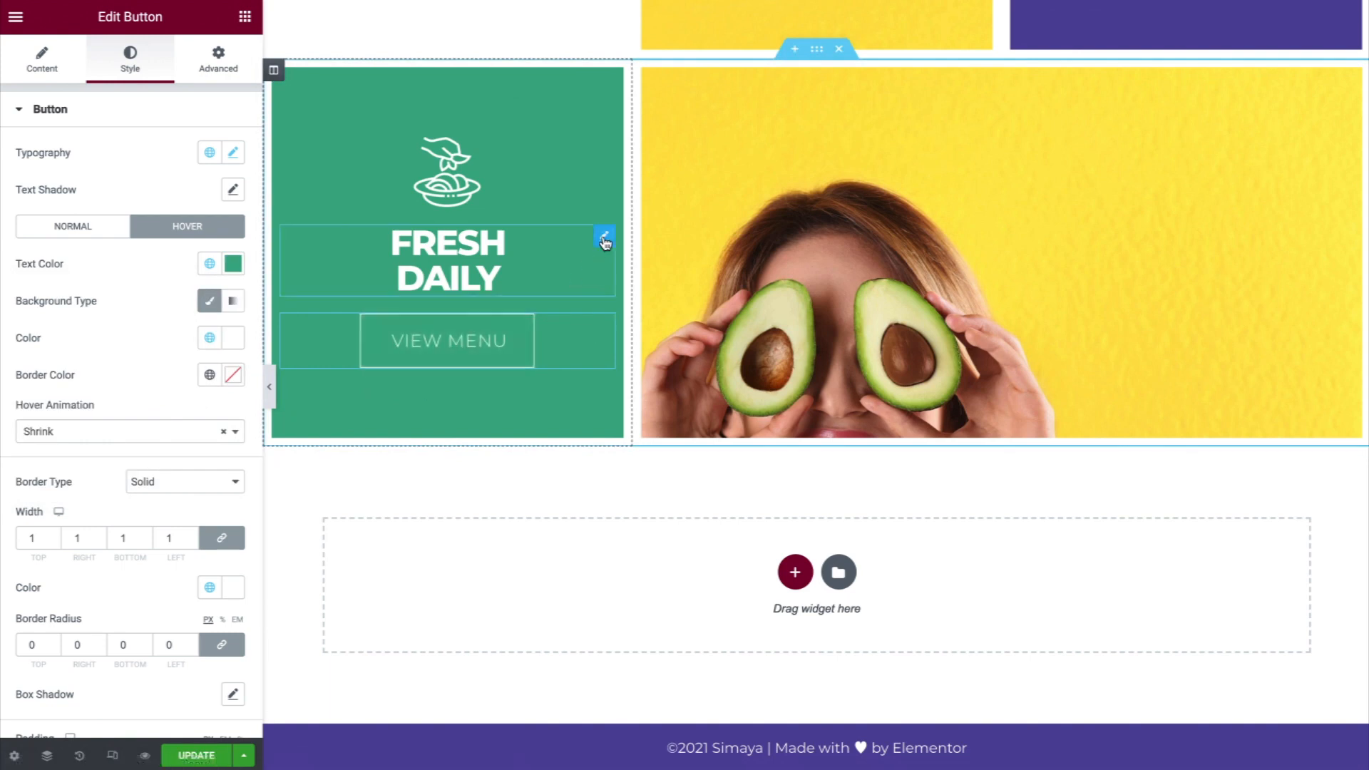
Replace the background image of the wide column beside "Fresh Daily" with avo-zoodles.jpg
{"action": "left_click", "coordinate": [643, 72]}
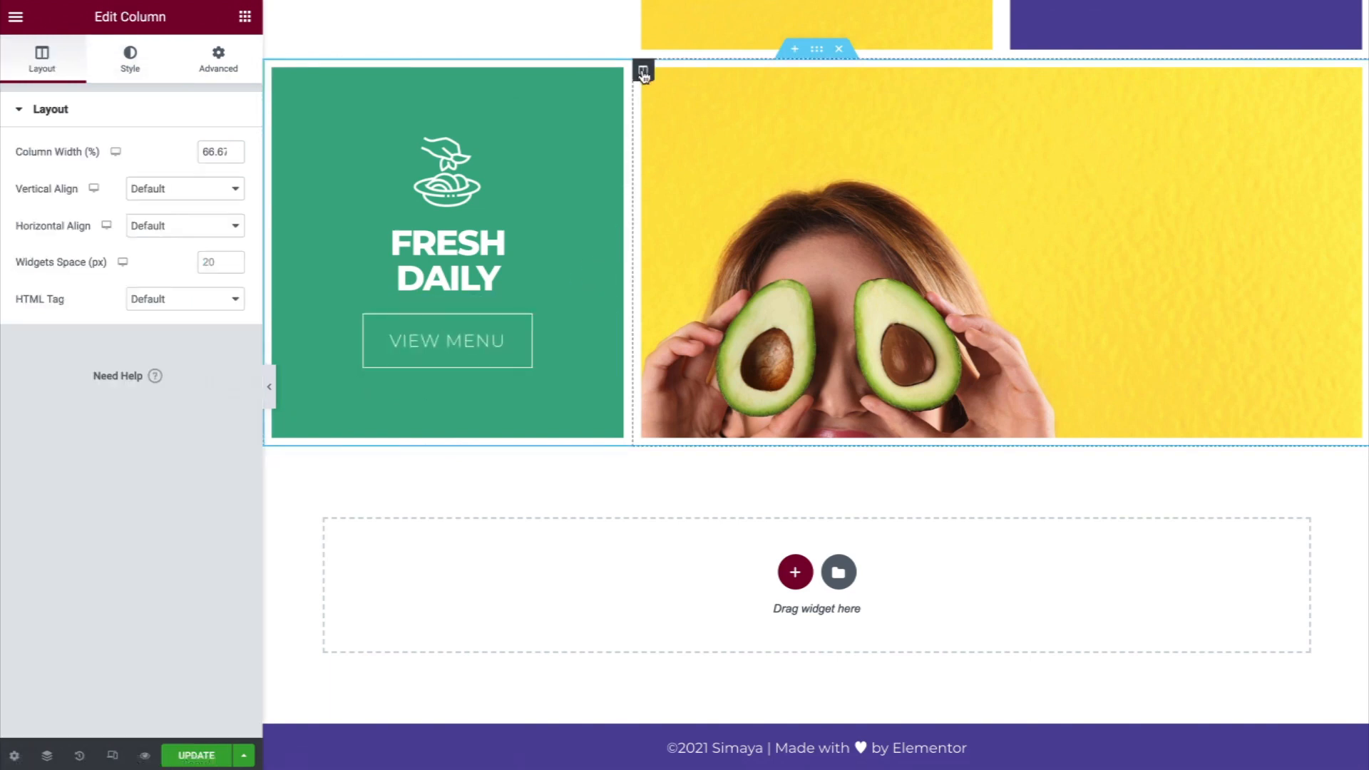
{"action": "left_click", "coordinate": [139, 53]}
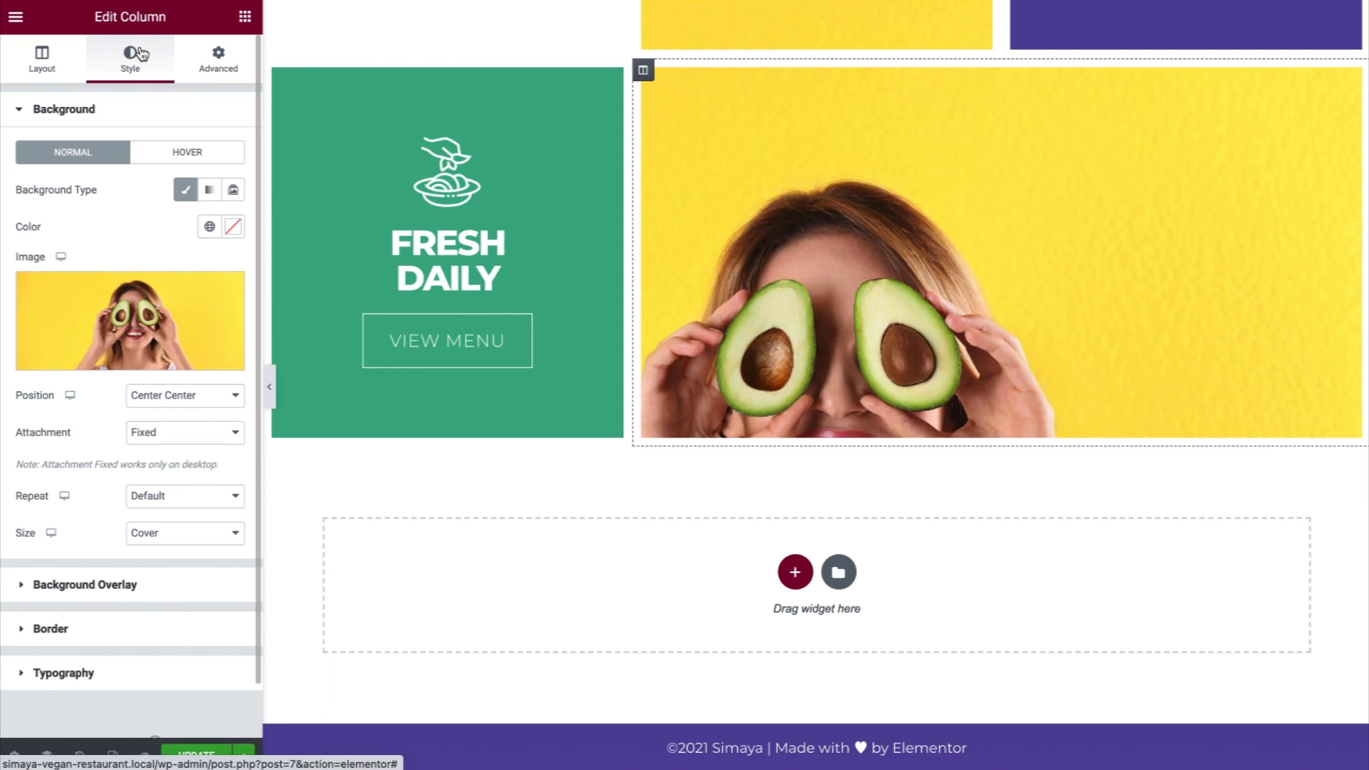
{"action": "left_click", "coordinate": [134, 321]}
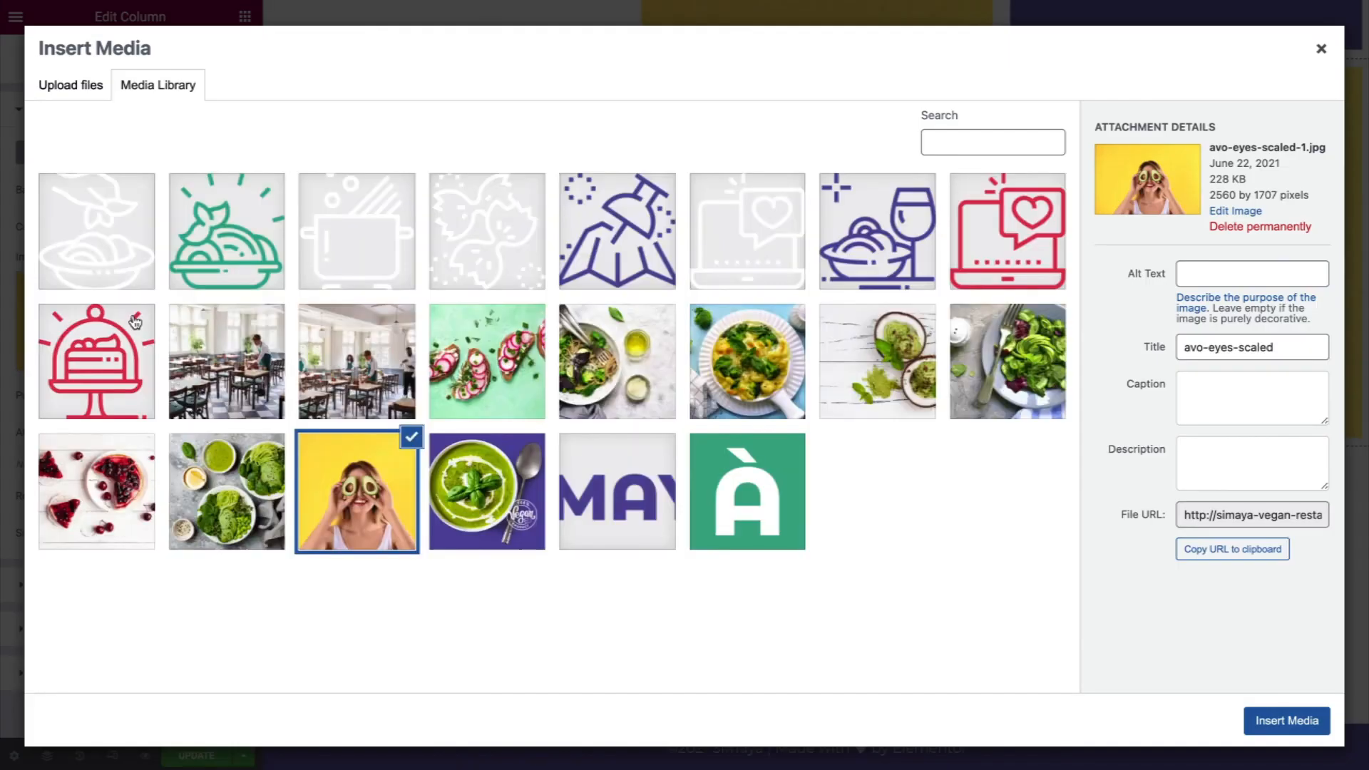
{"action": "left_click", "coordinate": [230, 482]}
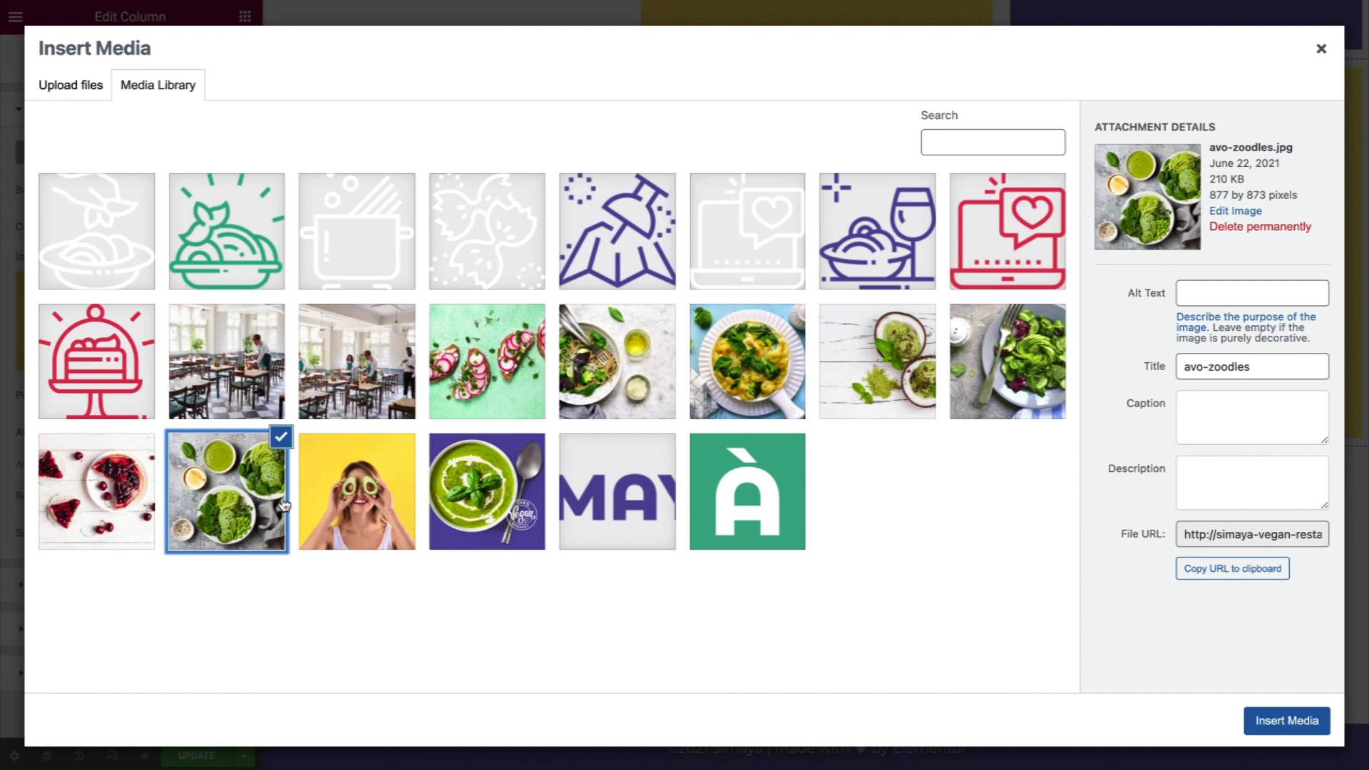
{"action": "left_click", "coordinate": [1294, 727]}
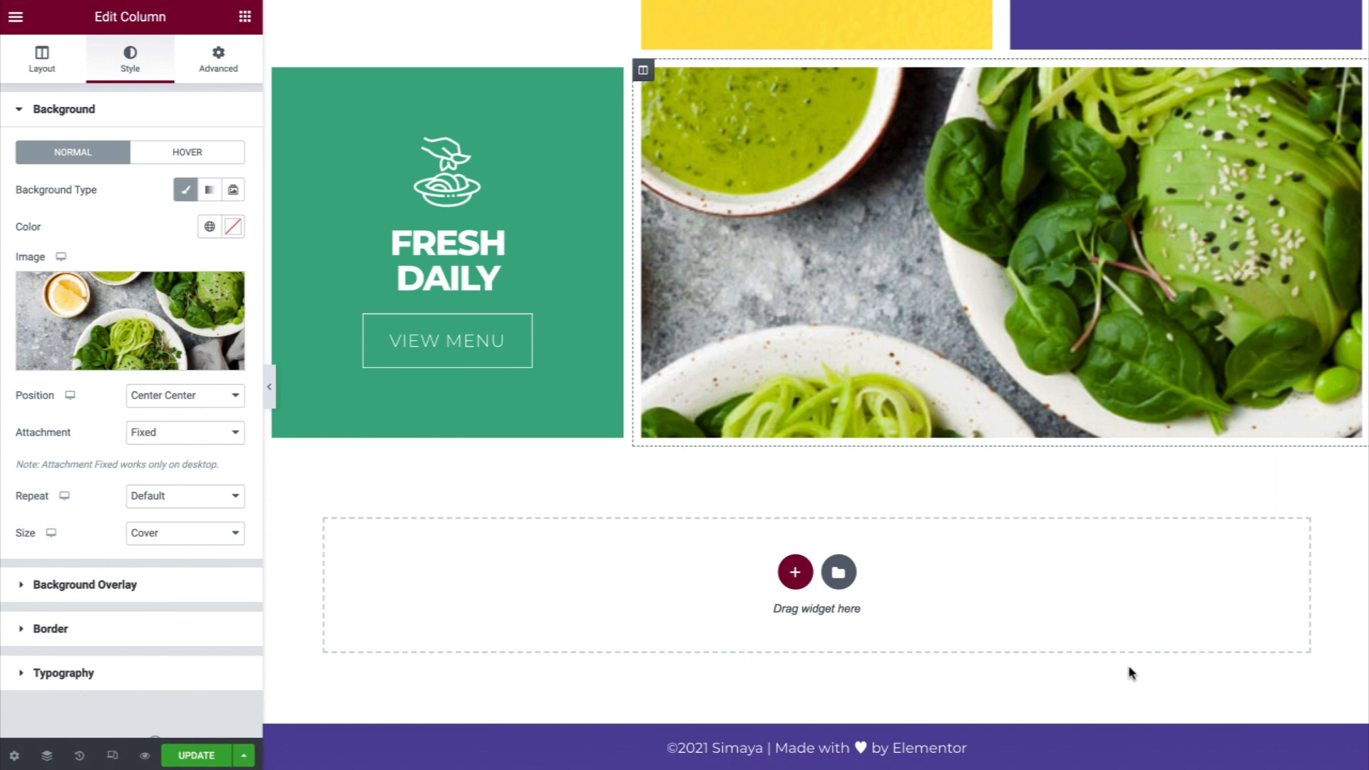
Open the Navigator, duplicate the "Since 1998" section, and rename the copy as "Get In Touch"
{"action": "key", "text": "ctrl+i"}
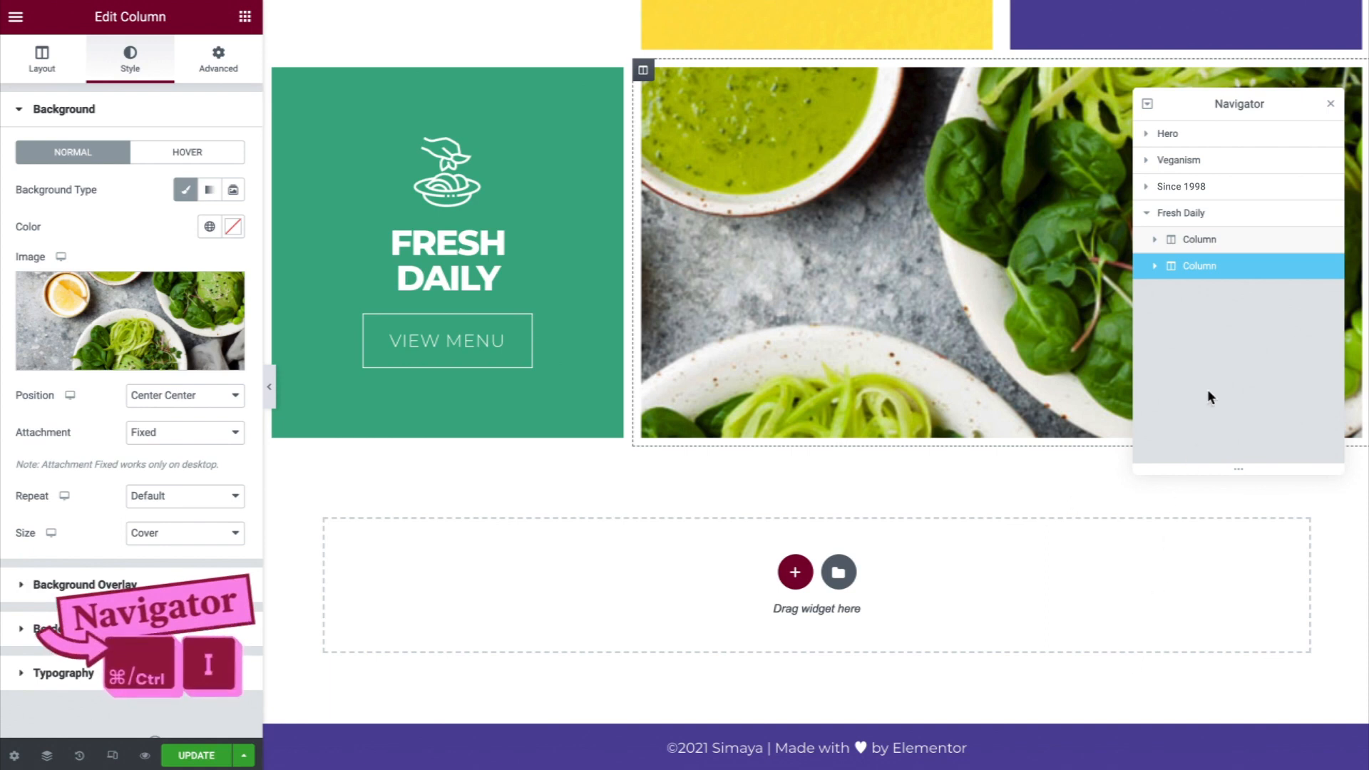
{"action": "right_click", "coordinate": [1268, 186]}
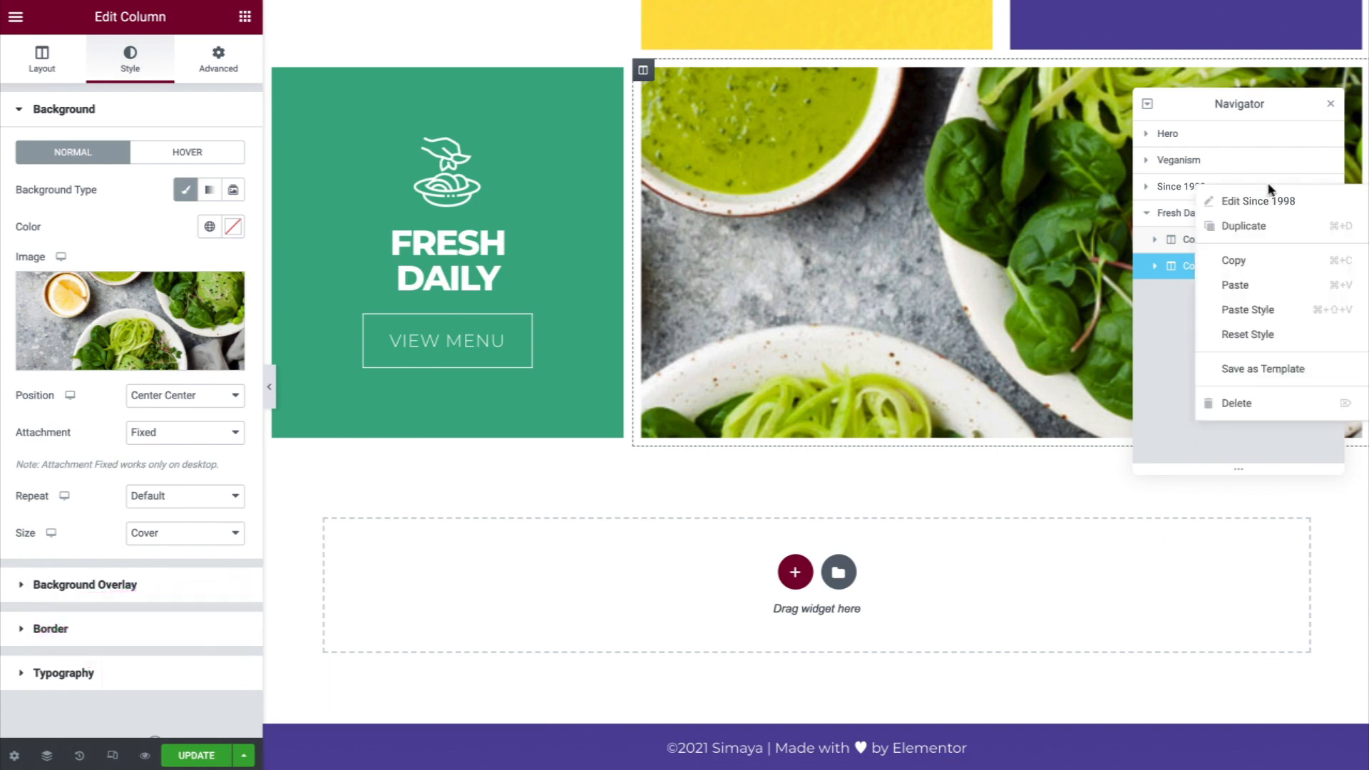
{"action": "left_click", "coordinate": [1267, 226]}
{"action": "double_click", "coordinate": [1202, 221]}
{"action": "type", "text": "Get In Touch"}
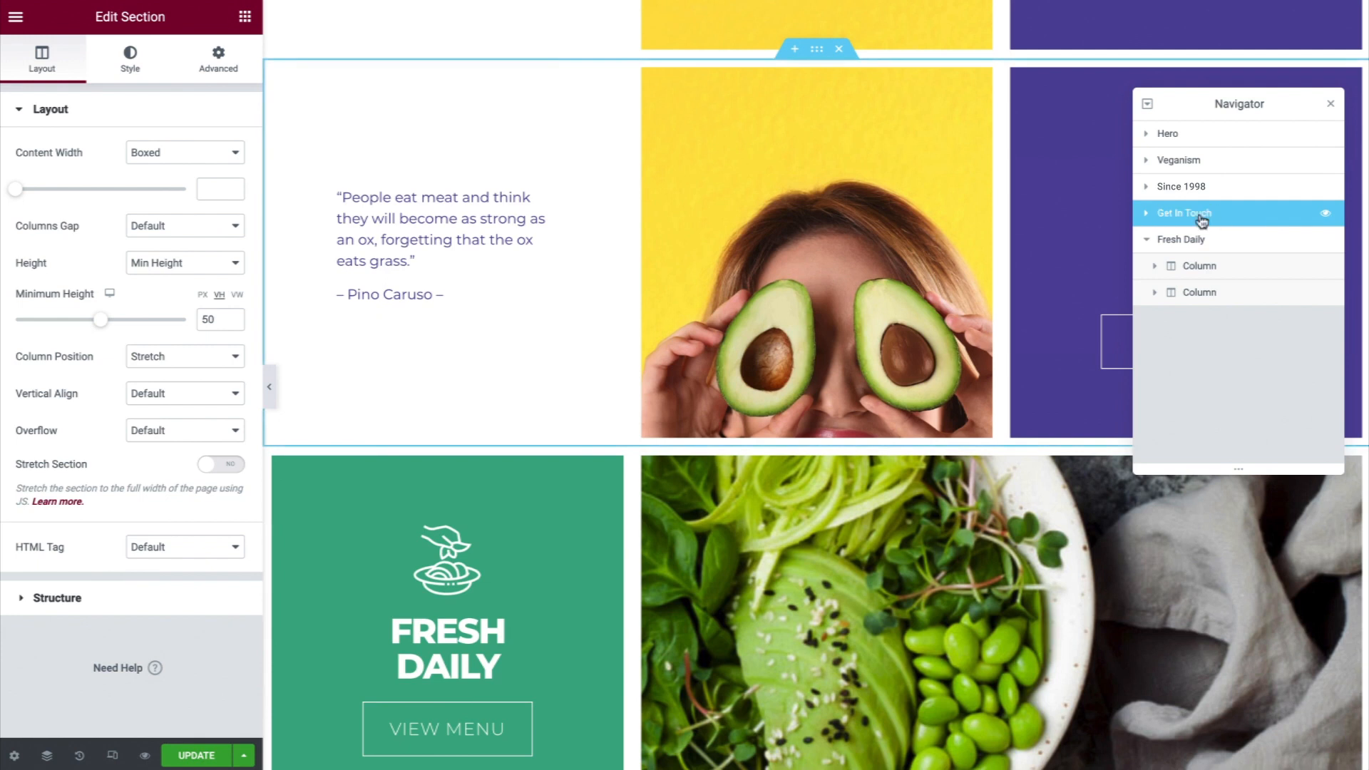
Move the "Get In Touch" section below "Fresh Daily" and its avocado photo column to the last position
{"action": "left_click_drag", "start_coordinate": [1238, 214], "coordinate": [1203, 308]}
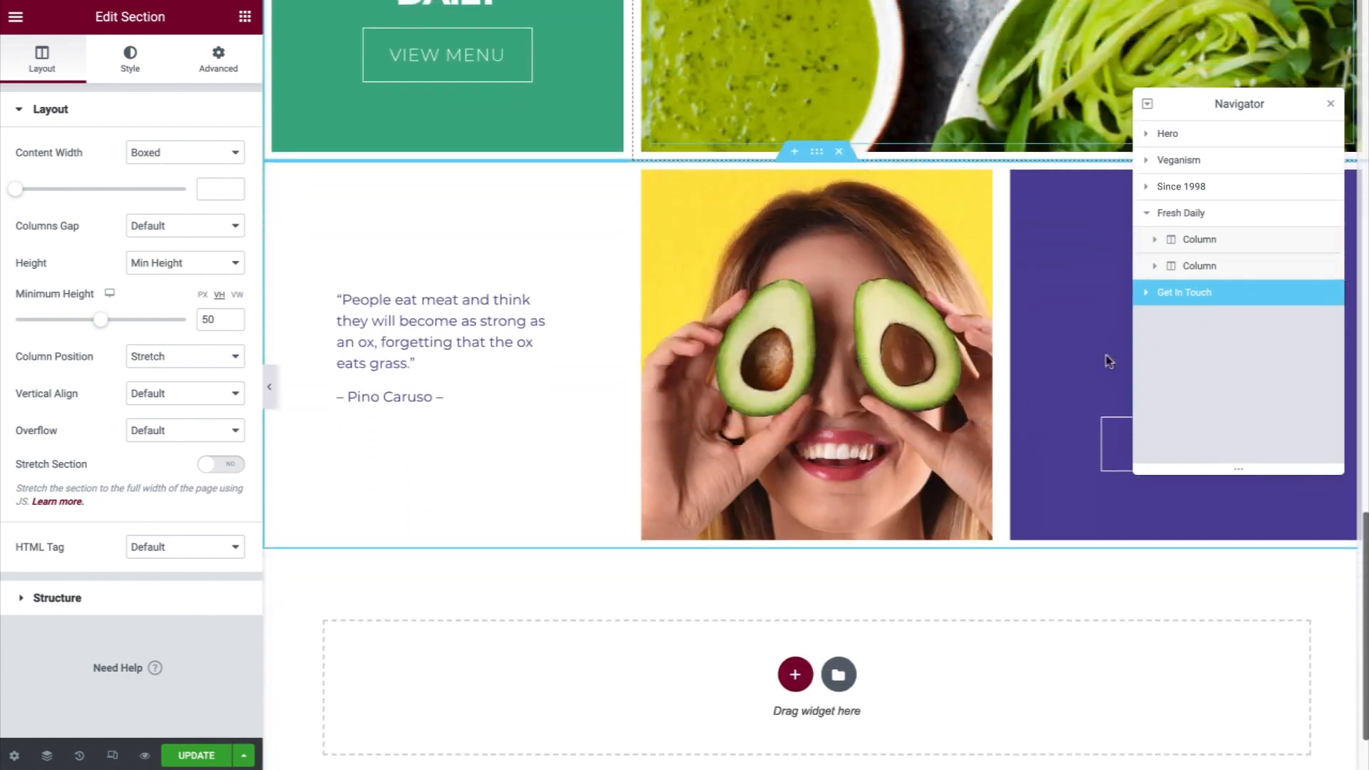
{"action": "left_click", "coordinate": [1146, 293]}
{"action": "left_click_drag", "start_coordinate": [1192, 345], "coordinate": [1195, 383]}
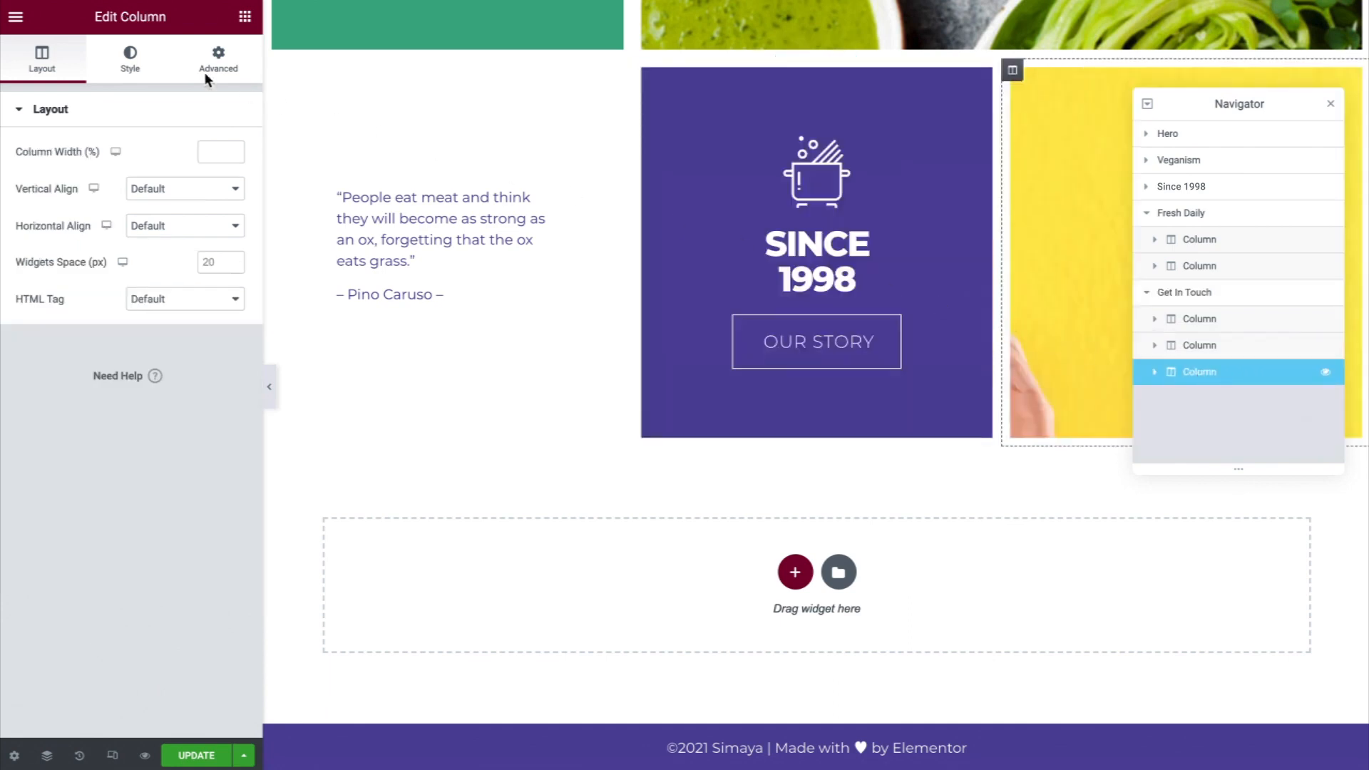
Replace the last "Get In Touch" column's background image with the photo of green dessert in coconut halves, and close the Navigator
{"action": "left_click", "coordinate": [149, 63]}
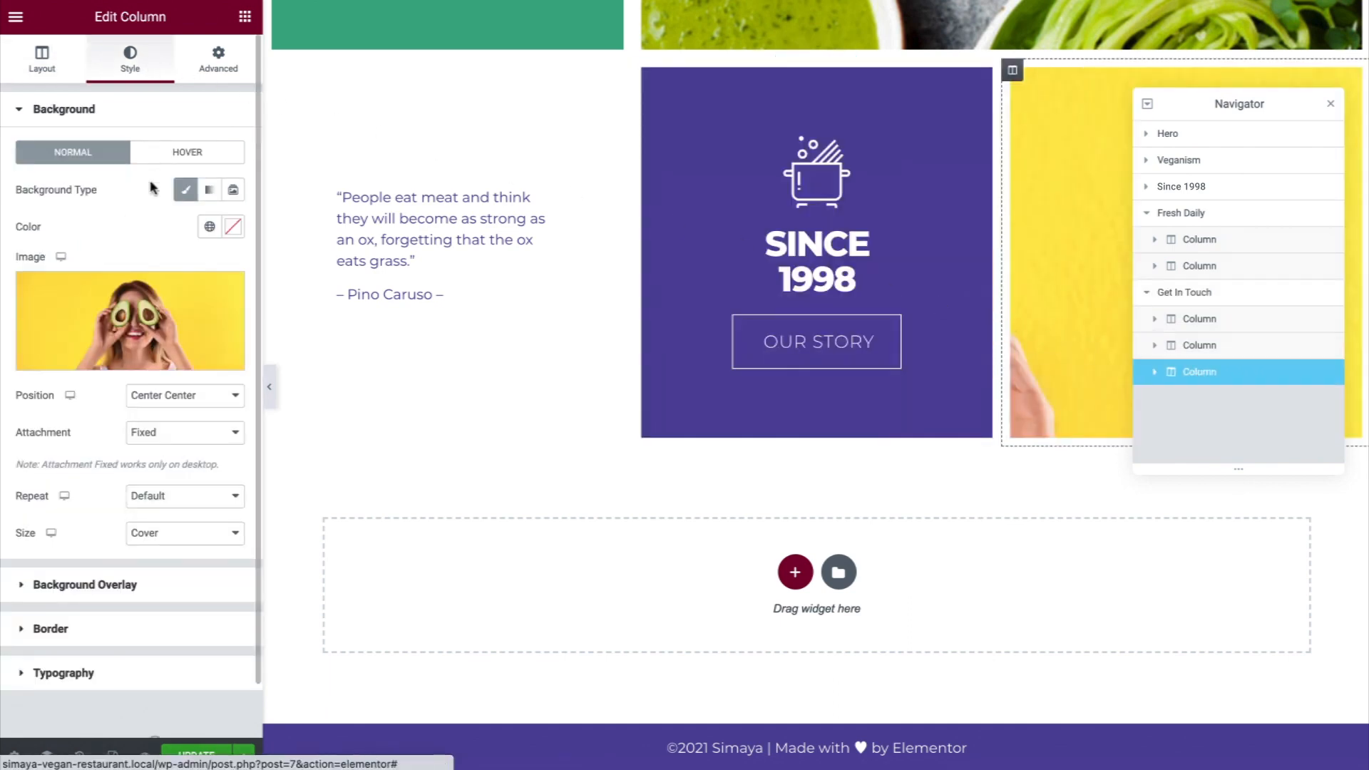
{"action": "left_click", "coordinate": [168, 309]}
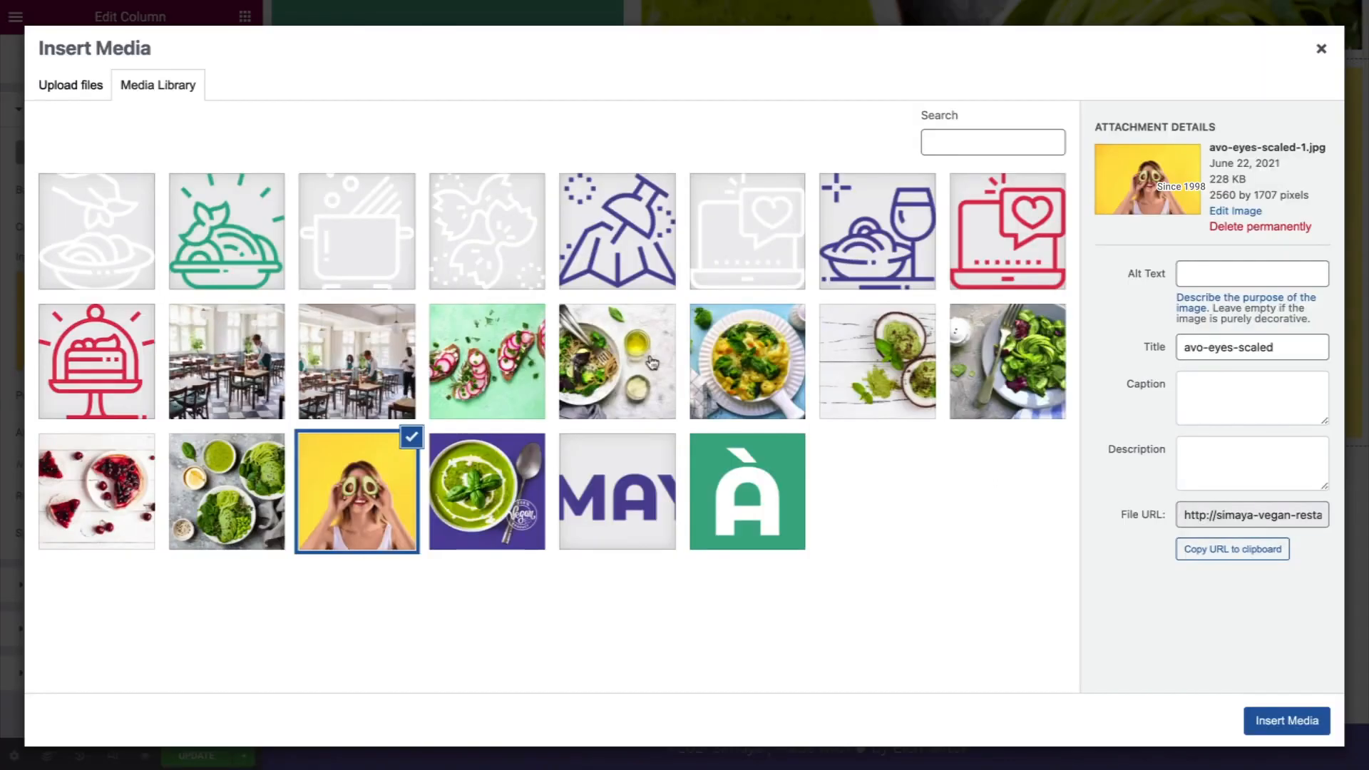
{"action": "left_click", "coordinate": [851, 367]}
{"action": "left_click", "coordinate": [1262, 710]}
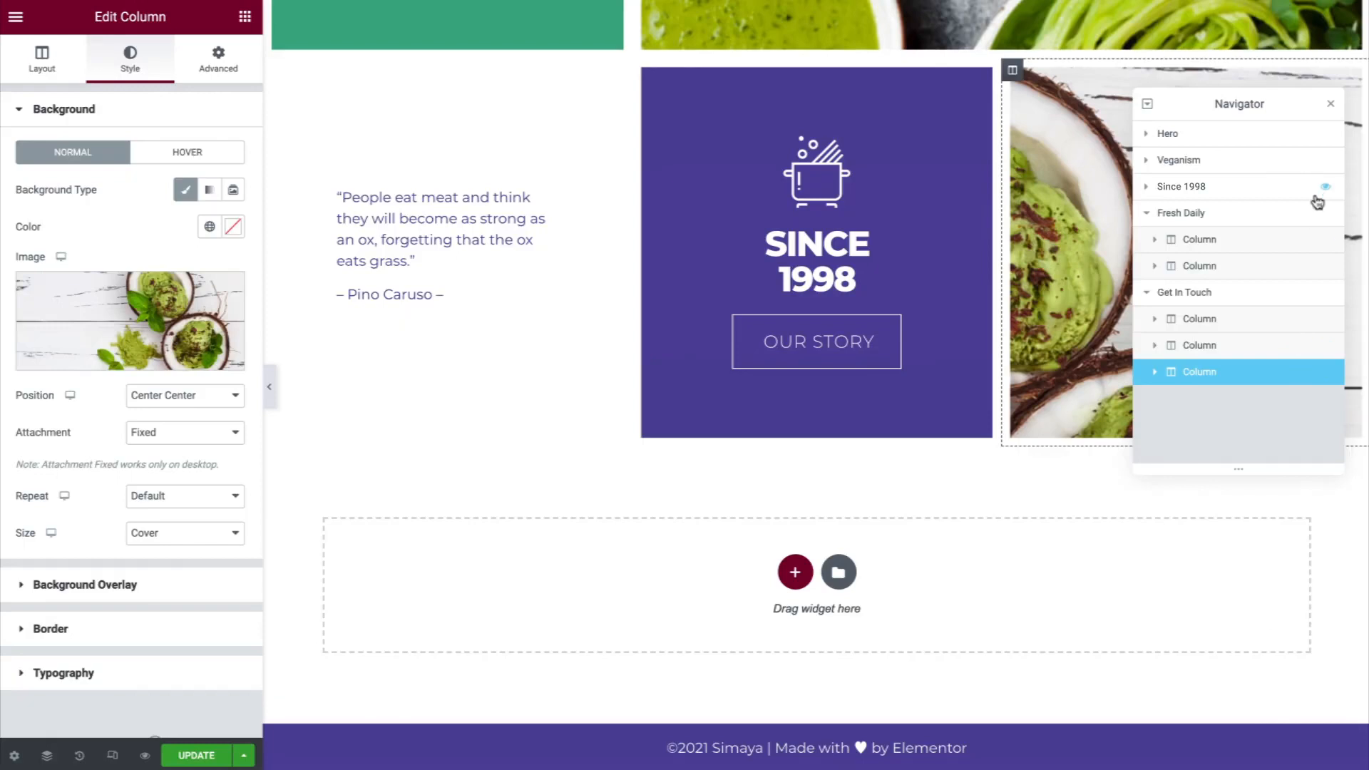
{"action": "left_click", "coordinate": [1331, 104]}
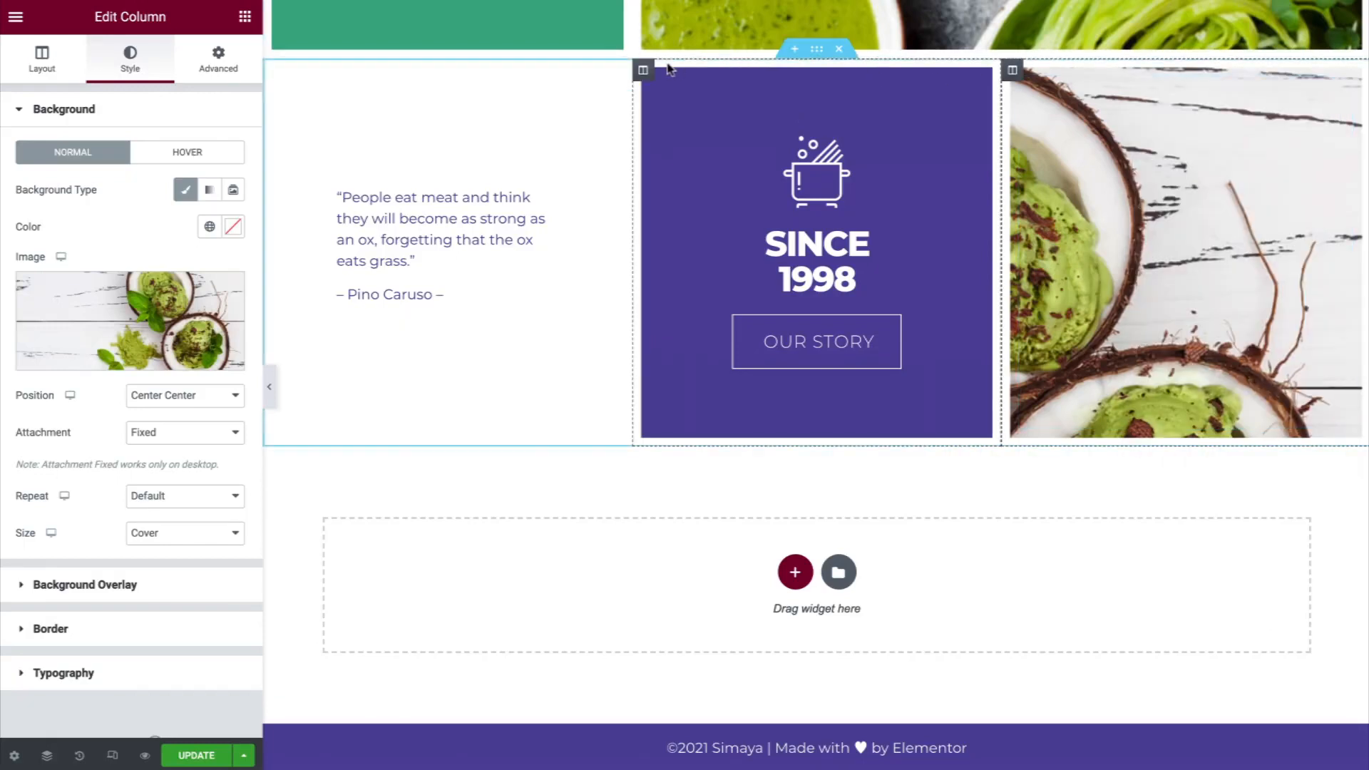
Set the background of the middle column in the "Get In Touch" section to the global color Raspberry
{"action": "left_click", "coordinate": [643, 72]}
{"action": "left_click", "coordinate": [130, 57]}
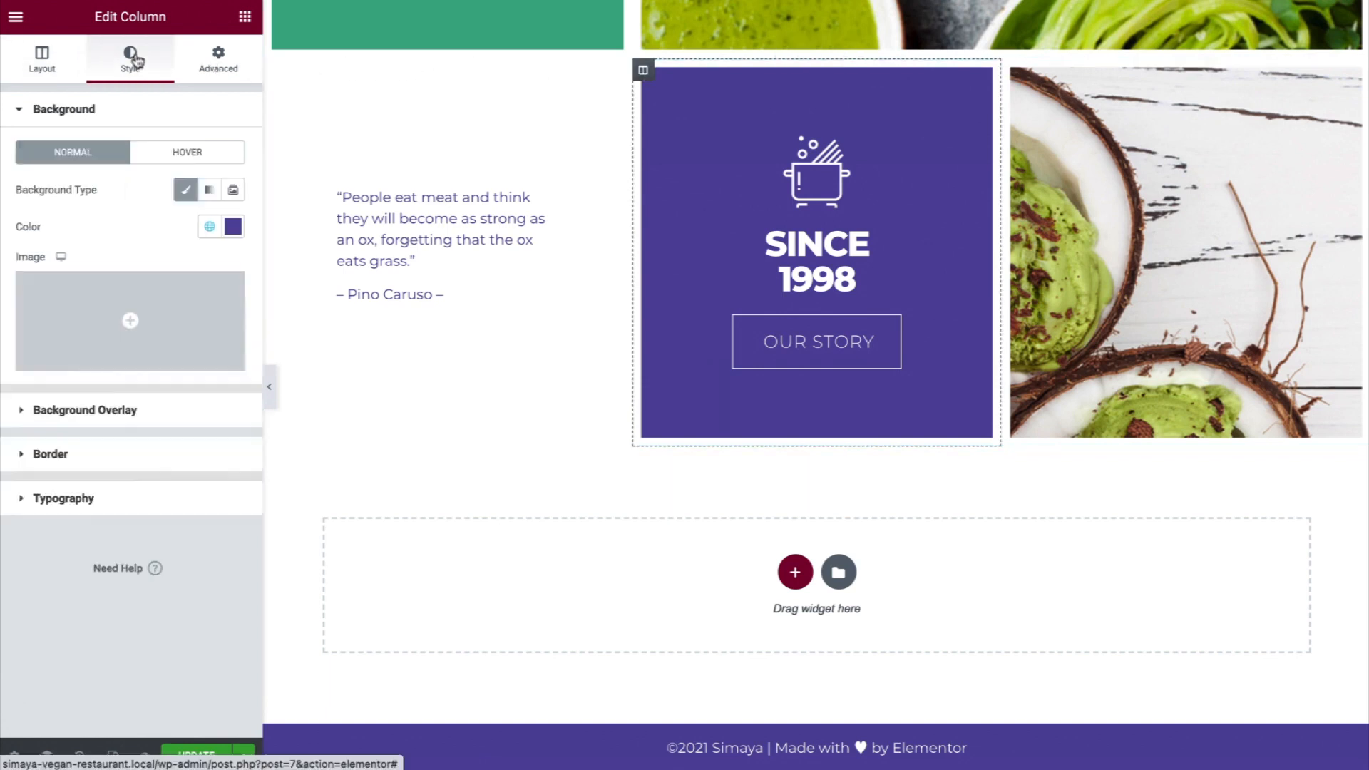
{"action": "left_click", "coordinate": [210, 227]}
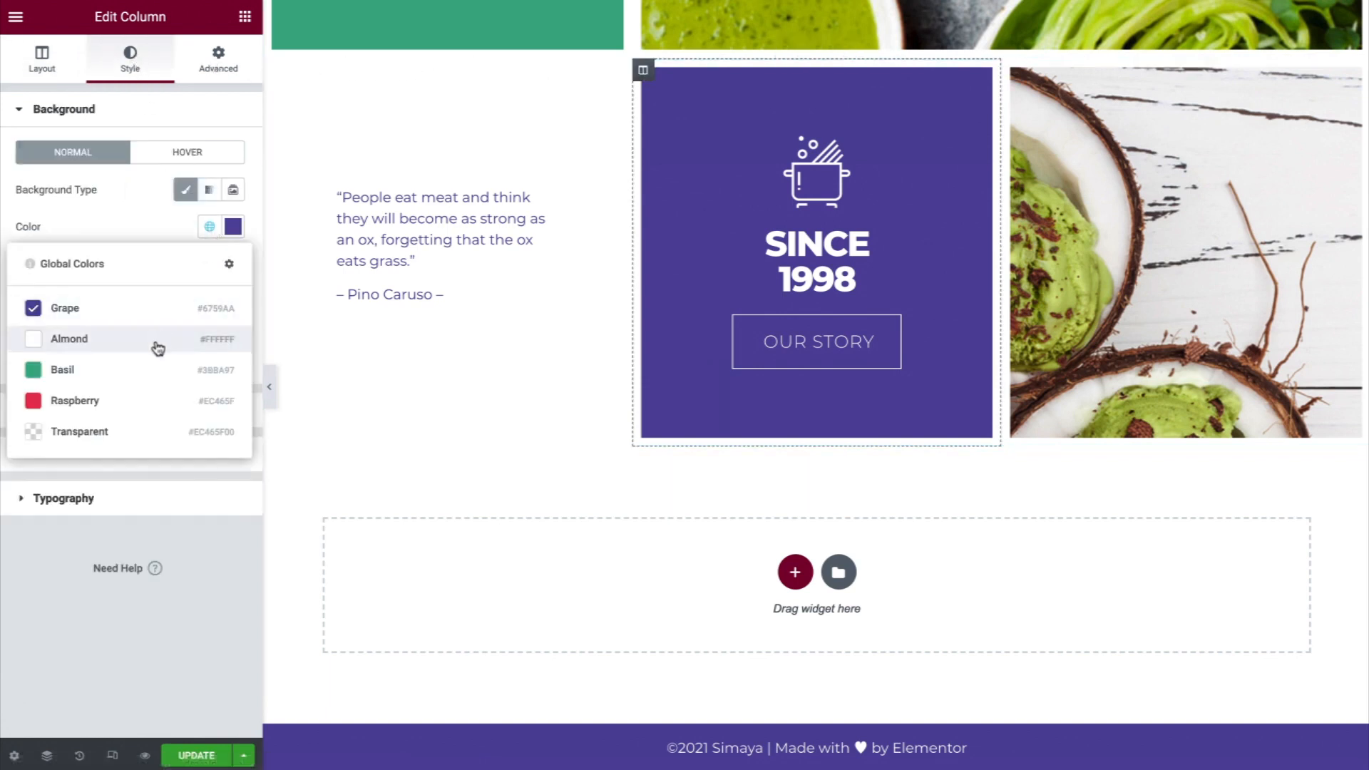
{"action": "left_click", "coordinate": [150, 404]}
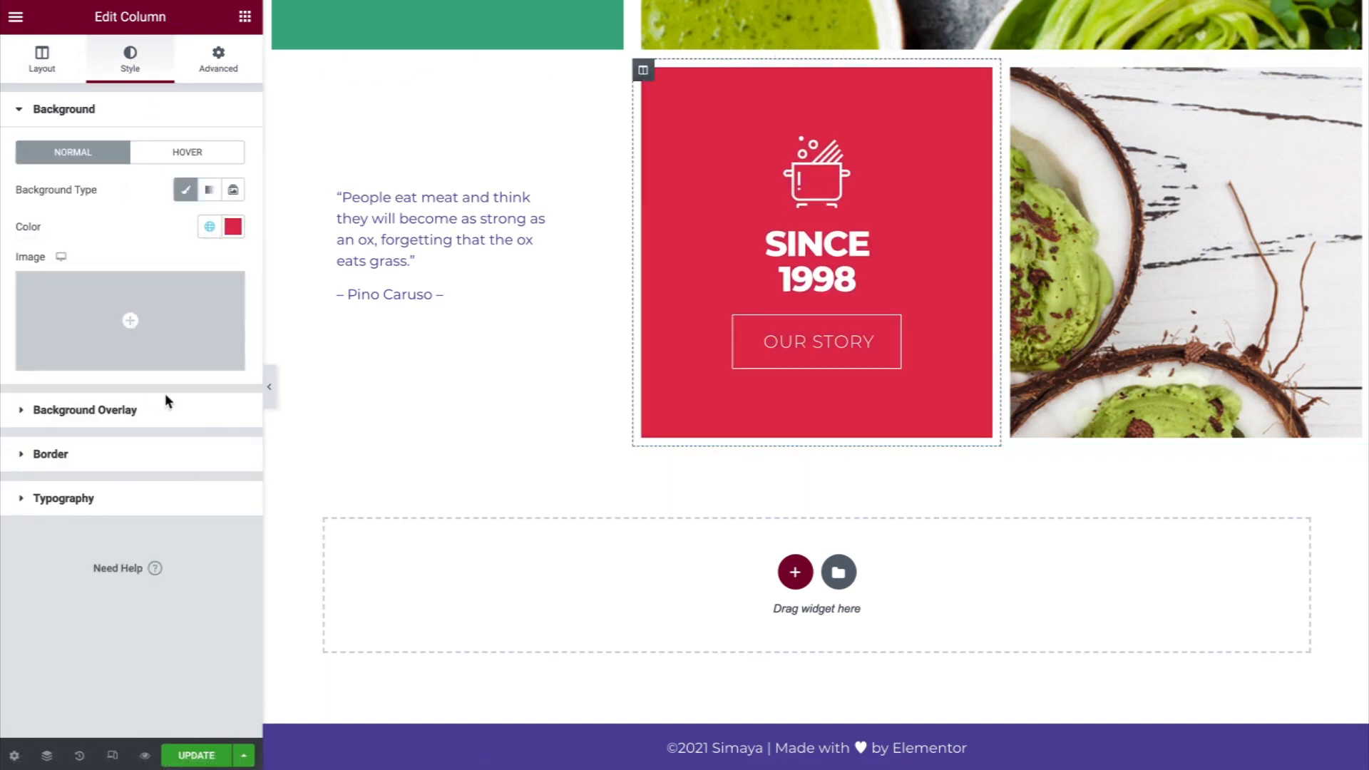
Replace the pot icon in the red "Get In Touch" column with icon-pasta.png from the media library
{"action": "left_click", "coordinate": [817, 172]}
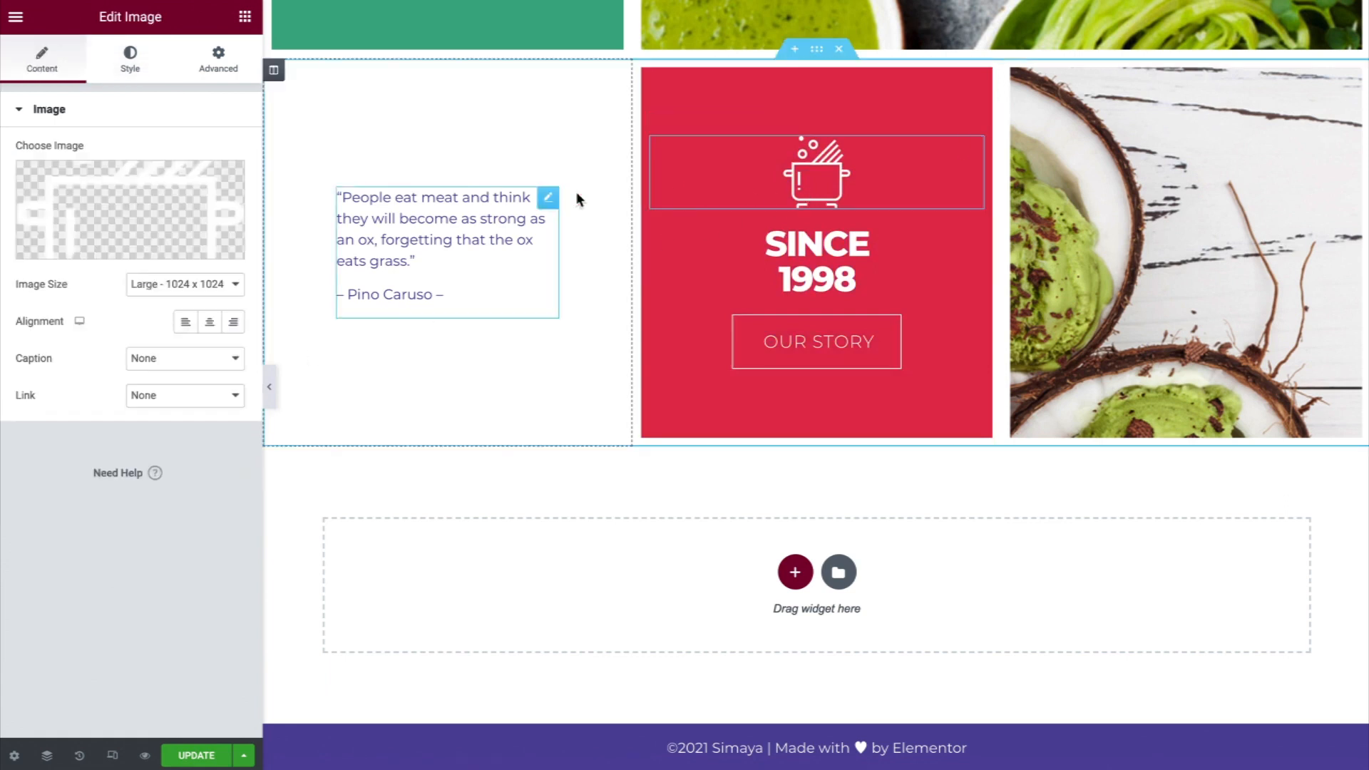
{"action": "left_click", "coordinate": [147, 198]}
{"action": "left_click", "coordinate": [469, 246]}
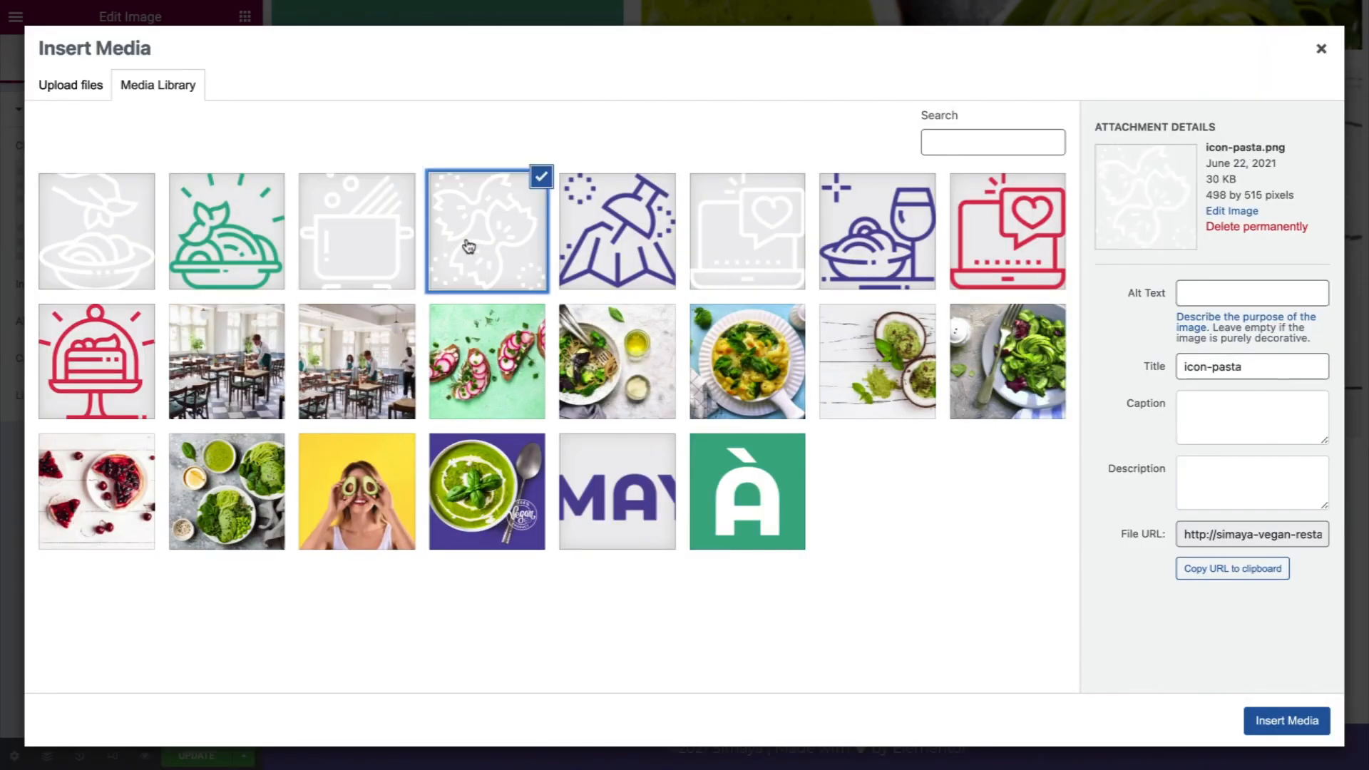
{"action": "left_click", "coordinate": [1249, 717]}
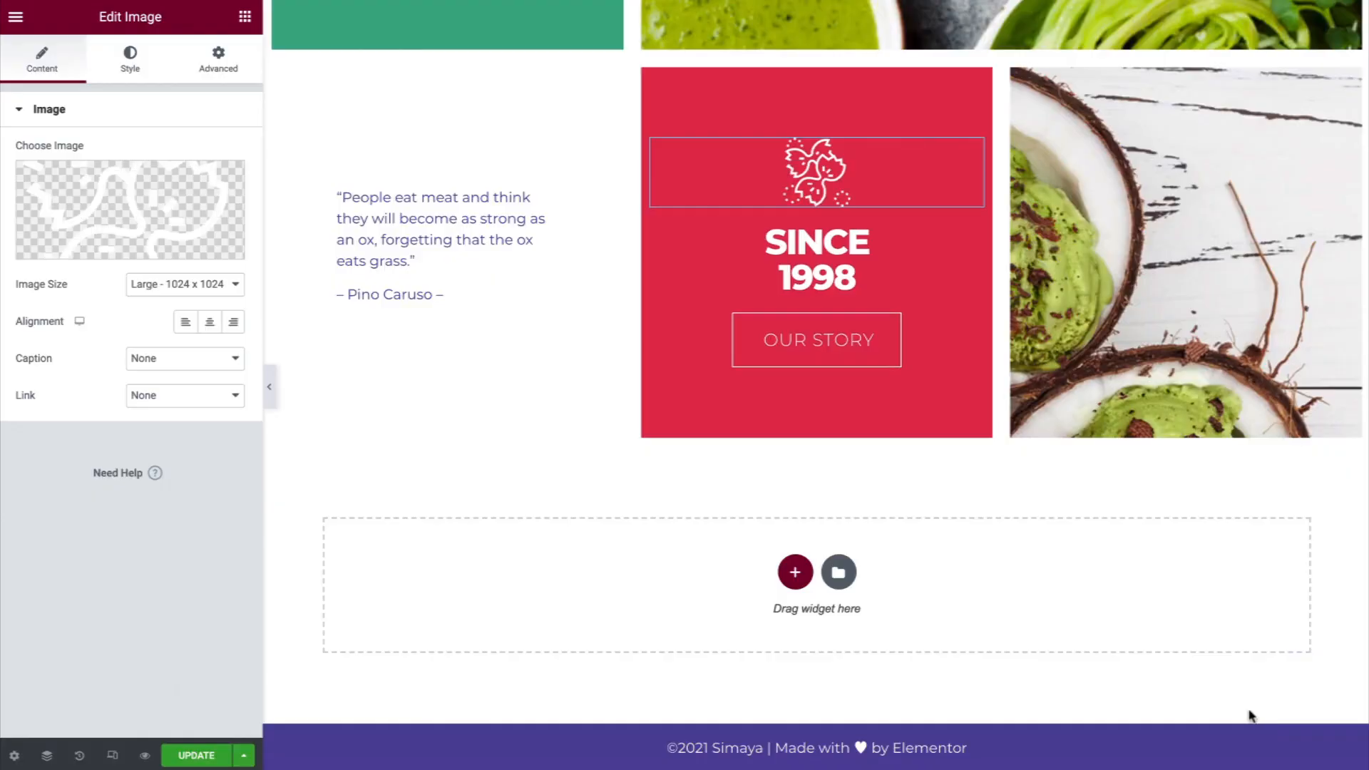
Change the heading in the red column to "get in touch"
{"action": "left_click", "coordinate": [881, 276]}
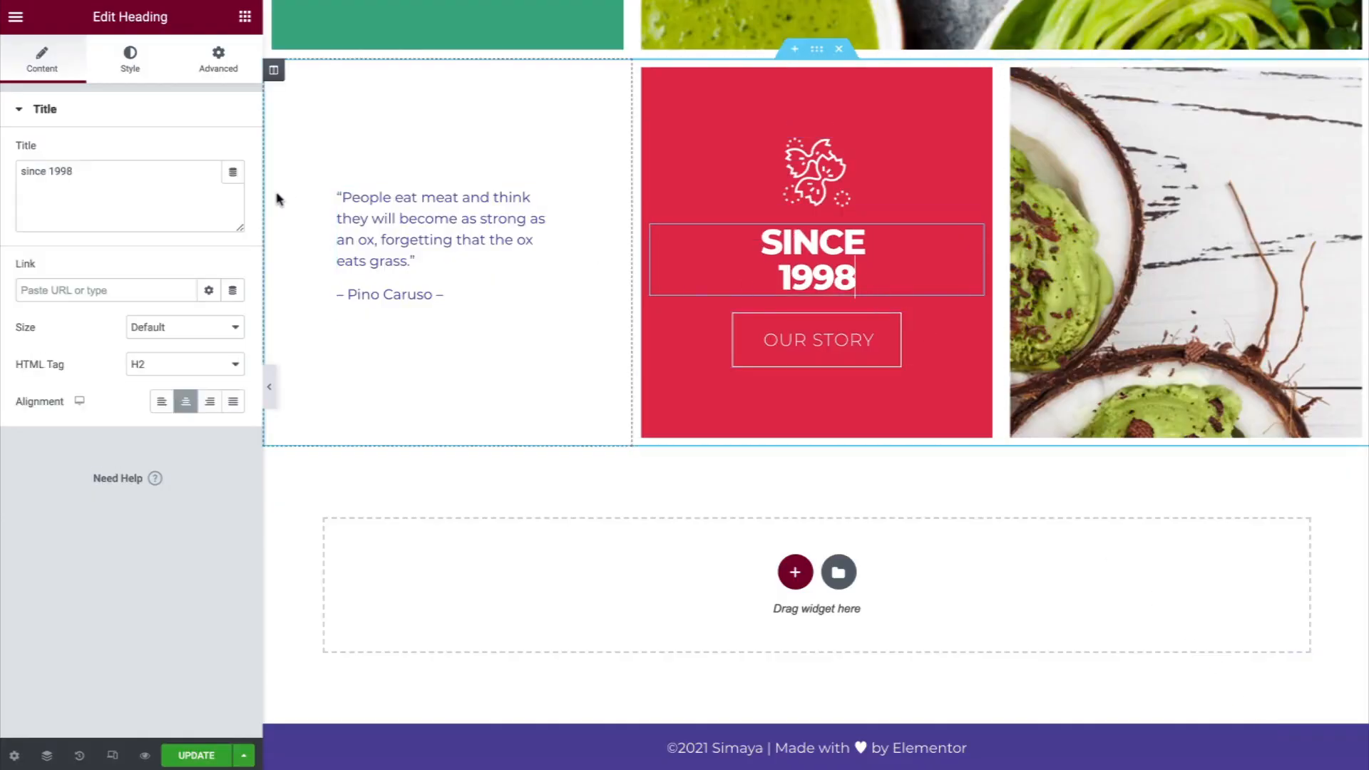
{"action": "triple_click", "coordinate": [165, 180]}
{"action": "type", "text": "get in touch"}
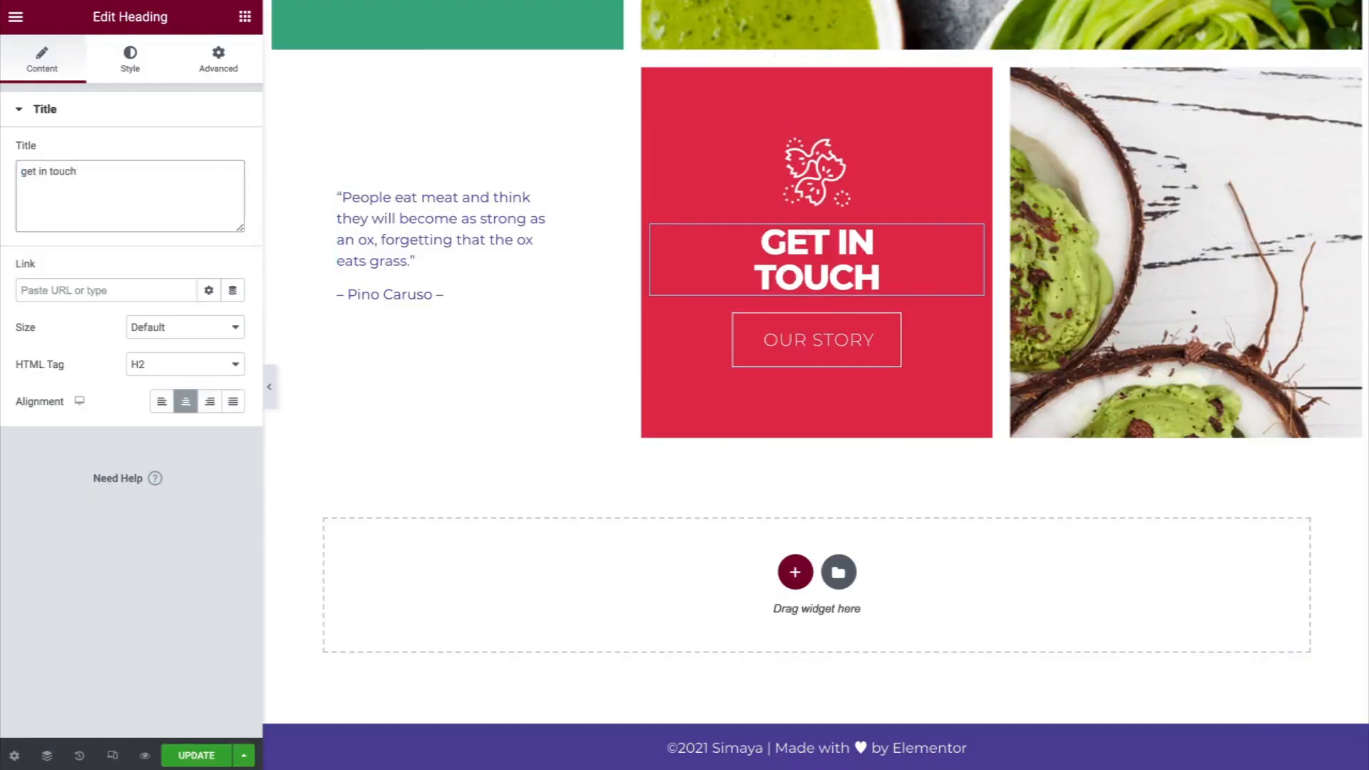
Change the red column's button text to "Contact Us" and link it to the site's contact page
{"action": "left_click", "coordinate": [784, 338]}
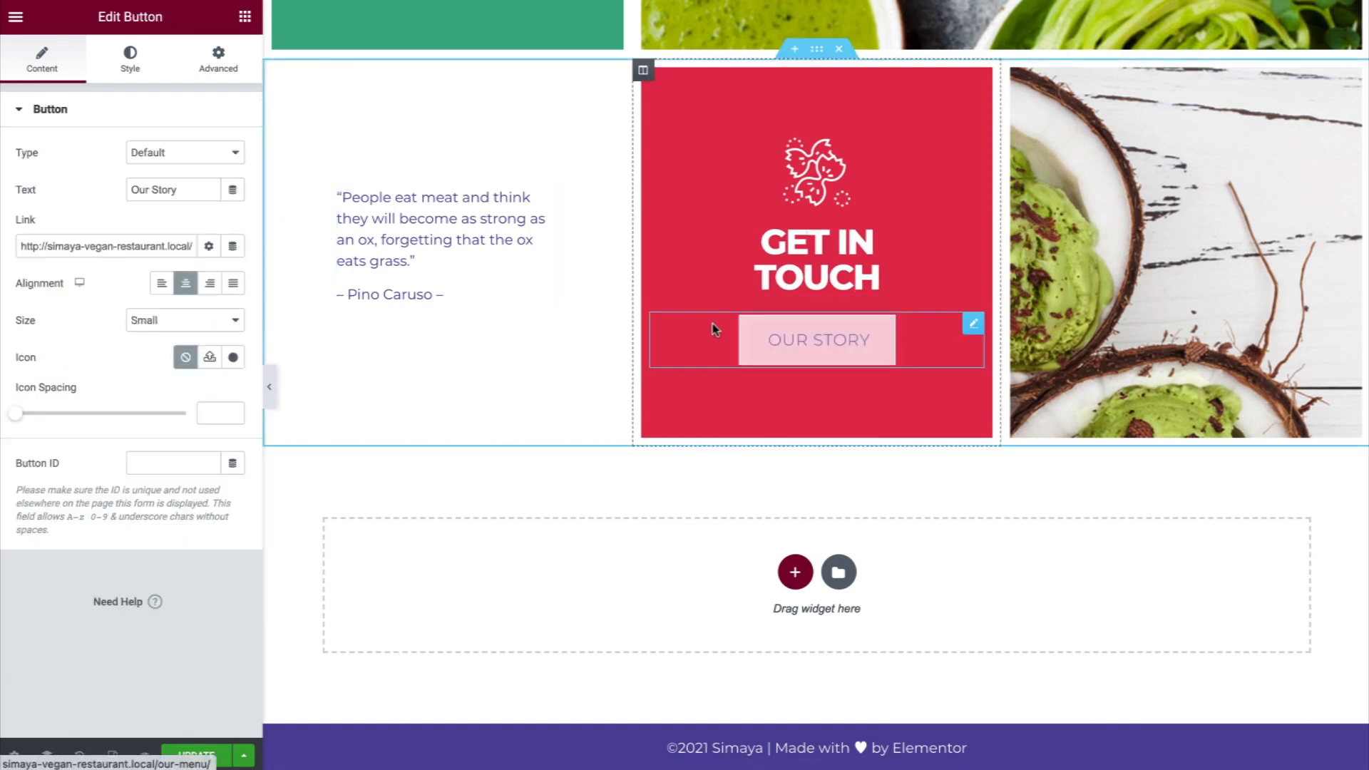
{"action": "triple_click", "coordinate": [204, 186]}
{"action": "type", "text": "Contact Us"}
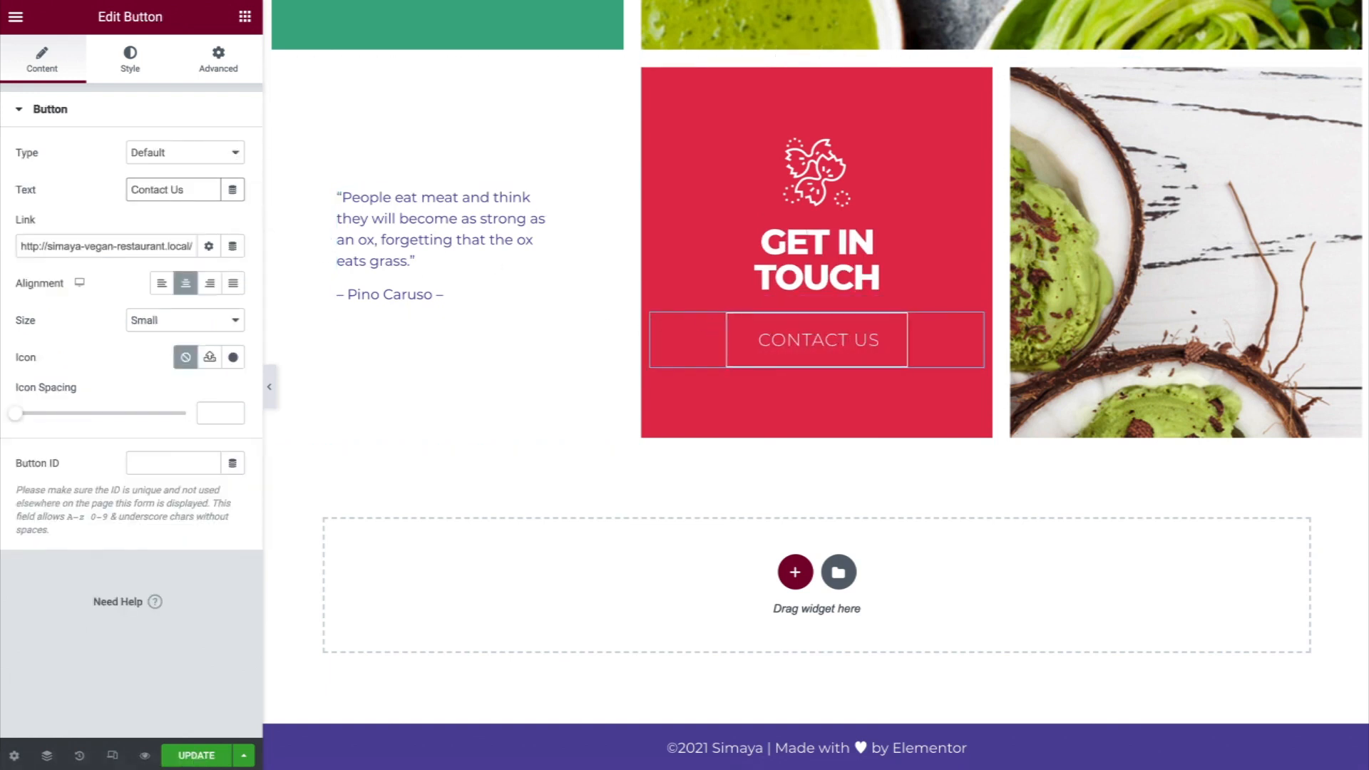
{"action": "triple_click", "coordinate": [165, 243]}
{"action": "type", "text": "contac"}
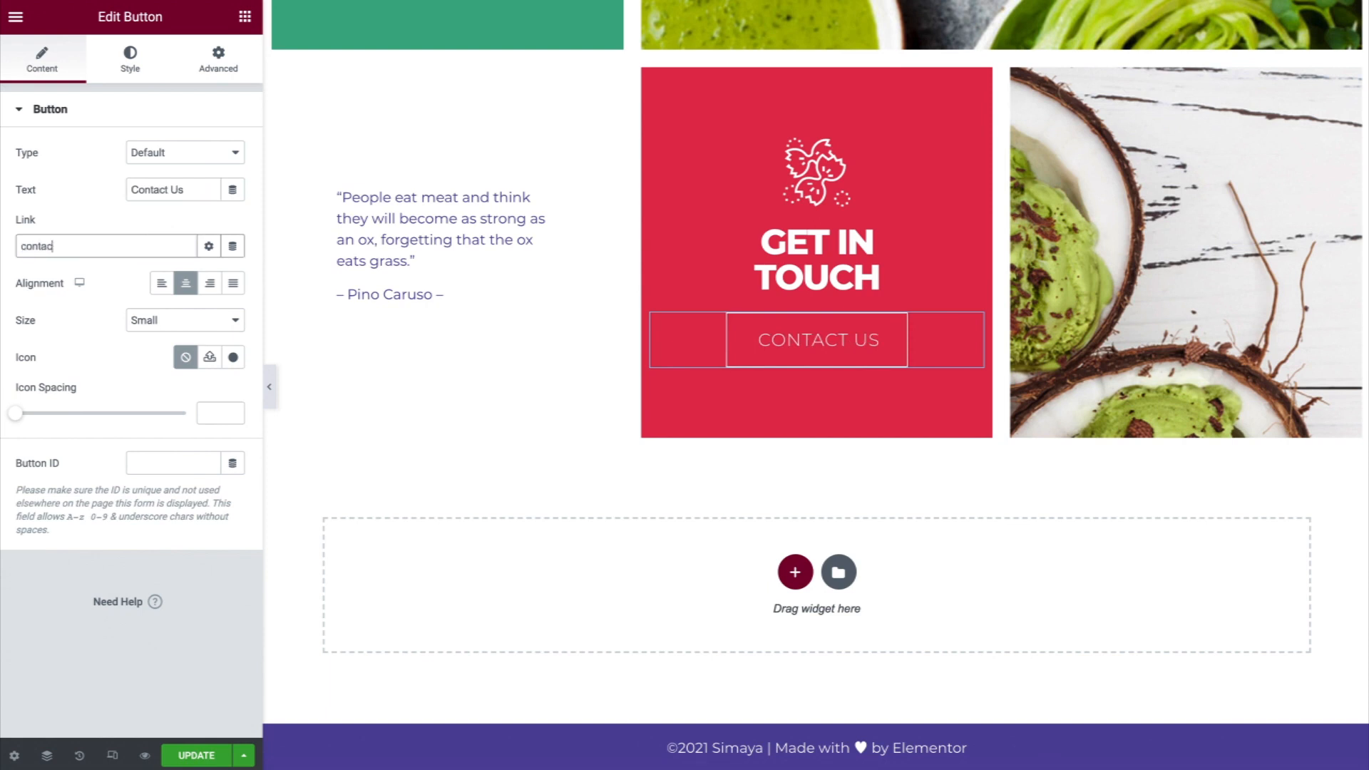
{"action": "left_click", "coordinate": [162, 282]}
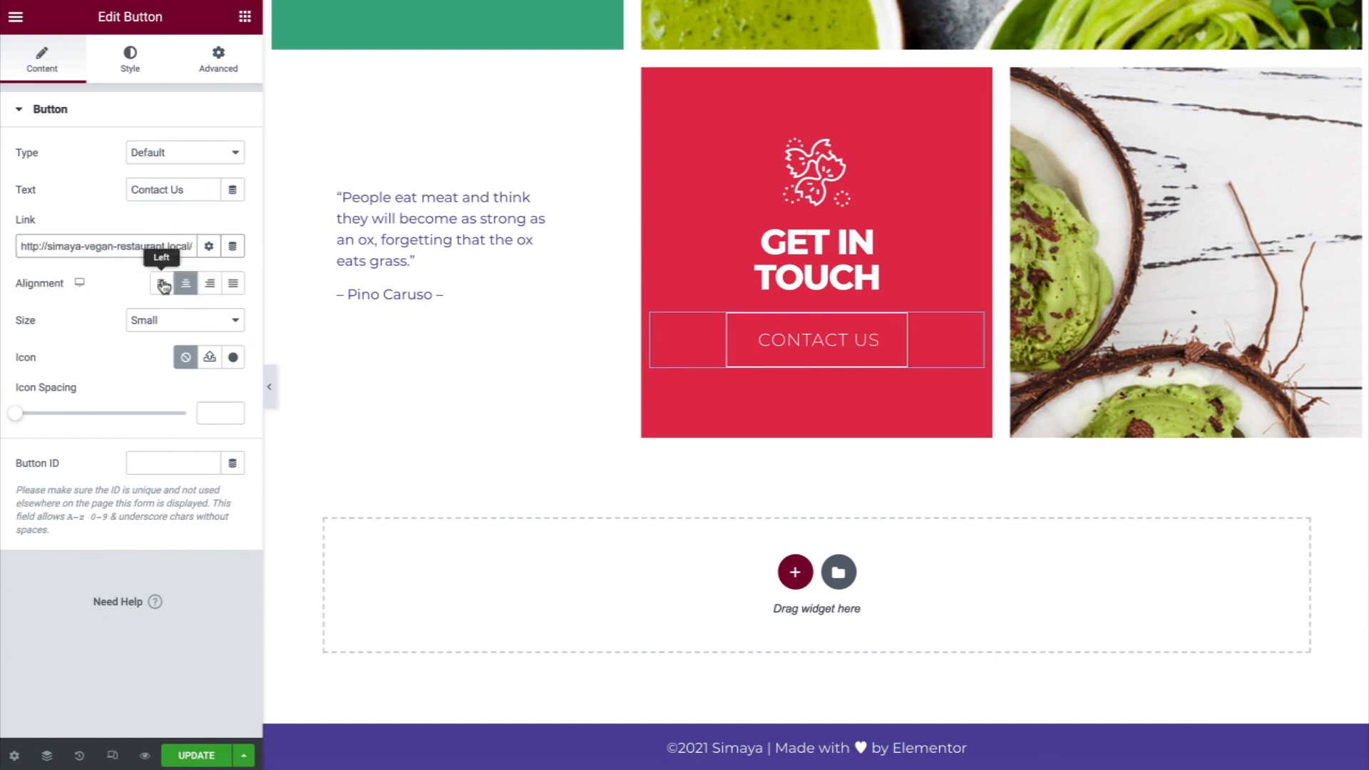
Set the hover text color of the "Contact Us" button to the global color Raspberry
{"action": "left_click", "coordinate": [131, 63]}
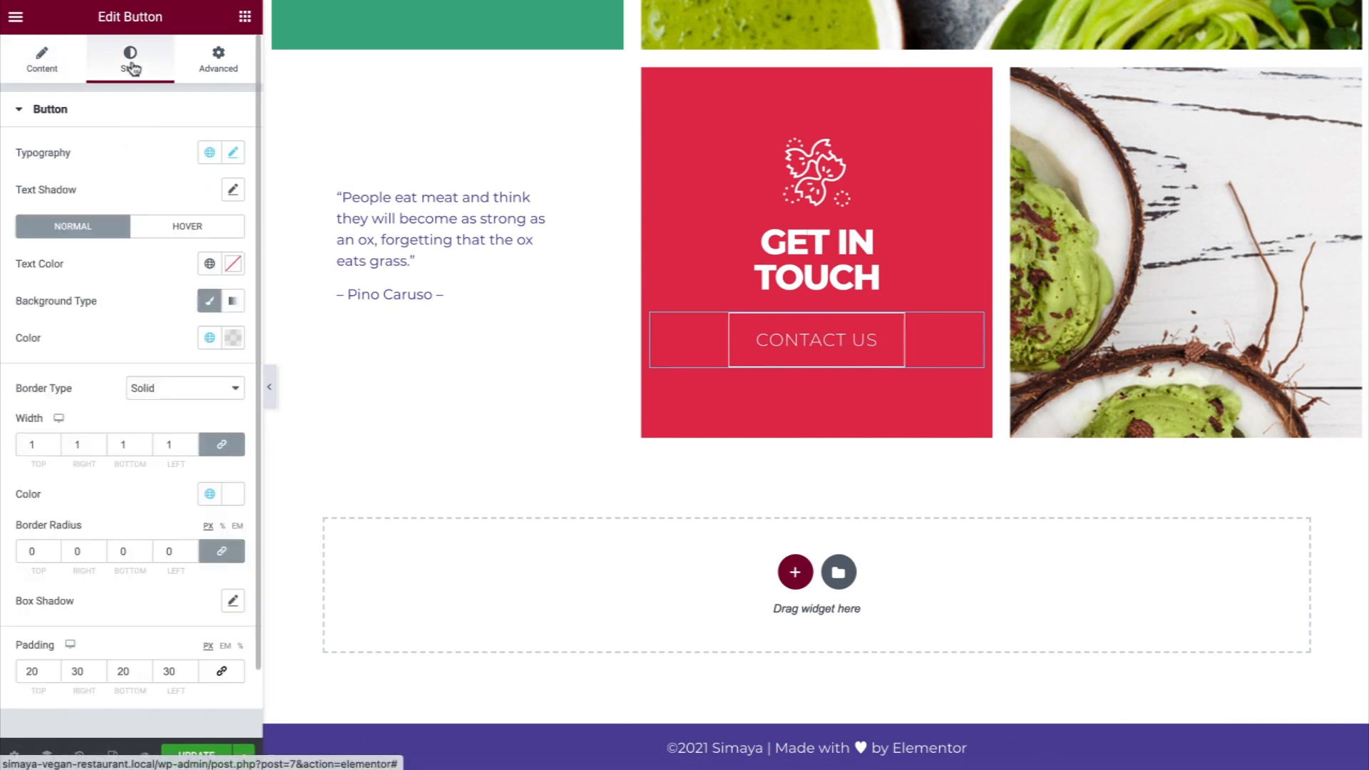
{"action": "left_click", "coordinate": [191, 229]}
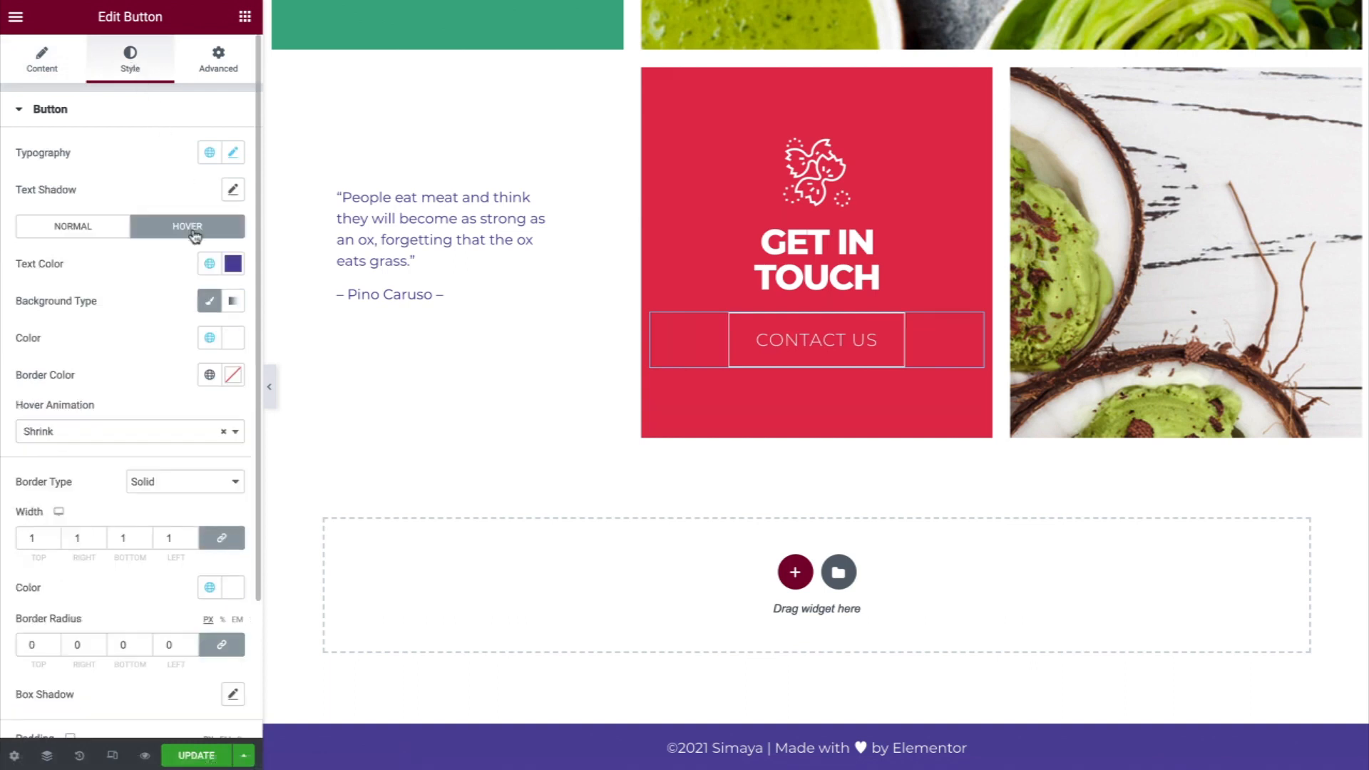
{"action": "left_click", "coordinate": [209, 263]}
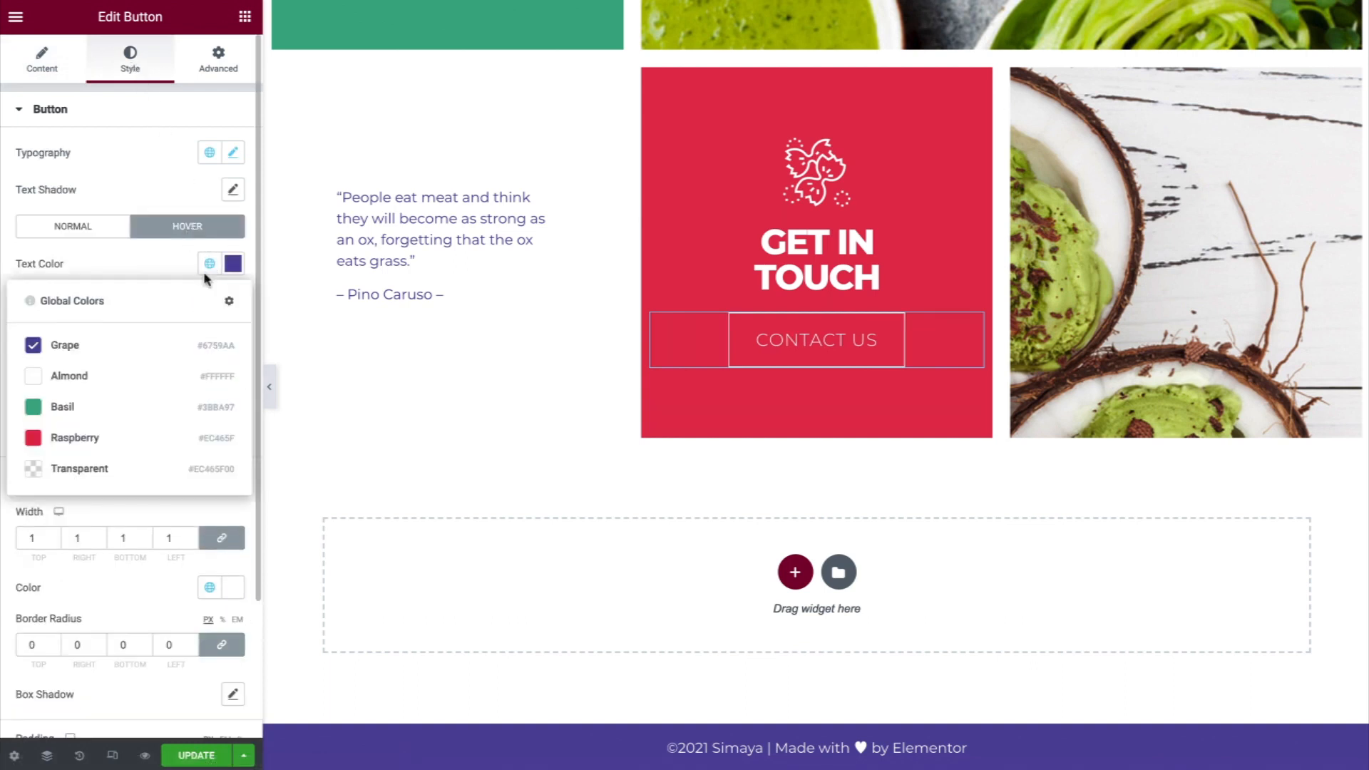
{"action": "left_click", "coordinate": [155, 439]}
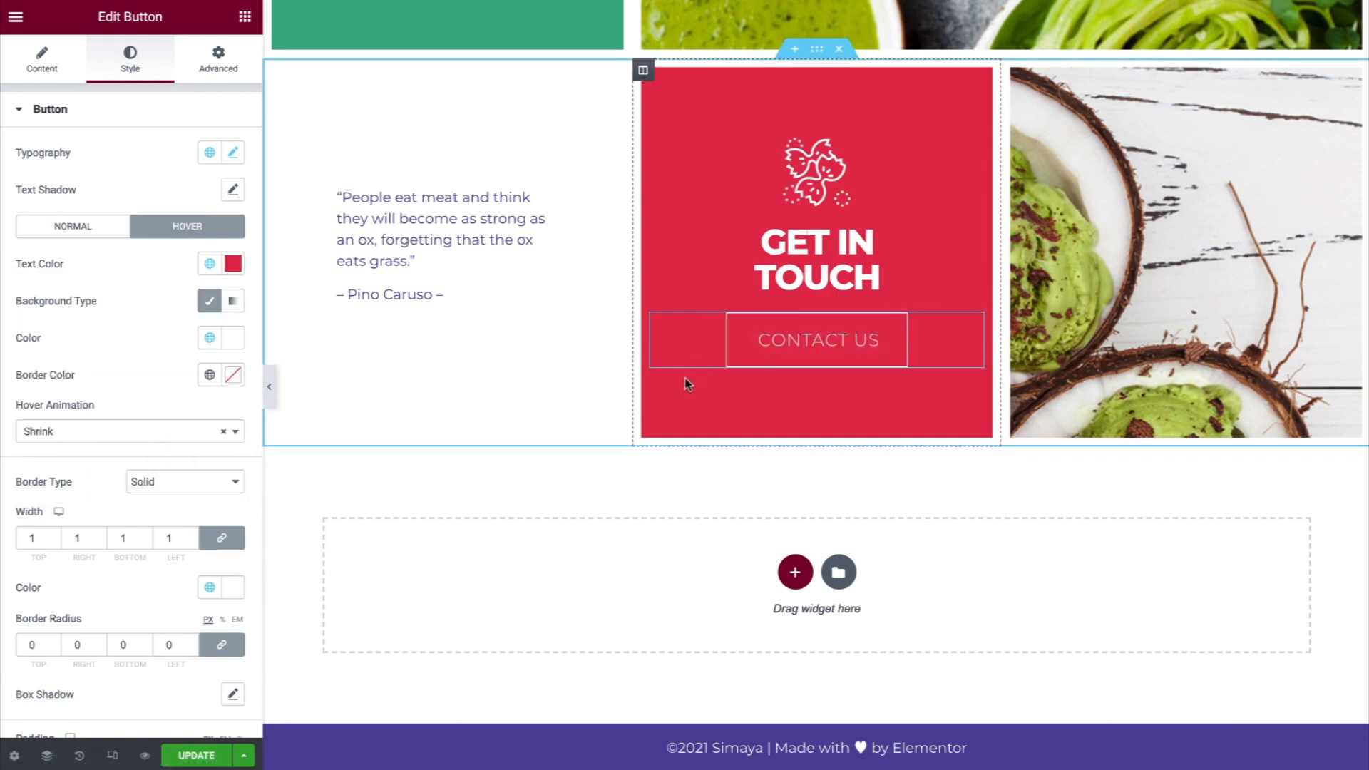
Replace the quote beside "Get In Touch" with “The greatness of a nation and its moral progress can be judged by the way its animals are treated.” – Gandhi –
{"action": "left_click", "coordinate": [521, 242]}
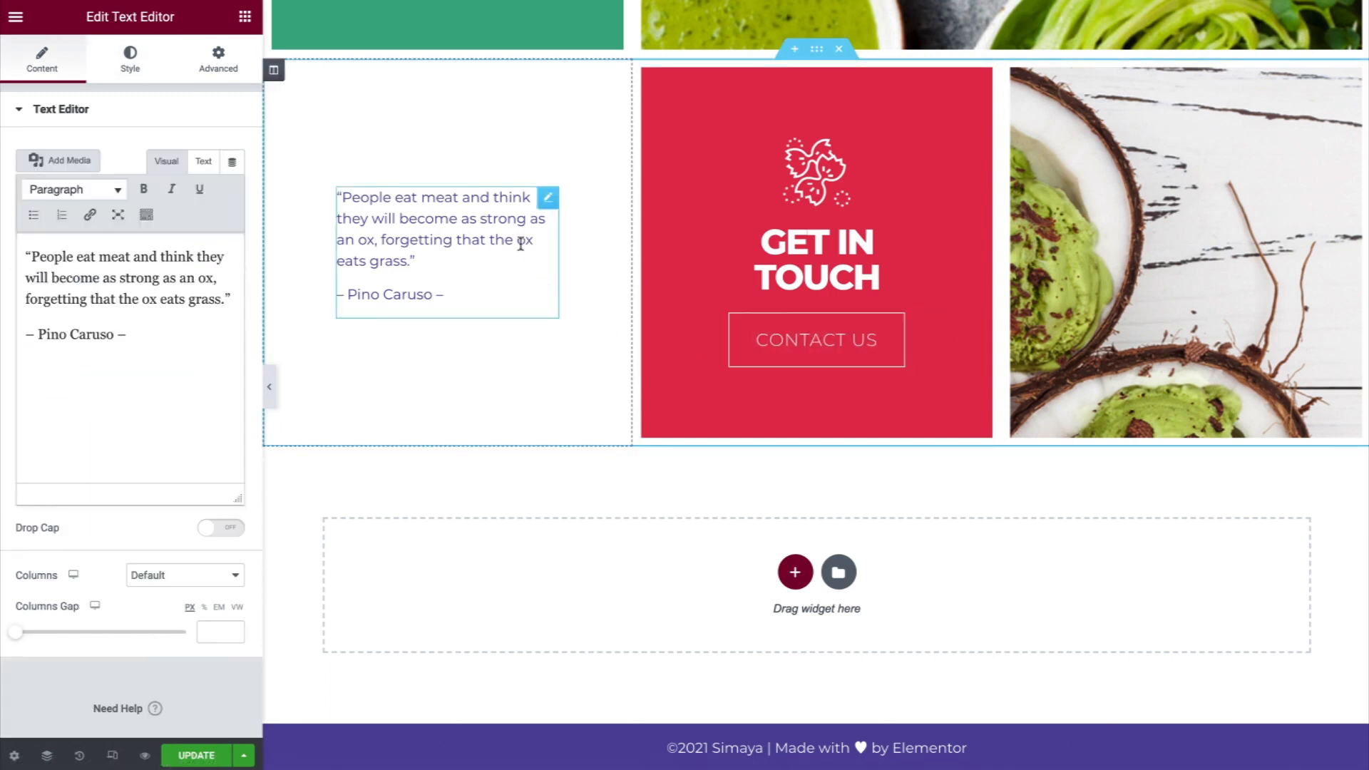
{"action": "left_click", "coordinate": [128, 335]}
{"action": "key", "text": "ctrl+a"}
{"action": "type", "text": "\"The greatness of a nation and its moral progress can be judged by the way its animals are treated.\" – Gandhi –"}
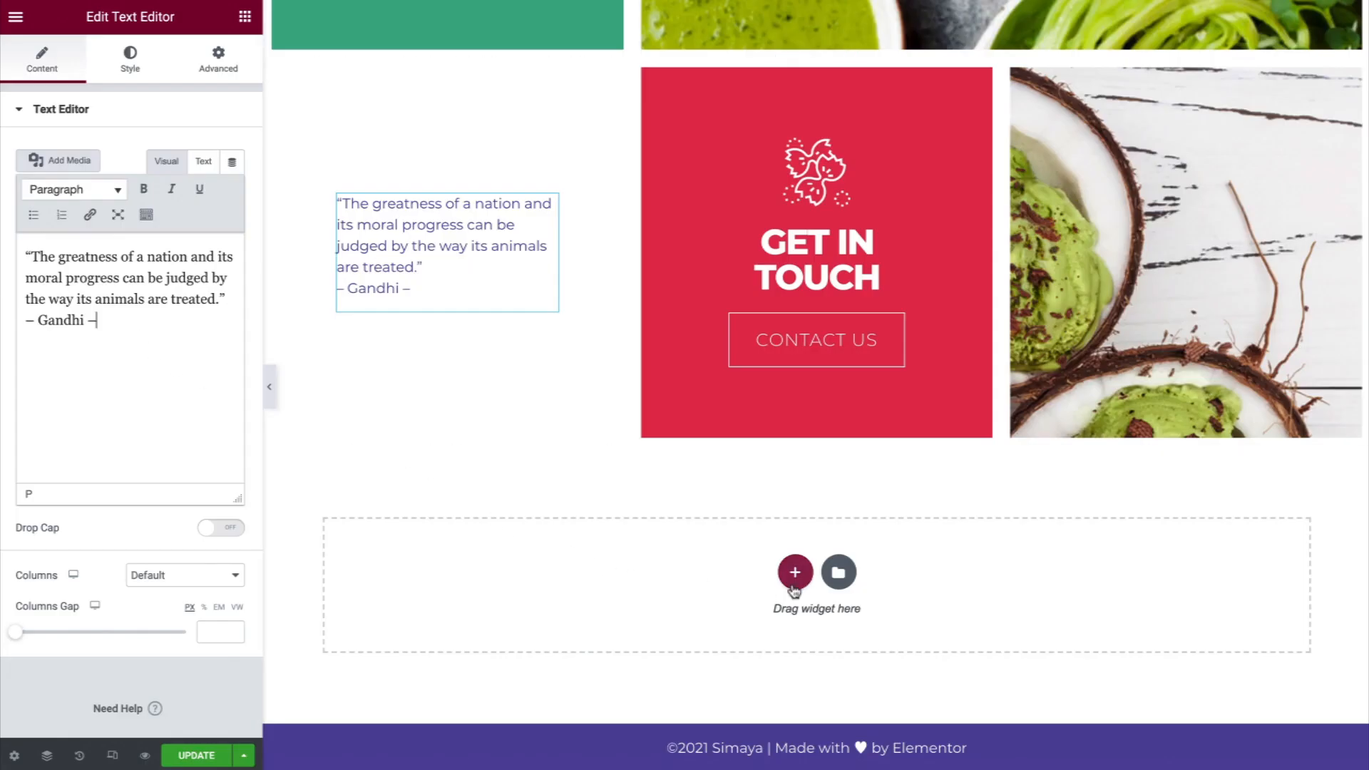
Add a single-column section below "Get In Touch" and open the Navigator
{"action": "left_click", "coordinate": [794, 590]}
{"action": "left_click", "coordinate": [597, 614]}
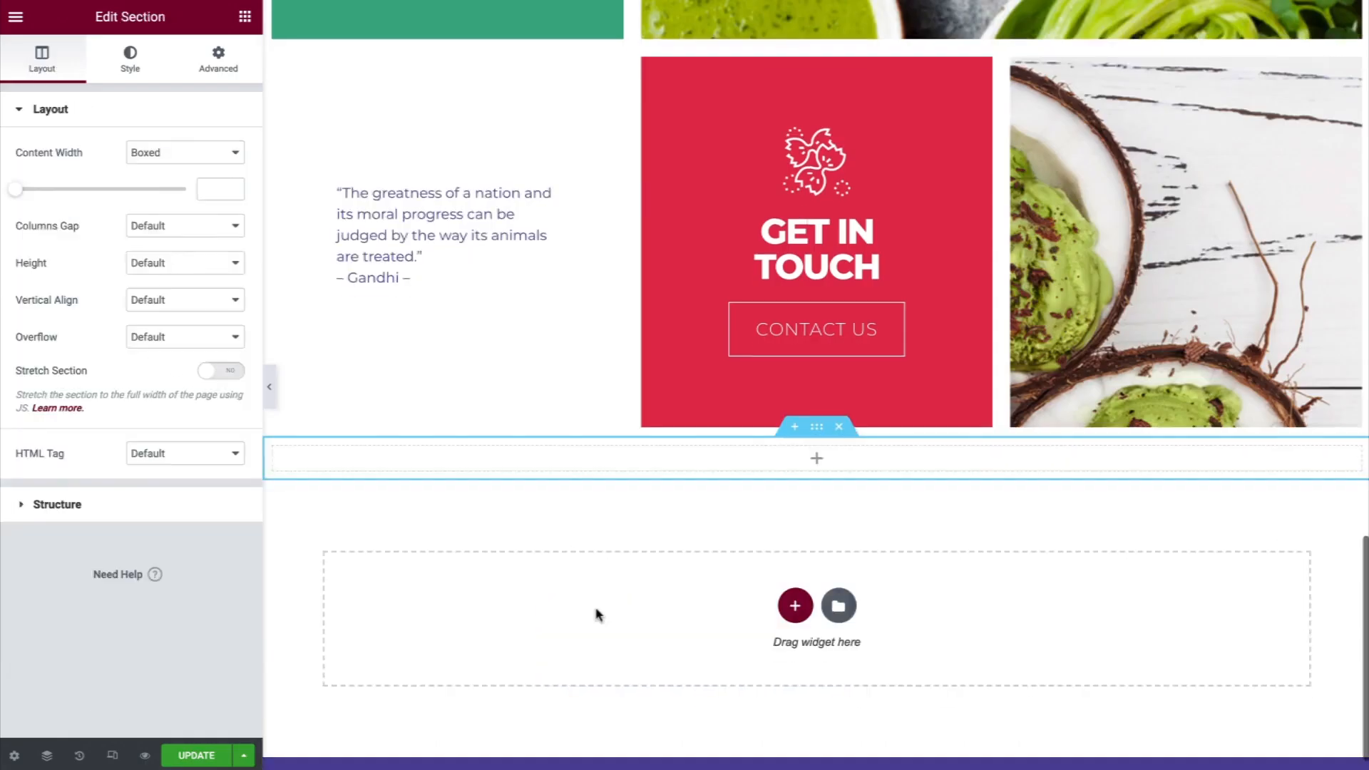
{"action": "key", "text": "ctrl+i"}
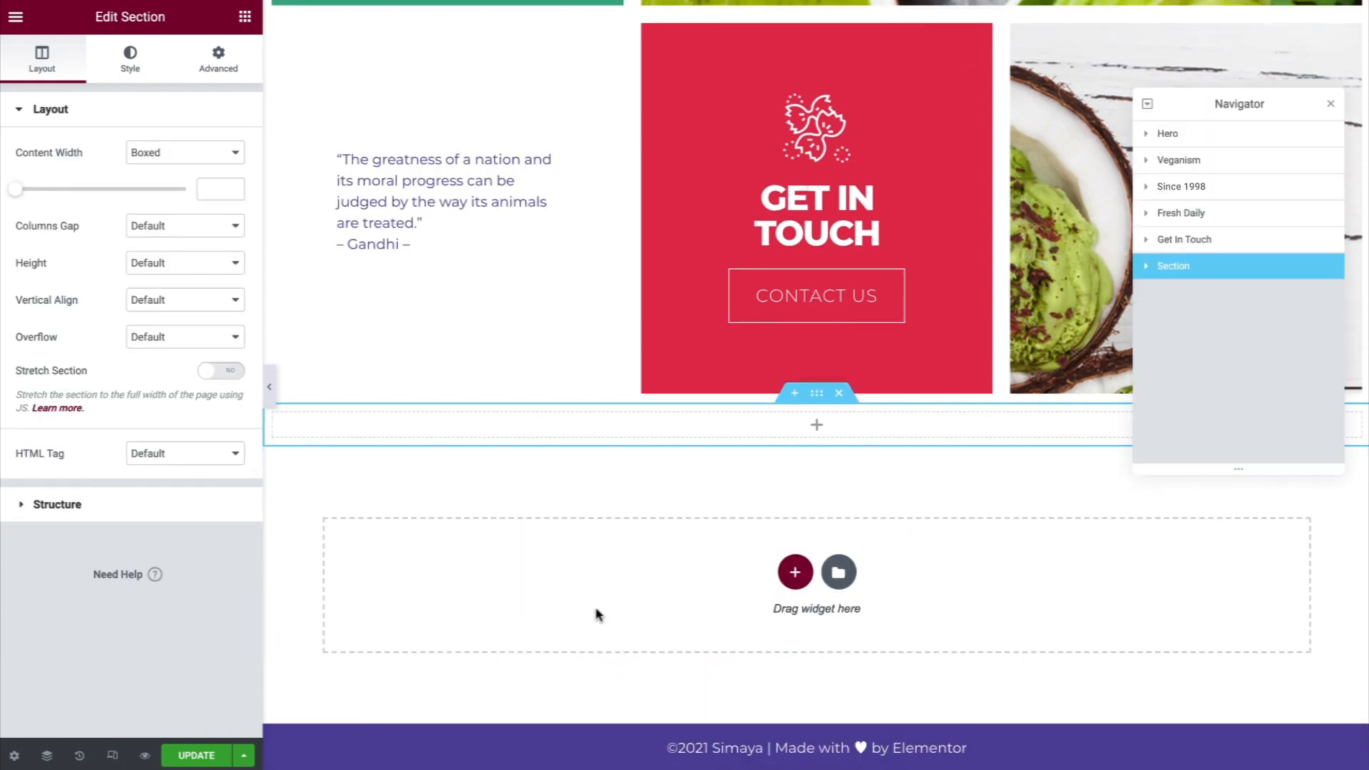
Rename the new empty section "Our Story" and set its CSS ID to "story"
{"action": "double_click", "coordinate": [1176, 266]}
{"action": "type", "text": "Our Story"}
{"action": "key", "text": "Return"}
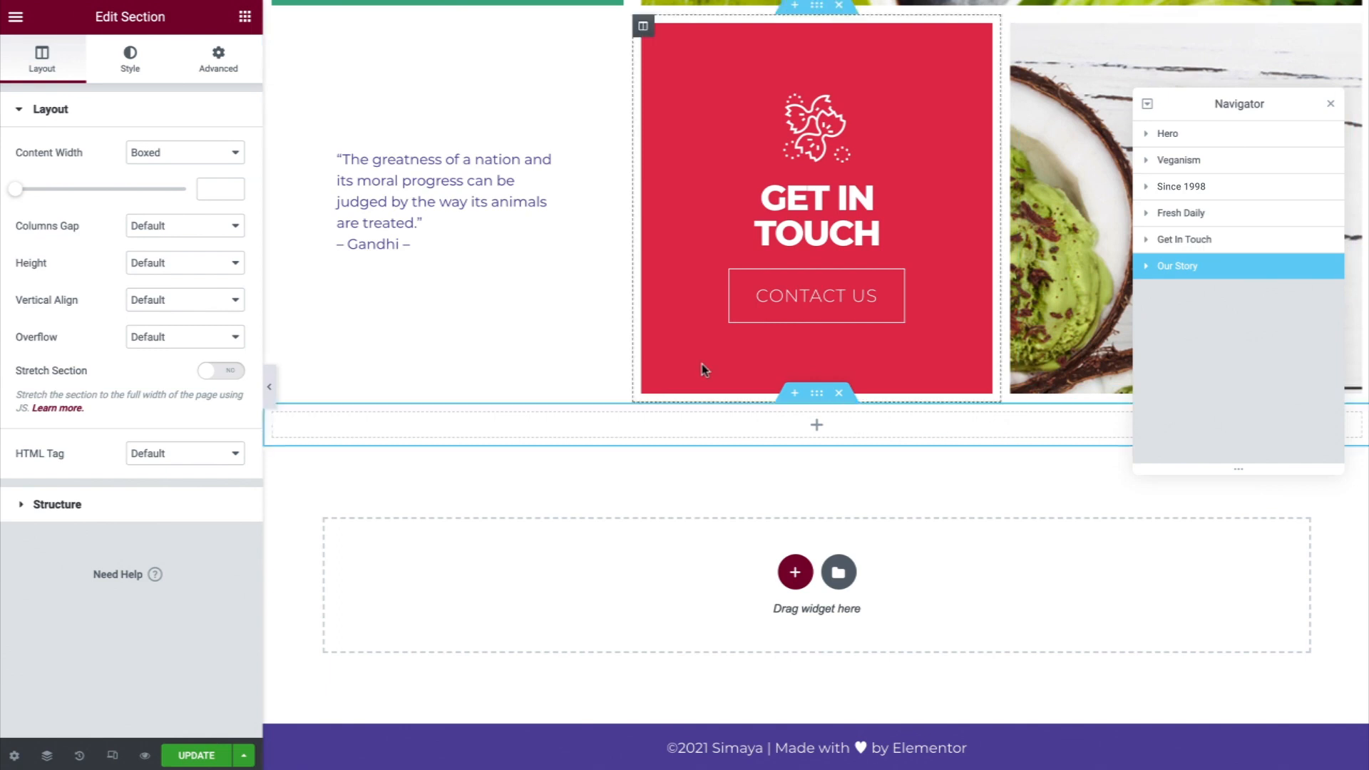
{"action": "left_click", "coordinate": [230, 71]}
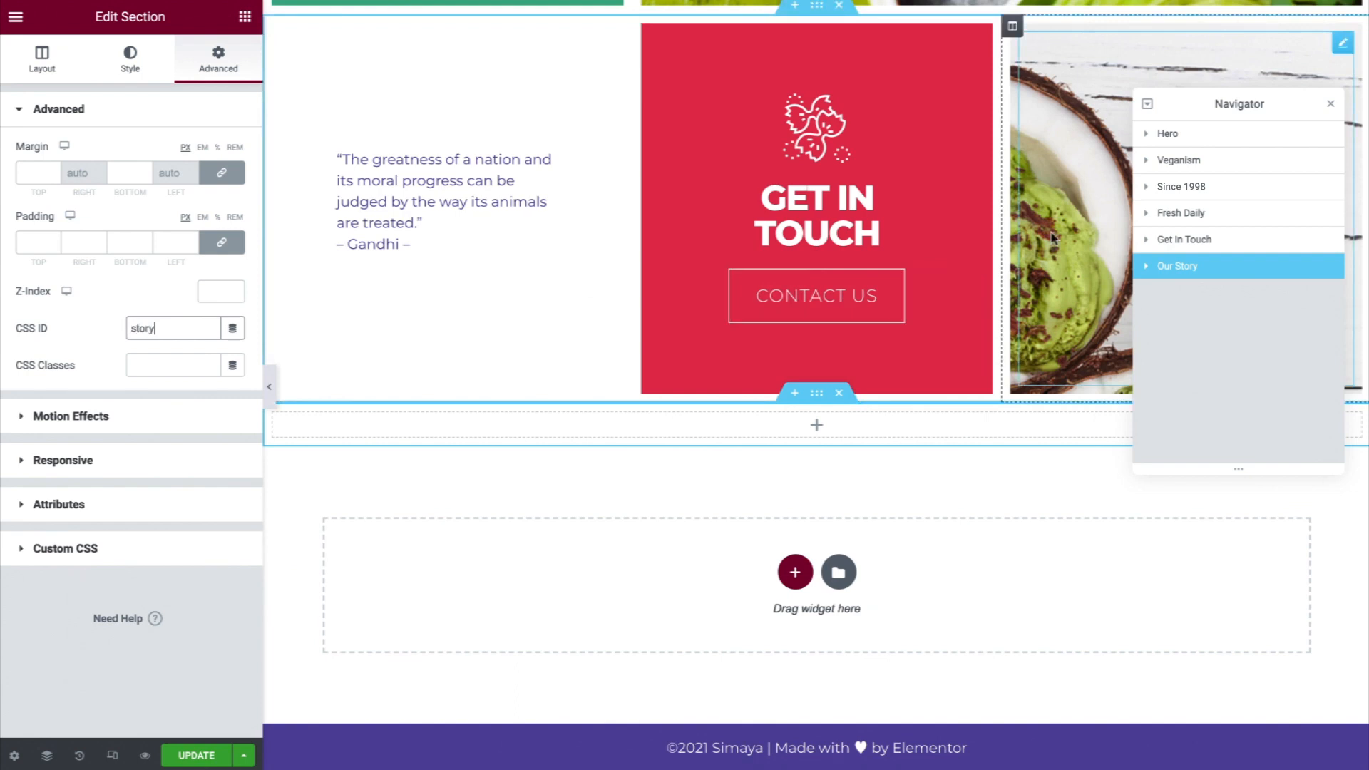
Set the link of the "Our Story" button in the "Since 1998" section to #story and test the jump
{"action": "left_click", "coordinate": [1232, 189]}
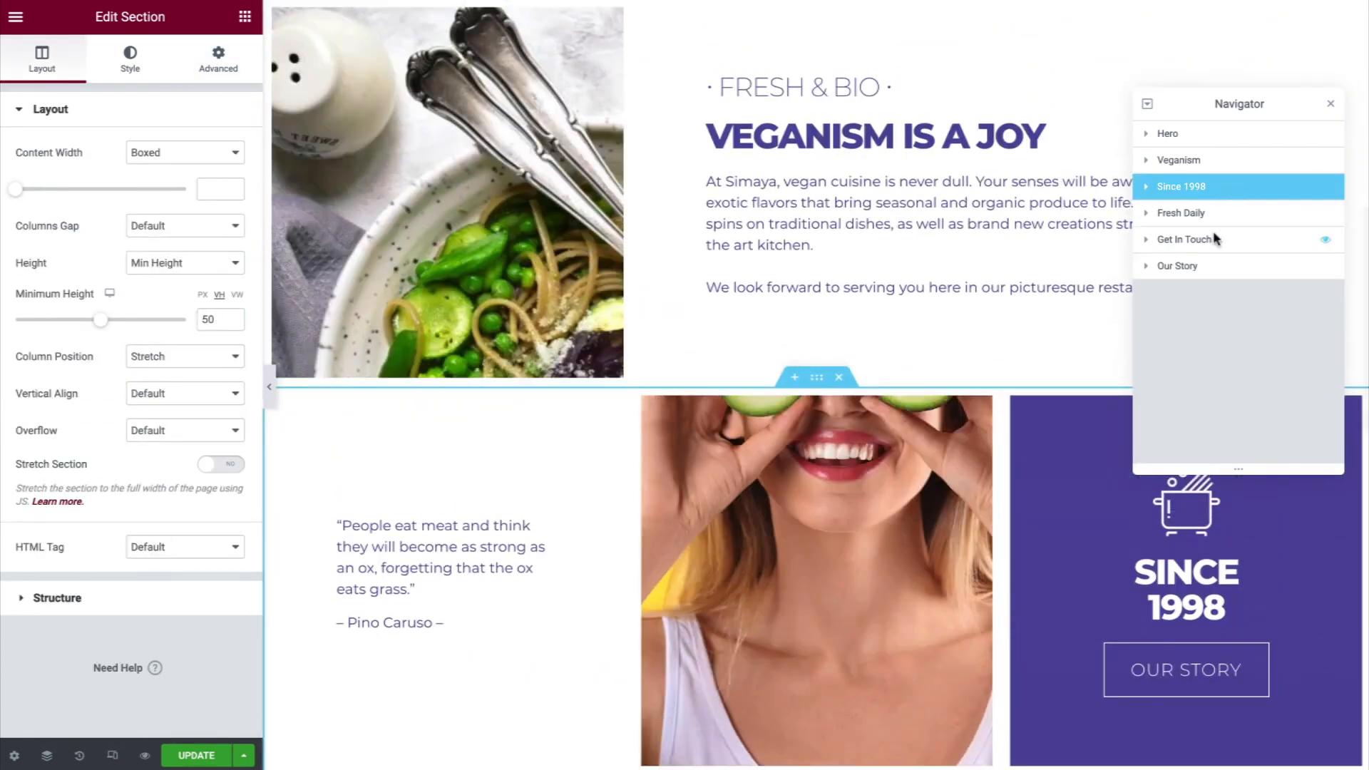
{"action": "left_click", "coordinate": [1175, 687]}
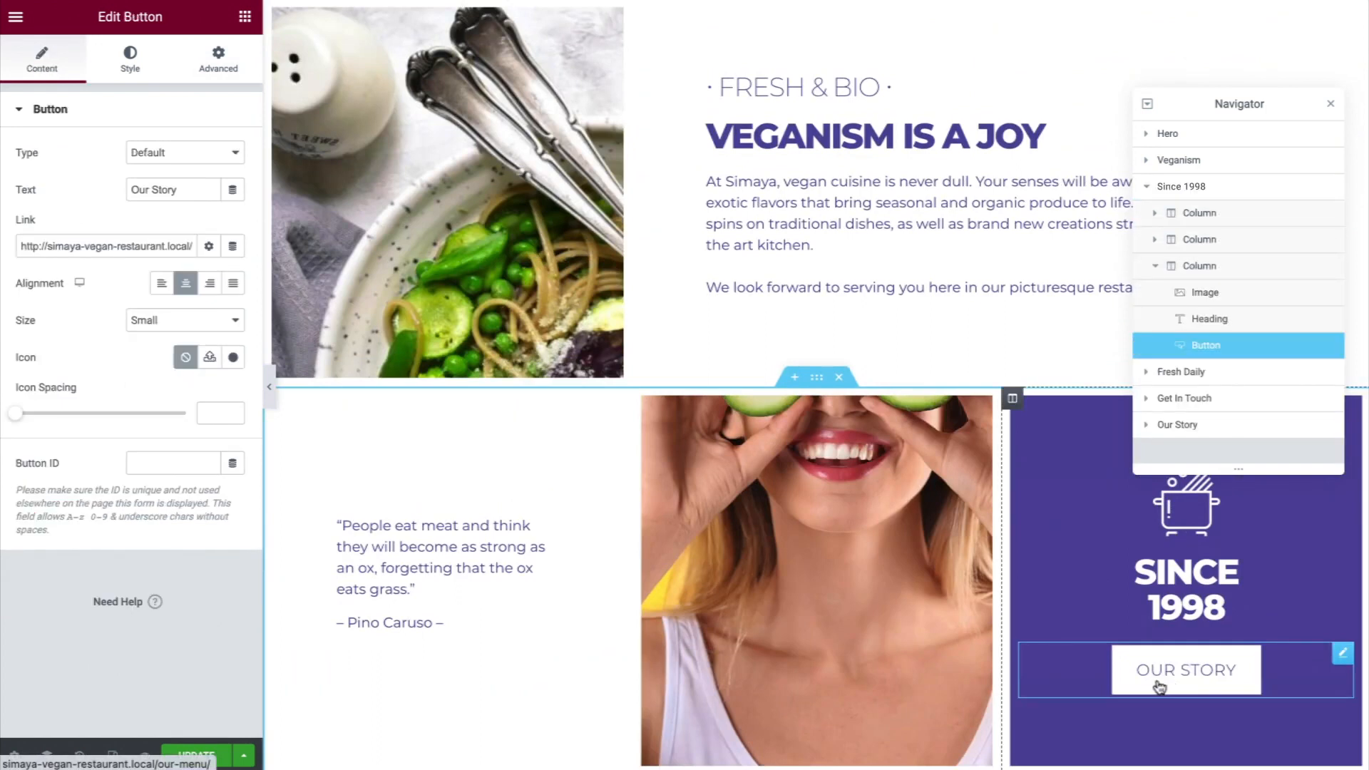
{"action": "triple_click", "coordinate": [140, 254]}
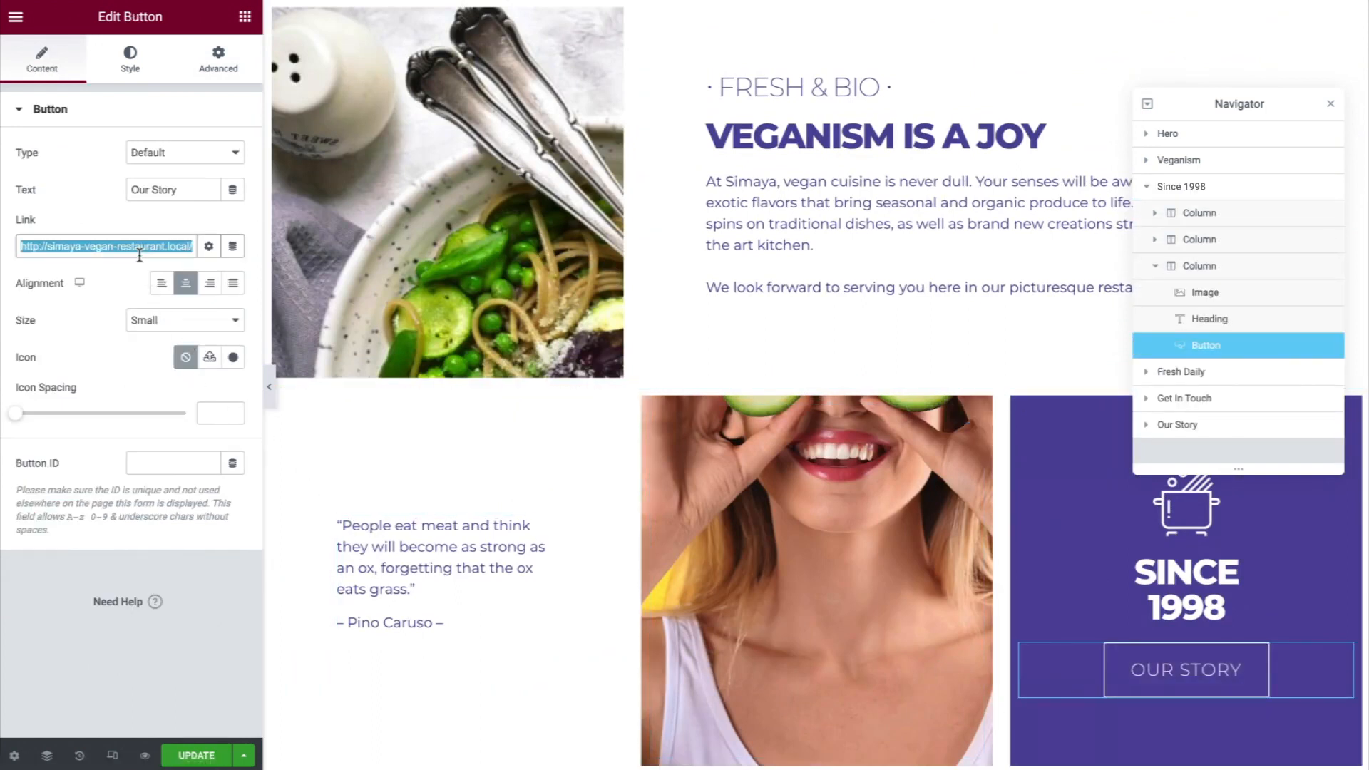
{"action": "type", "text": "#story"}
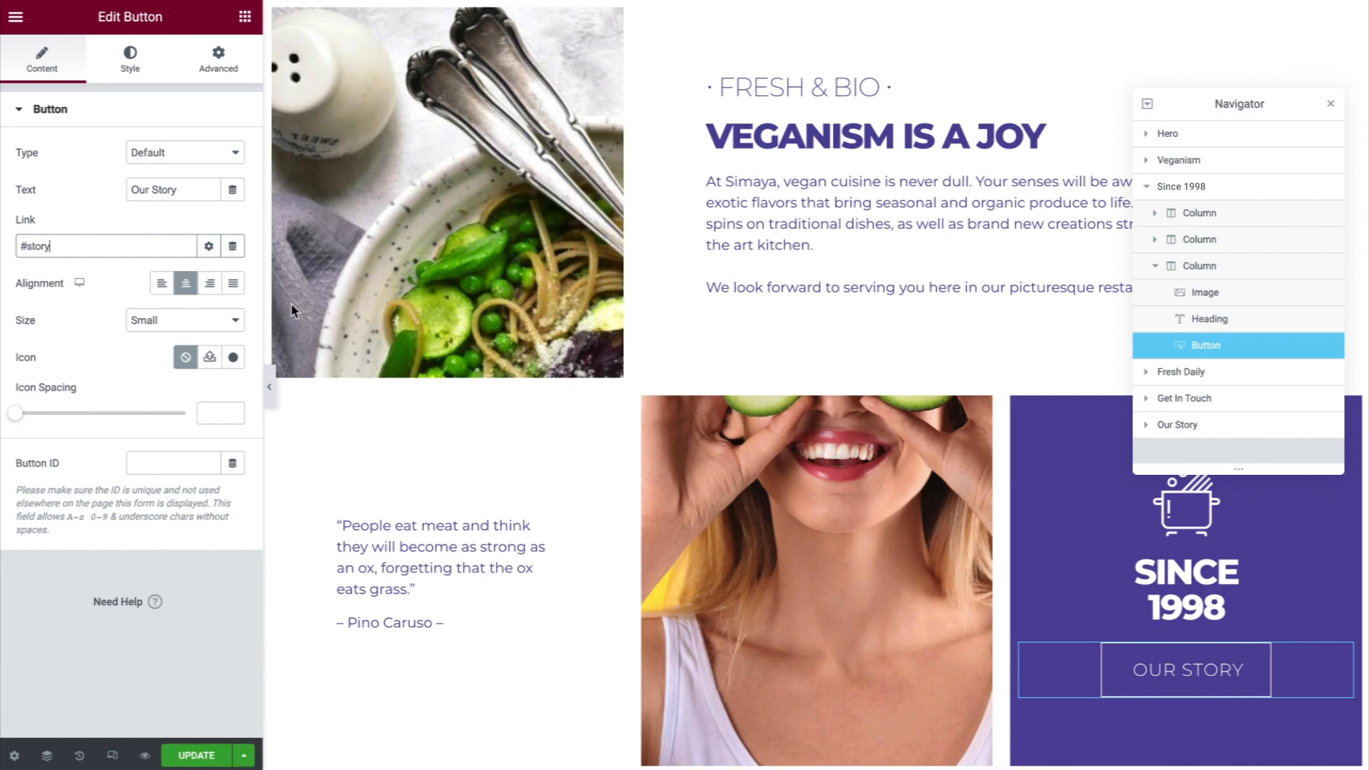
{"action": "left_click", "coordinate": [1201, 671]}
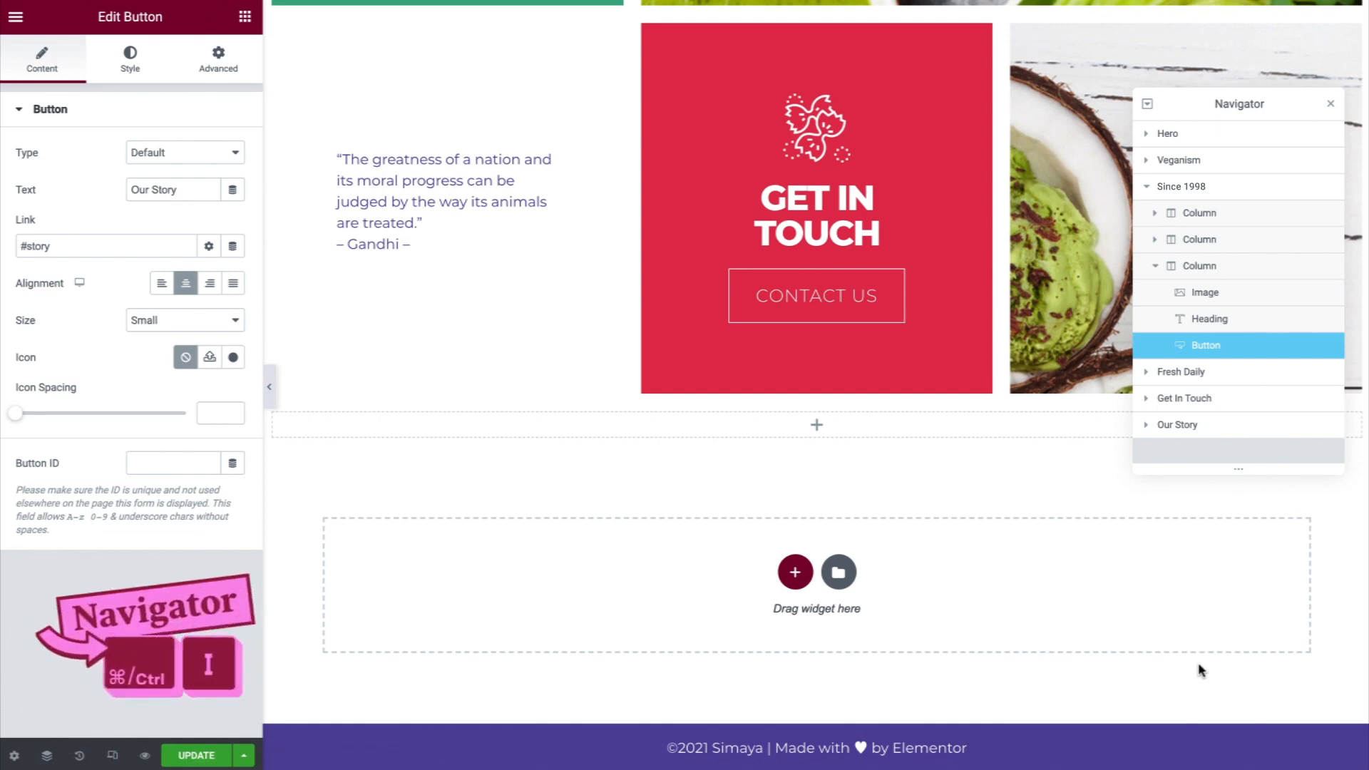
Close the Navigator and add a centered Heading widget titled "Our Story" to the empty section below "Get In Touch"
{"action": "key", "text": "ctrl+i"}
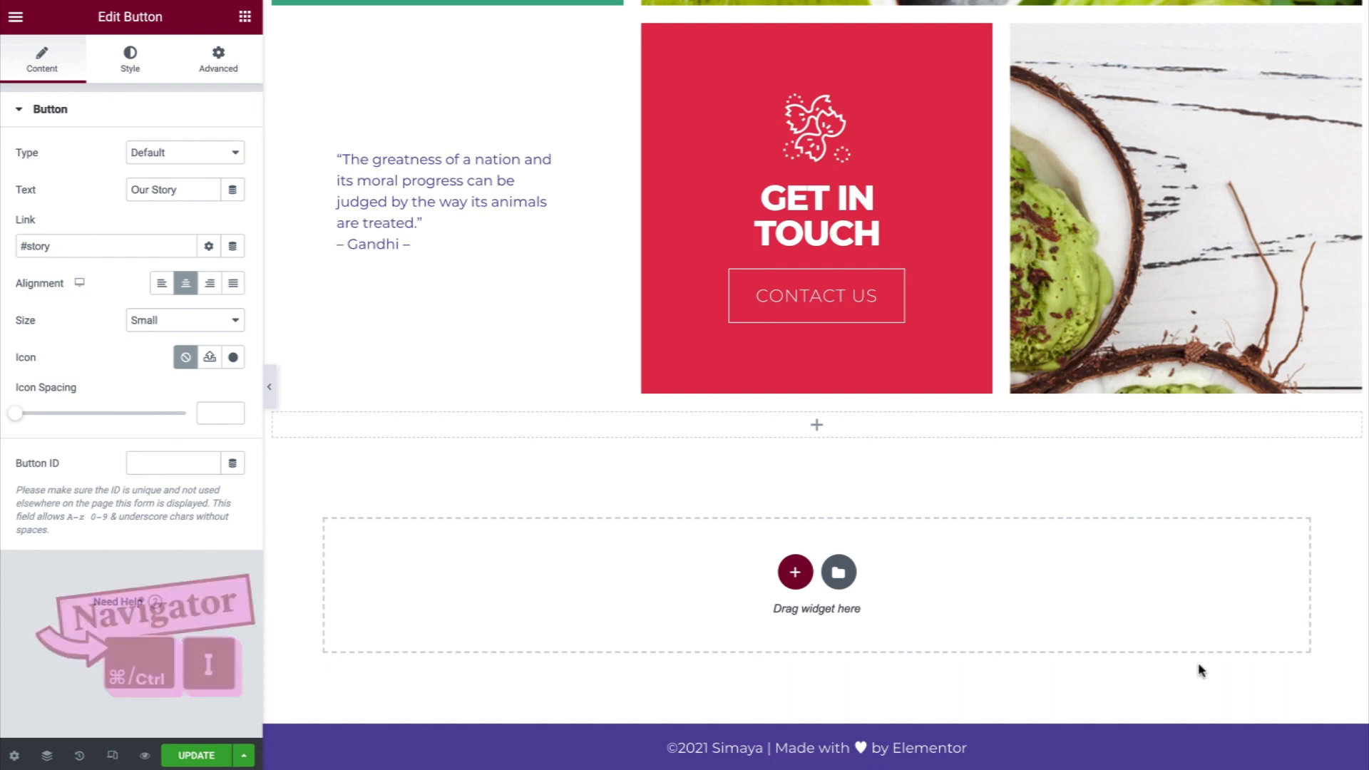
{"action": "left_click", "coordinate": [244, 15]}
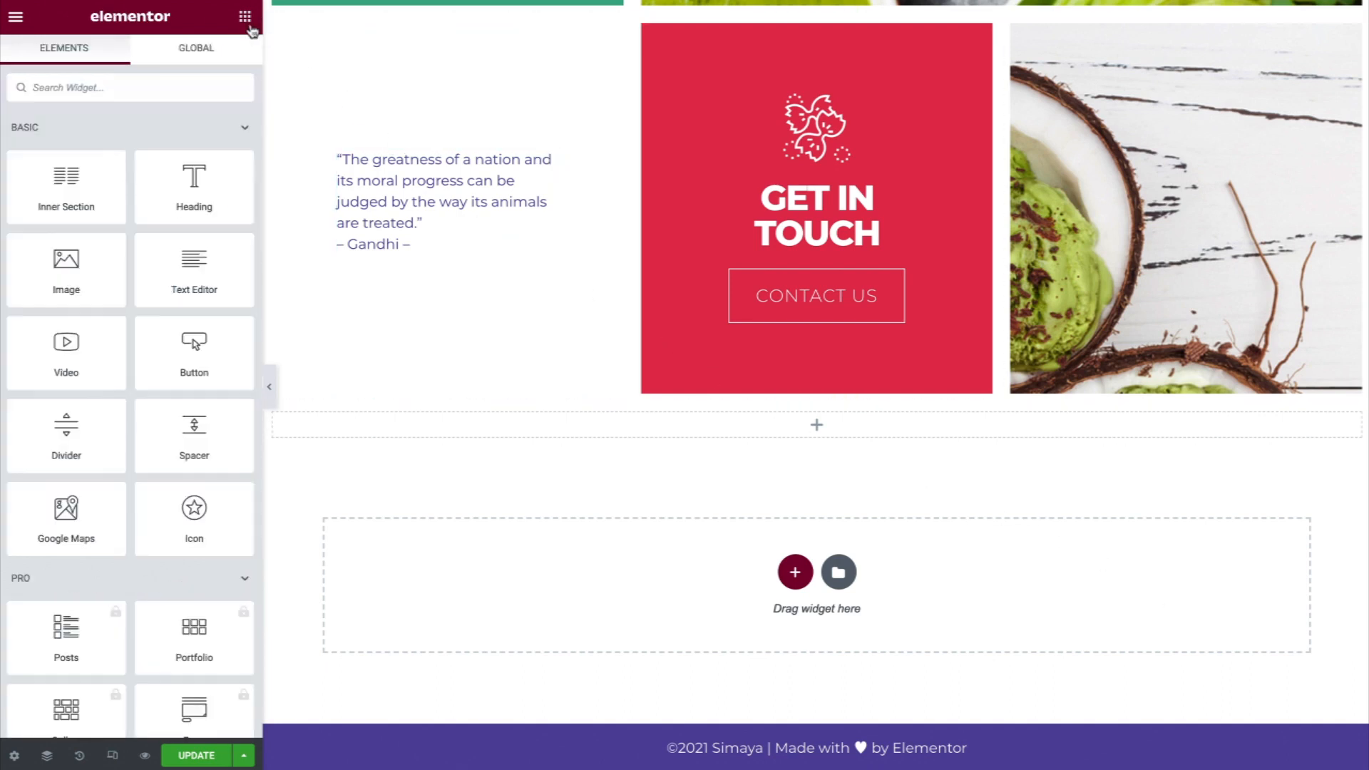
{"action": "left_click_drag", "start_coordinate": [194, 179], "coordinate": [614, 427]}
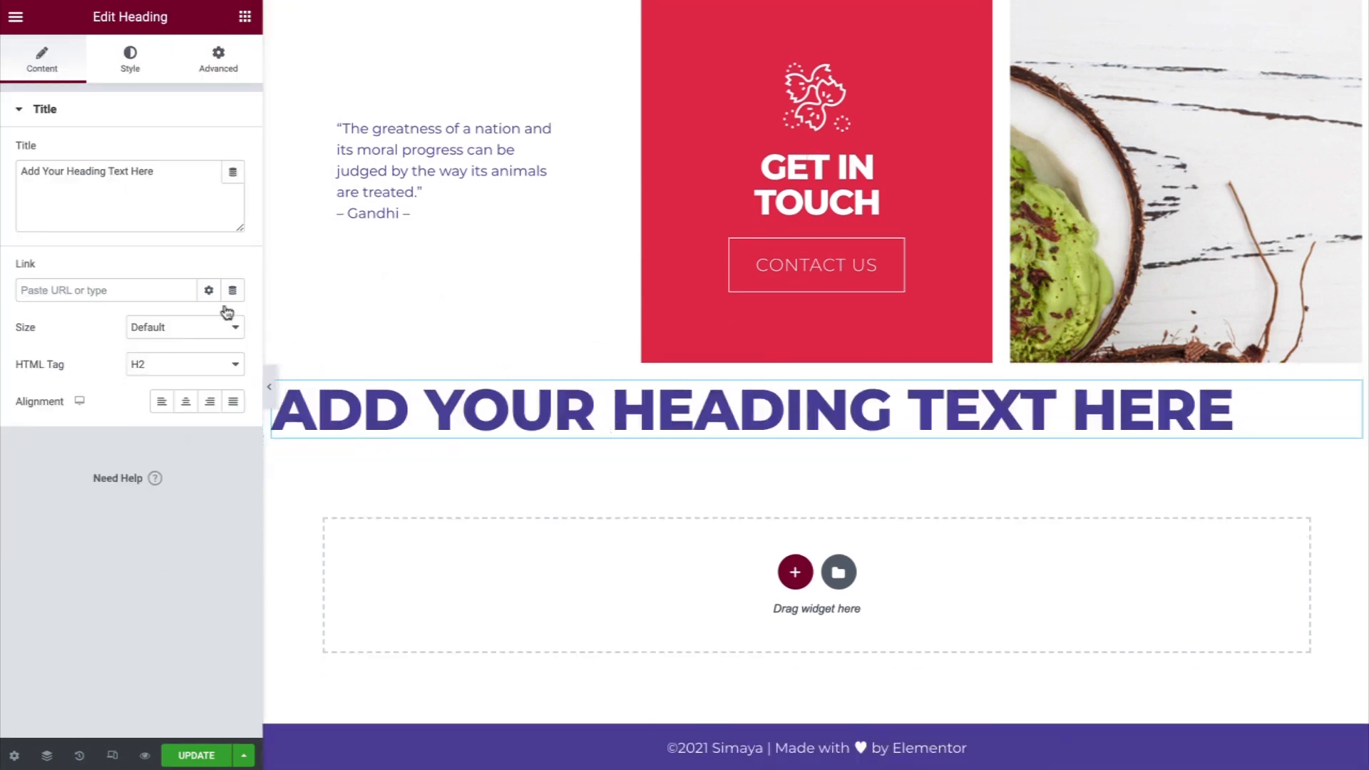
{"action": "triple_click", "coordinate": [159, 170]}
{"action": "type", "text": "Our Story"}
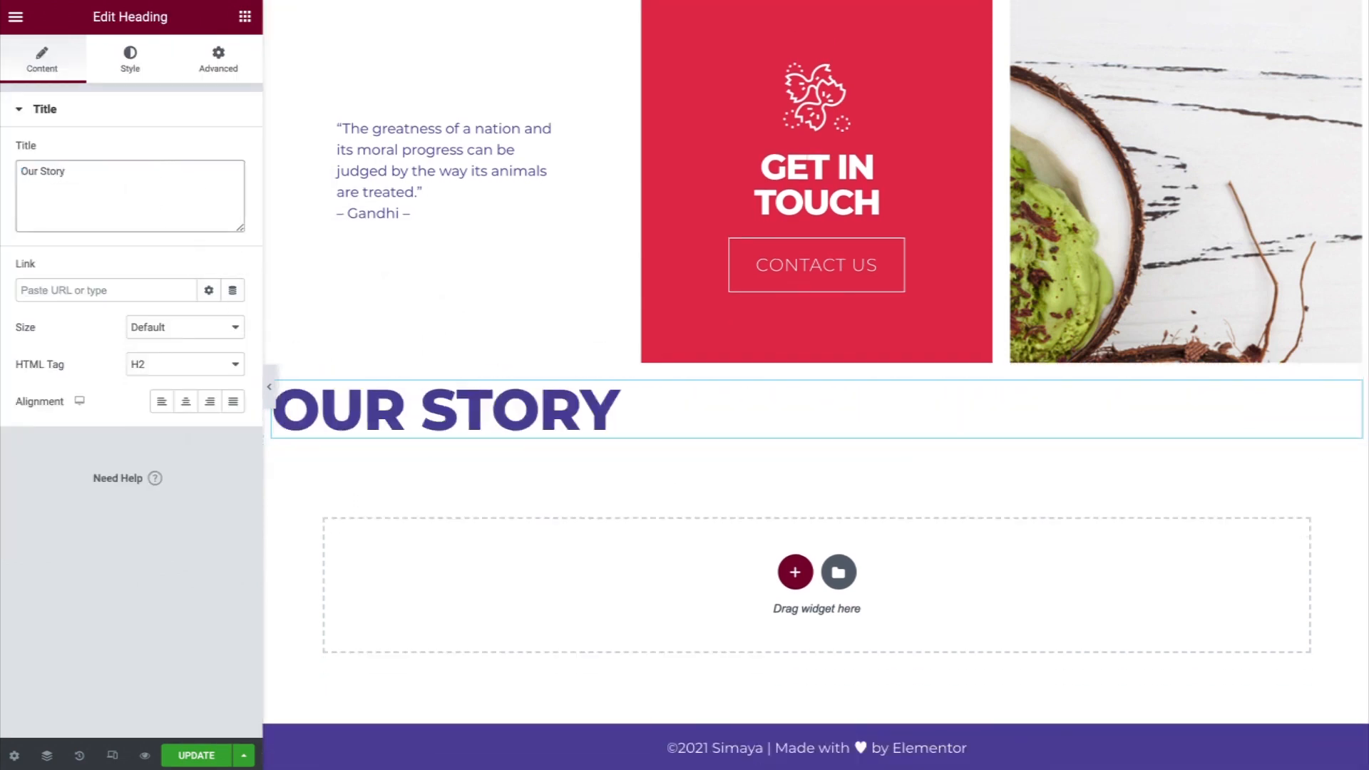
{"action": "left_click", "coordinate": [187, 402]}
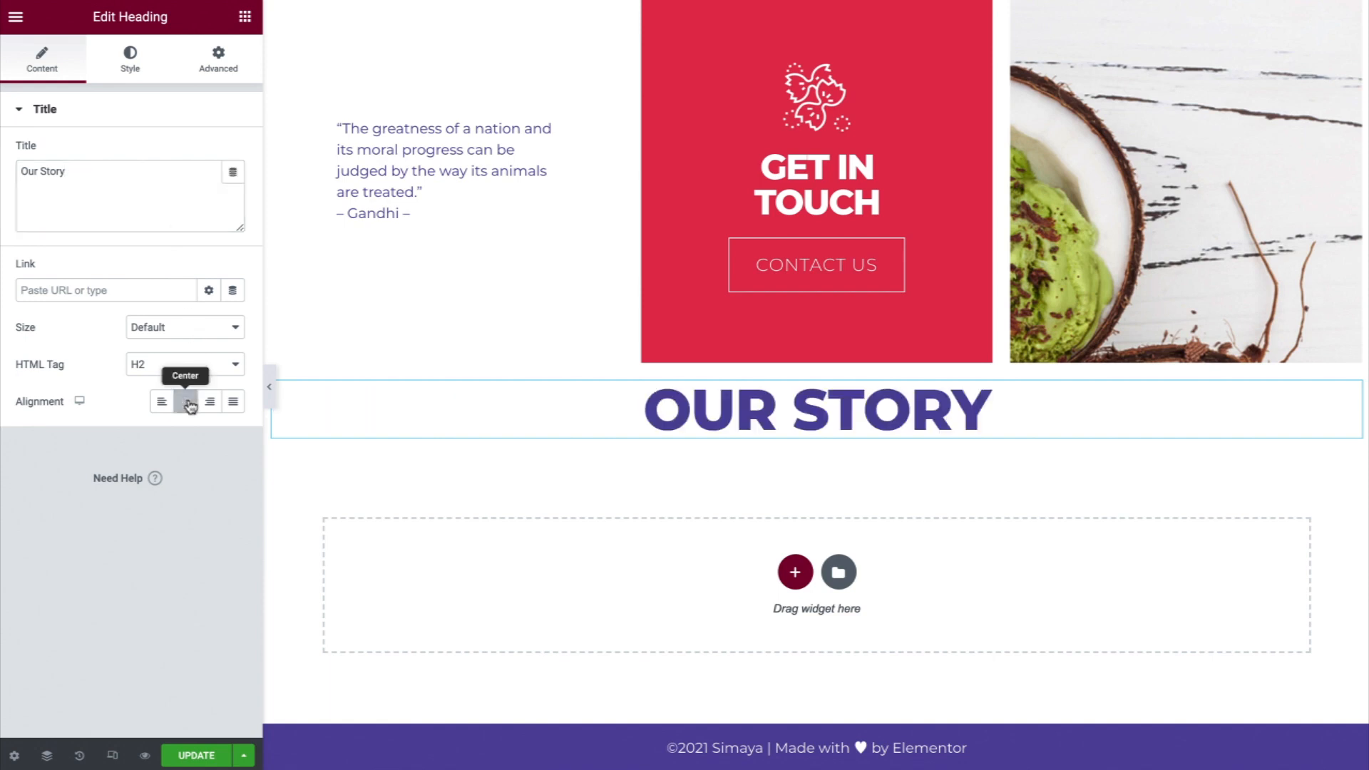
Duplicate the "Our Story" heading within its section
{"action": "right_click", "coordinate": [513, 420]}
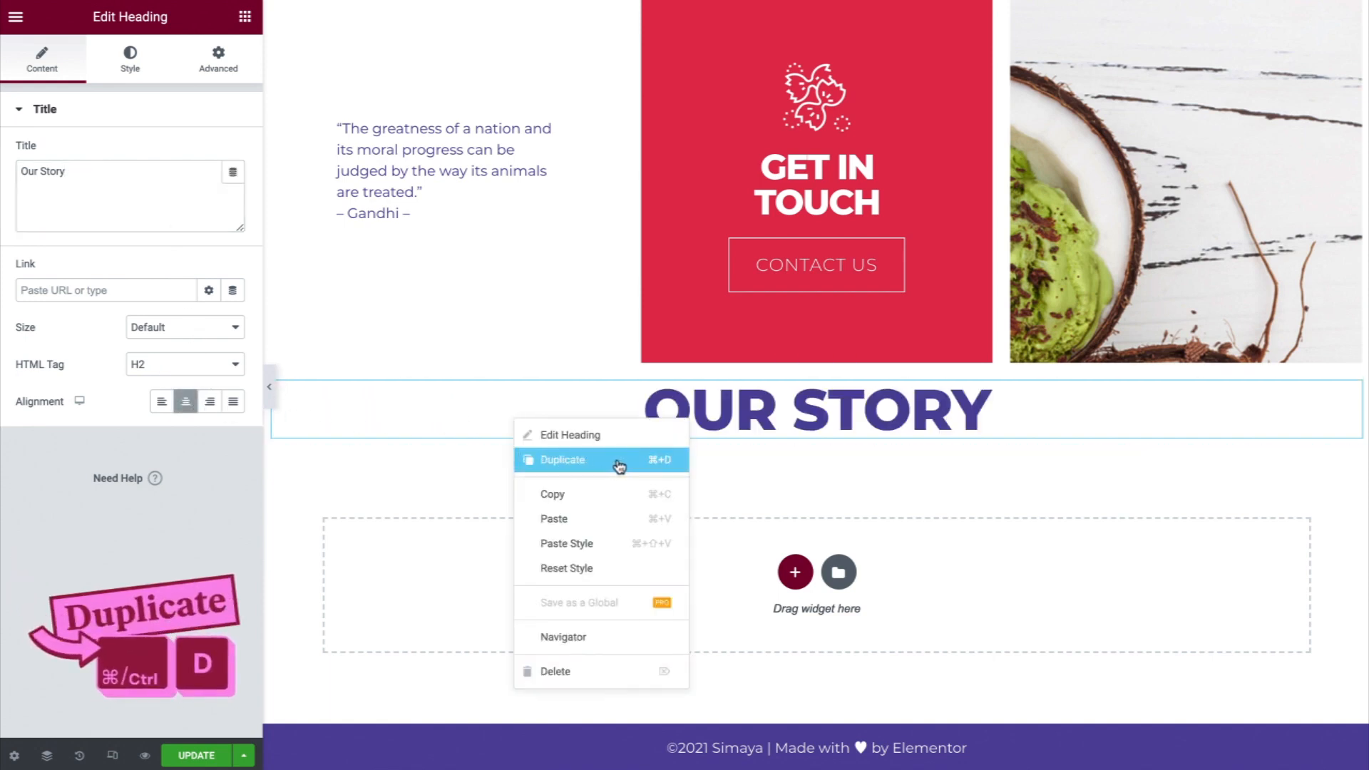
{"action": "key", "text": "super+d"}
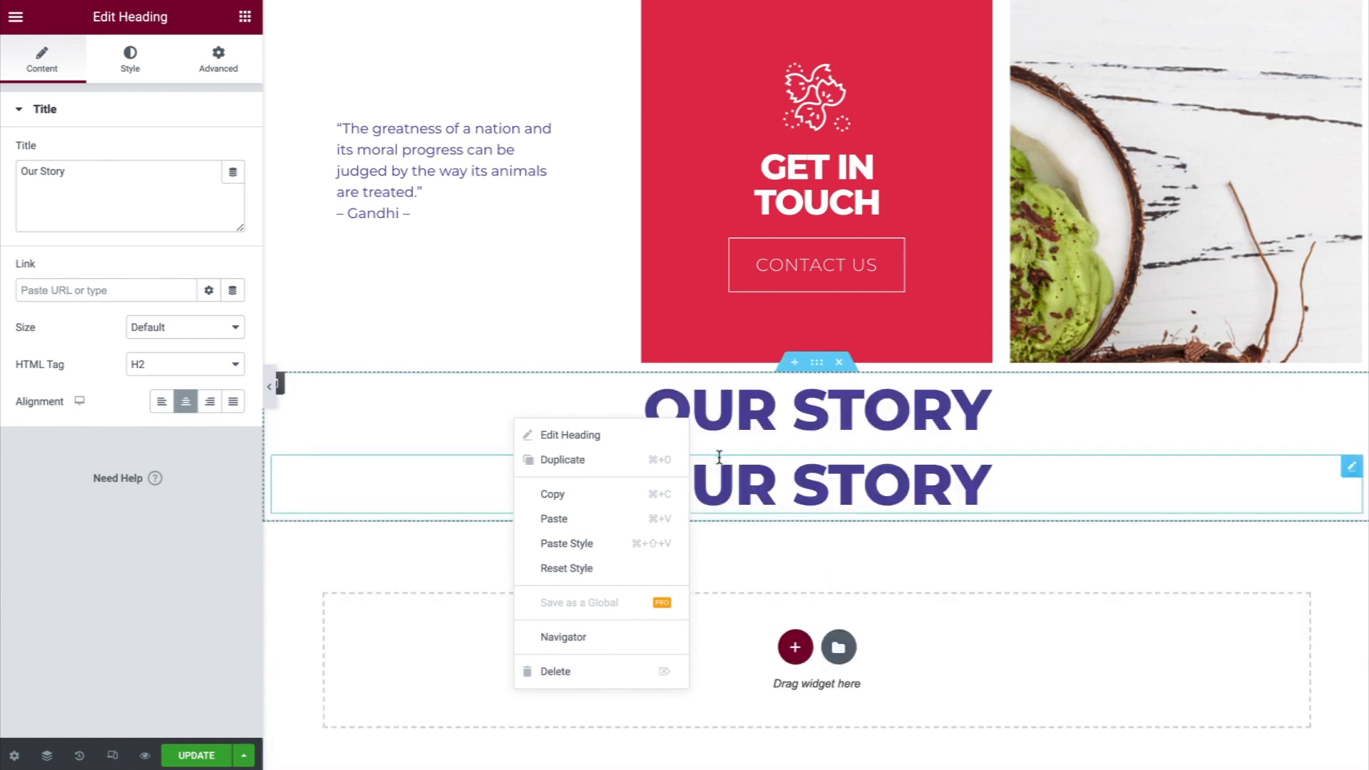
{"action": "left_click", "coordinate": [719, 456]}
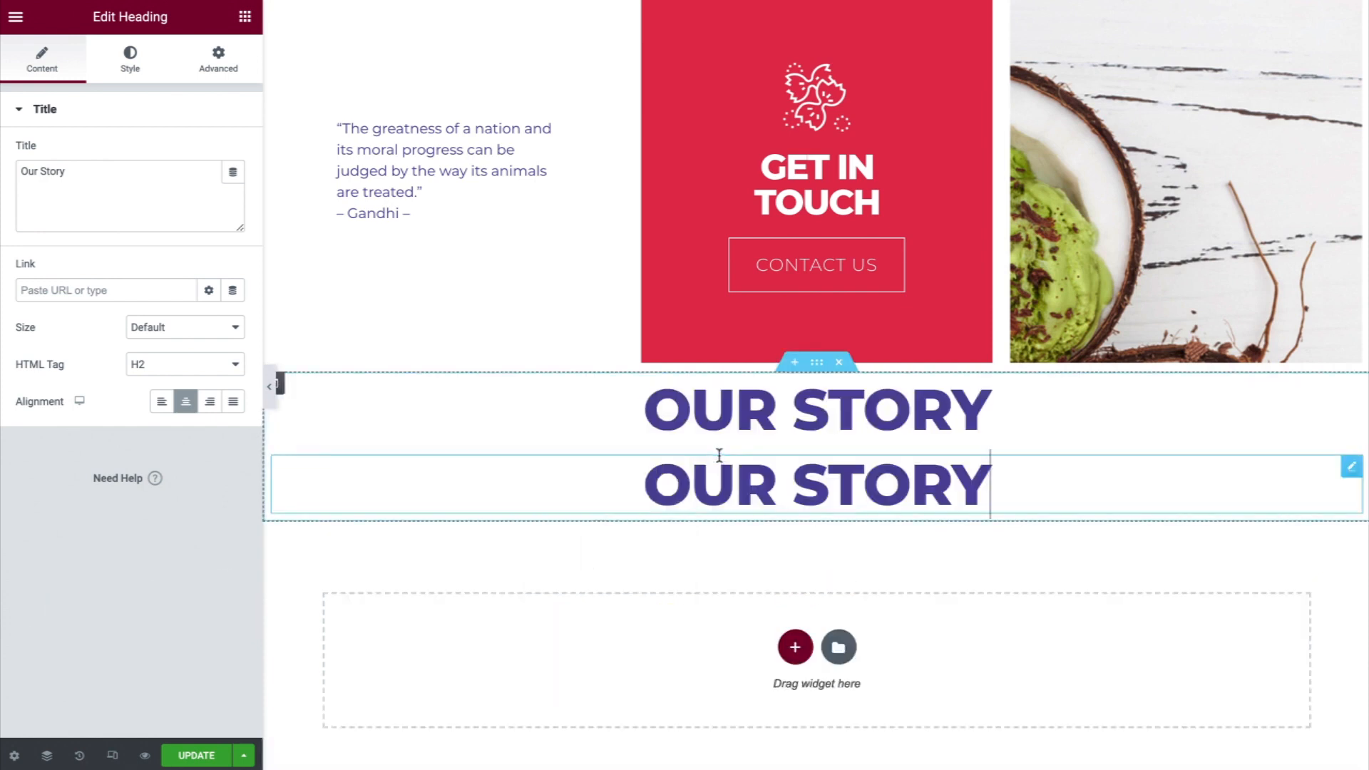
Retitle the upper "Our Story" heading as "· Since 1998 ·" and set its HTML tag to H3
{"action": "triple_click", "coordinate": [180, 177]}
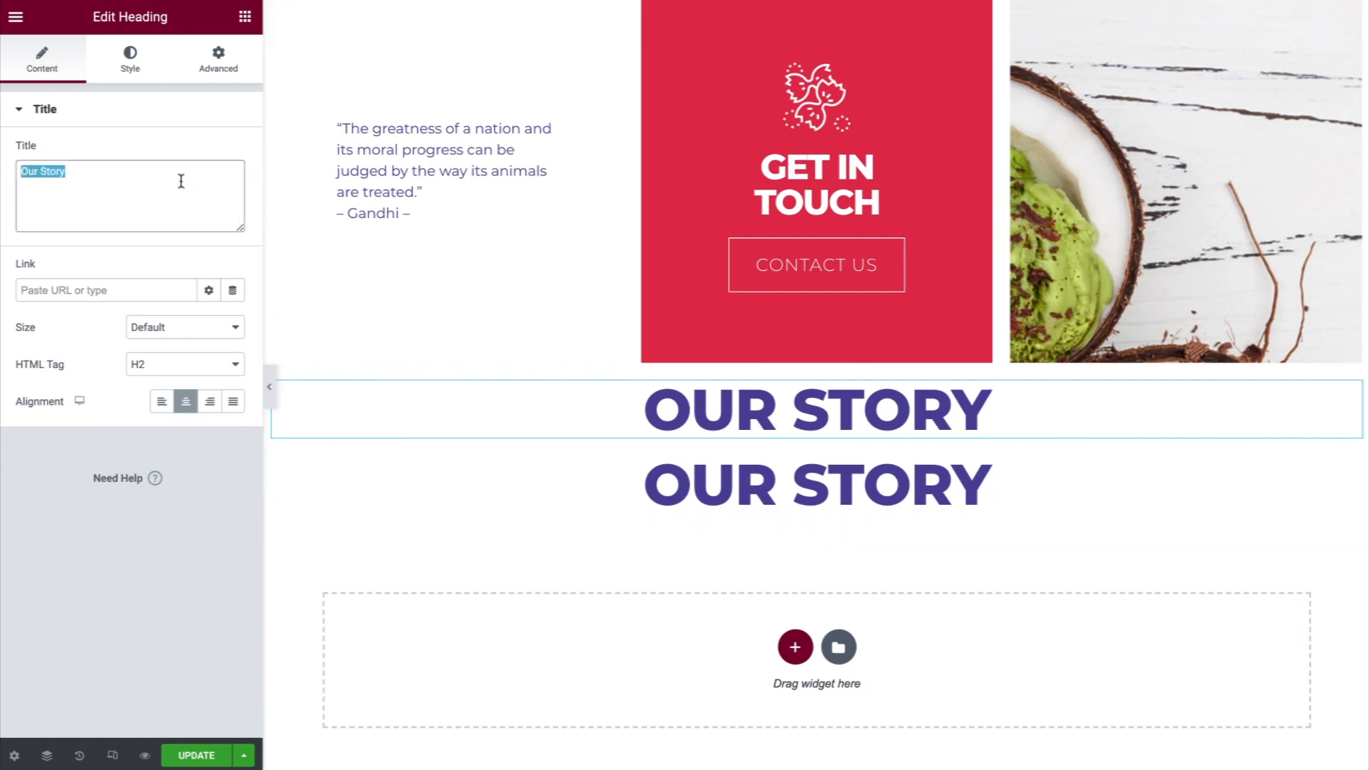
{"action": "type", "text": "Since 1998"}
{"action": "left_click", "coordinate": [191, 365]}
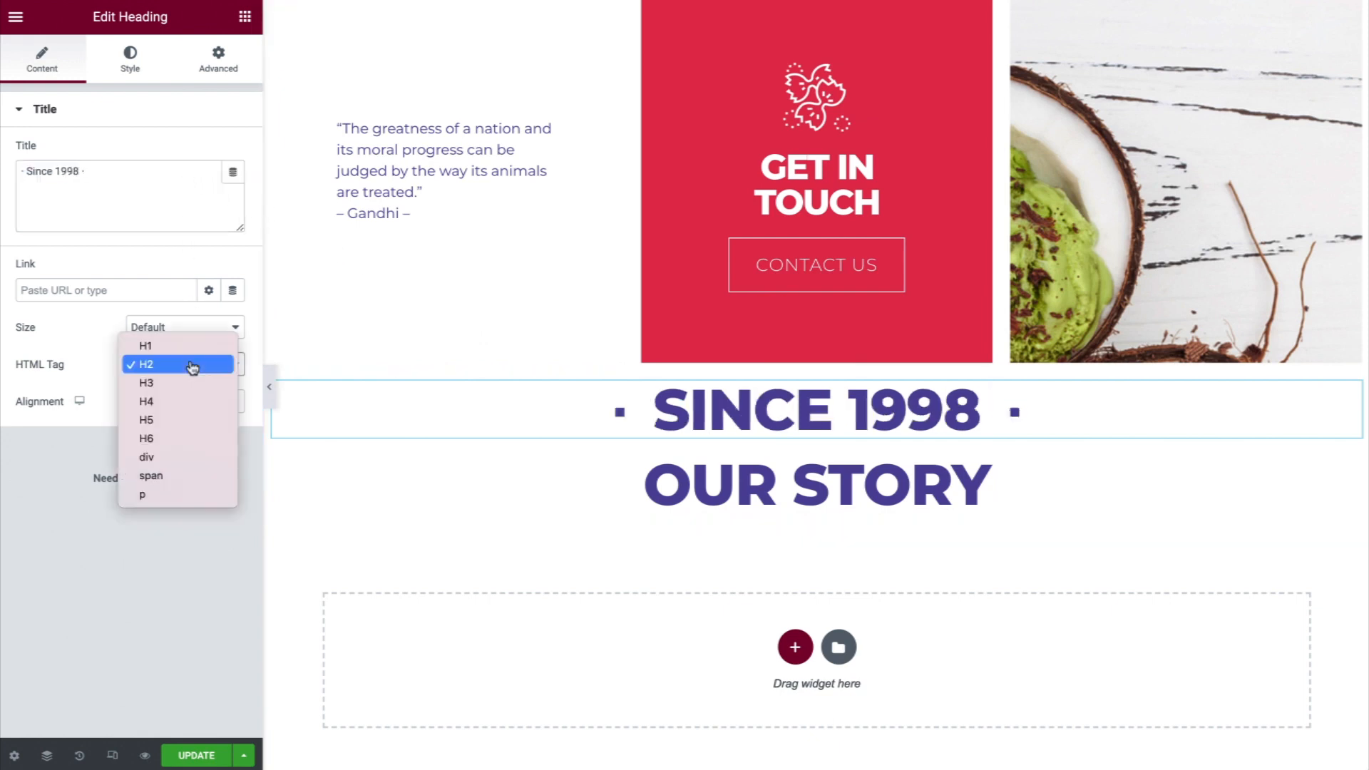
{"action": "left_click", "coordinate": [189, 384]}
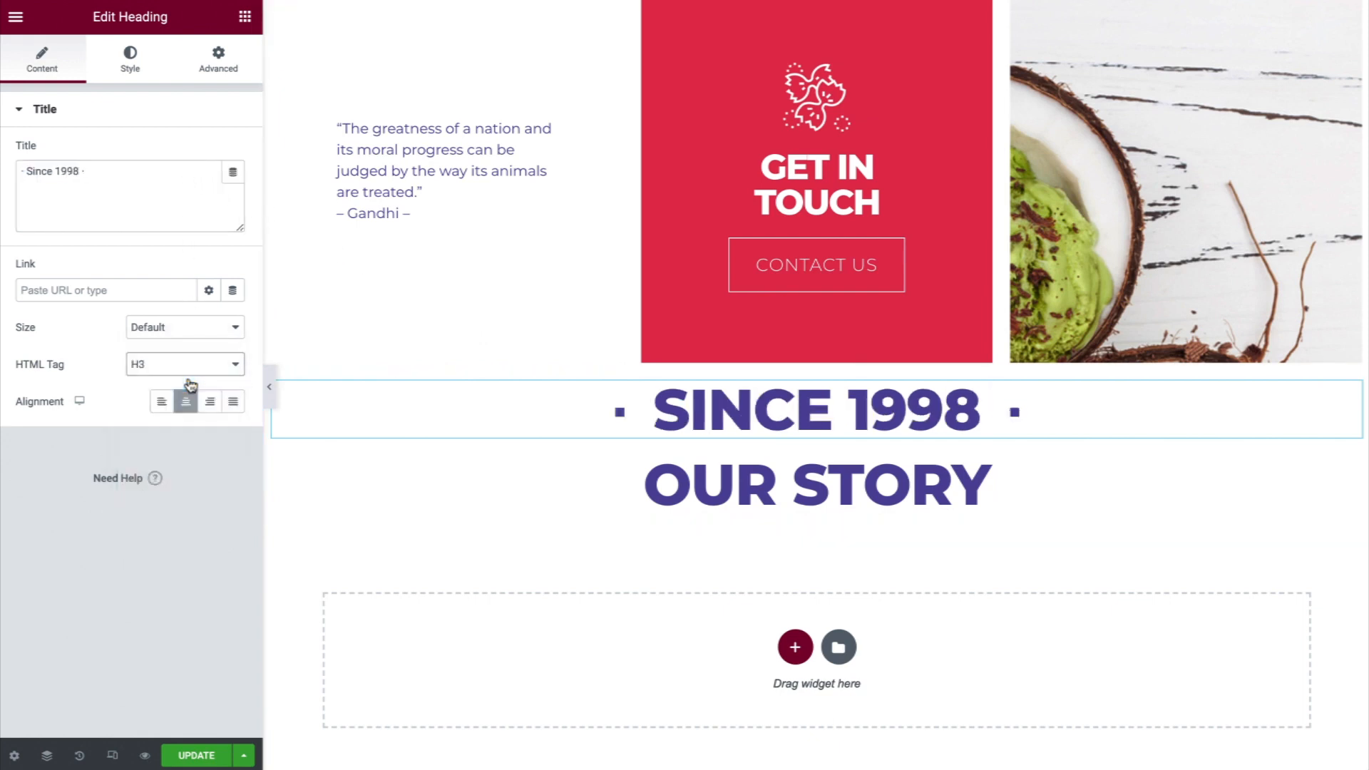
Apply the Secondary global font to the "· Since 1998 ·" heading
{"action": "left_click", "coordinate": [132, 65]}
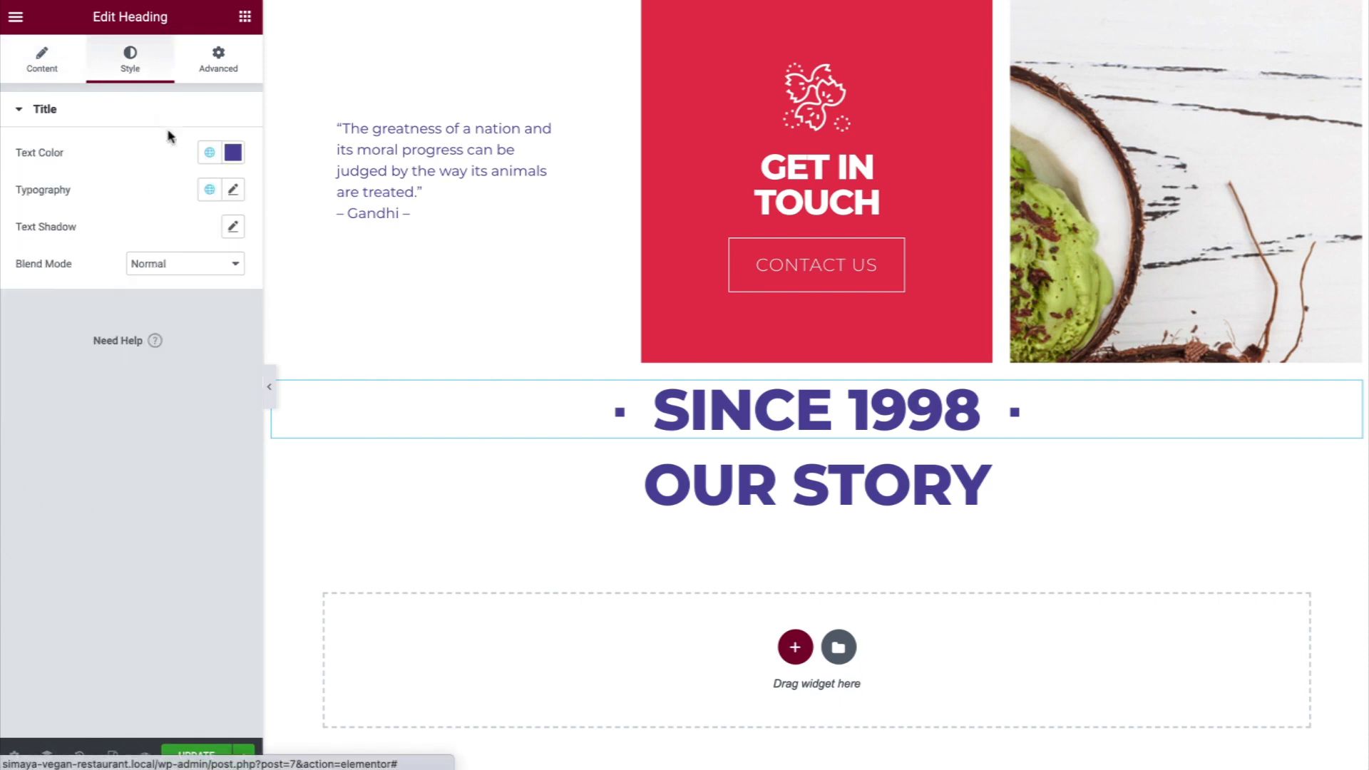
{"action": "left_click", "coordinate": [209, 191]}
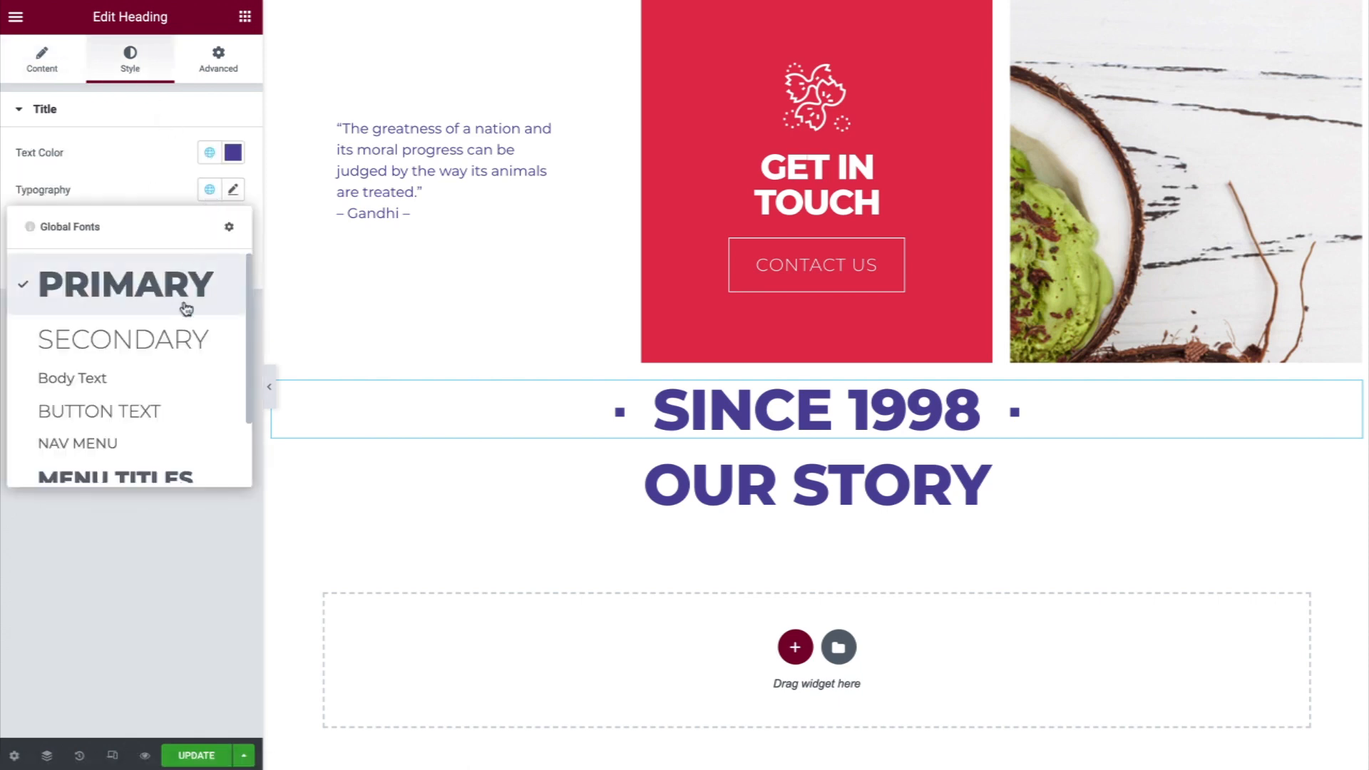
{"action": "left_click", "coordinate": [184, 340]}
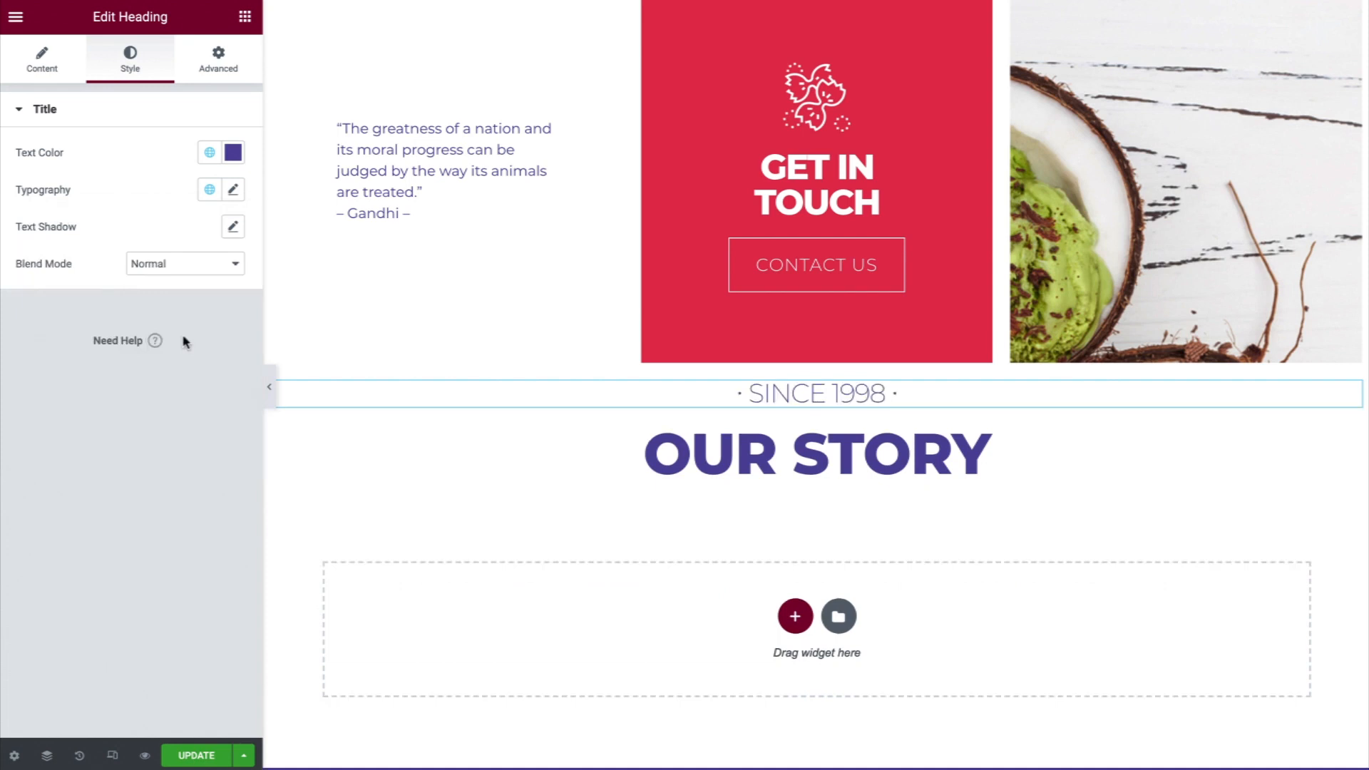
Add a Text Editor widget below the "Our Story" heading containing the story paragraph that begins "We have been creating vegan cuisine since before we can remember."
{"action": "left_click", "coordinate": [244, 16]}
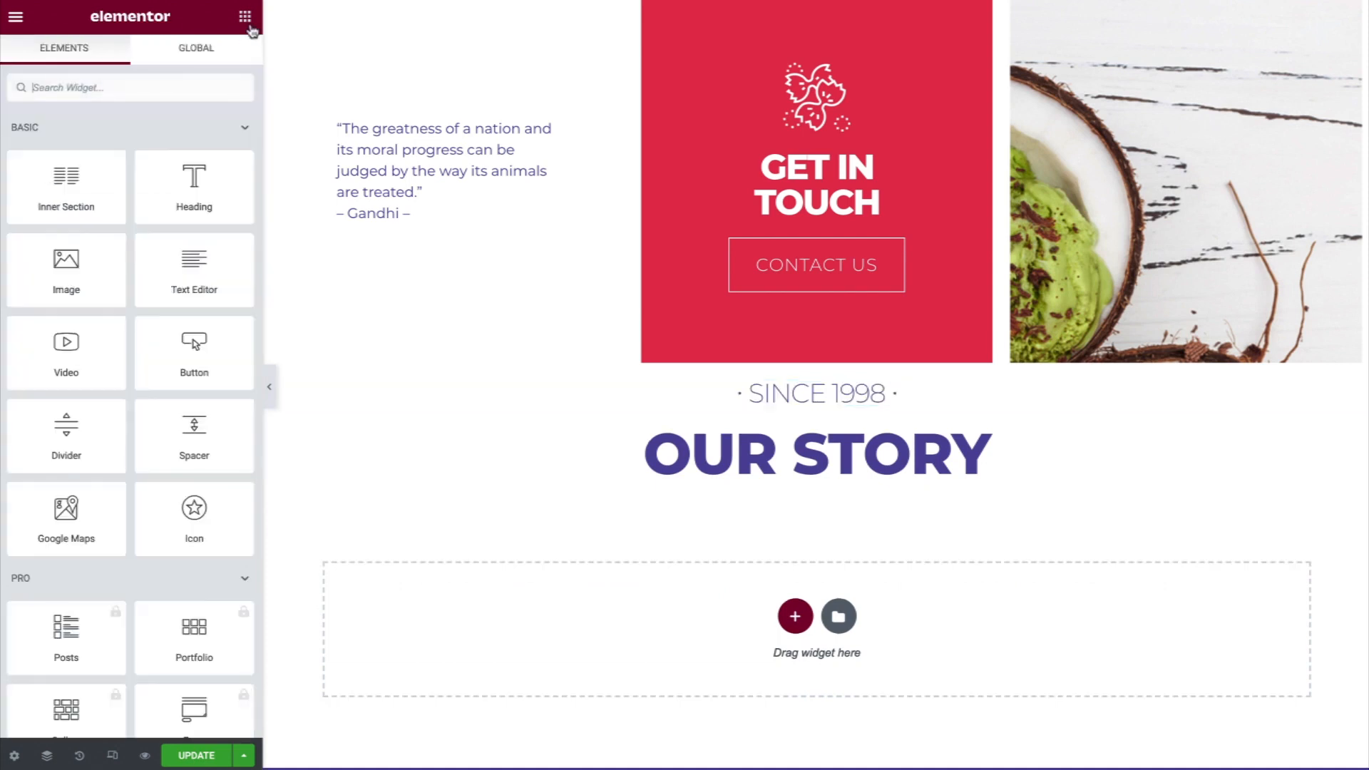
{"action": "left_click_drag", "start_coordinate": [200, 275], "coordinate": [666, 472]}
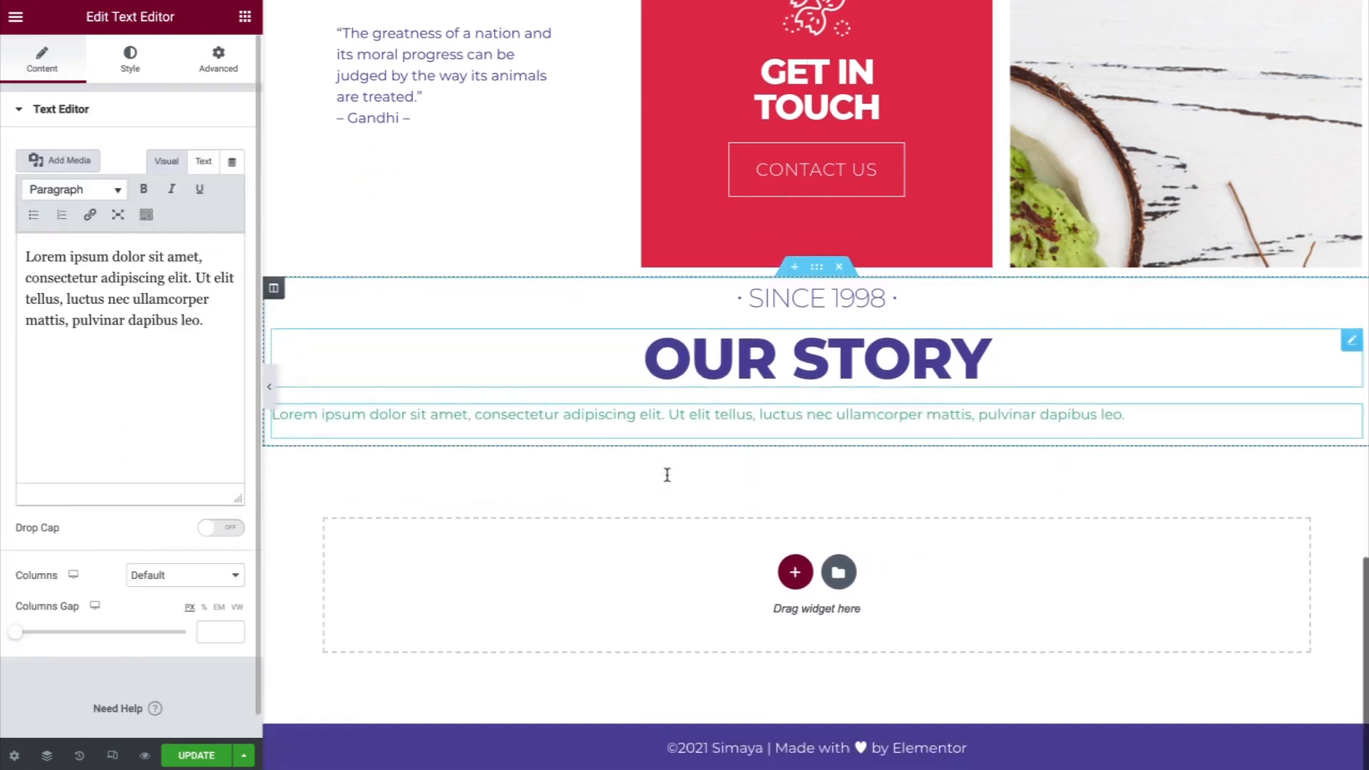
{"action": "triple_click", "coordinate": [205, 320]}
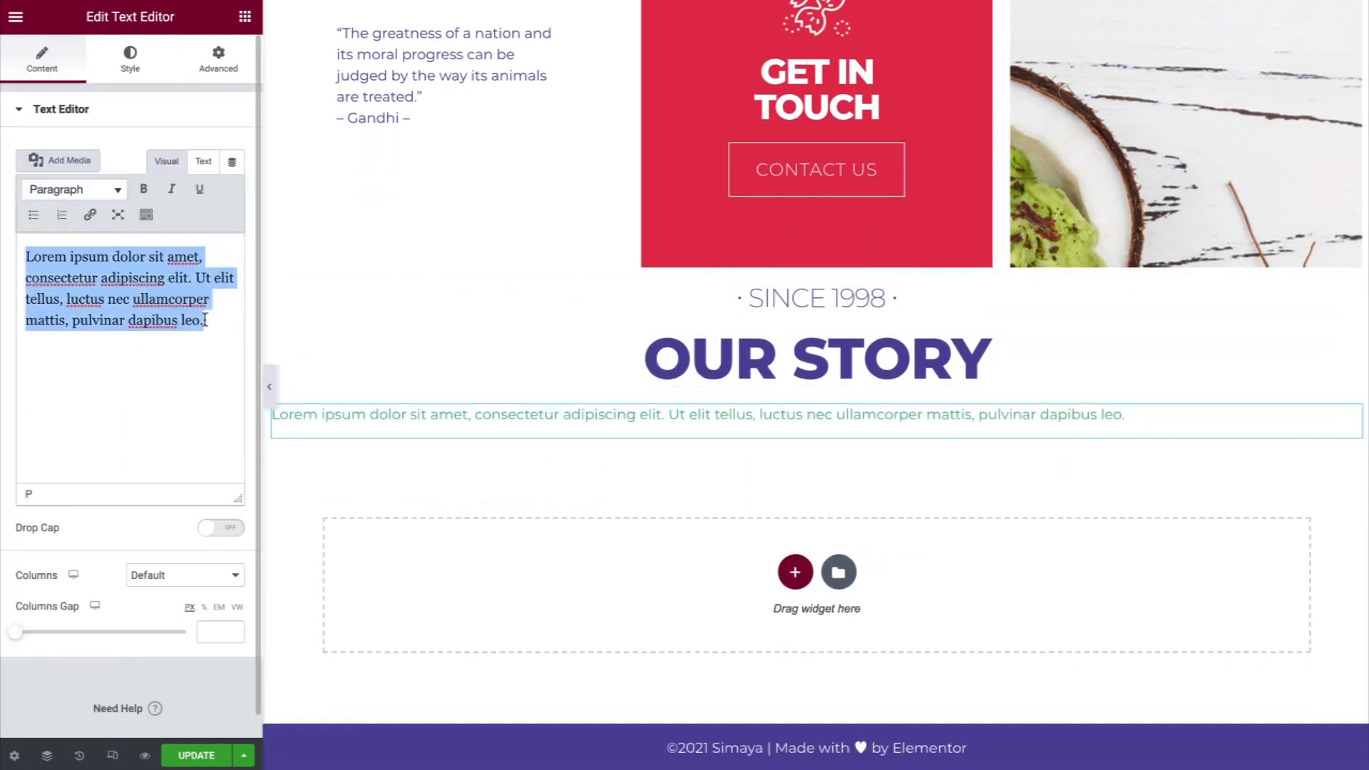
{"action": "type", "text": "We have been creating vegan cuisine since before we can remember. Long before \"vegan\" was an everyday word, we started out in our small kitchen with fresh simple ingredients and a lot of love. Today, we are happy to share our culinary creations with you, still fresh and still made with a lot of love."}
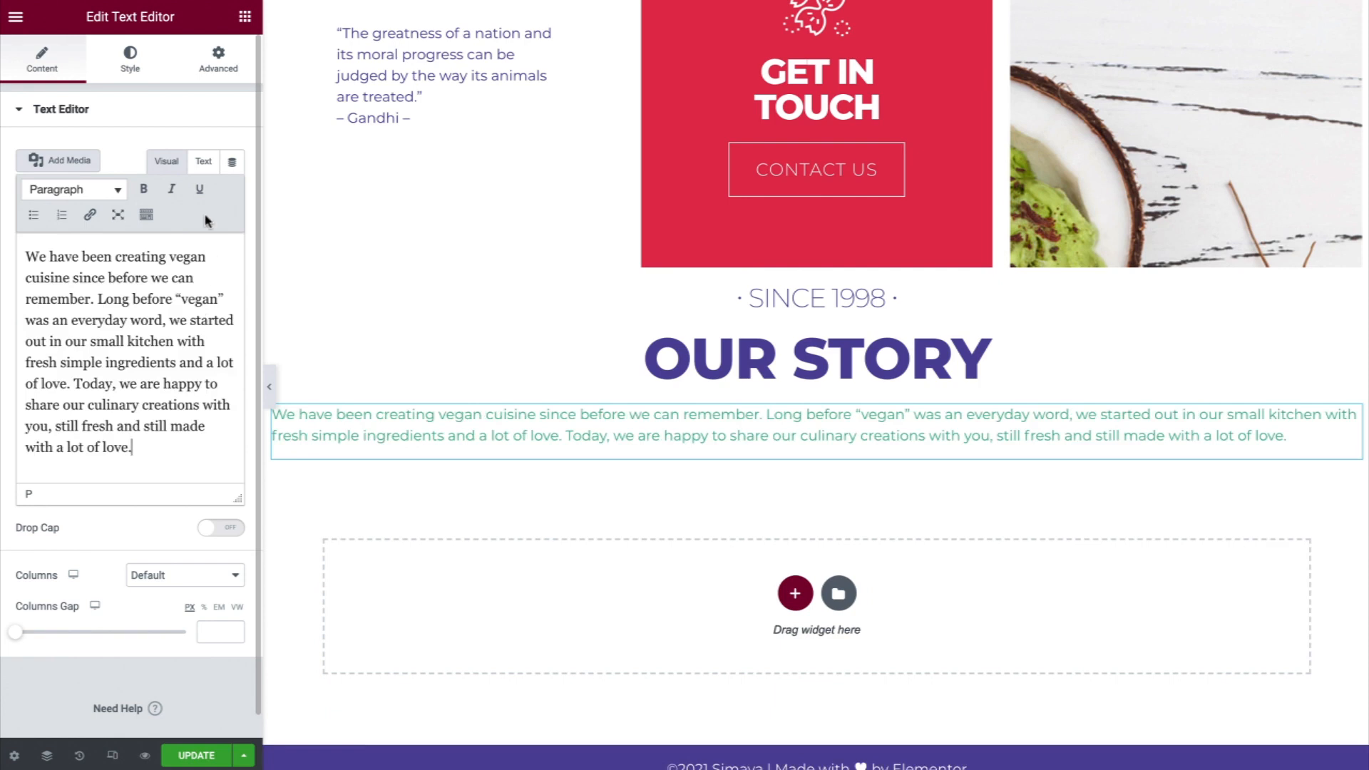
Center the story paragraph and set its text color to the purple global color
{"action": "left_click", "coordinate": [143, 67]}
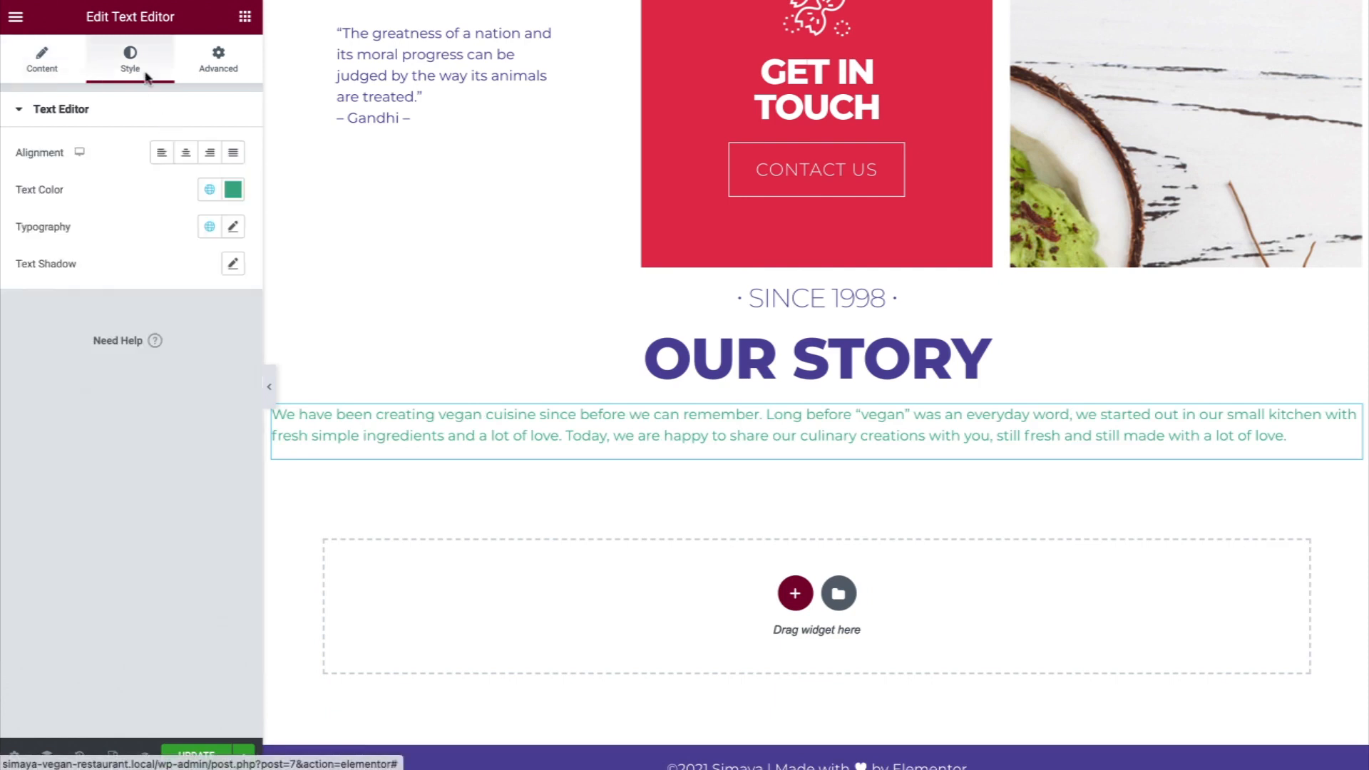
{"action": "left_click", "coordinate": [185, 152]}
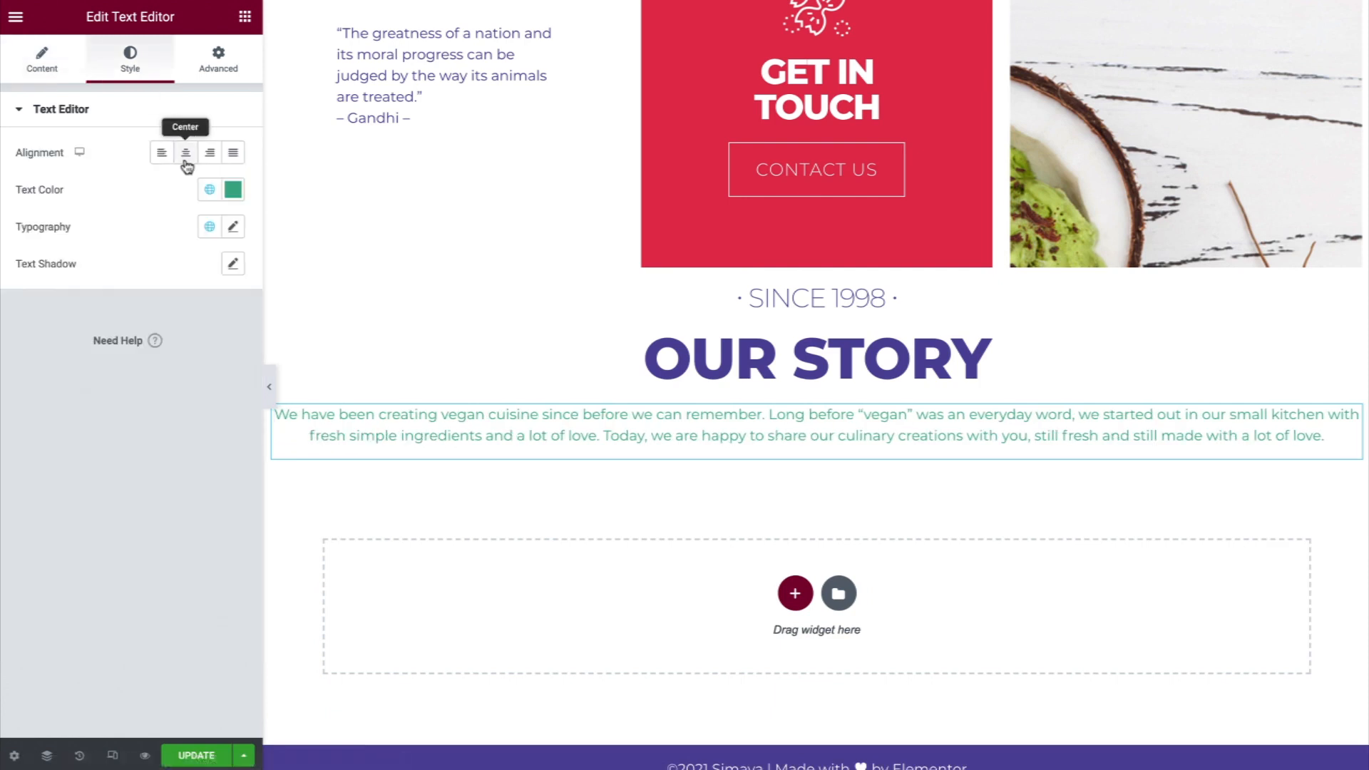
{"action": "left_click", "coordinate": [210, 191]}
{"action": "left_click", "coordinate": [176, 266]}
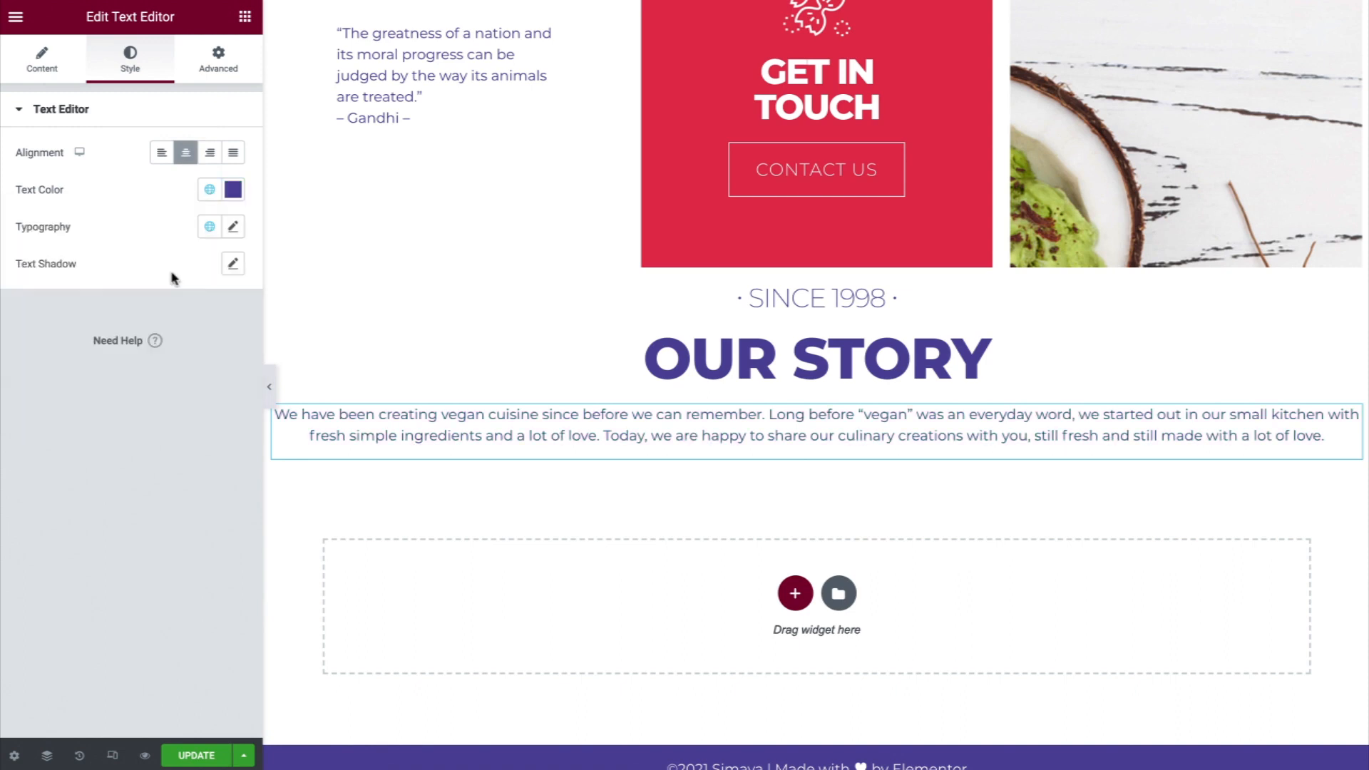
Unlink the story paragraph's padding values and set the right and left padding to 20%
{"action": "left_click", "coordinate": [235, 72]}
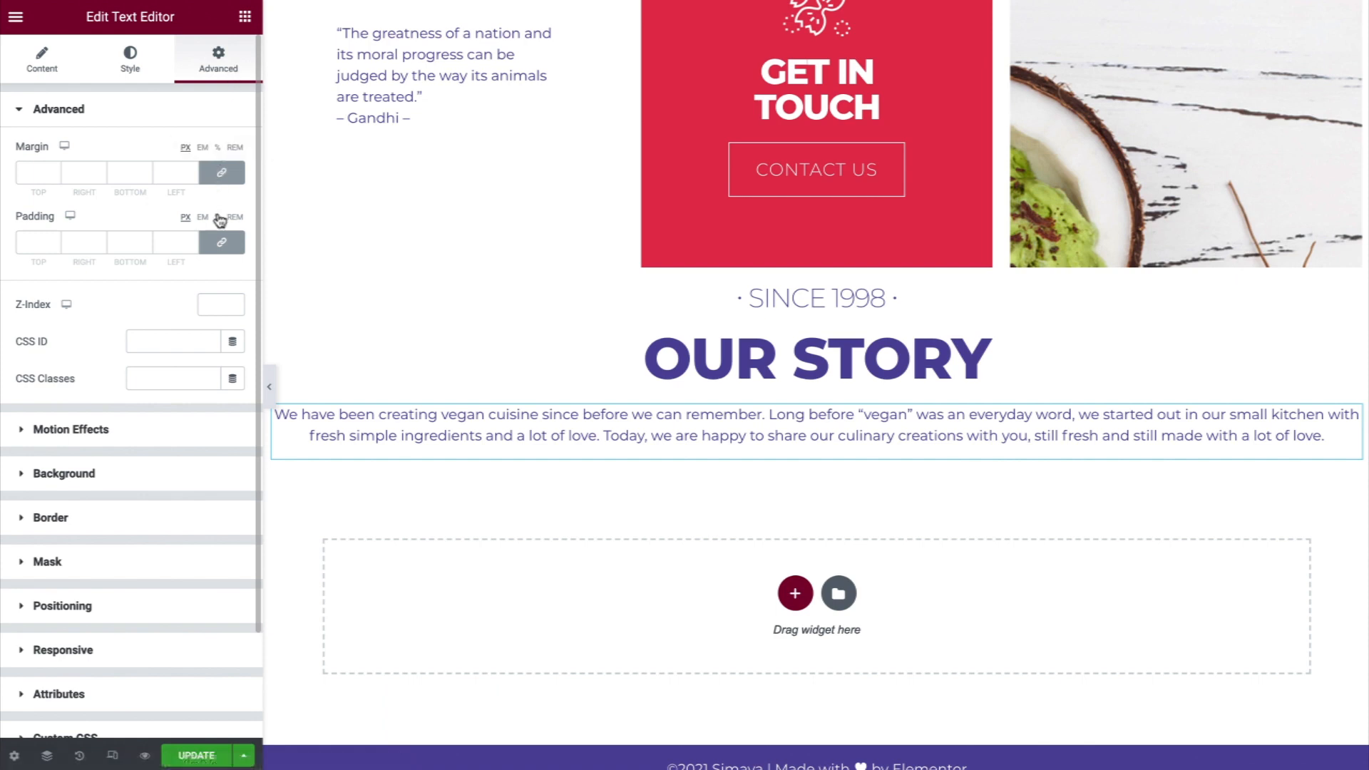
{"action": "left_click", "coordinate": [221, 242]}
{"action": "left_click", "coordinate": [84, 243]}
{"action": "type", "text": "20"}
{"action": "key", "text": "Tab"}
{"action": "key", "text": "Tab"}
{"action": "type", "text": "20"}
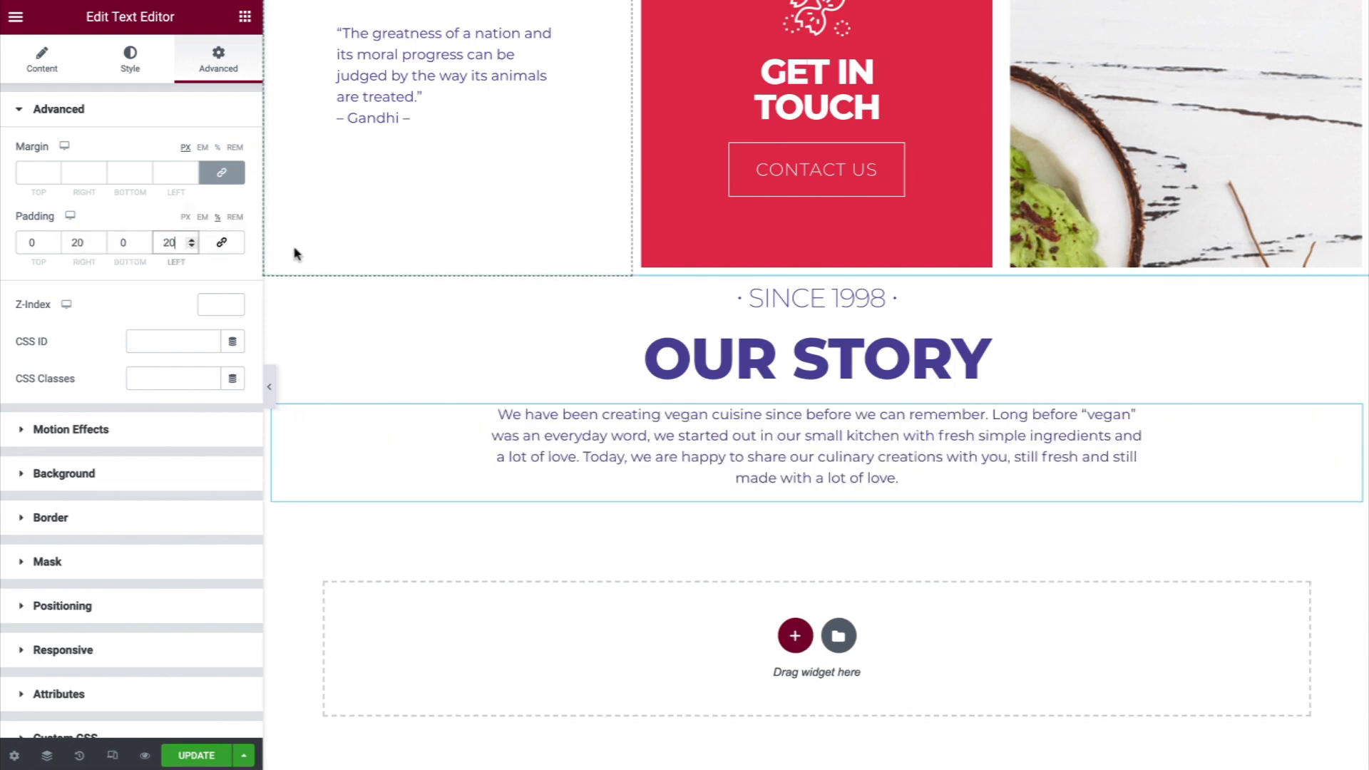
Add a Spacer widget below the story paragraph and set its space to 300 px
{"action": "scroll", "coordinate": [297, 254], "scroll_direction": "down", "scroll_amount": 1}
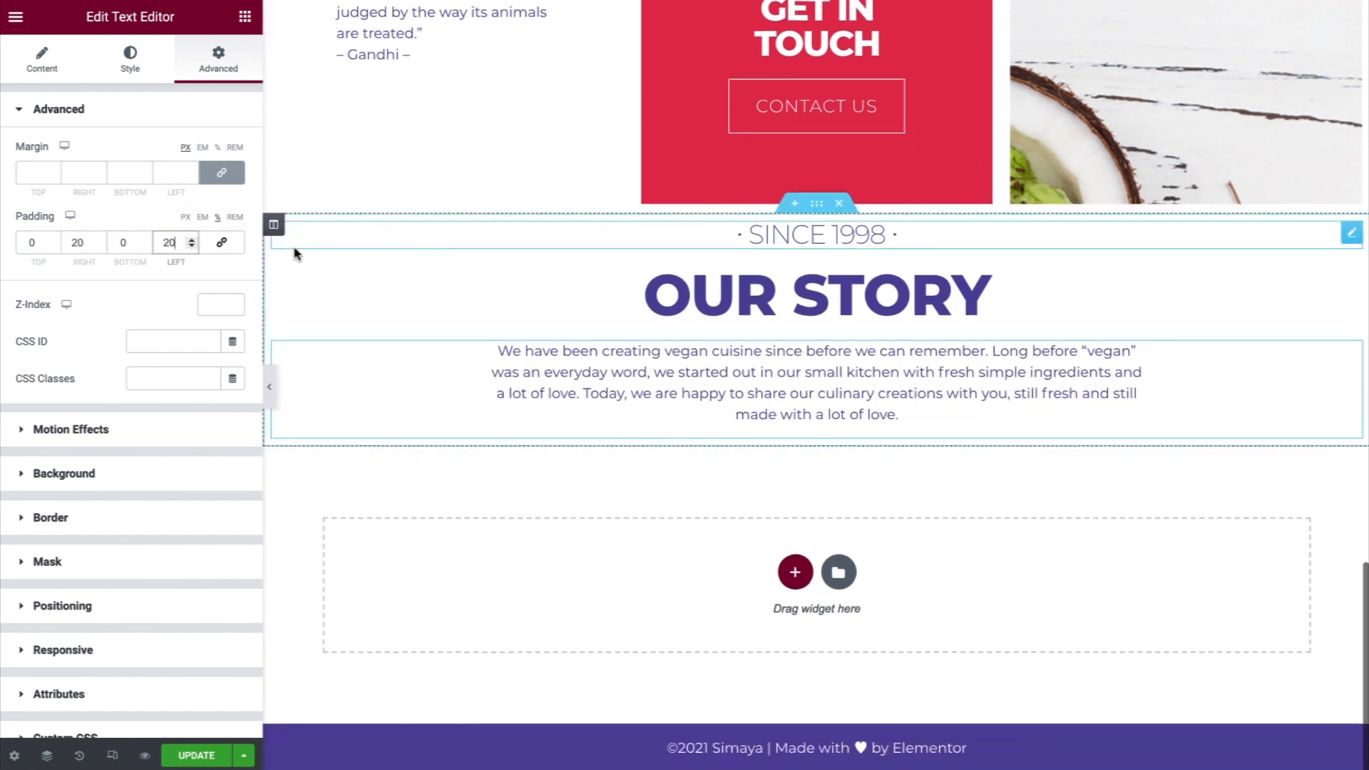
{"action": "left_click", "coordinate": [244, 18]}
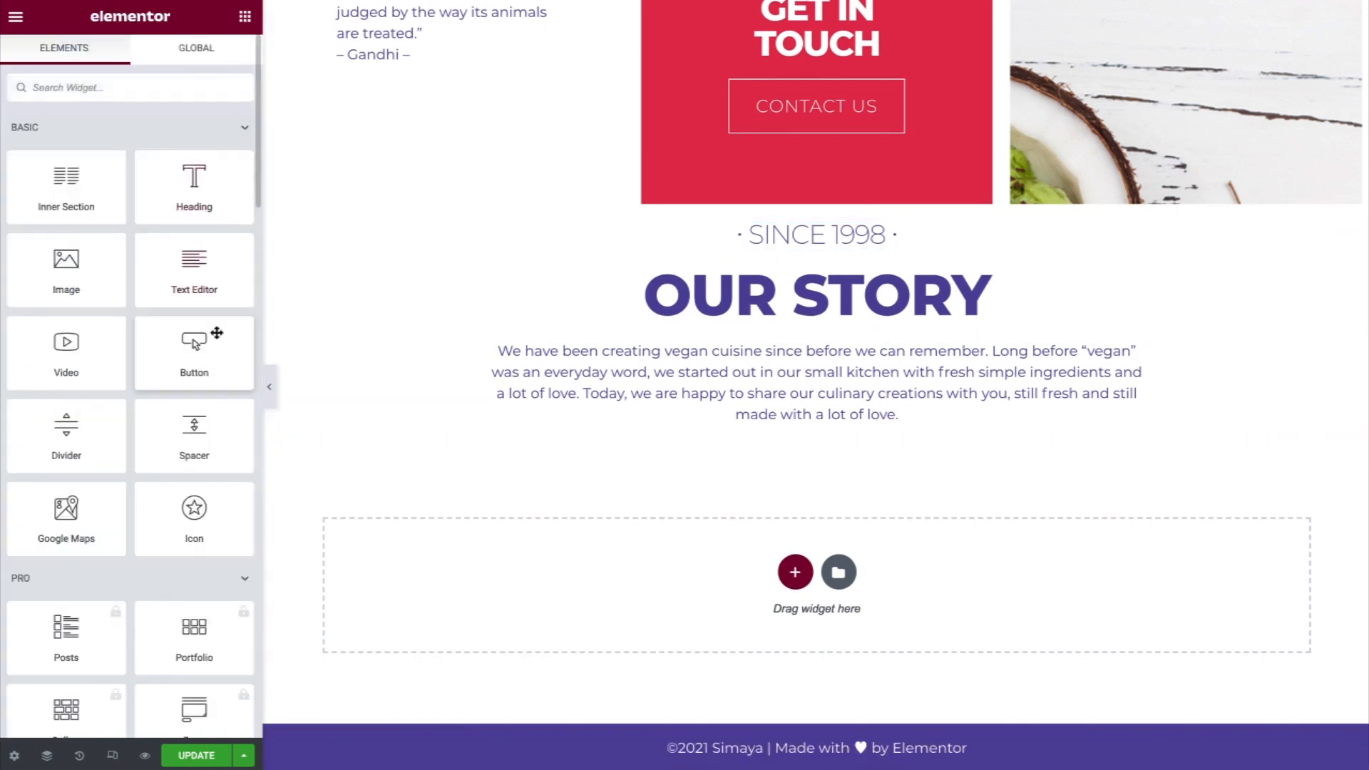
{"action": "left_click_drag", "start_coordinate": [201, 425], "coordinate": [735, 414]}
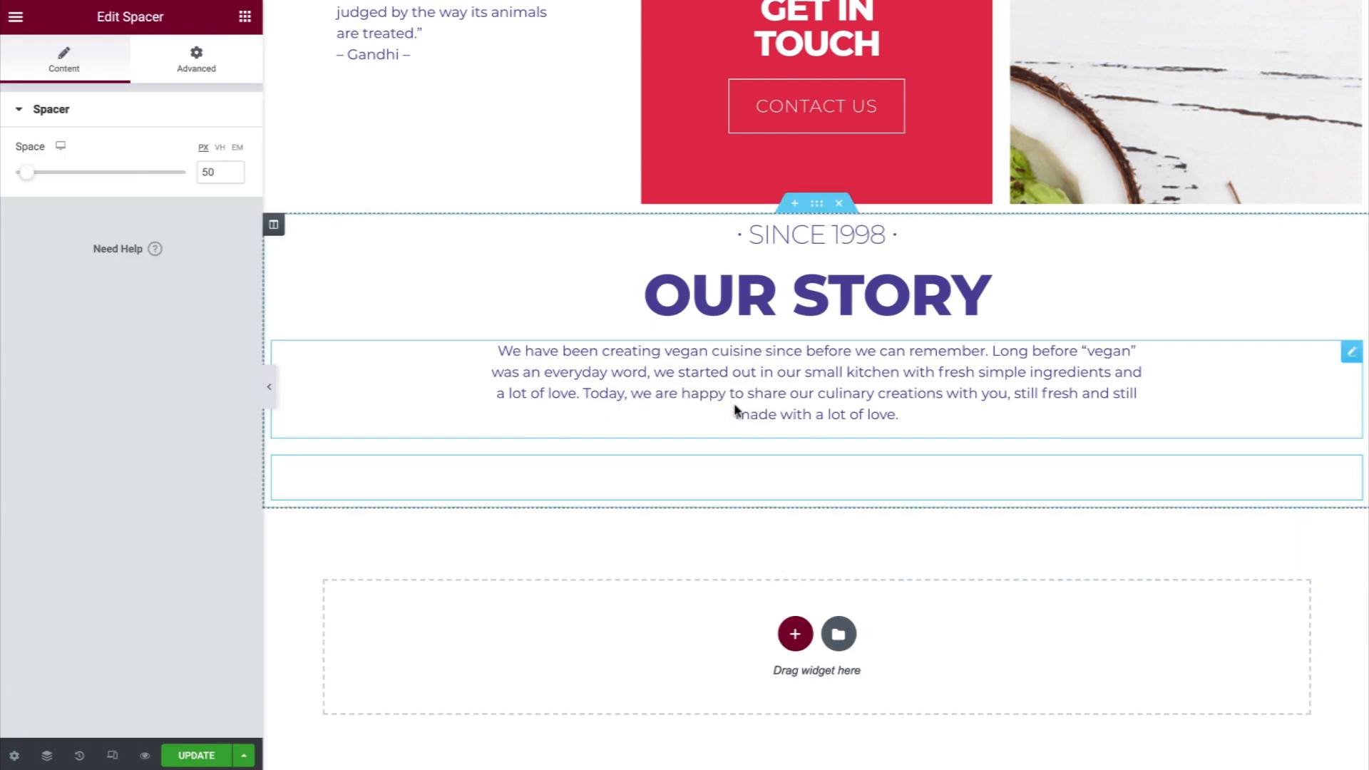
{"action": "scroll", "coordinate": [736, 411], "scroll_direction": "down", "scroll_amount": 1}
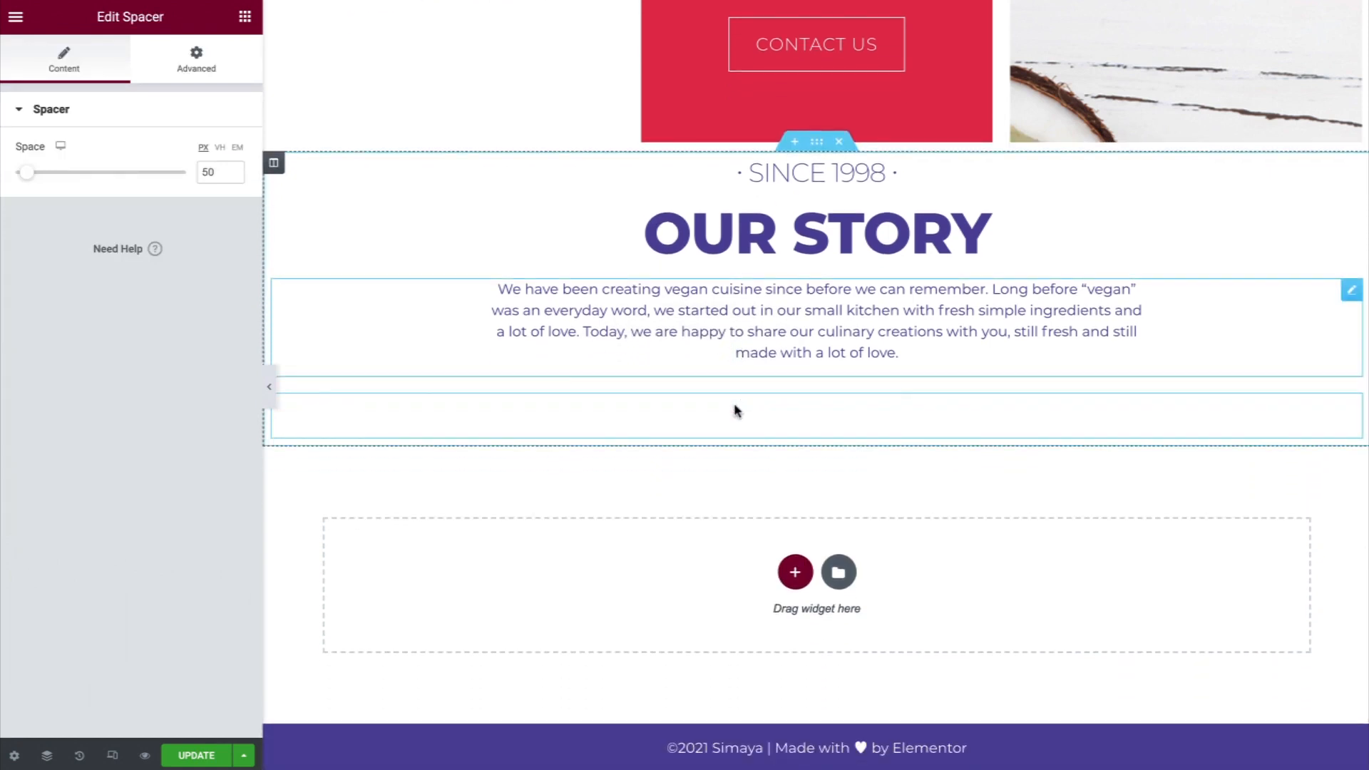
{"action": "double_click", "coordinate": [222, 173]}
{"action": "type", "text": "300"}
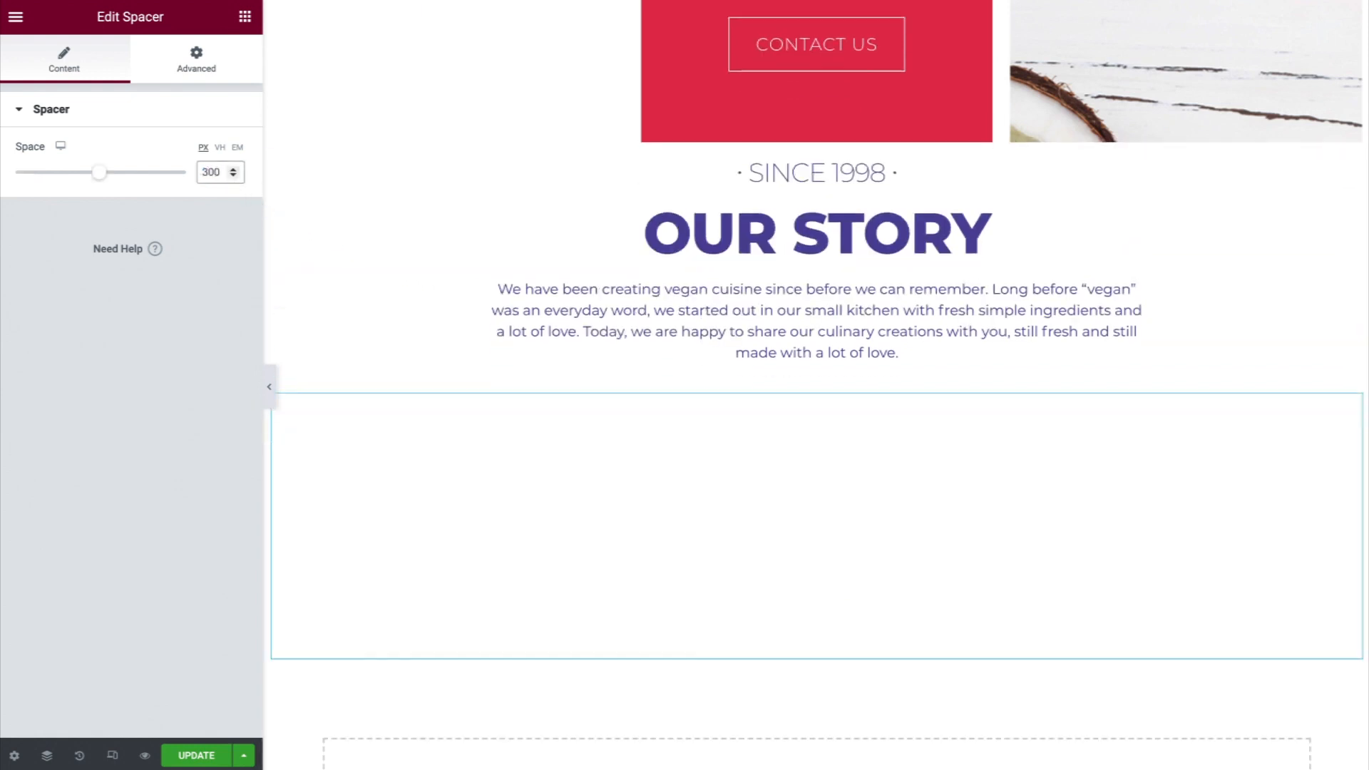
Give the spacer a classic background with the media library image rest-staff-1024x702-1.jpg
{"action": "left_click", "coordinate": [225, 80]}
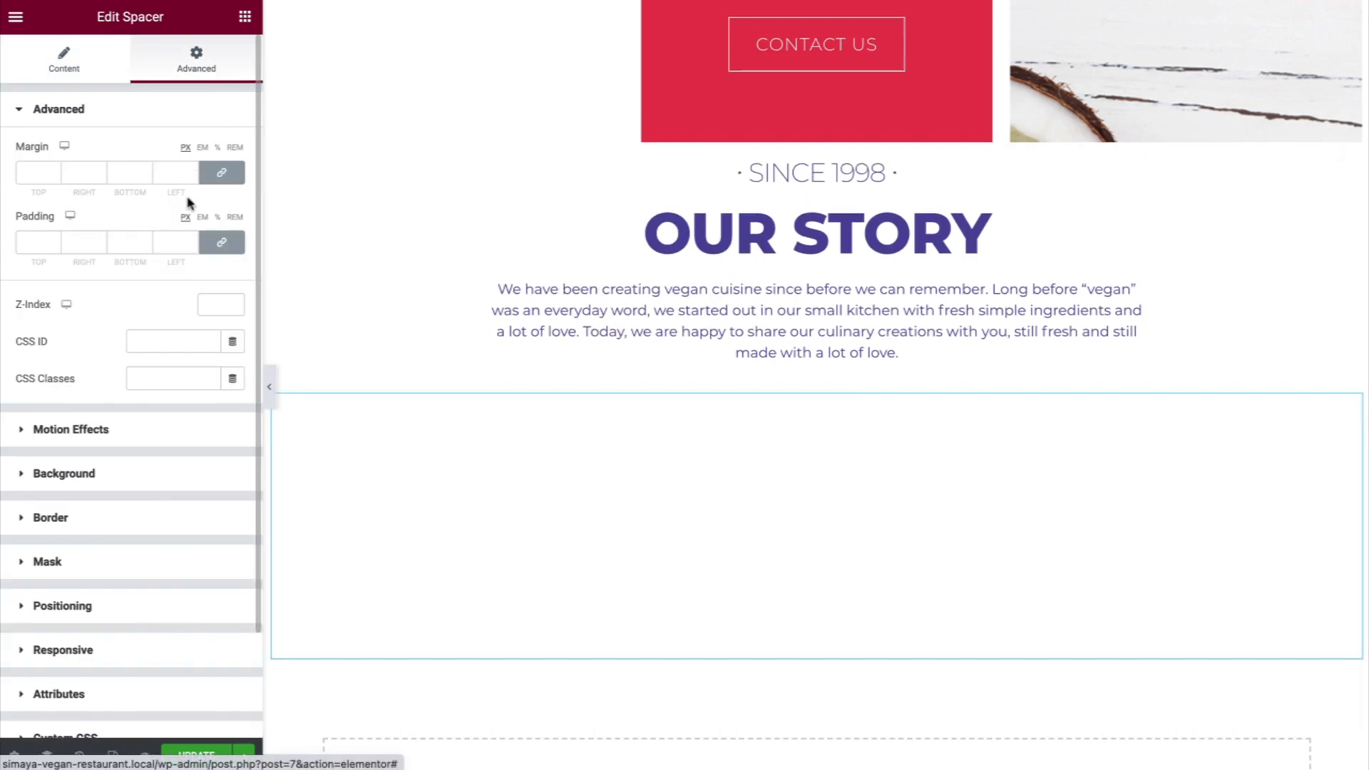
{"action": "left_click", "coordinate": [172, 488]}
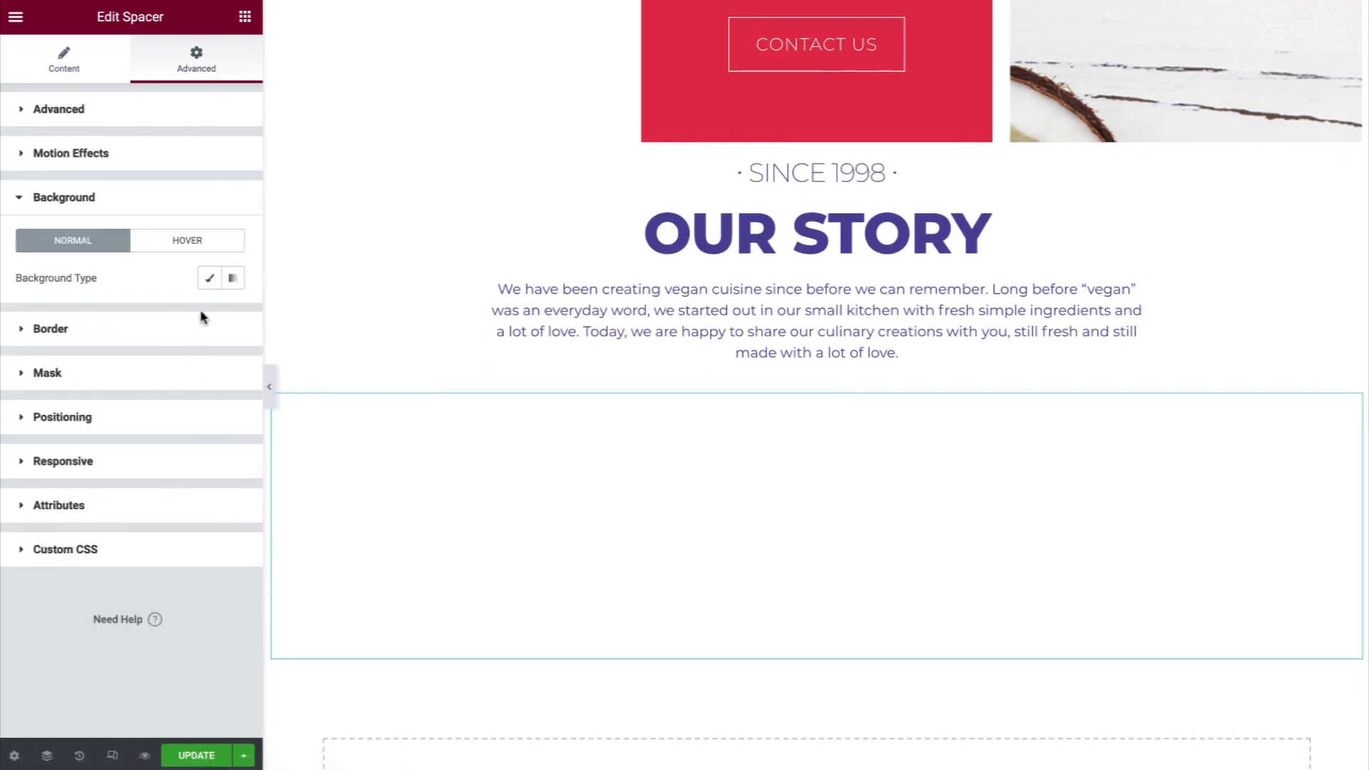
{"action": "left_click", "coordinate": [209, 278]}
{"action": "left_click", "coordinate": [171, 416]}
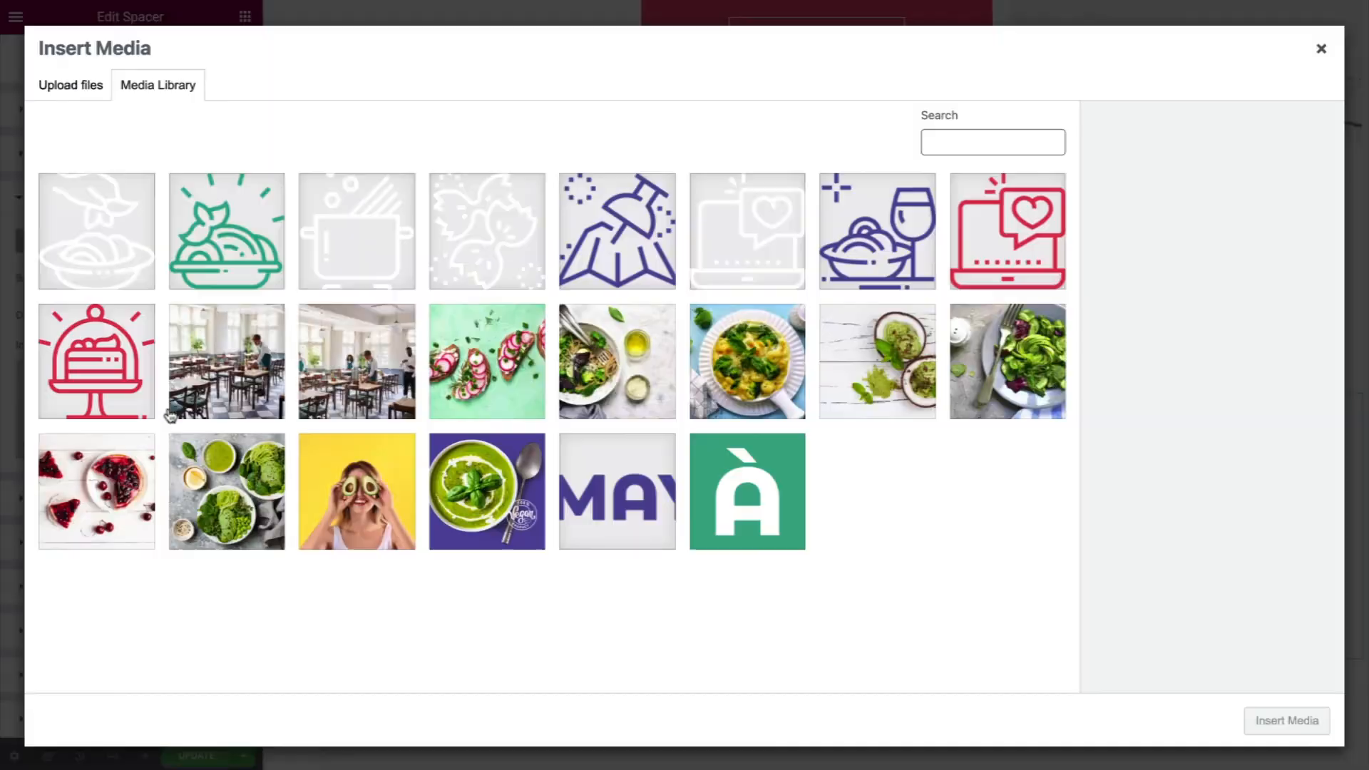
{"action": "left_click", "coordinate": [320, 357]}
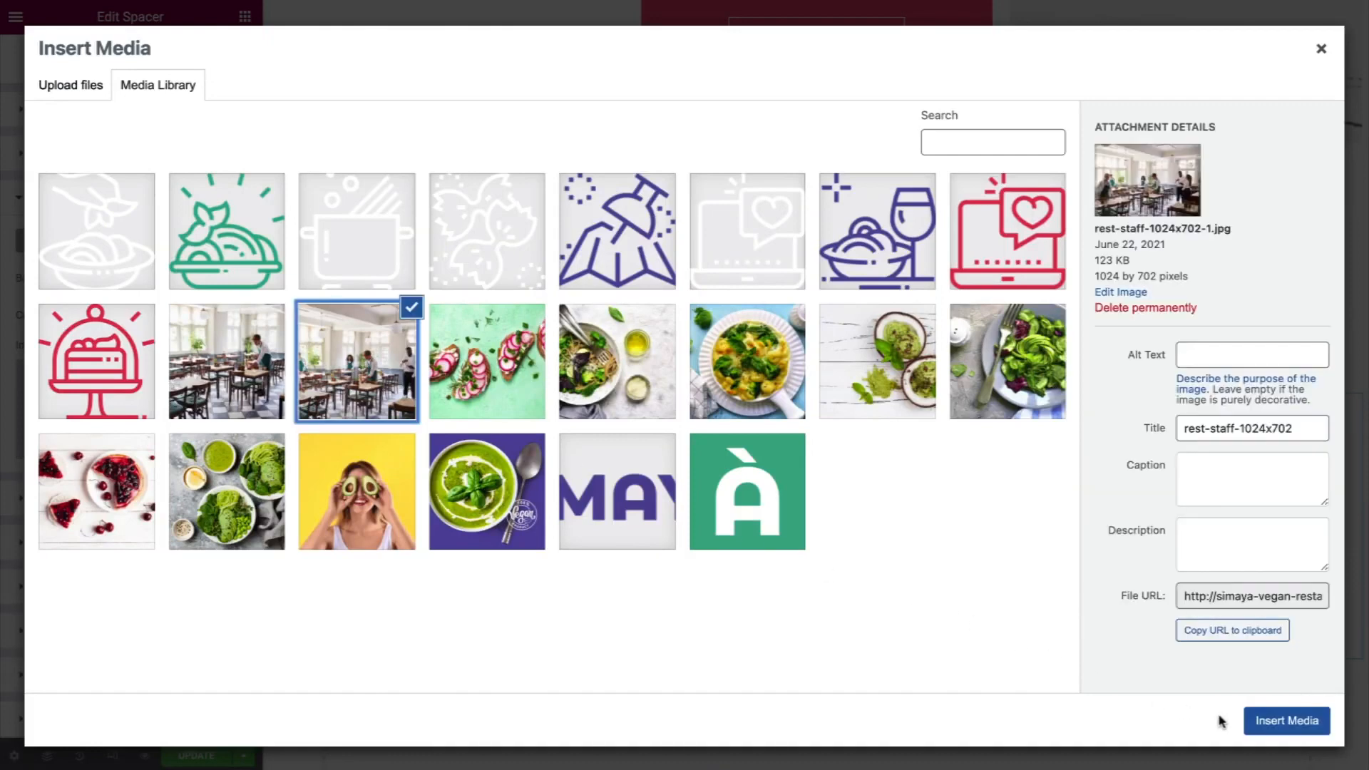
{"action": "left_click", "coordinate": [1276, 721]}
Set the spacer's background image attachment to Fixed and its size to Cover
{"action": "scroll", "coordinate": [1275, 726], "scroll_direction": "down", "scroll_amount": 3}
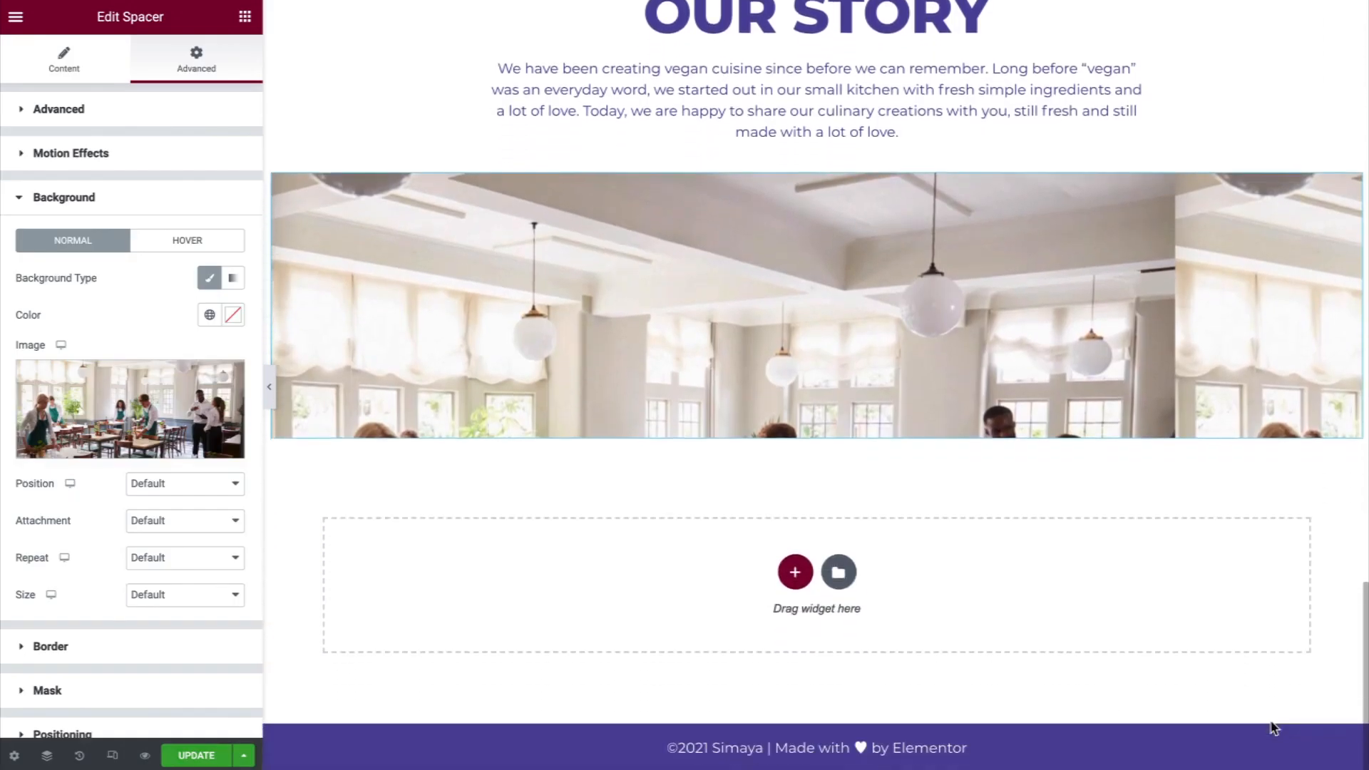
{"action": "left_click", "coordinate": [218, 520]}
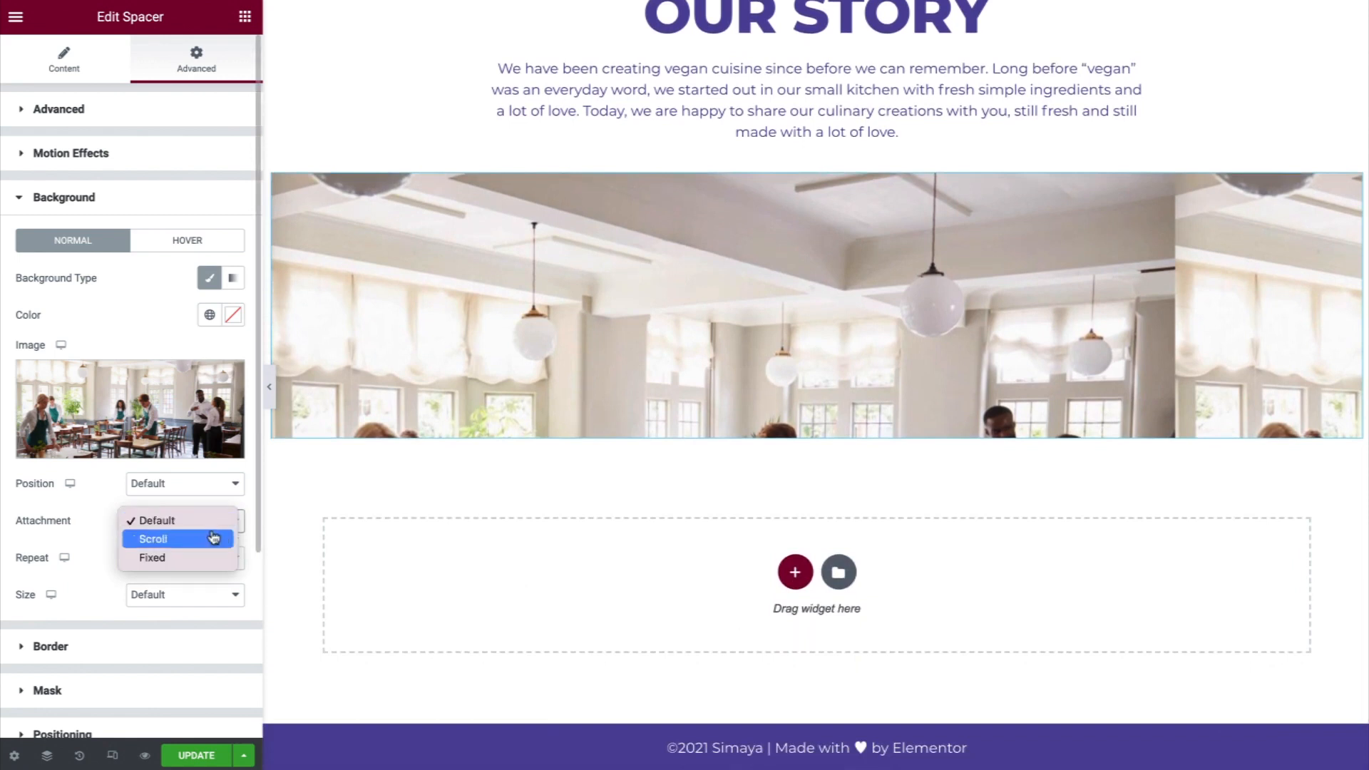
{"action": "left_click", "coordinate": [208, 556]}
{"action": "left_click", "coordinate": [225, 623]}
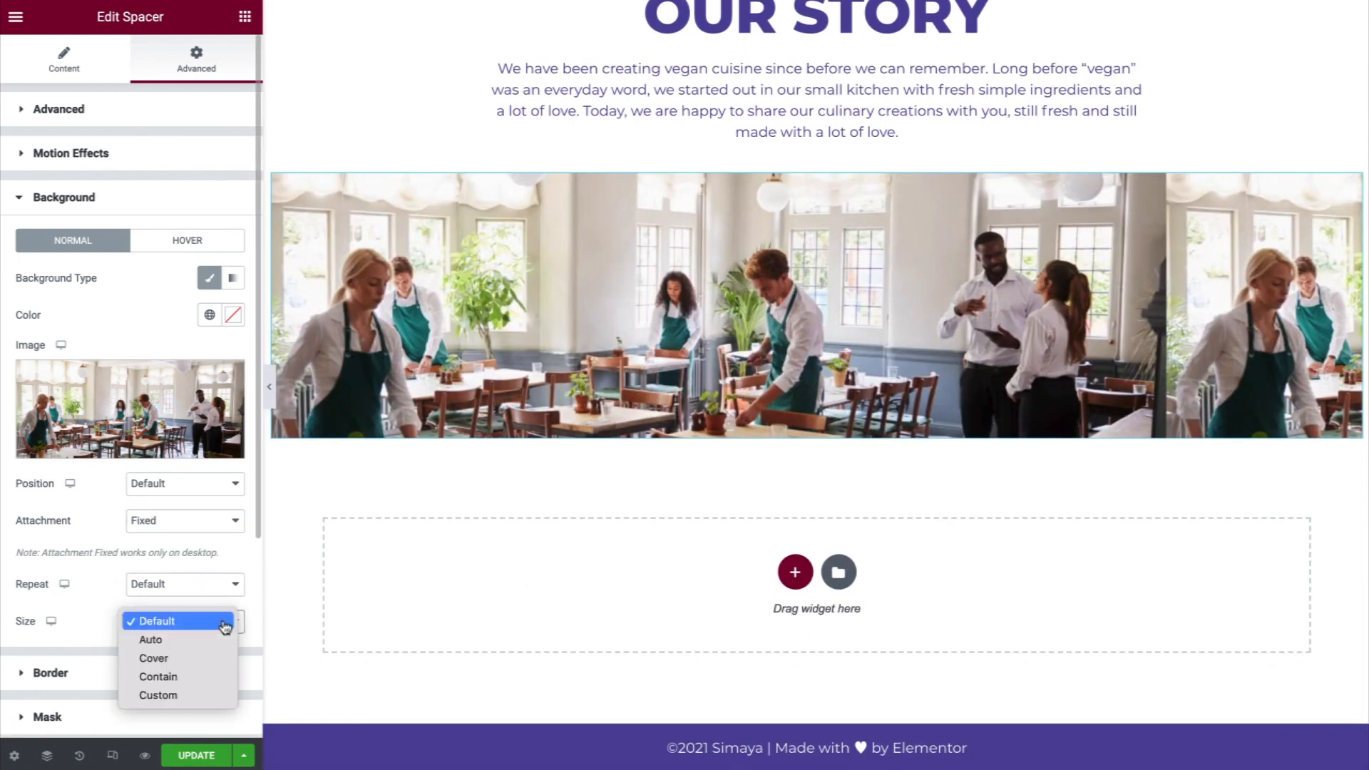
{"action": "left_click", "coordinate": [210, 658]}
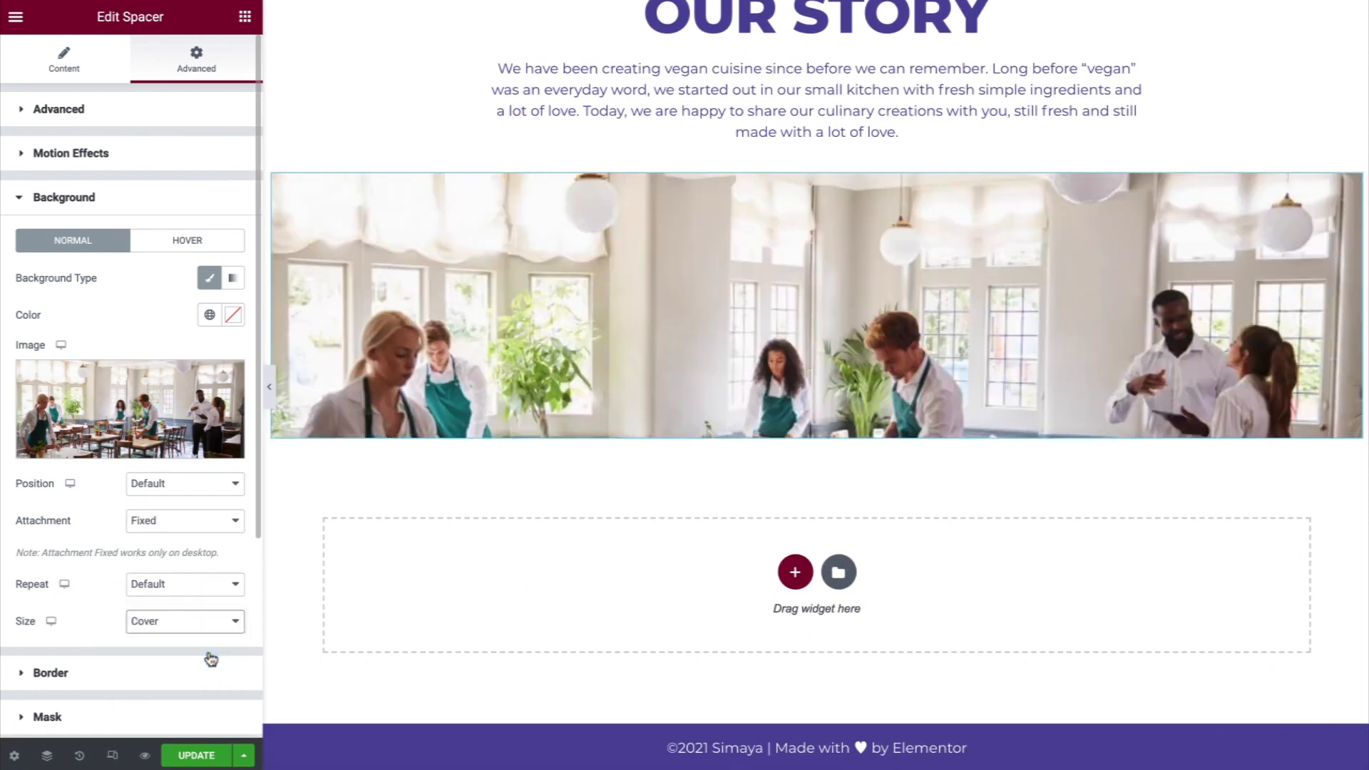
Unlink the spacer's margin values and set the top margin to 3% and the bottom margin to 5%
{"action": "left_click", "coordinate": [216, 118]}
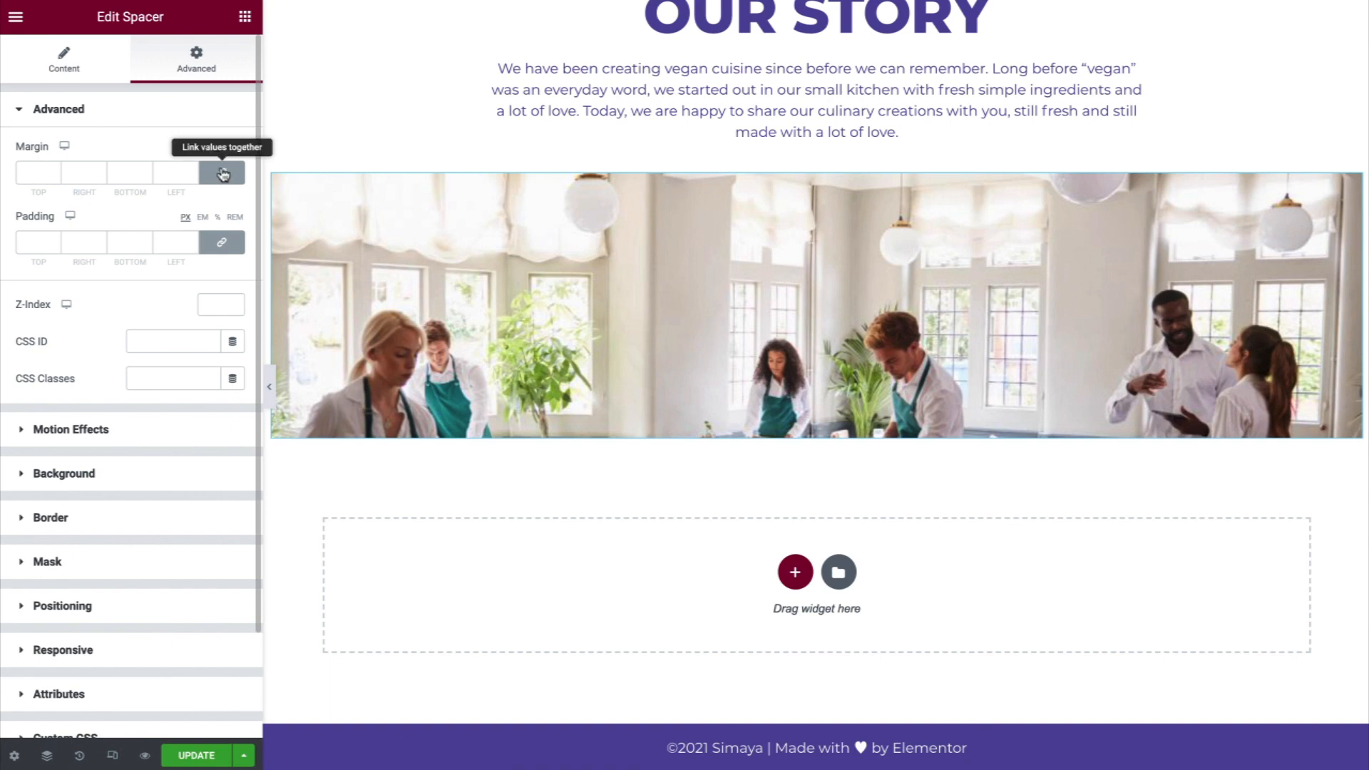
{"action": "left_click", "coordinate": [221, 172]}
{"action": "left_click", "coordinate": [32, 172]}
{"action": "type", "text": "3"}
{"action": "key", "text": "Tab"}
{"action": "key", "text": "Tab"}
{"action": "type", "text": "5"}
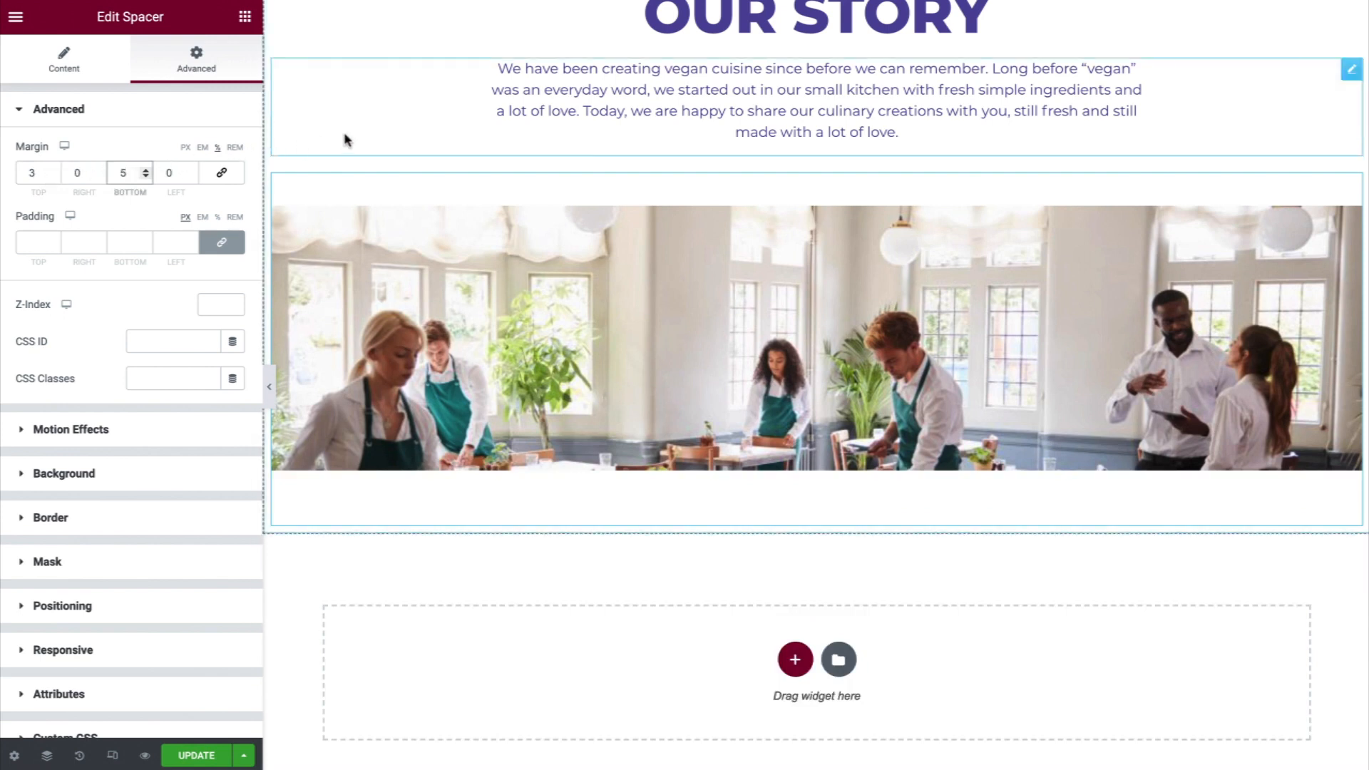
Go to the Hero section through the Navigator and copy its Social Icons widget
{"action": "key", "text": "ctrl+i"}
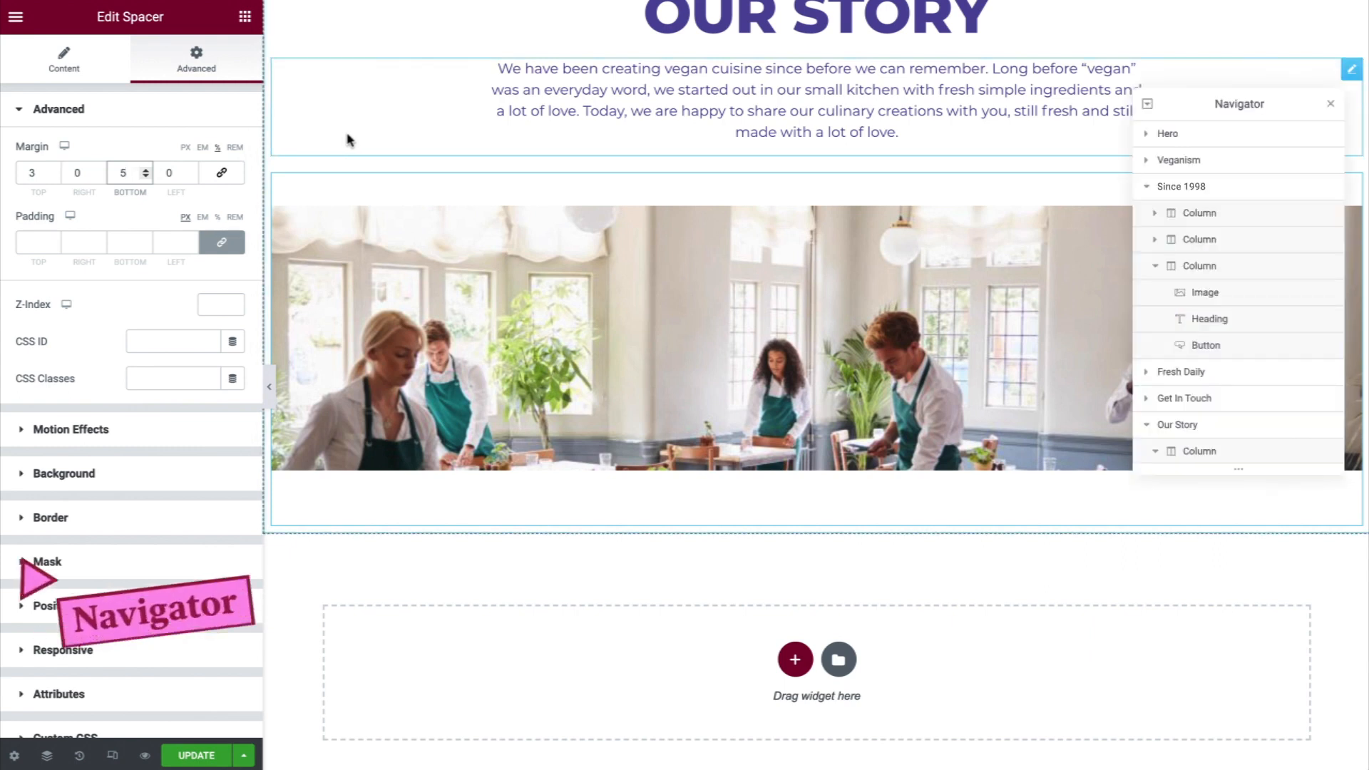
{"action": "left_click", "coordinate": [1212, 135]}
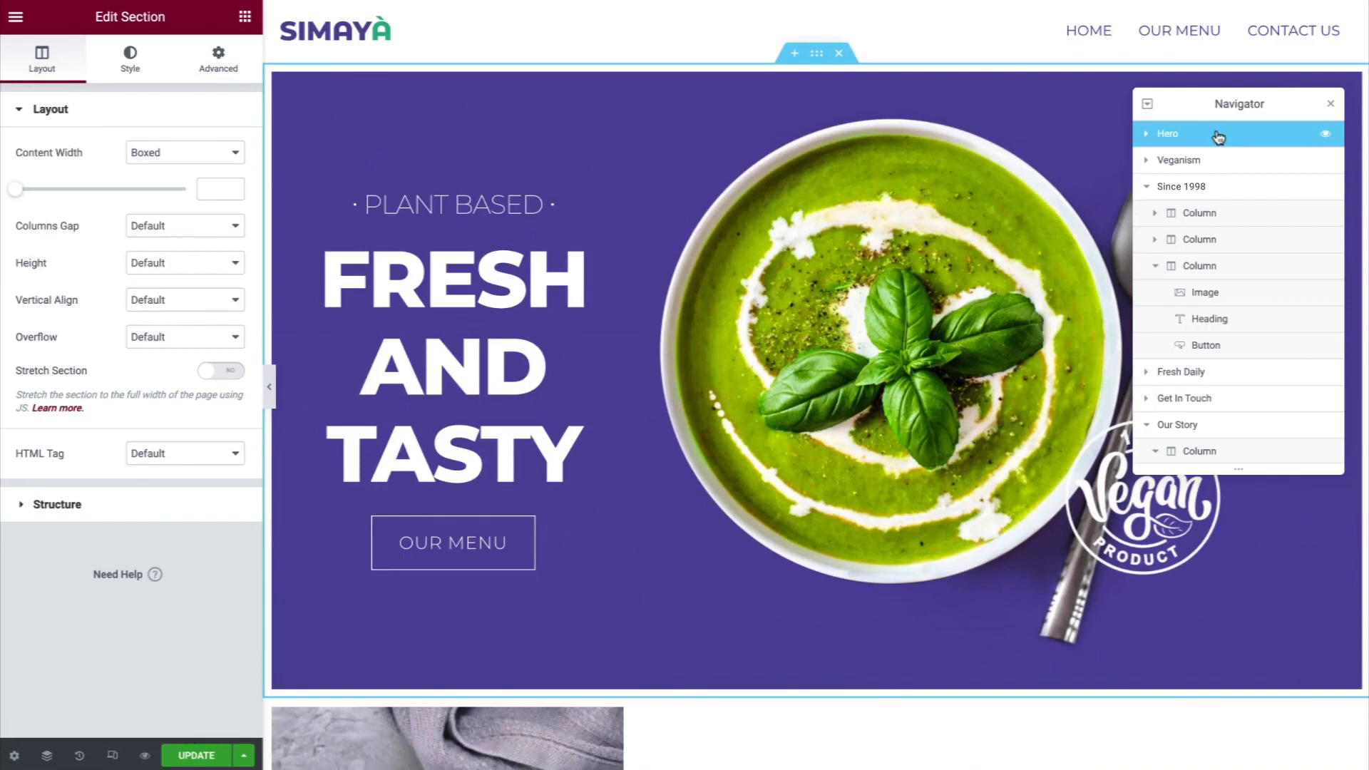
{"action": "left_click_drag", "start_coordinate": [1249, 107], "coordinate": [1175, 112]}
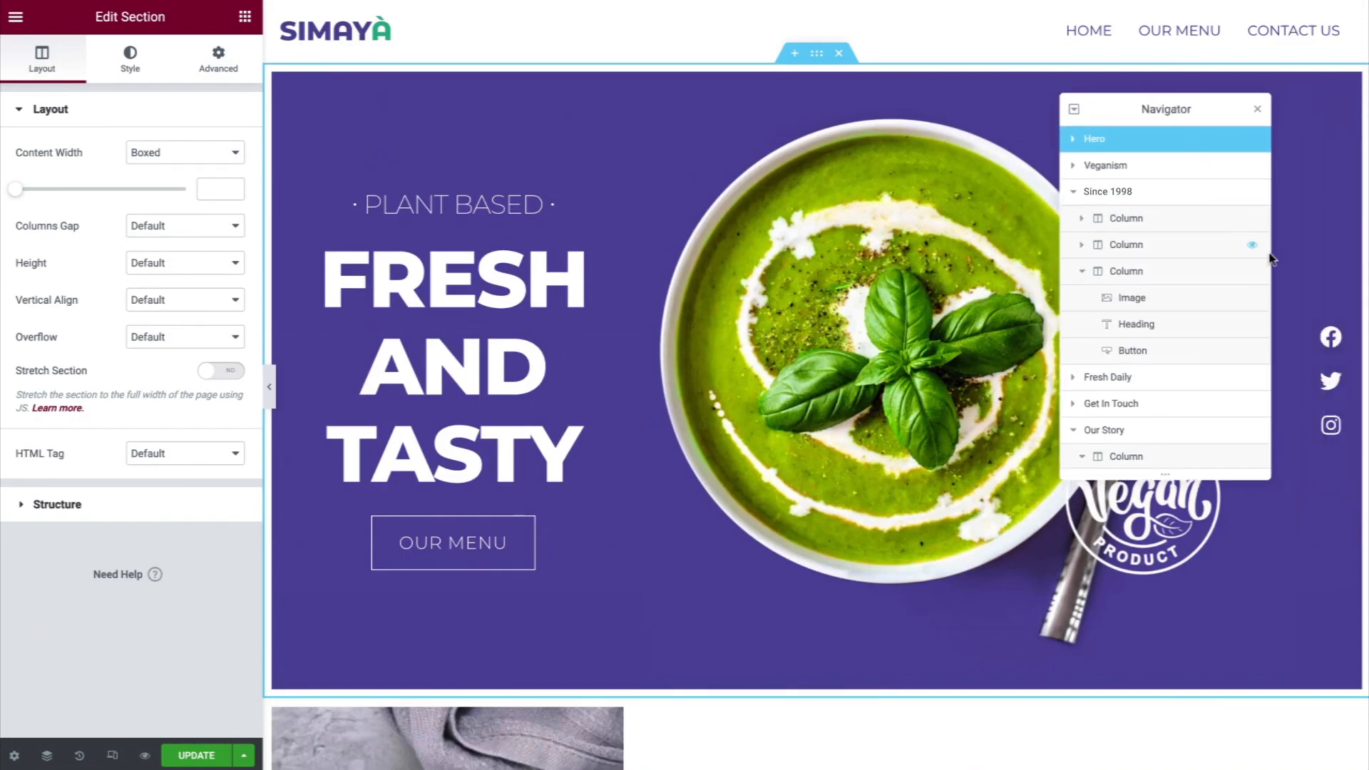
{"action": "right_click", "coordinate": [1330, 340]}
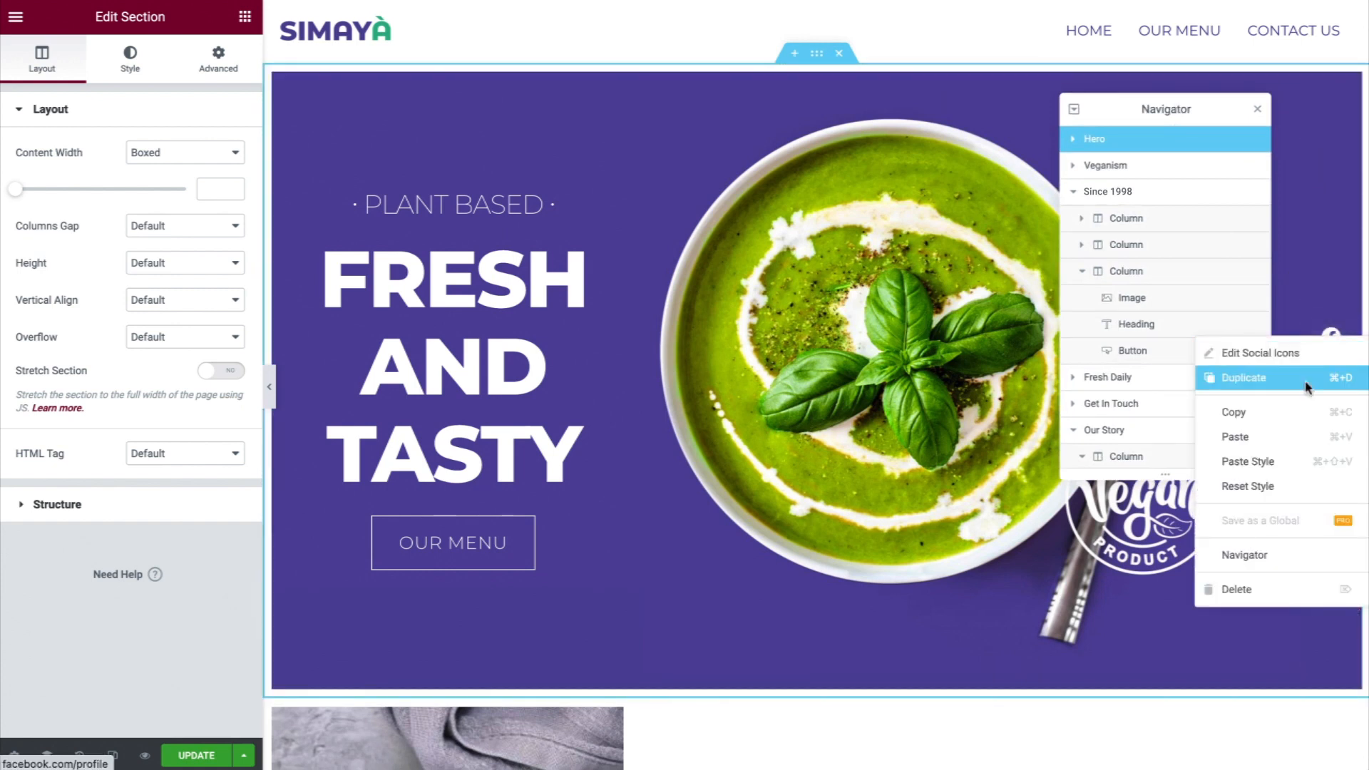
{"action": "left_click", "coordinate": [1295, 413]}
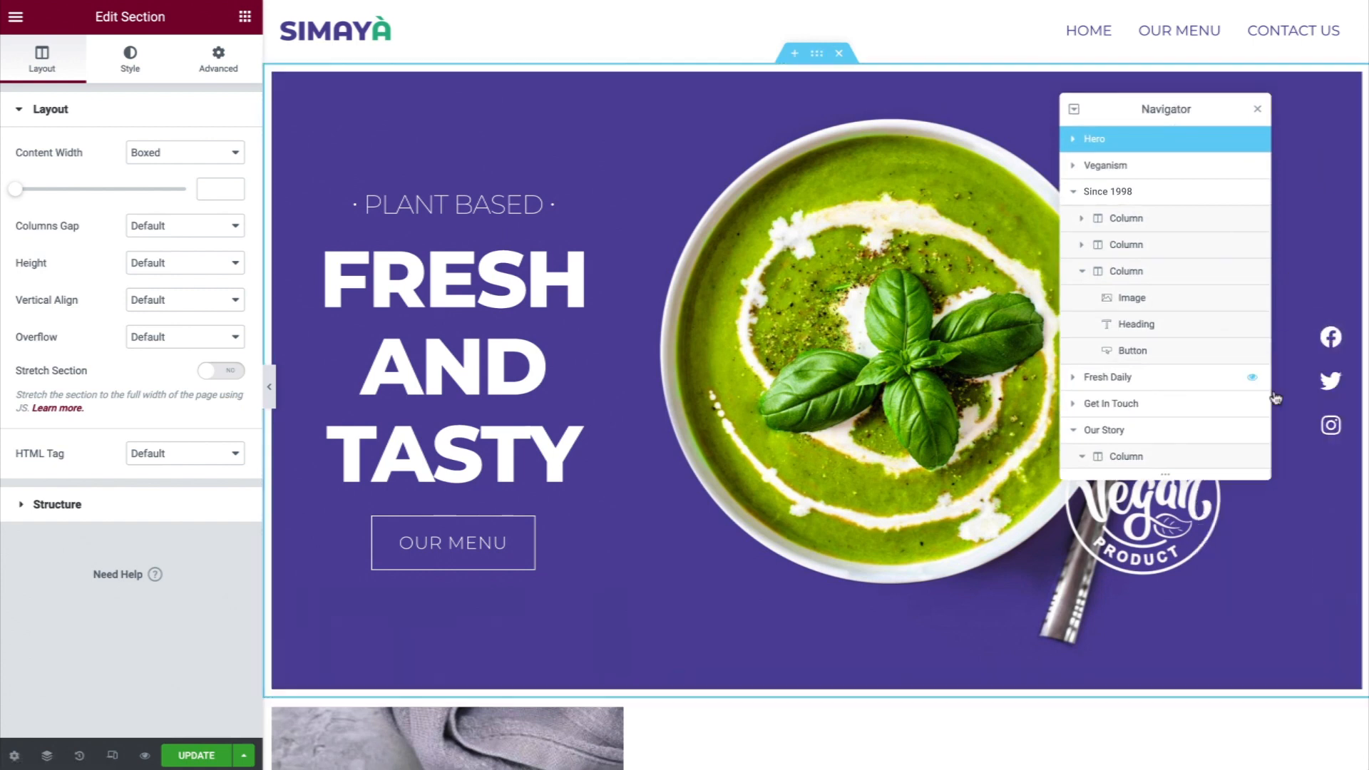
Paste the copied Social Icons widget below the restaurant image spacer in the Our Story section
{"action": "left_click", "coordinate": [1071, 194]}
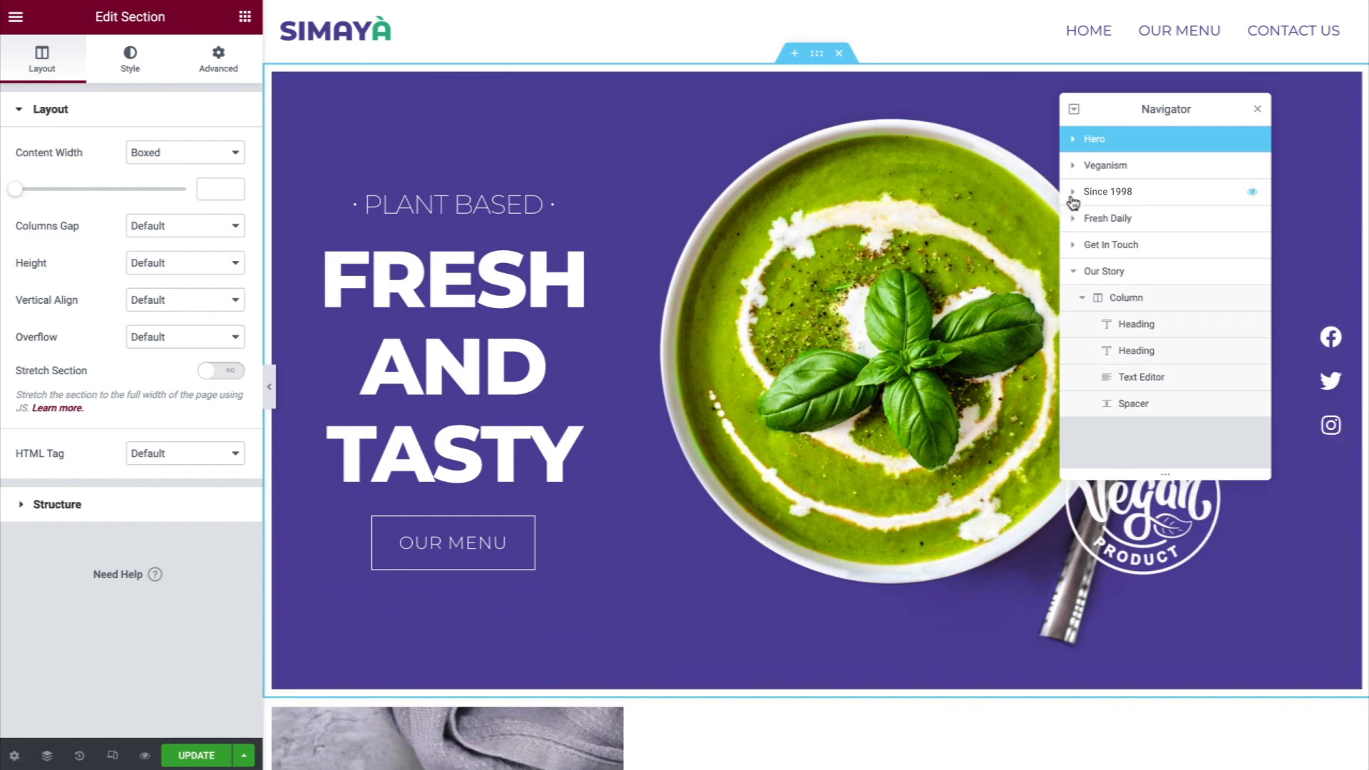
{"action": "left_click", "coordinate": [1144, 277]}
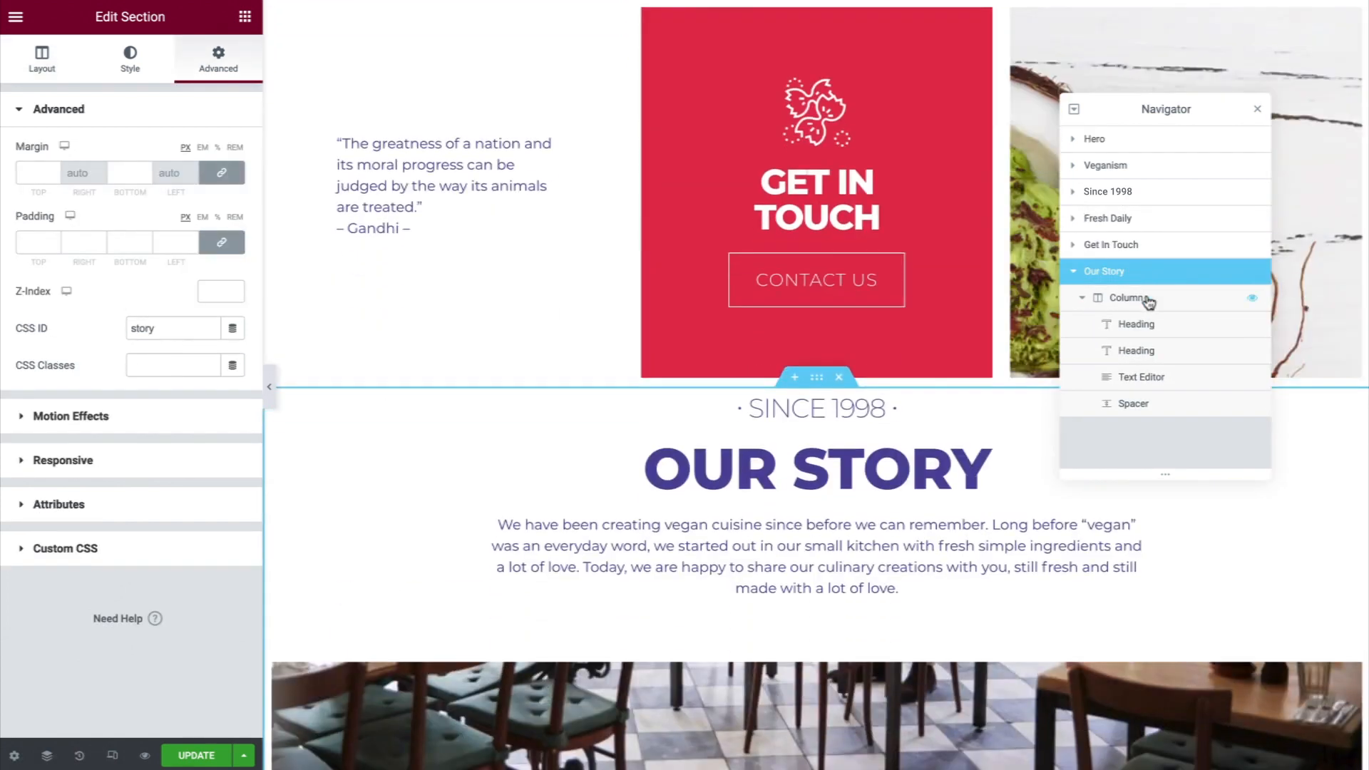
{"action": "scroll", "coordinate": [1187, 547], "scroll_direction": "down", "scroll_amount": 5}
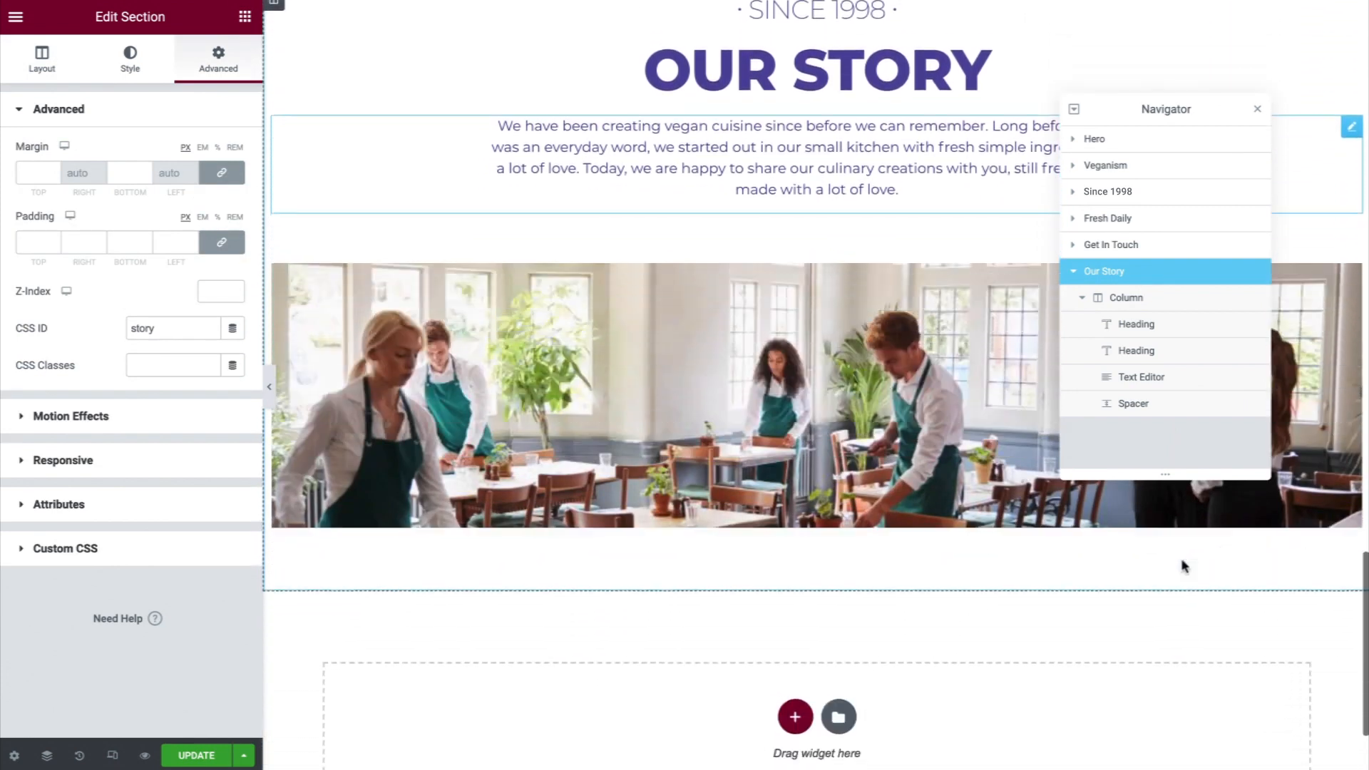
{"action": "right_click", "coordinate": [910, 414]}
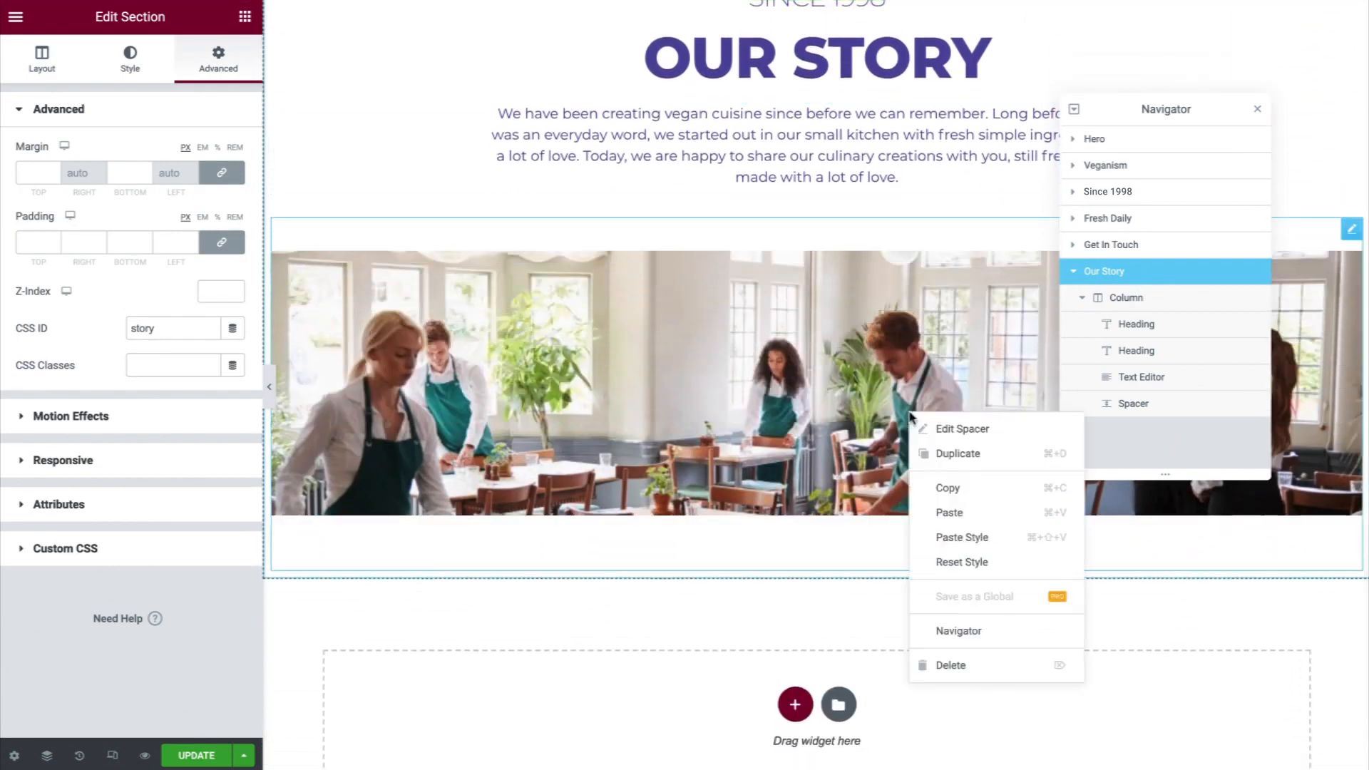
{"action": "left_click", "coordinate": [950, 514]}
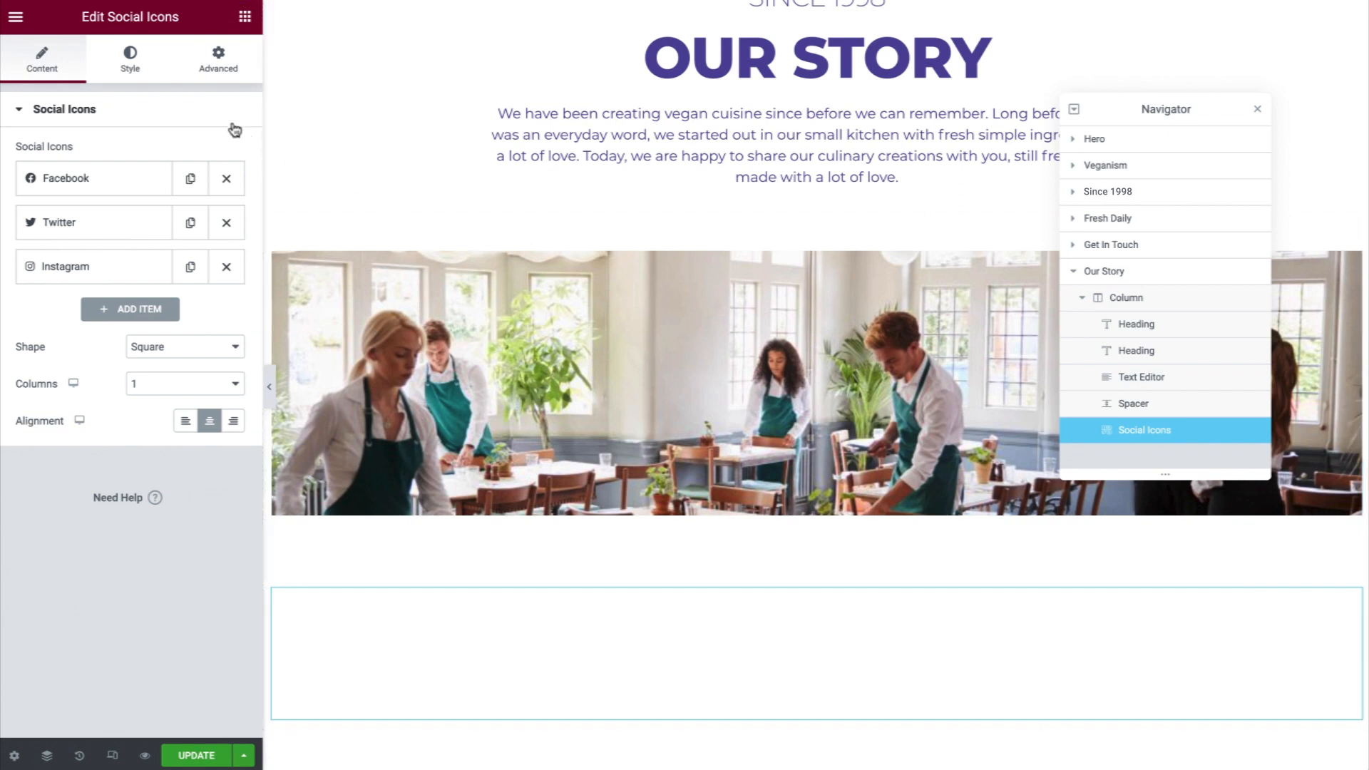
Set the pasted social icons' secondary color to the global color Grape and their hover secondary color to Basil
{"action": "left_click", "coordinate": [144, 64]}
{"action": "left_click", "coordinate": [209, 226]}
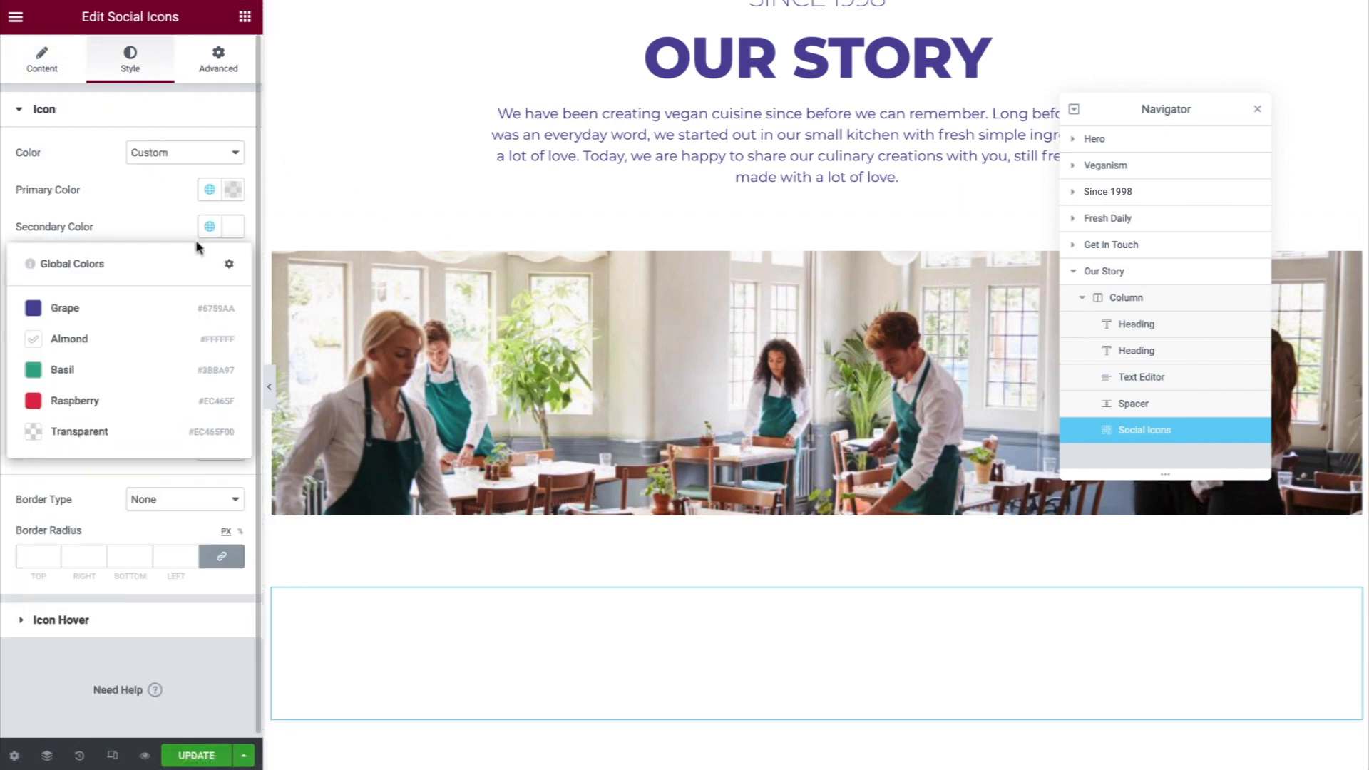
{"action": "left_click", "coordinate": [164, 308]}
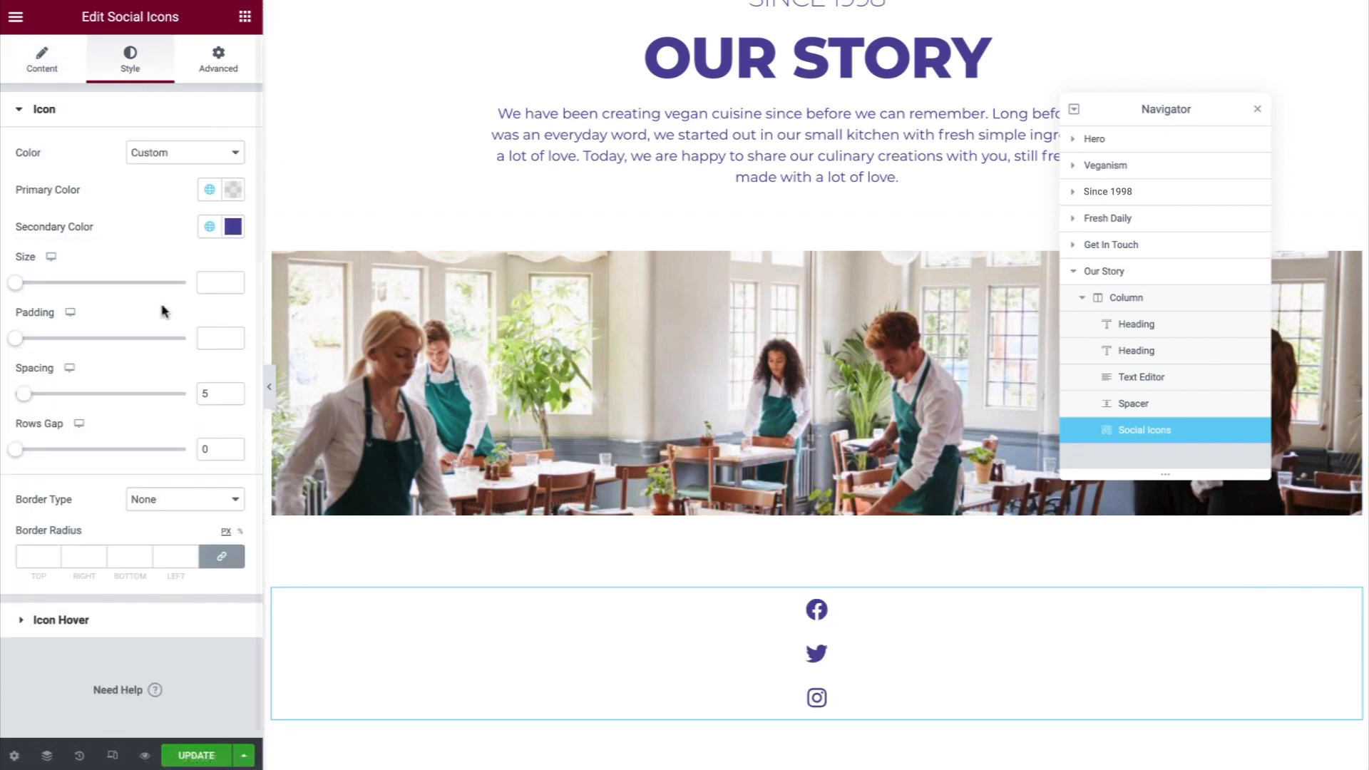
{"action": "left_click", "coordinate": [127, 618]}
{"action": "left_click", "coordinate": [209, 233]}
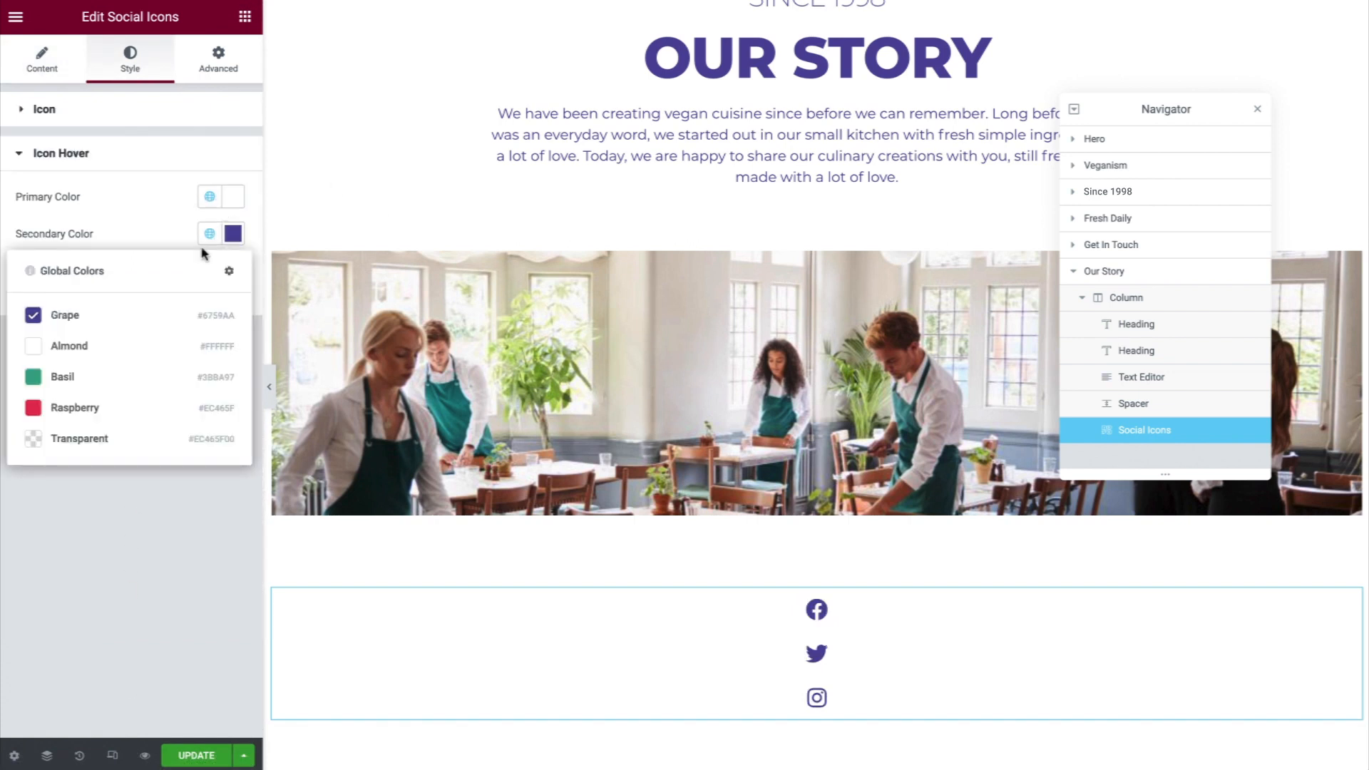
{"action": "left_click", "coordinate": [152, 350]}
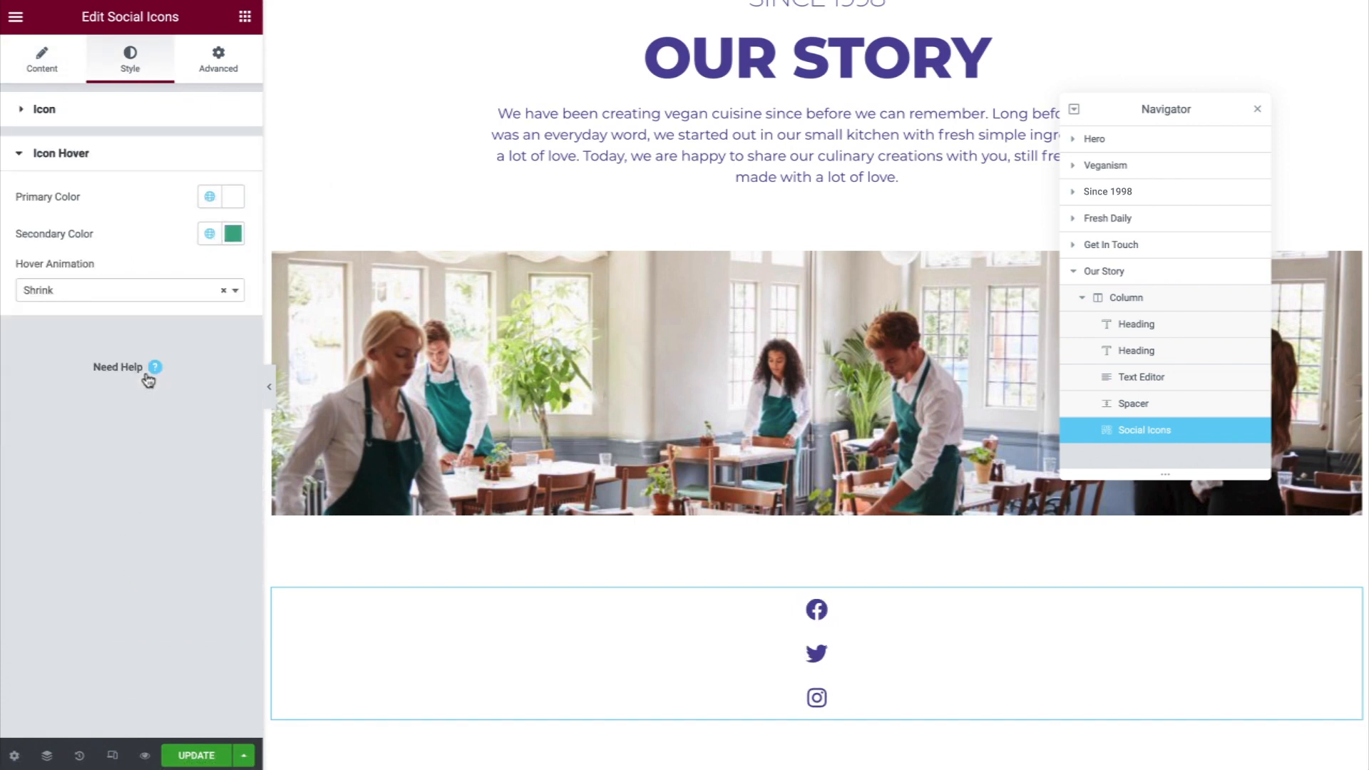
Set the Columns option of the pasted social icons to Auto
{"action": "left_click", "coordinate": [45, 61]}
{"action": "left_click", "coordinate": [201, 383]}
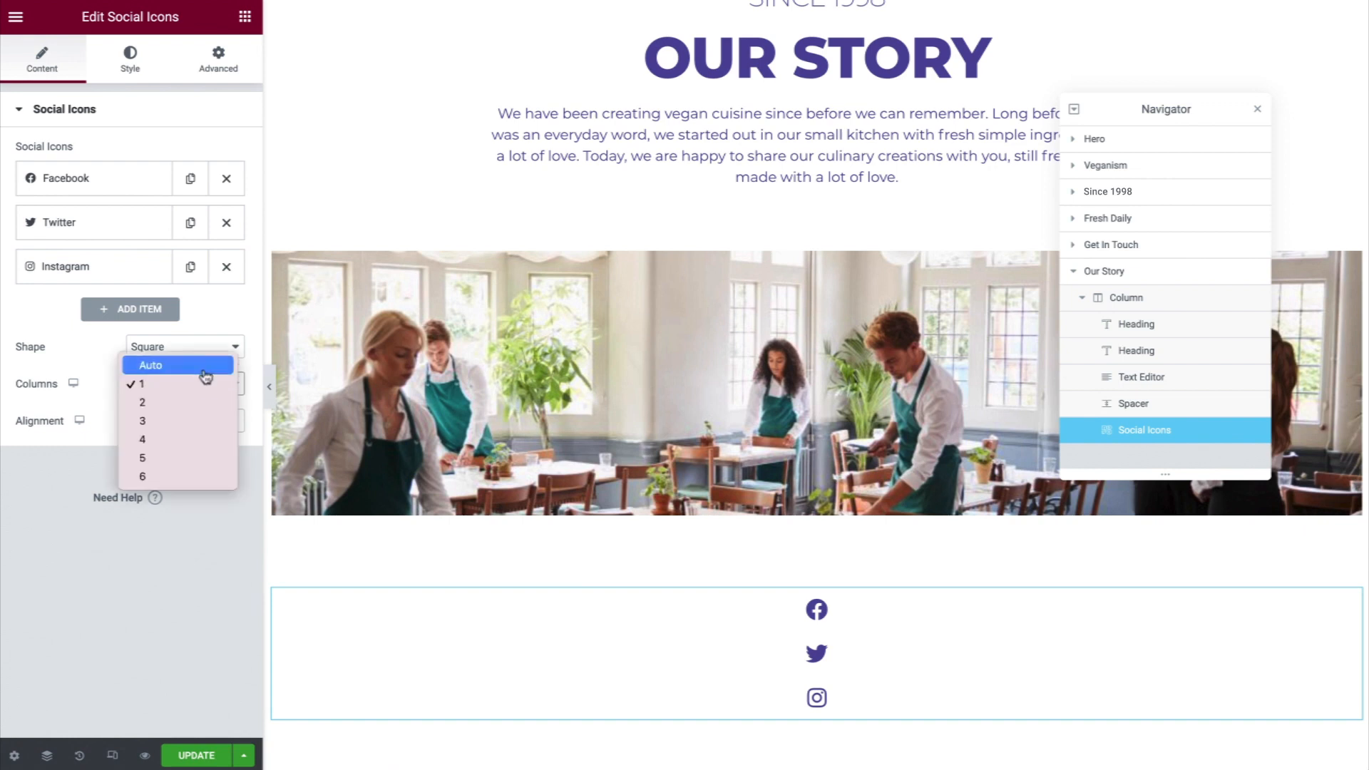
{"action": "left_click", "coordinate": [207, 367]}
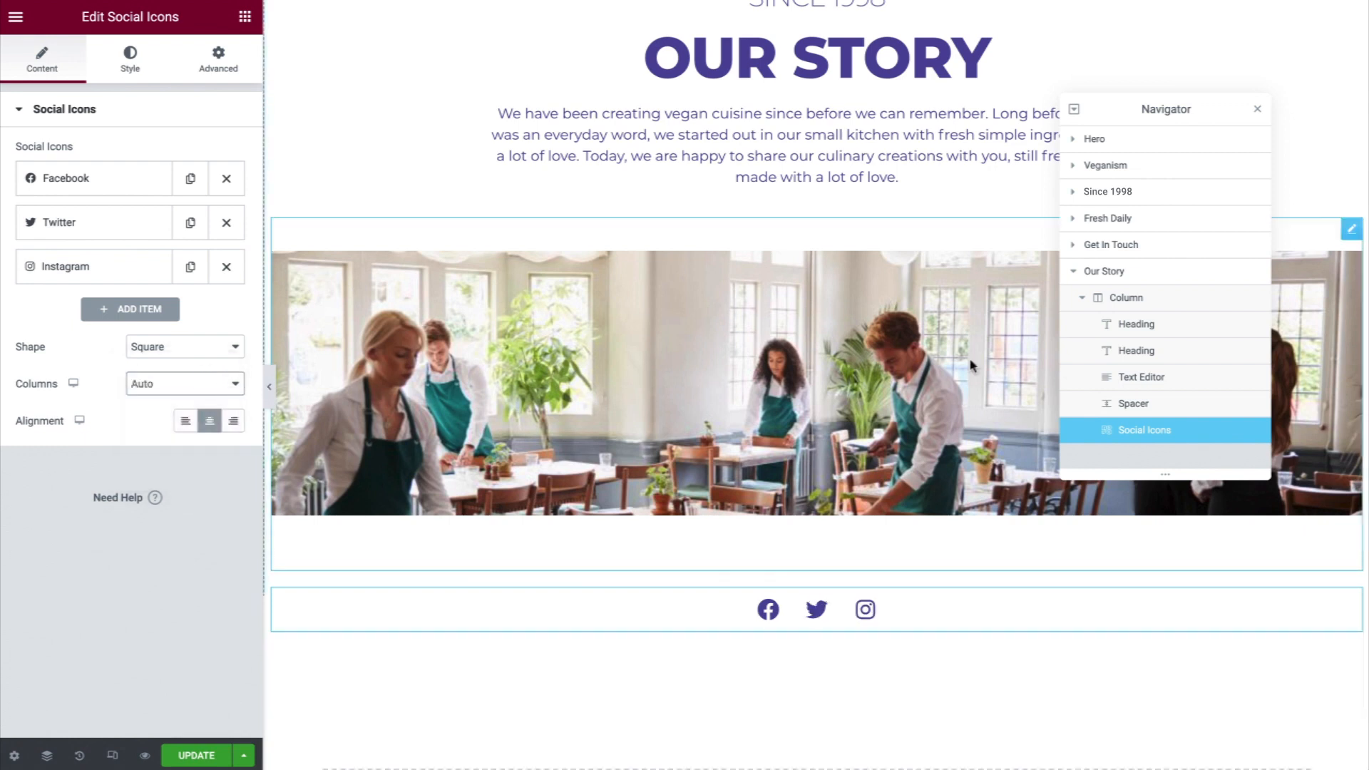
Set the Our Story section's top and bottom margins to 10%
{"action": "left_click", "coordinate": [1133, 274]}
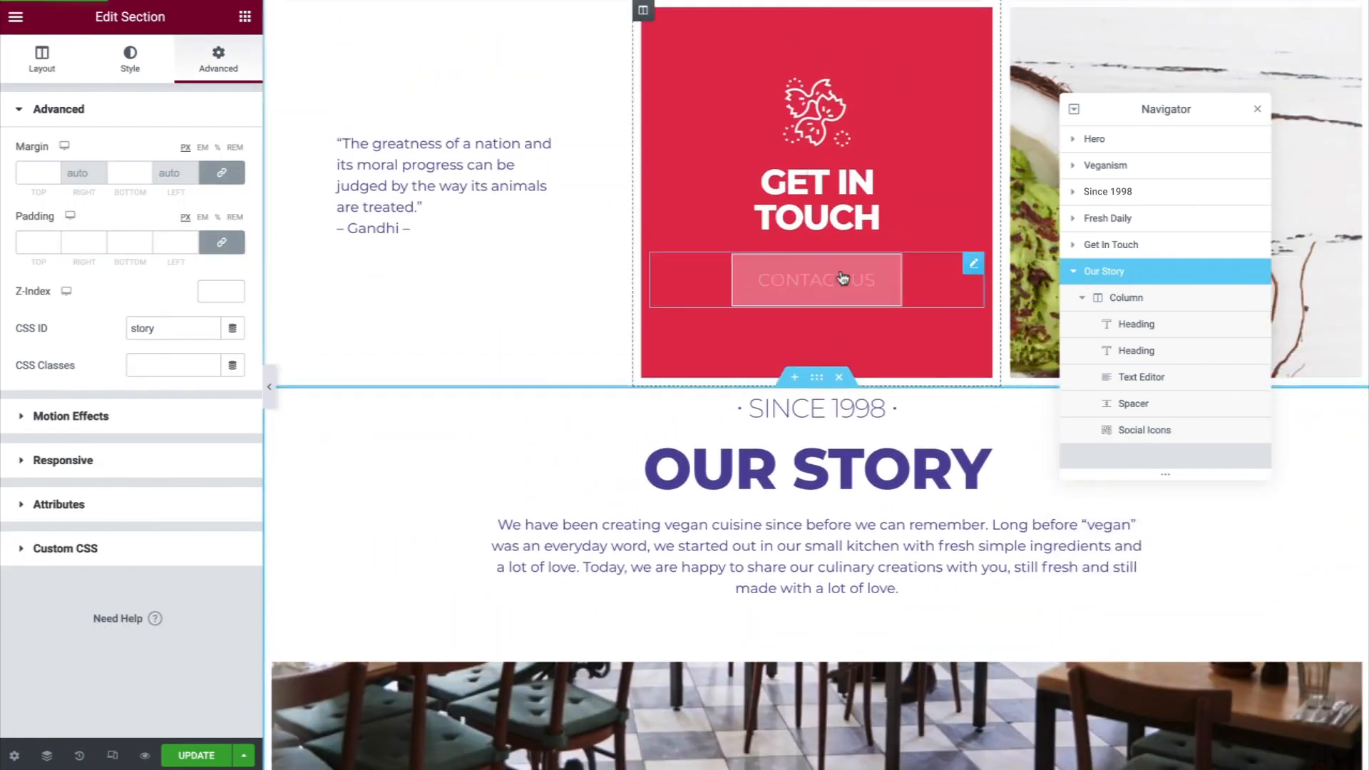
{"action": "left_click", "coordinate": [218, 147]}
{"action": "left_click", "coordinate": [127, 173]}
{"action": "type", "text": "10"}
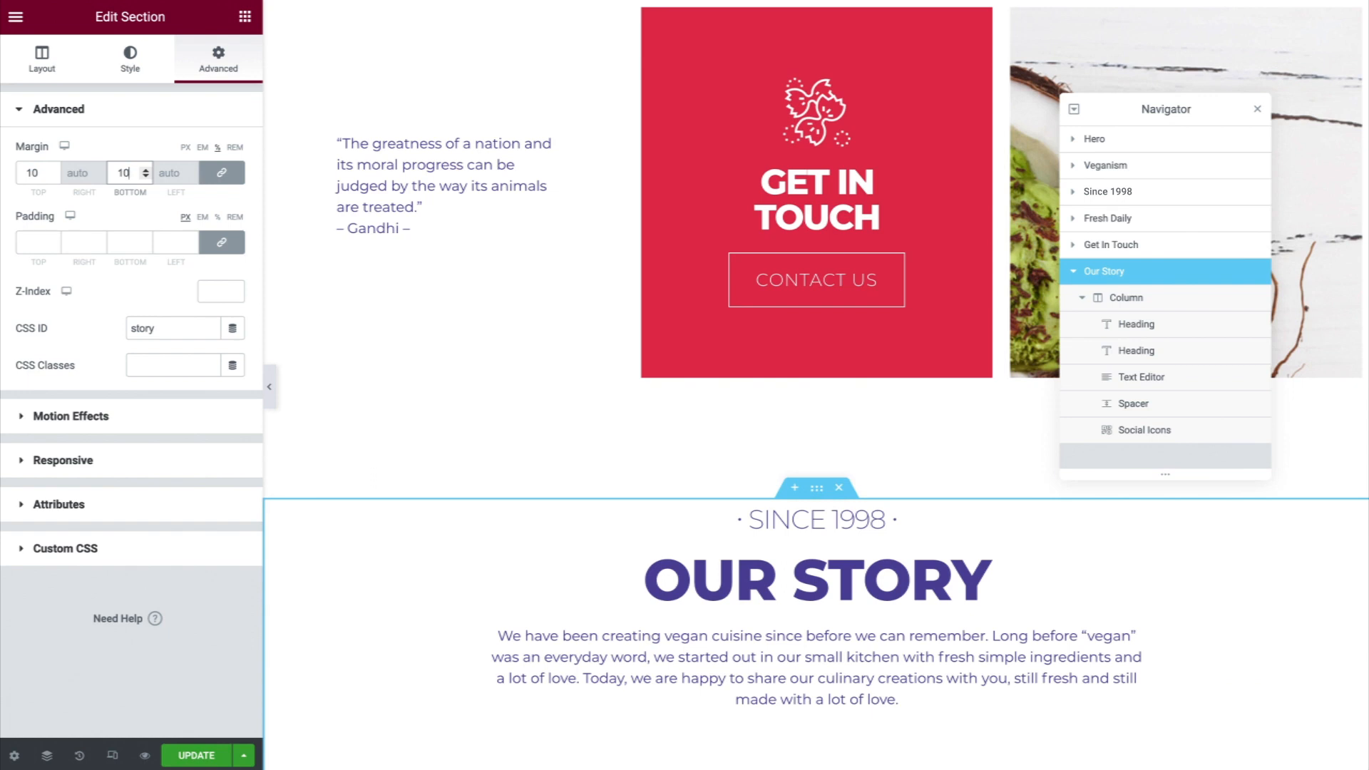
Preview the homepage without the editing panel and review it from the Hero down to the Our Story social icons
{"action": "left_click", "coordinate": [1134, 150]}
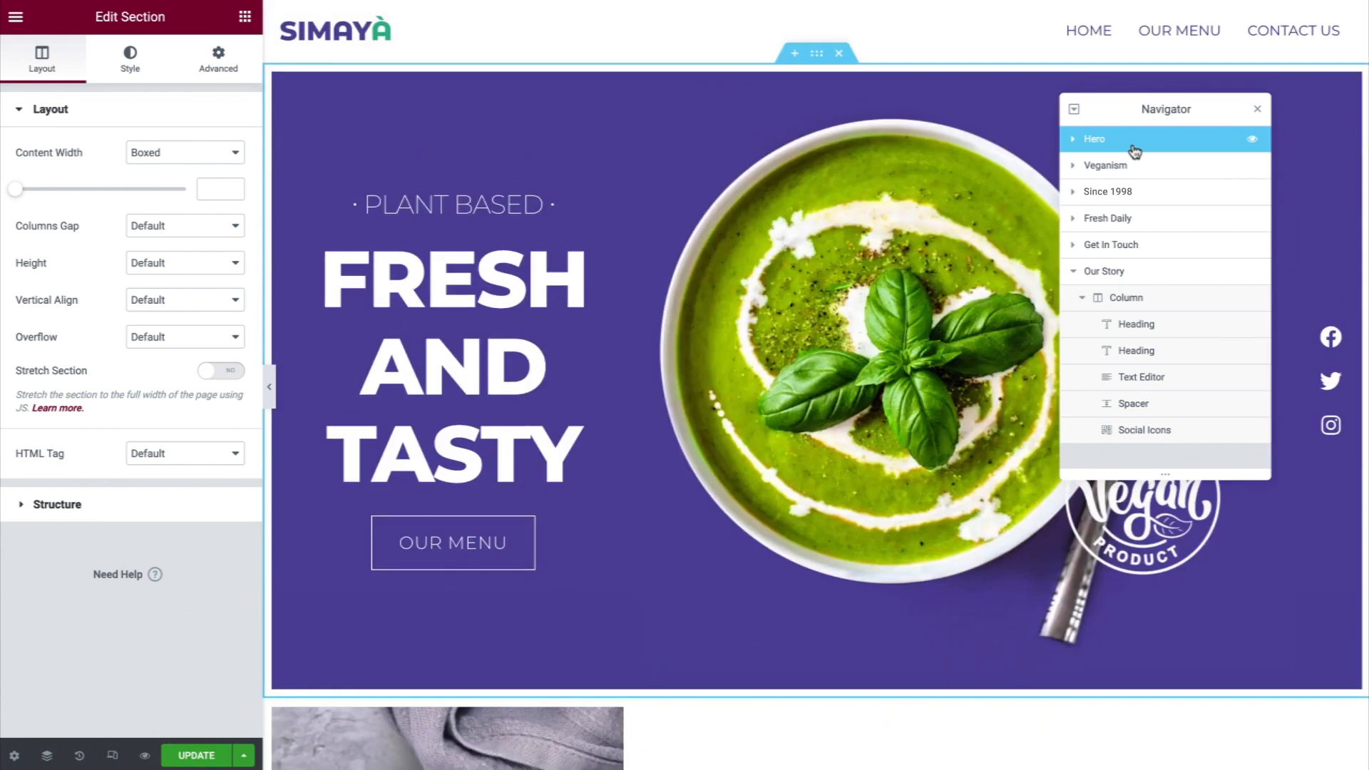
{"action": "key", "text": "ctrl+p"}
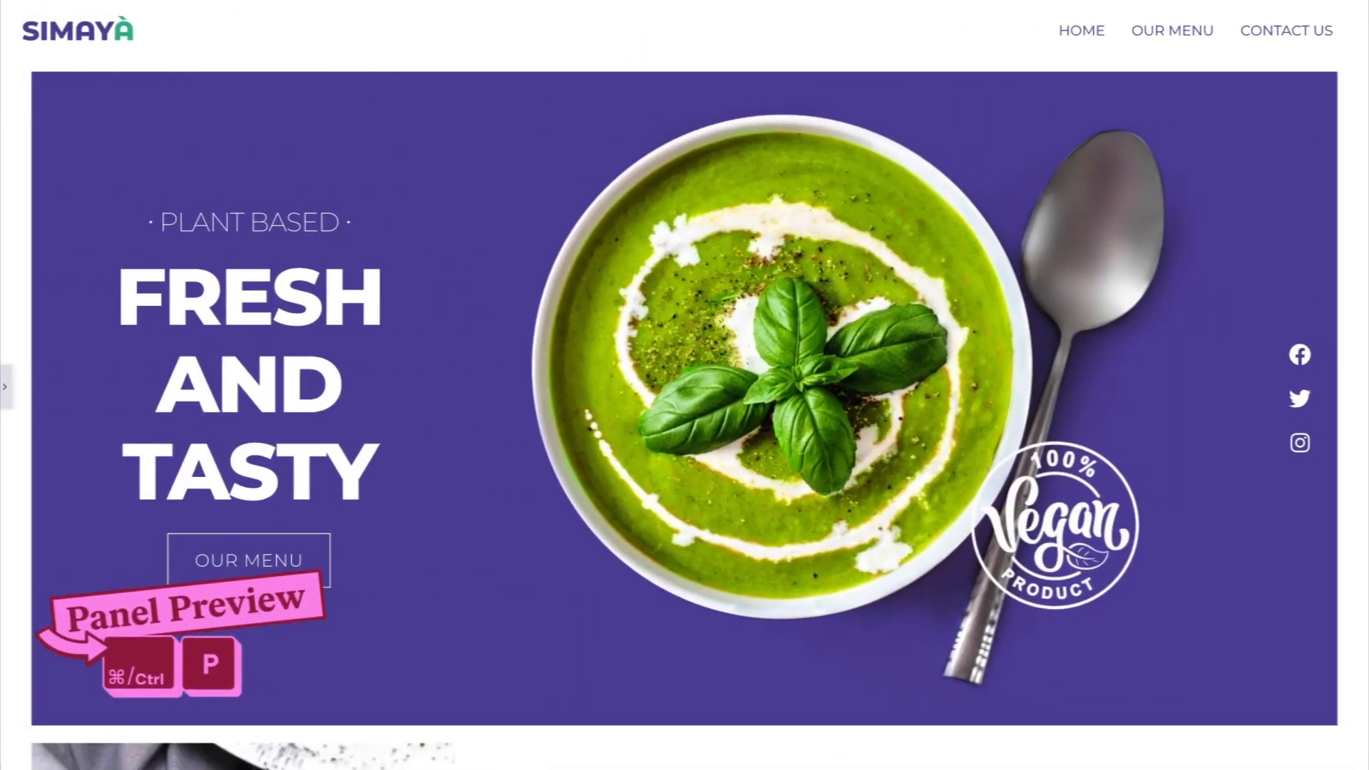
{"action": "scroll", "coordinate": [684, 385], "scroll_direction": "down", "scroll_amount": 5}
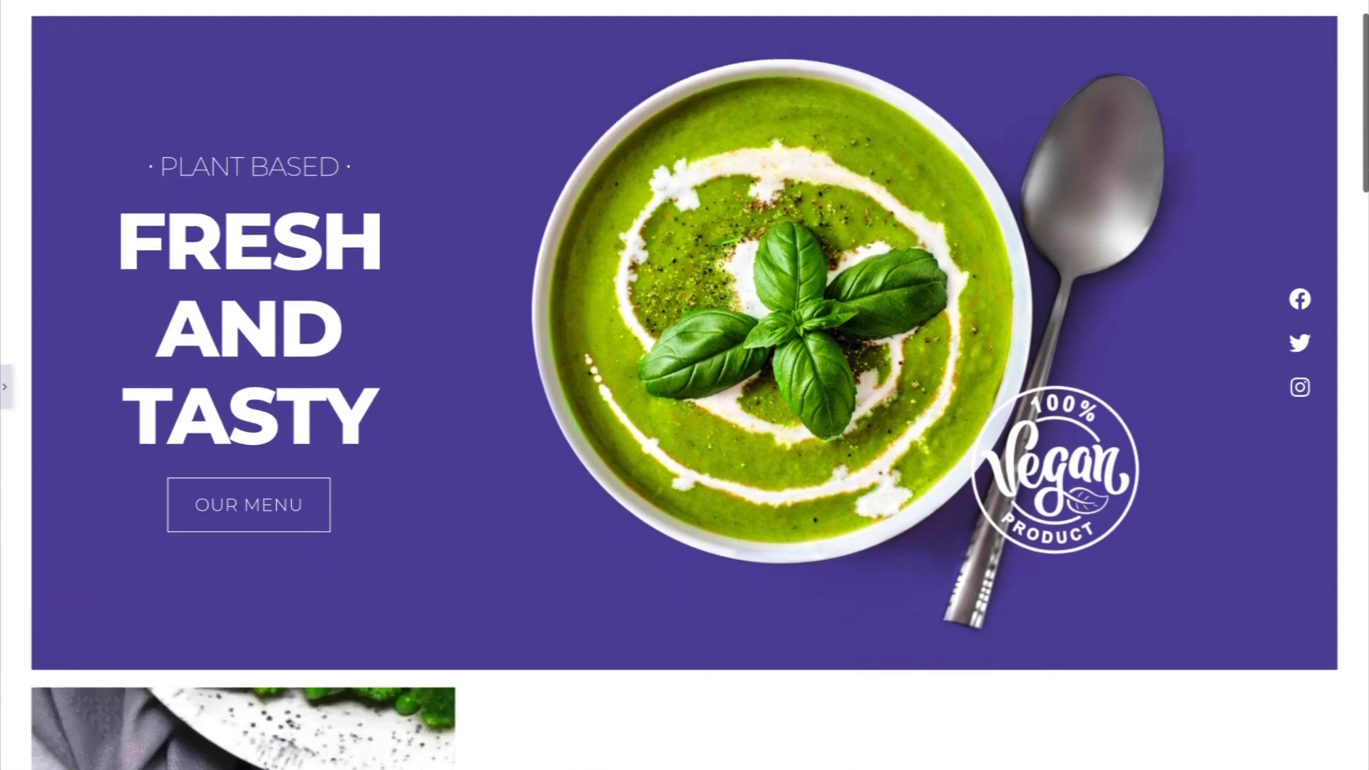
{"action": "scroll", "coordinate": [684, 385], "scroll_direction": "down", "scroll_amount": 5}
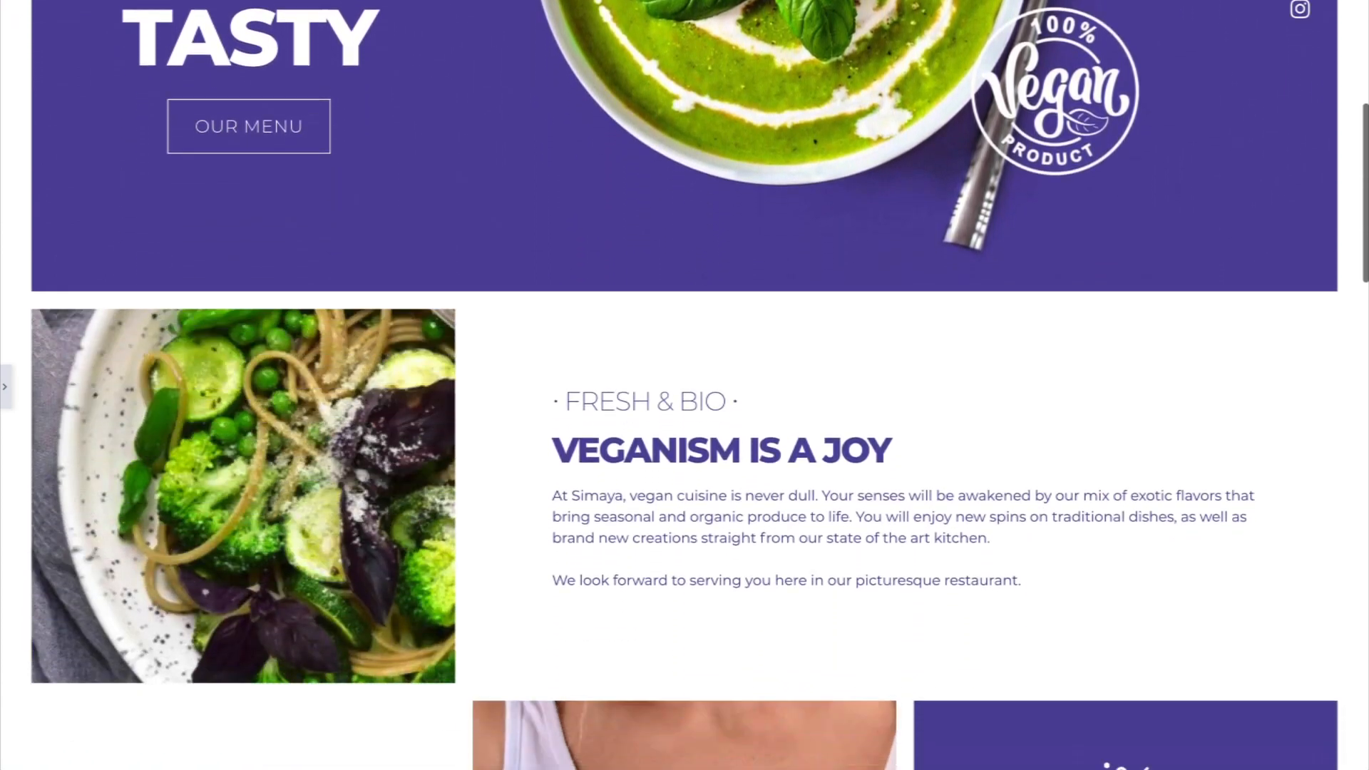
{"action": "scroll", "coordinate": [685, 385], "scroll_direction": "down", "scroll_amount": 5}
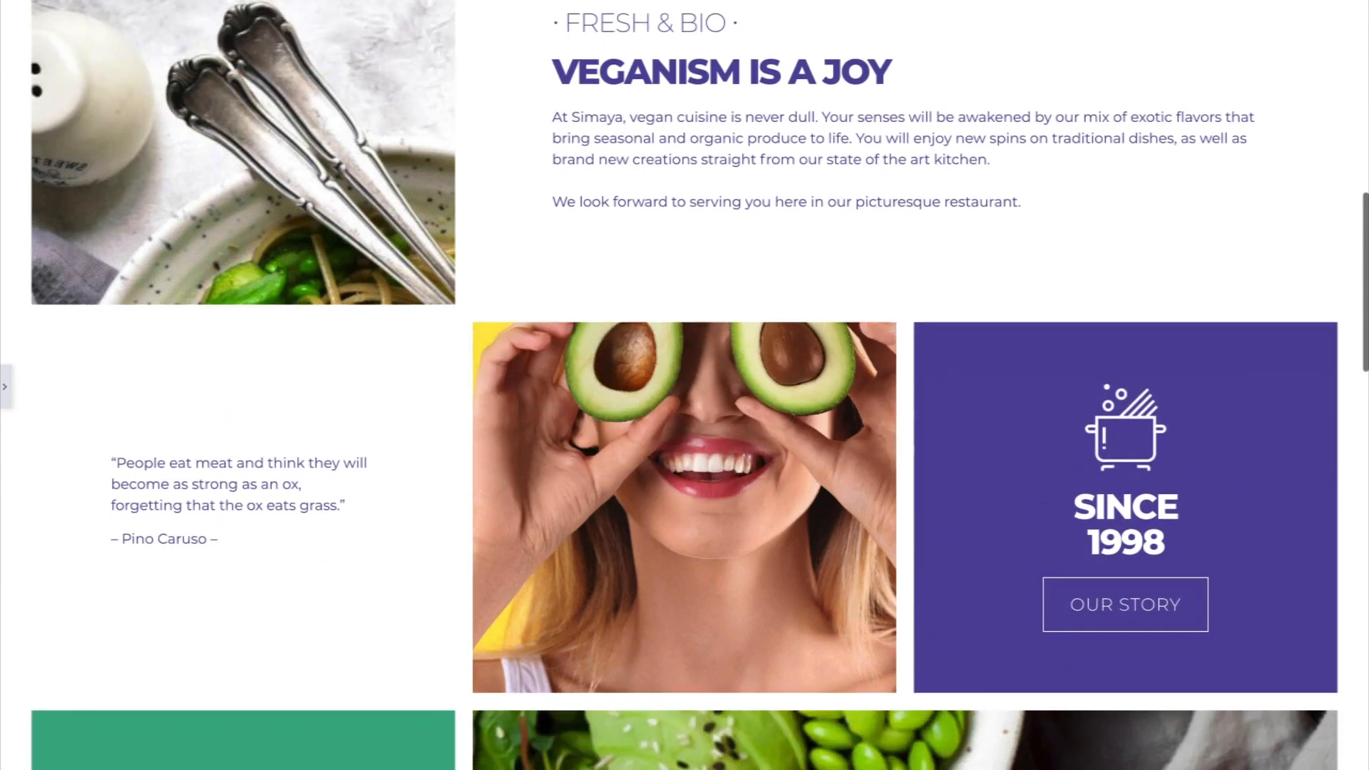
{"action": "scroll", "coordinate": [684, 385], "scroll_direction": "down", "scroll_amount": 5}
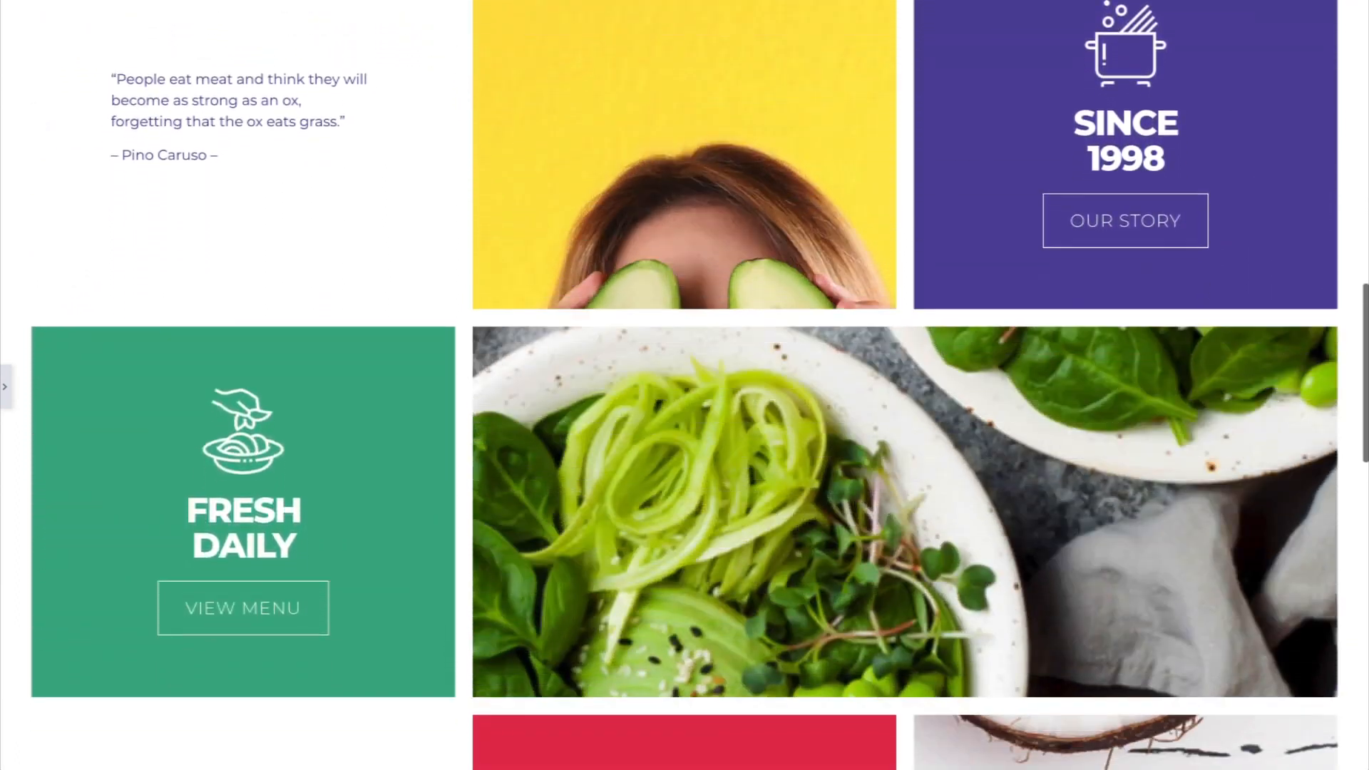
{"action": "scroll", "coordinate": [684, 385], "scroll_direction": "down", "scroll_amount": 5}
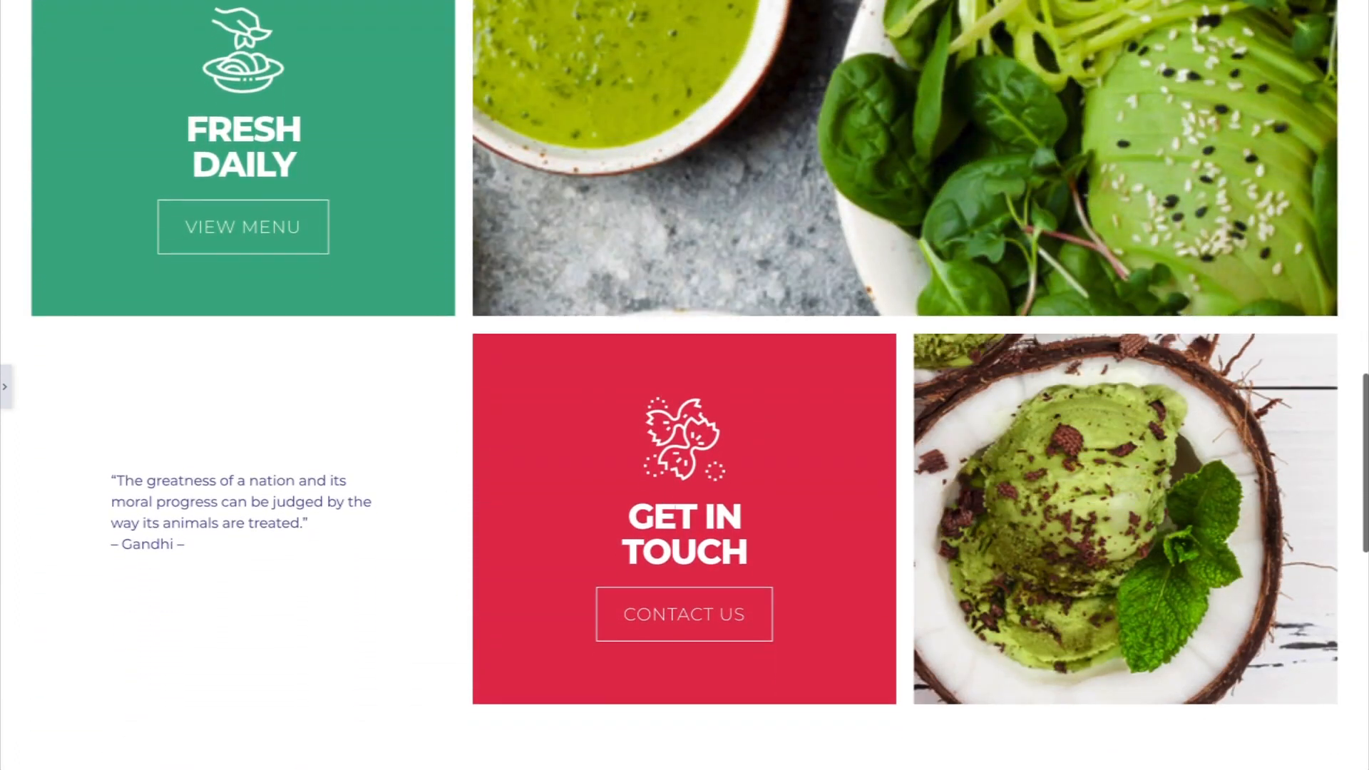
{"action": "scroll", "coordinate": [684, 385], "scroll_direction": "down", "scroll_amount": 5}
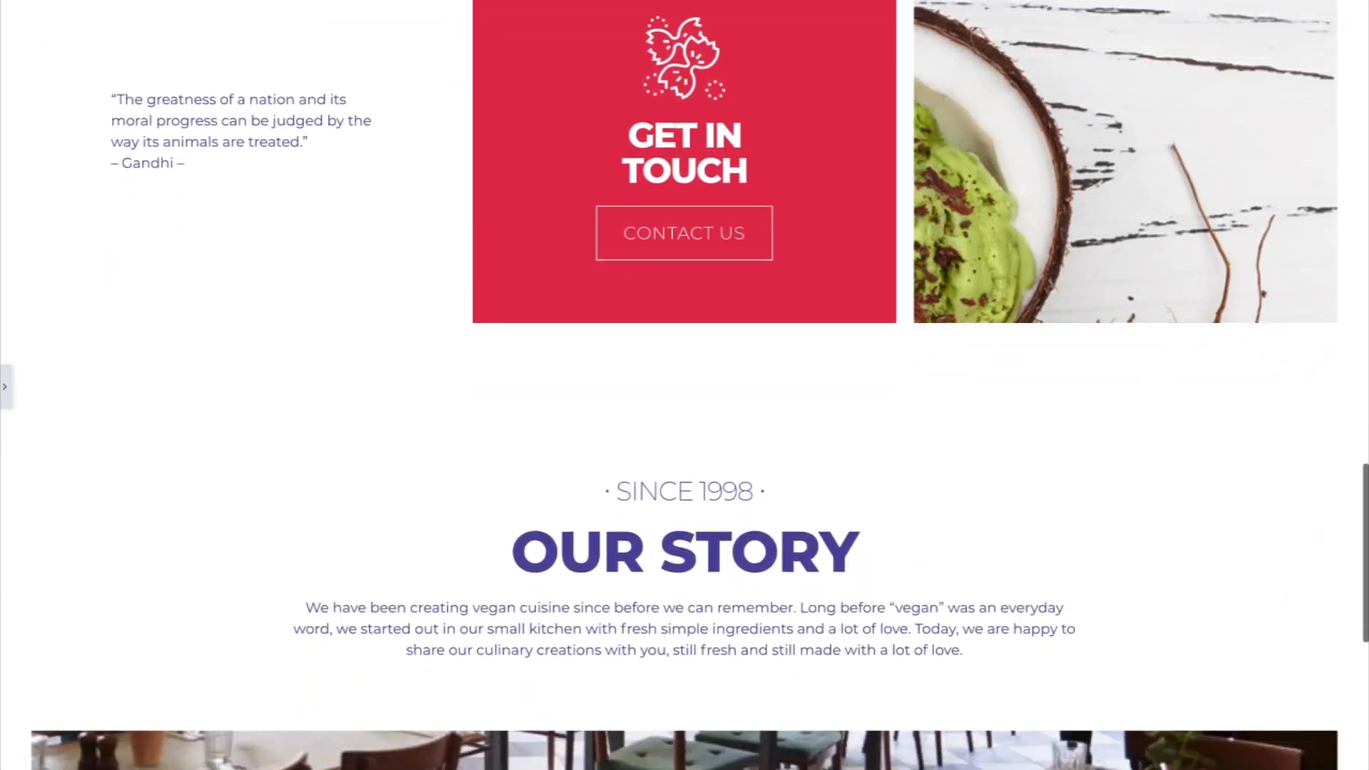
{"action": "scroll", "coordinate": [684, 385], "scroll_direction": "down", "scroll_amount": 5}
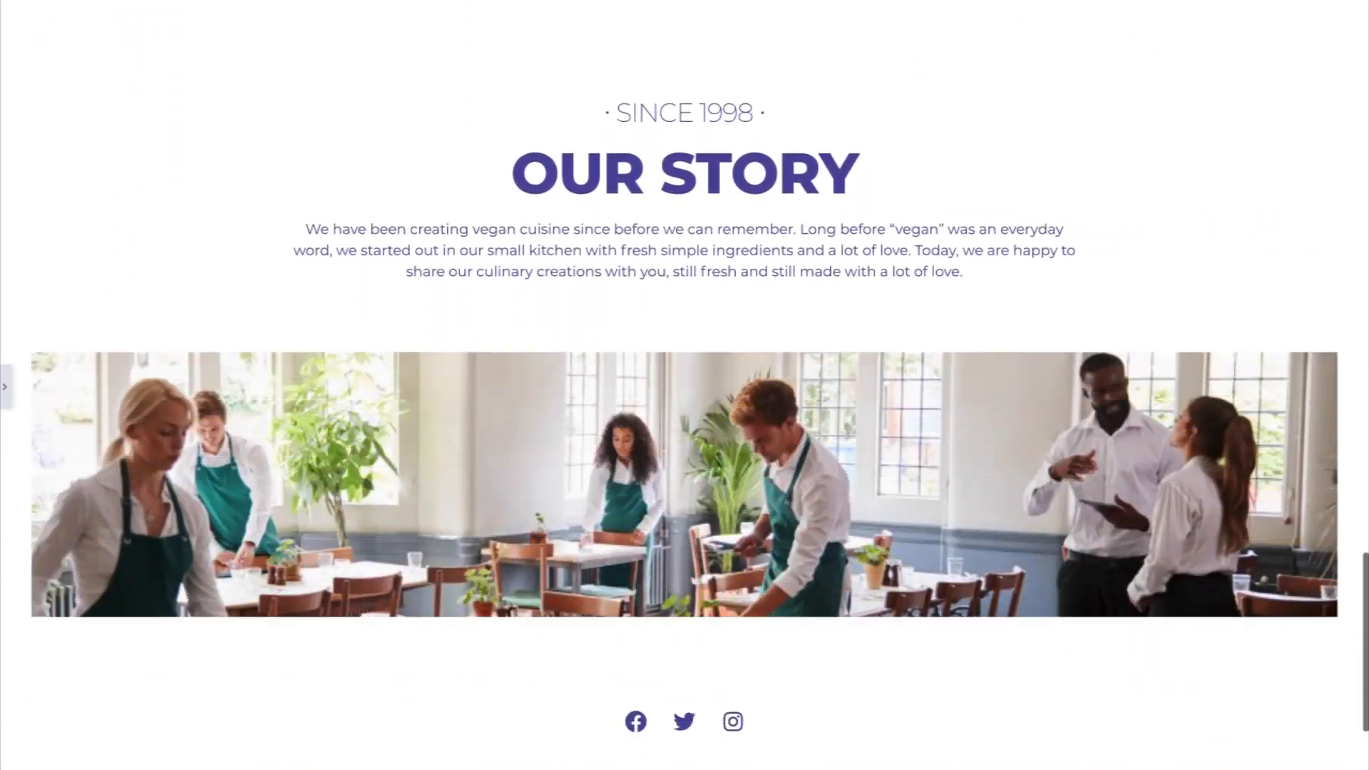